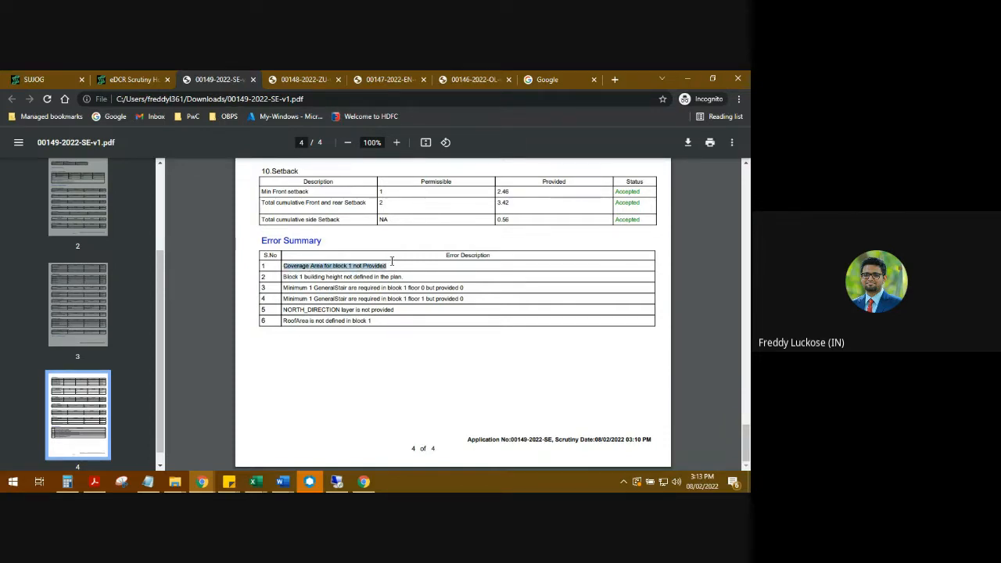
- Switch from the scrutiny report to the remote desktop's AutoCAD session with the Odisha OBPS Drawing Template
{"action": "left_click", "coordinate": [347, 481]}
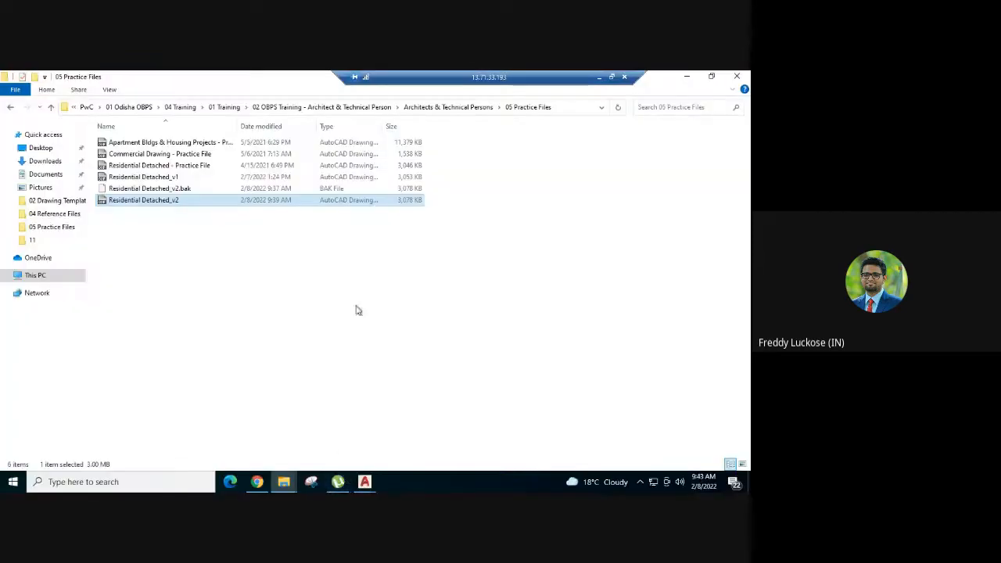
{"action": "mouse_move", "coordinate": [331, 481]}
{"action": "left_click", "coordinate": [455, 429]}
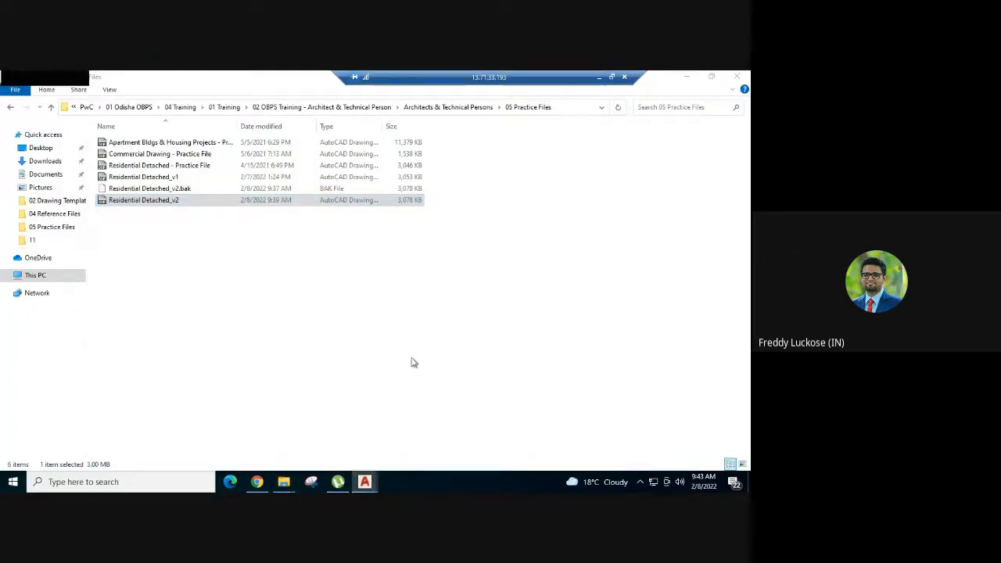
- Copy the Floor 0 sample rectangle of the BLK_1_COVERED_AREA layer from the template's Ground Coverage area row
{"action": "scroll", "coordinate": [447, 341], "scroll_direction": "down", "scroll_amount": 10}
{"action": "scroll", "coordinate": [295, 324], "scroll_direction": "up", "scroll_amount": 4}
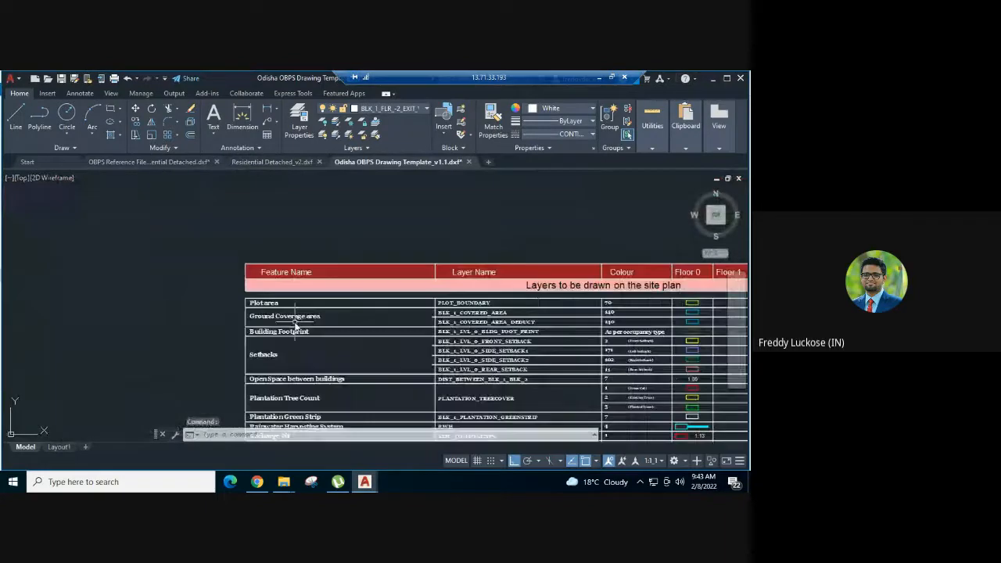
{"action": "scroll", "coordinate": [295, 324], "scroll_direction": "up", "scroll_amount": 3}
{"action": "middle_click_drag", "start_coordinate": [295, 324], "coordinate": [95, 331]}
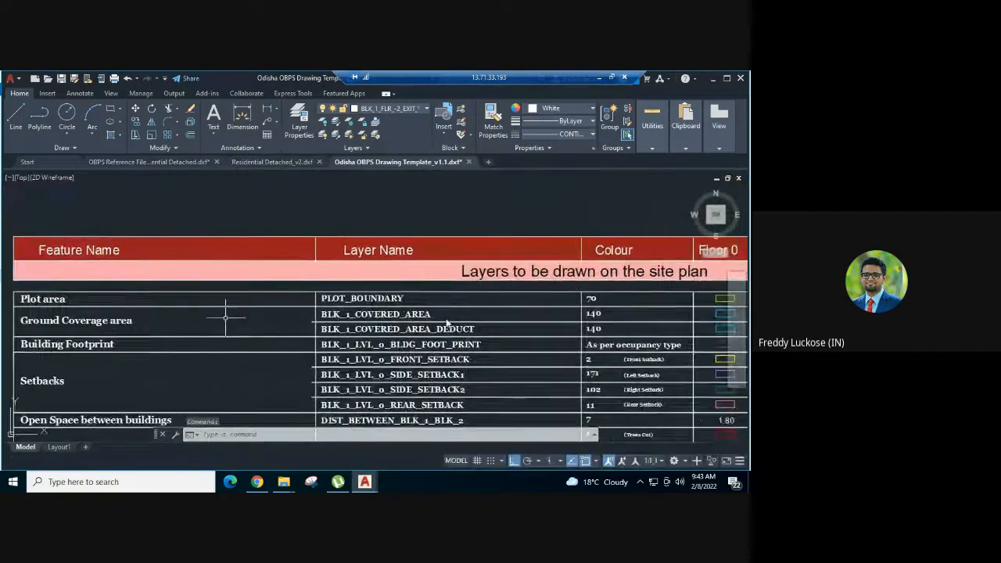
{"action": "middle_click_drag", "start_coordinate": [438, 321], "coordinate": [290, 322]}
{"action": "scroll", "coordinate": [547, 313], "scroll_direction": "up", "scroll_amount": 4}
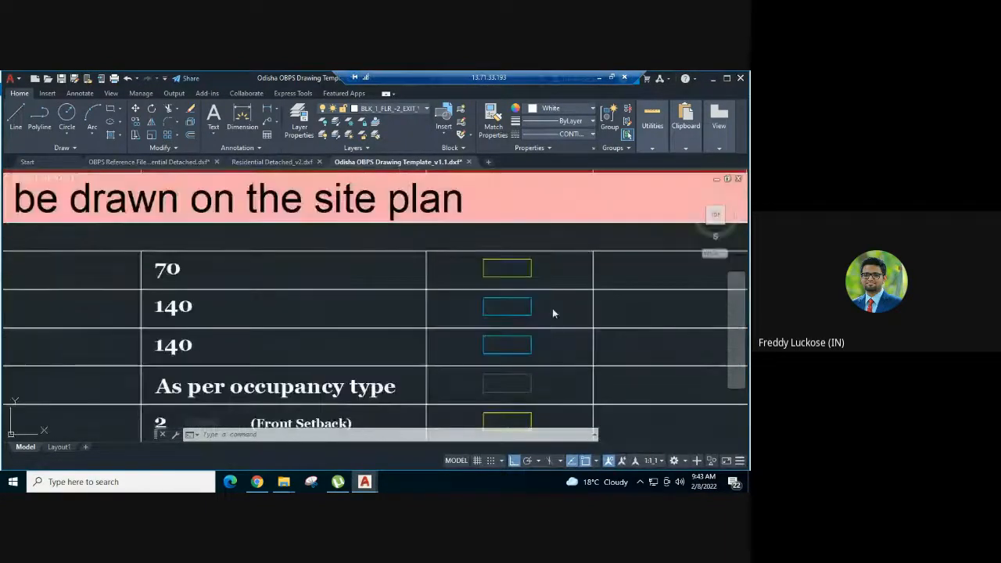
{"action": "left_click", "coordinate": [554, 309]}
{"action": "left_click", "coordinate": [502, 312]}
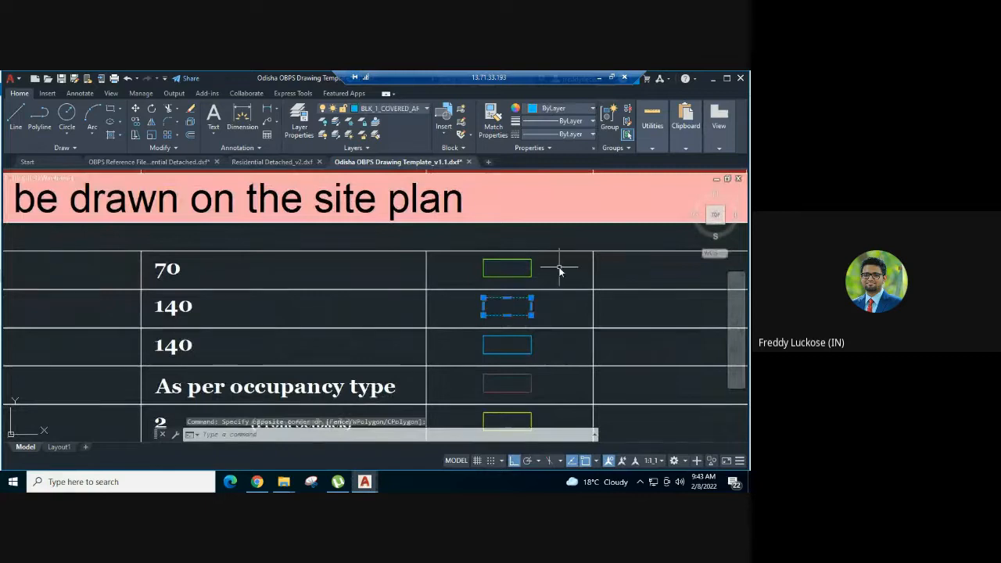
- Paste the covered-area sample rectangle beside the site plan in the Residential Detached_v2 drawing
{"action": "left_click", "coordinate": [276, 162]}
{"action": "key", "text": "ctrl+v"}
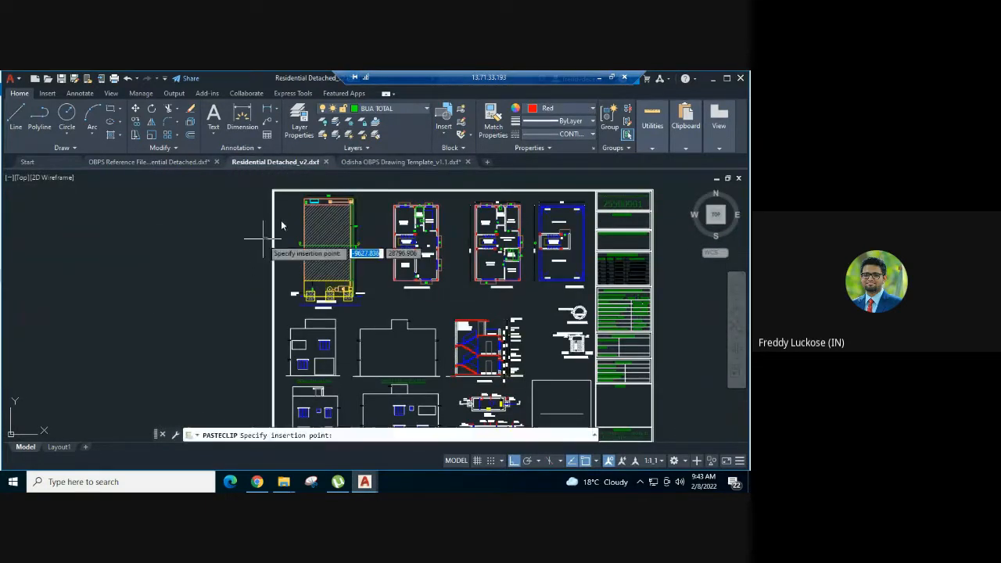
{"action": "scroll", "coordinate": [291, 206], "scroll_direction": "up", "scroll_amount": 4}
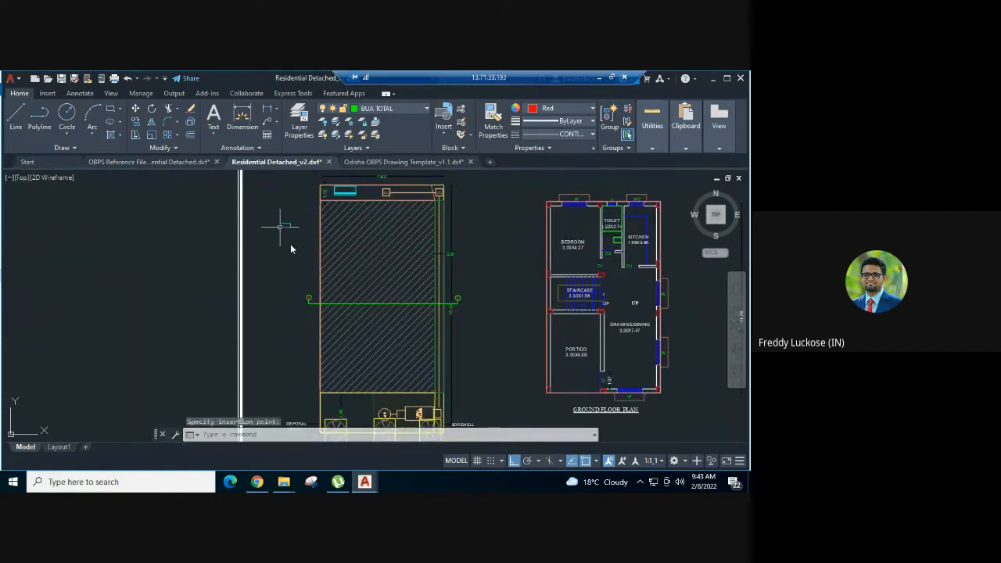
- Draw a rectangle about 7.05 by 11.8 around the hatched building area on the site plan, corner to corner
{"action": "type", "text": "rec"}
{"action": "key", "text": "Return"}
{"action": "scroll", "coordinate": [316, 208], "scroll_direction": "up", "scroll_amount": 4}
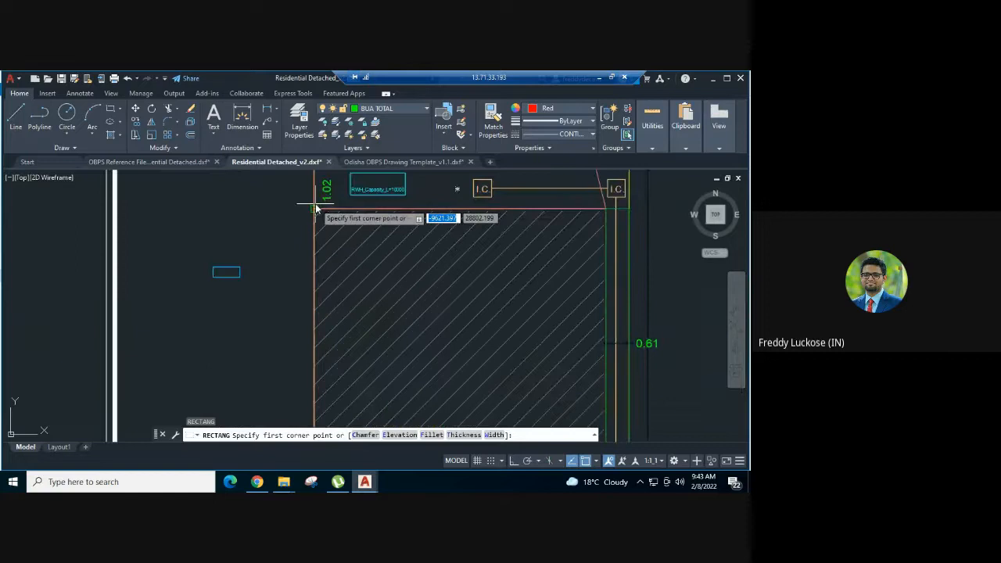
{"action": "left_click", "coordinate": [316, 208]}
{"action": "scroll", "coordinate": [424, 280], "scroll_direction": "down", "scroll_amount": 2}
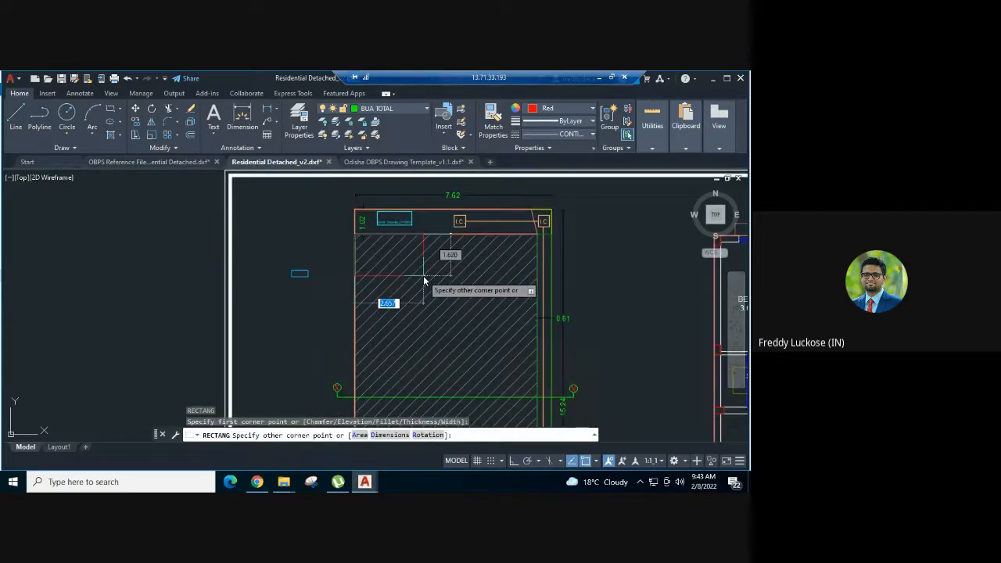
{"action": "scroll", "coordinate": [424, 280], "scroll_direction": "down", "scroll_amount": 3}
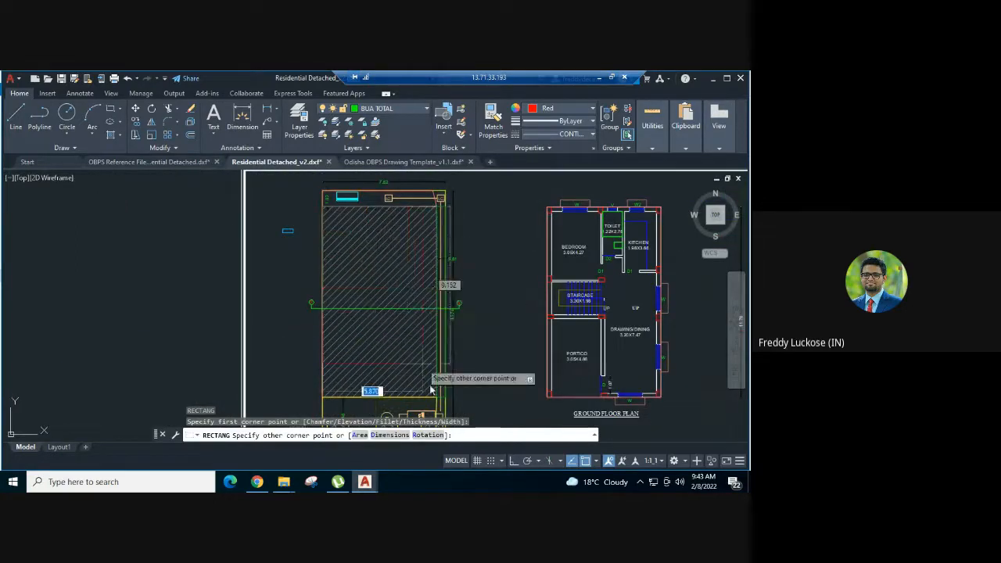
{"action": "scroll", "coordinate": [429, 387], "scroll_direction": "up", "scroll_amount": 5}
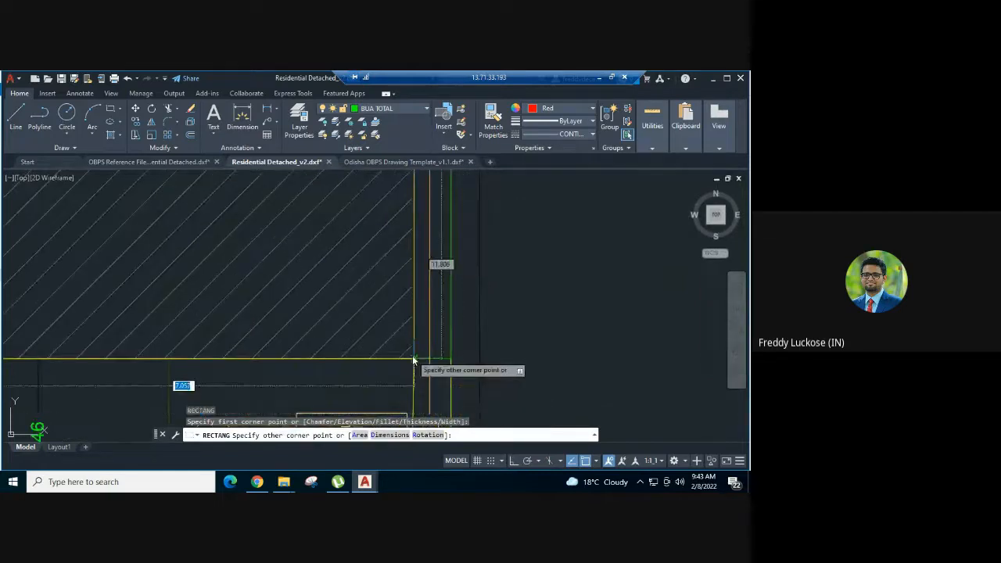
{"action": "left_click", "coordinate": [413, 361]}
- Match the properties of the pasted covered-area sample onto the rectangle around the hatched building area
{"action": "scroll", "coordinate": [483, 381], "scroll_direction": "down", "scroll_amount": 4}
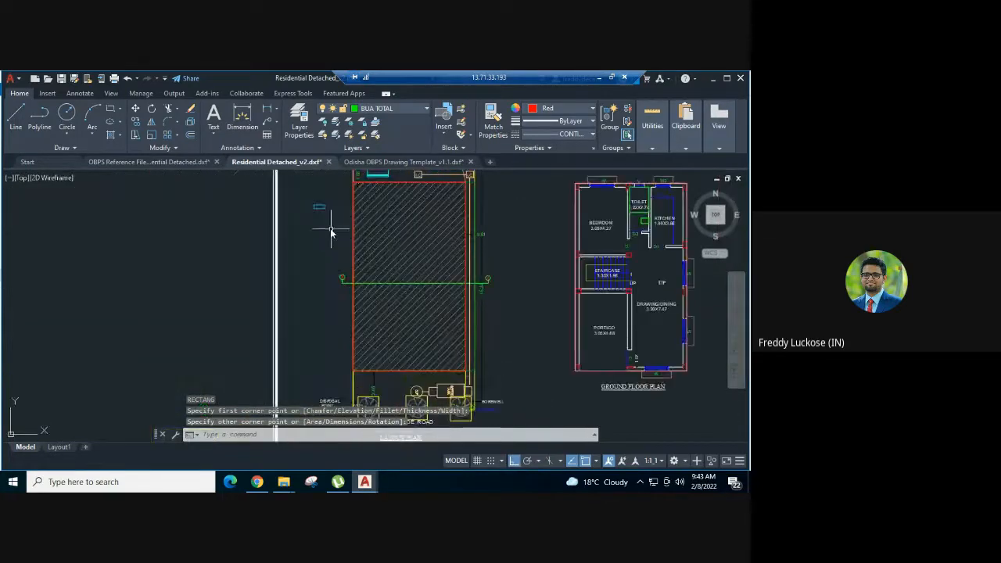
{"action": "key", "text": "Return"}
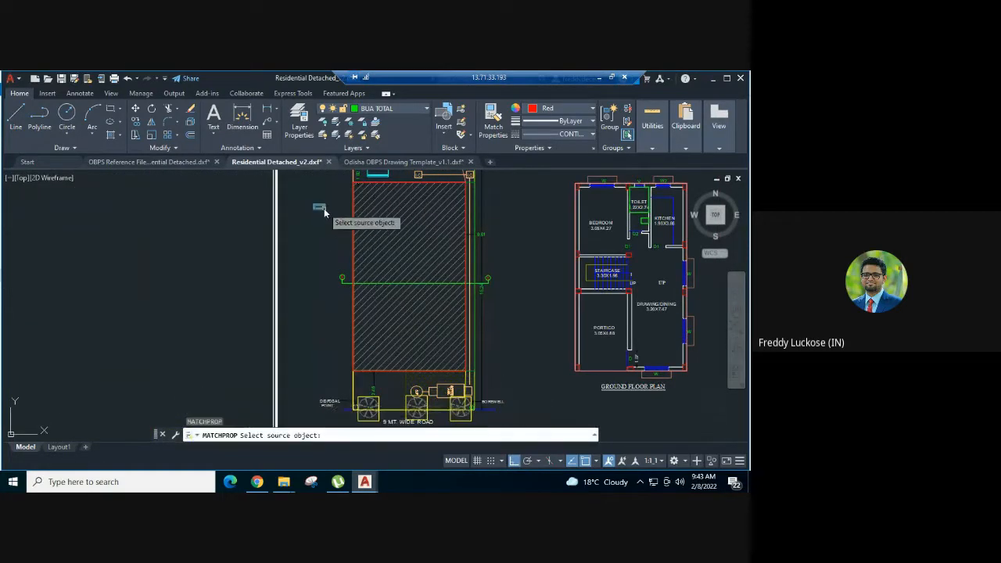
{"action": "left_click", "coordinate": [323, 208]}
{"action": "scroll", "coordinate": [399, 186], "scroll_direction": "up", "scroll_amount": 2}
{"action": "left_click", "coordinate": [405, 188]}
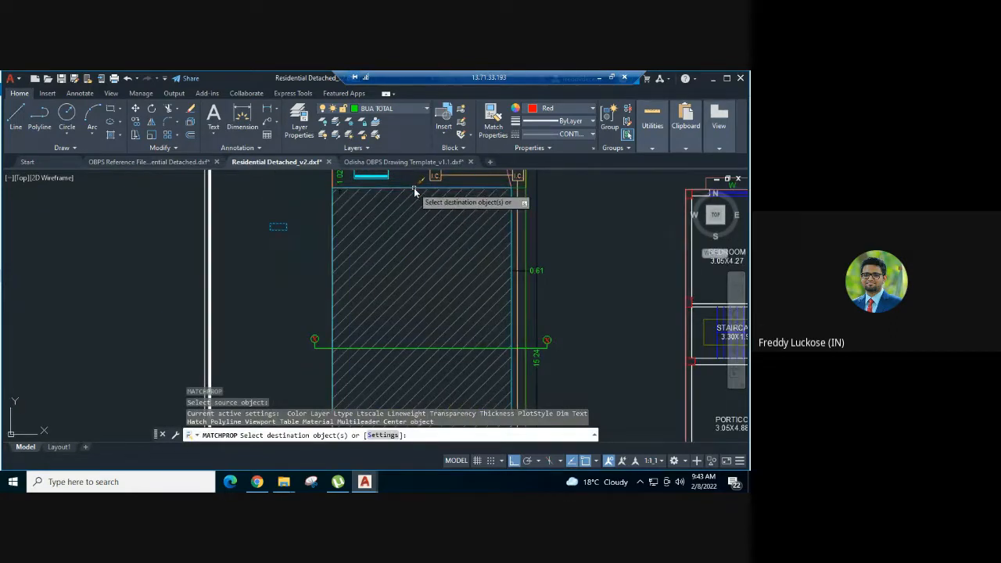
{"action": "key", "text": "Escape"}
- Delete the pasted covered-area sample rectangle beside the site plan
{"action": "left_click", "coordinate": [291, 227]}
{"action": "left_click", "coordinate": [255, 249]}
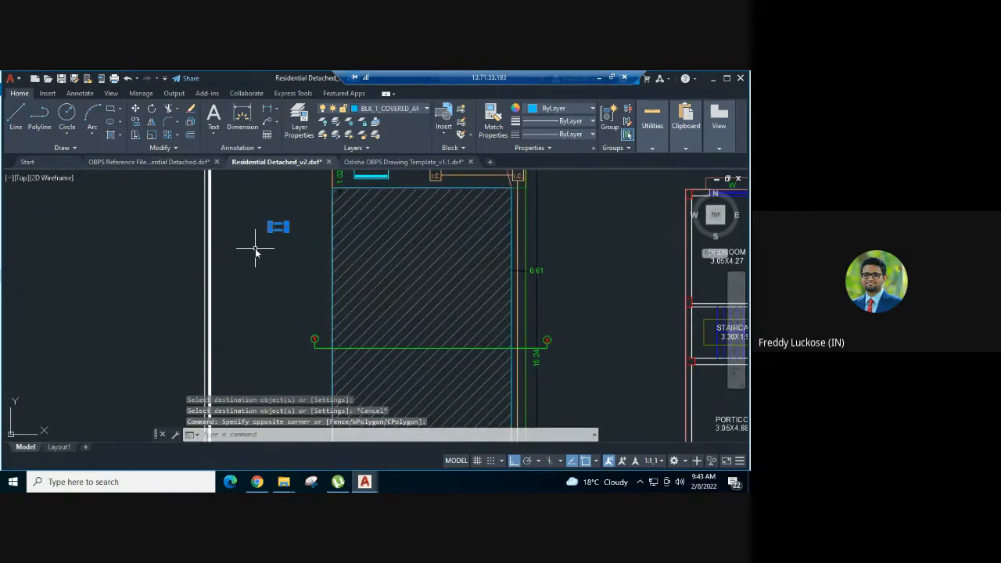
{"action": "key", "text": "Delete"}
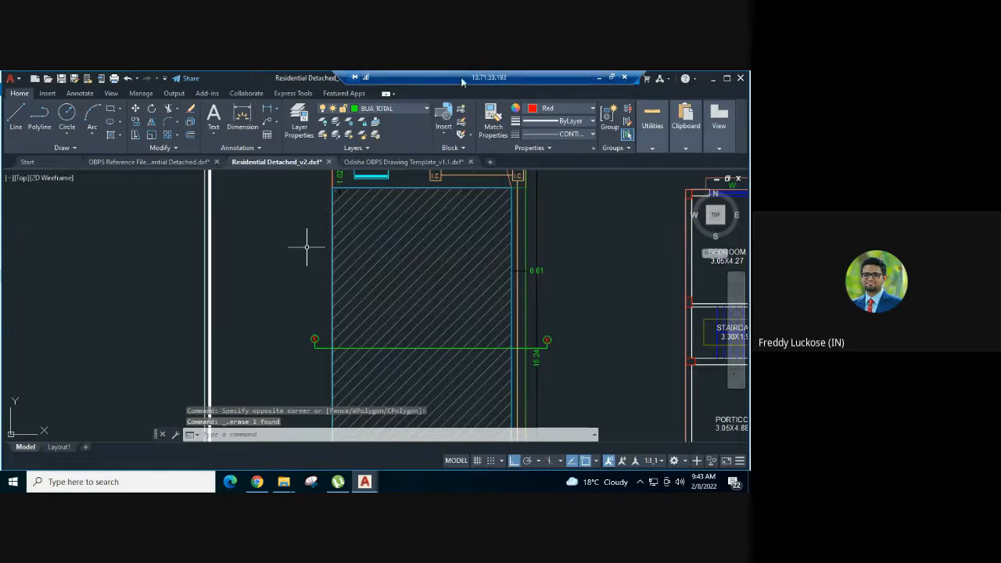
- Check the second entry of the scrutiny report's Error Summary, and return to the remote AutoCAD session
{"action": "left_click", "coordinate": [596, 77]}
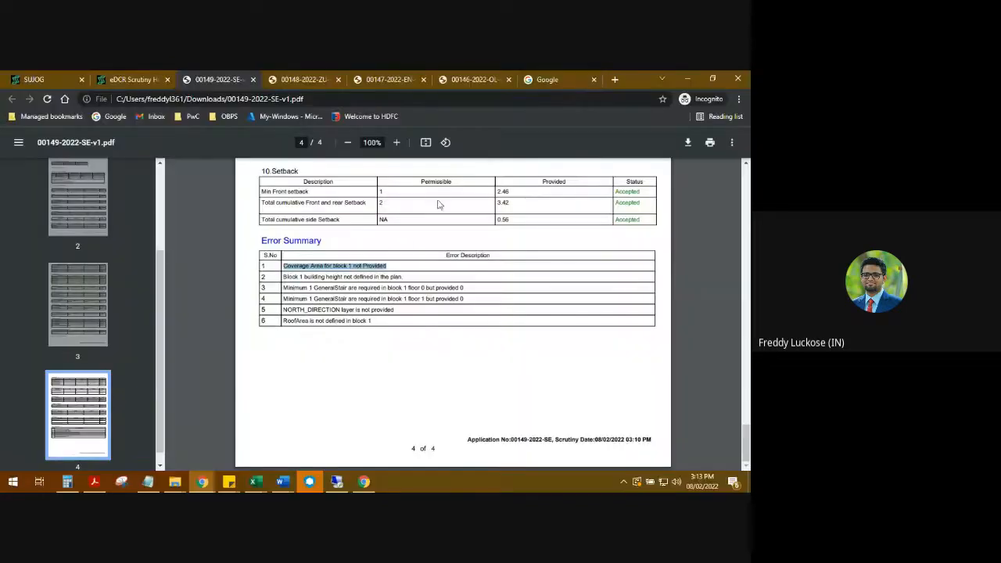
{"action": "left_click", "coordinate": [362, 275]}
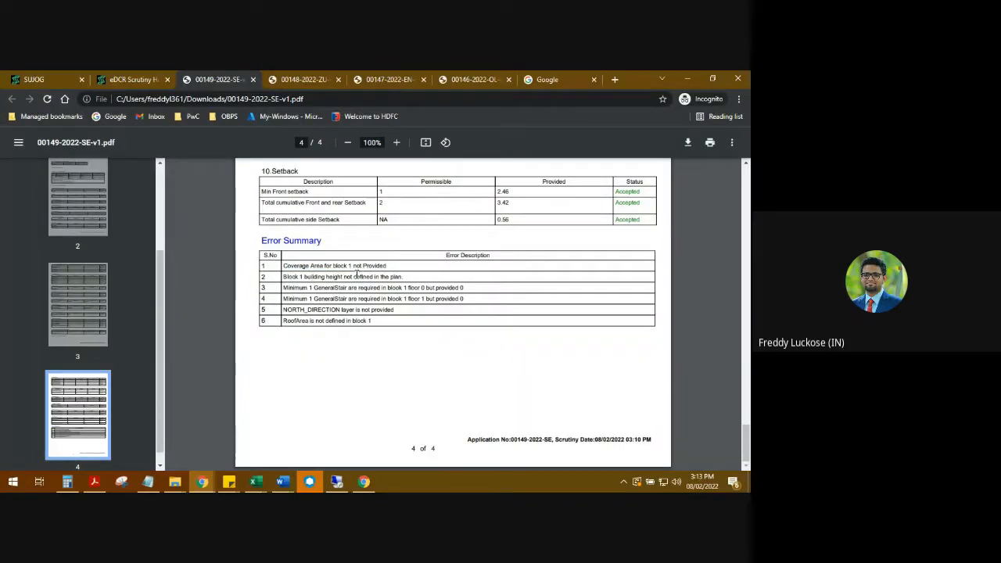
{"action": "left_click", "coordinate": [337, 481]}
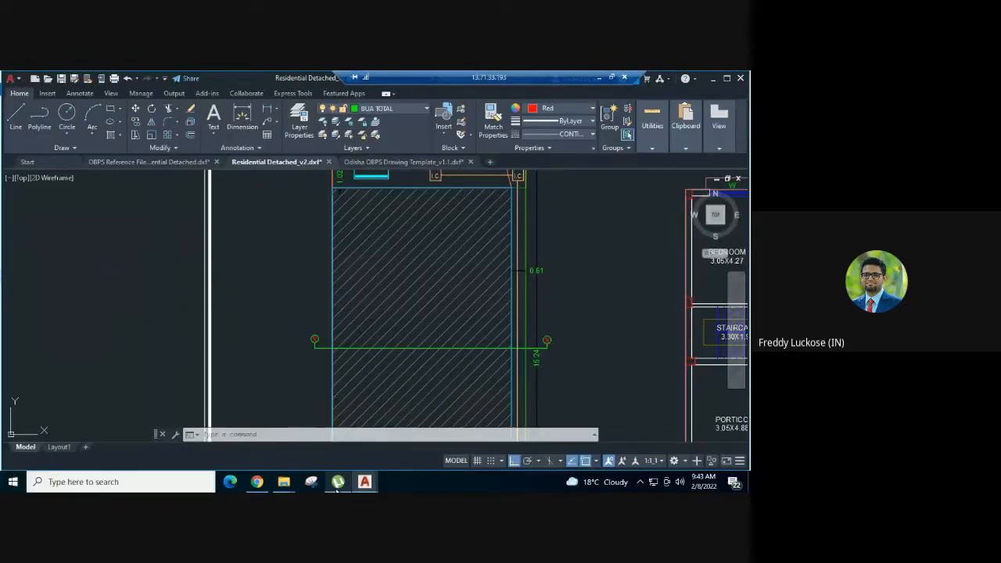
- Copy the Height of building sample dimension on layer BLK_1_HT_OF_BLDG from the template's elevation layers section
{"action": "left_click", "coordinate": [401, 162]}
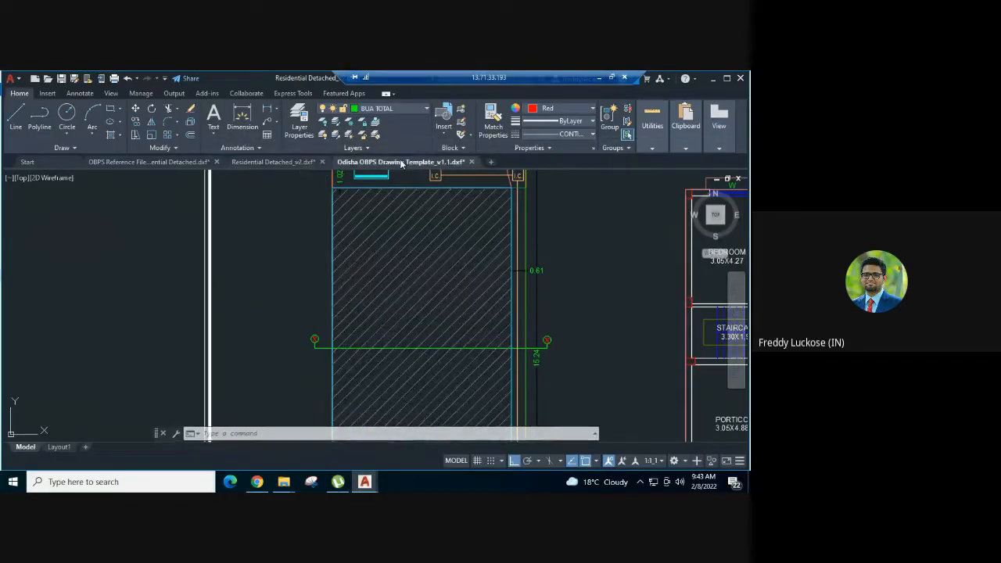
{"action": "scroll", "coordinate": [320, 284], "scroll_direction": "down", "scroll_amount": 4}
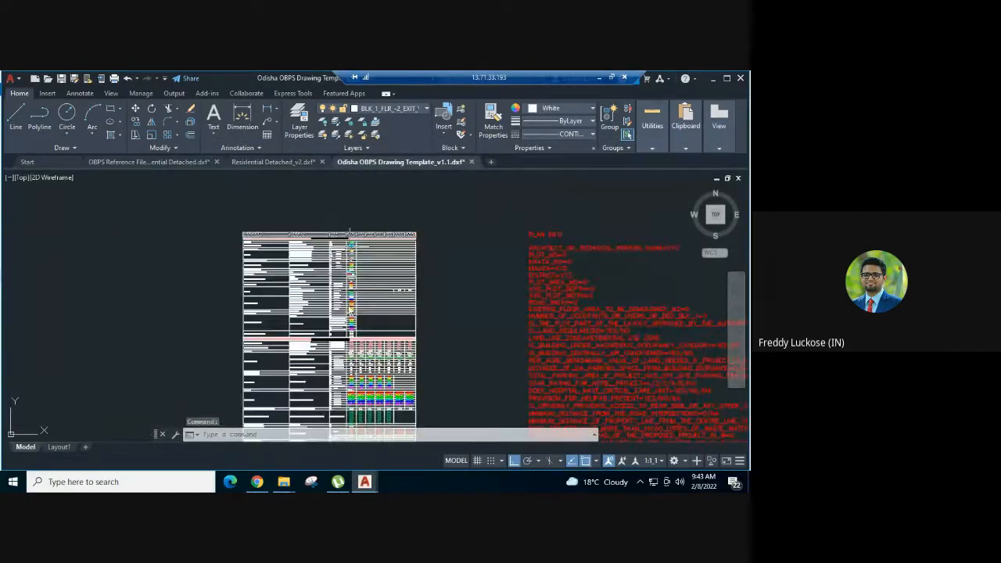
{"action": "middle_click_drag", "start_coordinate": [349, 344], "coordinate": [340, 271]}
{"action": "middle_click_drag", "start_coordinate": [296, 386], "coordinate": [297, 258]}
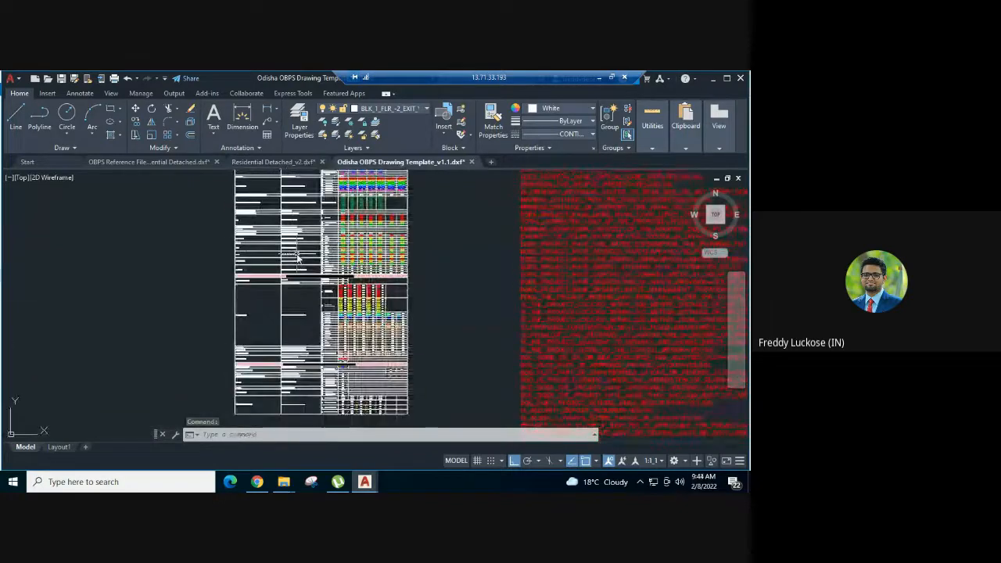
{"action": "scroll", "coordinate": [297, 289], "scroll_direction": "up", "scroll_amount": 4}
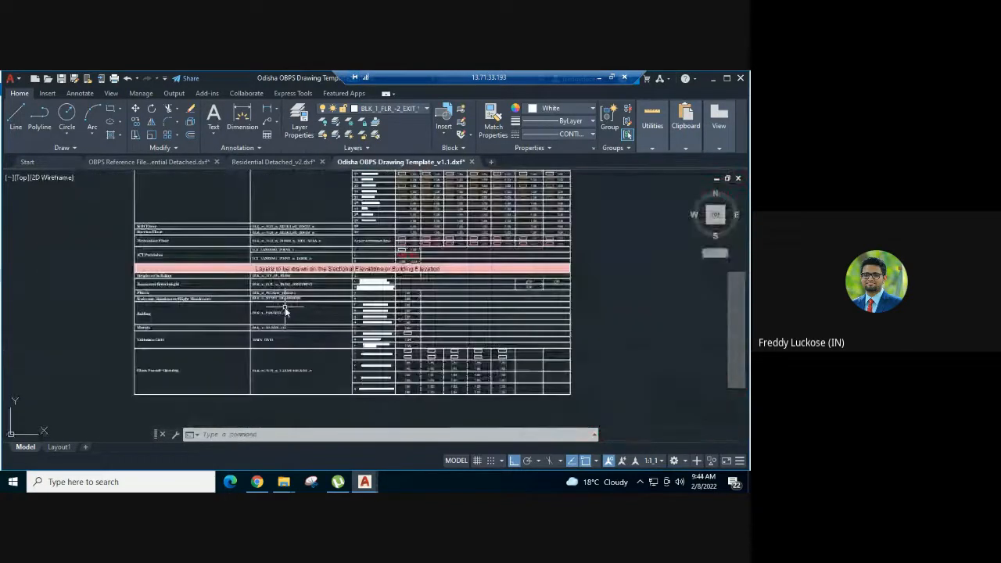
{"action": "scroll", "coordinate": [165, 287], "scroll_direction": "up", "scroll_amount": 4}
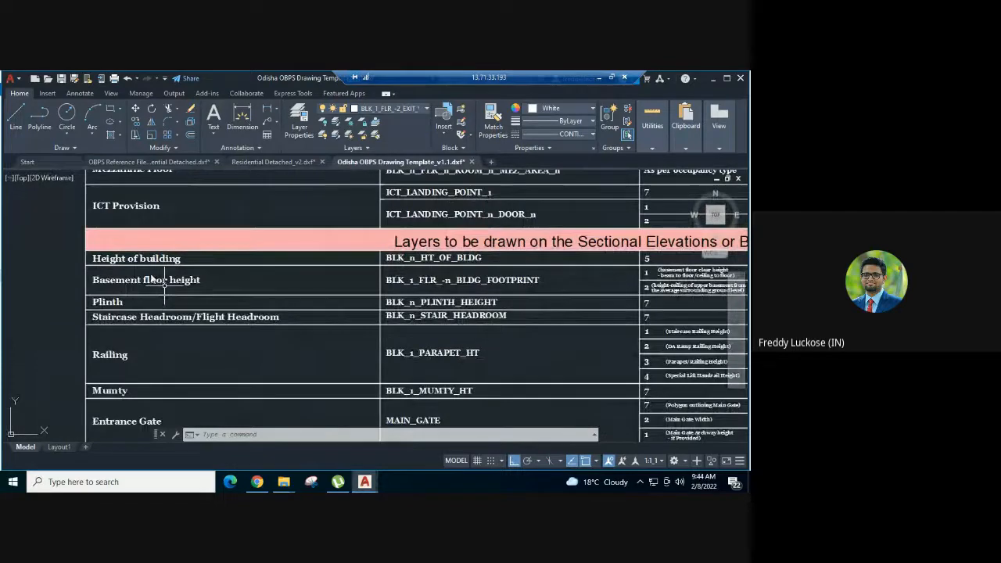
{"action": "mouse_move", "coordinate": [494, 254]}
{"action": "middle_mouse_down"}
{"action": "mouse_move", "coordinate": [331, 264]}
{"action": "mouse_move", "coordinate": [174, 290]}
{"action": "middle_mouse_up"}
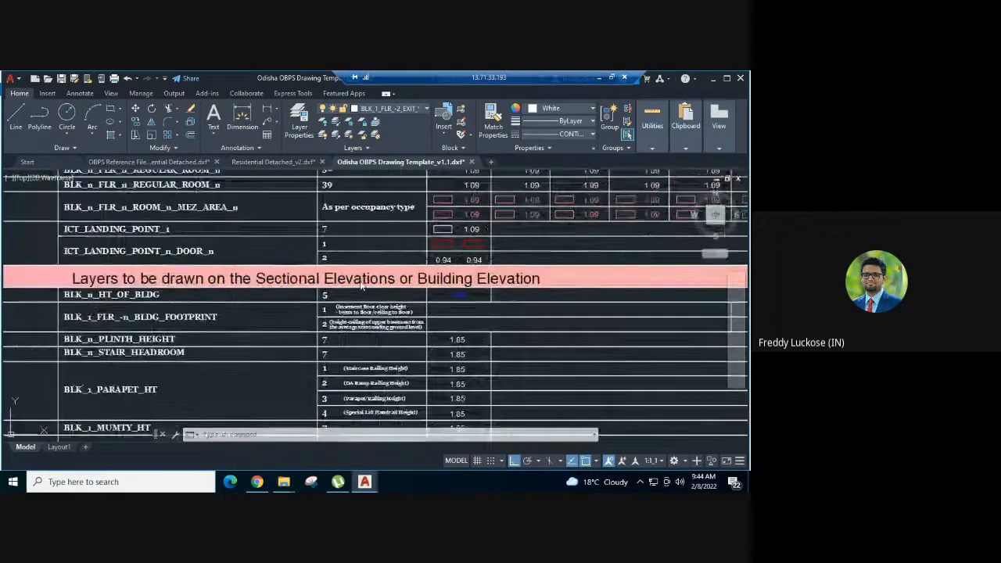
{"action": "scroll", "coordinate": [501, 291], "scroll_direction": "up", "scroll_amount": 2}
{"action": "left_click", "coordinate": [436, 296]}
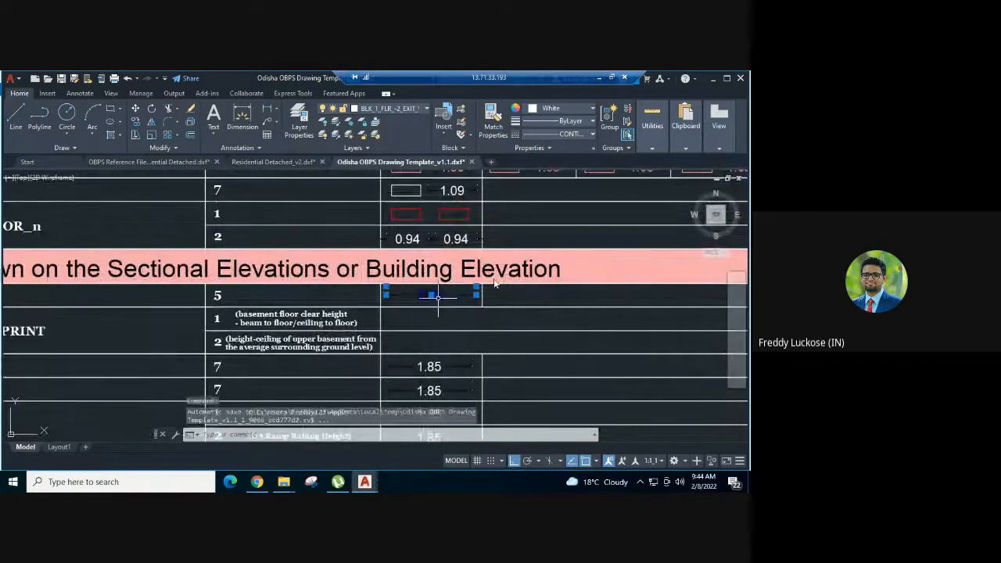
{"action": "key", "text": "ctrl+c"}
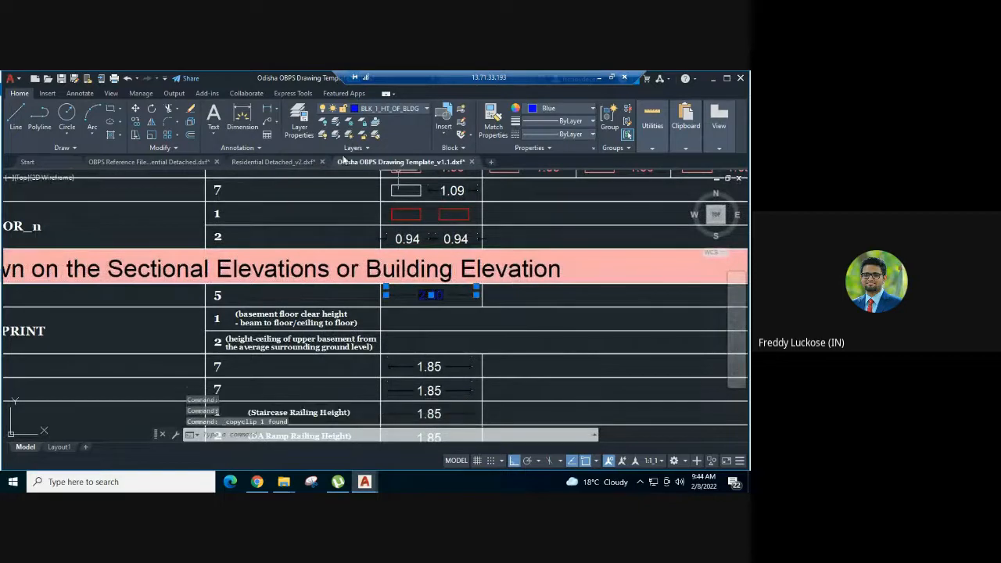
- Paste the building-height sample dimension into Residential Detached_v2, in the empty area between Section X-X and the soak pit section
{"action": "left_click", "coordinate": [299, 164]}
{"action": "scroll", "coordinate": [356, 272], "scroll_direction": "down", "scroll_amount": 4}
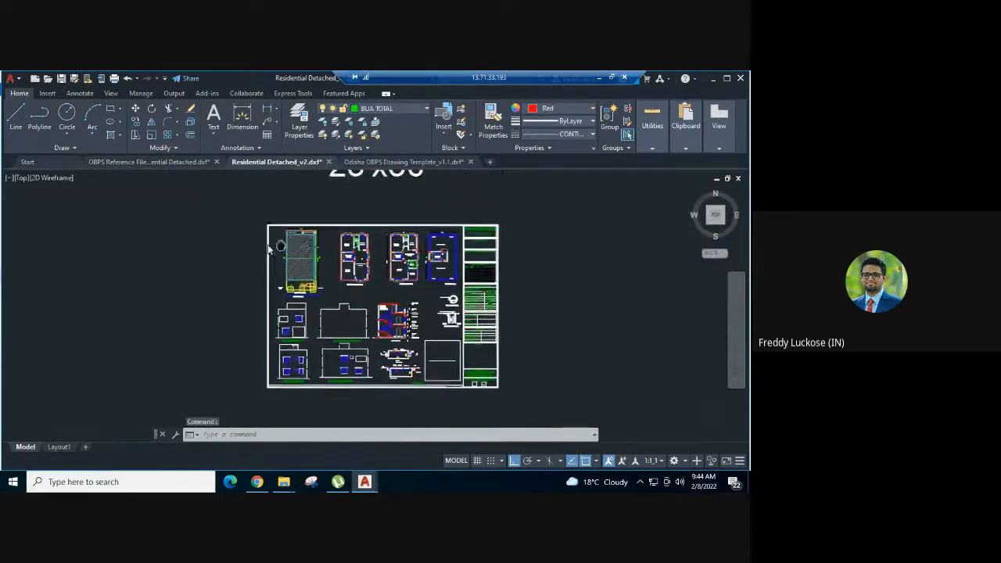
{"action": "scroll", "coordinate": [403, 334], "scroll_direction": "up", "scroll_amount": 6}
{"action": "scroll", "coordinate": [404, 335], "scroll_direction": "up", "scroll_amount": 3}
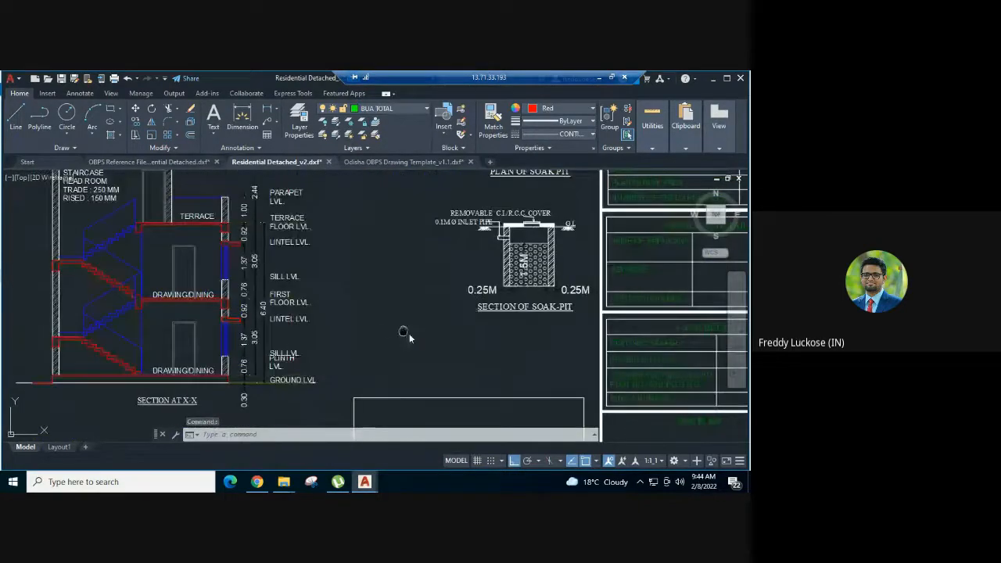
{"action": "key", "text": "ctrl+v"}
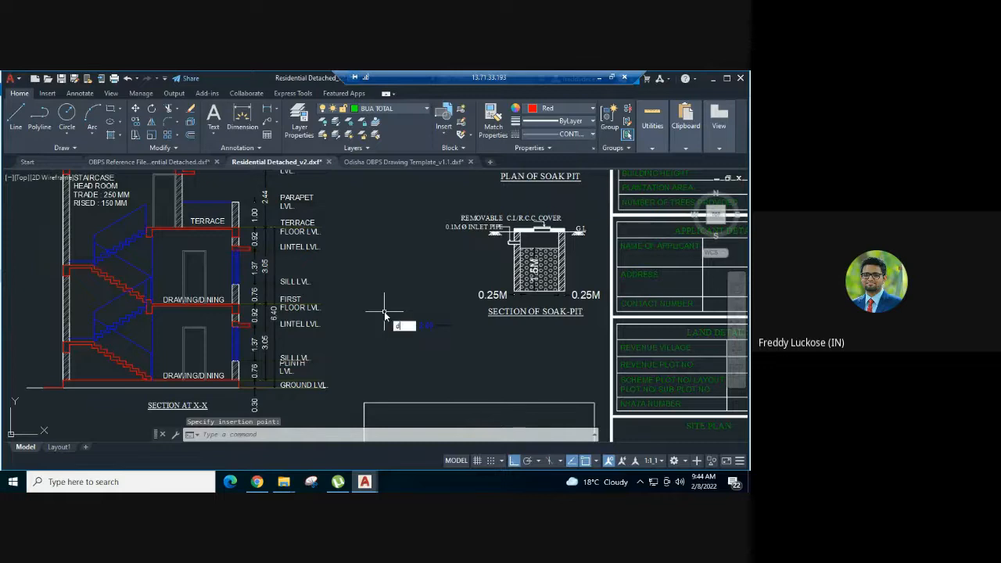
- Add a vertical linear dimension to Section X-X from the ground level to the terrace floor level, placed beyond the level labels
{"action": "type", "text": "li"}
{"action": "key", "text": "Return"}
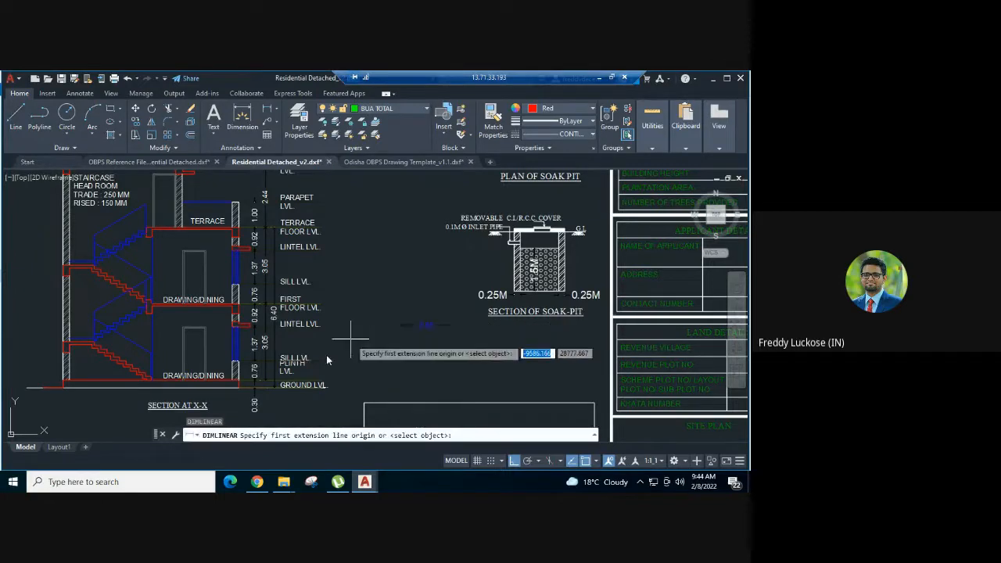
{"action": "scroll", "coordinate": [233, 386], "scroll_direction": "up", "scroll_amount": 2}
{"action": "left_click", "coordinate": [232, 384]}
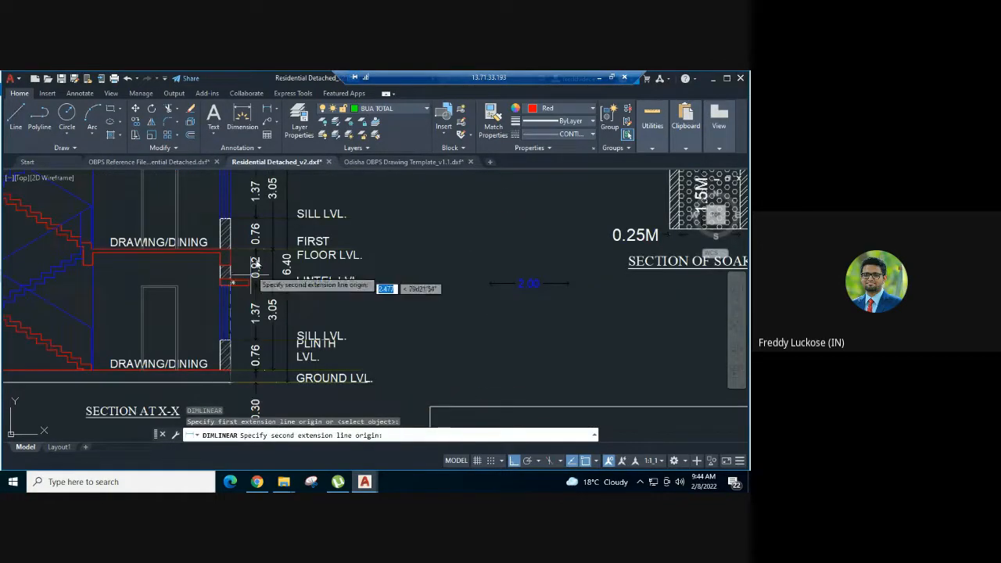
{"action": "middle_click_drag", "start_coordinate": [256, 262], "coordinate": [269, 401]}
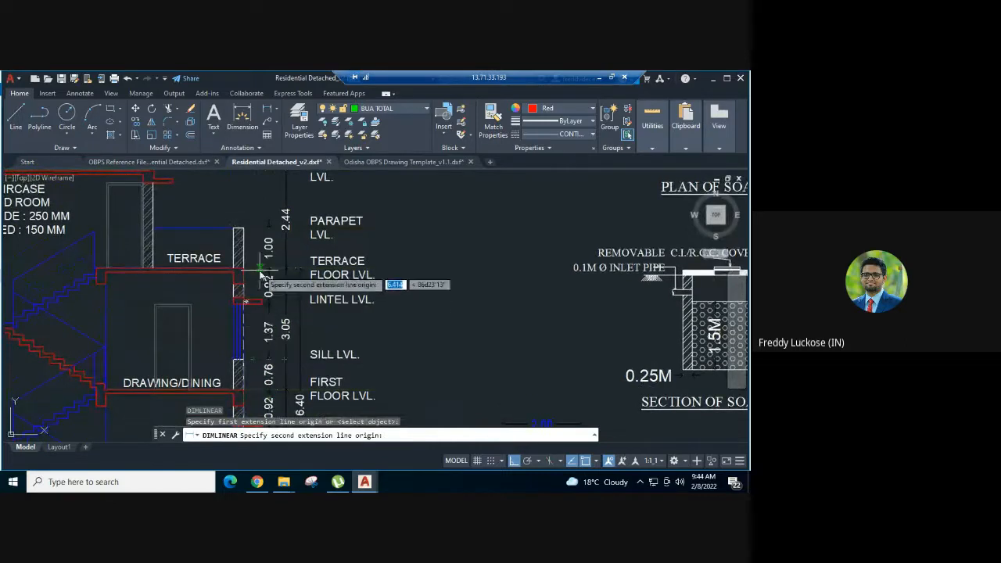
{"action": "scroll", "coordinate": [262, 273], "scroll_direction": "up", "scroll_amount": 2}
{"action": "left_click", "coordinate": [234, 271]}
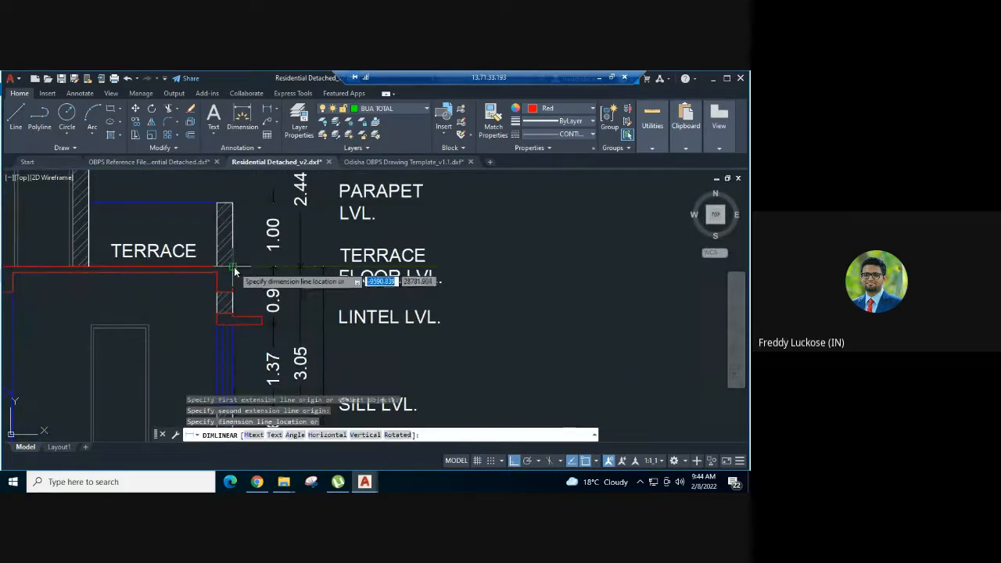
{"action": "scroll", "coordinate": [338, 254], "scroll_direction": "down", "scroll_amount": 2}
{"action": "scroll", "coordinate": [388, 250], "scroll_direction": "down", "scroll_amount": 4}
{"action": "middle_click_drag", "start_coordinate": [391, 249], "coordinate": [310, 255]}
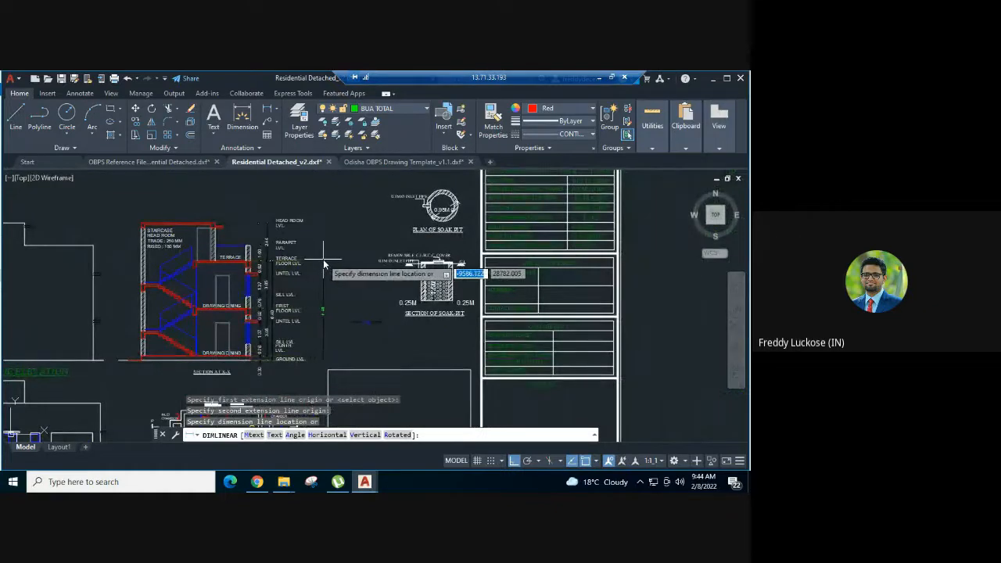
{"action": "left_click", "coordinate": [322, 264]}
- Match the new height dimension's properties to the pasted sample dimension, and check that its layer is BLK_1_HT_OF_BLDG
{"action": "scroll", "coordinate": [384, 311], "scroll_direction": "up", "scroll_amount": 2}
{"action": "middle_click_drag", "start_coordinate": [385, 311], "coordinate": [391, 300]}
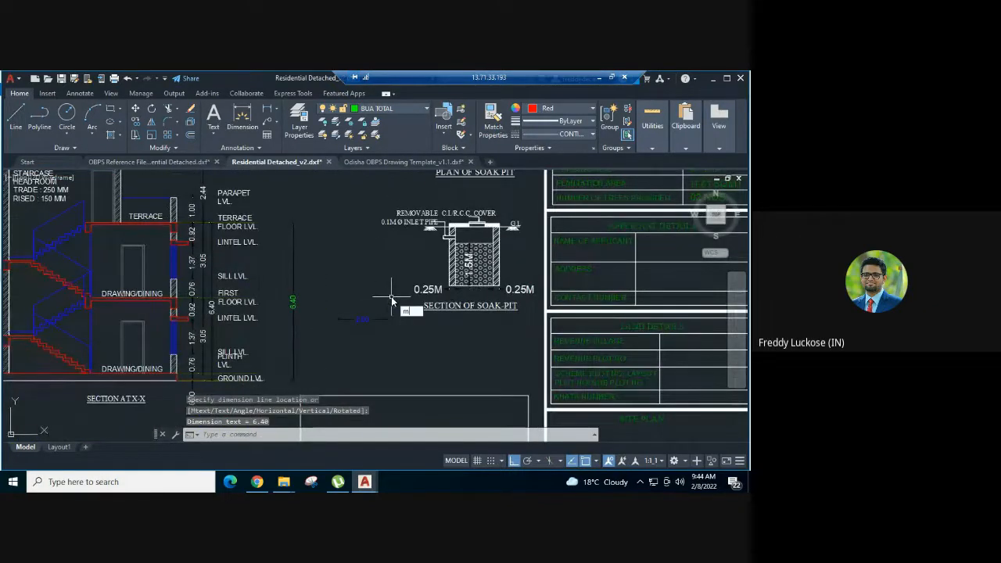
{"action": "type", "text": "a"}
{"action": "key", "text": "Return"}
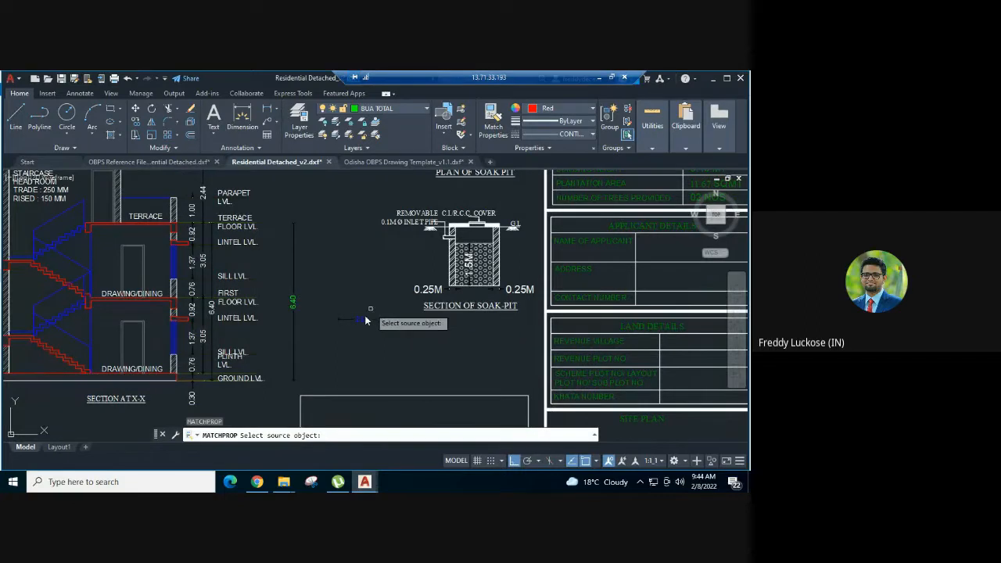
{"action": "left_click", "coordinate": [363, 319]}
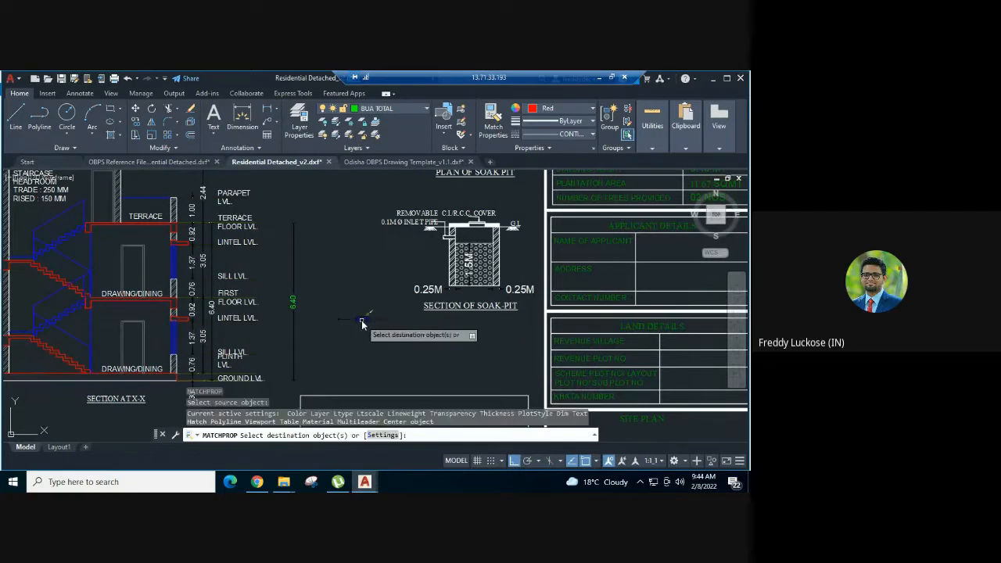
{"action": "key", "text": "Escape"}
{"action": "left_click", "coordinate": [308, 286]}
{"action": "left_click", "coordinate": [292, 292]}
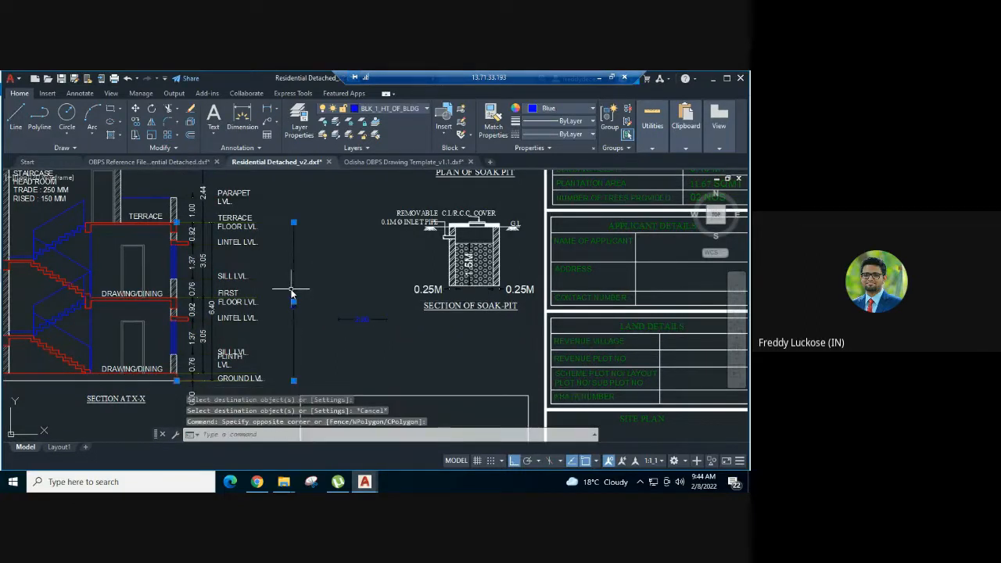
{"action": "left_click", "coordinate": [397, 111]}
{"action": "left_click", "coordinate": [401, 111]}
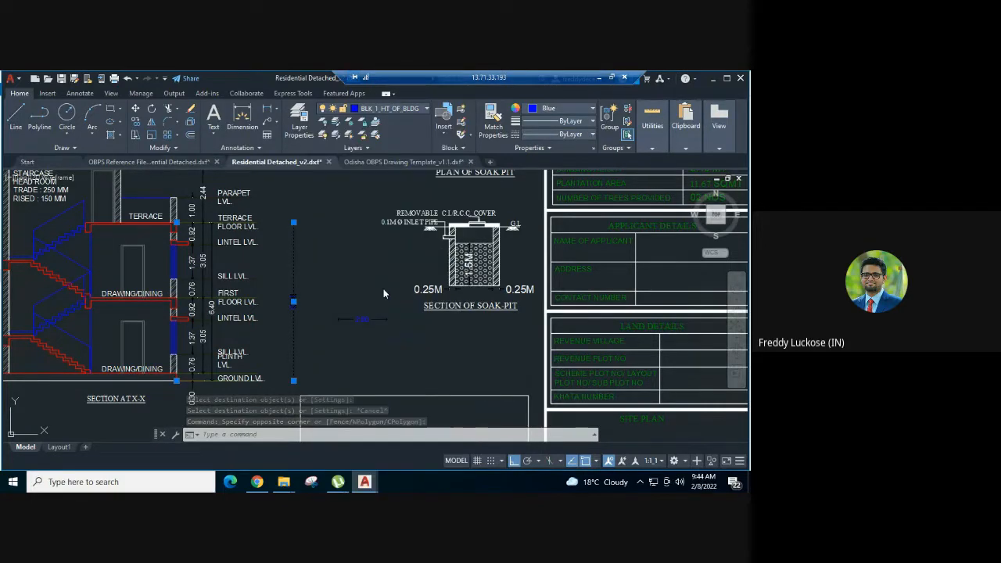
- Delete the pasted building-height sample dimension between Section X-X and the soak pit section
{"action": "key", "text": "Escape"}
{"action": "left_click", "coordinate": [378, 341]}
{"action": "left_click", "coordinate": [359, 295]}
{"action": "key", "text": "Delete"}
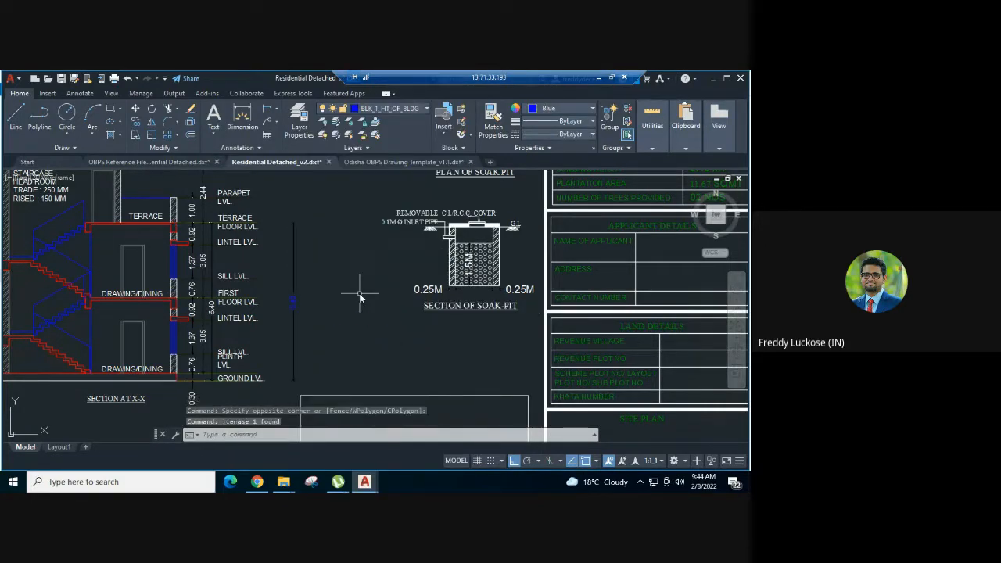
- Check the remaining entries of the scrutiny report's Error Summary, and return to the remote AutoCAD session
{"action": "left_click", "coordinate": [599, 76]}
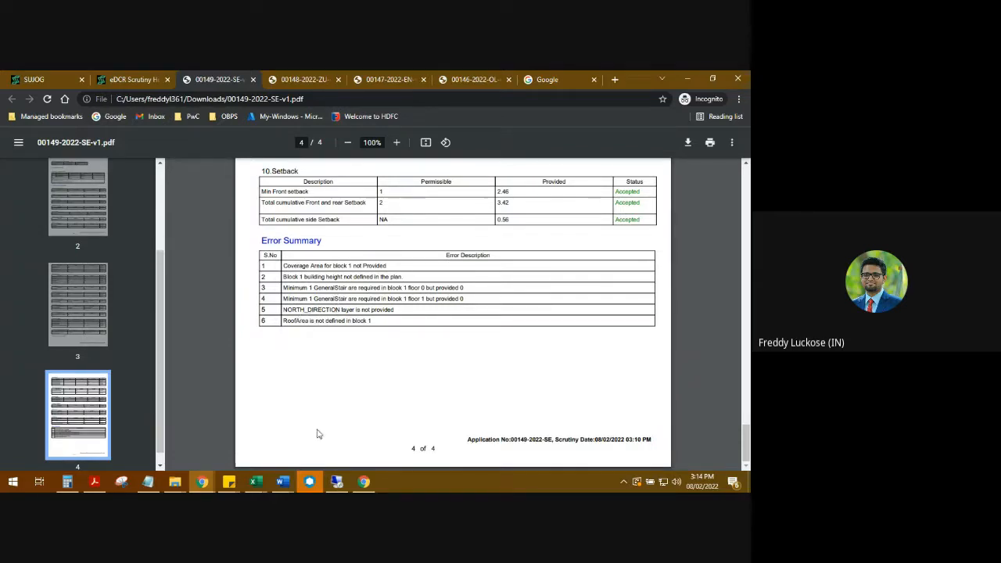
{"action": "left_click", "coordinate": [336, 481]}
{"action": "scroll", "coordinate": [386, 324], "scroll_direction": "down", "scroll_amount": 5}
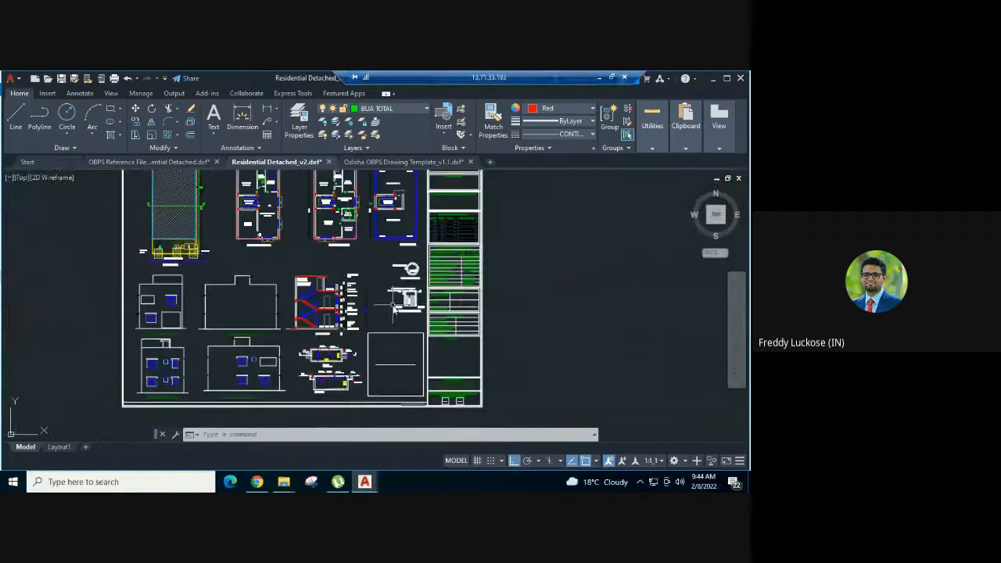
- Copy the sample arrow and NORTH text on layer NORTH_DIRECTION from the Odisha OBPS Drawing Template
{"action": "left_click", "coordinate": [403, 162]}
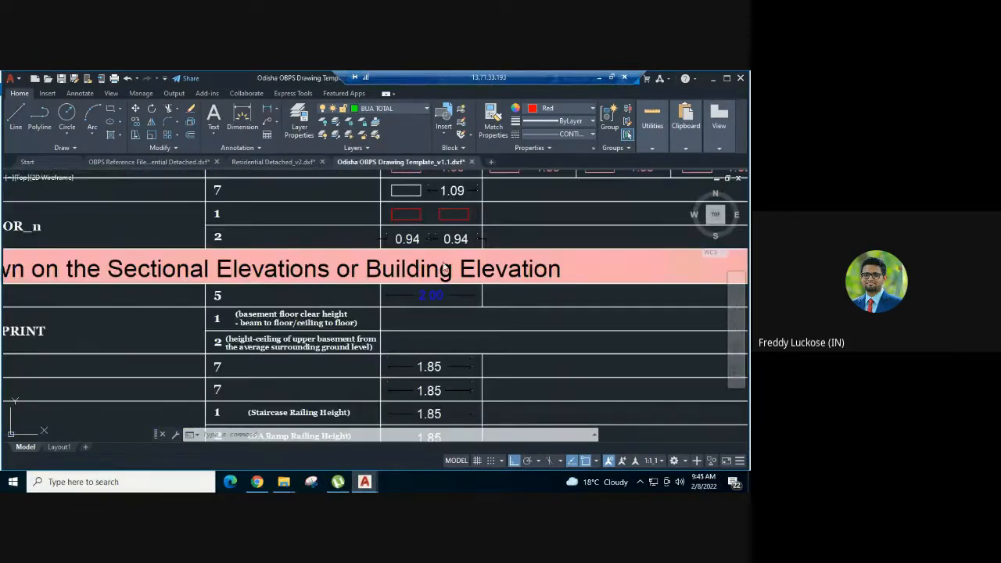
{"action": "scroll", "coordinate": [444, 266], "scroll_direction": "down", "scroll_amount": 3}
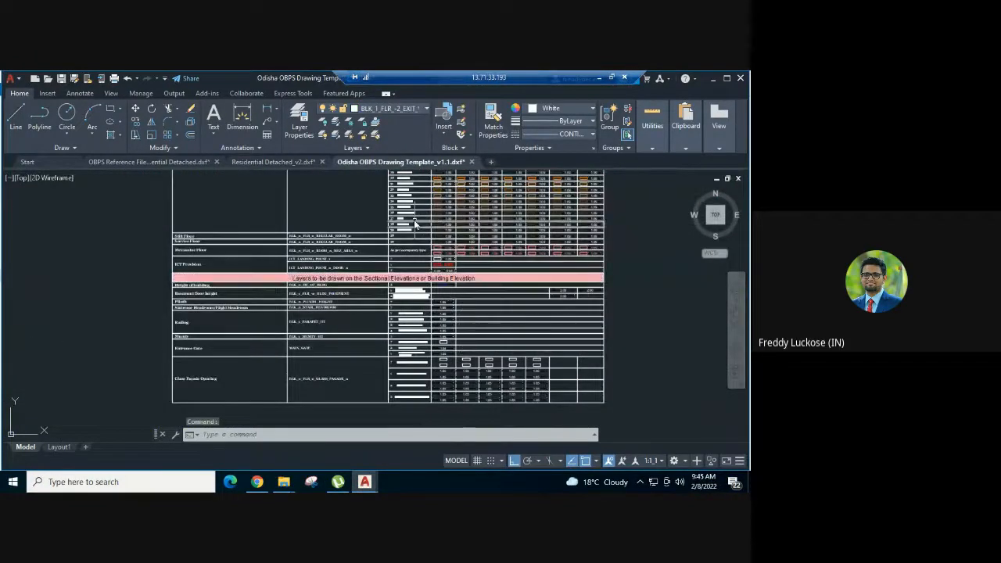
{"action": "middle_click_drag", "start_coordinate": [413, 220], "coordinate": [409, 441]}
{"action": "middle_click_drag", "start_coordinate": [399, 252], "coordinate": [405, 417]}
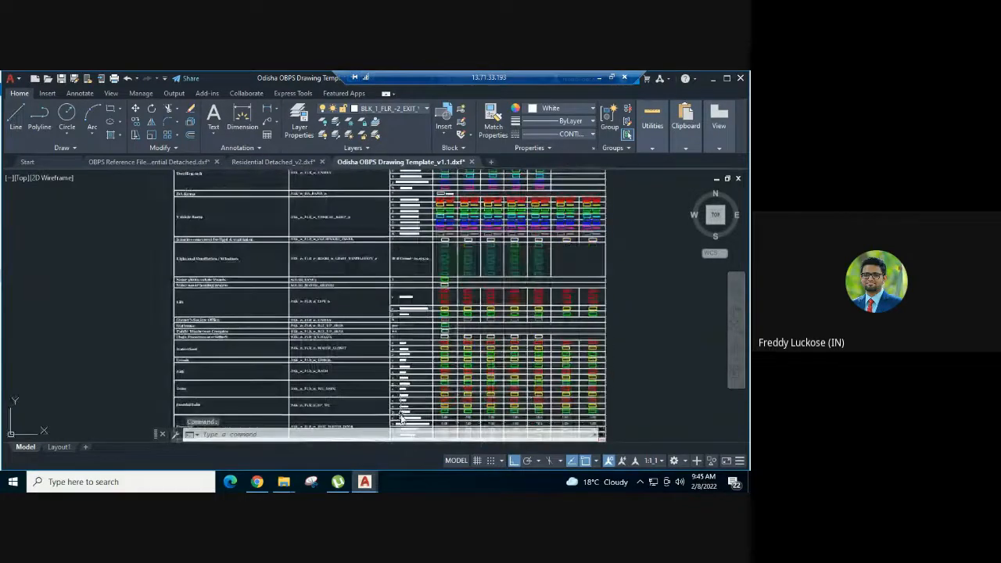
{"action": "middle_click_drag", "start_coordinate": [402, 216], "coordinate": [423, 356]}
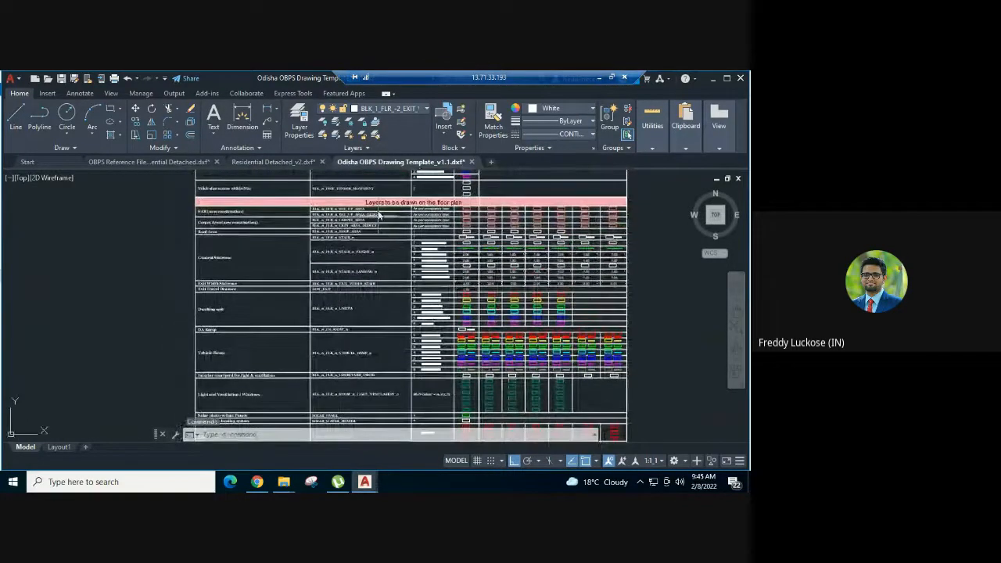
{"action": "middle_click_drag", "start_coordinate": [368, 210], "coordinate": [368, 347]}
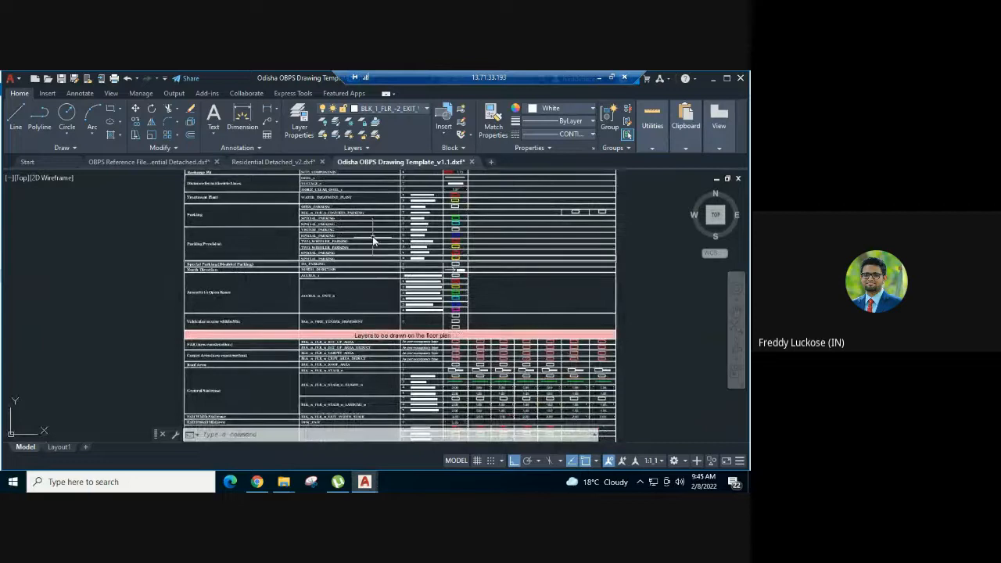
{"action": "middle_click_drag", "start_coordinate": [374, 241], "coordinate": [376, 290]}
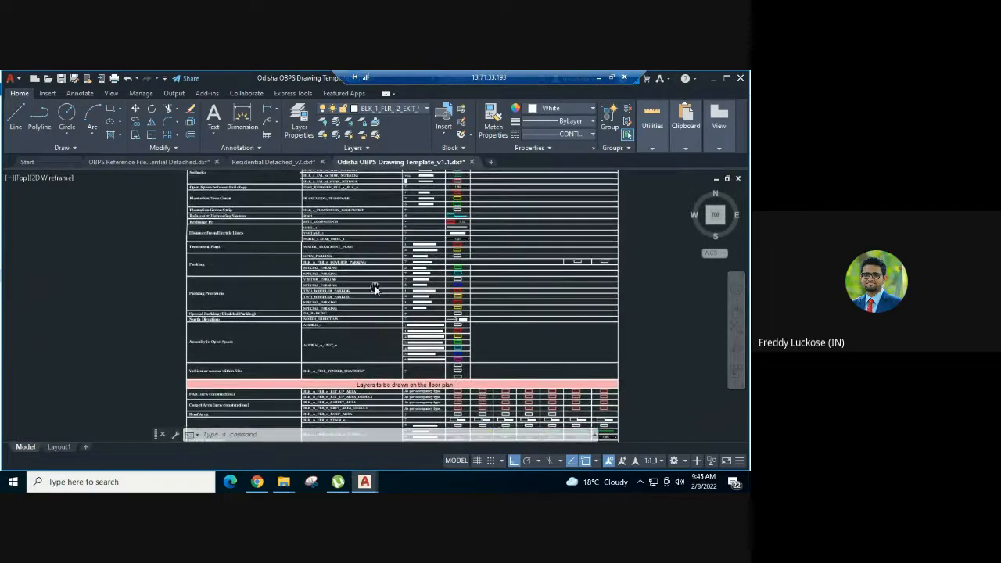
{"action": "scroll", "coordinate": [376, 305], "scroll_direction": "up", "scroll_amount": 5}
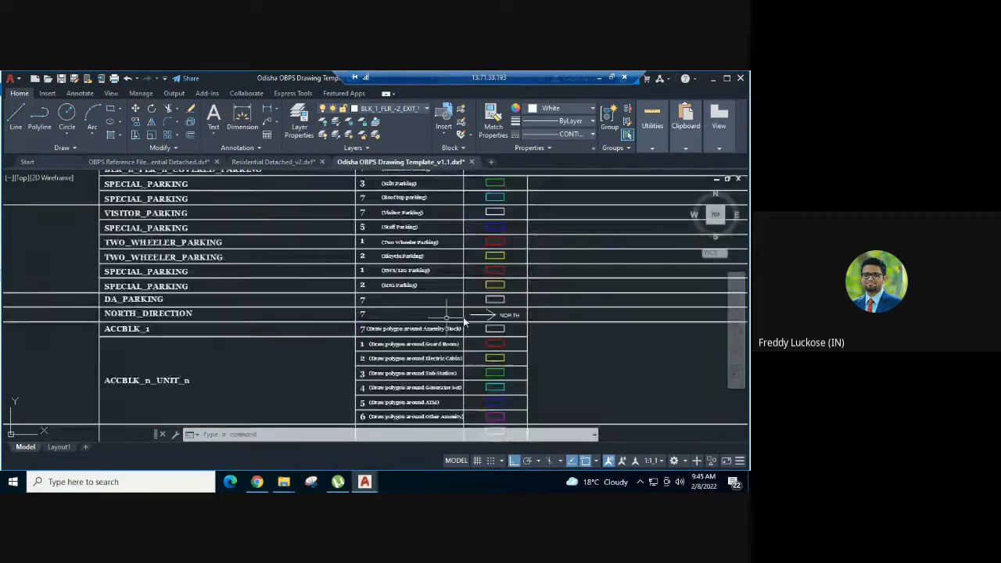
{"action": "left_click", "coordinate": [521, 306]}
{"action": "left_click", "coordinate": [468, 328]}
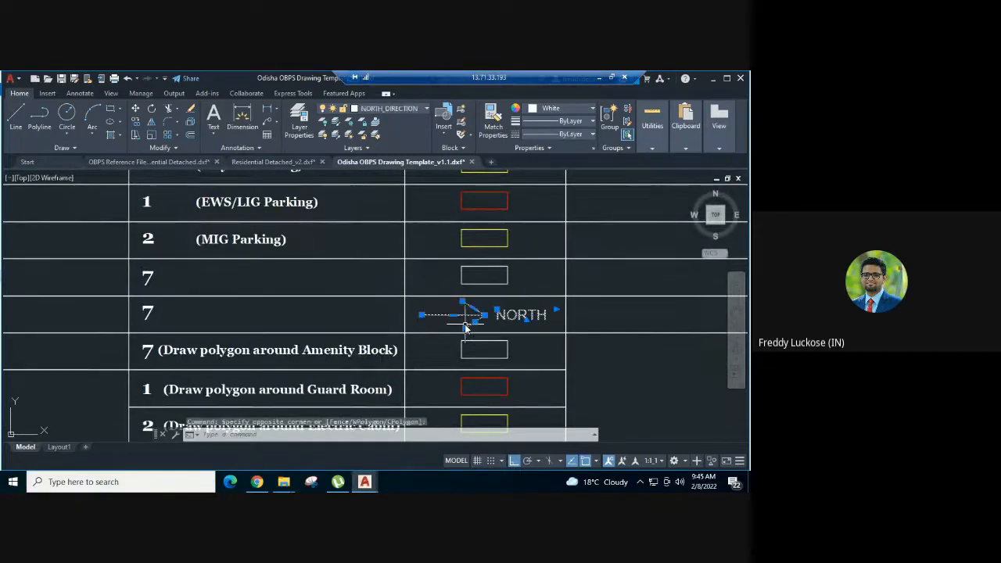
- Paste the north arrow and its text into Residential Detached_v2, in the empty Site Plan box above the drawing title
{"action": "left_click", "coordinate": [302, 162]}
{"action": "scroll", "coordinate": [457, 350], "scroll_direction": "up", "scroll_amount": 4}
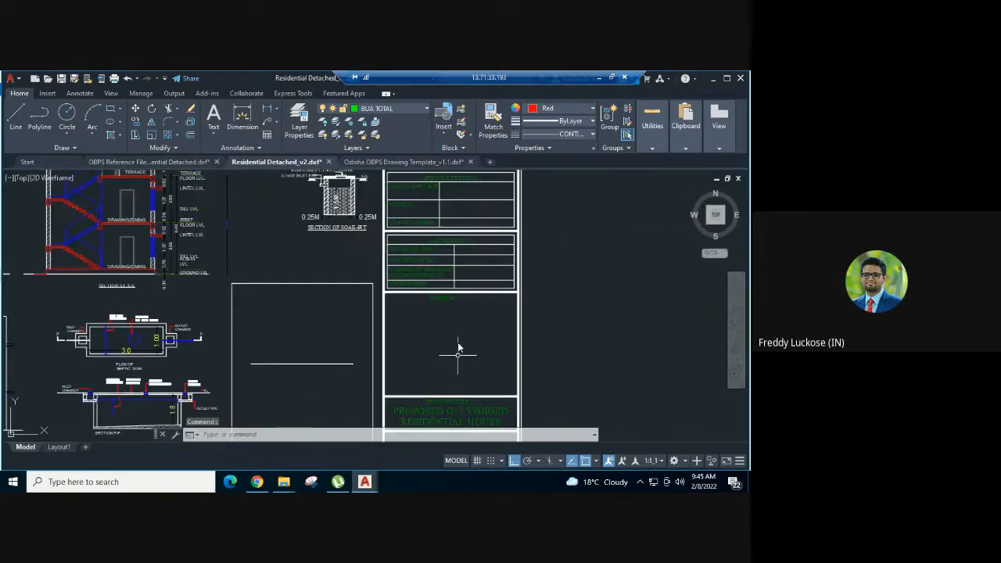
{"action": "key", "text": "ctrl+v"}
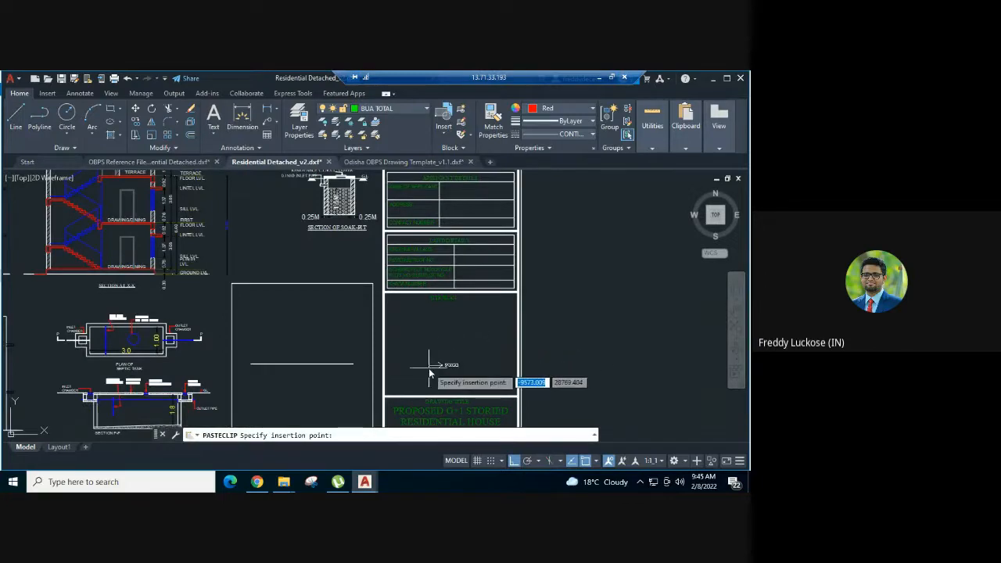
{"action": "middle_click_drag", "start_coordinate": [428, 373], "coordinate": [447, 354]}
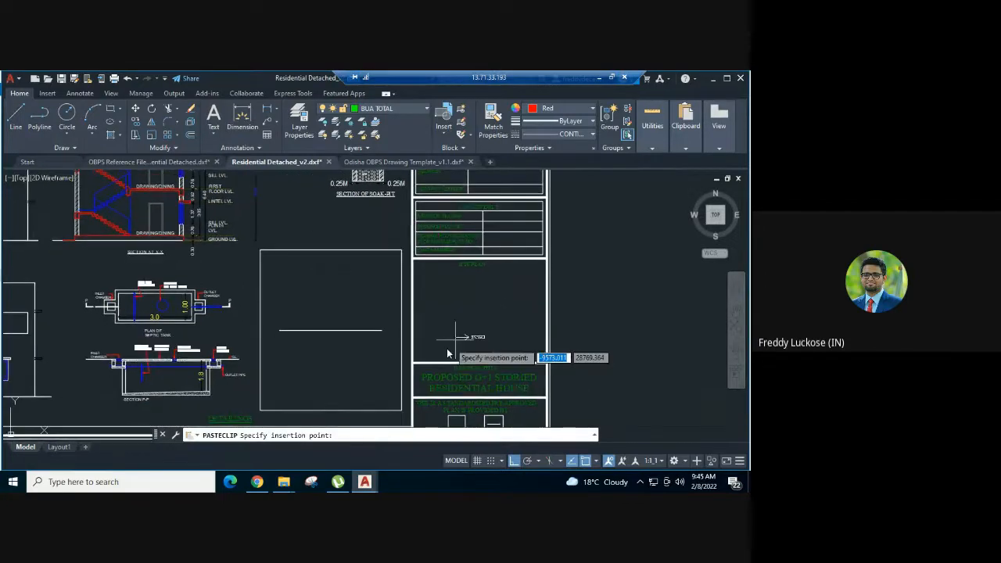
{"action": "scroll", "coordinate": [447, 353], "scroll_direction": "up", "scroll_amount": 2}
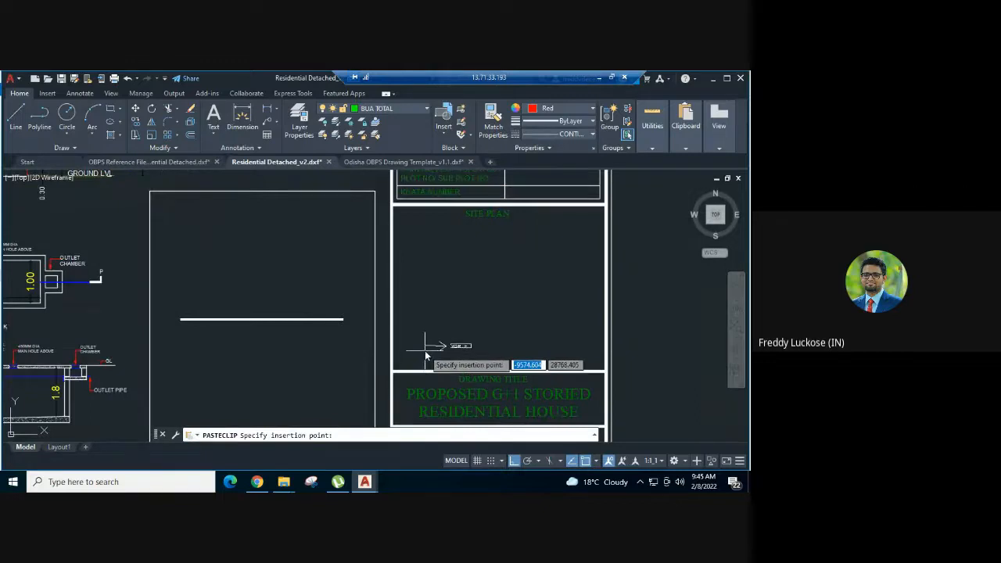
{"action": "scroll", "coordinate": [496, 335], "scroll_direction": "up", "scroll_amount": 2}
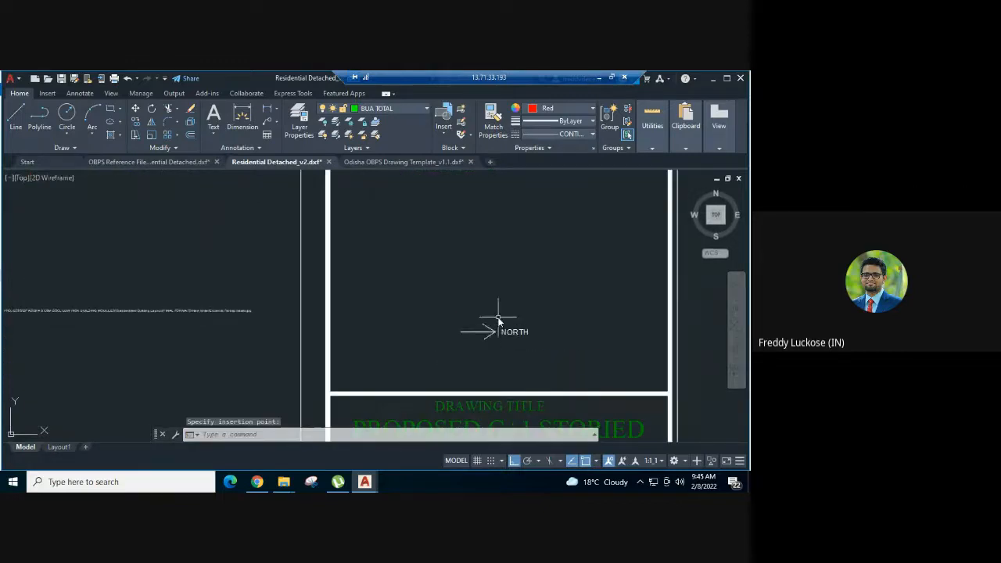
{"action": "left_click", "coordinate": [499, 320]}
{"action": "left_click", "coordinate": [440, 358]}
{"action": "type", "text": "s"}
{"action": "key", "text": "Return"}
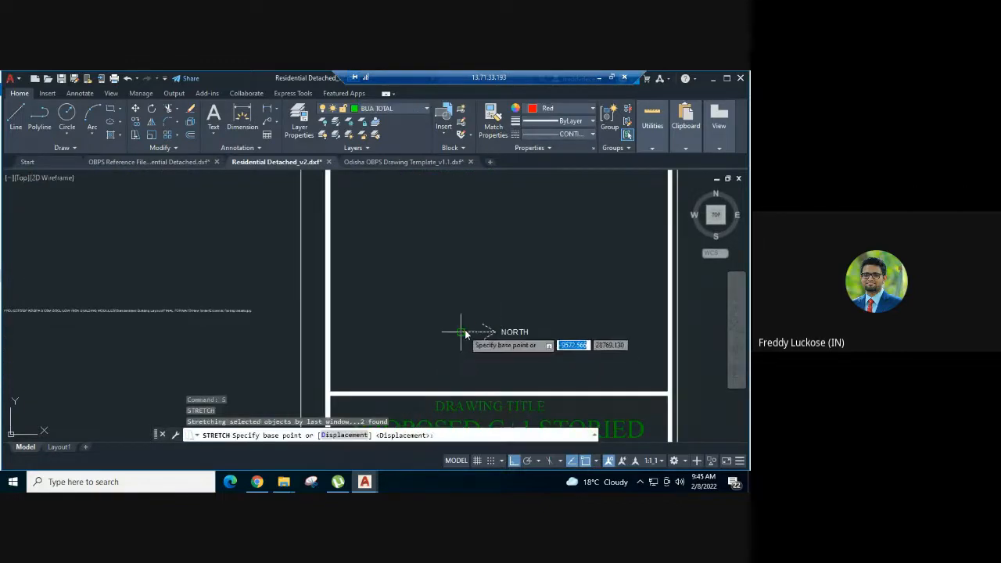
{"action": "left_click", "coordinate": [461, 331]}
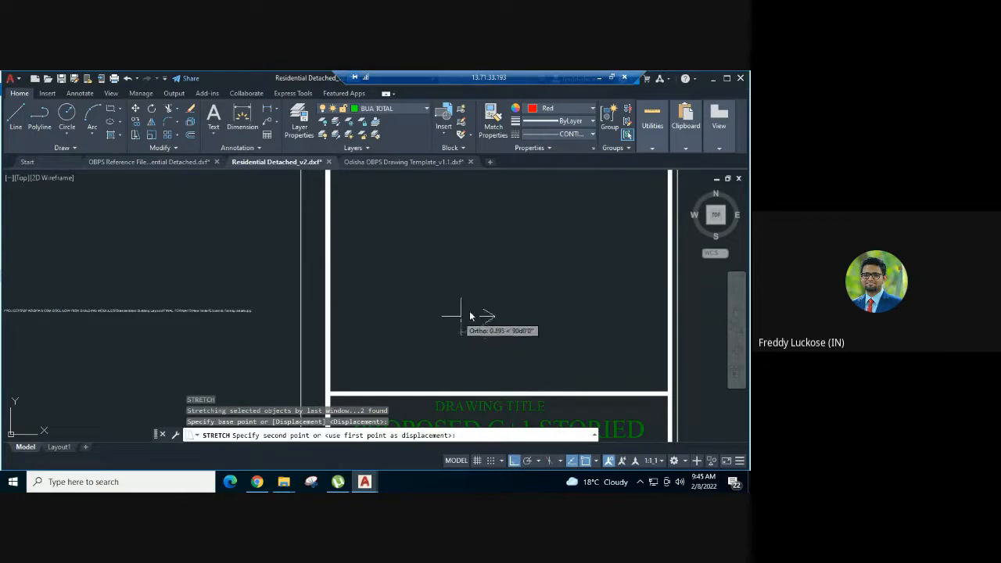
{"action": "key", "text": "Escape"}
{"action": "type", "text": "s"}
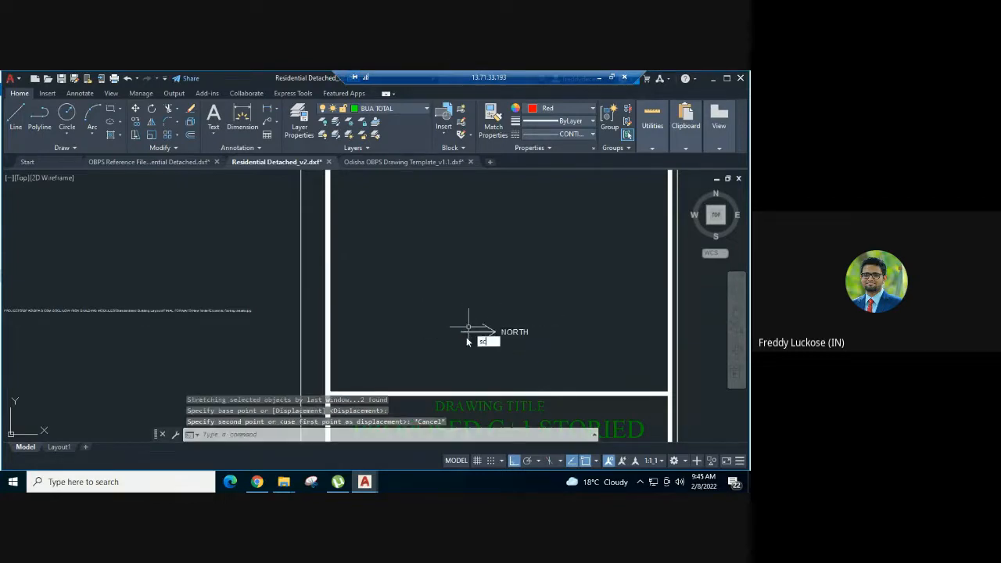
{"action": "type", "text": "c"}
{"action": "key", "text": "Return"}
{"action": "key", "text": "Escape"}
{"action": "left_click", "coordinate": [468, 327]}
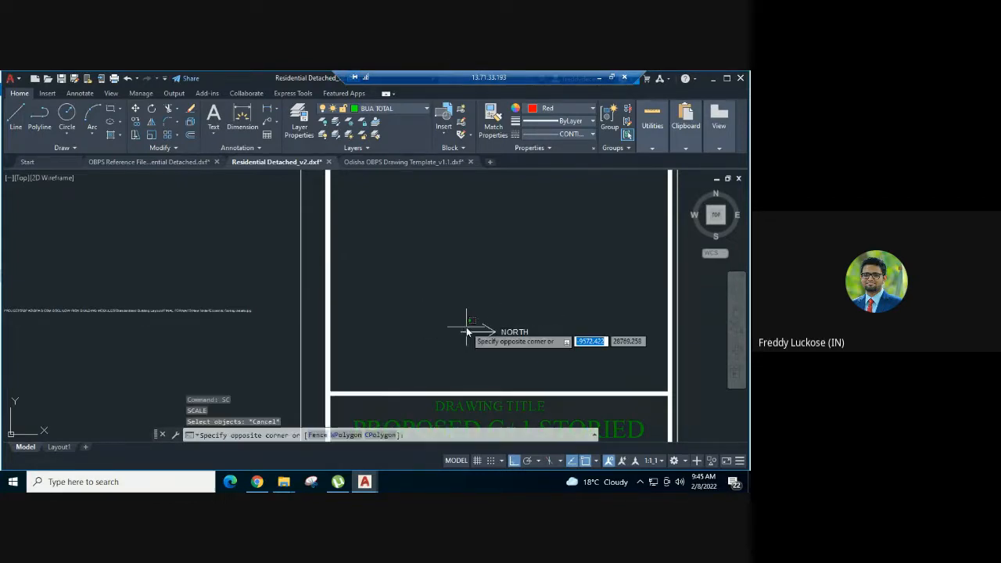
{"action": "left_click", "coordinate": [455, 345]}
{"action": "type", "text": "s"}
{"action": "key", "text": "Escape"}
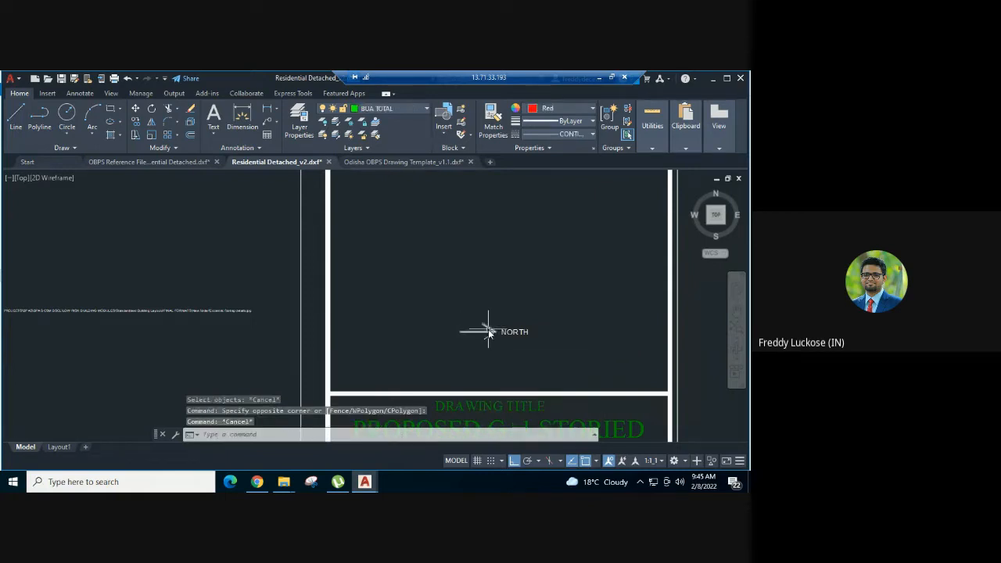
- Rotate the pasted north arrow about its tail to point straight up, leaving out the NORTH text
{"action": "scroll", "coordinate": [487, 331], "scroll_direction": "up", "scroll_amount": 4}
{"action": "left_click", "coordinate": [512, 316]}
{"action": "left_click", "coordinate": [401, 375]}
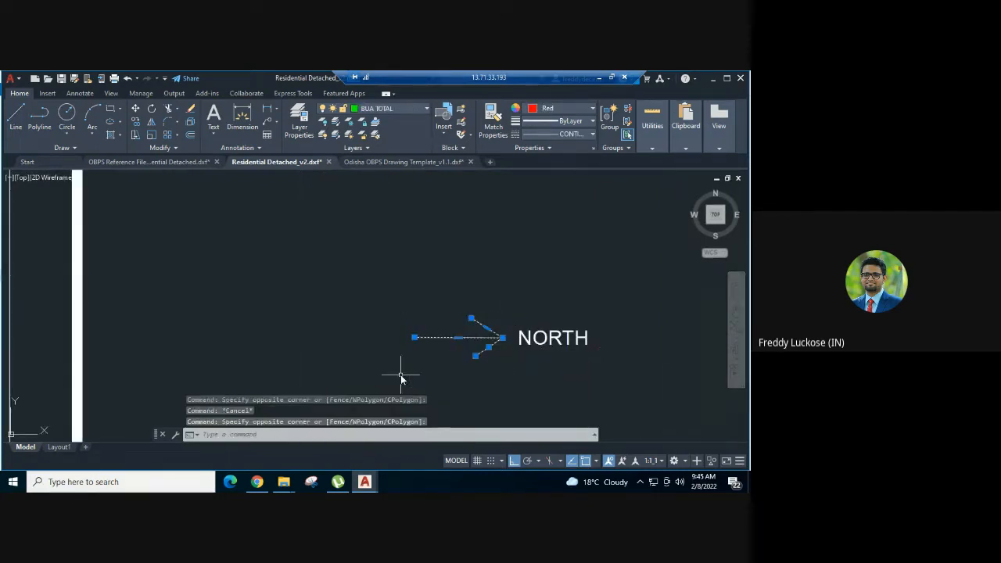
{"action": "type", "text": "o"}
{"action": "key", "text": "Return"}
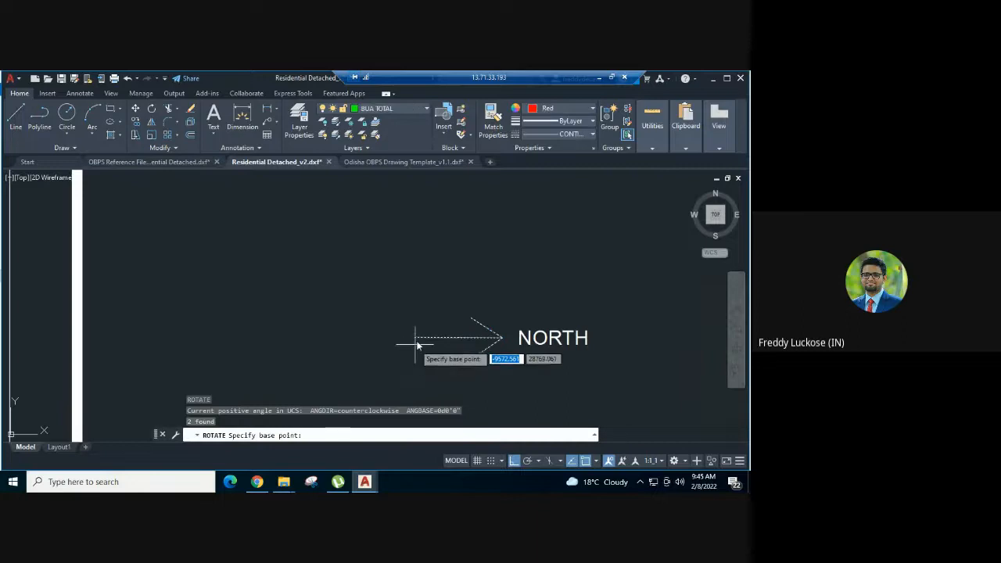
{"action": "left_click", "coordinate": [415, 337]}
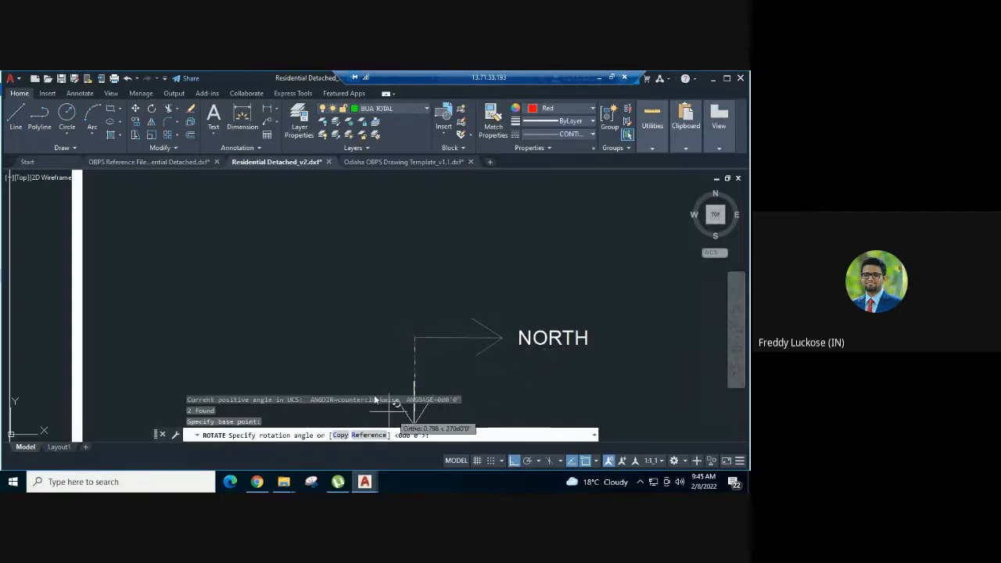
{"action": "left_click", "coordinate": [412, 230]}
- Scale the north arrow up about its tail to roughly twice its size, leaving out the NORTH text
{"action": "left_click", "coordinate": [459, 233]}
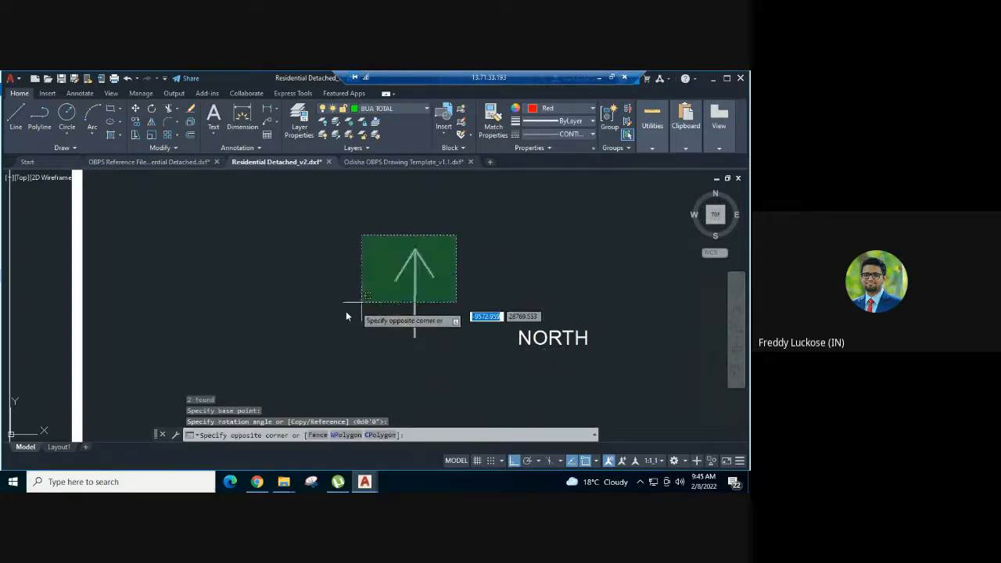
{"action": "left_click", "coordinate": [346, 310]}
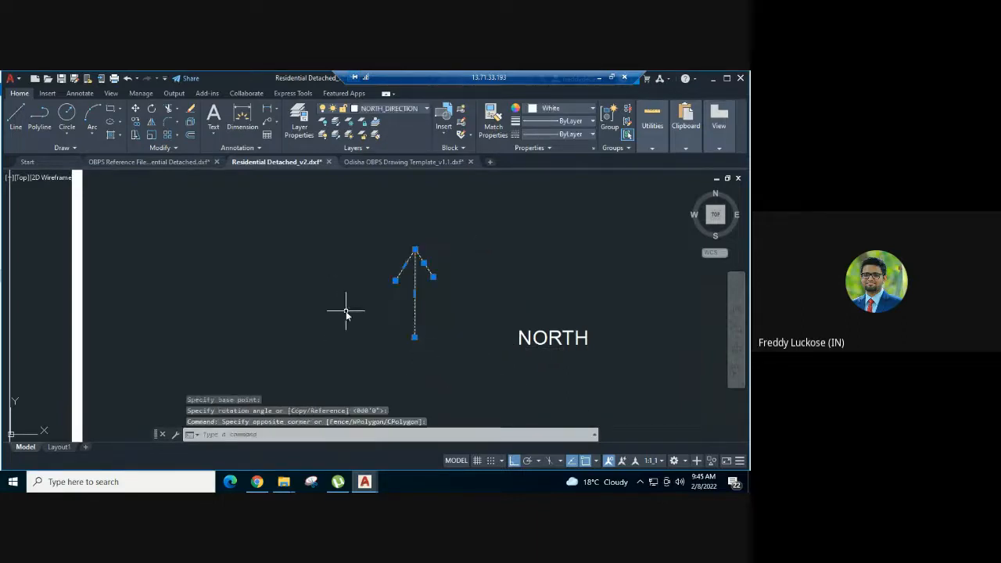
{"action": "type", "text": "c"}
{"action": "key", "text": "Return"}
{"action": "left_click", "coordinate": [416, 338]}
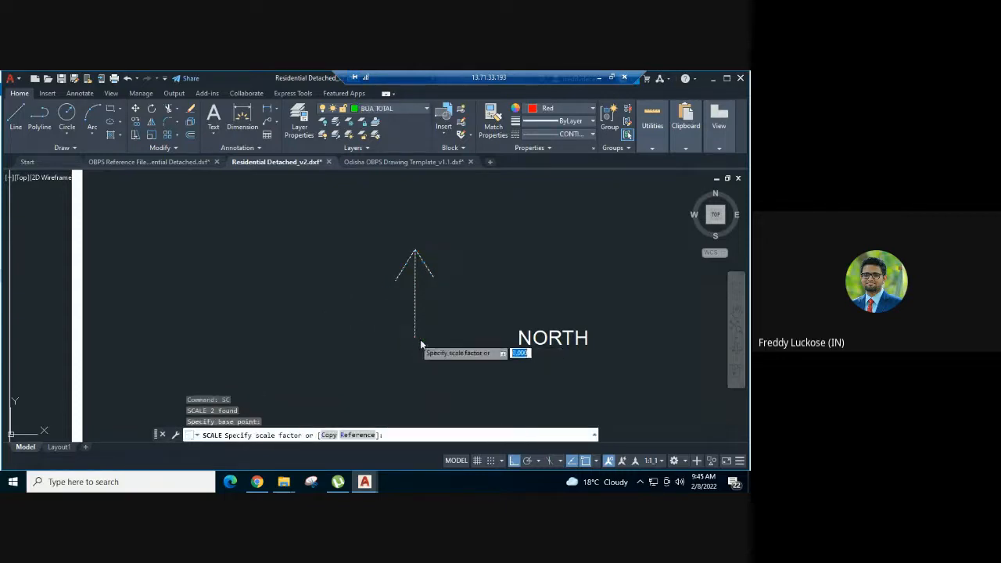
{"action": "scroll", "coordinate": [531, 299], "scroll_direction": "down", "scroll_amount": 2}
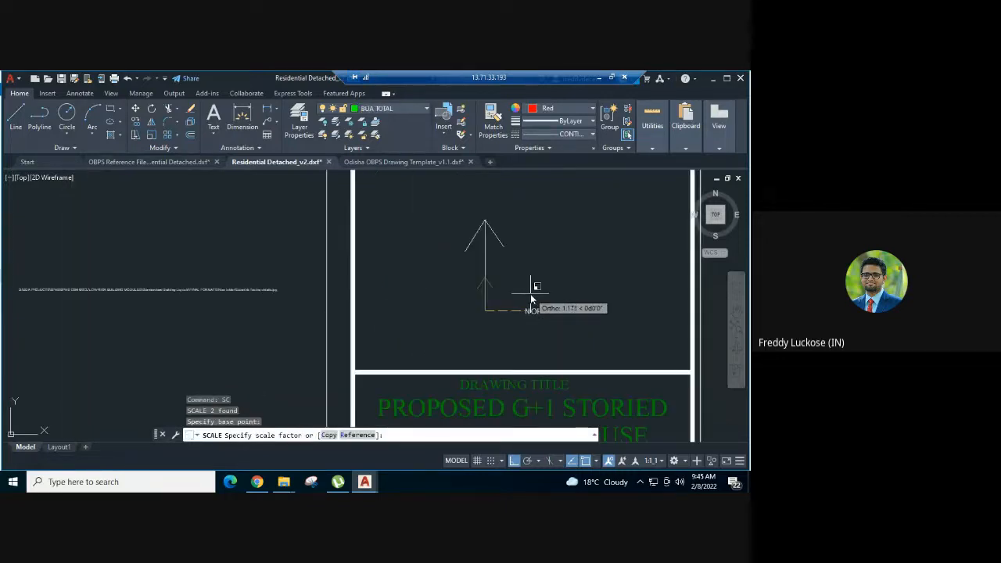
{"action": "scroll", "coordinate": [530, 296], "scroll_direction": "down", "scroll_amount": 1}
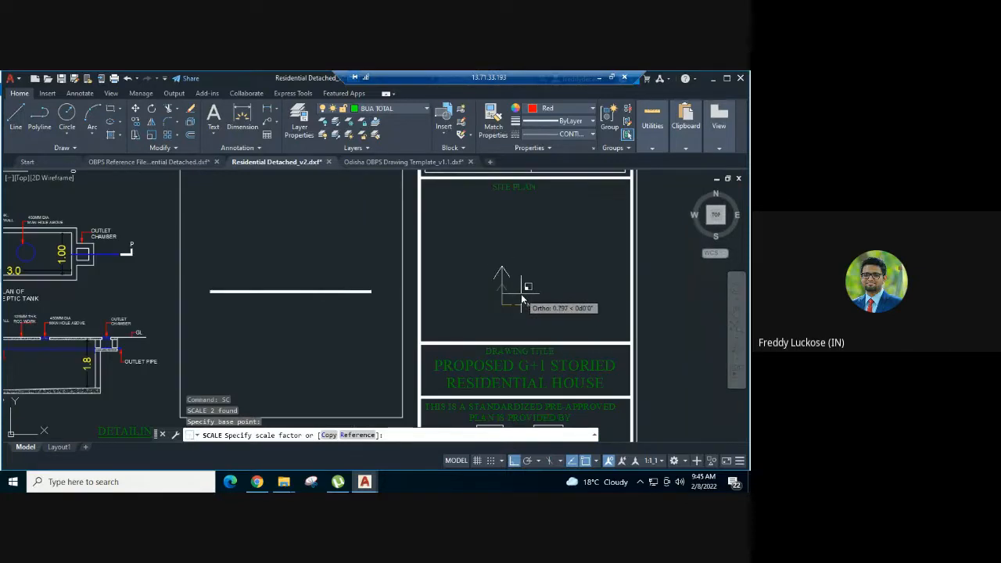
{"action": "left_click", "coordinate": [521, 295]}
- Move the NORTH text down and sideways so that it sits directly below the tail of the north arrow
{"action": "left_click", "coordinate": [552, 298]}
{"action": "left_click", "coordinate": [531, 319]}
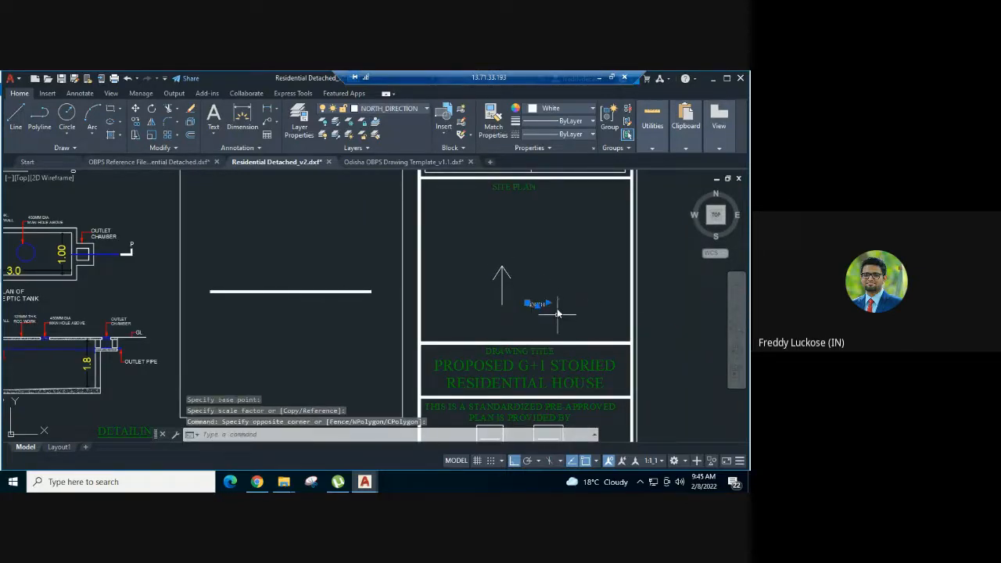
{"action": "type", "text": "m"}
{"action": "key", "text": "Return"}
{"action": "left_click", "coordinate": [557, 290]}
{"action": "left_click", "coordinate": [567, 294]}
{"action": "left_click", "coordinate": [563, 302]}
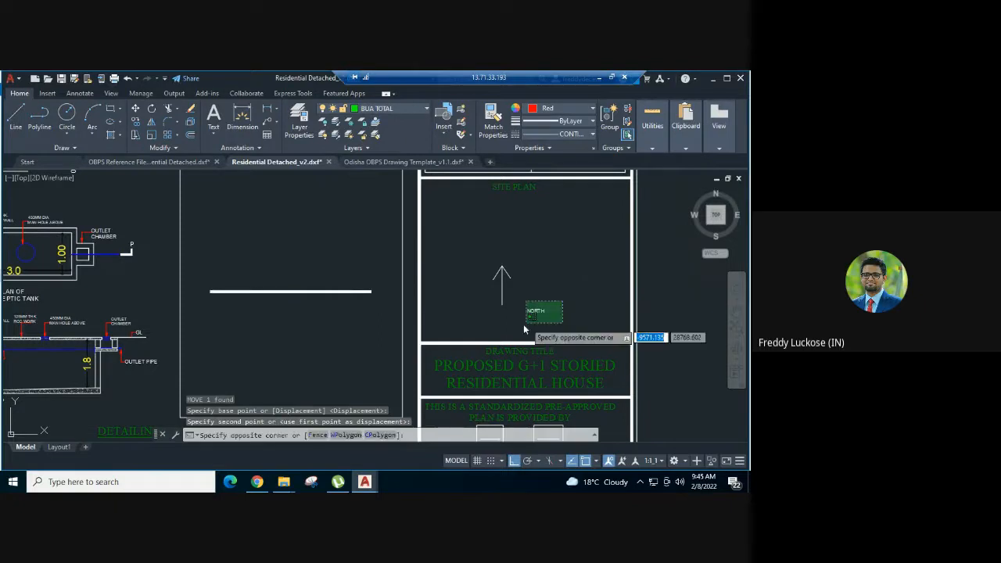
{"action": "left_click", "coordinate": [524, 325]}
{"action": "key", "text": "Return"}
{"action": "left_click", "coordinate": [575, 233]}
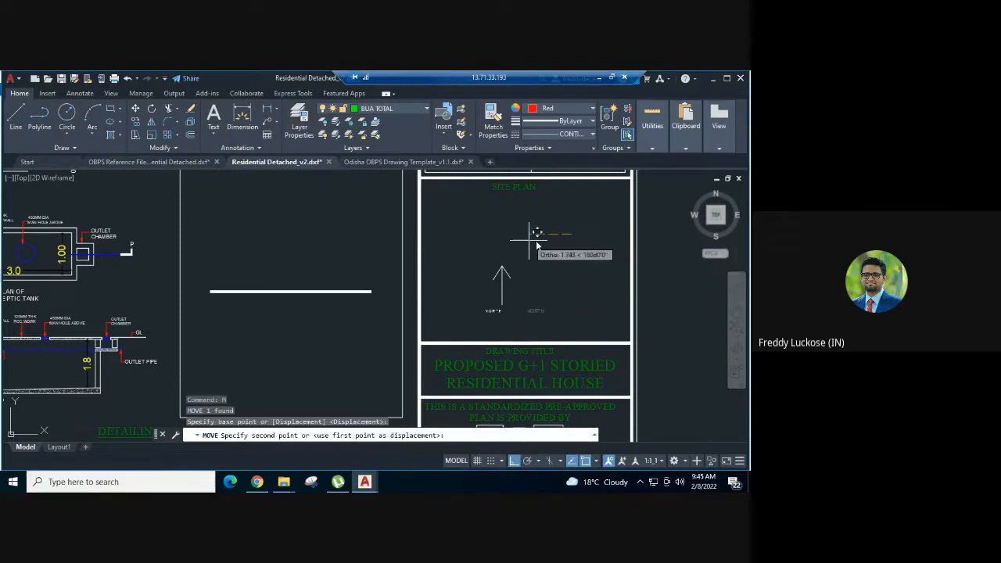
{"action": "left_click", "coordinate": [539, 245]}
- Check the last entry of the scrutiny report's Error Summary, about the roof area, and return to the remote AutoCAD session
{"action": "scroll", "coordinate": [560, 289], "scroll_direction": "down", "scroll_amount": 4}
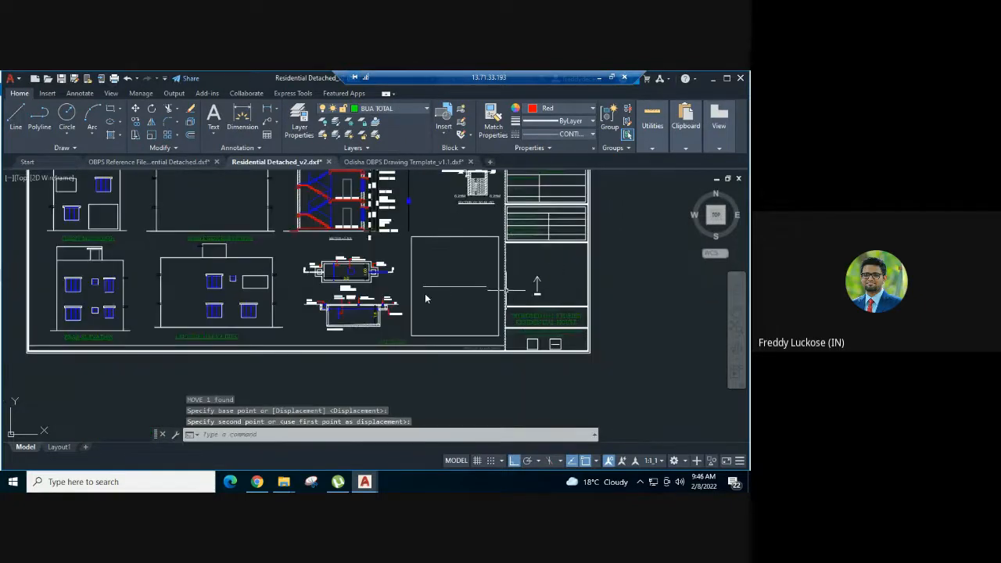
{"action": "scroll", "coordinate": [460, 364], "scroll_direction": "down", "scroll_amount": 3}
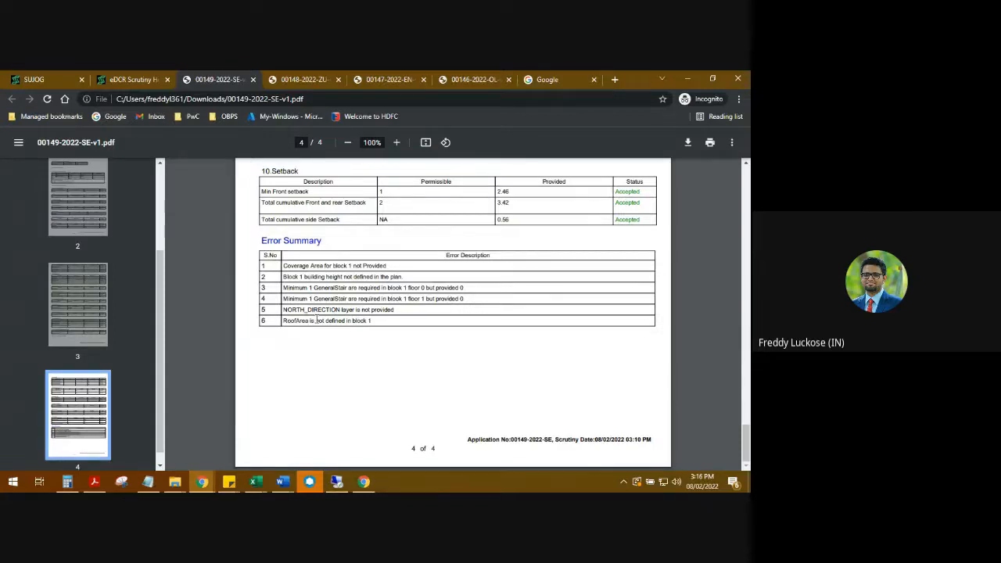
{"action": "left_click", "coordinate": [338, 482]}
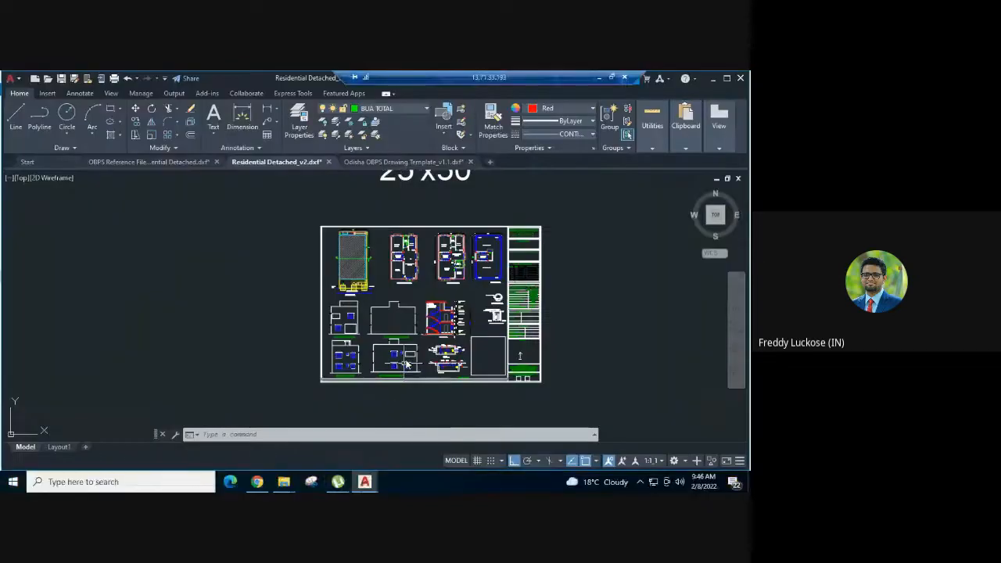
- Copy the second sample rectangle in the BLK_n_FLR_n_ROOF_AREA row of the Odisha OBPS Drawing Template
{"action": "middle_click_drag", "start_coordinate": [477, 298], "coordinate": [423, 305]}
{"action": "scroll", "coordinate": [421, 301], "scroll_direction": "up", "scroll_amount": 4}
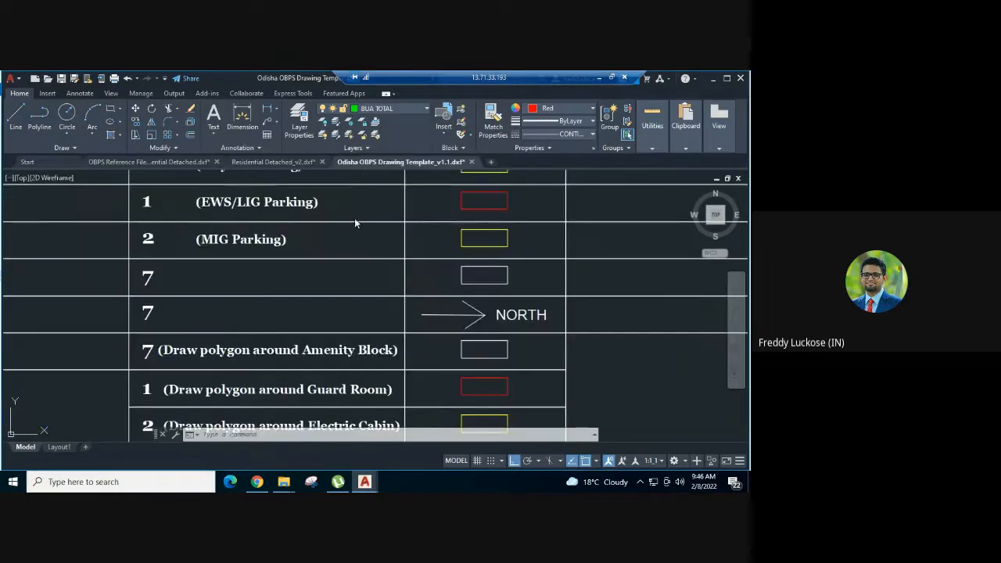
{"action": "scroll", "coordinate": [355, 218], "scroll_direction": "down", "scroll_amount": 6}
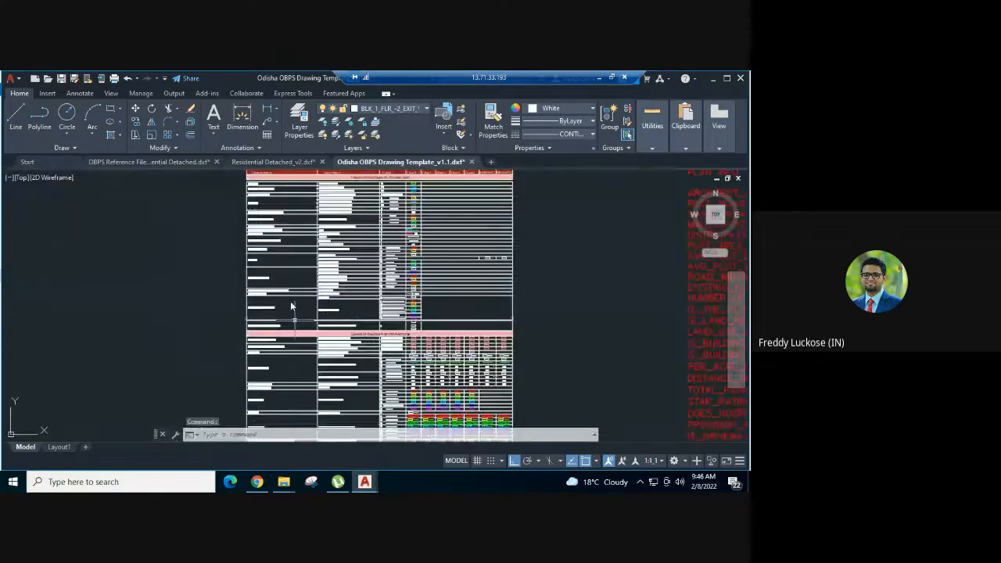
{"action": "middle_click_drag", "start_coordinate": [290, 301], "coordinate": [279, 222]}
{"action": "scroll", "coordinate": [264, 227], "scroll_direction": "up", "scroll_amount": 6}
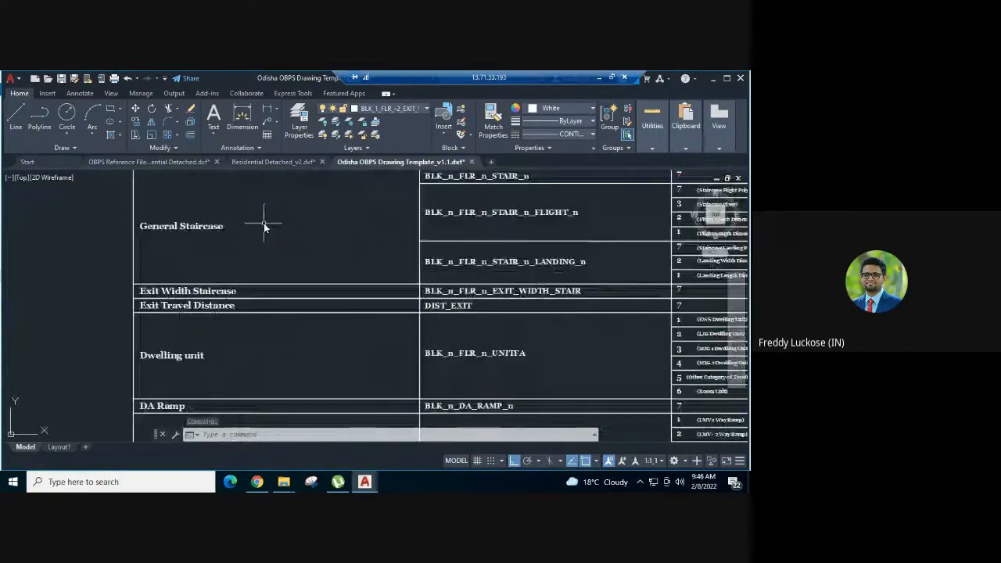
{"action": "scroll", "coordinate": [264, 244], "scroll_direction": "down", "scroll_amount": 2}
{"action": "middle_click_drag", "start_coordinate": [265, 251], "coordinate": [265, 332]}
{"action": "middle_click_drag", "start_coordinate": [267, 280], "coordinate": [265, 336]}
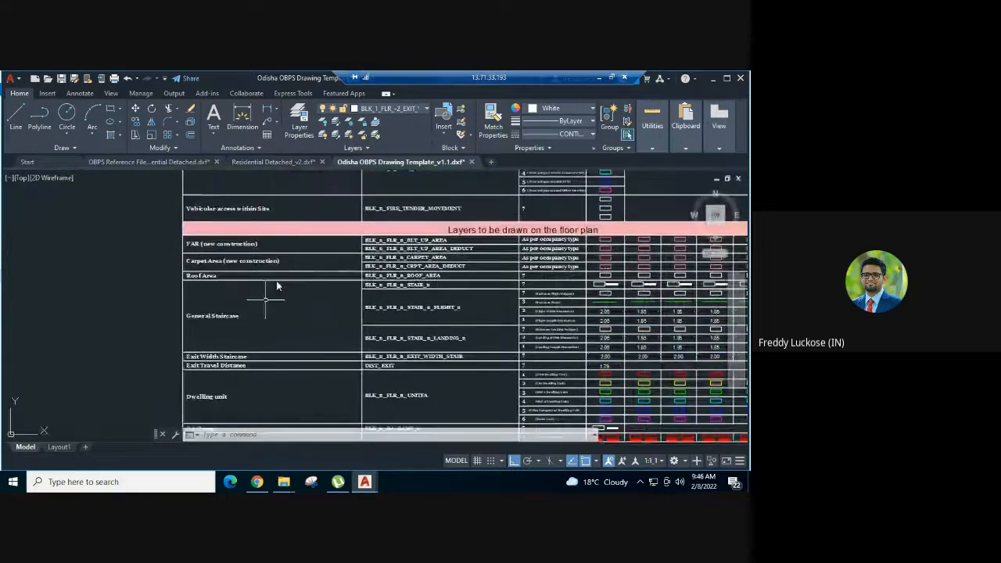
{"action": "scroll", "coordinate": [438, 287], "scroll_direction": "up", "scroll_amount": 2}
{"action": "middle_click_drag", "start_coordinate": [479, 271], "coordinate": [183, 313]}
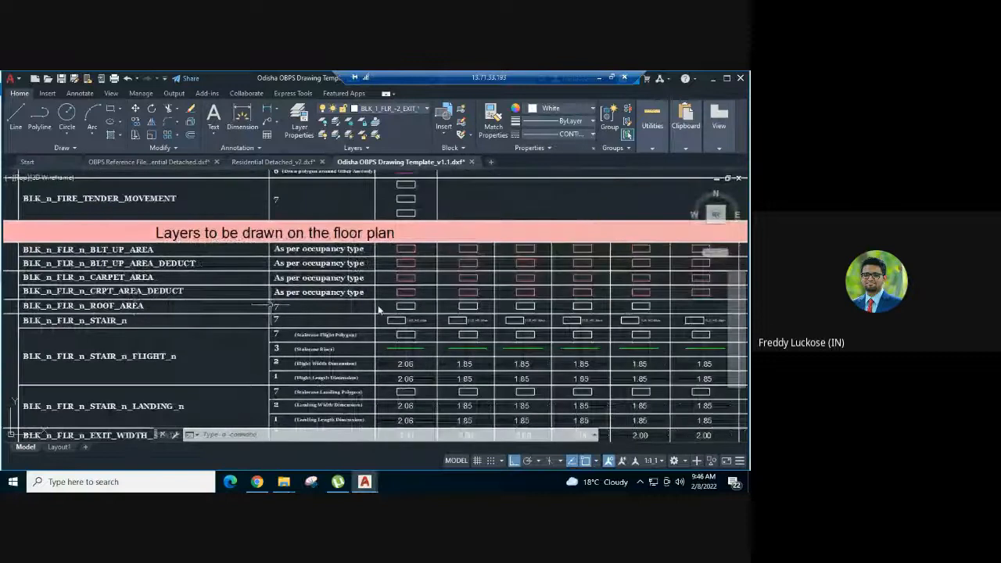
{"action": "scroll", "coordinate": [423, 312], "scroll_direction": "up", "scroll_amount": 2}
{"action": "scroll", "coordinate": [423, 312], "scroll_direction": "up", "scroll_amount": 2}
{"action": "middle_click_drag", "start_coordinate": [423, 311], "coordinate": [245, 338]}
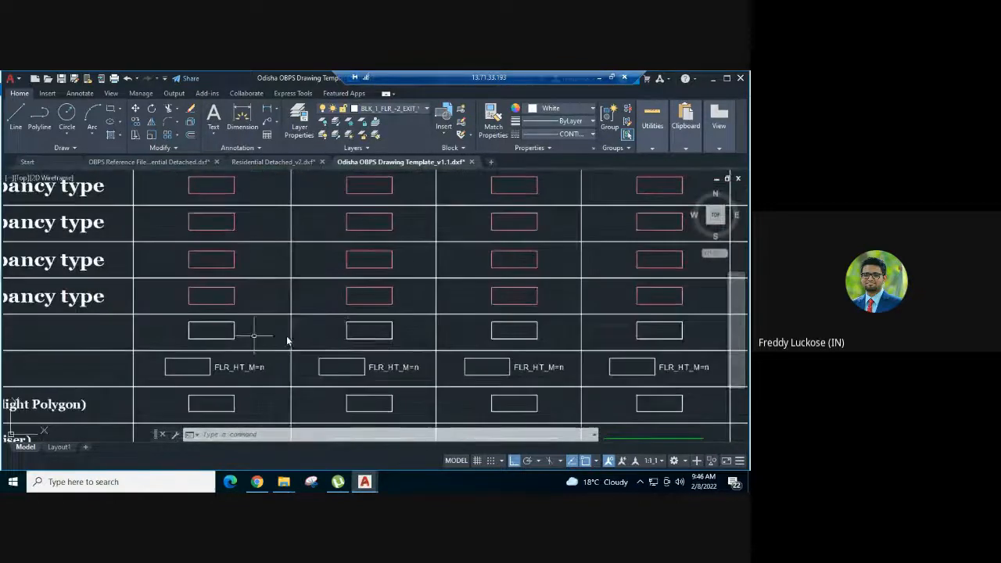
{"action": "left_click", "coordinate": [377, 336]}
{"action": "left_click", "coordinate": [321, 328]}
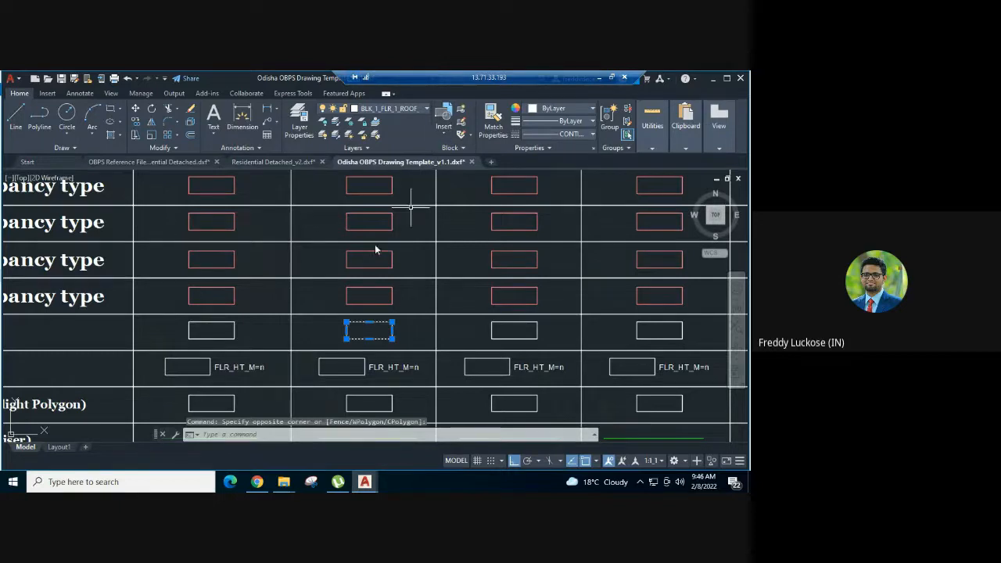
- Paste the roof area sample rectangle into Residential Detached_v2, in the empty space just above the terrace plan
{"action": "left_click", "coordinate": [278, 163]}
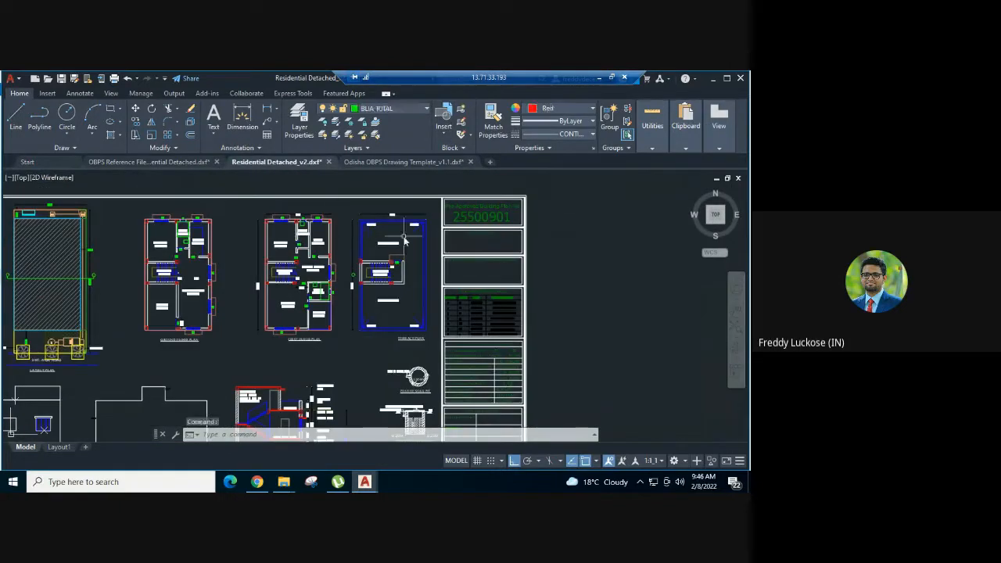
{"action": "scroll", "coordinate": [405, 241], "scroll_direction": "up", "scroll_amount": 4}
{"action": "key", "text": "ctrl+v"}
{"action": "middle_click_drag", "start_coordinate": [315, 232], "coordinate": [350, 301]}
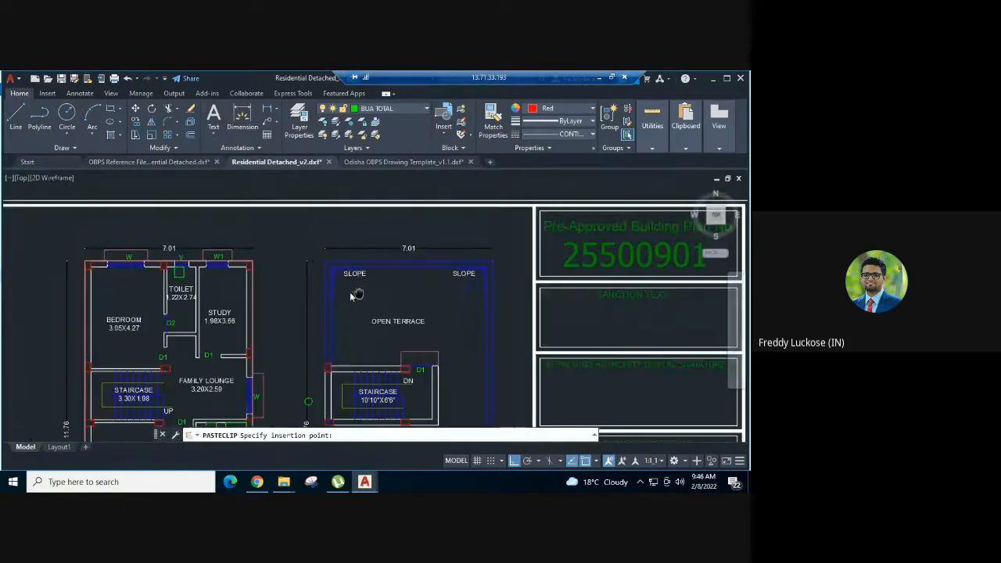
{"action": "left_click", "coordinate": [296, 233]}
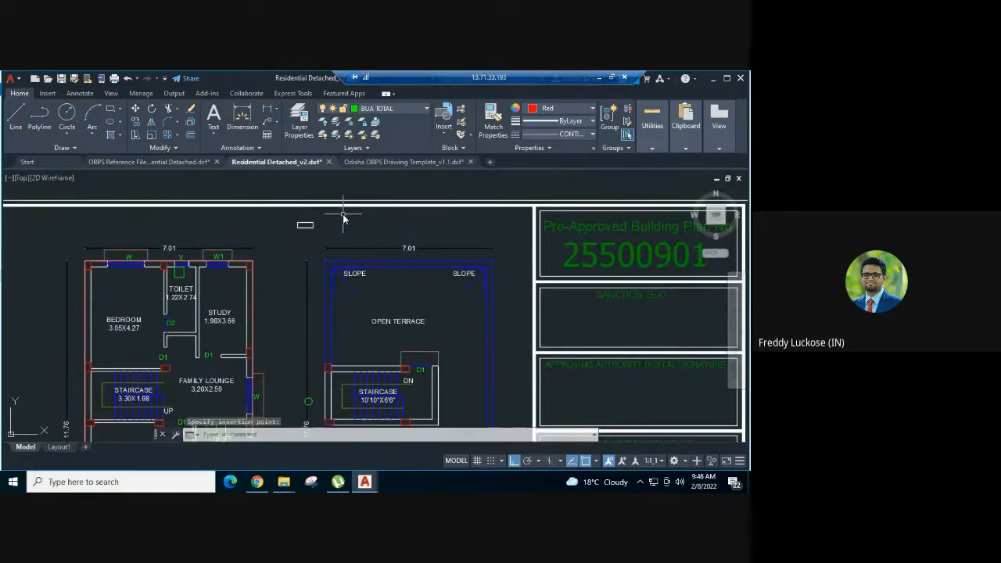
- Draw a rectangle around the open terrace in the terrace plan, between opposite inner corners of the parapet wall
{"action": "scroll", "coordinate": [342, 220], "scroll_direction": "down", "scroll_amount": 2}
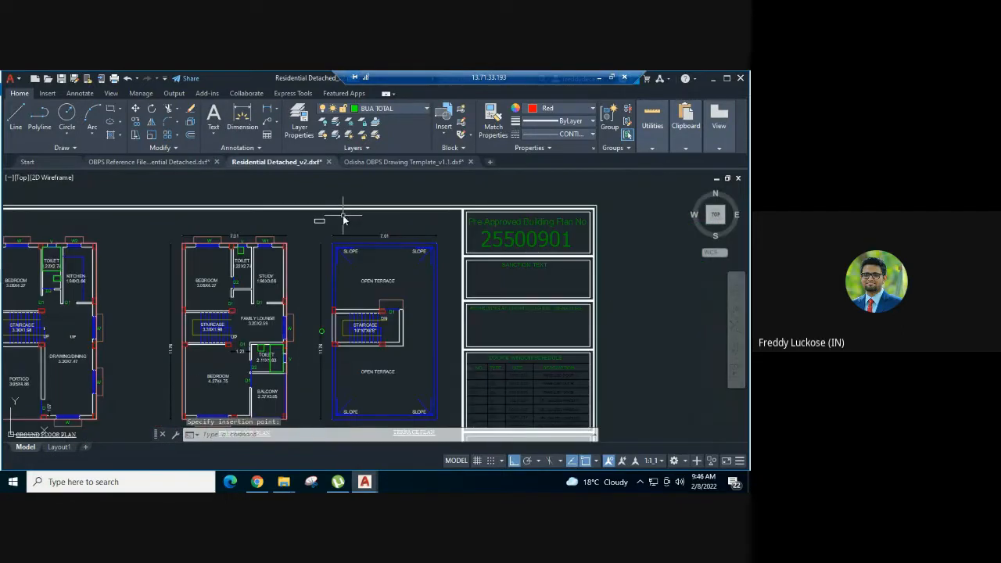
{"action": "type", "text": "rec"}
{"action": "key", "text": "Return"}
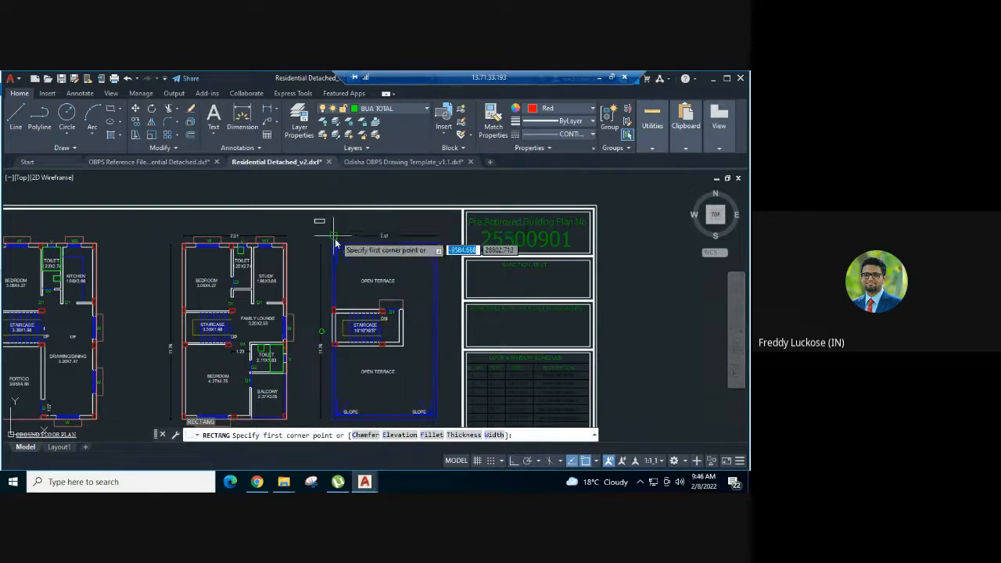
{"action": "scroll", "coordinate": [337, 242], "scroll_direction": "up", "scroll_amount": 4}
{"action": "left_click", "coordinate": [335, 254]}
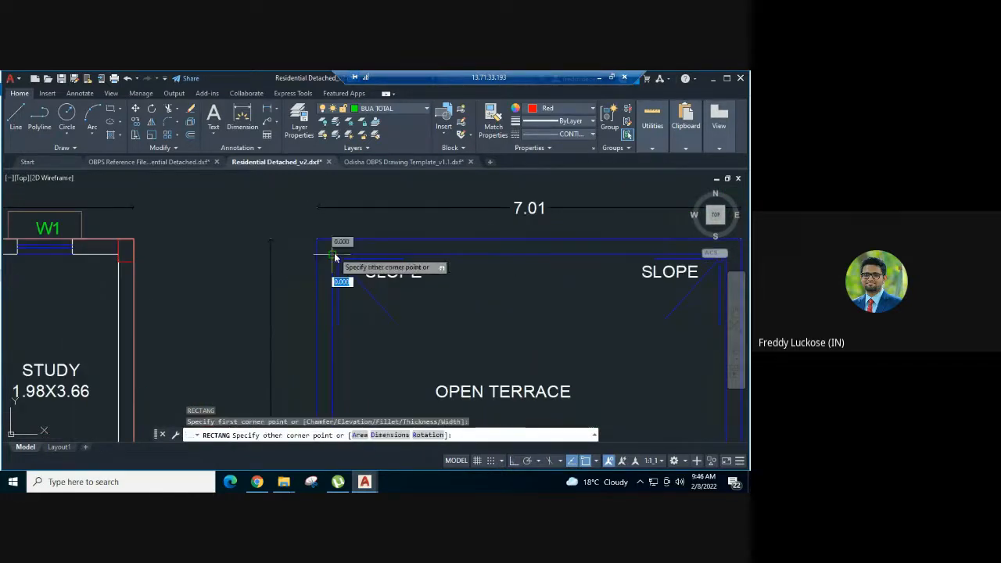
{"action": "scroll", "coordinate": [335, 253], "scroll_direction": "down", "scroll_amount": 4}
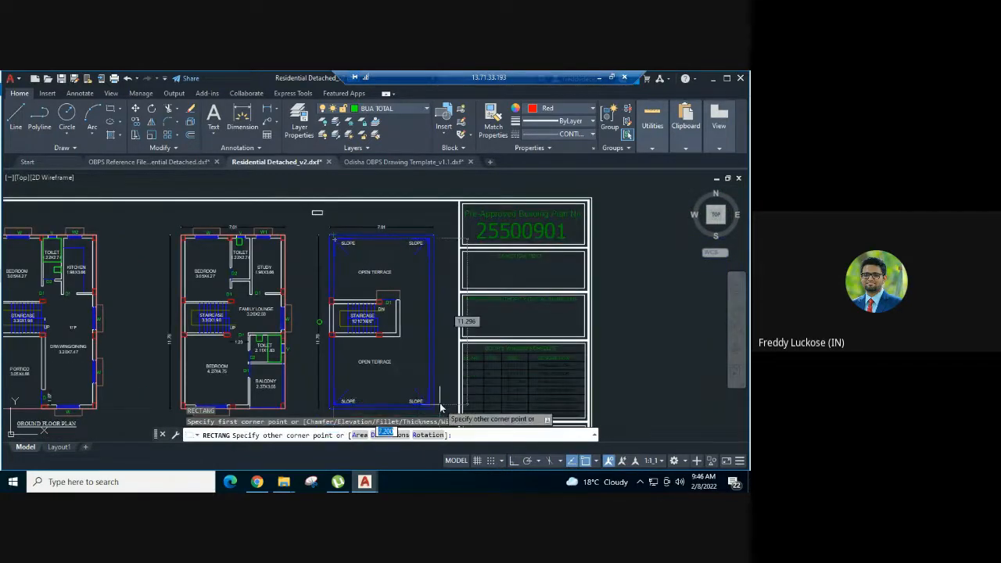
{"action": "scroll", "coordinate": [420, 424], "scroll_direction": "up", "scroll_amount": 4}
{"action": "scroll", "coordinate": [408, 403], "scroll_direction": "up", "scroll_amount": 2}
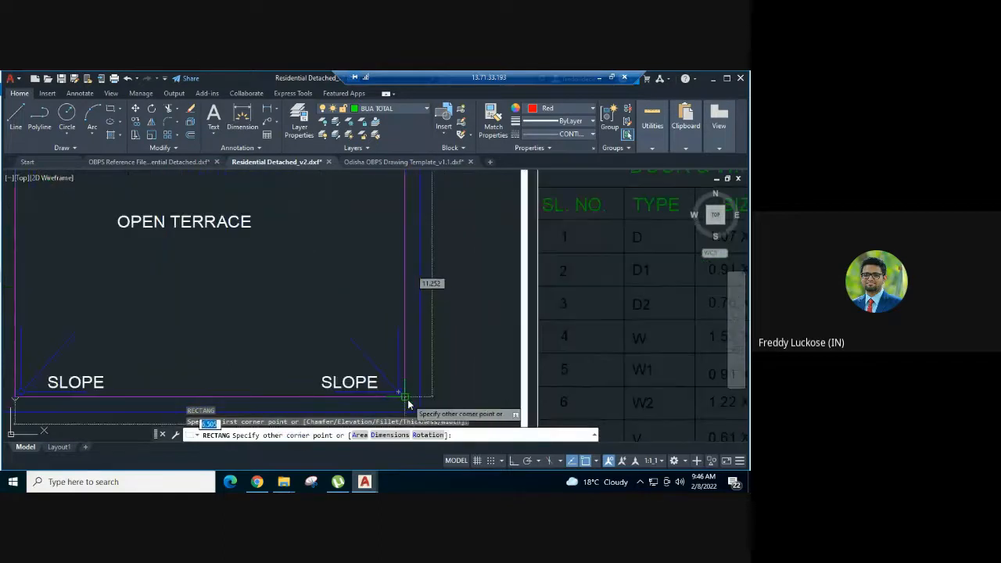
{"action": "left_click", "coordinate": [405, 403]}
{"action": "scroll", "coordinate": [423, 405], "scroll_direction": "down", "scroll_amount": 5}
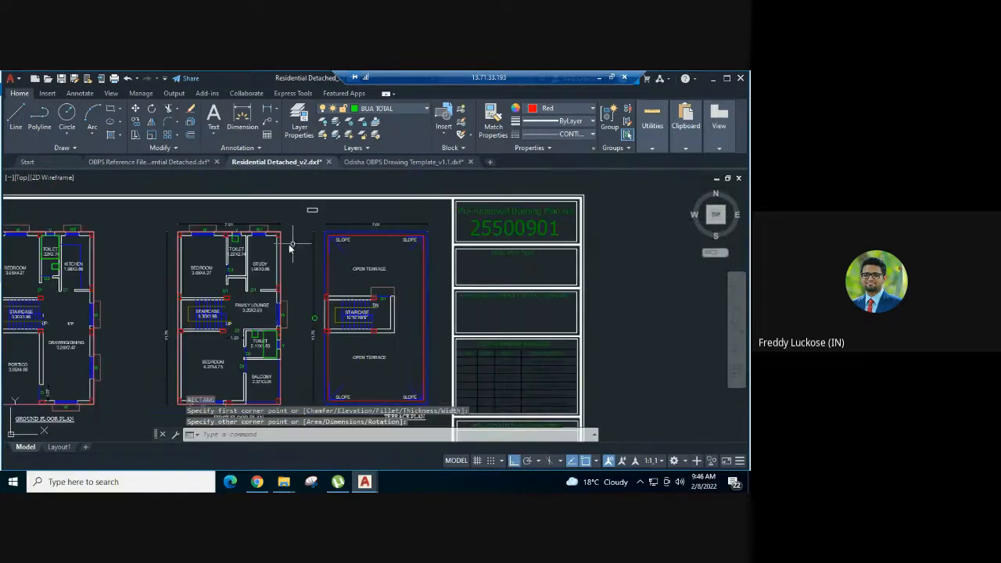
- Match the terrace rectangle's properties to the pasted sample on layer BLK_1_FLR_1_ROOF_AREA, and delete the sample
{"action": "type", "text": "ma"}
{"action": "key", "text": "Return"}
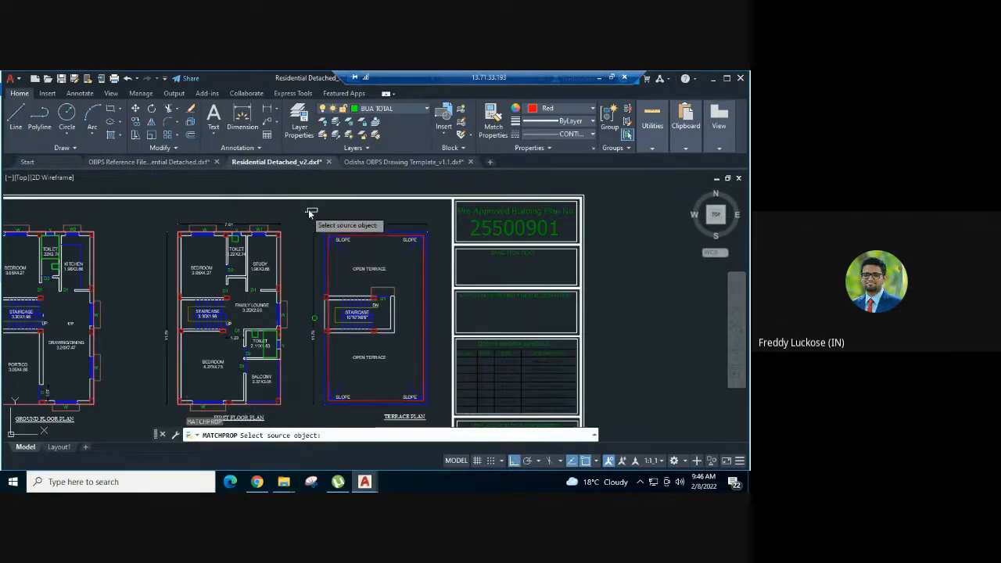
{"action": "left_click", "coordinate": [405, 238]}
{"action": "left_click", "coordinate": [316, 212]}
{"action": "key", "text": "Escape"}
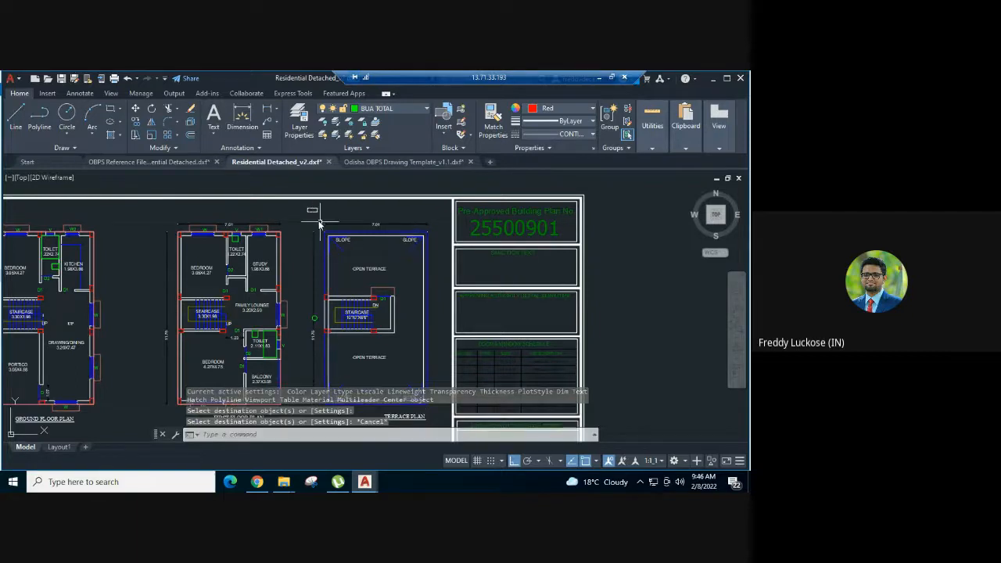
{"action": "left_click", "coordinate": [319, 221]}
{"action": "left_click", "coordinate": [289, 203]}
{"action": "key", "text": "Delete"}
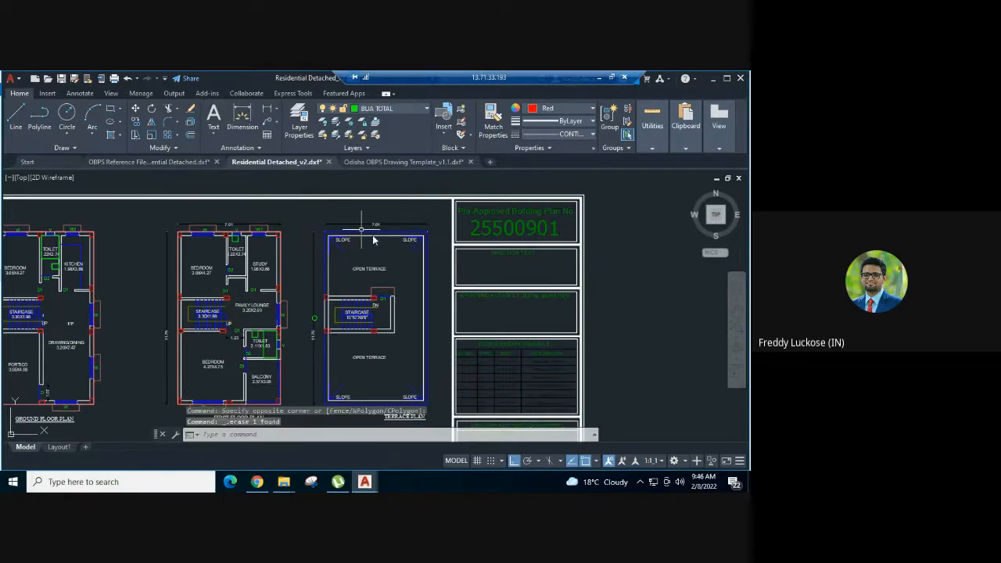
- Check which layer the terrace rectangle is assigned to, and clear the selection
{"action": "left_click", "coordinate": [379, 235]}
{"action": "mouse_move", "coordinate": [377, 236]}
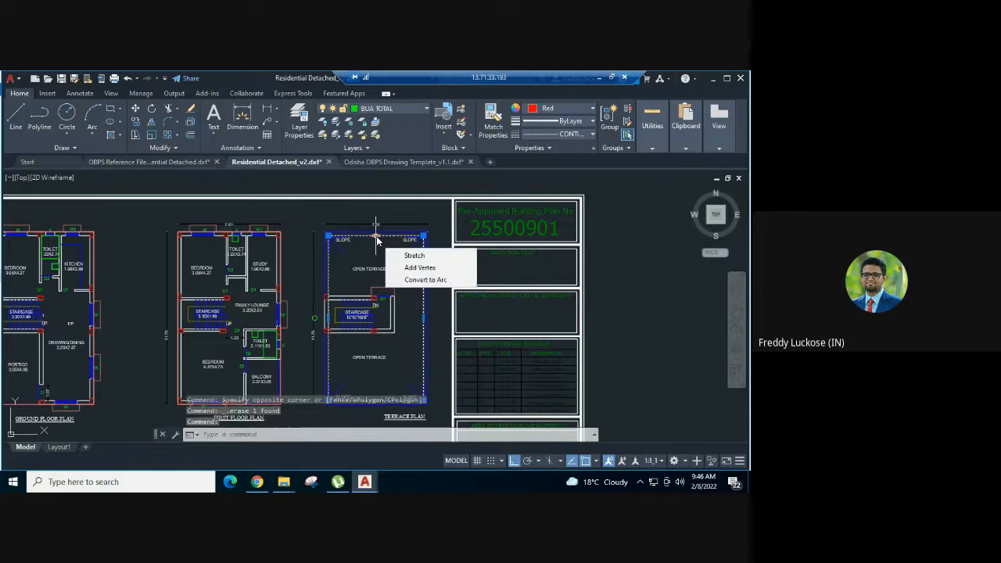
{"action": "left_click", "coordinate": [399, 111]}
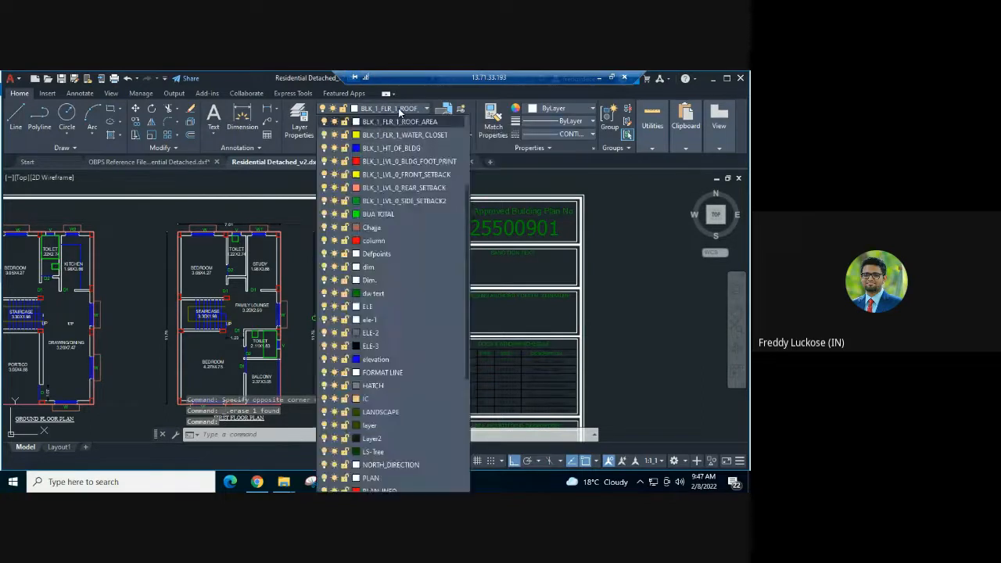
{"action": "left_click", "coordinate": [378, 214]}
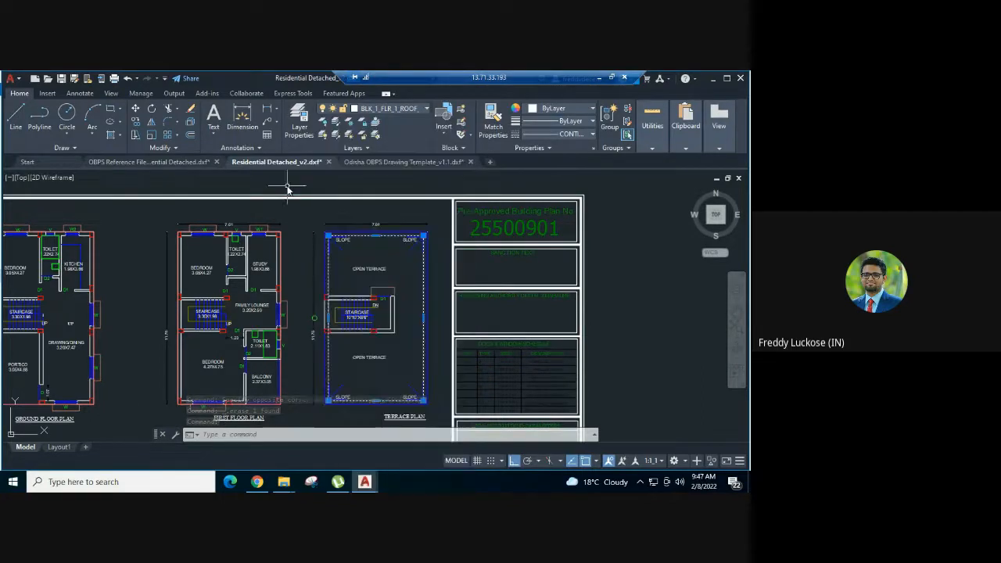
{"action": "key", "text": "Escape"}
{"action": "key", "text": "Escape"}
{"action": "scroll", "coordinate": [424, 266], "scroll_direction": "down", "scroll_amount": 2}
{"action": "scroll", "coordinate": [424, 264], "scroll_direction": "down", "scroll_amount": 3}
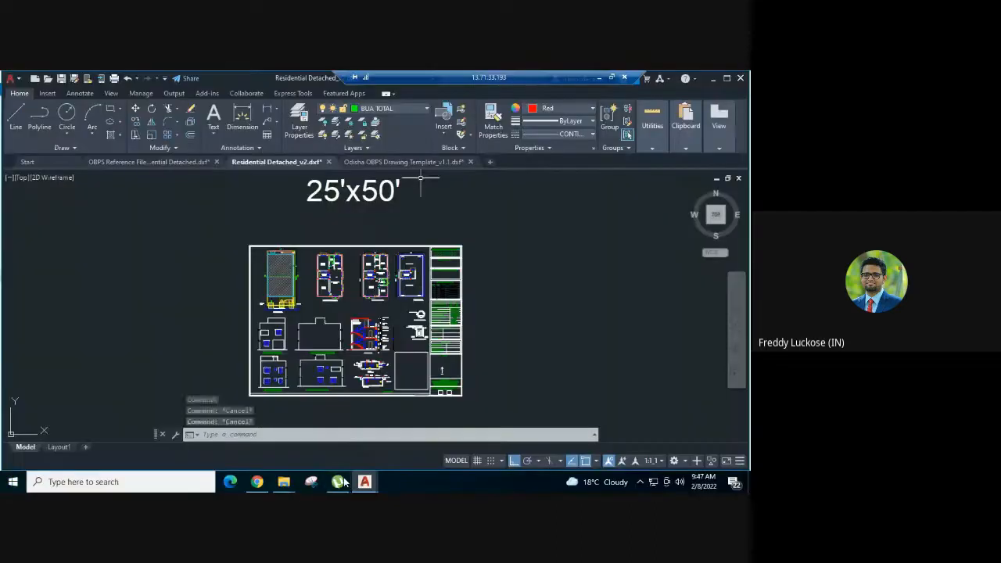
{"action": "middle_click_drag", "start_coordinate": [382, 316], "coordinate": [382, 301]}
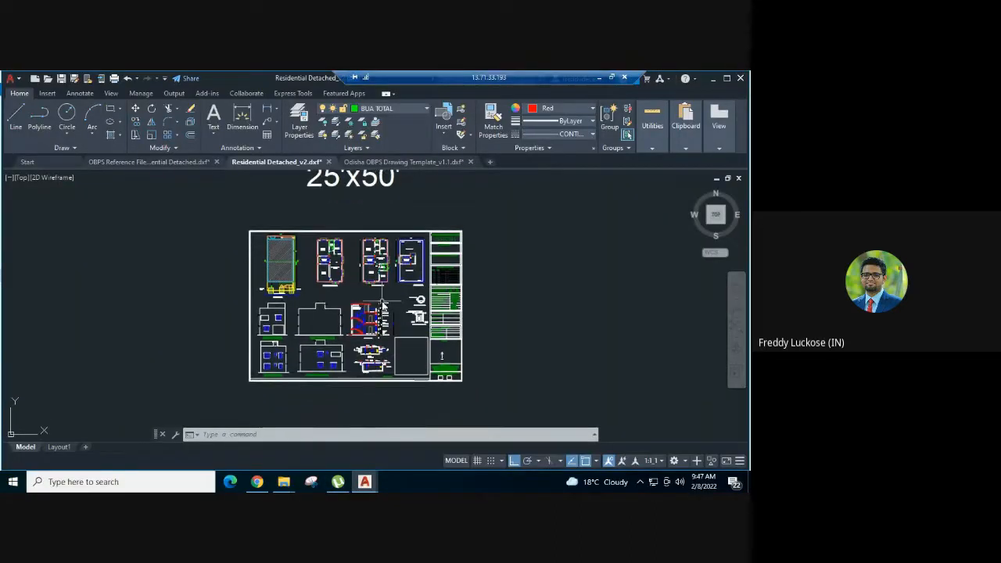
- Look through the layer table in Odisha OBPS Drawing Template_v1.1 for the General Staircase rows of the floor plan section
{"action": "scroll", "coordinate": [374, 244], "scroll_direction": "up", "scroll_amount": 4}
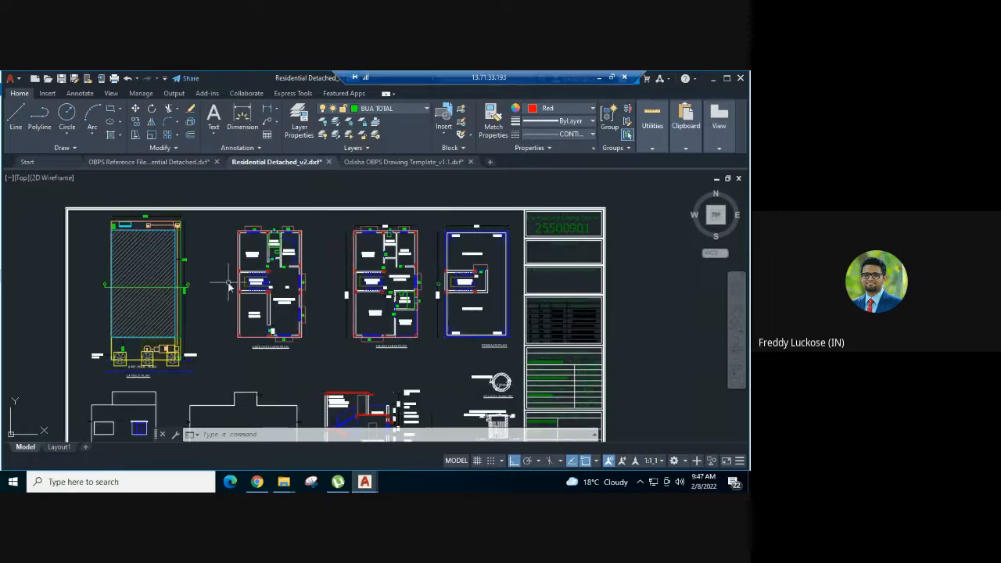
{"action": "scroll", "coordinate": [246, 268], "scroll_direction": "up", "scroll_amount": 3}
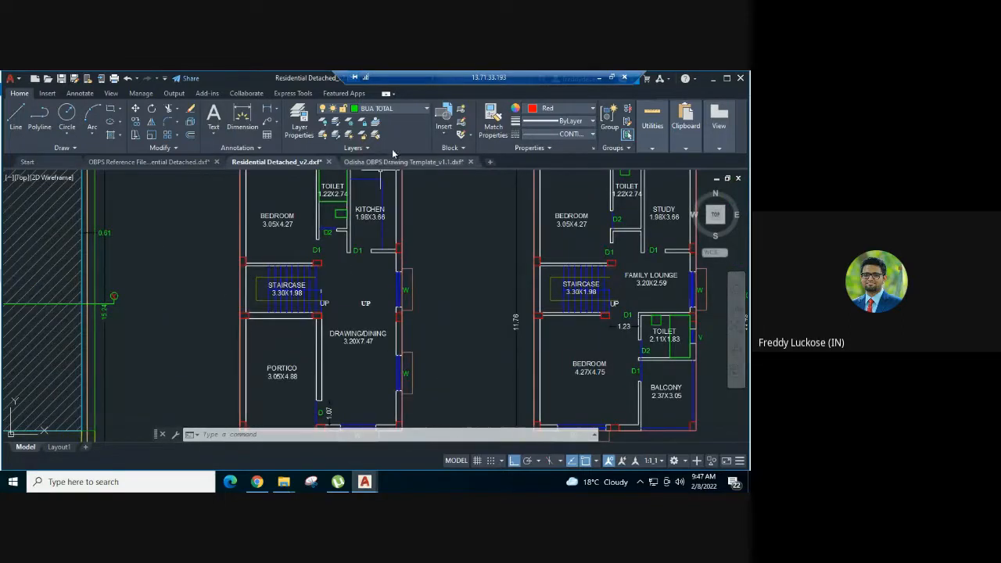
{"action": "scroll", "coordinate": [220, 299], "scroll_direction": "up", "scroll_amount": 2}
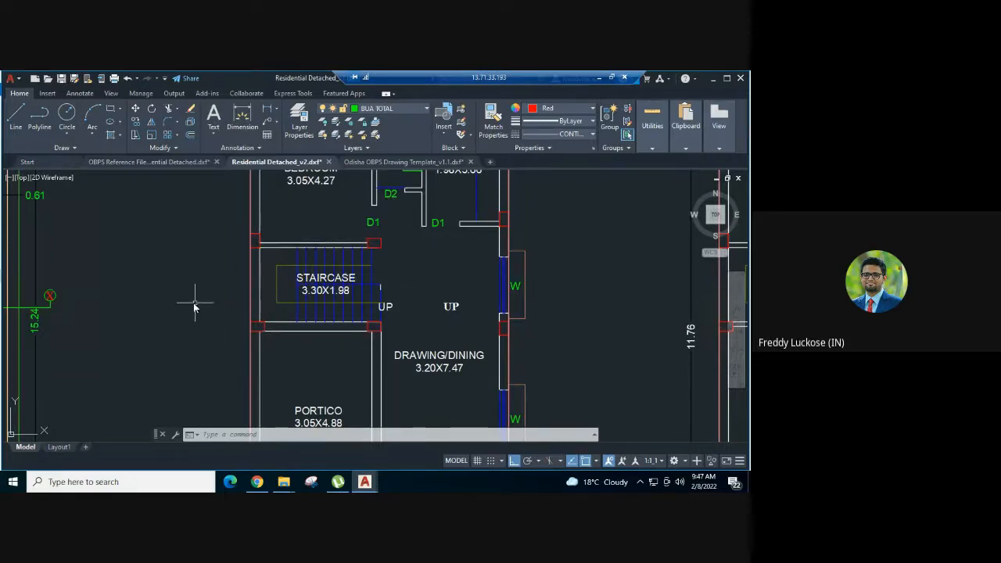
{"action": "left_click", "coordinate": [379, 163]}
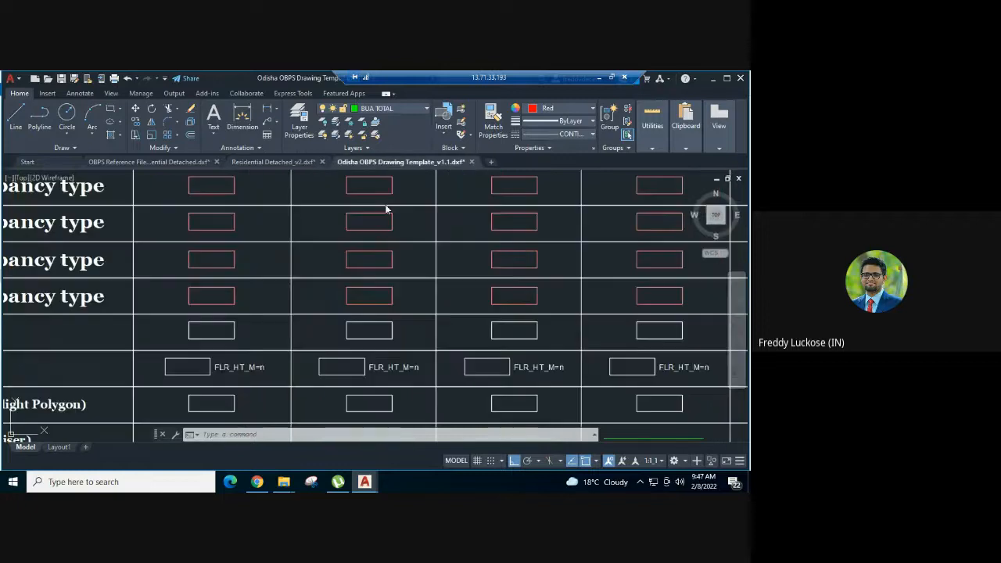
{"action": "scroll", "coordinate": [435, 295], "scroll_direction": "down", "scroll_amount": 2}
{"action": "scroll", "coordinate": [435, 295], "scroll_direction": "down", "scroll_amount": 2}
{"action": "middle_click_drag", "start_coordinate": [197, 204], "coordinate": [431, 334]}
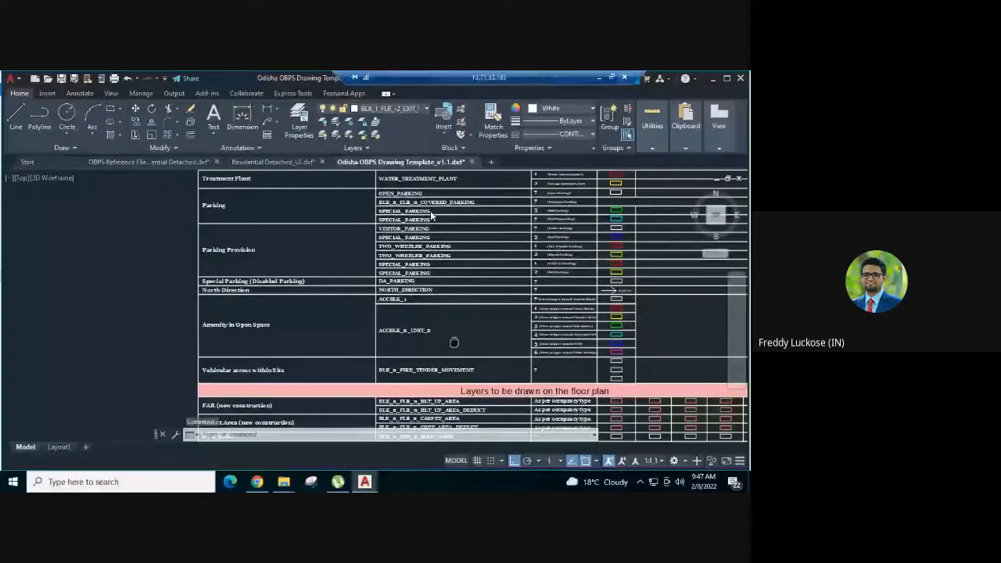
{"action": "middle_click_drag", "start_coordinate": [455, 337], "coordinate": [456, 345]}
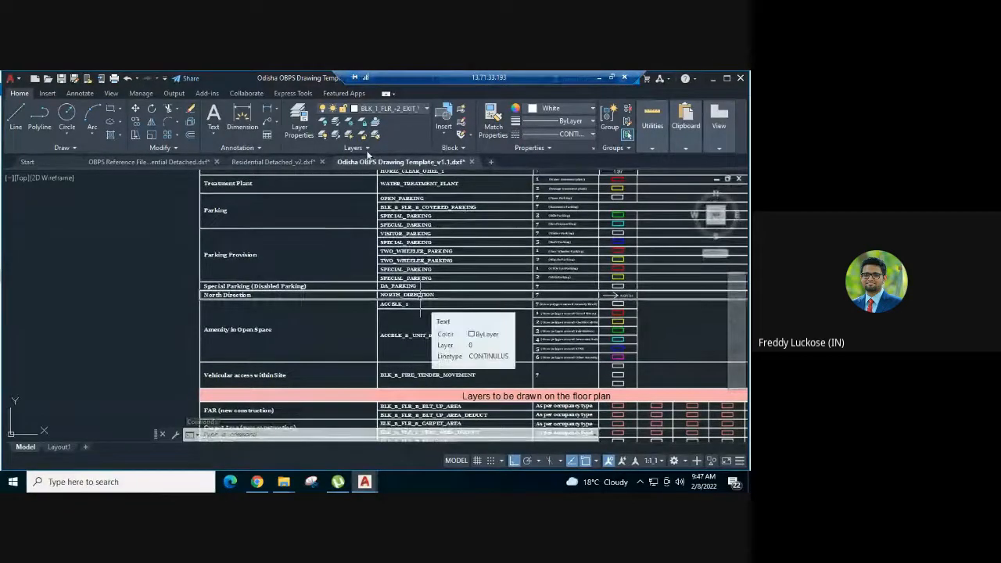
{"action": "middle_click_drag", "start_coordinate": [458, 178], "coordinate": [388, 331]}
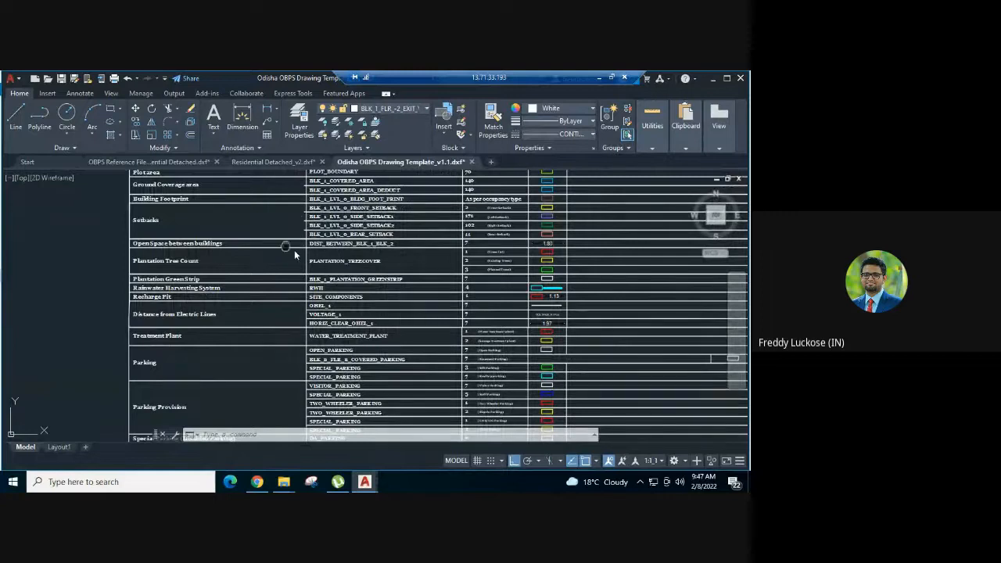
{"action": "middle_click_drag", "start_coordinate": [292, 248], "coordinate": [305, 149]}
{"action": "middle_click_drag", "start_coordinate": [263, 323], "coordinate": [272, 162]}
{"action": "middle_click_drag", "start_coordinate": [264, 354], "coordinate": [232, 328]}
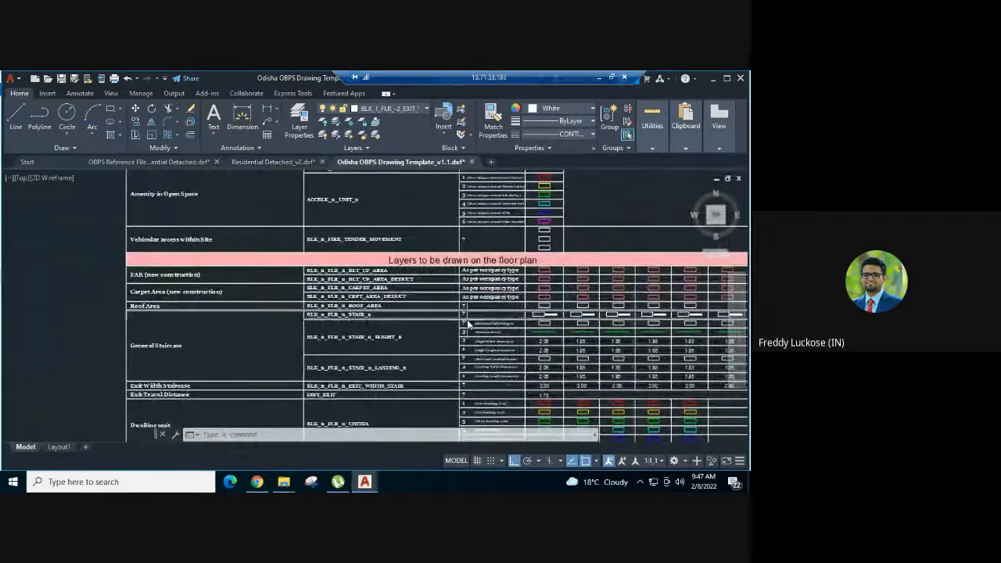
- Copy the floor 0 staircase sample rectangle with its FLR_HT_M=n text and paste both beside the ground floor staircase in Residential Detached_v2
{"action": "scroll", "coordinate": [467, 320], "scroll_direction": "up", "scroll_amount": 4}
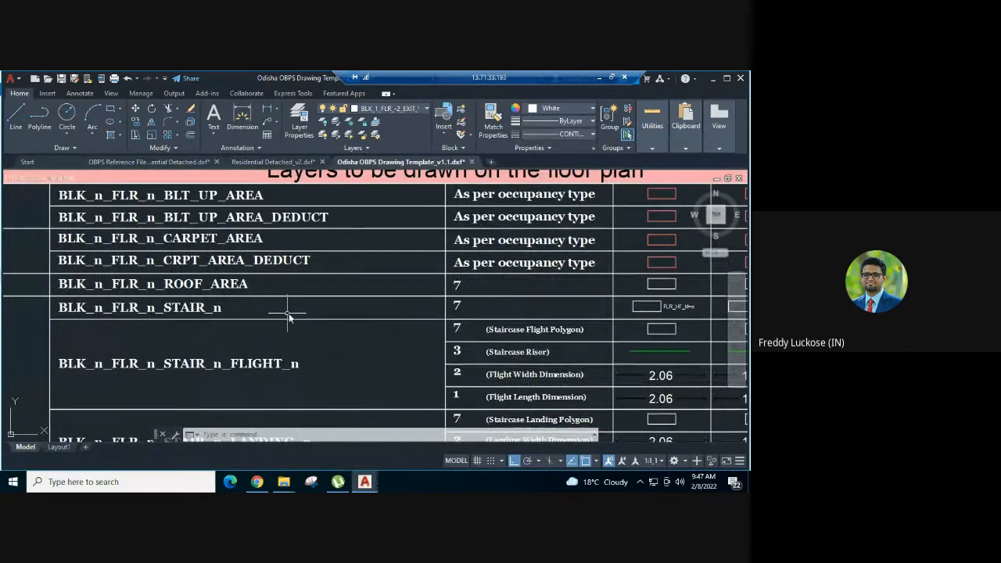
{"action": "middle_click_drag", "start_coordinate": [548, 317], "coordinate": [426, 316]}
{"action": "scroll", "coordinate": [558, 312], "scroll_direction": "up", "scroll_amount": 4}
{"action": "left_click", "coordinate": [552, 285]}
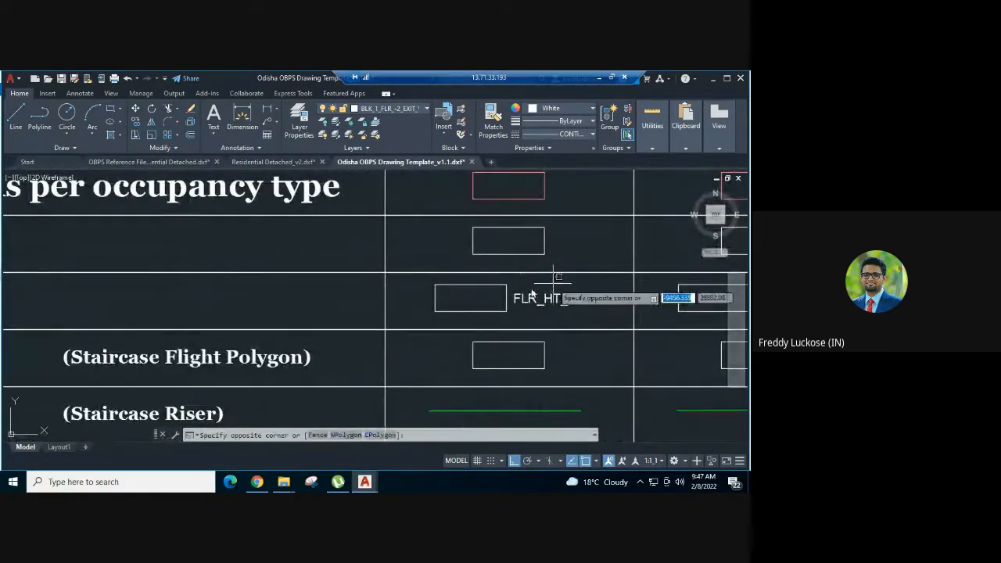
{"action": "left_click", "coordinate": [491, 308]}
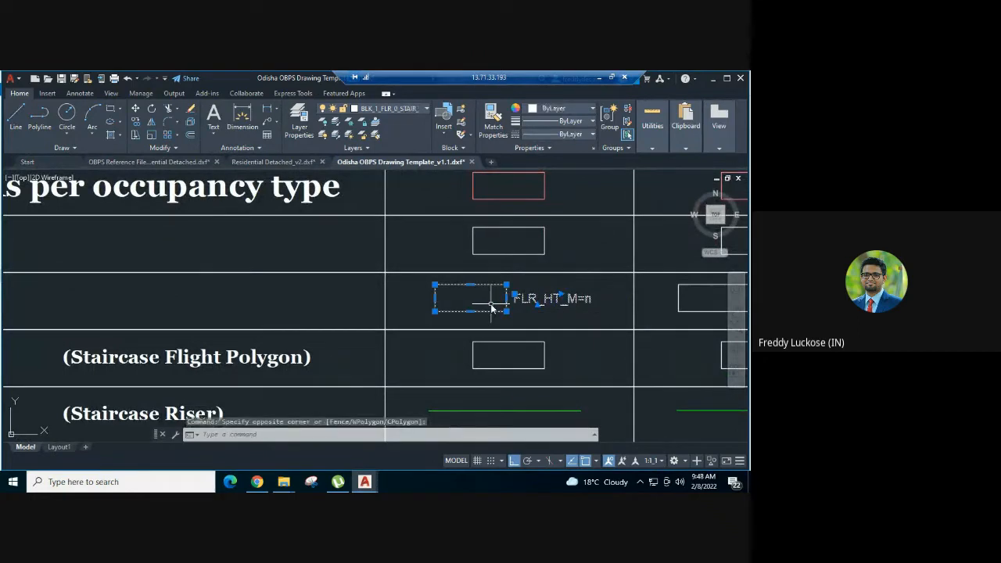
{"action": "key", "text": "ctrl+c"}
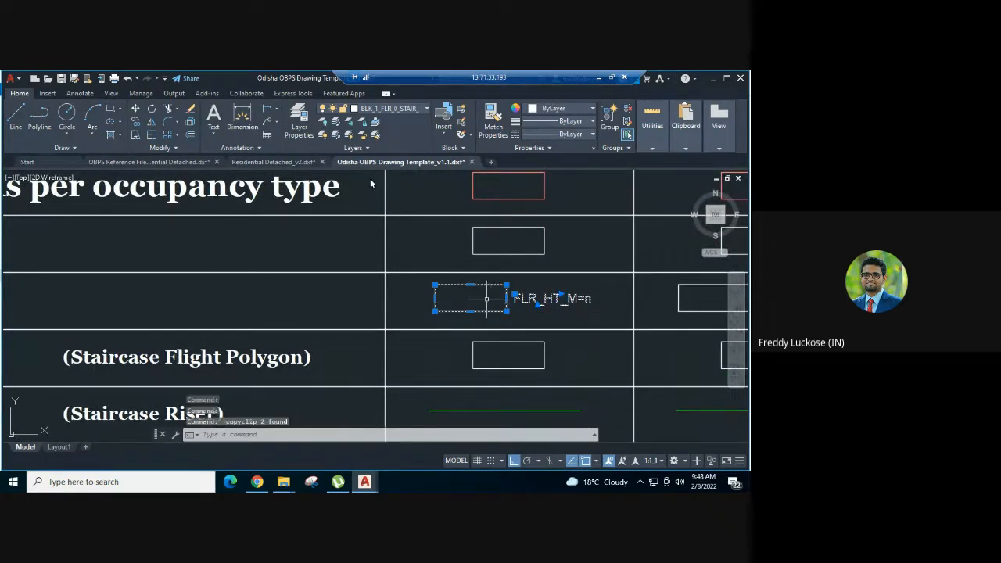
{"action": "left_click", "coordinate": [265, 162]}
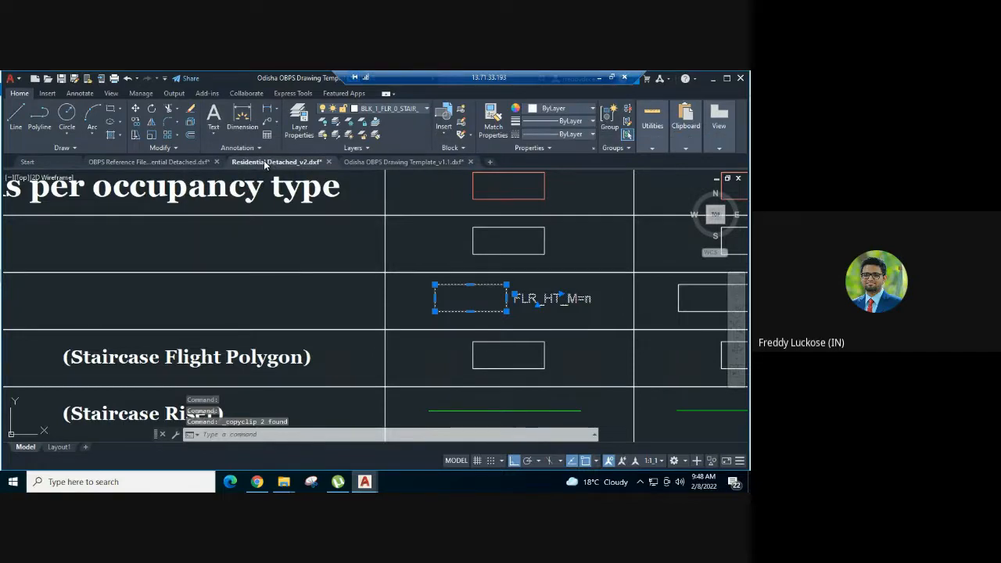
{"action": "key", "text": "ctrl+v"}
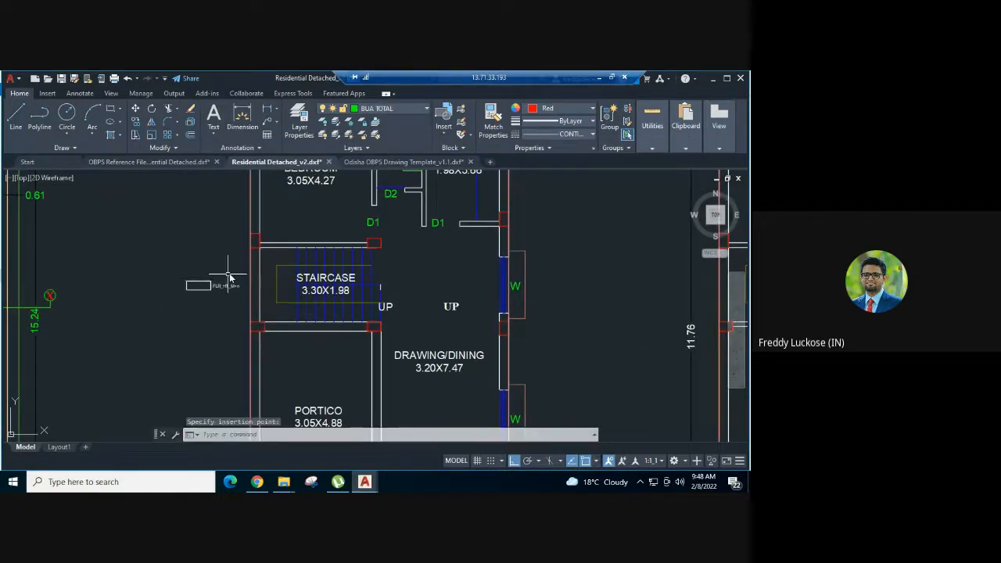
- Draw a rectangle about 2.39 m high around the ground floor staircase, between opposite outer corners of its enclosing walls
{"action": "scroll", "coordinate": [229, 276], "scroll_direction": "up", "scroll_amount": 2}
{"action": "type", "text": "c"}
{"action": "key", "text": "Return"}
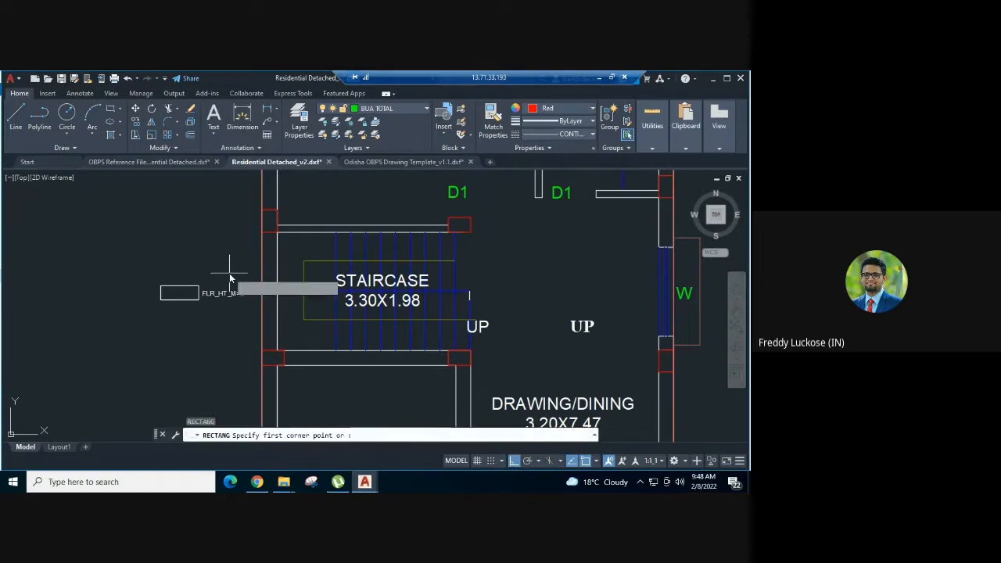
{"action": "left_click", "coordinate": [260, 367]}
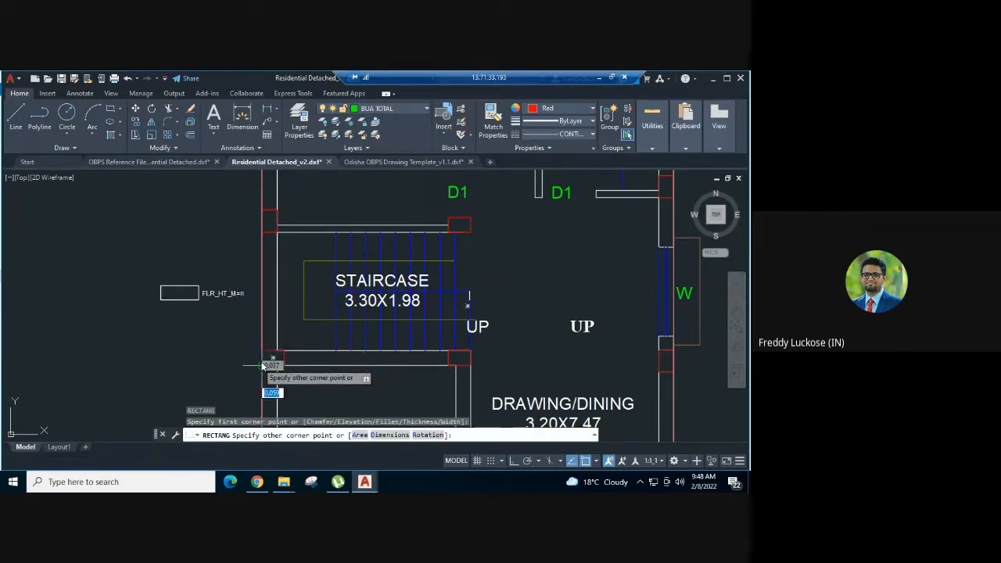
{"action": "scroll", "coordinate": [471, 235], "scroll_direction": "up", "scroll_amount": 2}
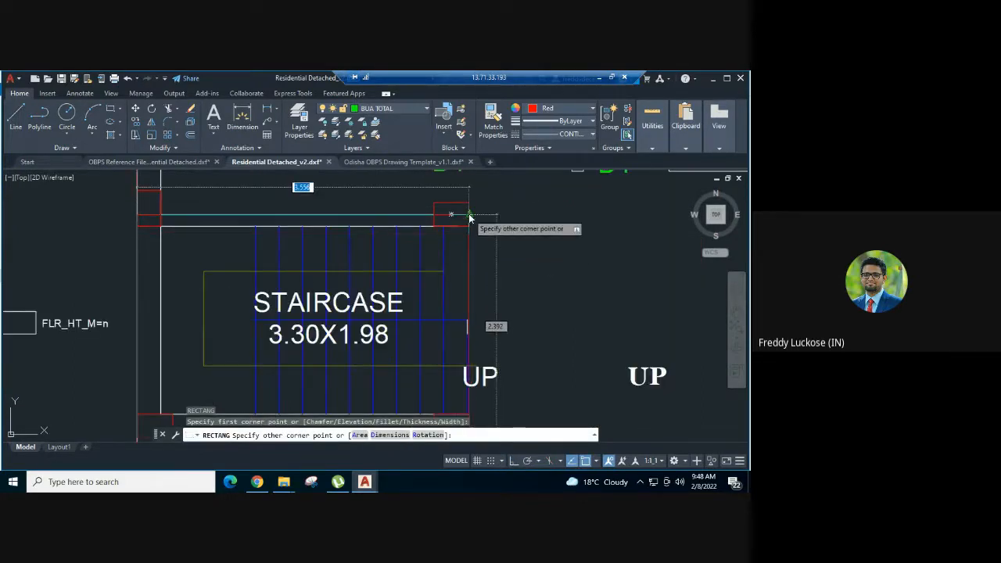
{"action": "left_click", "coordinate": [469, 217]}
{"action": "scroll", "coordinate": [519, 196], "scroll_direction": "down", "scroll_amount": 4}
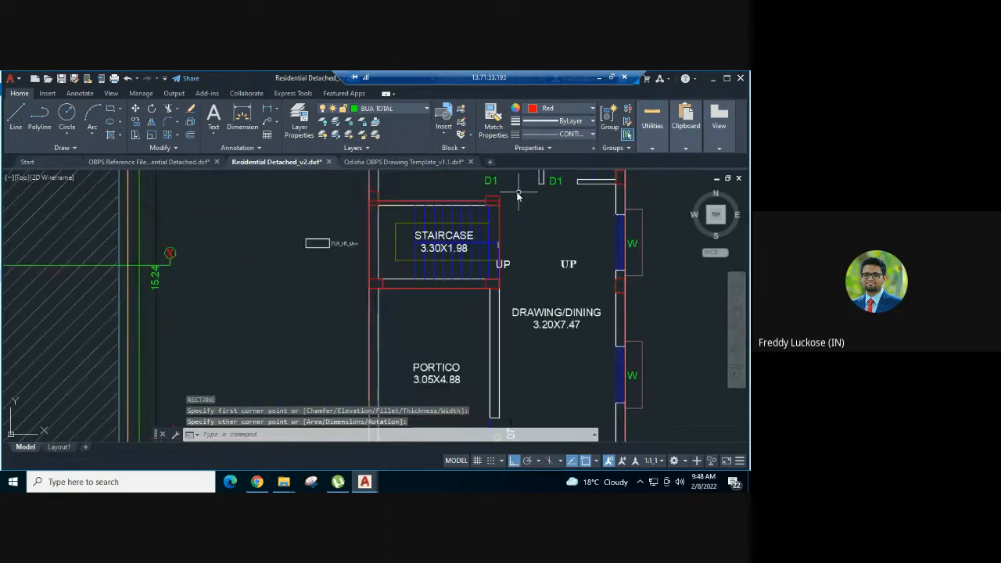
- Match the staircase rectangle's properties to the pasted sample on layer BLK_1_FLR_0_STAIR_1, and delete the sample rectangle but keep its text
{"action": "scroll", "coordinate": [306, 212], "scroll_direction": "up", "scroll_amount": 2}
{"action": "middle_click_drag", "start_coordinate": [306, 212], "coordinate": [263, 232]}
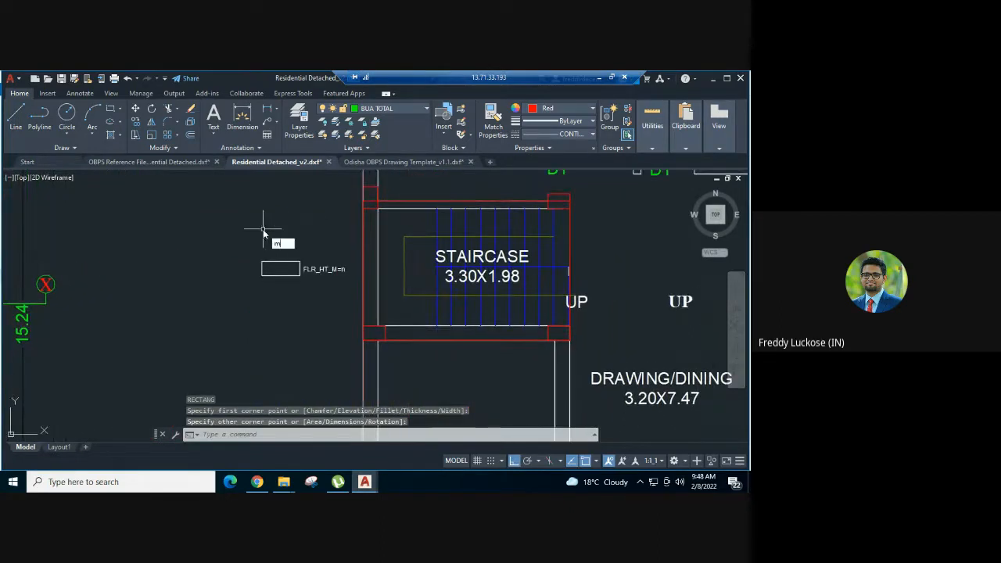
{"action": "key", "text": "Return"}
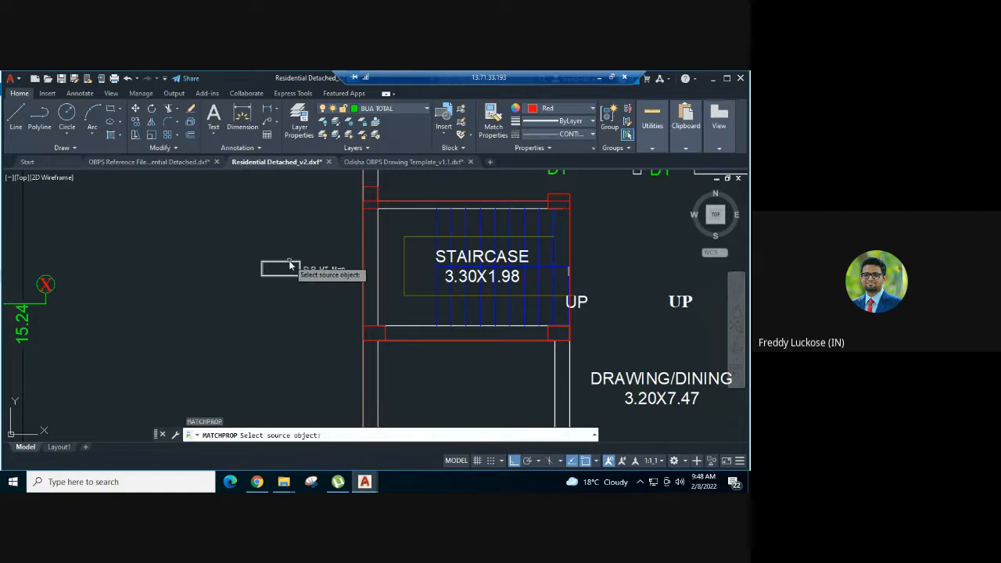
{"action": "left_click", "coordinate": [289, 266]}
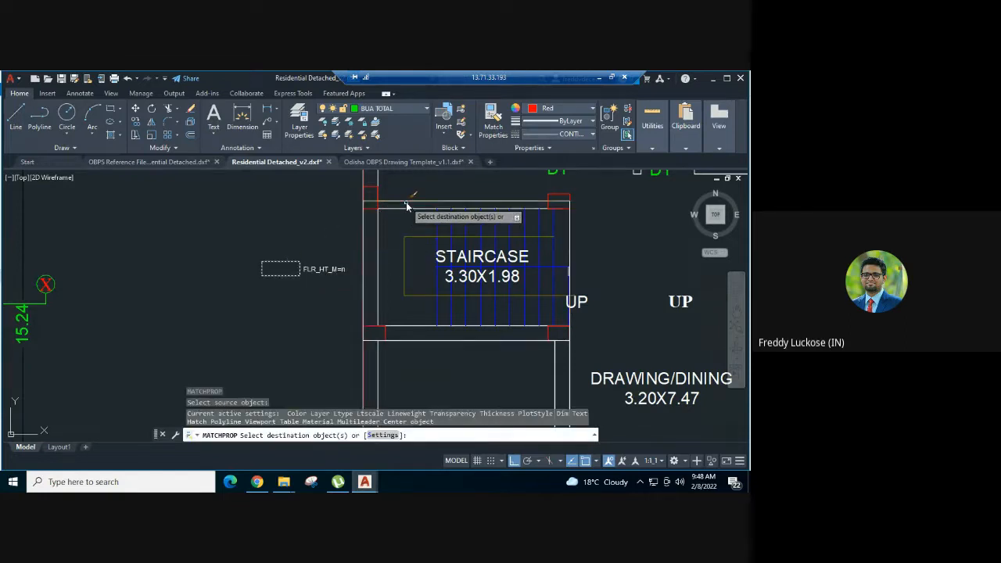
{"action": "key", "text": "Escape"}
{"action": "key", "text": "Escape"}
{"action": "key", "text": "Escape"}
{"action": "left_click", "coordinate": [280, 263]}
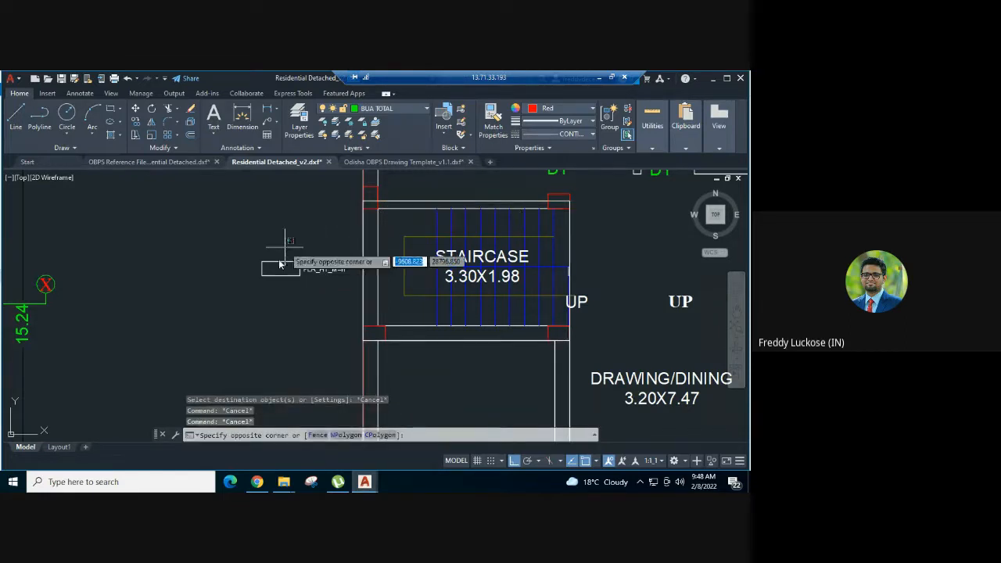
{"action": "left_click", "coordinate": [251, 306]}
{"action": "key", "text": "Delete"}
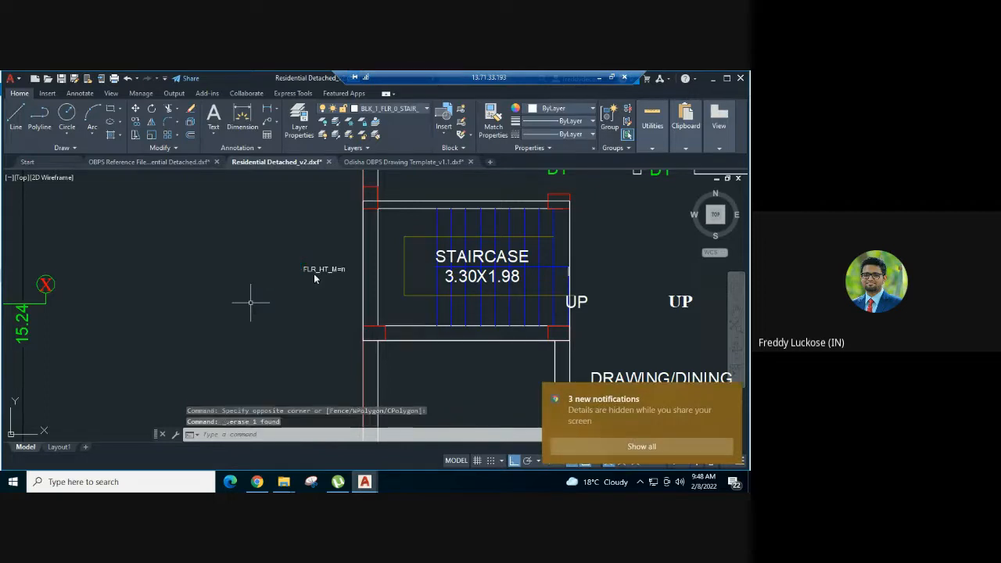
- Check the staircase rectangle's layer, and look up the floor height text beside the staircase in the OBPS reference file
{"action": "left_click", "coordinate": [415, 206]}
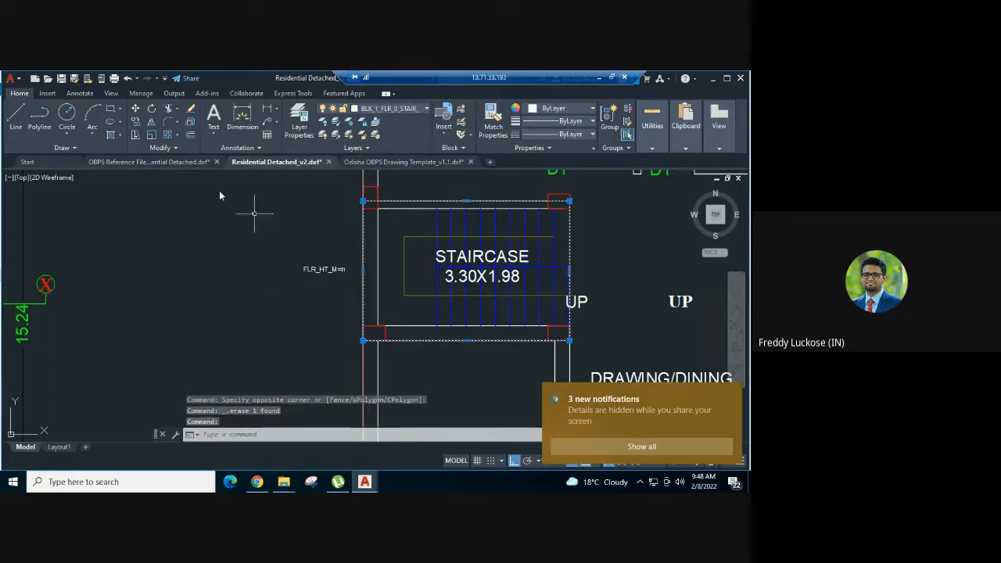
{"action": "left_click", "coordinate": [176, 161]}
{"action": "scroll", "coordinate": [362, 331], "scroll_direction": "down", "scroll_amount": 4}
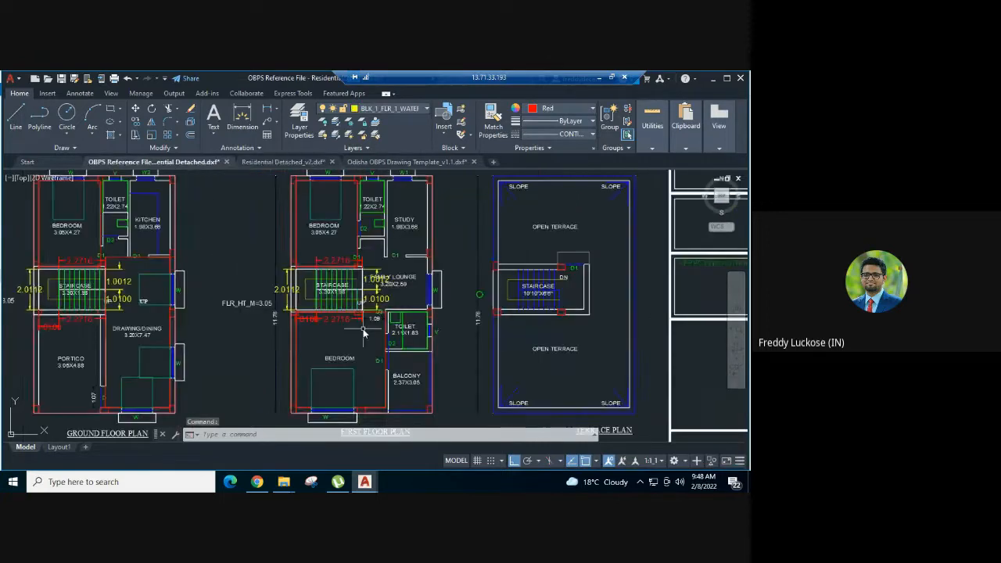
{"action": "scroll", "coordinate": [364, 332], "scroll_direction": "up", "scroll_amount": 2}
- Change the floor height text beside the ground floor staircase in Residential Detached_v2 to FLR_HT_M=3.05
{"action": "left_click", "coordinate": [313, 163]}
{"action": "scroll", "coordinate": [346, 266], "scroll_direction": "up", "scroll_amount": 4}
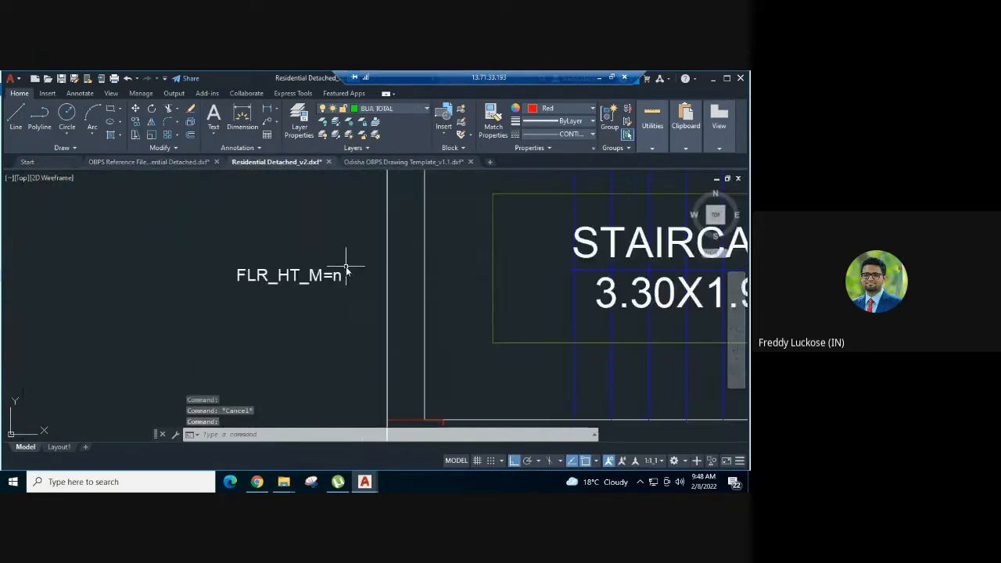
{"action": "scroll", "coordinate": [347, 270], "scroll_direction": "down", "scroll_amount": 3}
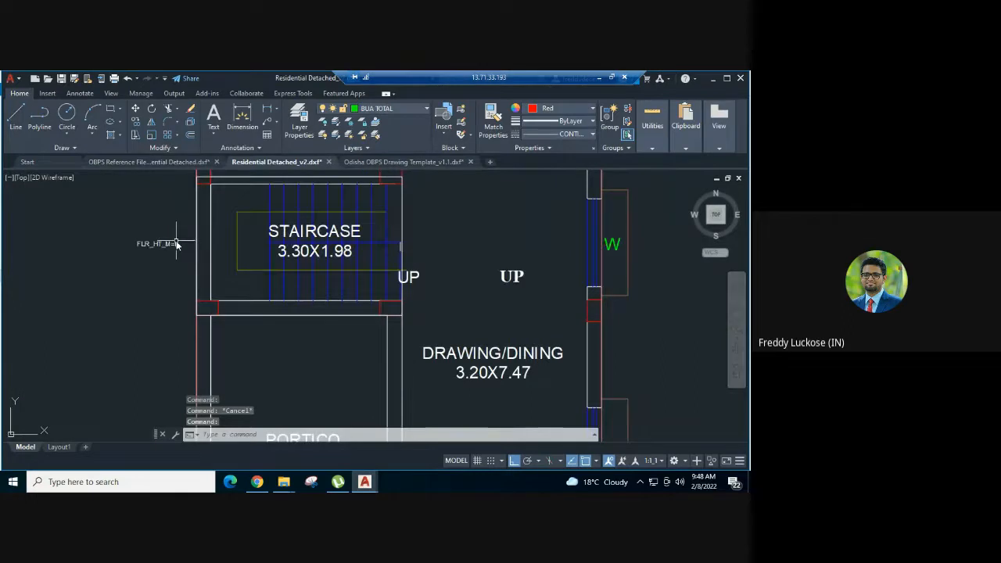
{"action": "double_click", "coordinate": [177, 245]}
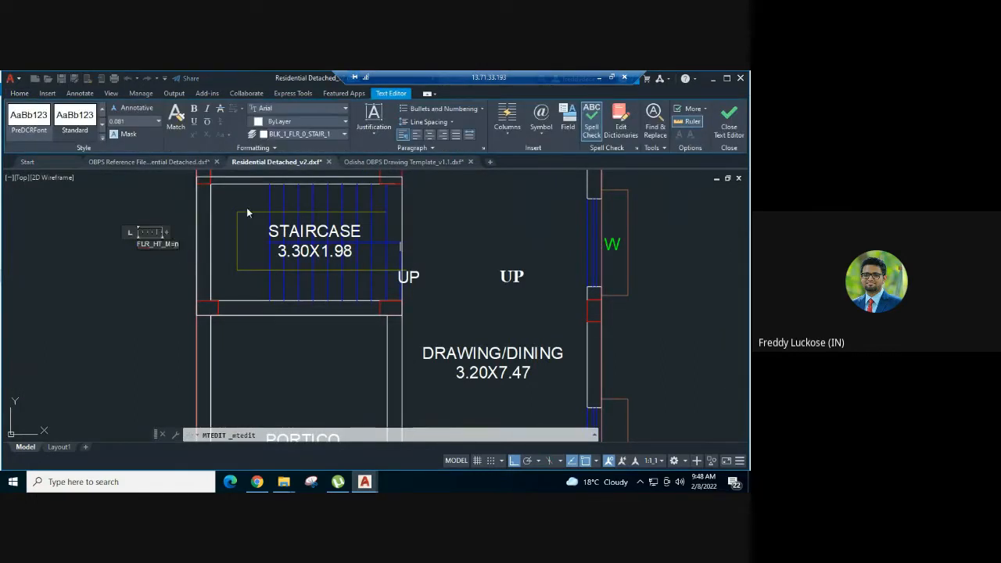
{"action": "type", "text": "3.05"}
{"action": "left_click", "coordinate": [184, 264]}
{"action": "scroll", "coordinate": [220, 268], "scroll_direction": "up", "scroll_amount": 3}
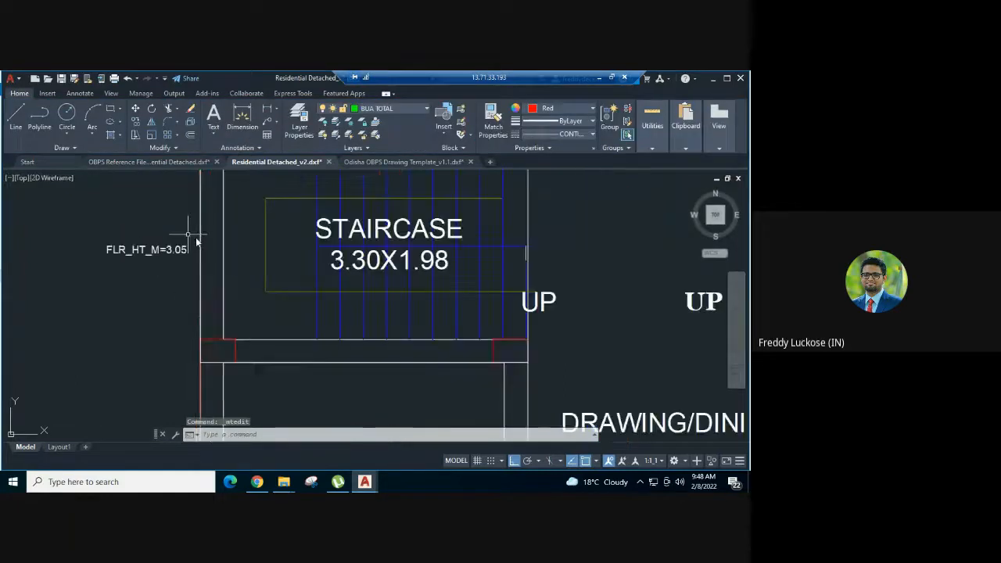
- Check which layer the staircase rectangle and the floor height text are on, and clear the selection
{"action": "scroll", "coordinate": [222, 266], "scroll_direction": "down", "scroll_amount": 2}
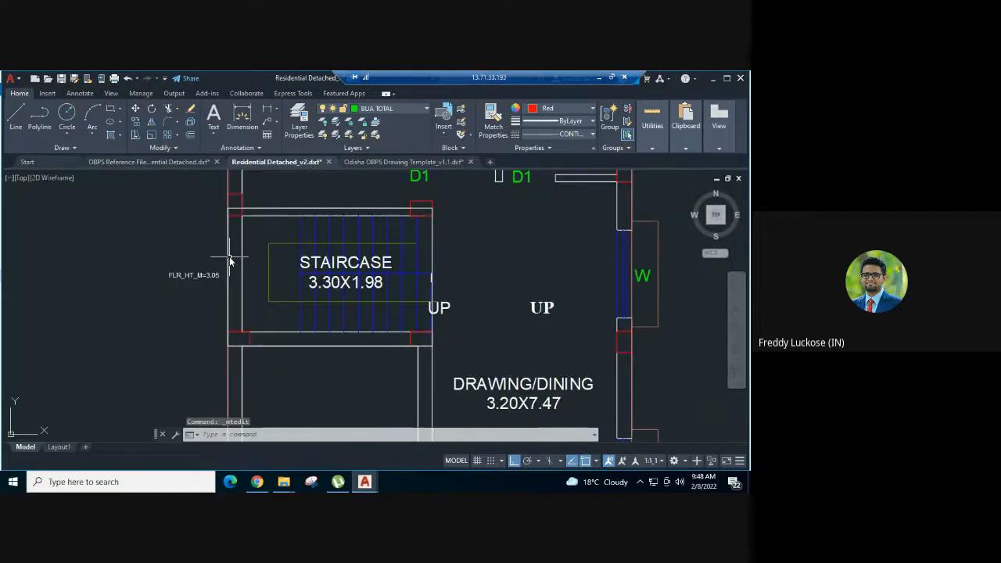
{"action": "left_click", "coordinate": [228, 257]}
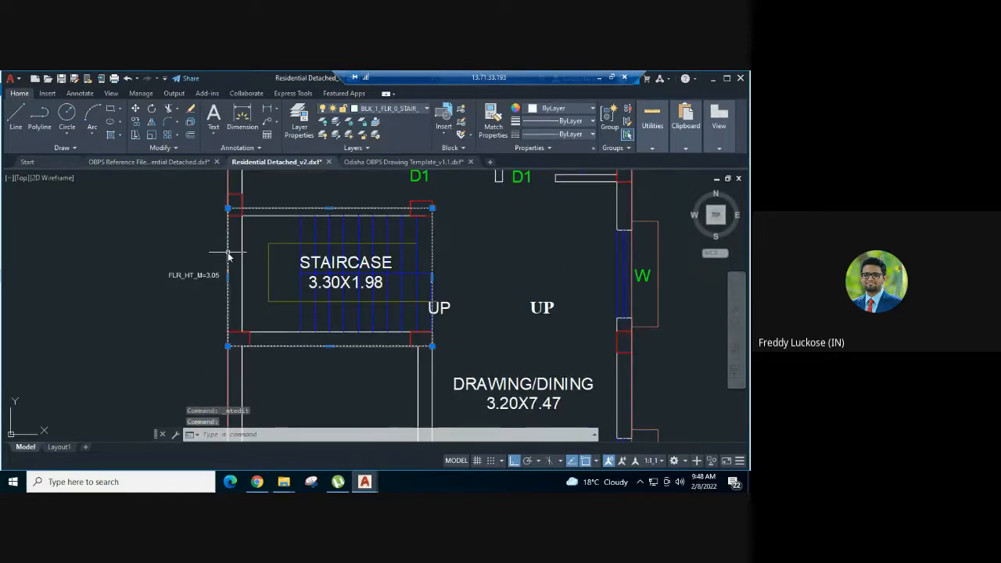
{"action": "left_click", "coordinate": [193, 276]}
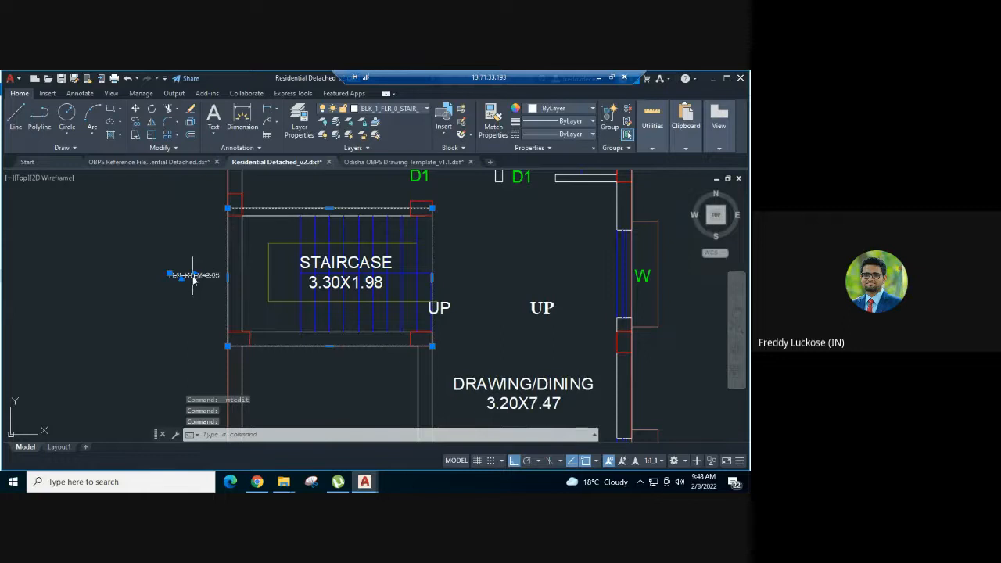
{"action": "key", "text": "Escape"}
{"action": "scroll", "coordinate": [248, 247], "scroll_direction": "down", "scroll_amount": 4}
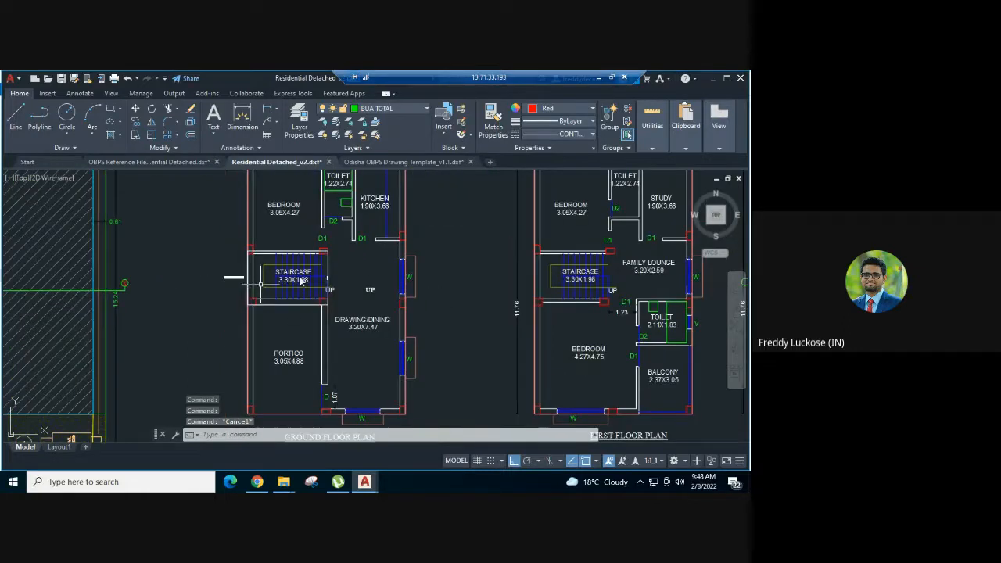
- Copy the first Staircase Flight Polygon sample rectangle from the Odisha OBPS Drawing Template
{"action": "middle_click_drag", "start_coordinate": [335, 284], "coordinate": [299, 298]}
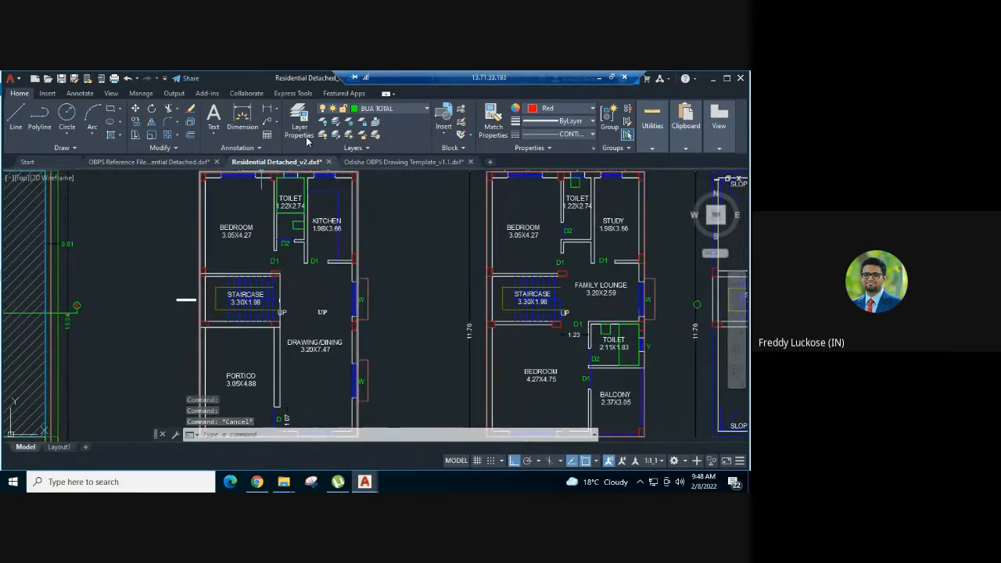
{"action": "left_click", "coordinate": [366, 162]}
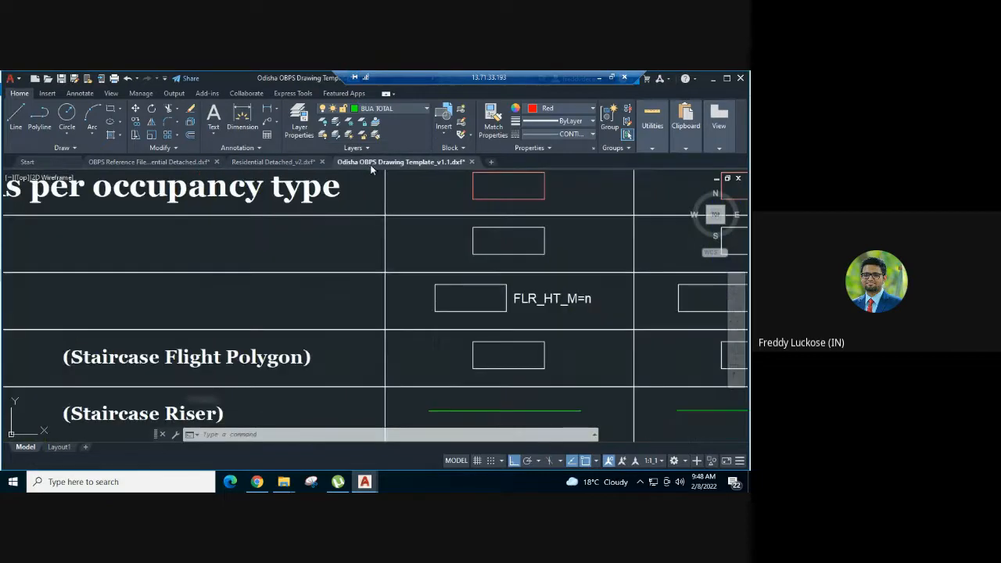
{"action": "scroll", "coordinate": [478, 262], "scroll_direction": "down", "scroll_amount": 5}
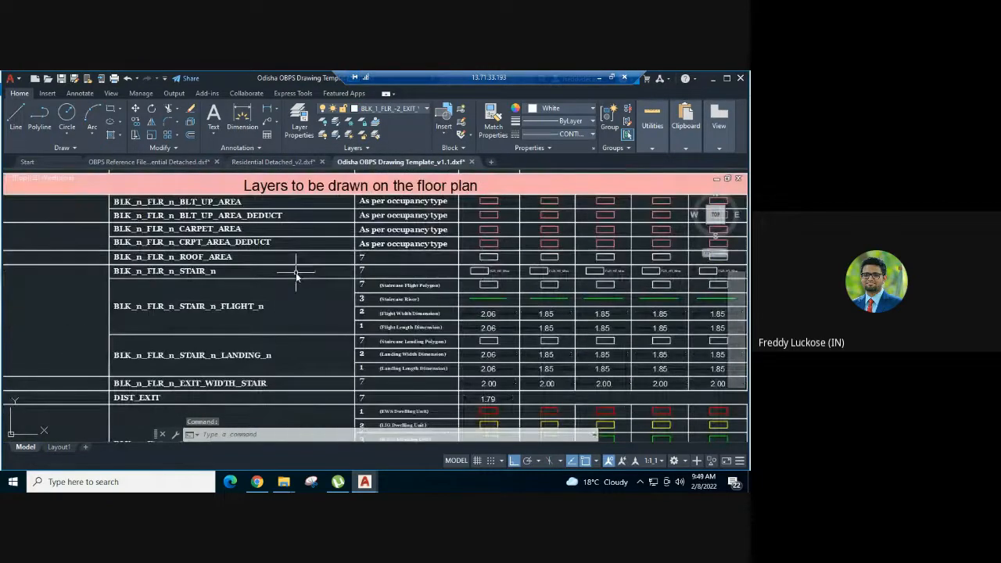
{"action": "middle_click_drag", "start_coordinate": [287, 293], "coordinate": [275, 283]}
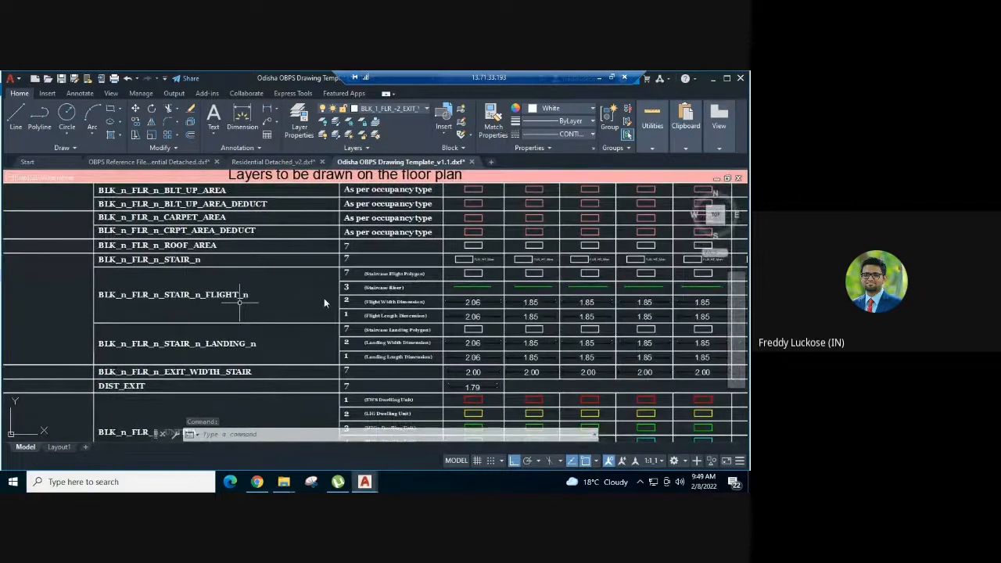
{"action": "scroll", "coordinate": [423, 291], "scroll_direction": "up", "scroll_amount": 2}
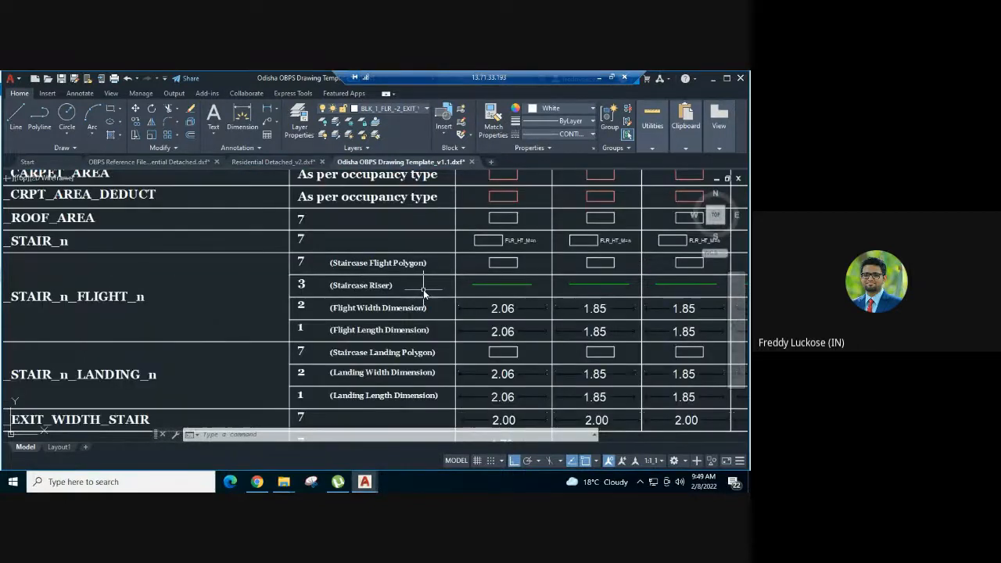
{"action": "middle_click_drag", "start_coordinate": [465, 284], "coordinate": [422, 280]}
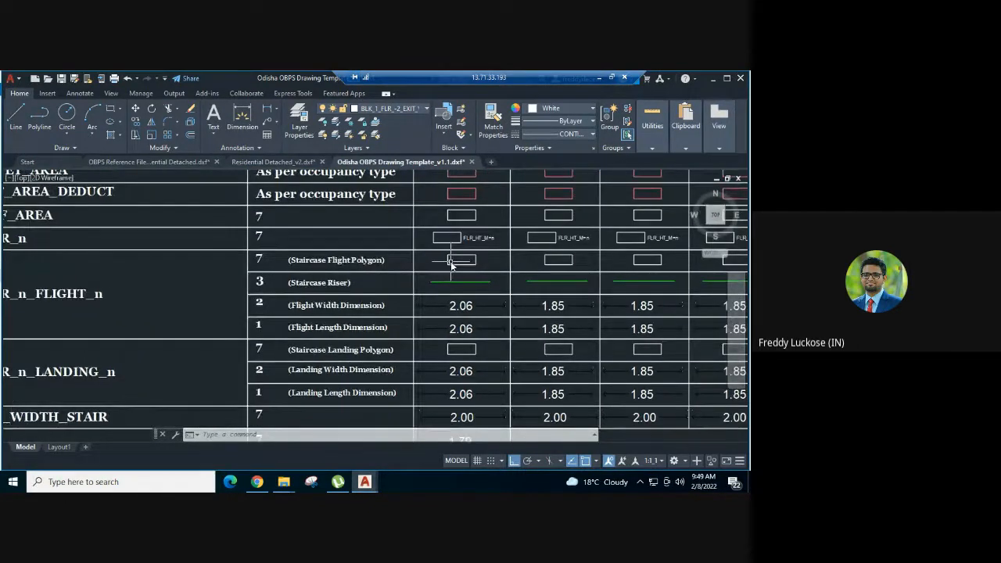
{"action": "scroll", "coordinate": [451, 262], "scroll_direction": "up", "scroll_amount": 2}
{"action": "left_click", "coordinate": [459, 260]}
{"action": "left_click", "coordinate": [436, 262]}
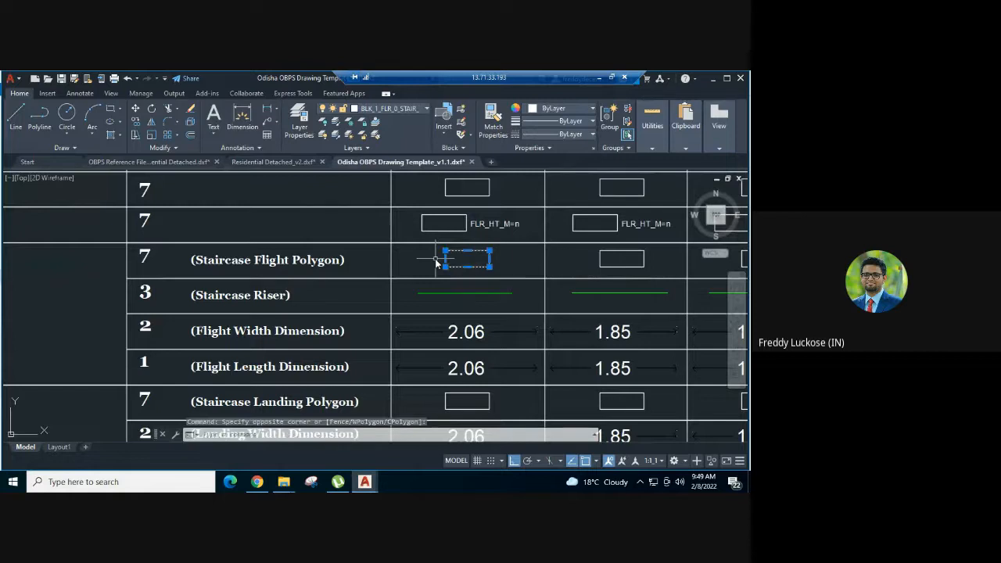
{"action": "key", "text": "ctrl+c"}
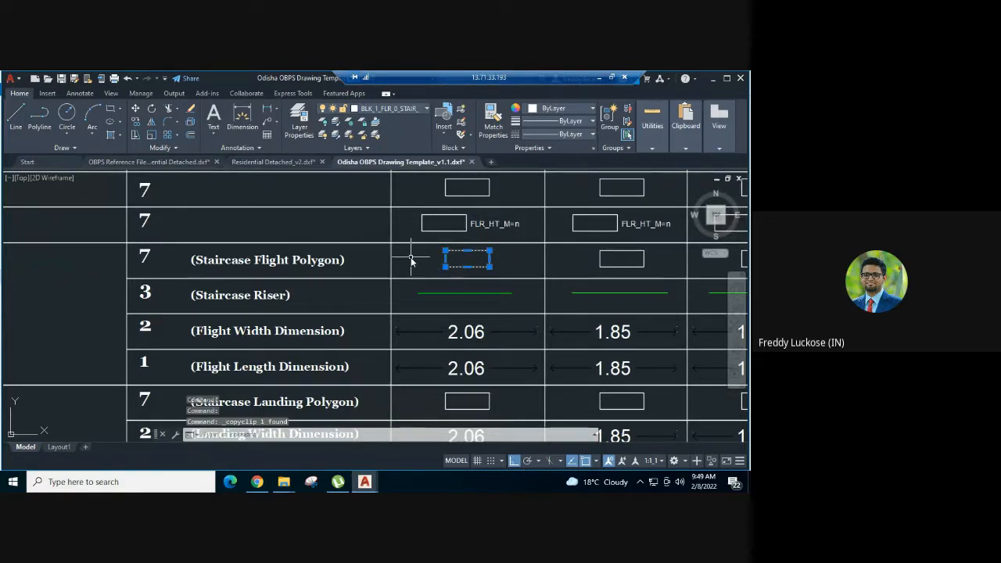
- Paste the flight polygon sample into Residential Detached_v2, below the FLR_HT_M=3.05 text beside the ground floor staircase
{"action": "left_click", "coordinate": [273, 162]}
{"action": "key", "text": "Escape"}
{"action": "scroll", "coordinate": [138, 328], "scroll_direction": "up", "scroll_amount": 3}
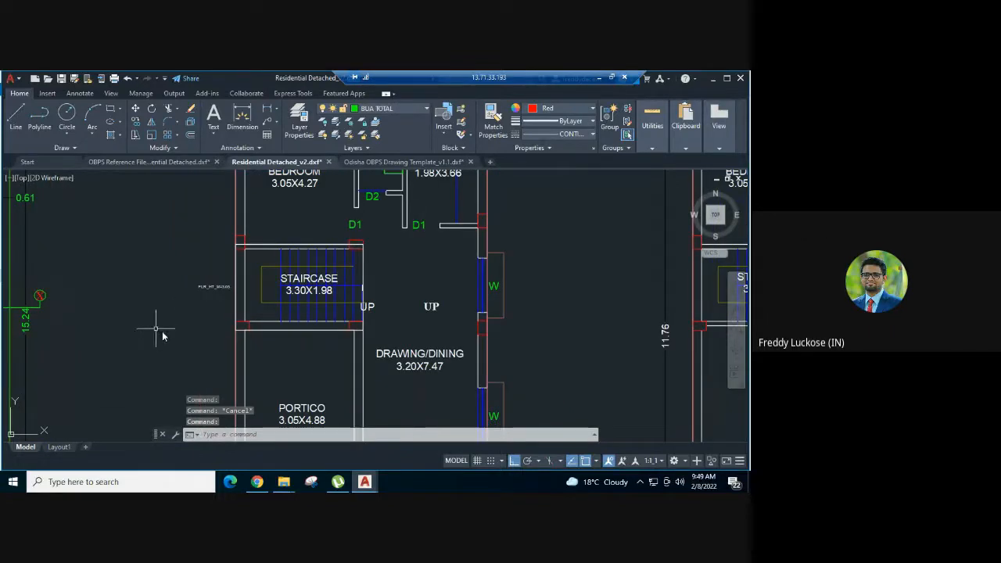
{"action": "key", "text": "ctrl+v"}
{"action": "scroll", "coordinate": [196, 321], "scroll_direction": "up", "scroll_amount": 5}
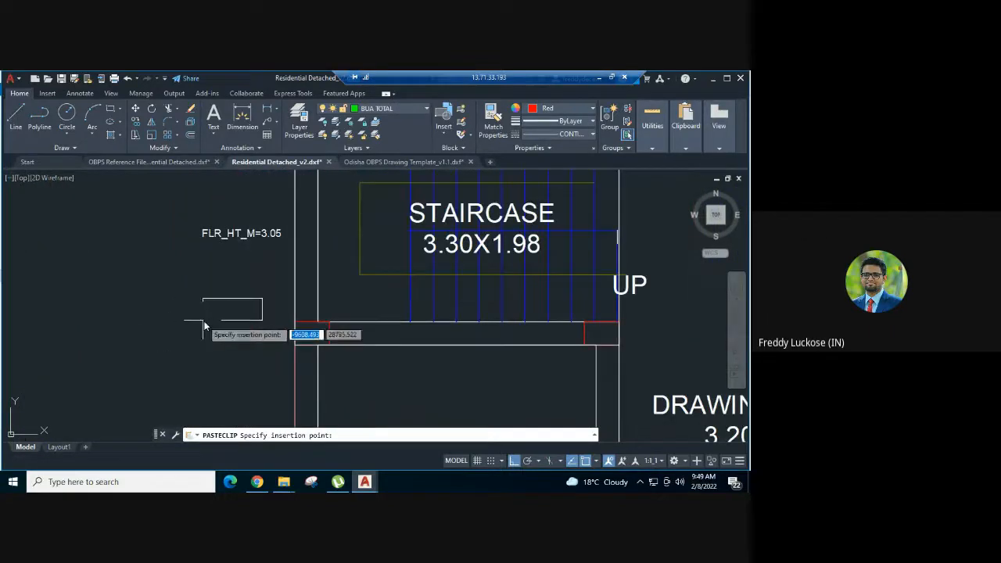
- Check which layer the pasted flight polygon sample is on, and clear the selection
{"action": "left_click", "coordinate": [248, 288]}
{"action": "left_click", "coordinate": [233, 316]}
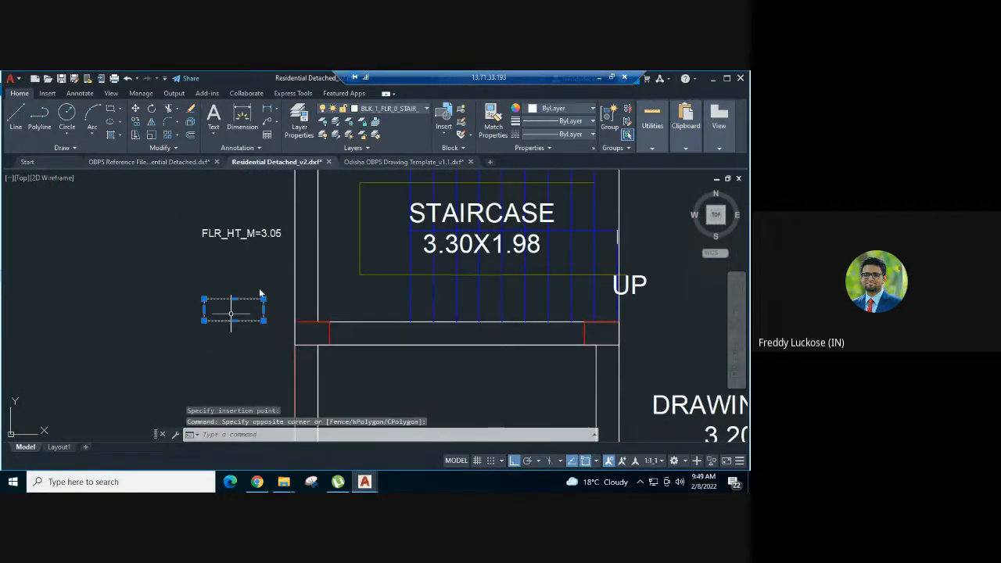
{"action": "left_click", "coordinate": [403, 109]}
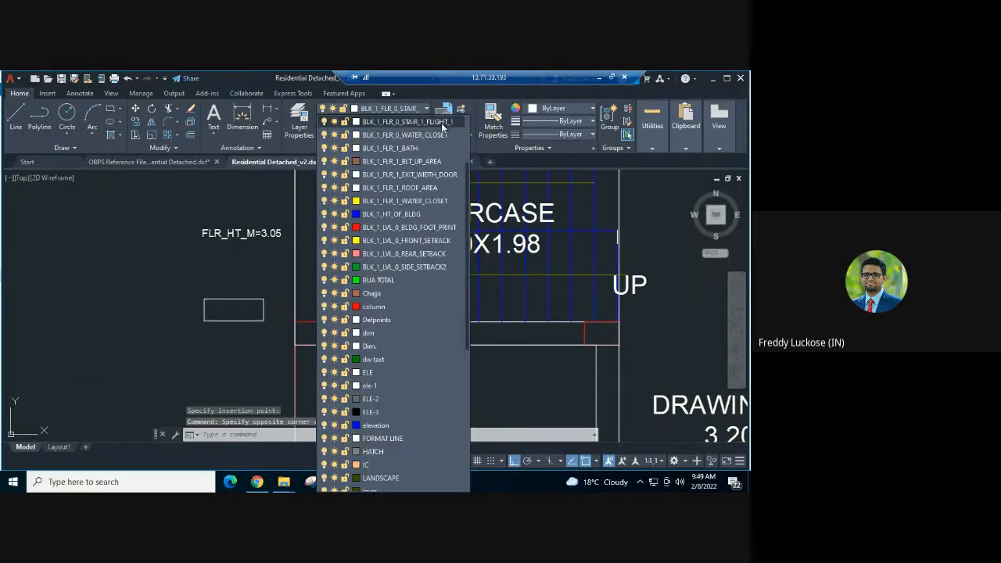
{"action": "key", "text": "Escape"}
{"action": "key", "text": "Escape"}
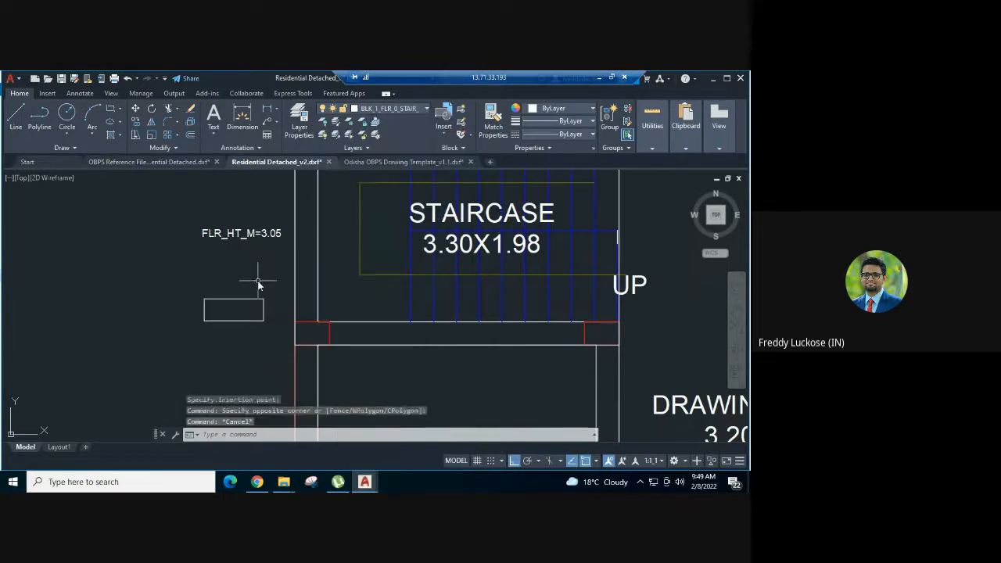
{"action": "key", "text": "Escape"}
{"action": "key", "text": "Escape"}
- Draw a rectangle about 2.27 by 1.01 m over the lower flight of the ground floor staircase, from the first riser's midpoint to the opposite wall corner
{"action": "key", "text": "Return"}
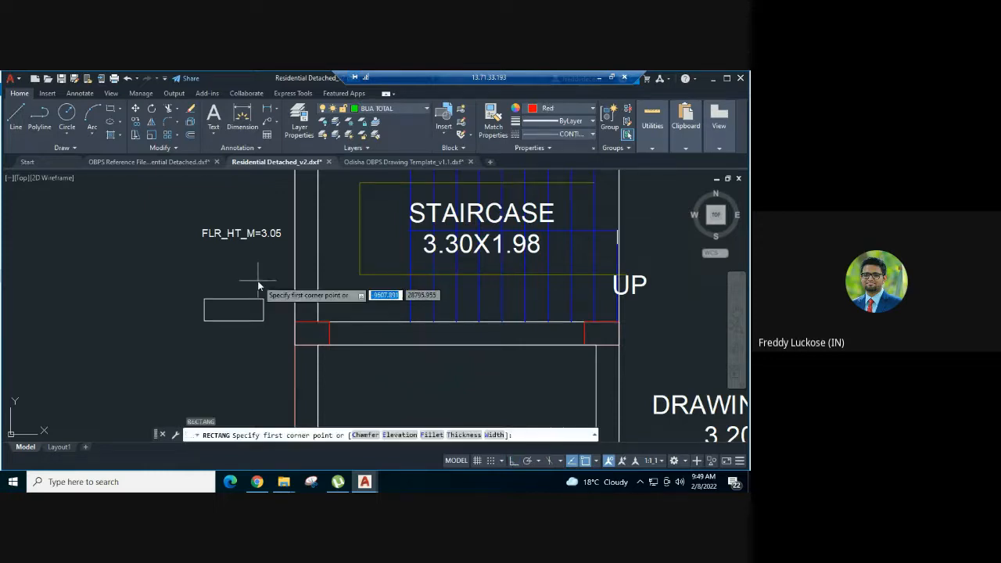
{"action": "scroll", "coordinate": [439, 231], "scroll_direction": "up", "scroll_amount": 2}
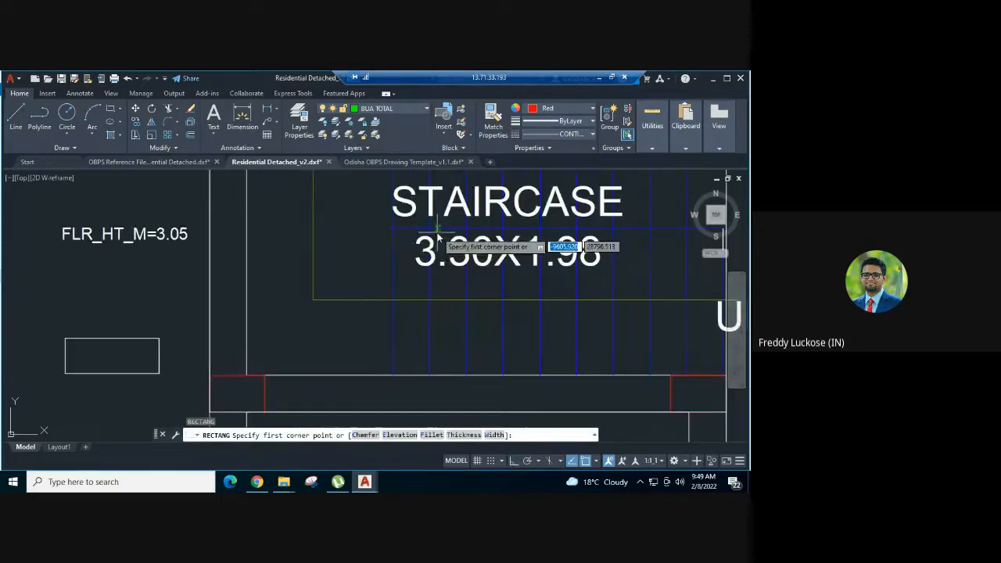
{"action": "left_click", "coordinate": [394, 230]}
{"action": "middle_click_drag", "start_coordinate": [503, 327], "coordinate": [251, 295]}
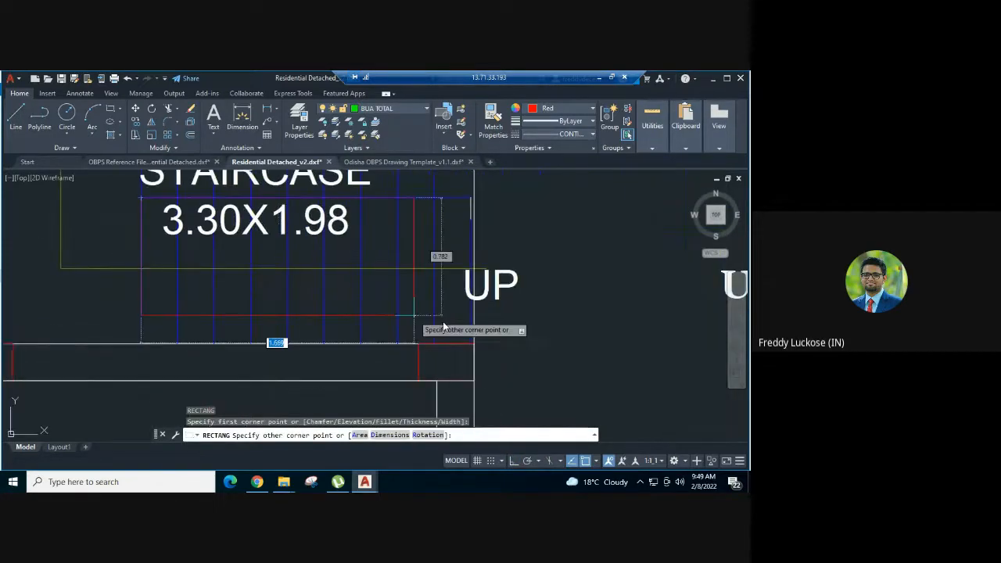
{"action": "scroll", "coordinate": [451, 335], "scroll_direction": "up", "scroll_amount": 4}
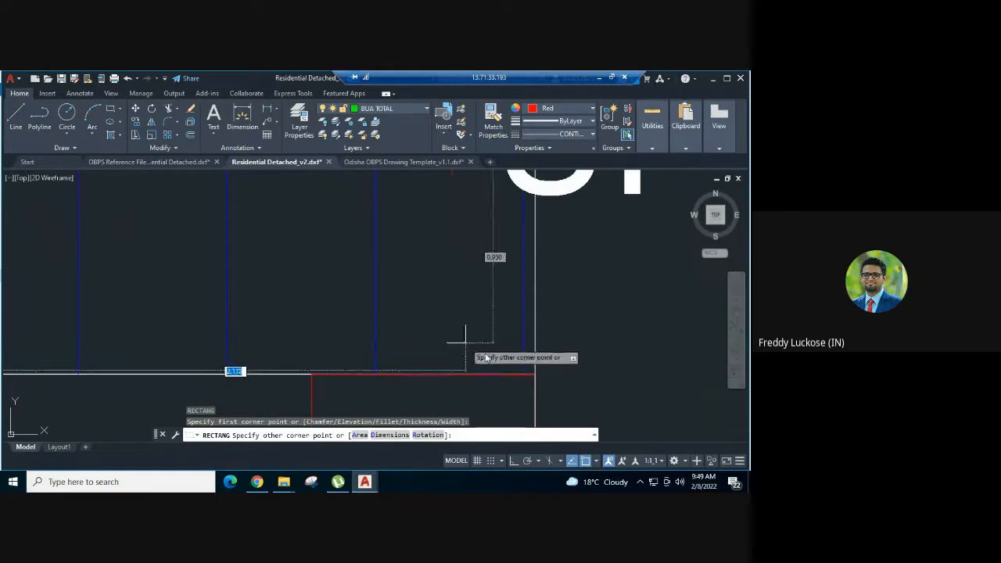
{"action": "left_click", "coordinate": [520, 375]}
{"action": "scroll", "coordinate": [622, 335], "scroll_direction": "down", "scroll_amount": 3}
{"action": "scroll", "coordinate": [621, 335], "scroll_direction": "down", "scroll_amount": 2}
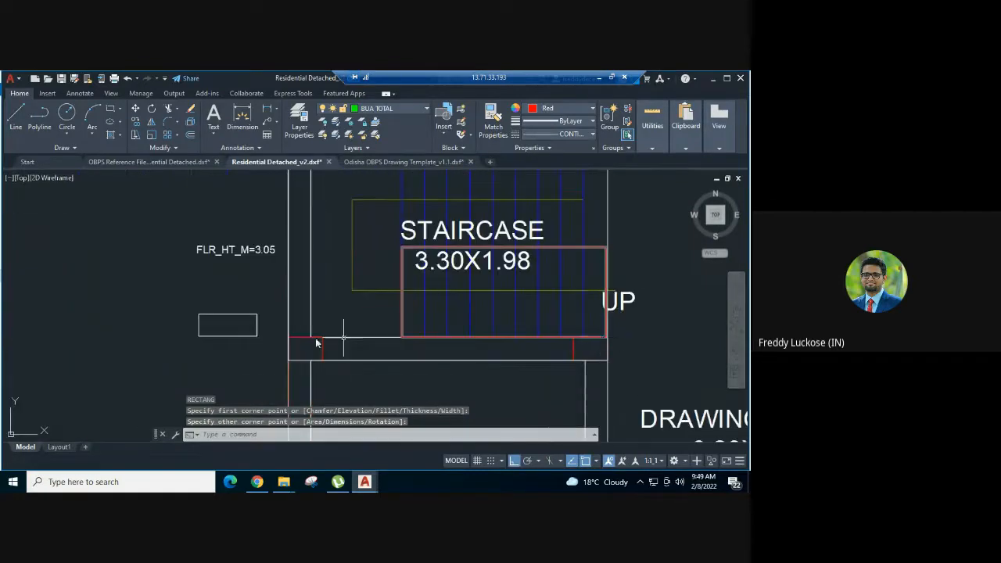
- Match the lower flight rectangle's properties to the pasted flight polygon sample, and delete the sample
{"action": "type", "text": "ma"}
{"action": "key", "text": "Return"}
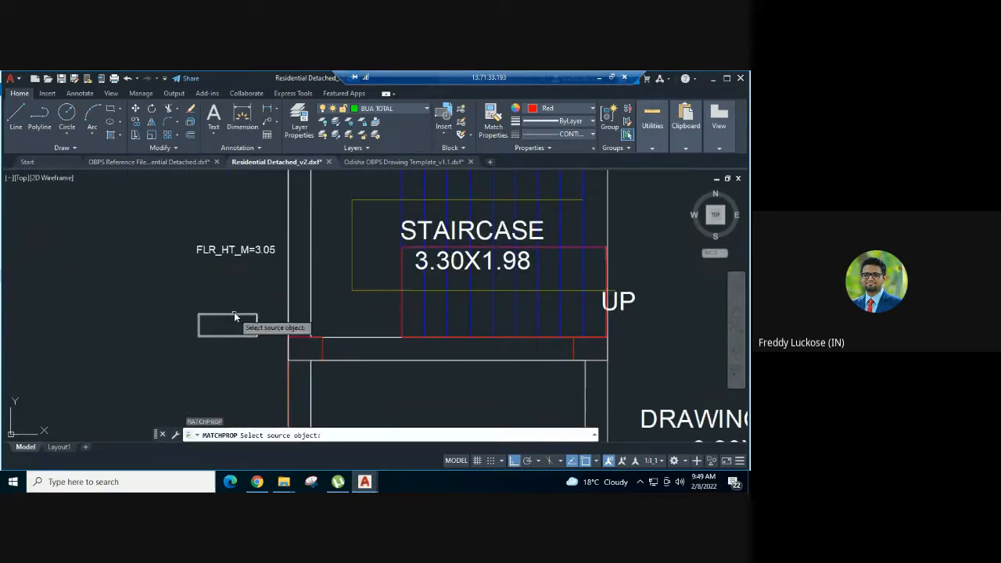
{"action": "left_click", "coordinate": [231, 321]}
{"action": "left_click", "coordinate": [230, 314]}
{"action": "scroll", "coordinate": [407, 302], "scroll_direction": "up", "scroll_amount": 2}
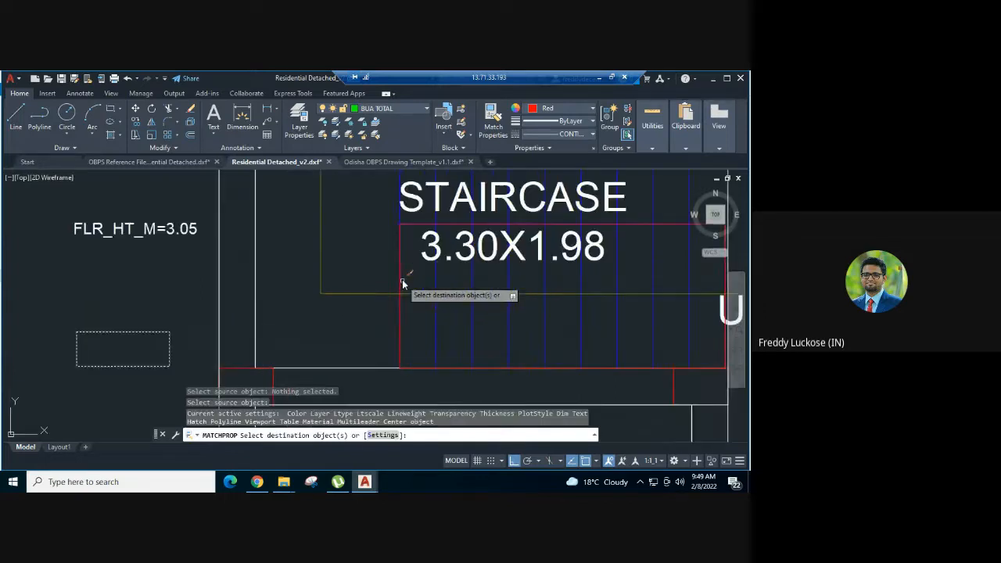
{"action": "key", "text": "Escape"}
{"action": "left_click", "coordinate": [166, 325]}
{"action": "left_click", "coordinate": [119, 357]}
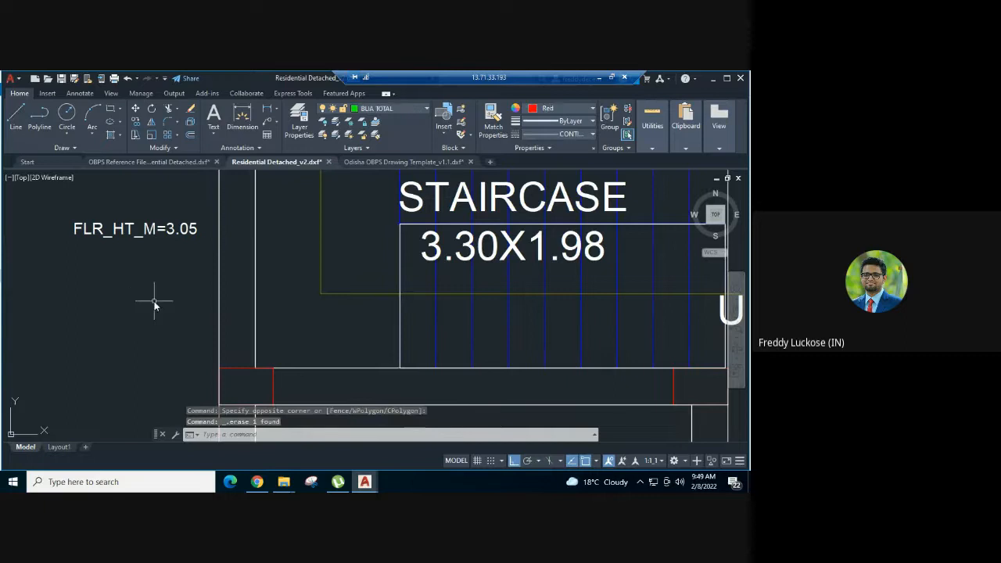
- Check which layer the lower flight rectangle of the ground floor staircase is on
{"action": "scroll", "coordinate": [148, 302], "scroll_direction": "down", "scroll_amount": 2}
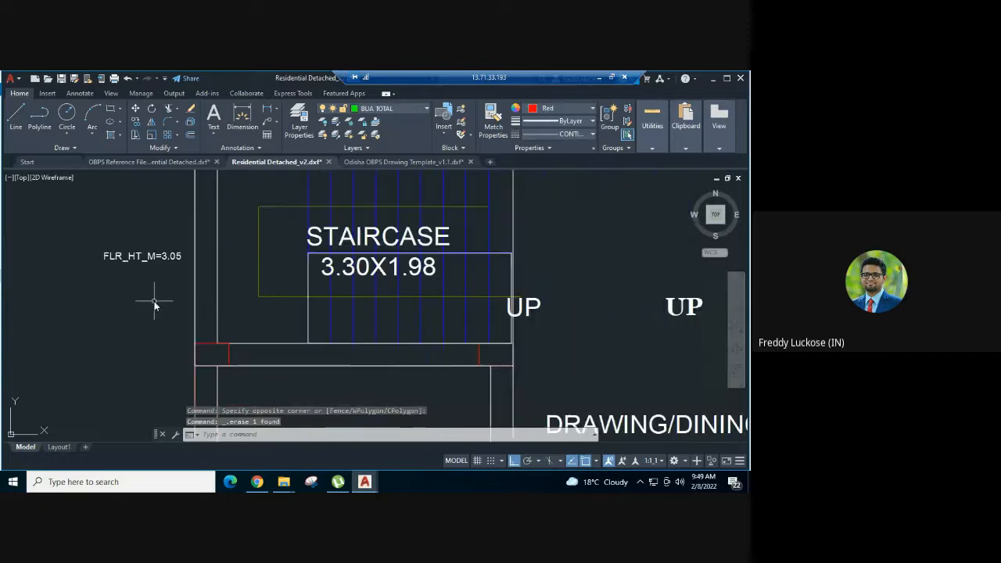
{"action": "left_click", "coordinate": [309, 277]}
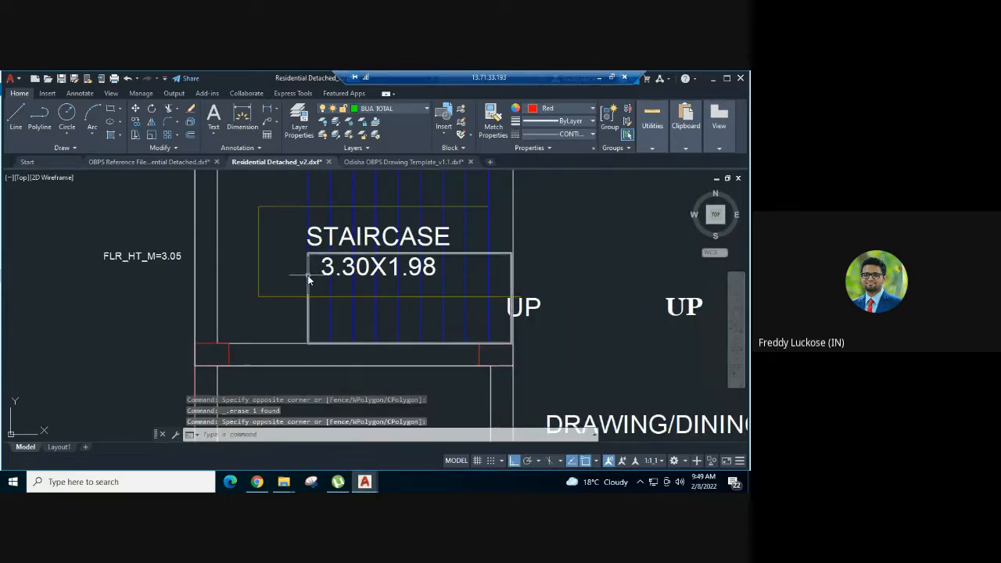
{"action": "left_click", "coordinate": [307, 280]}
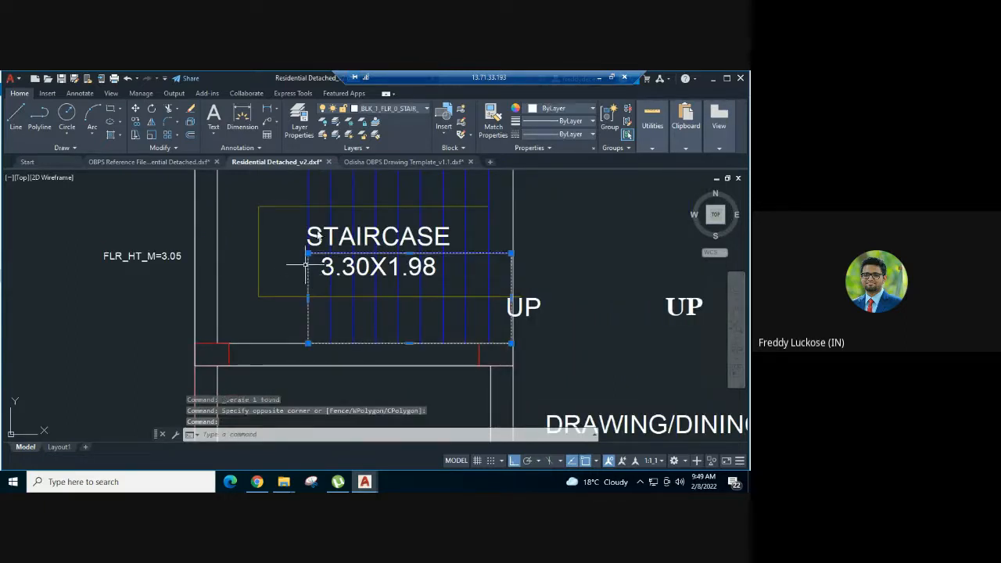
{"action": "left_click", "coordinate": [417, 114]}
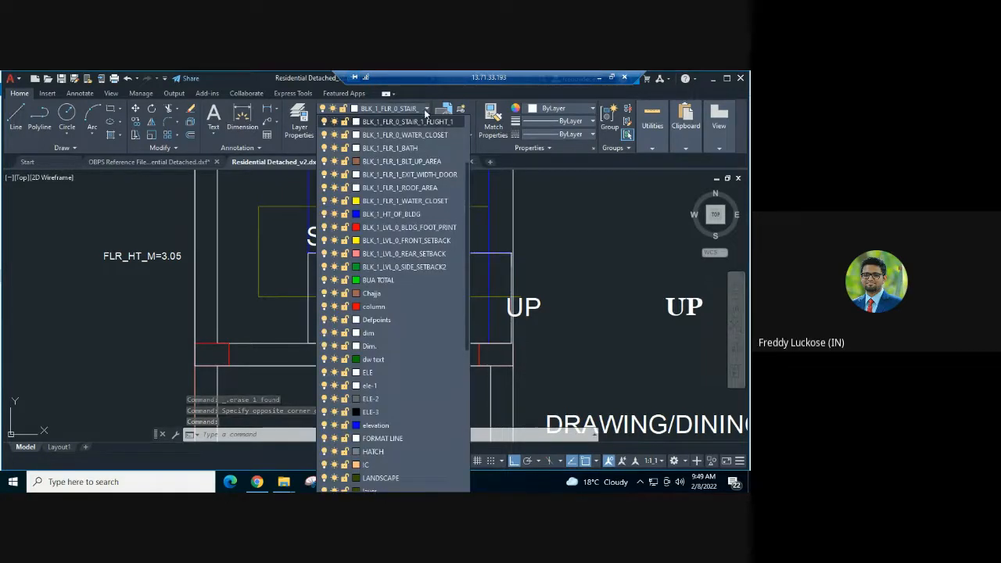
{"action": "left_click", "coordinate": [420, 108]}
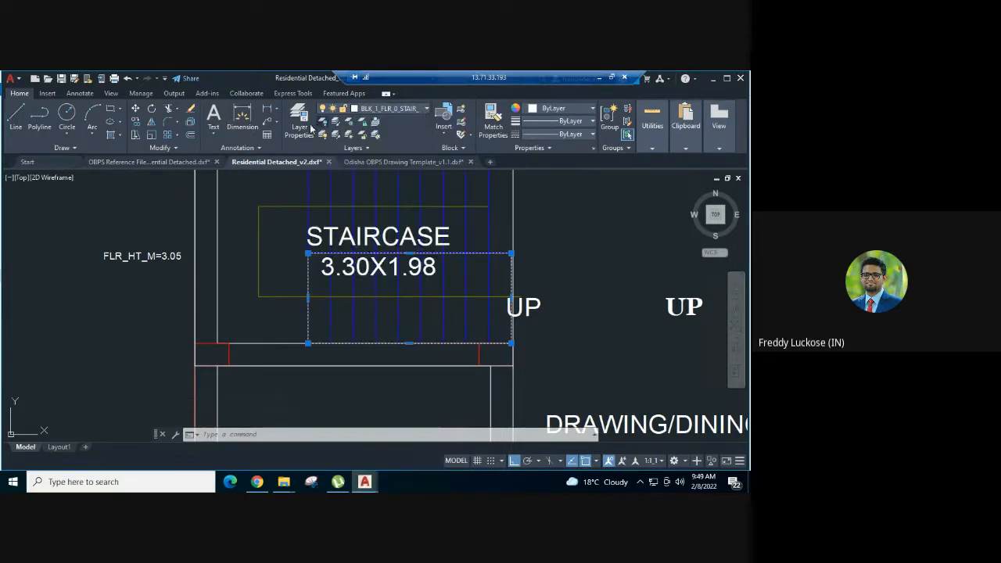
- Create a layer named BLK_1_FLR_0_STAIR_1_FLIGHT_2 based on the FLIGHT_1 layer, and make it the current layer
{"action": "left_click", "coordinate": [302, 122]}
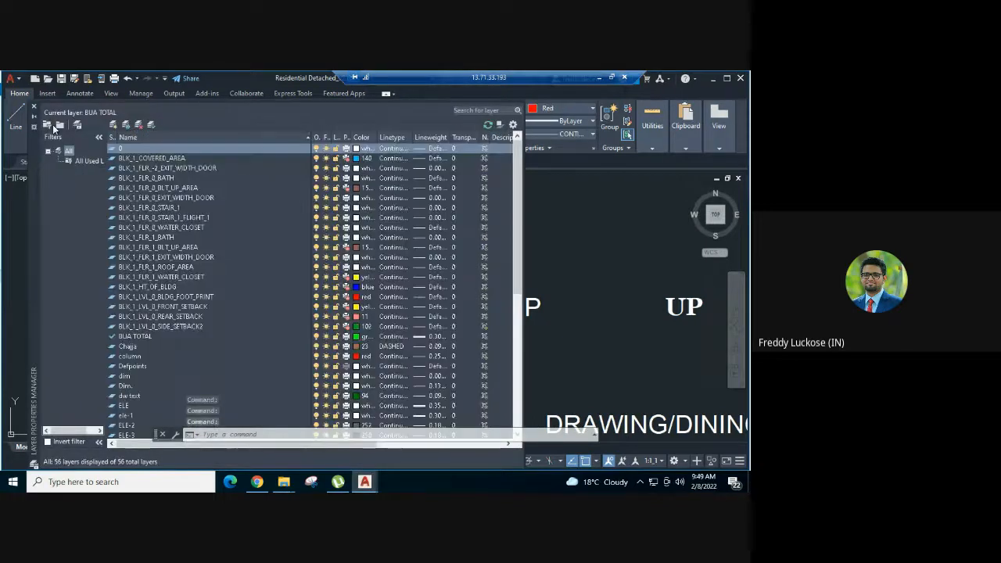
{"action": "scroll", "coordinate": [168, 231], "scroll_direction": "down", "scroll_amount": 2}
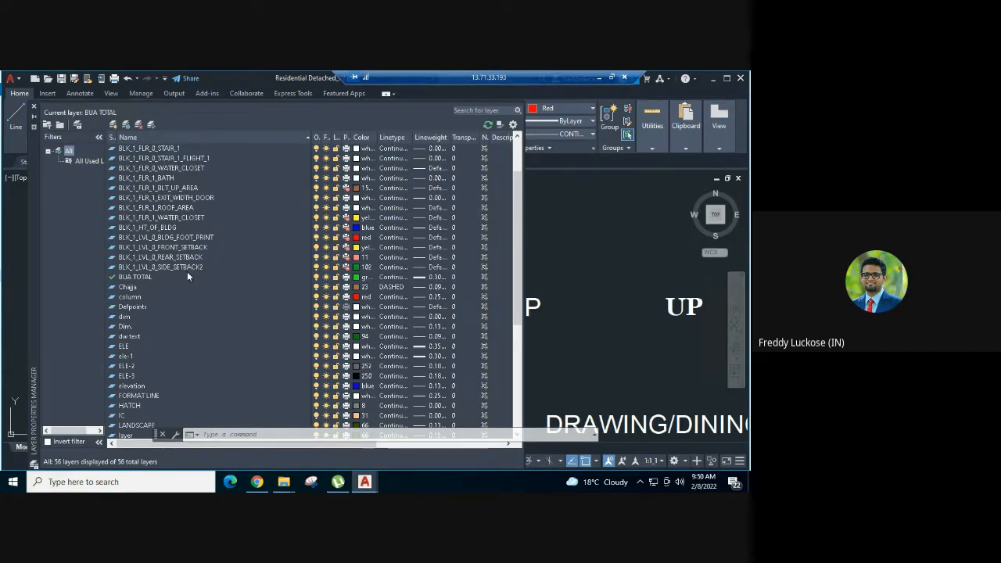
{"action": "scroll", "coordinate": [187, 276], "scroll_direction": "up", "scroll_amount": 2}
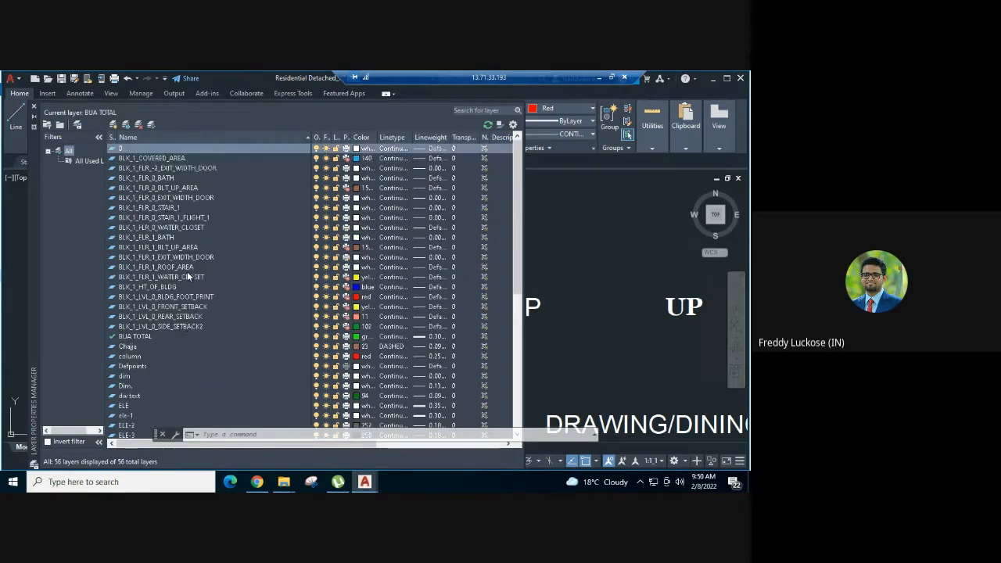
{"action": "left_click", "coordinate": [180, 219]}
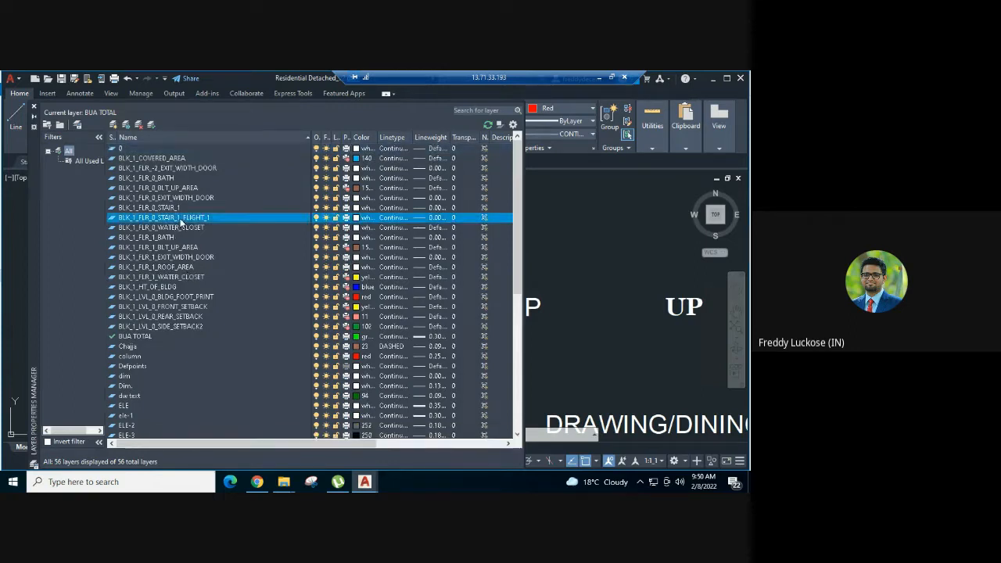
{"action": "left_click", "coordinate": [137, 218]}
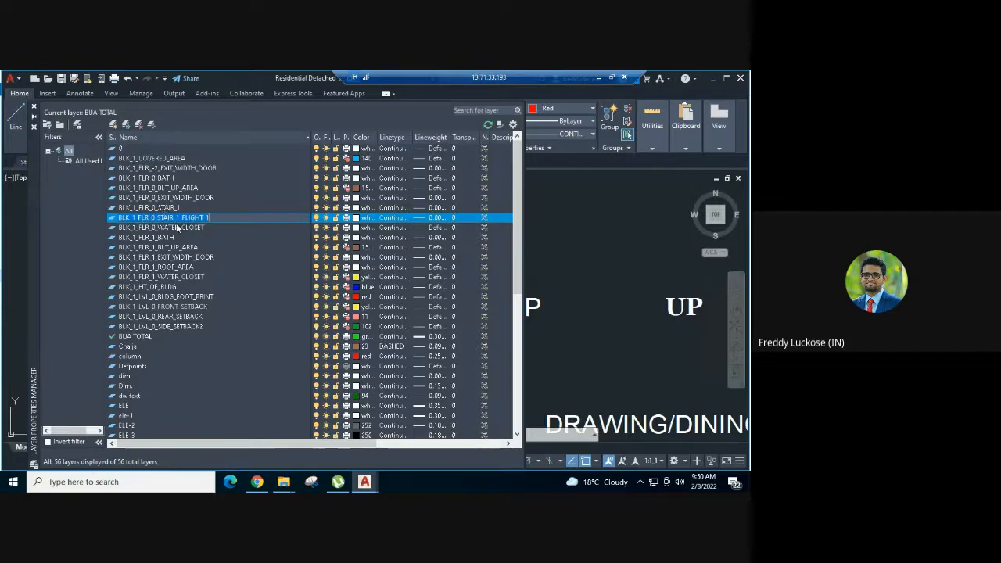
{"action": "key", "text": "Return"}
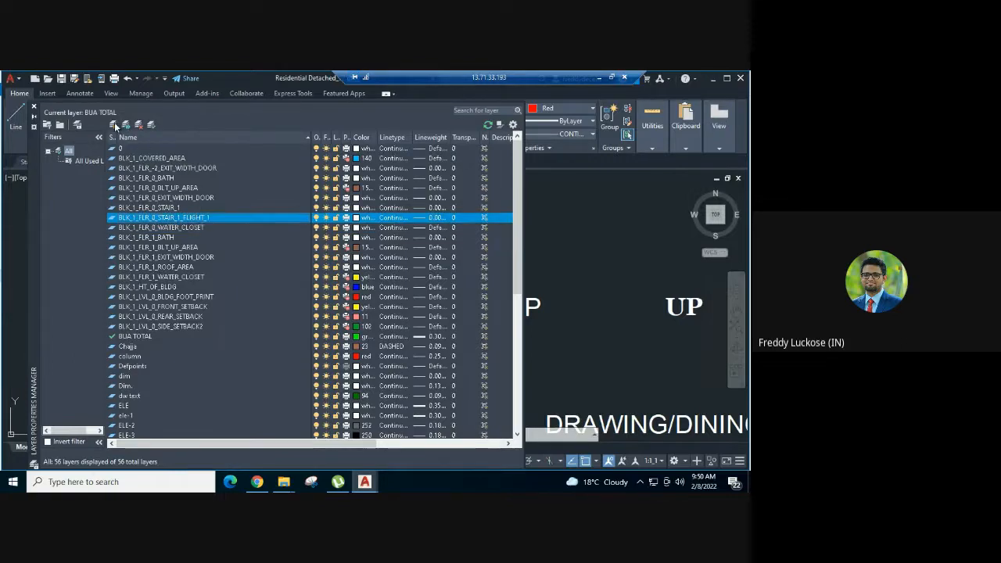
{"action": "left_click", "coordinate": [114, 126]}
{"action": "key", "text": "ctrl+v"}
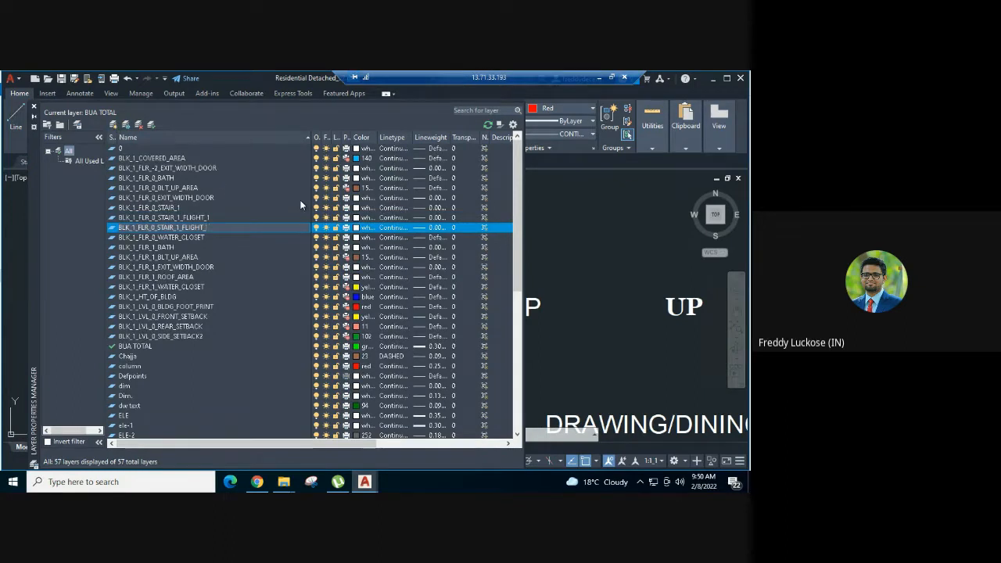
{"action": "left_click", "coordinate": [211, 238]}
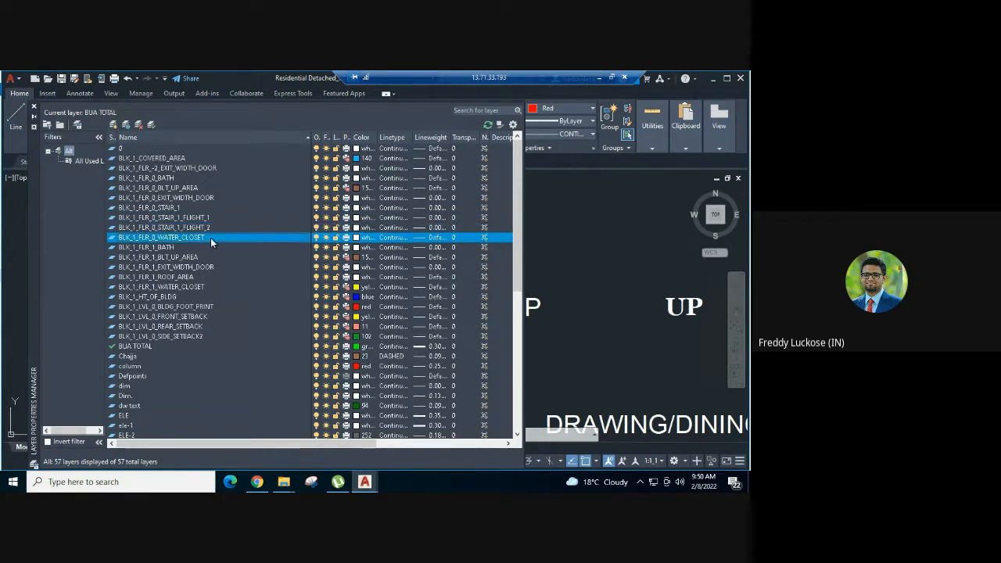
{"action": "double_click", "coordinate": [112, 227]}
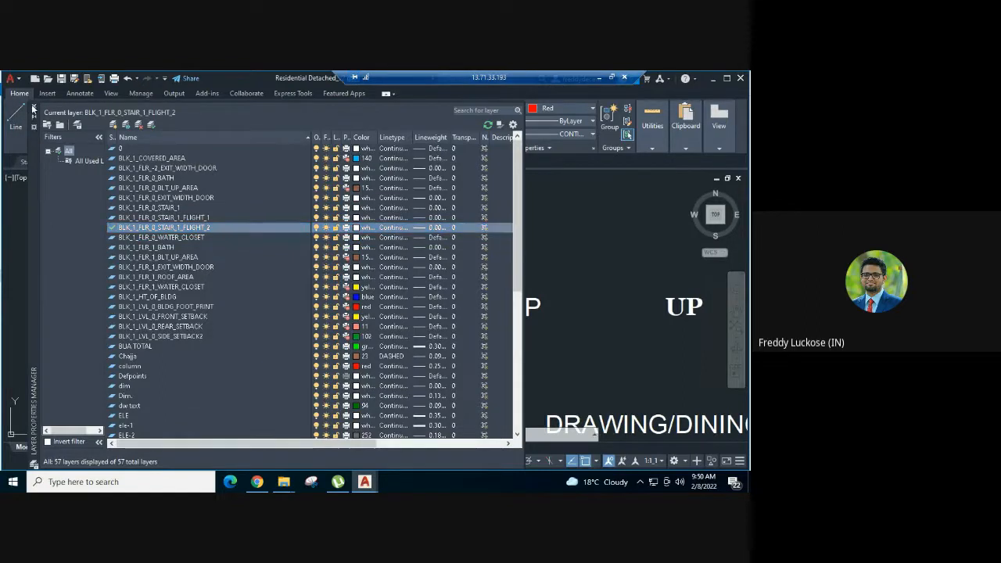
- Draw a rectangle over the upper flight of the ground floor staircase, from the lower flight rectangle's upper-left corner to the last riser's upper end
{"action": "left_click", "coordinate": [33, 106]}
{"action": "middle_click_drag", "start_coordinate": [320, 213], "coordinate": [297, 292]}
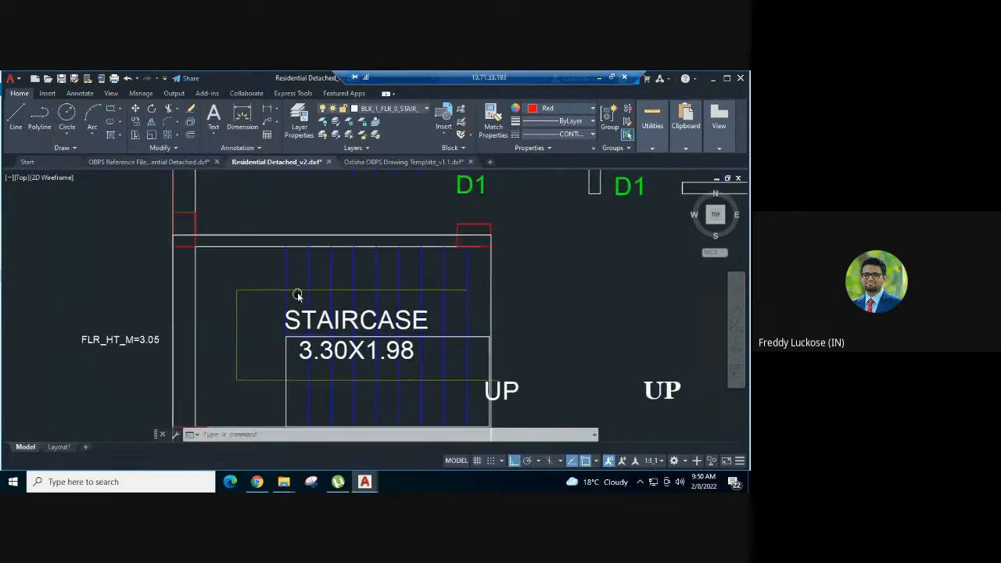
{"action": "key", "text": "Return"}
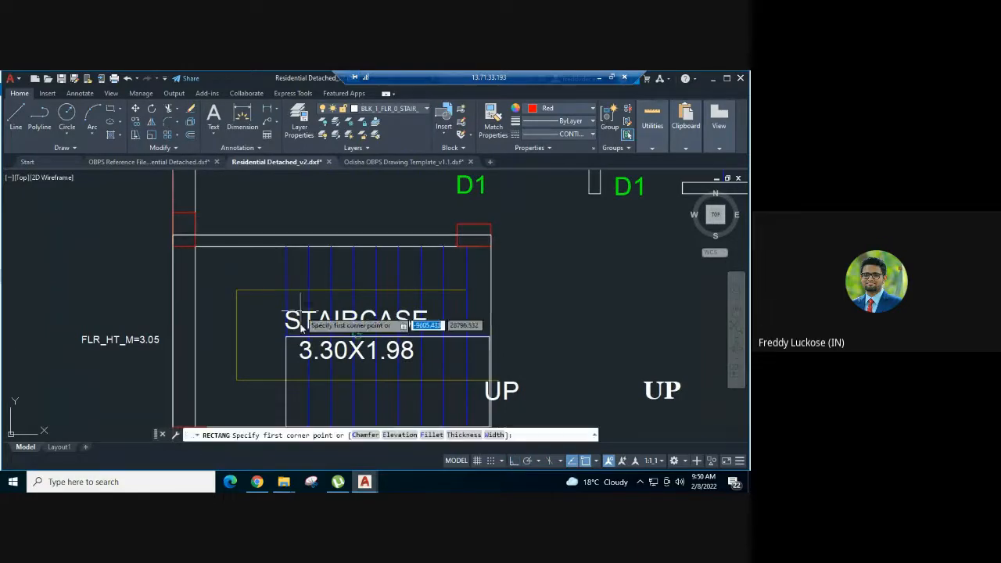
{"action": "left_click", "coordinate": [286, 337]}
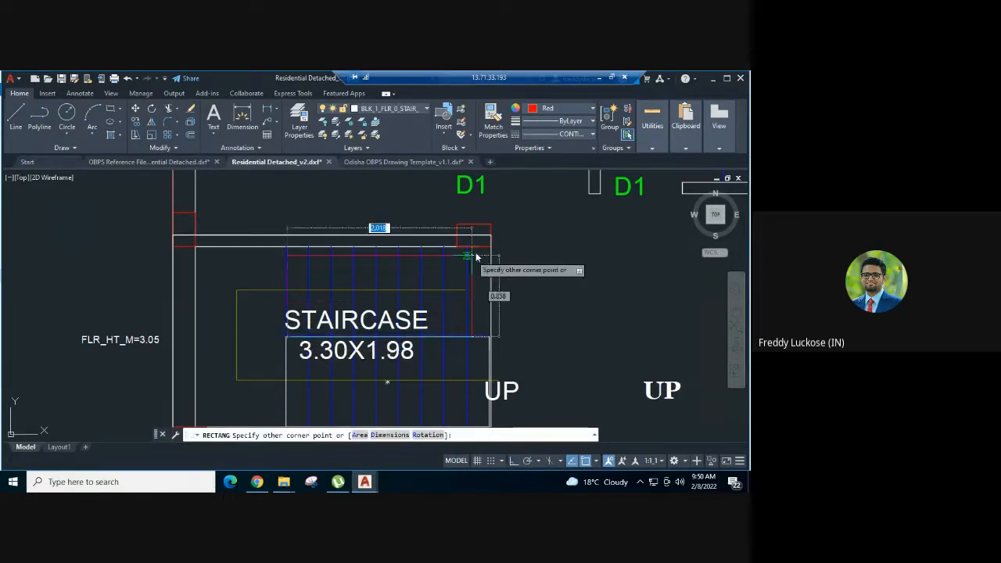
{"action": "scroll", "coordinate": [475, 252], "scroll_direction": "up", "scroll_amount": 4}
{"action": "left_click", "coordinate": [450, 237]}
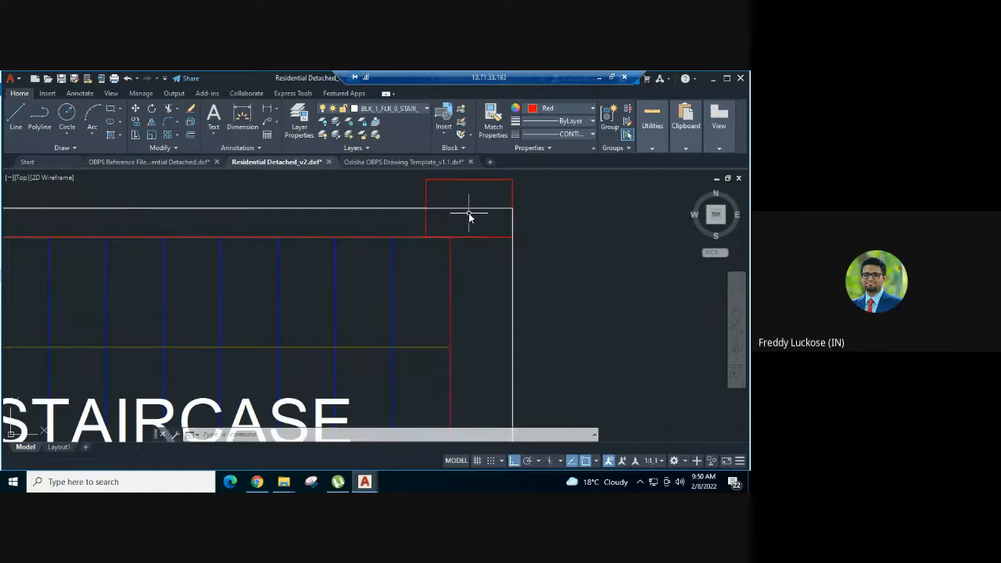
{"action": "scroll", "coordinate": [470, 217], "scroll_direction": "down", "scroll_amount": 4}
- Stretch the left edge of the upper flight rectangle outward to line up with the first riser
{"action": "left_click", "coordinate": [399, 222]}
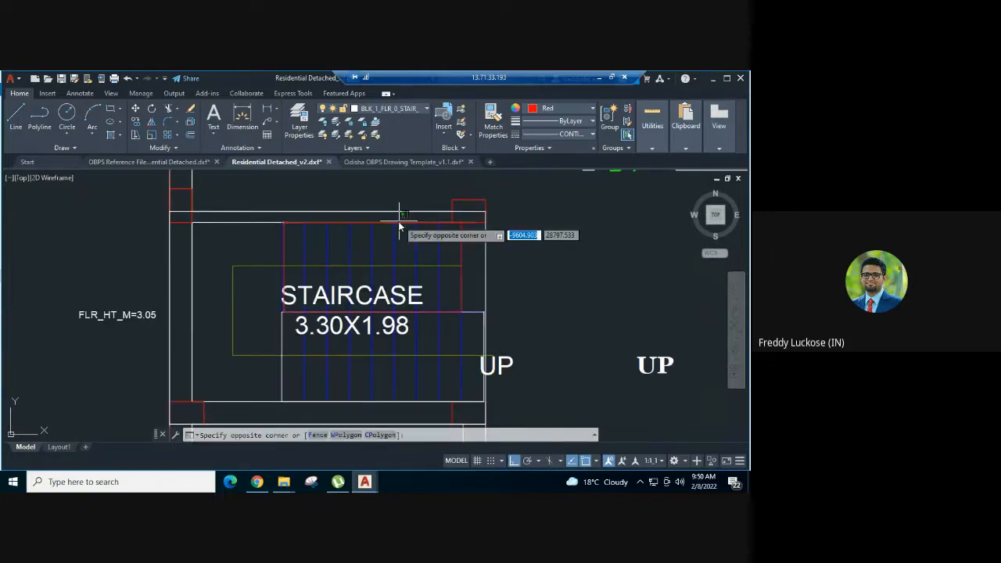
{"action": "key", "text": "Escape"}
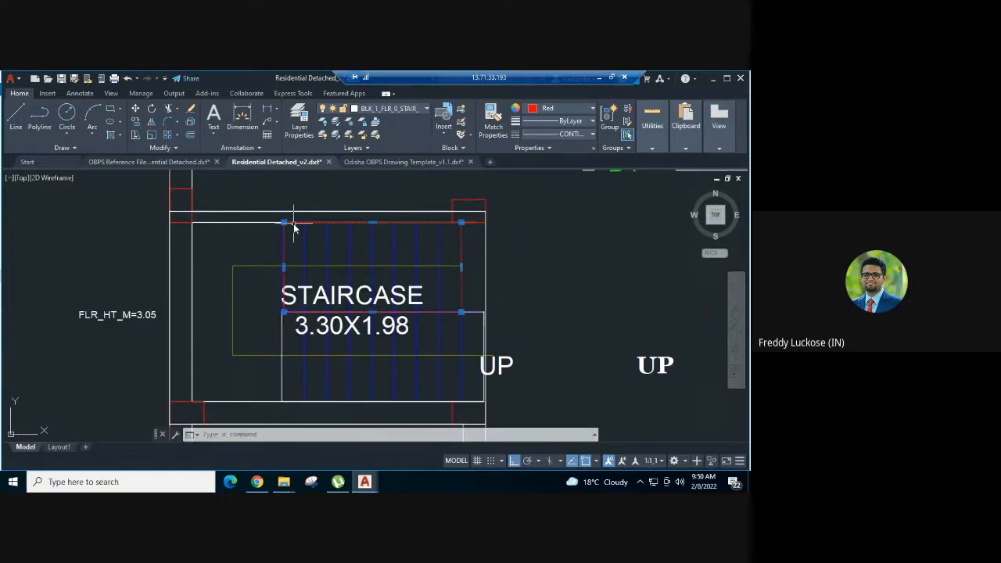
{"action": "scroll", "coordinate": [294, 227], "scroll_direction": "up", "scroll_amount": 5}
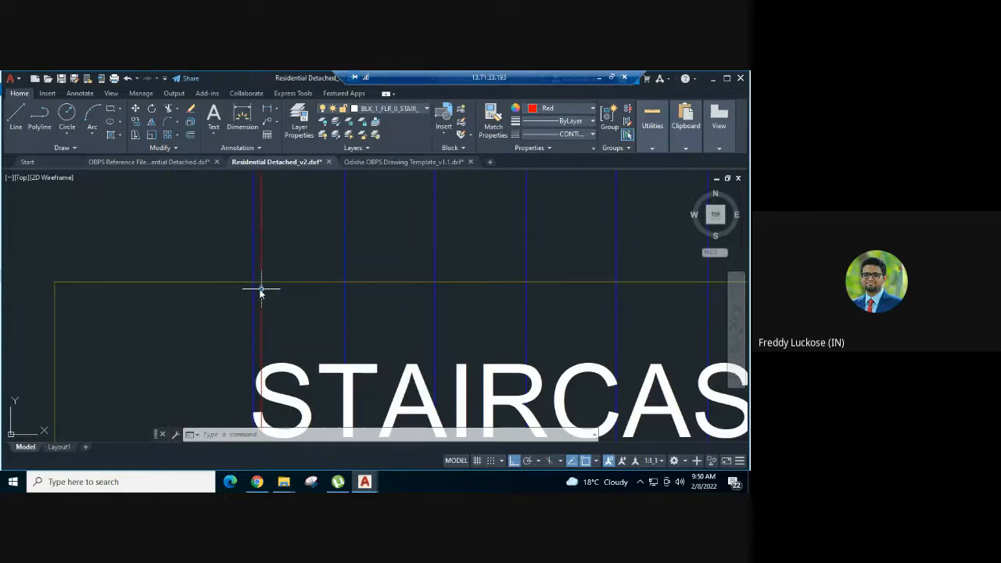
{"action": "left_click", "coordinate": [261, 291]}
{"action": "scroll", "coordinate": [318, 224], "scroll_direction": "down", "scroll_amount": 8}
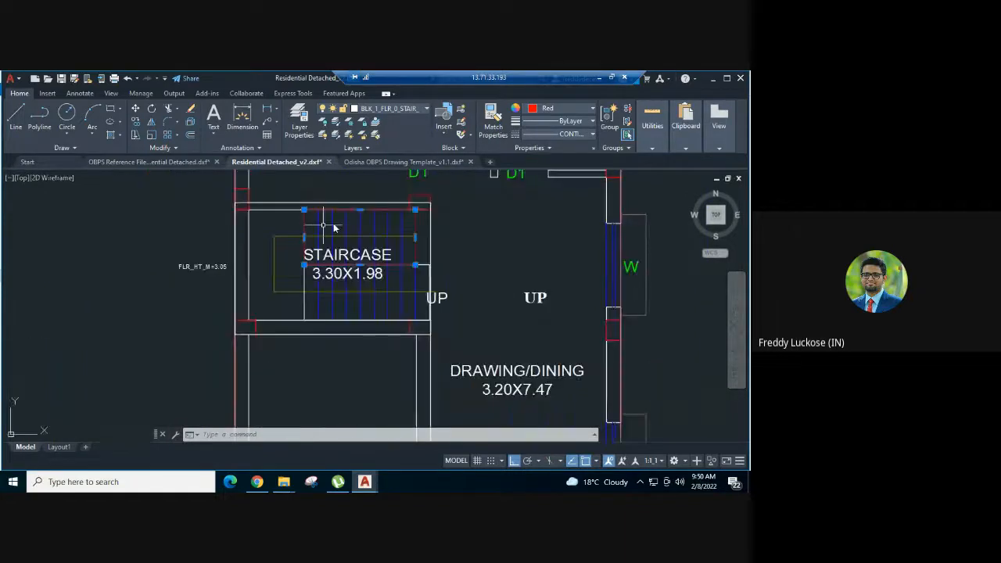
{"action": "scroll", "coordinate": [407, 212], "scroll_direction": "up", "scroll_amount": 2}
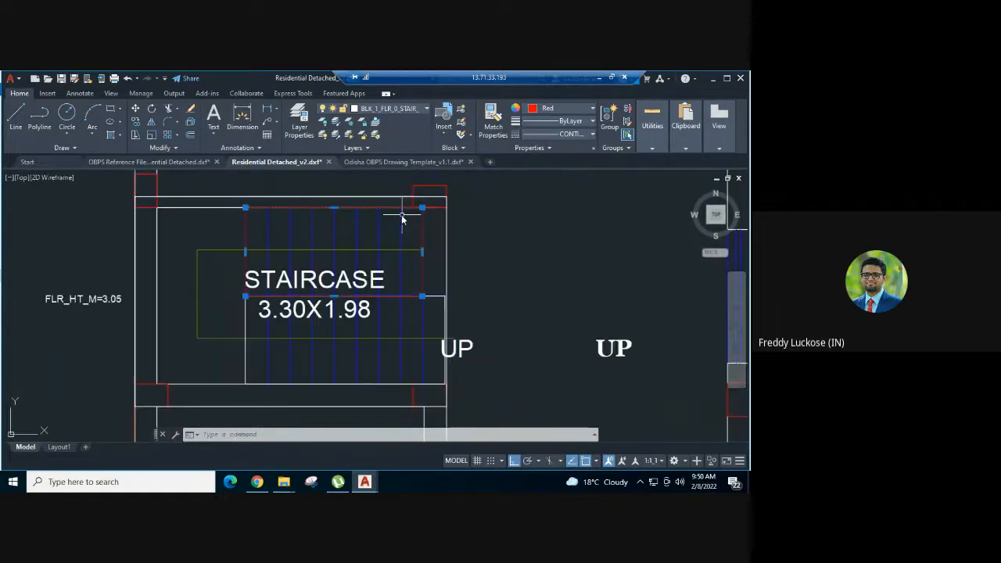
- Set the colour of the upper flight rectangle to White
{"action": "left_click", "coordinate": [560, 109]}
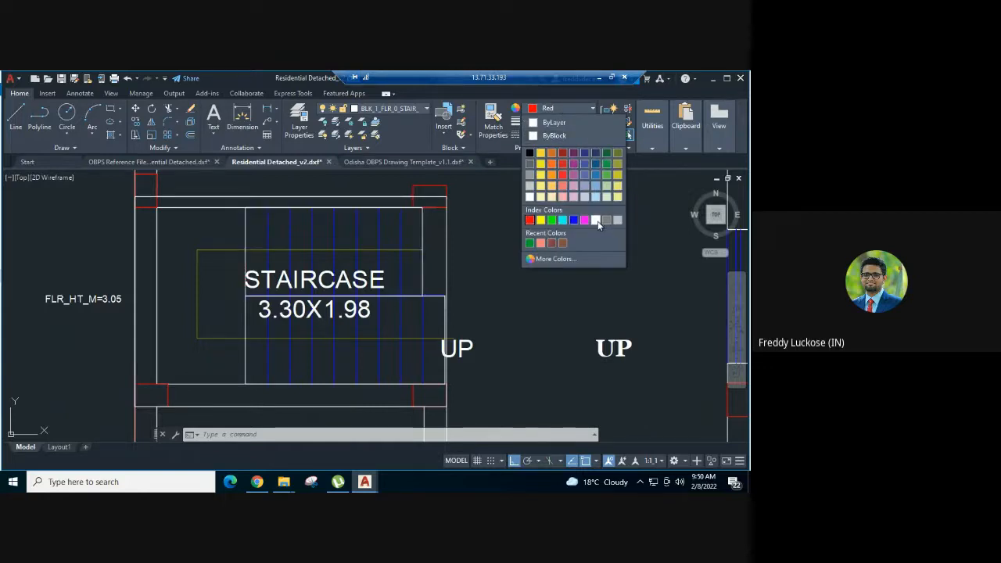
{"action": "left_click", "coordinate": [597, 222]}
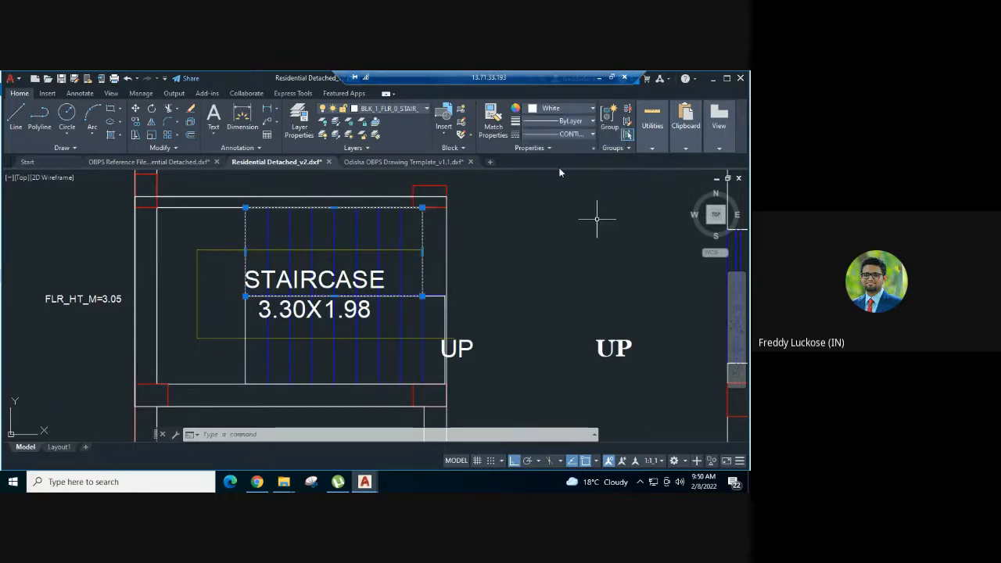
{"action": "key", "text": "Escape"}
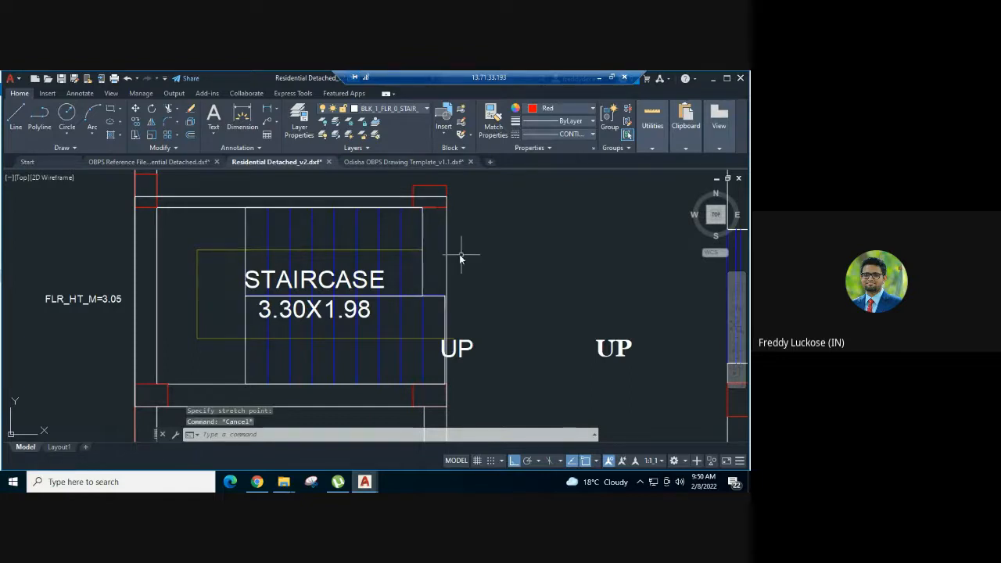
- Copy the first Staircase Riser sample line from the Odisha OBPS Drawing Template_v1.1 drawing
{"action": "scroll", "coordinate": [460, 258], "scroll_direction": "down", "scroll_amount": 2}
{"action": "middle_click_drag", "start_coordinate": [492, 232], "coordinate": [449, 277]}
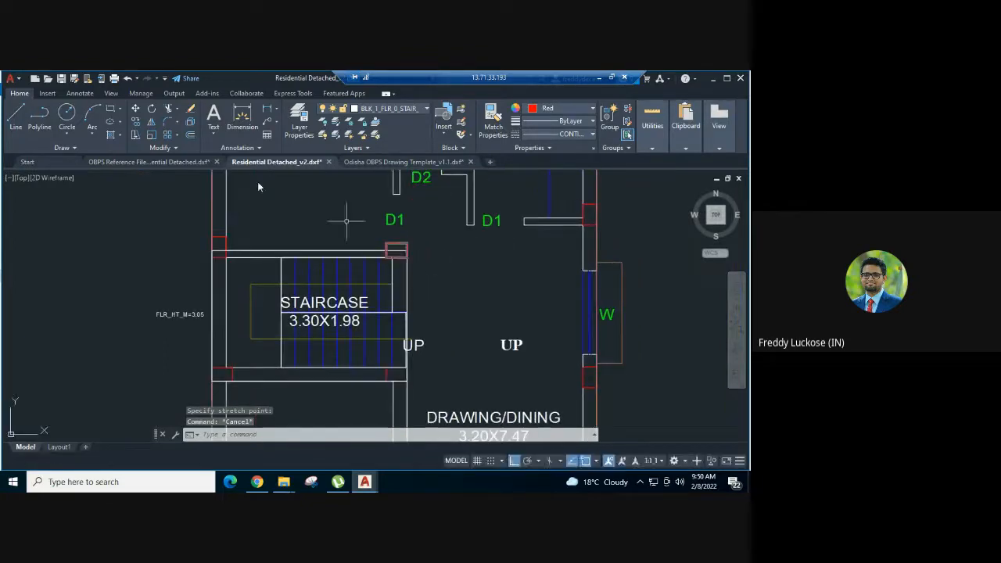
{"action": "left_click", "coordinate": [402, 162]}
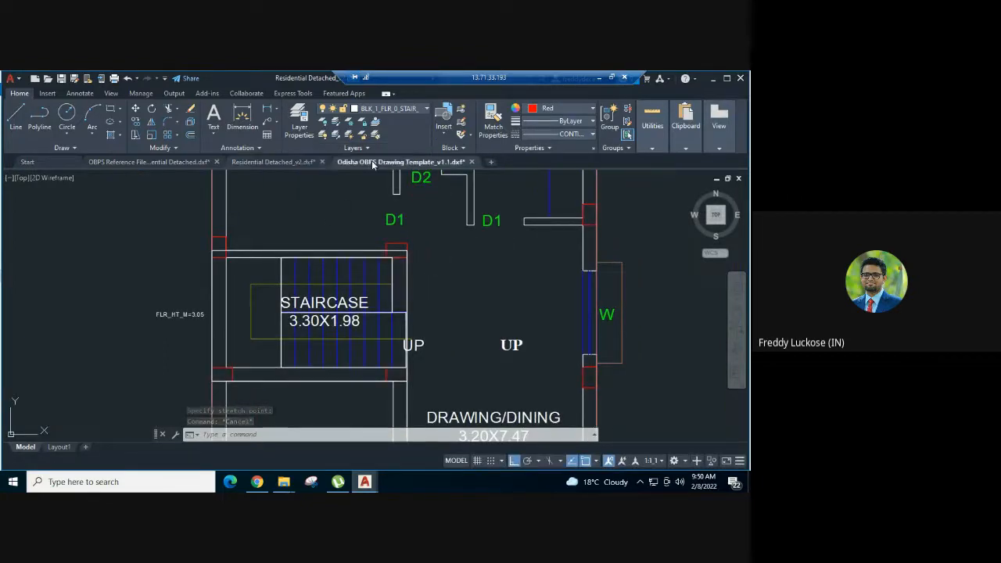
{"action": "middle_click_drag", "start_coordinate": [349, 255], "coordinate": [329, 240]}
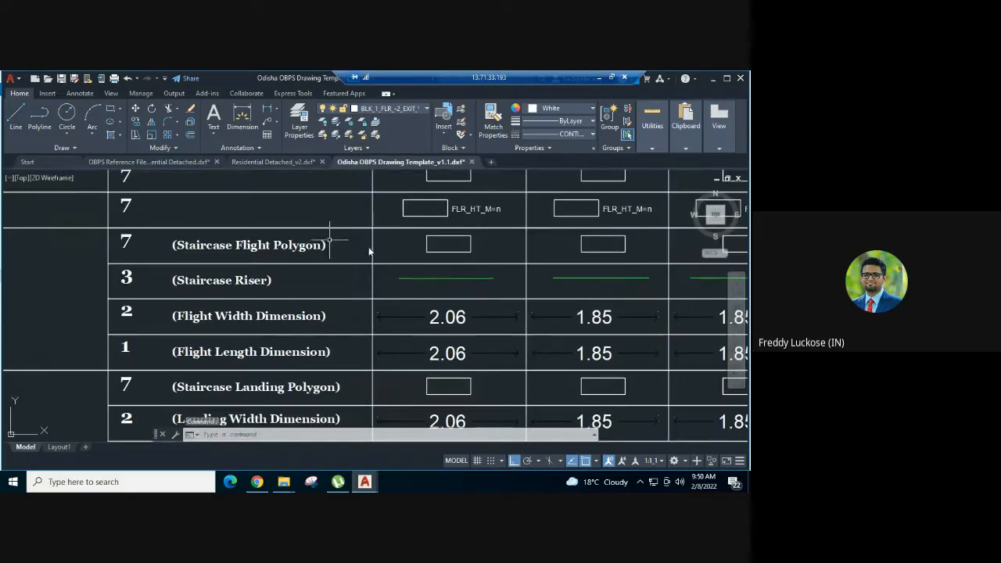
{"action": "left_click", "coordinate": [445, 278]}
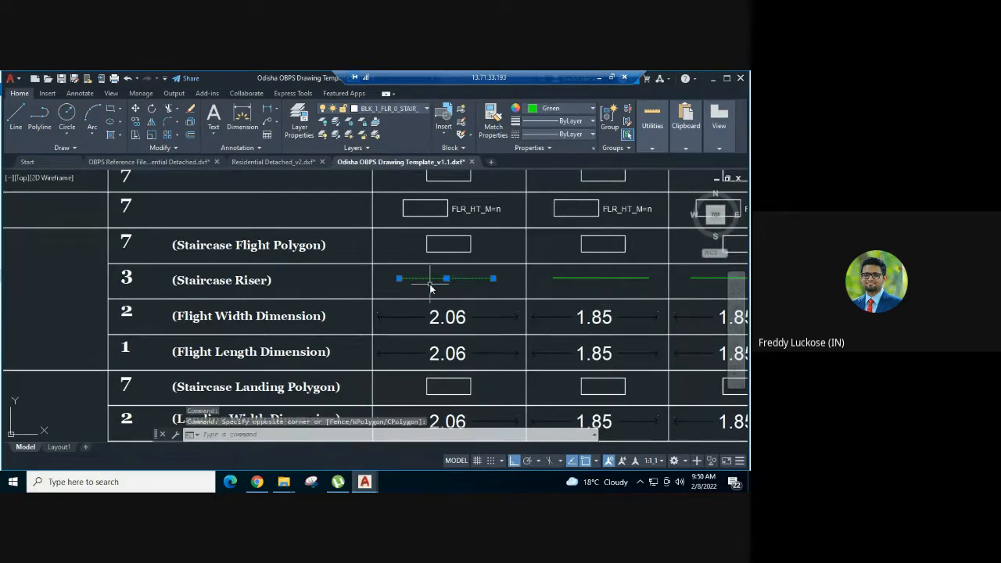
{"action": "key", "text": "ctrl+c"}
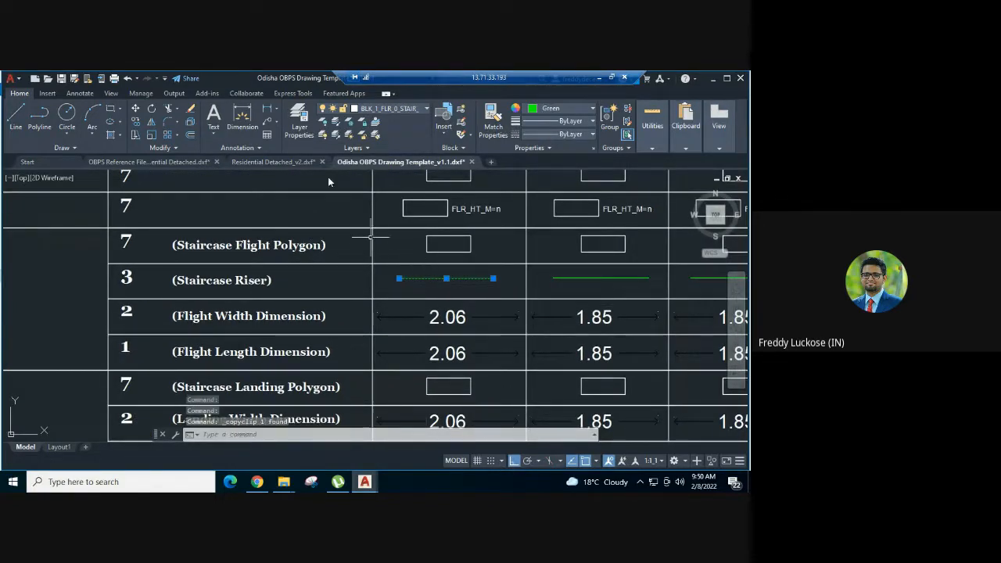
- Paste the riser sample line into Residential Detached_v2, outside the building beside the ground floor staircase, below the FLR_HT_M=3.05 text
{"action": "left_click", "coordinate": [280, 161]}
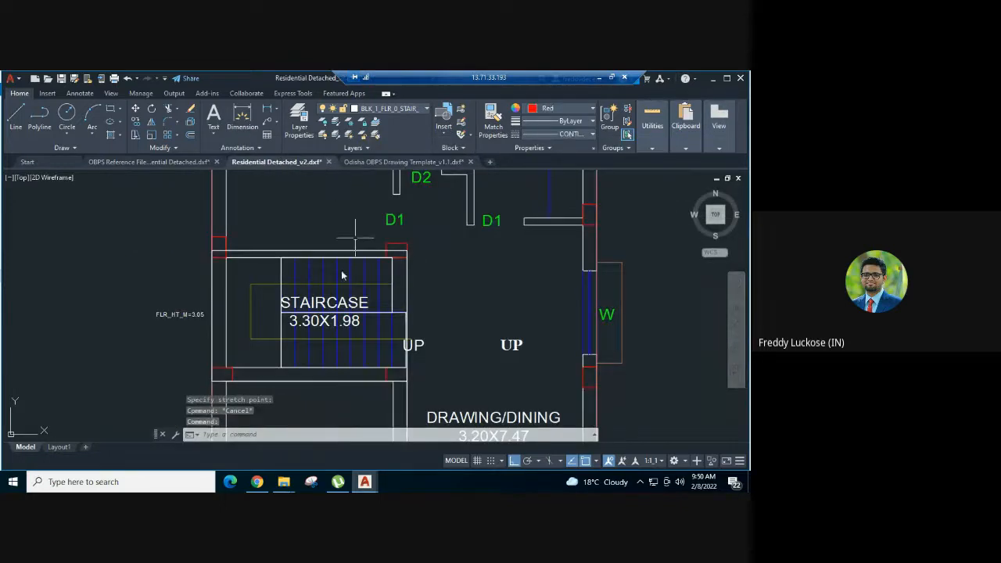
{"action": "middle_click_drag", "start_coordinate": [333, 286], "coordinate": [342, 257]}
{"action": "scroll", "coordinate": [230, 306], "scroll_direction": "up", "scroll_amount": 2}
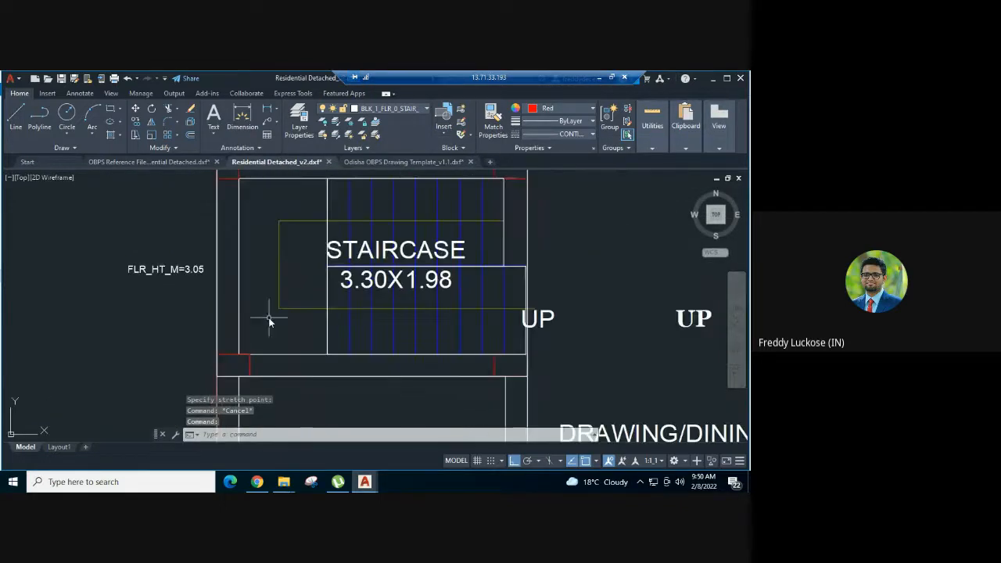
{"action": "key", "text": "ctrl+v"}
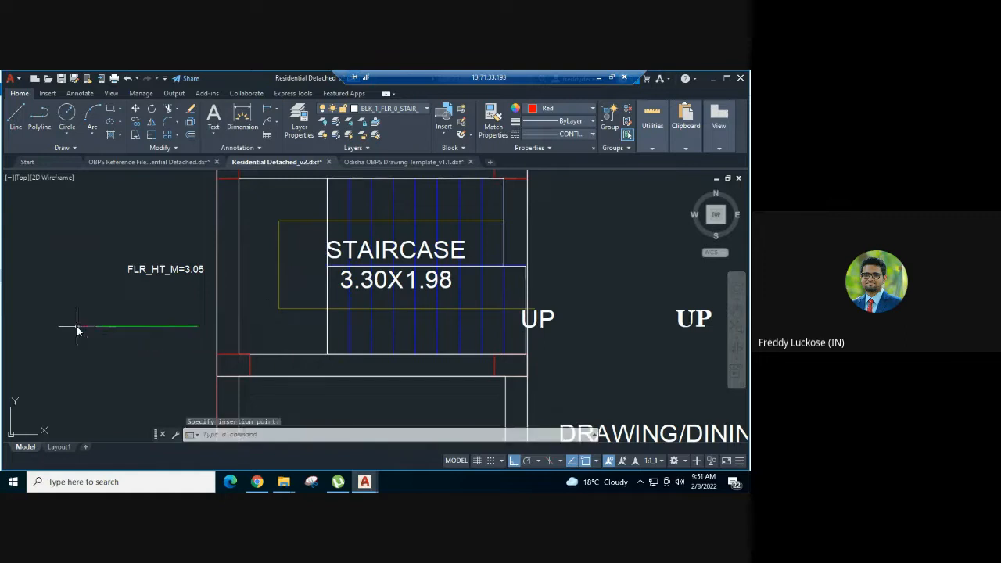
{"action": "middle_click_drag", "start_coordinate": [201, 319], "coordinate": [187, 305]}
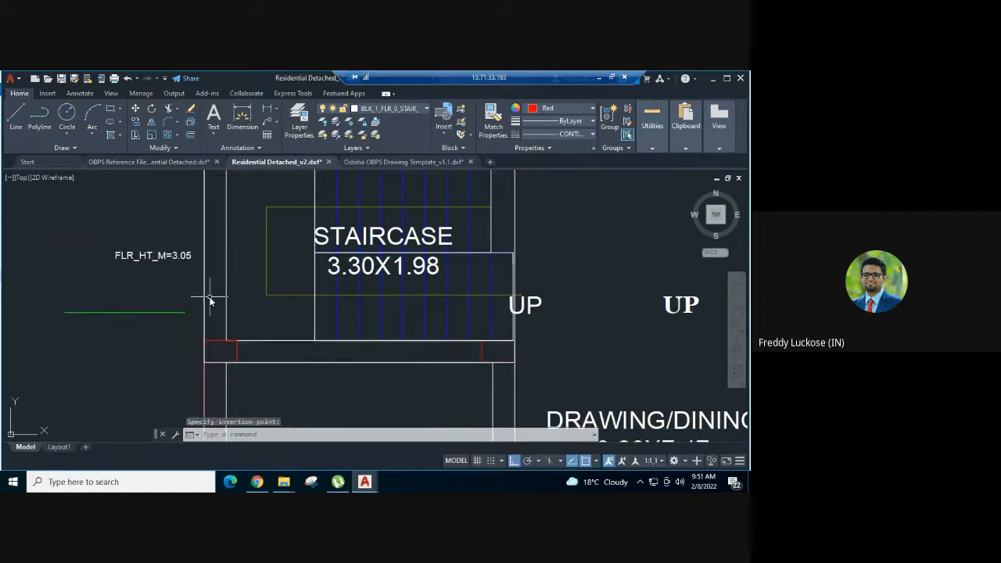
- Draw a riser line along the left edge of the lower flight rectangle, from its upper-left corner down to its lower-left corner
{"action": "key", "text": "Return"}
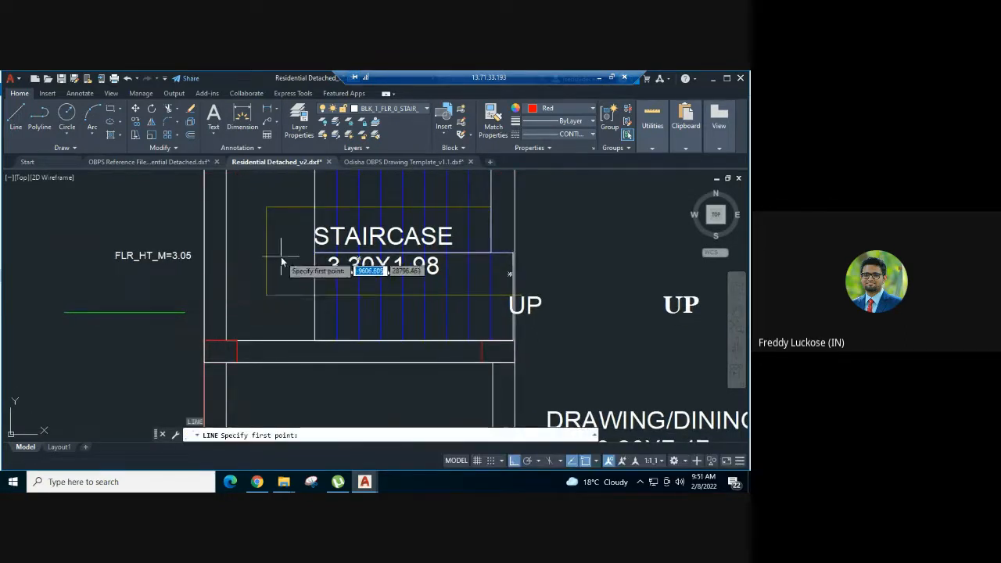
{"action": "scroll", "coordinate": [284, 257], "scroll_direction": "up", "scroll_amount": 4}
{"action": "scroll", "coordinate": [341, 252], "scroll_direction": "up", "scroll_amount": 3}
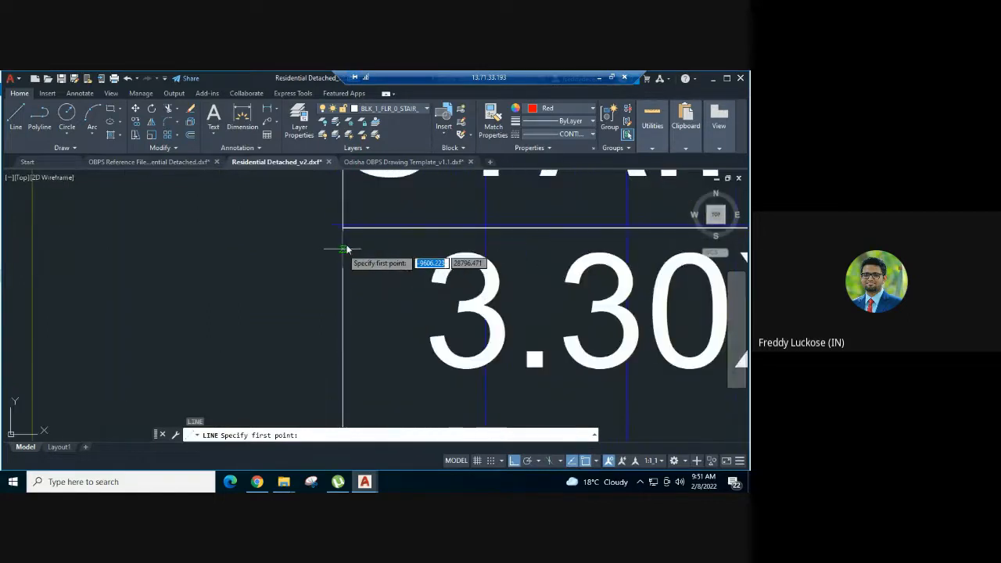
{"action": "left_click", "coordinate": [344, 228]}
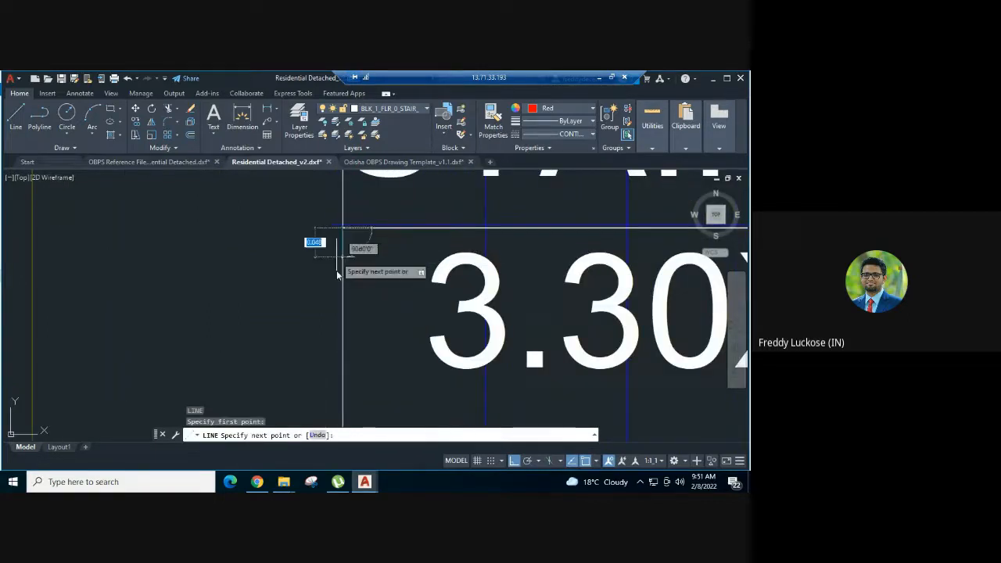
{"action": "scroll", "coordinate": [337, 270], "scroll_direction": "down", "scroll_amount": 3}
{"action": "scroll", "coordinate": [316, 210], "scroll_direction": "down", "scroll_amount": 2}
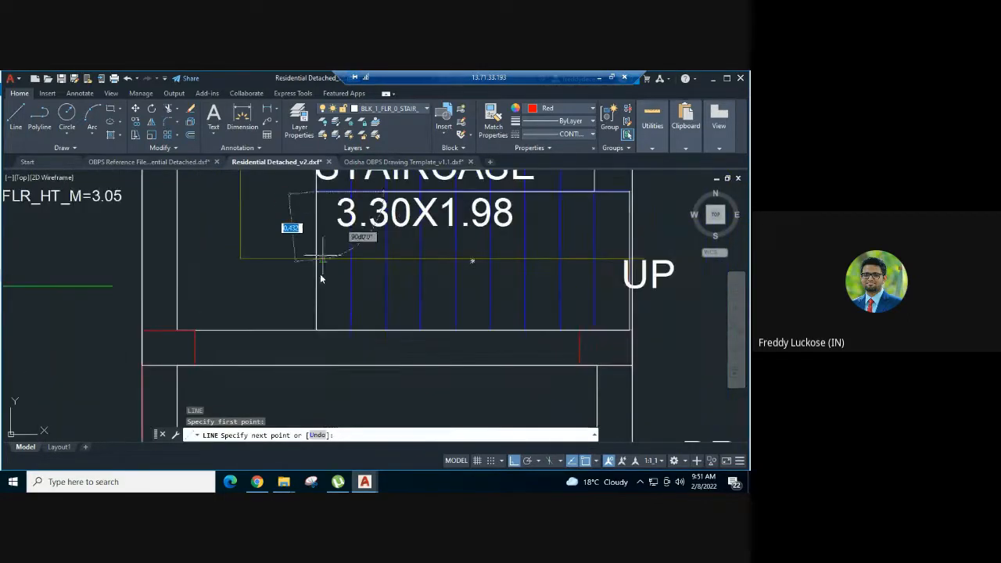
{"action": "left_click", "coordinate": [315, 330]}
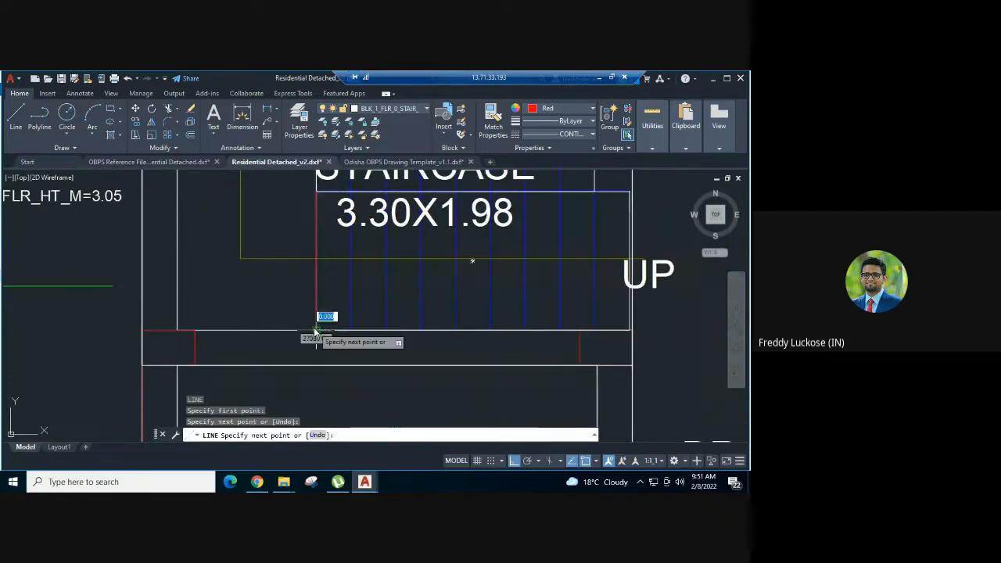
{"action": "key", "text": "Escape"}
- Stretch the lower edge of the upper flight rectangle up to the blue horizontal line between the two flights
{"action": "scroll", "coordinate": [344, 205], "scroll_direction": "up", "scroll_amount": 10}
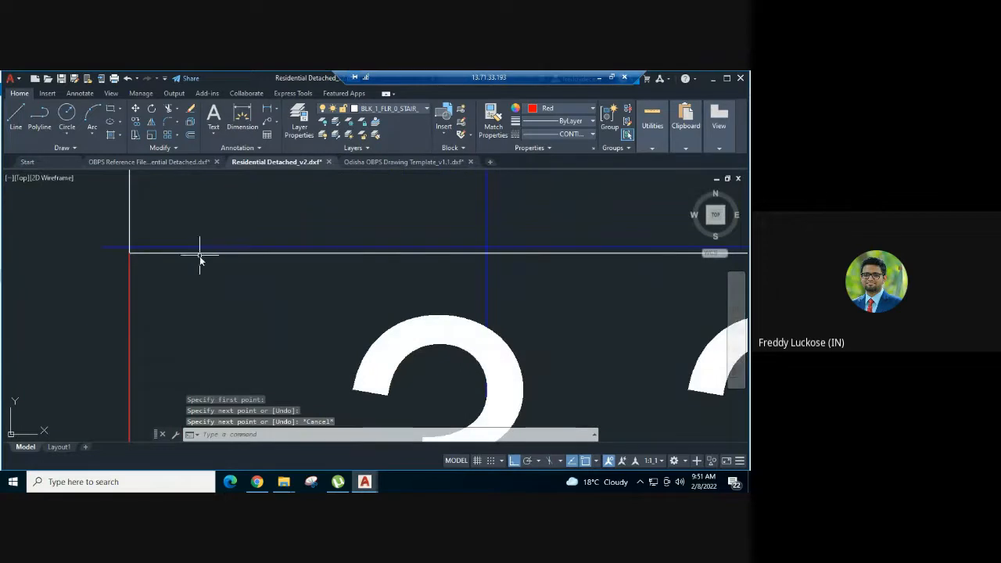
{"action": "left_click", "coordinate": [199, 255]}
{"action": "key", "text": "Escape"}
{"action": "left_click", "coordinate": [196, 255]}
{"action": "key", "text": "Escape"}
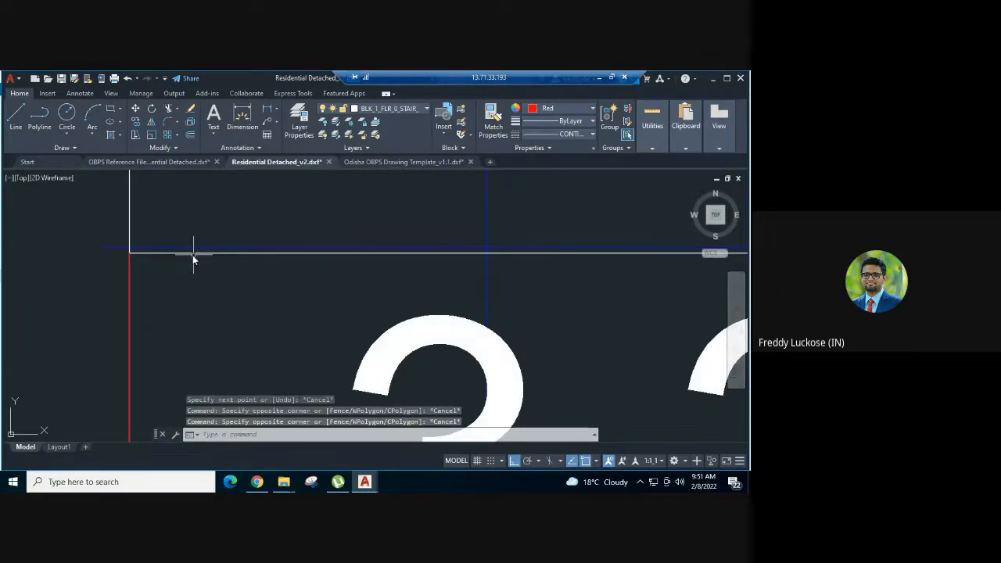
{"action": "left_click", "coordinate": [193, 254]}
{"action": "scroll", "coordinate": [184, 238], "scroll_direction": "down", "scroll_amount": 4}
{"action": "middle_click_drag", "start_coordinate": [541, 270], "coordinate": [65, 313]}
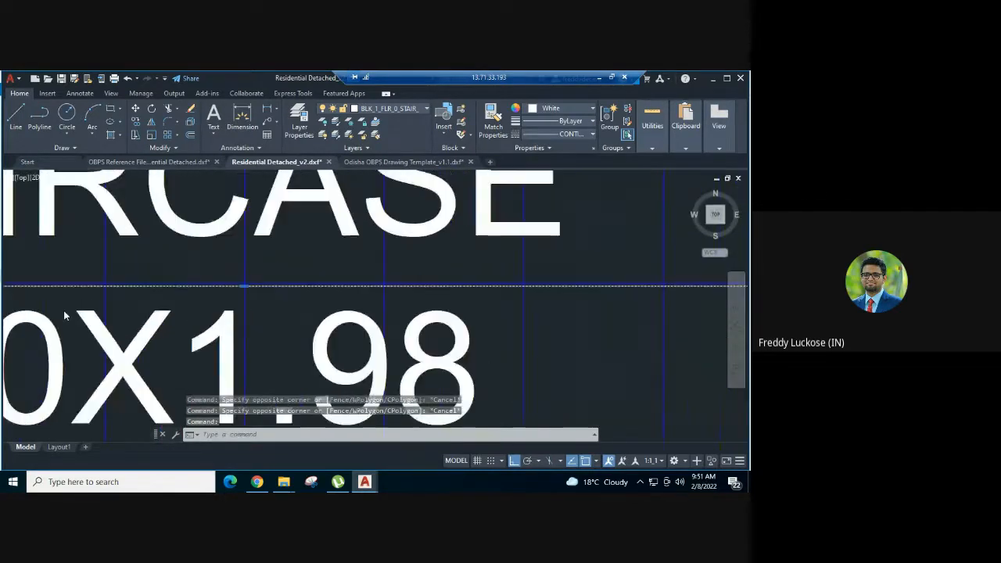
{"action": "scroll", "coordinate": [391, 305], "scroll_direction": "down", "scroll_amount": 6}
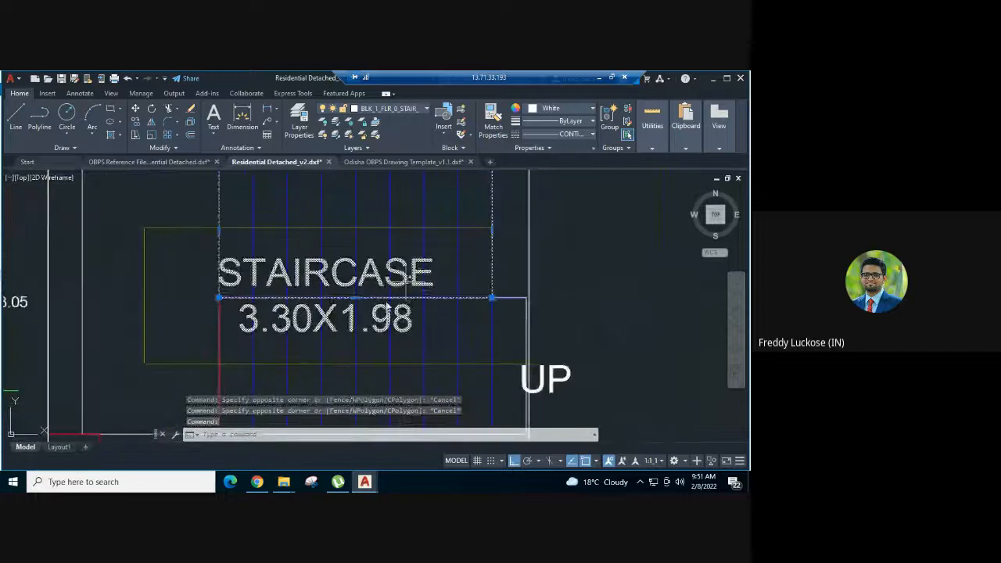
{"action": "scroll", "coordinate": [387, 296], "scroll_direction": "up", "scroll_amount": 5}
{"action": "scroll", "coordinate": [184, 290], "scroll_direction": "up", "scroll_amount": 3}
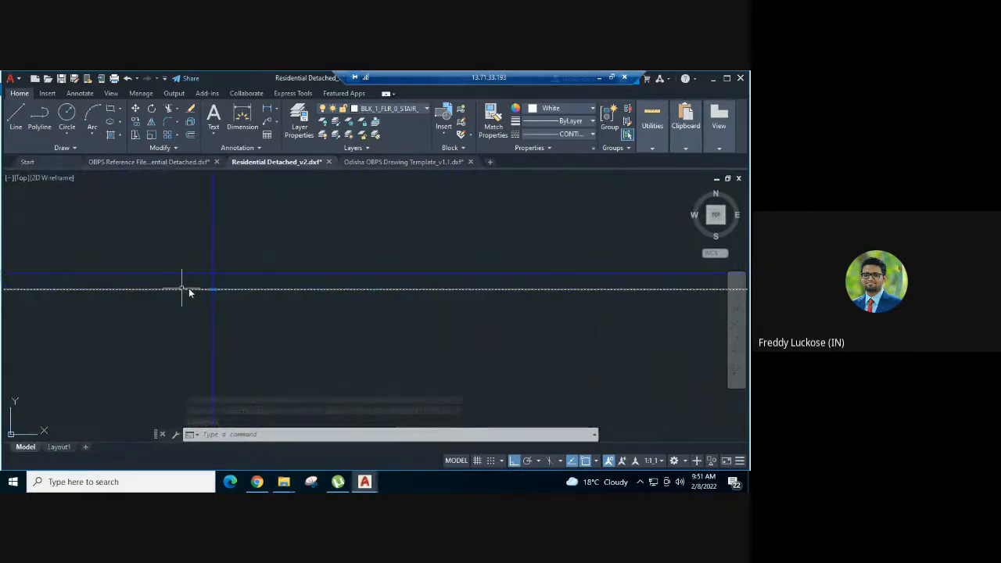
{"action": "left_click", "coordinate": [212, 289]}
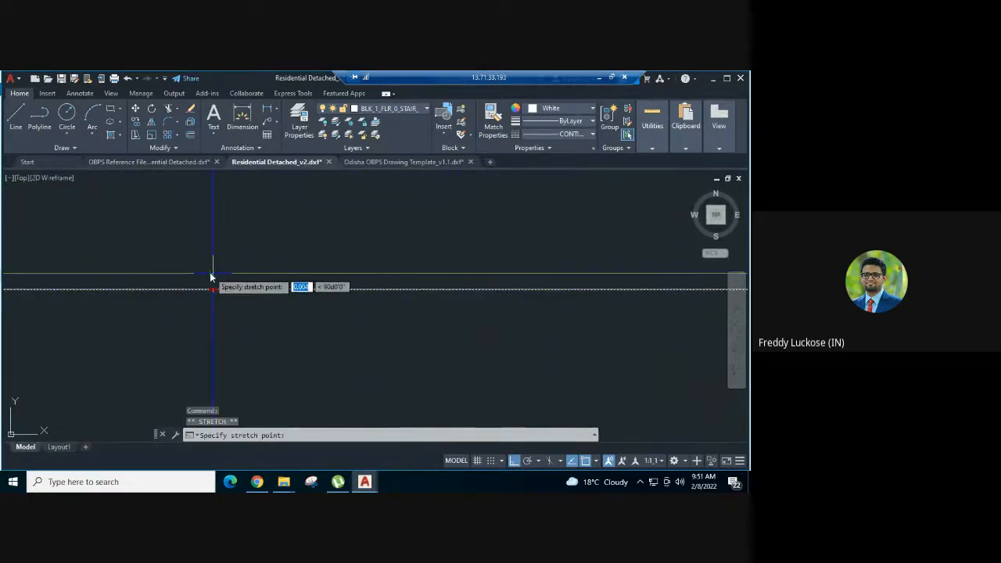
{"action": "left_click", "coordinate": [213, 274]}
{"action": "key", "text": "Escape"}
- Stretch the upper edge of the lower flight rectangle up to meet the upper flight rectangle's lower edge
{"action": "left_click", "coordinate": [257, 293]}
{"action": "left_click", "coordinate": [246, 284]}
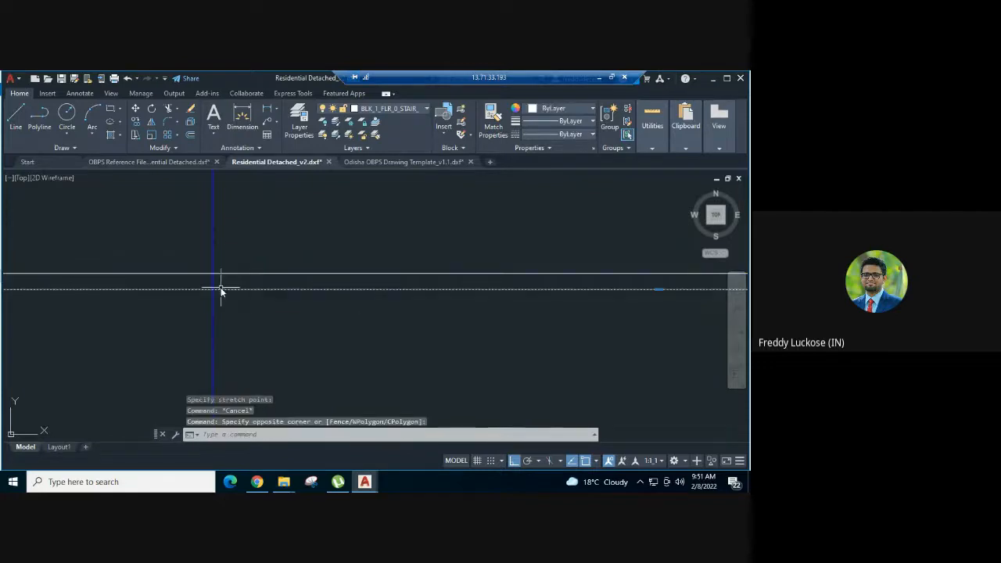
{"action": "scroll", "coordinate": [459, 305], "scroll_direction": "down", "scroll_amount": 2}
{"action": "scroll", "coordinate": [406, 286], "scroll_direction": "down", "scroll_amount": 1}
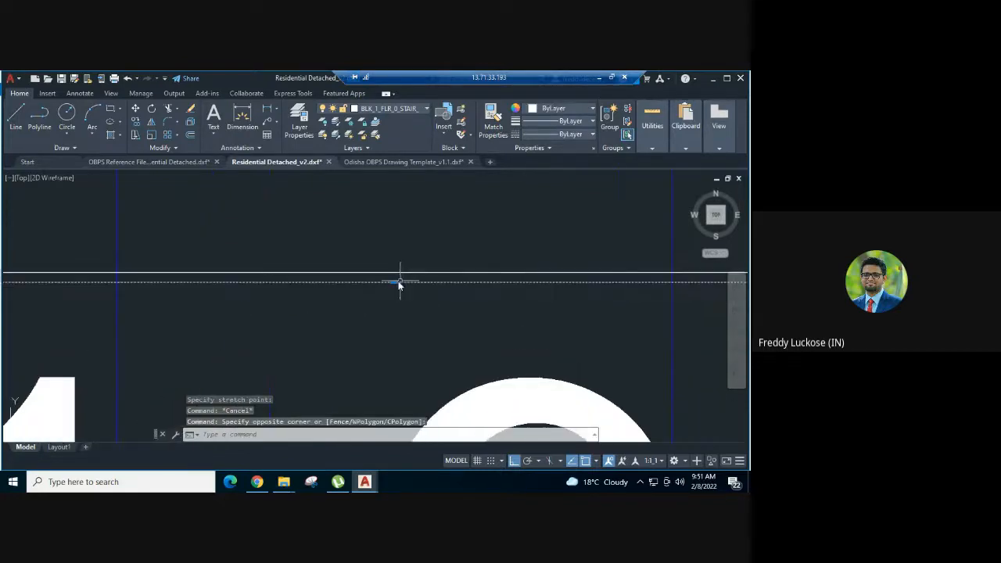
{"action": "left_click", "coordinate": [395, 281]}
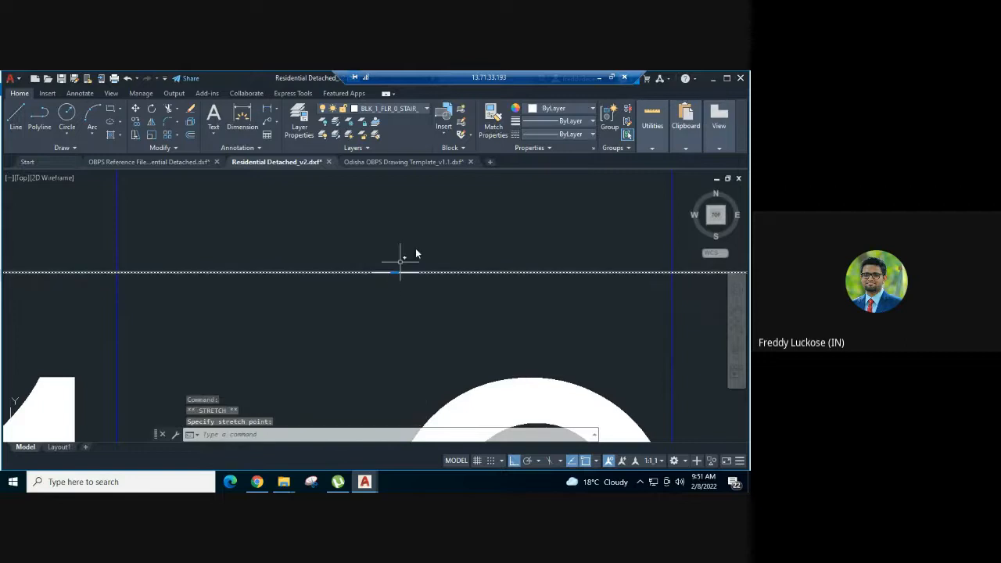
- Stretch the upper end of the red riser line up to the upper-left corner of the lower flight rectangle
{"action": "scroll", "coordinate": [470, 253], "scroll_direction": "up", "scroll_amount": 3}
{"action": "scroll", "coordinate": [498, 251], "scroll_direction": "down", "scroll_amount": 3}
{"action": "key", "text": "Escape"}
{"action": "scroll", "coordinate": [383, 261], "scroll_direction": "up", "scroll_amount": 3}
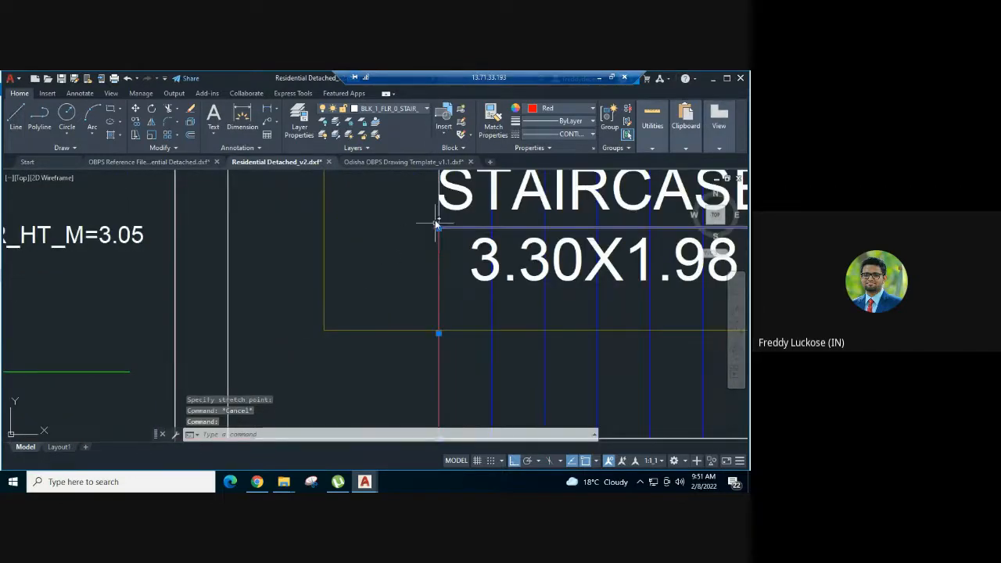
{"action": "scroll", "coordinate": [438, 248], "scroll_direction": "up", "scroll_amount": 5}
{"action": "scroll", "coordinate": [409, 272], "scroll_direction": "up", "scroll_amount": 2}
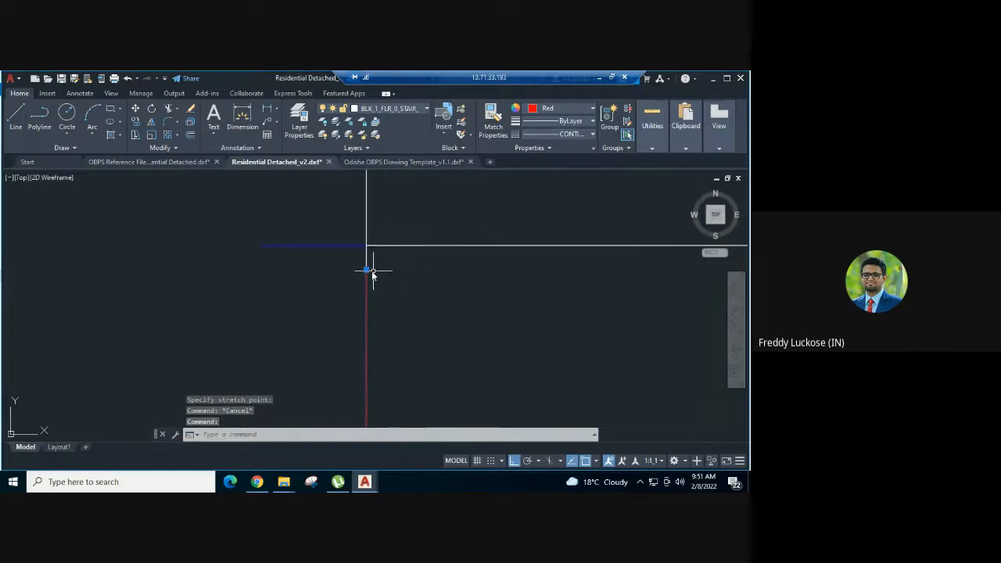
{"action": "left_click", "coordinate": [367, 246]}
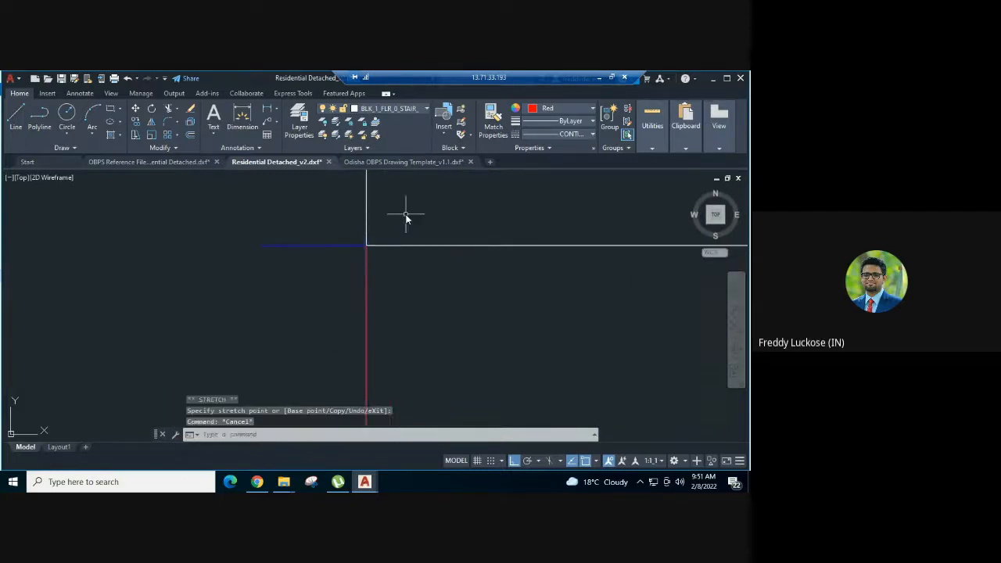
{"action": "scroll", "coordinate": [404, 215], "scroll_direction": "down", "scroll_amount": 2}
{"action": "scroll", "coordinate": [406, 218], "scroll_direction": "down", "scroll_amount": 6}
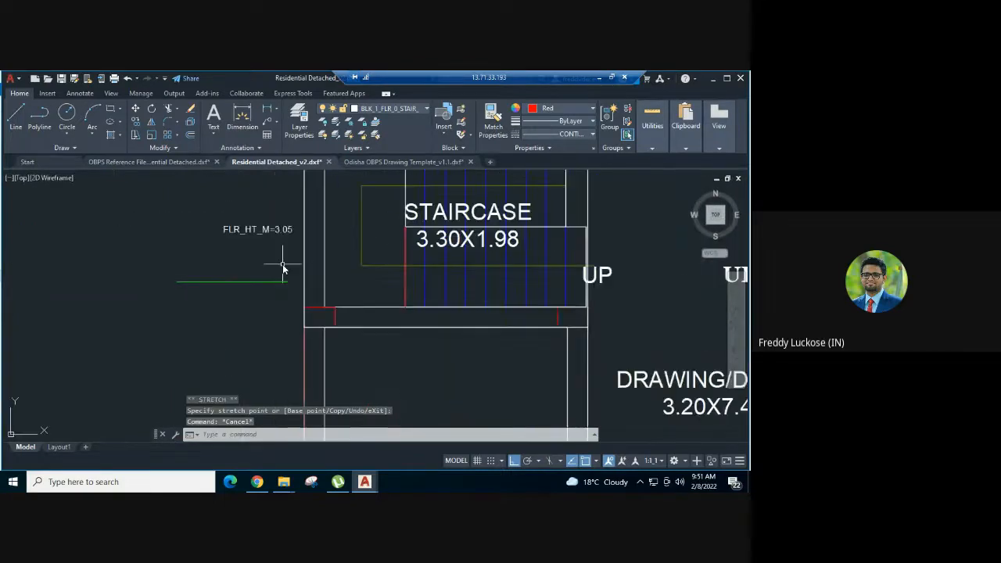
- Match the properties of the green riser sample line onto the red riser line at the lower flight's left edge
{"action": "type", "text": "a"}
{"action": "key", "text": "Return"}
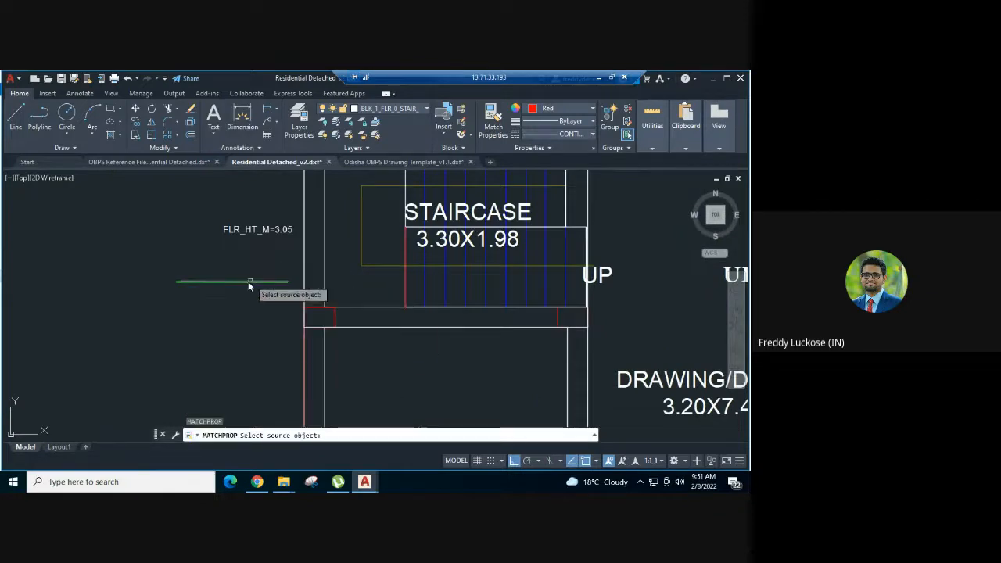
{"action": "left_click", "coordinate": [248, 280]}
{"action": "left_click", "coordinate": [406, 289]}
{"action": "key", "text": "Escape"}
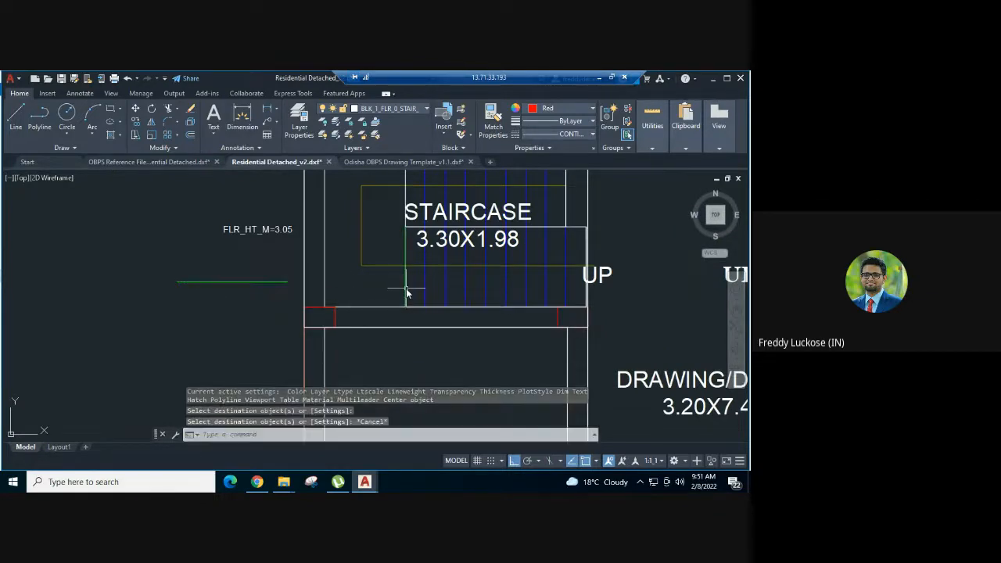
- Copy the green riser line from its lower endpoint onto each blue tread line of the lower flight and onto the flight's right edge
{"action": "left_click", "coordinate": [406, 292]}
{"action": "scroll", "coordinate": [460, 308], "scroll_direction": "up", "scroll_amount": 2}
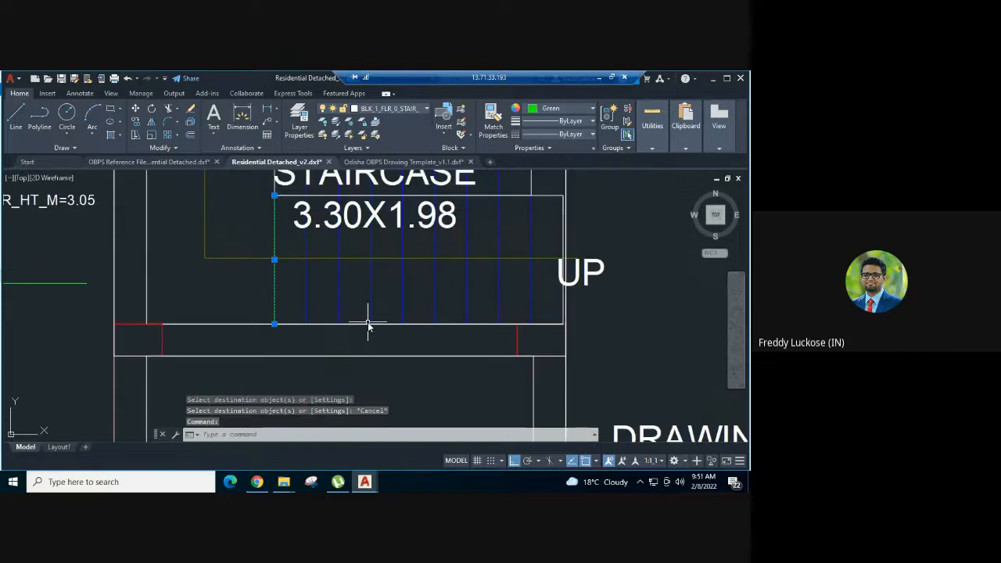
{"action": "type", "text": "co"}
{"action": "key", "text": "Return"}
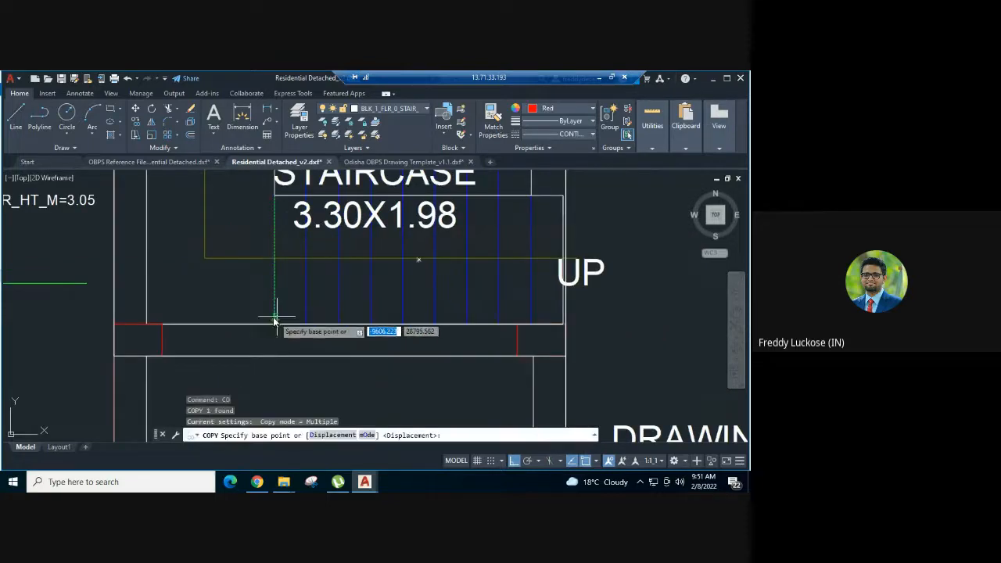
{"action": "left_click", "coordinate": [273, 323]}
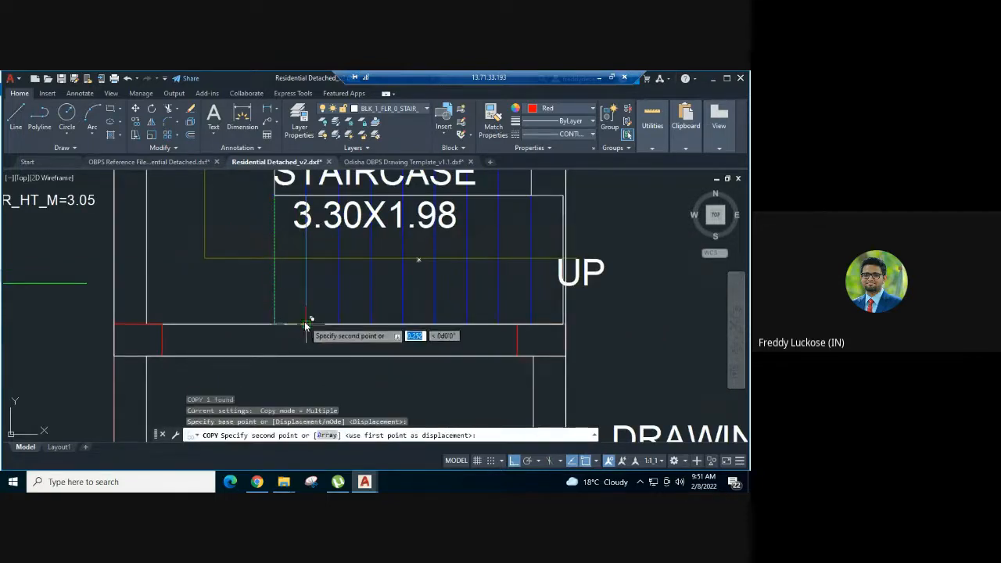
{"action": "left_click", "coordinate": [306, 323]}
{"action": "left_click", "coordinate": [339, 323]}
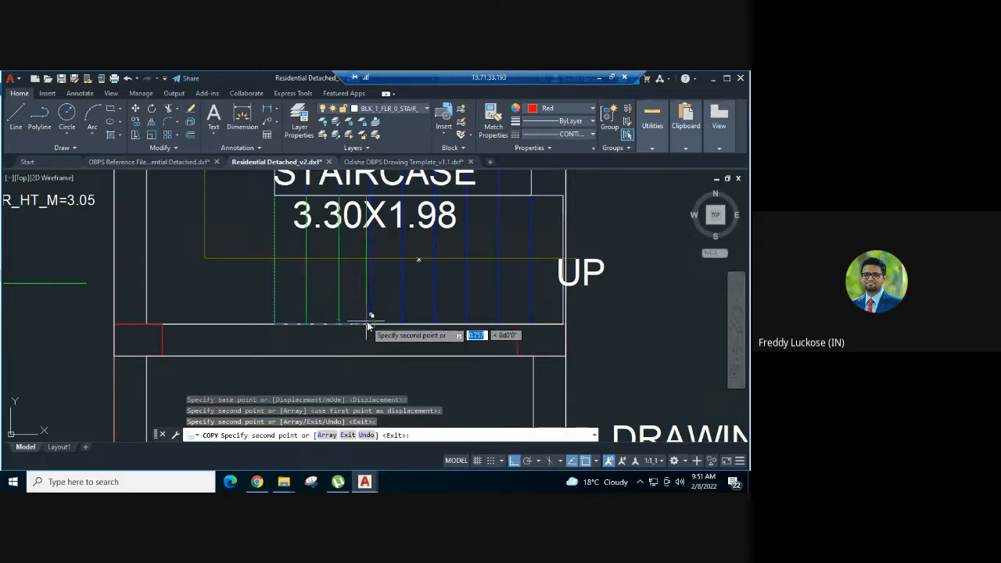
{"action": "left_click", "coordinate": [371, 324]}
{"action": "left_click", "coordinate": [403, 323]}
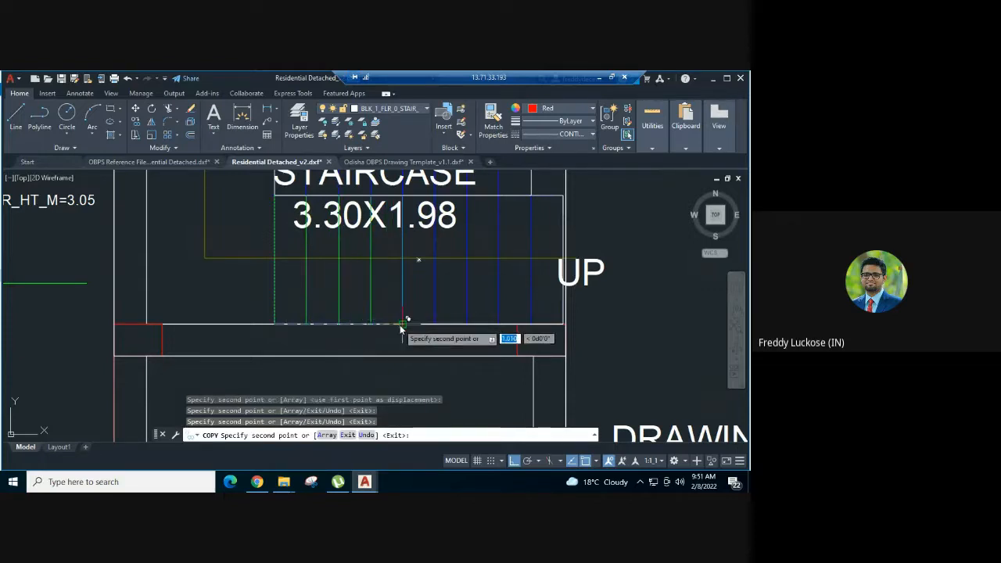
{"action": "left_click", "coordinate": [435, 323]}
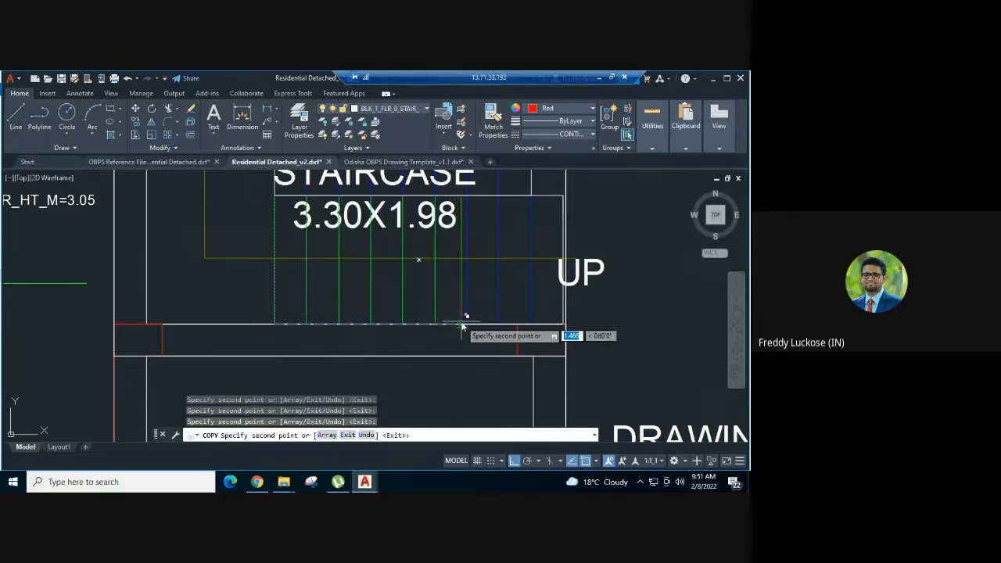
{"action": "left_click", "coordinate": [467, 323]}
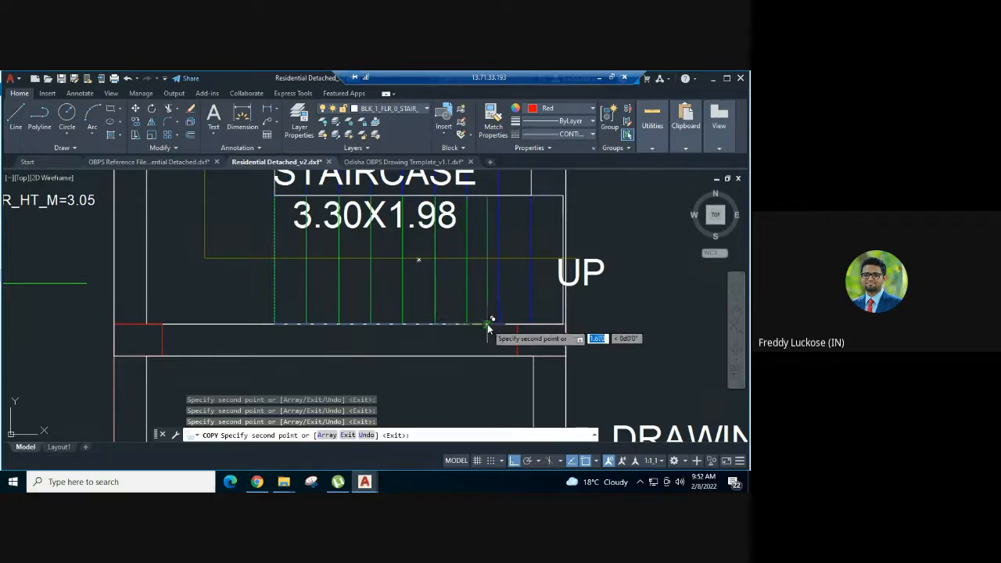
{"action": "left_click", "coordinate": [500, 323]}
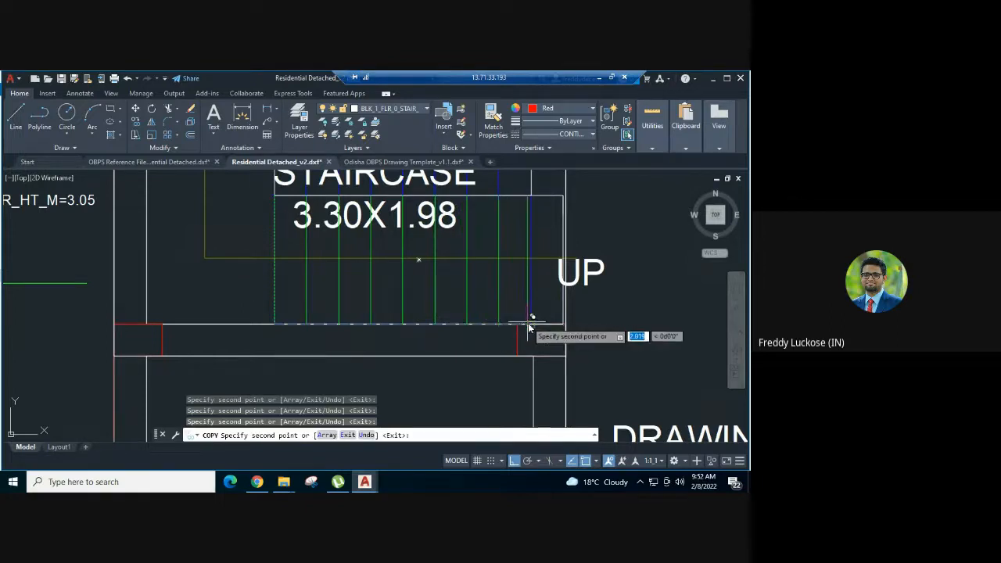
{"action": "scroll", "coordinate": [531, 327], "scroll_direction": "up", "scroll_amount": 4}
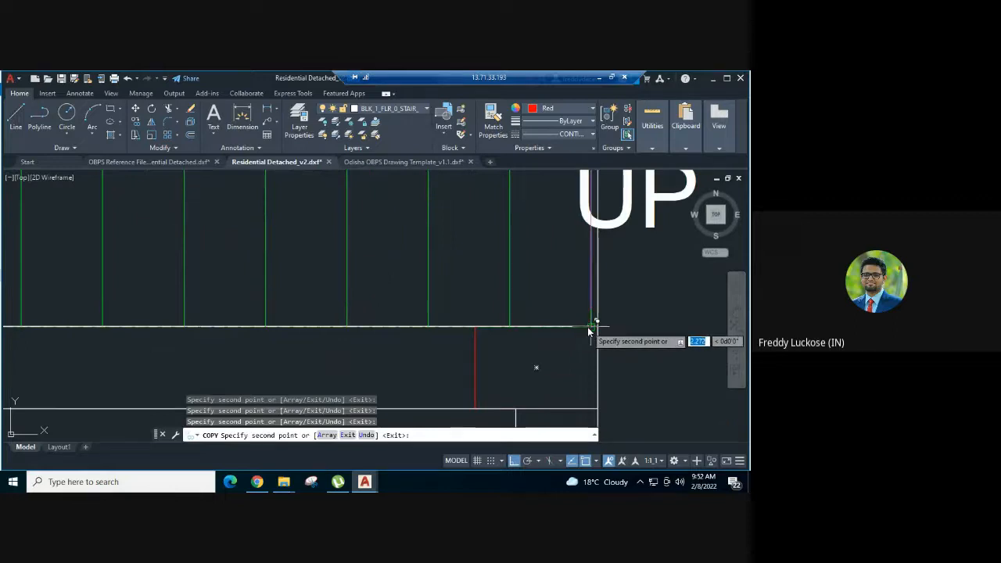
{"action": "scroll", "coordinate": [585, 333], "scroll_direction": "down", "scroll_amount": 5}
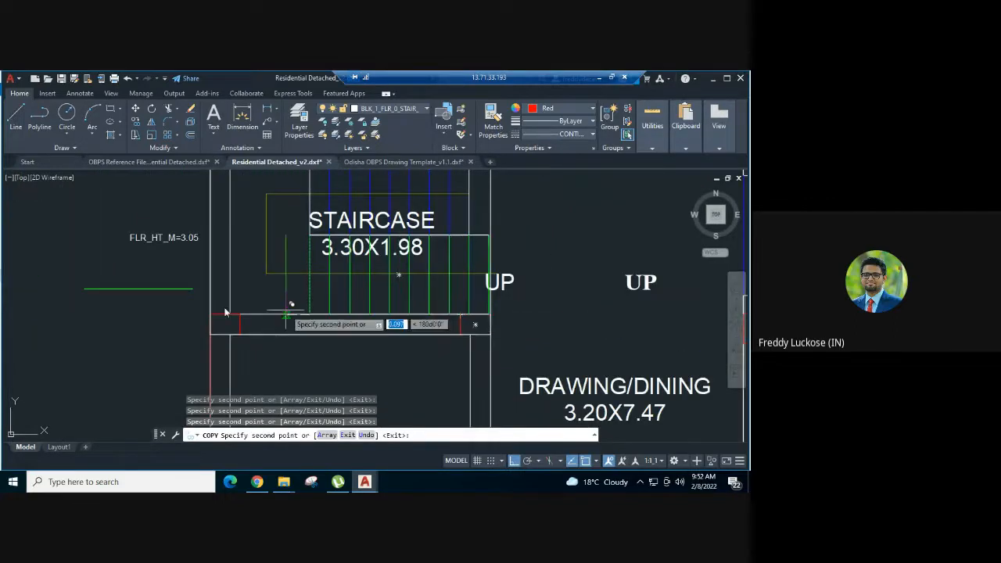
{"action": "key", "text": "Escape"}
- Delete the green riser sample line outside the building below the FLR_HT_M=3.05 text
{"action": "left_click_drag", "start_coordinate": [154, 297], "coordinate": [143, 279]}
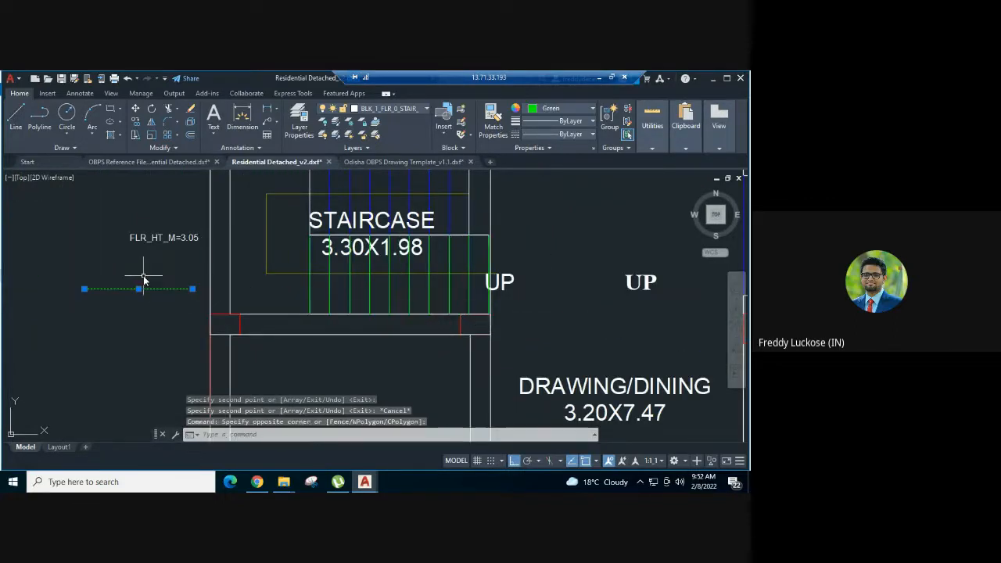
{"action": "key", "text": "Delete"}
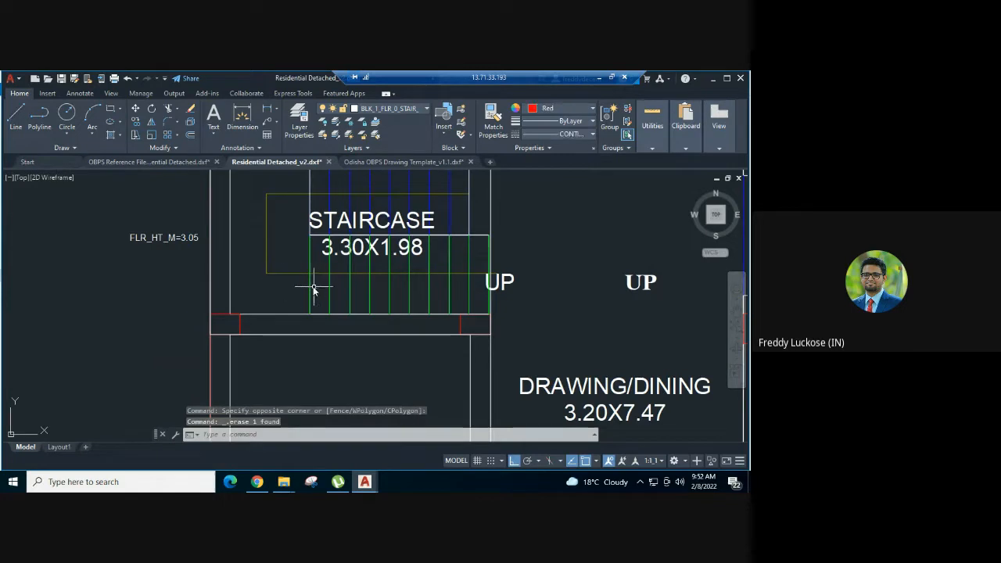
- Select the two leftmost green riser lines of the lower flight and open the choice of layers for them
{"action": "left_click", "coordinate": [310, 285]}
{"action": "left_click", "coordinate": [332, 282]}
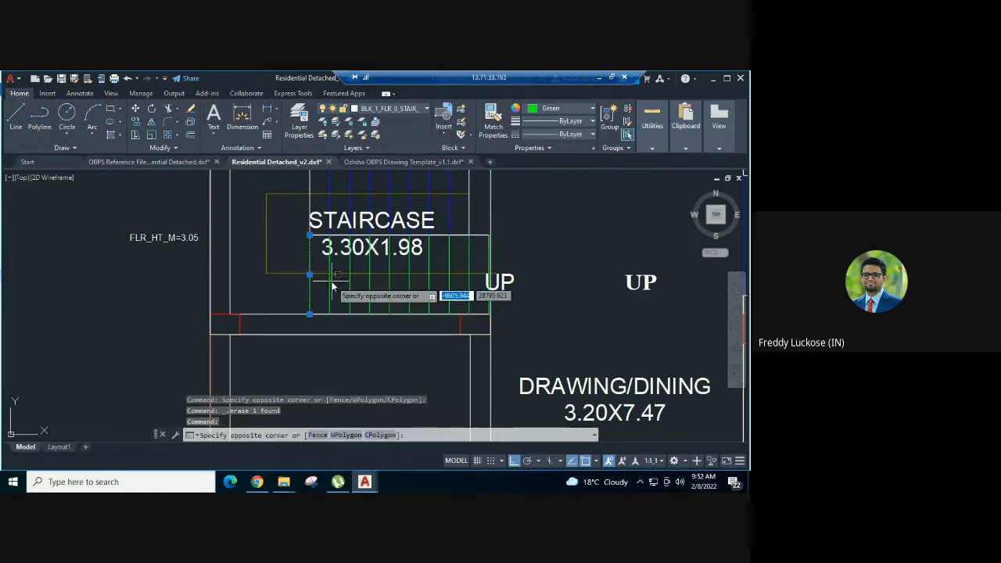
{"action": "left_click", "coordinate": [330, 281]}
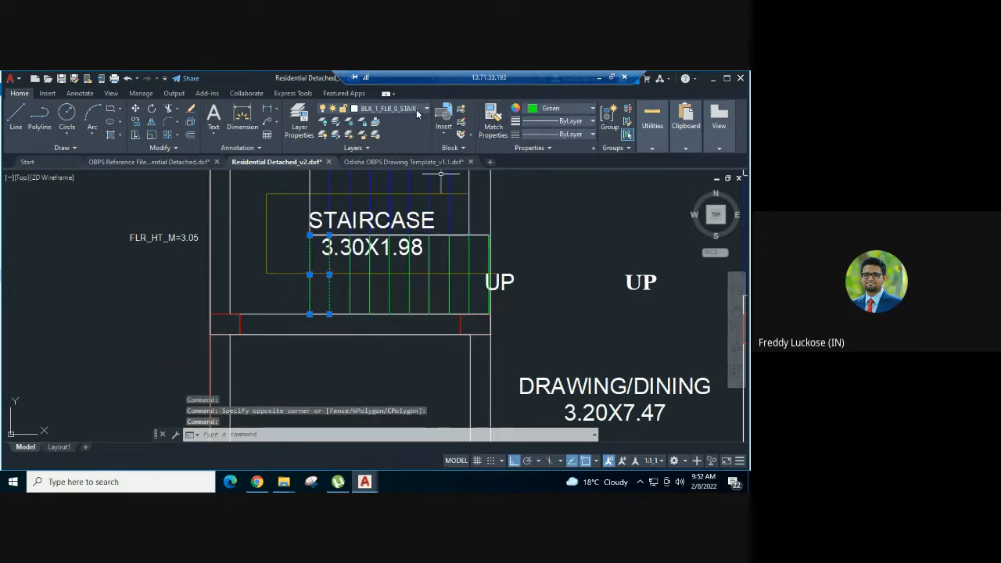
{"action": "left_click", "coordinate": [415, 109]}
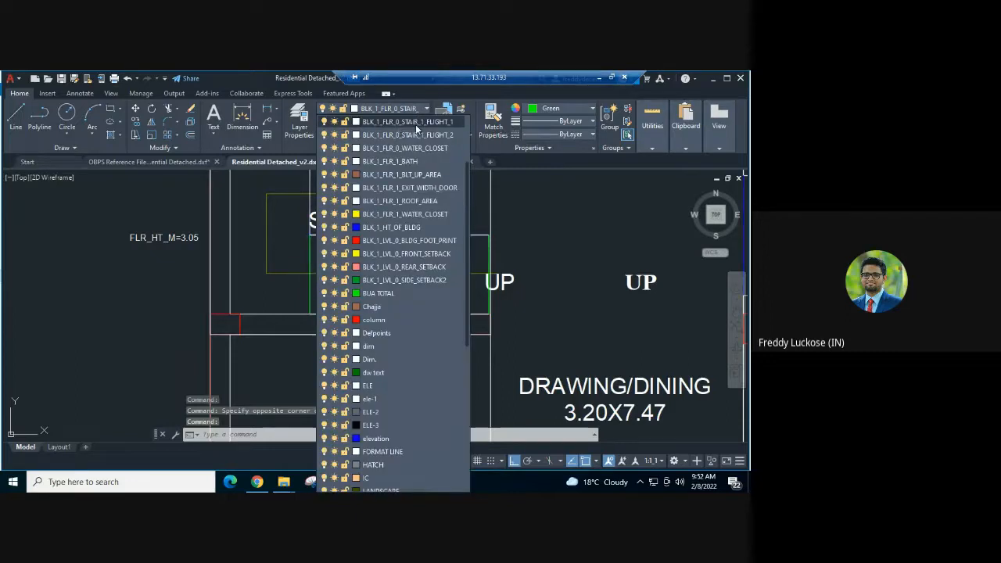
{"action": "left_click", "coordinate": [576, 110]}
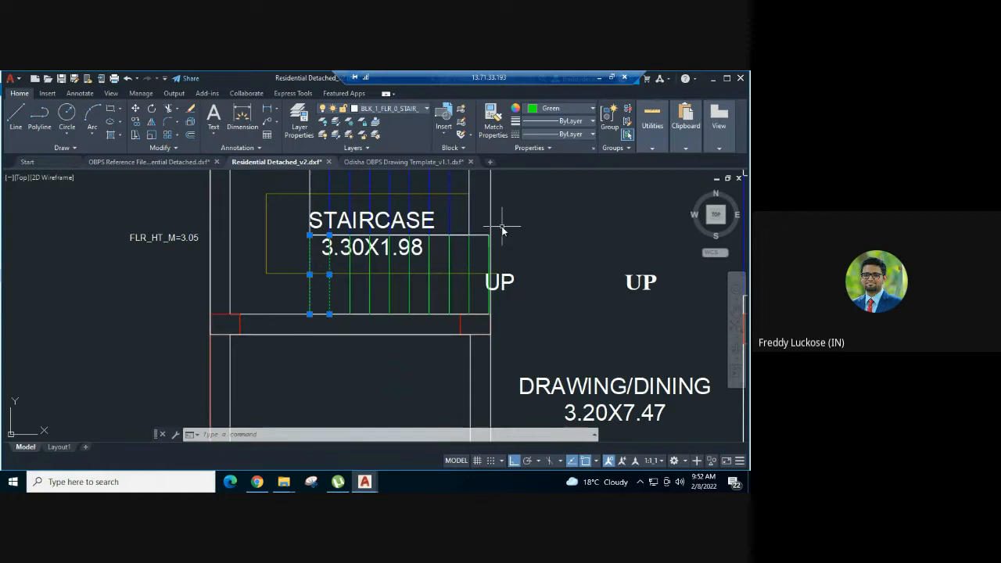
{"action": "middle_click_drag", "start_coordinate": [541, 201], "coordinate": [543, 241]}
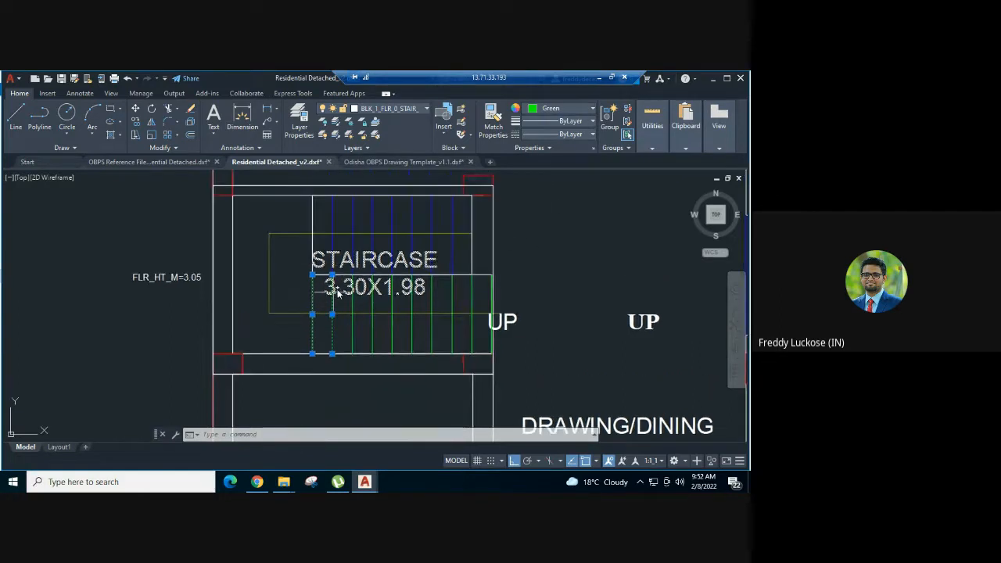
{"action": "key", "text": "Escape"}
- Draw a line along the upper flight's left edge, from its upper corner down to its lower corner
{"action": "scroll", "coordinate": [331, 223], "scroll_direction": "up", "scroll_amount": 3}
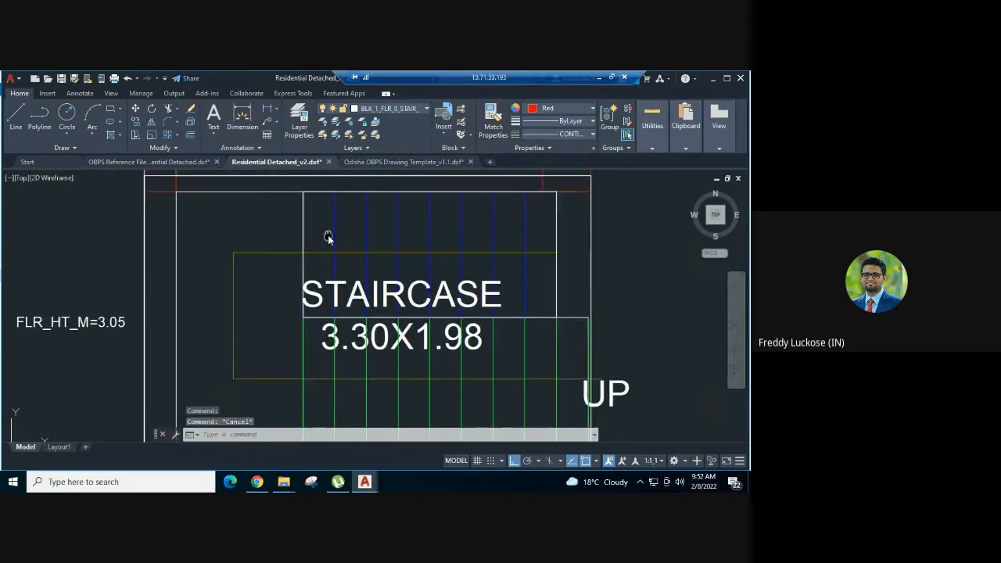
{"action": "key", "text": "Escape"}
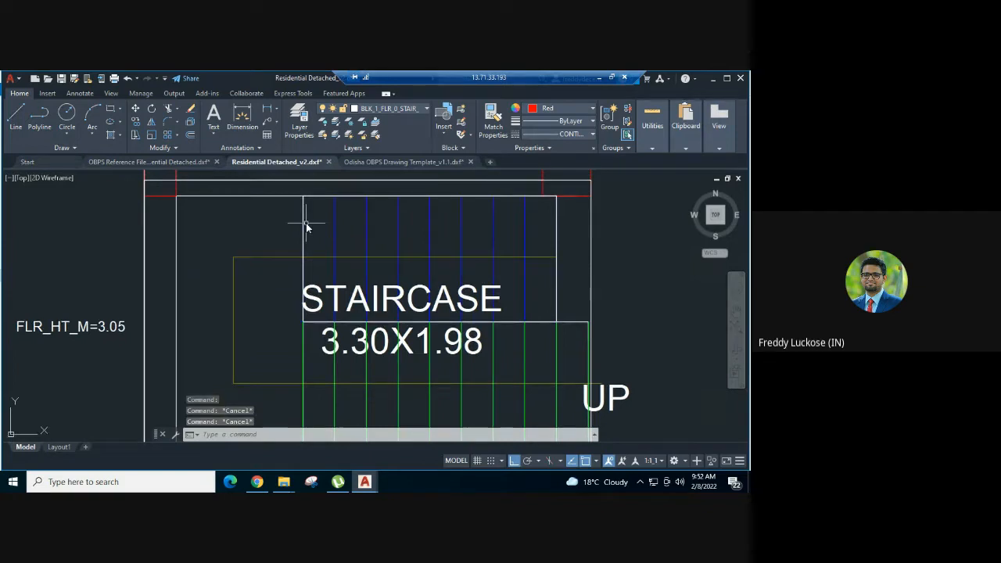
{"action": "type", "text": "l"}
{"action": "key", "text": "Return"}
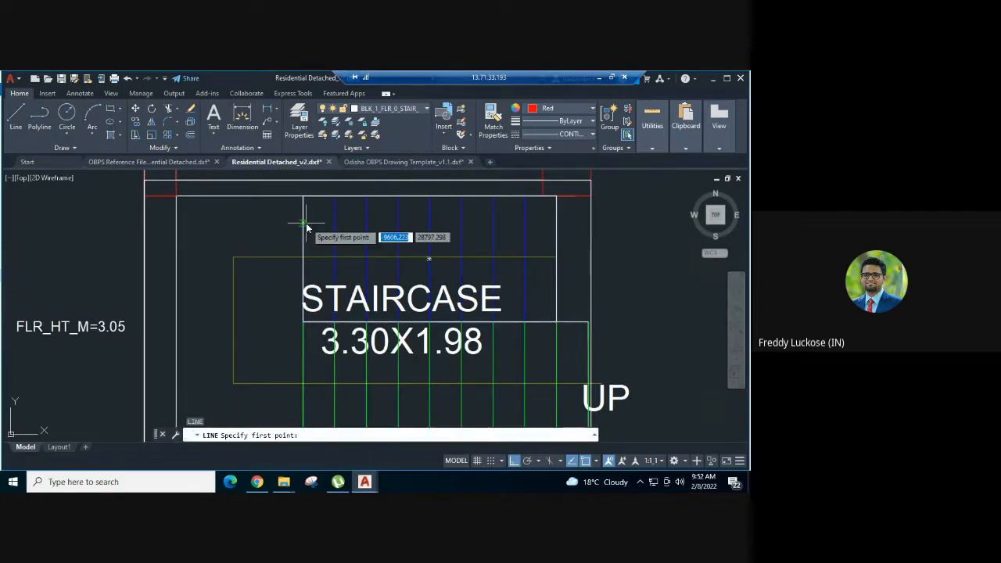
{"action": "left_click", "coordinate": [303, 197]}
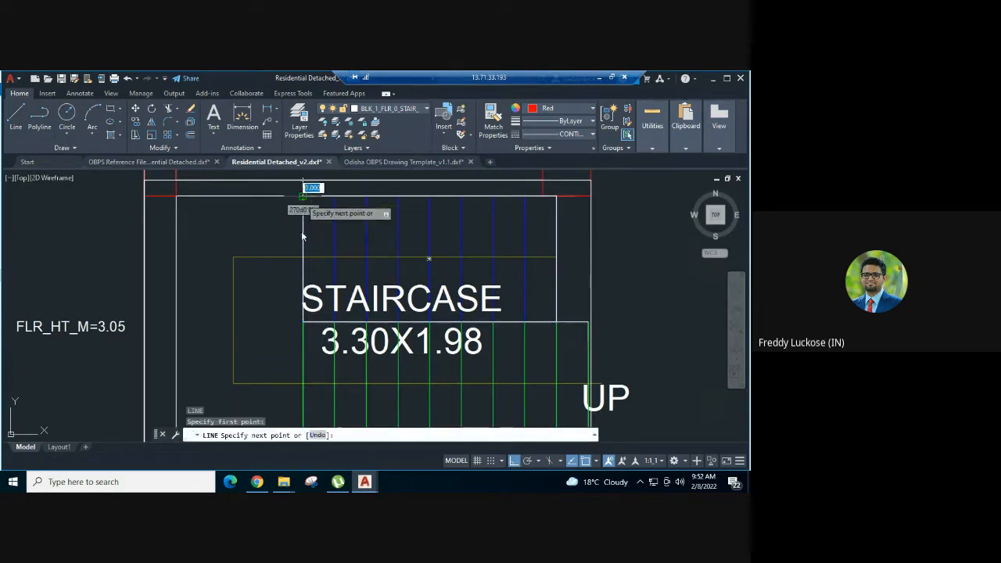
{"action": "left_click", "coordinate": [303, 324]}
{"action": "scroll", "coordinate": [304, 324], "scroll_direction": "up", "scroll_amount": 5}
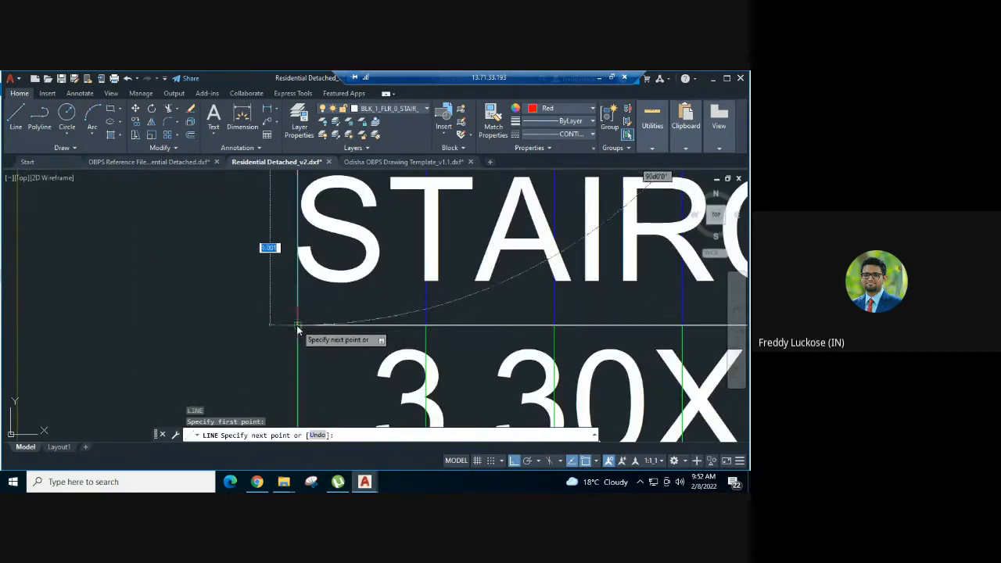
{"action": "scroll", "coordinate": [305, 325], "scroll_direction": "down", "scroll_amount": 5}
{"action": "key", "text": "Escape"}
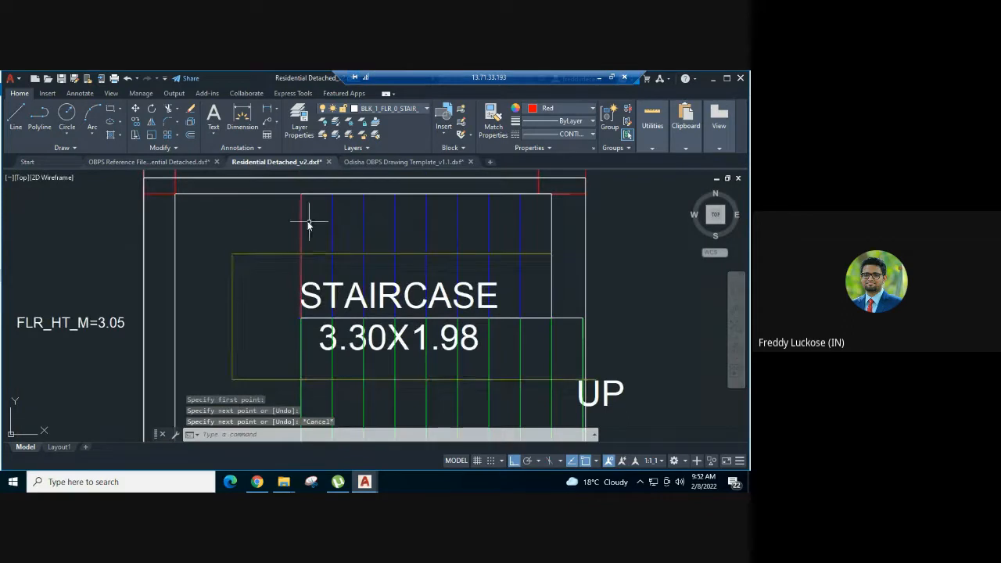
{"action": "key", "text": "Escape"}
{"action": "key", "text": "Escape"}
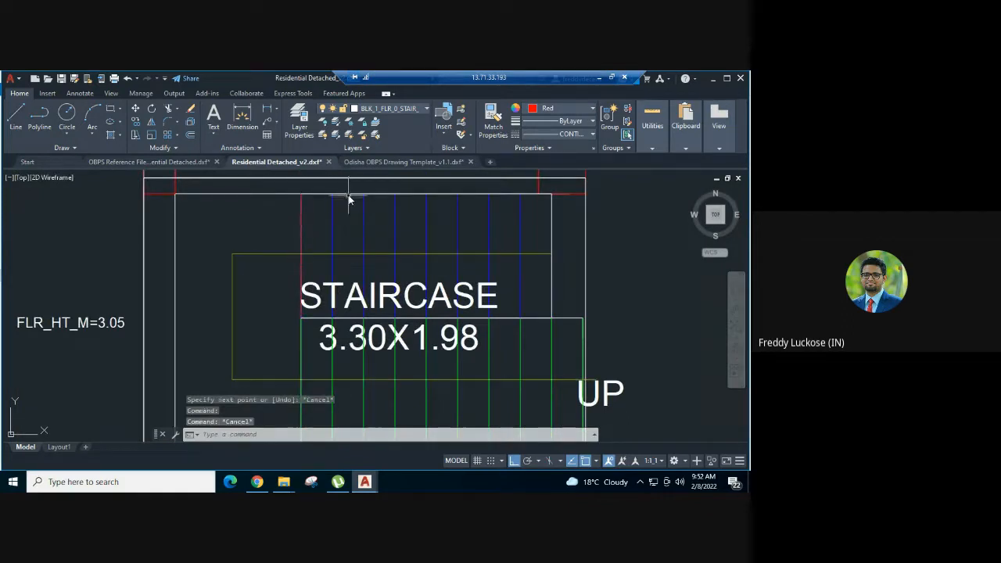
- Assign the upper flight polygon to the layer BLK_1_FLR_0_STAIR_1_FLIGHT_2
{"action": "left_click", "coordinate": [348, 195]}
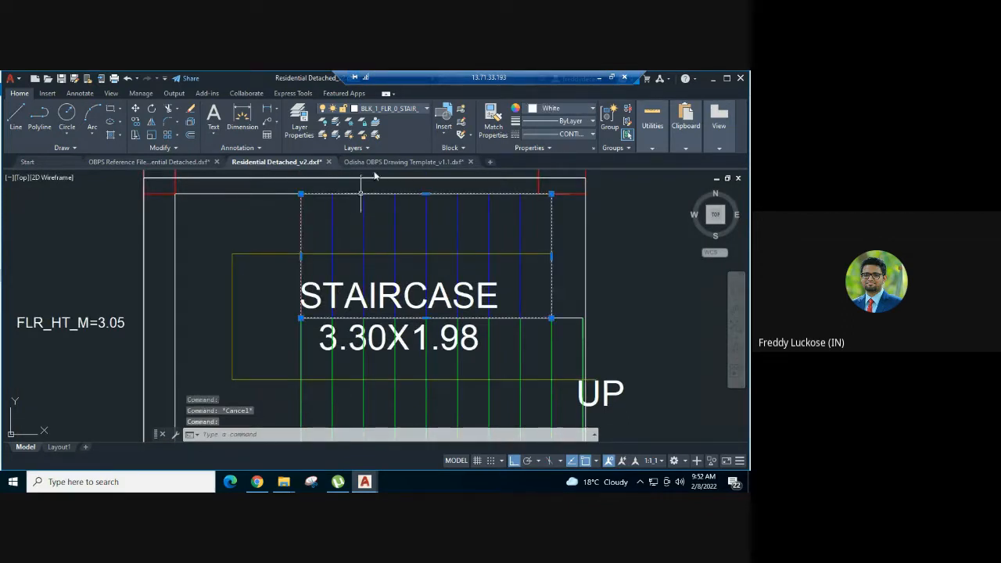
{"action": "left_click", "coordinate": [366, 113]}
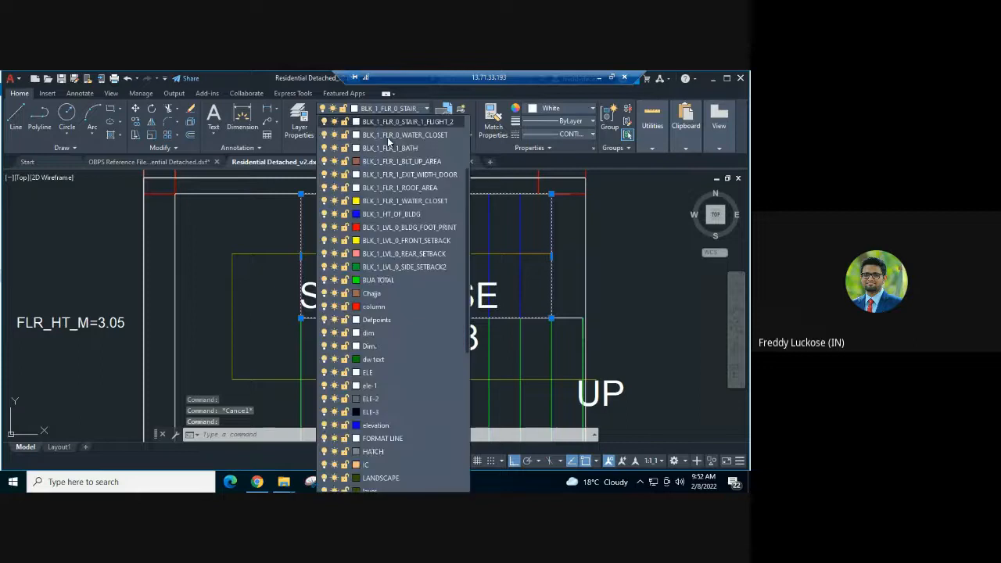
{"action": "left_click", "coordinate": [436, 122]}
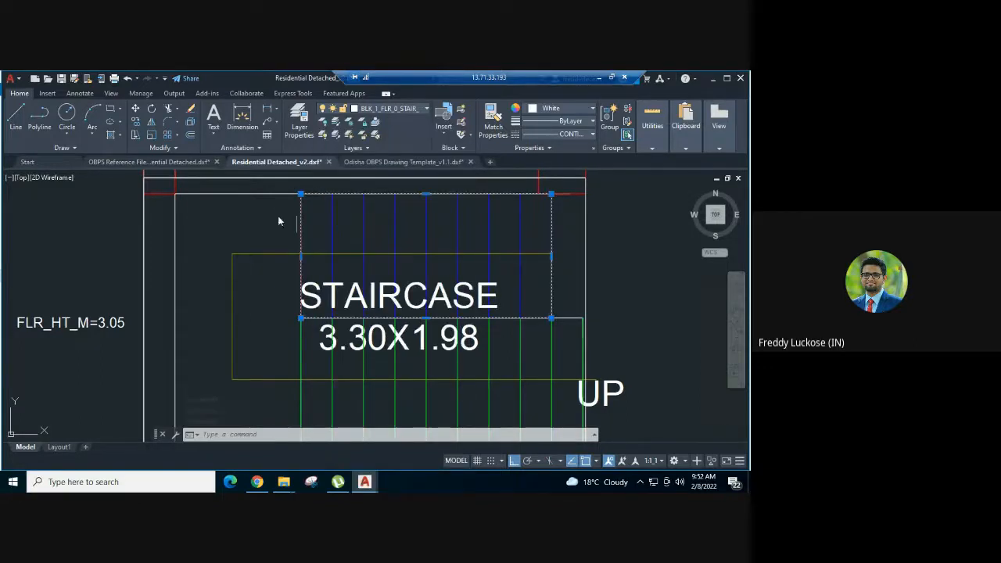
{"action": "key", "text": "Escape"}
- Match the properties of the upper flight polygon onto the red line at its left edge
{"action": "type", "text": "ma"}
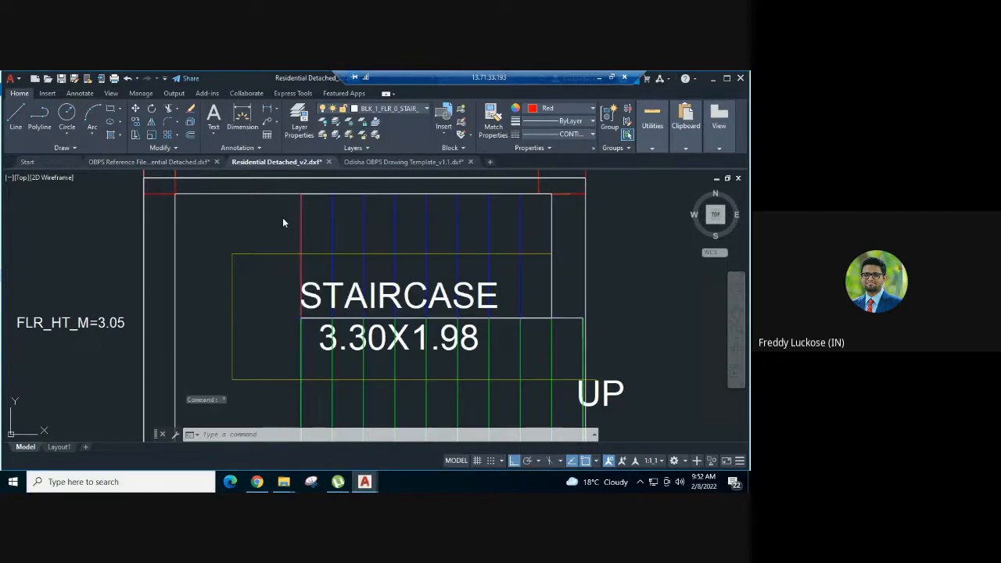
{"action": "key", "text": "Return"}
{"action": "left_click", "coordinate": [327, 195]}
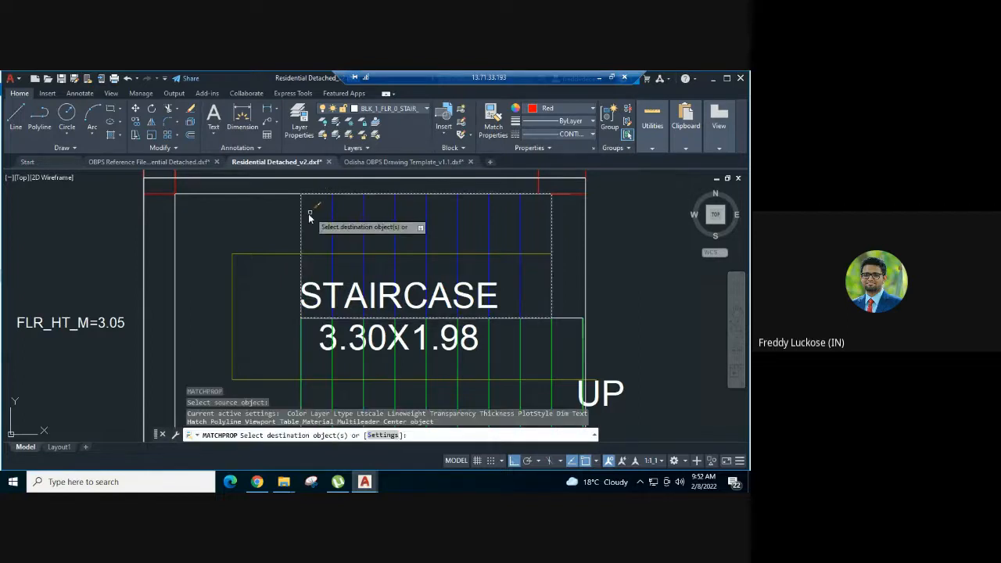
{"action": "left_click", "coordinate": [300, 214]}
{"action": "key", "text": "Escape"}
- Set the colour of the riser line at the upper flight's left edge to green and check its layer
{"action": "left_click", "coordinate": [300, 213]}
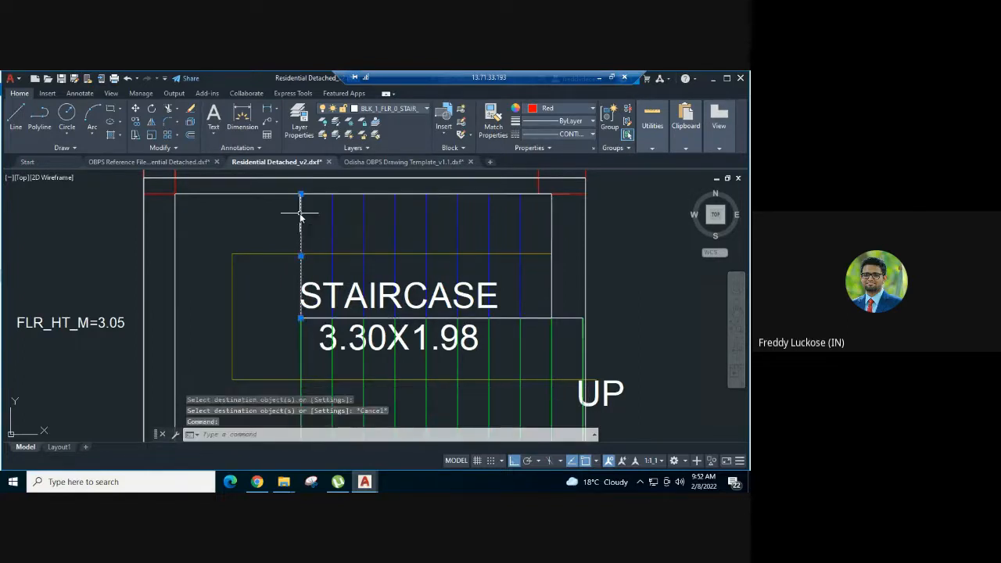
{"action": "left_click", "coordinate": [392, 108]}
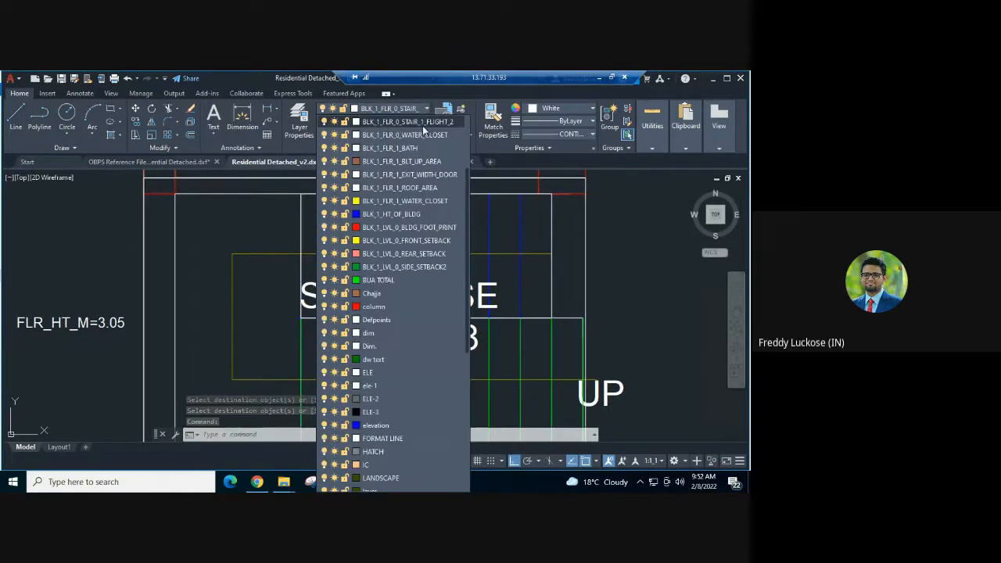
{"action": "left_click", "coordinate": [551, 108]}
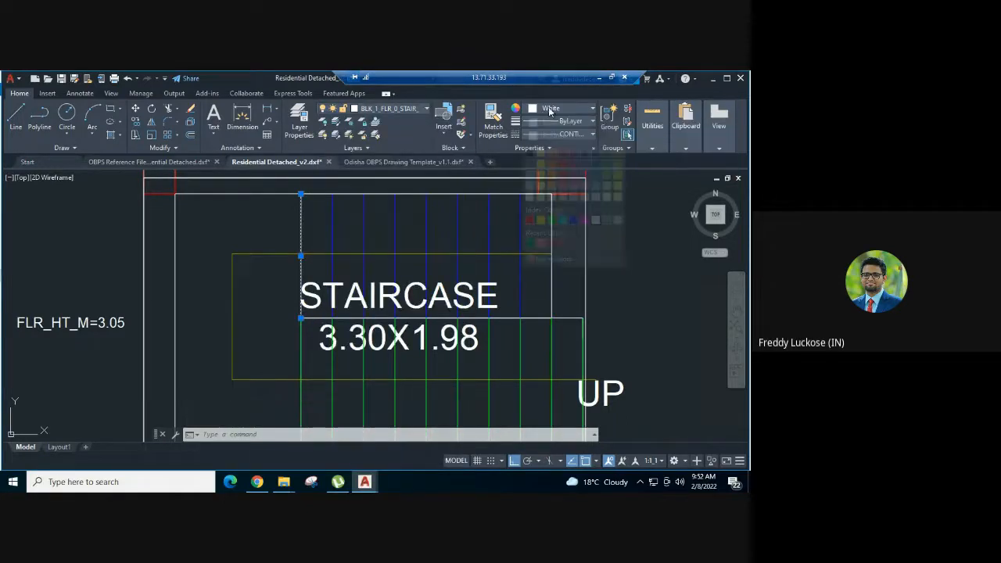
{"action": "left_click", "coordinate": [552, 221]}
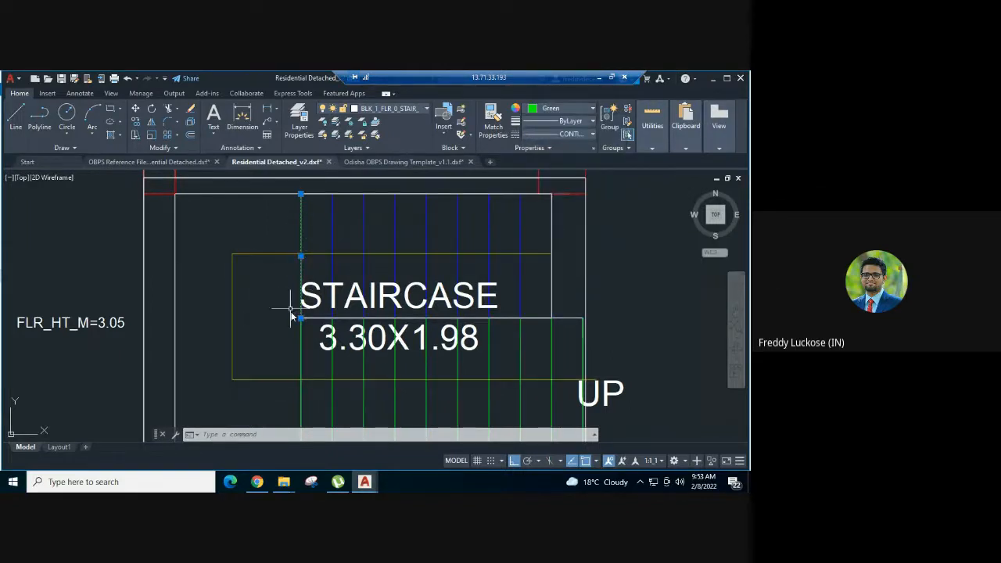
{"action": "left_click", "coordinate": [386, 109]}
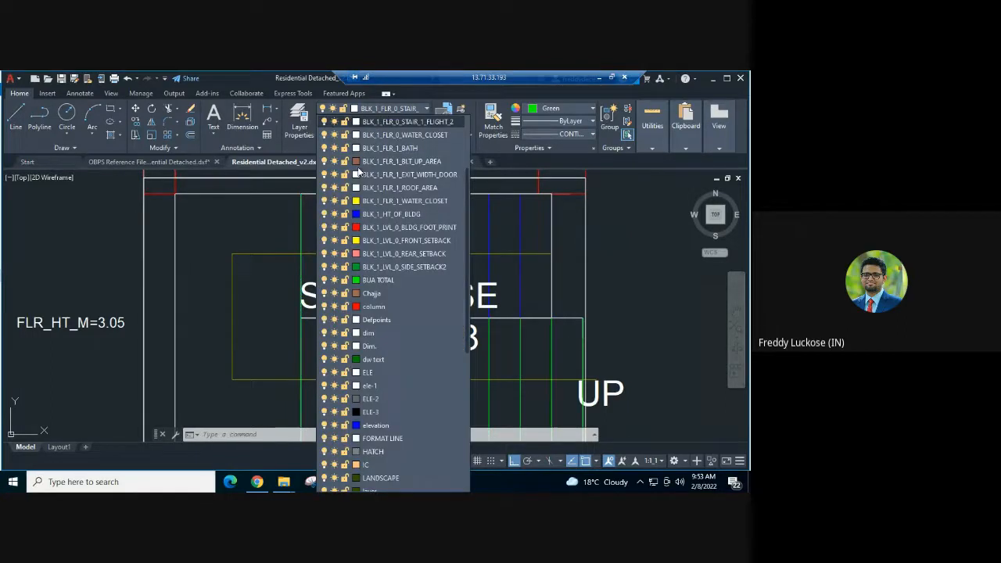
{"action": "left_click", "coordinate": [303, 220]}
- Copy the green riser line from its upper endpoint onto each blue tread line of the upper flight
{"action": "type", "text": "o"}
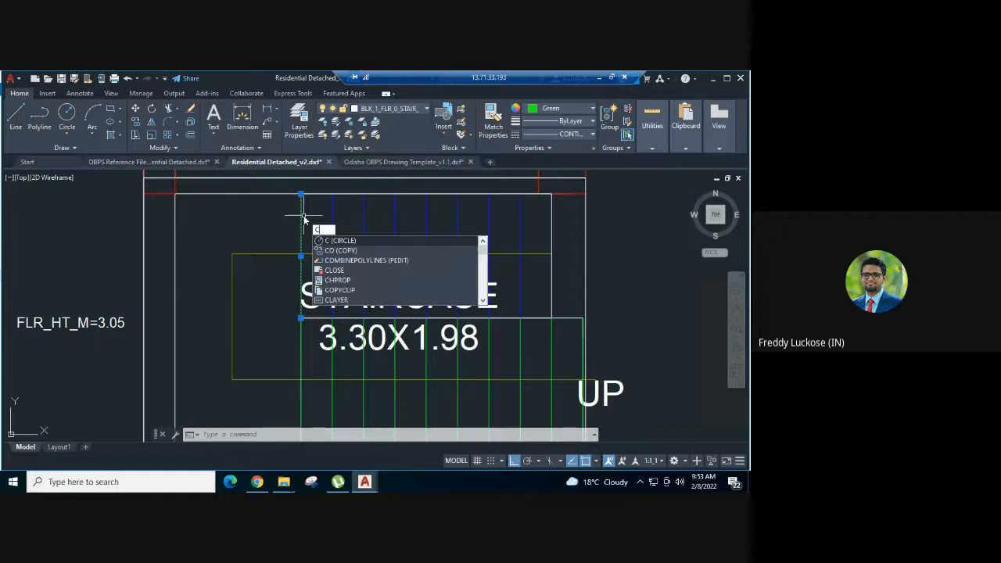
{"action": "key", "text": "Return"}
{"action": "left_click", "coordinate": [301, 194]}
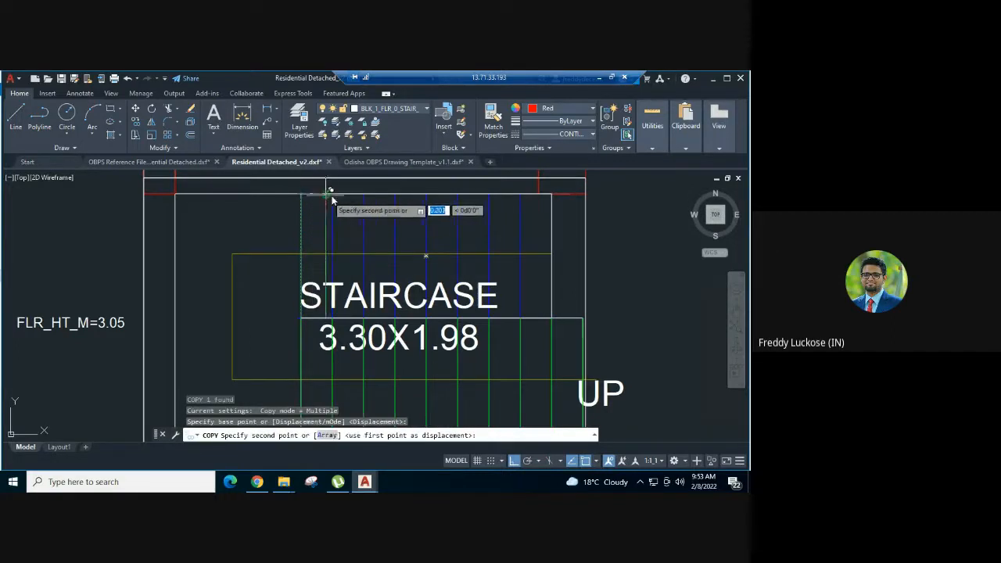
{"action": "left_click", "coordinate": [333, 194]}
{"action": "left_click", "coordinate": [364, 194]}
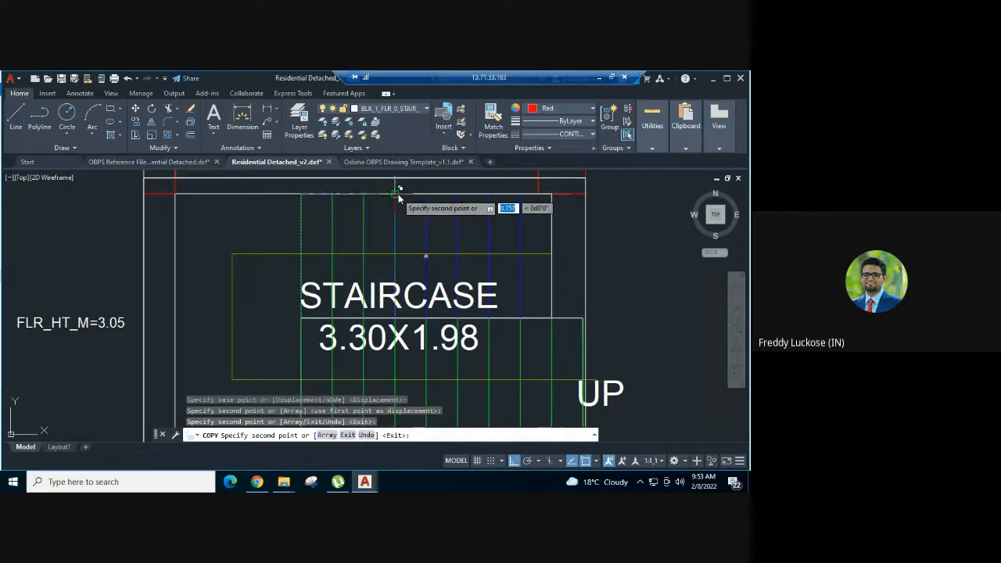
{"action": "left_click", "coordinate": [397, 194]}
{"action": "left_click", "coordinate": [427, 195]}
{"action": "left_click", "coordinate": [458, 195]}
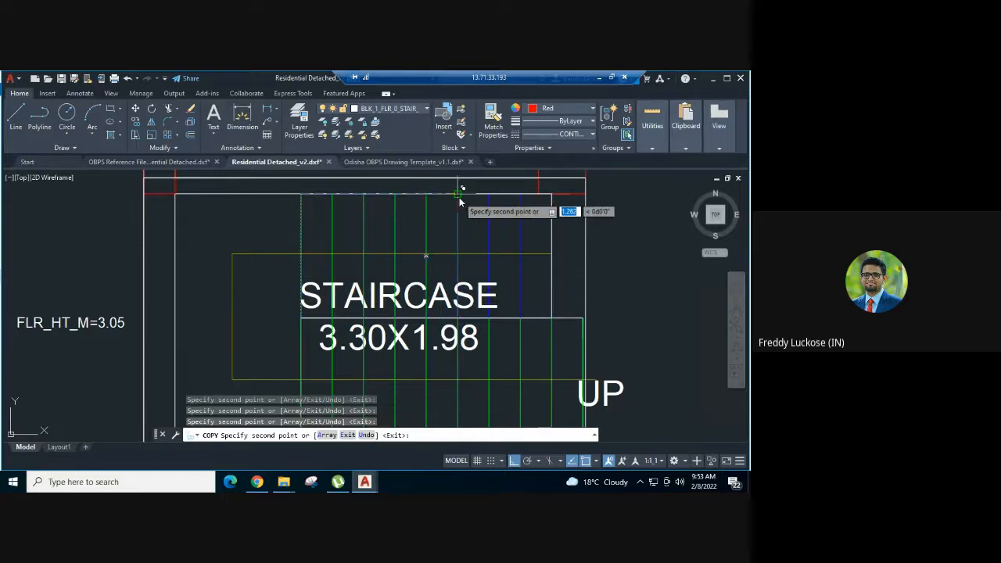
{"action": "left_click", "coordinate": [490, 195]}
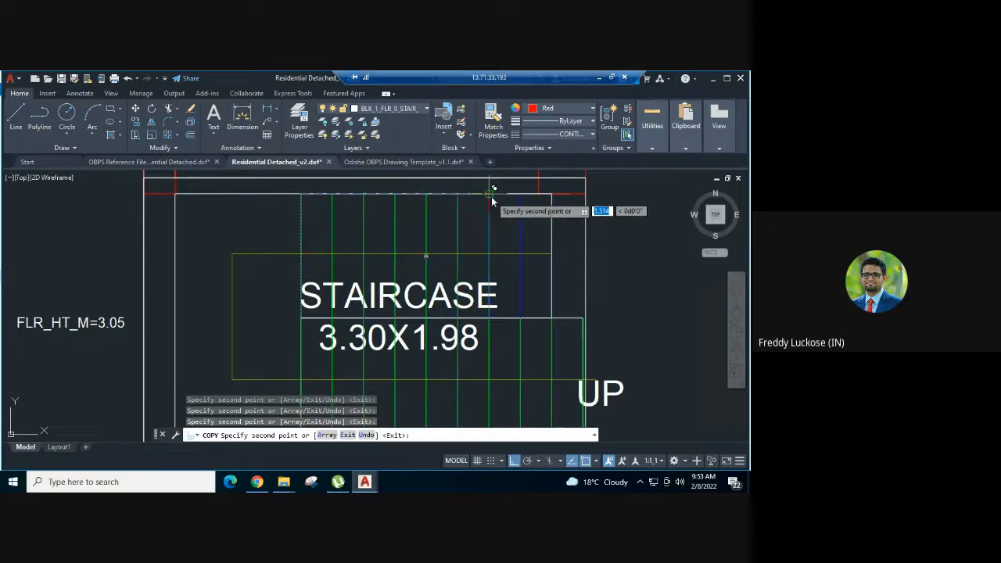
{"action": "left_click", "coordinate": [520, 196]}
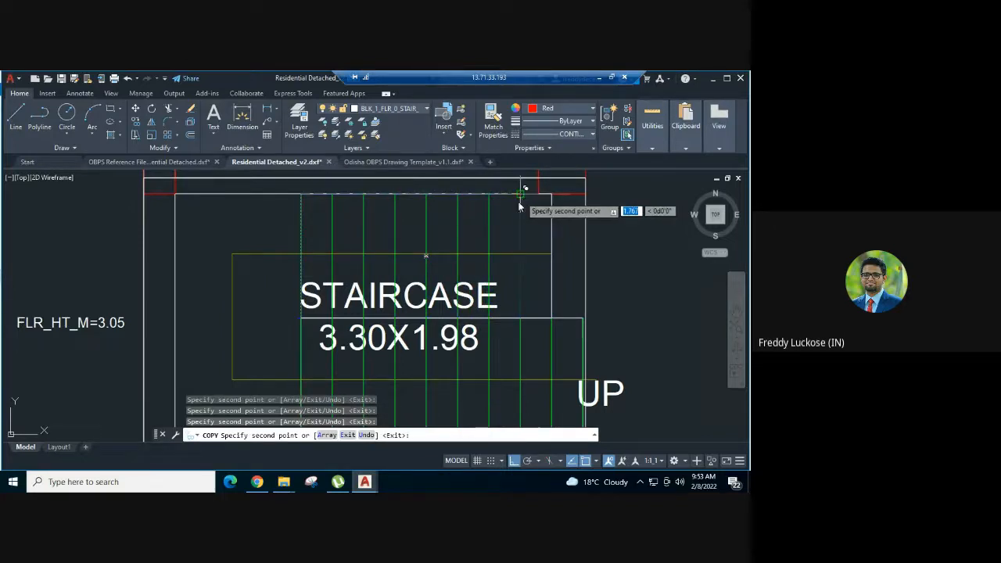
{"action": "key", "text": "Escape"}
{"action": "scroll", "coordinate": [274, 186], "scroll_direction": "down", "scroll_amount": 3}
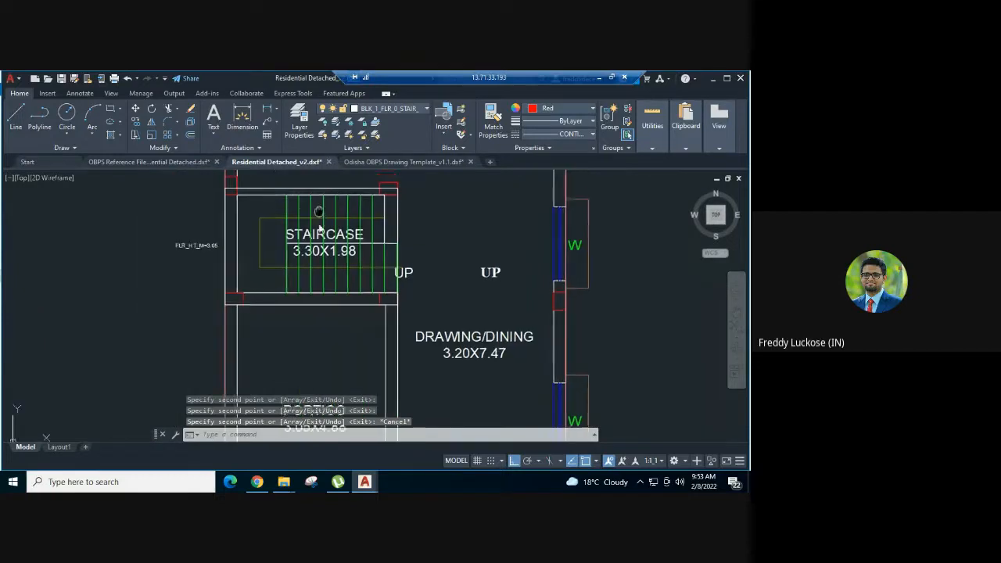
- Copy the first Flight Width Dimension sample from the Odisha OBPS Drawing Template_v1.1 drawing to the clipboard
{"action": "left_click", "coordinate": [376, 163]}
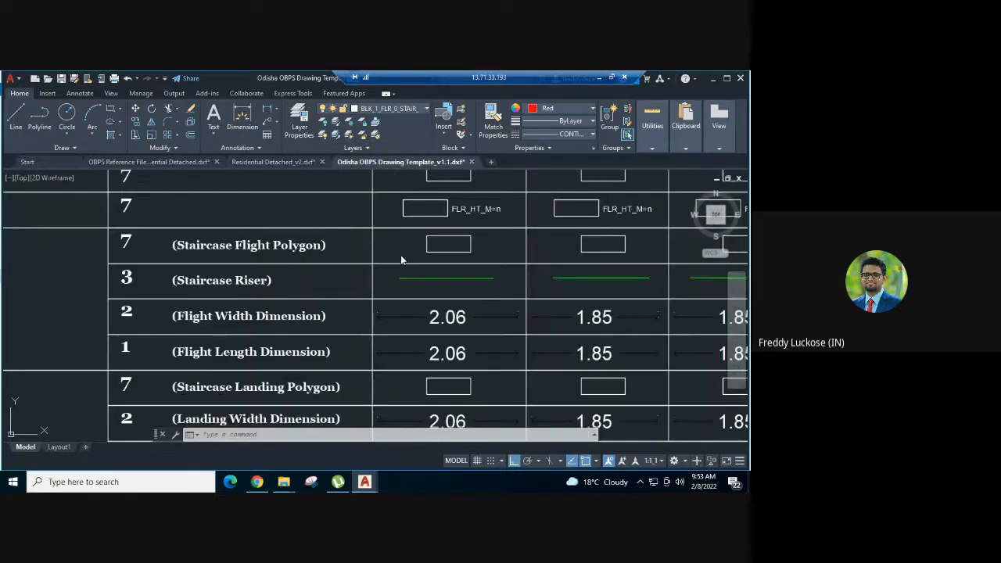
{"action": "scroll", "coordinate": [401, 256], "scroll_direction": "down", "scroll_amount": 3}
{"action": "scroll", "coordinate": [425, 305], "scroll_direction": "up", "scroll_amount": 3}
{"action": "middle_click_drag", "start_coordinate": [427, 307], "coordinate": [333, 260]}
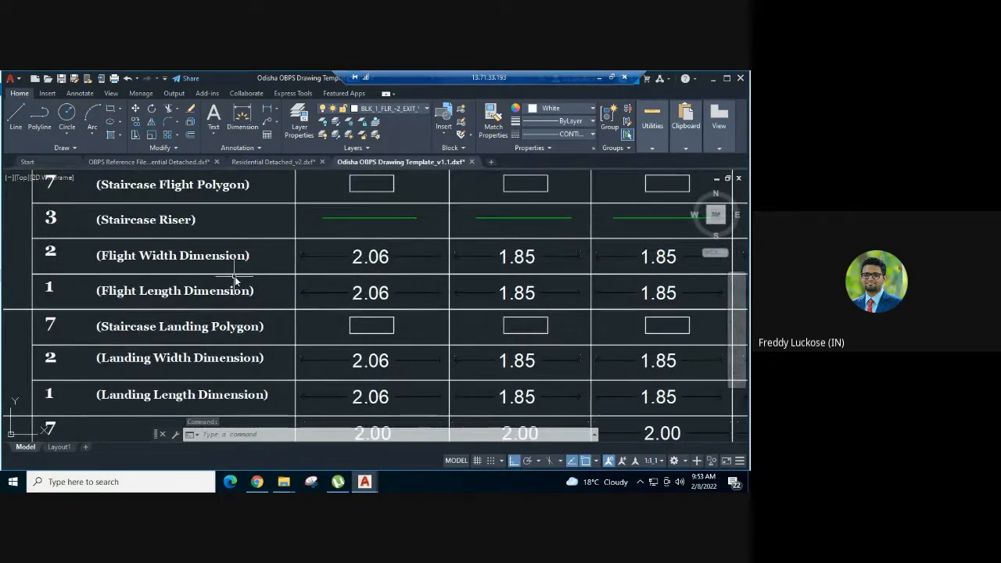
{"action": "left_click", "coordinate": [385, 264]}
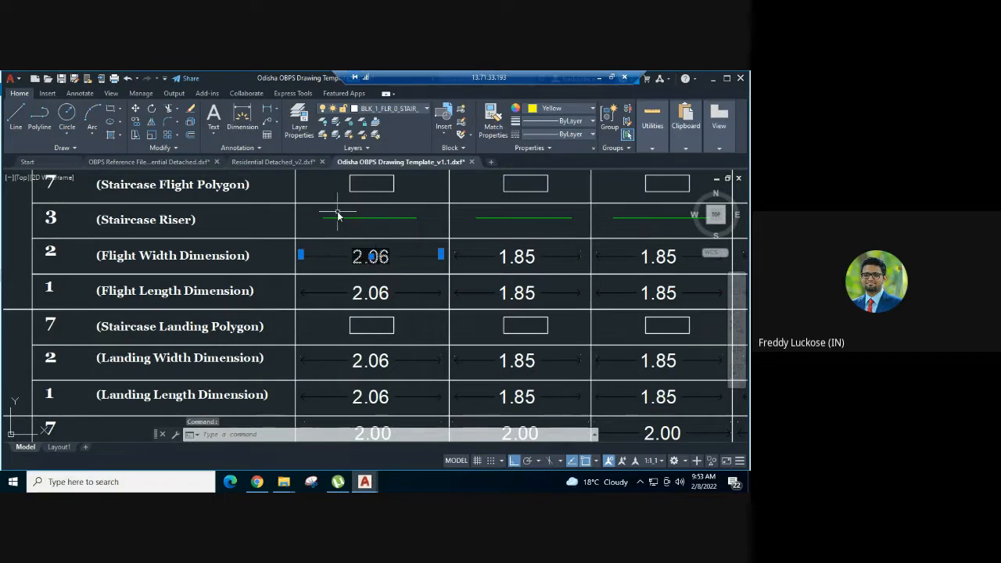
{"action": "key", "text": "ctrl+c"}
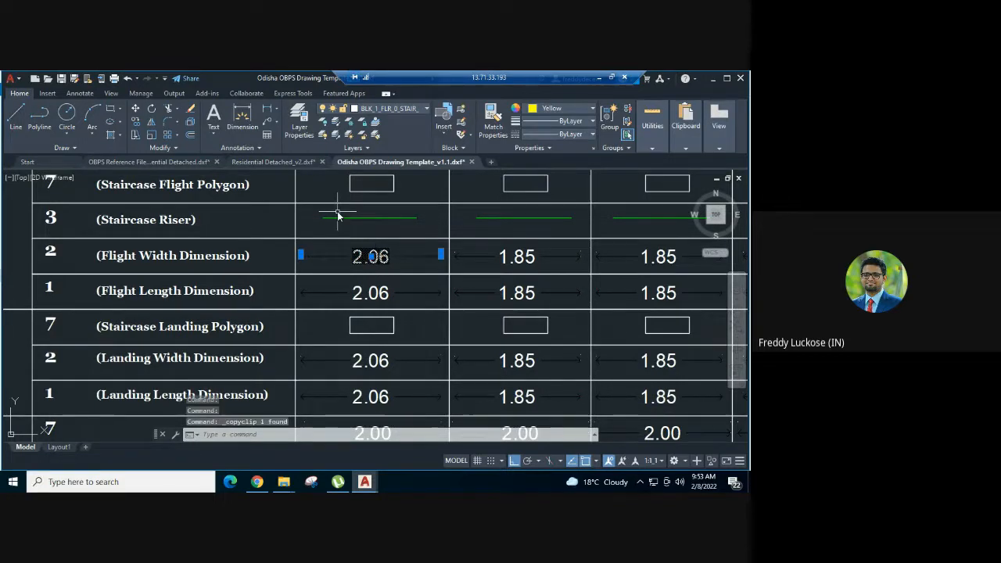
- Paste the flight width dimension sample into Residential Detached_v2, outside the building below the FLR_HT_M=3.05 text, and select it
{"action": "left_click", "coordinate": [277, 162]}
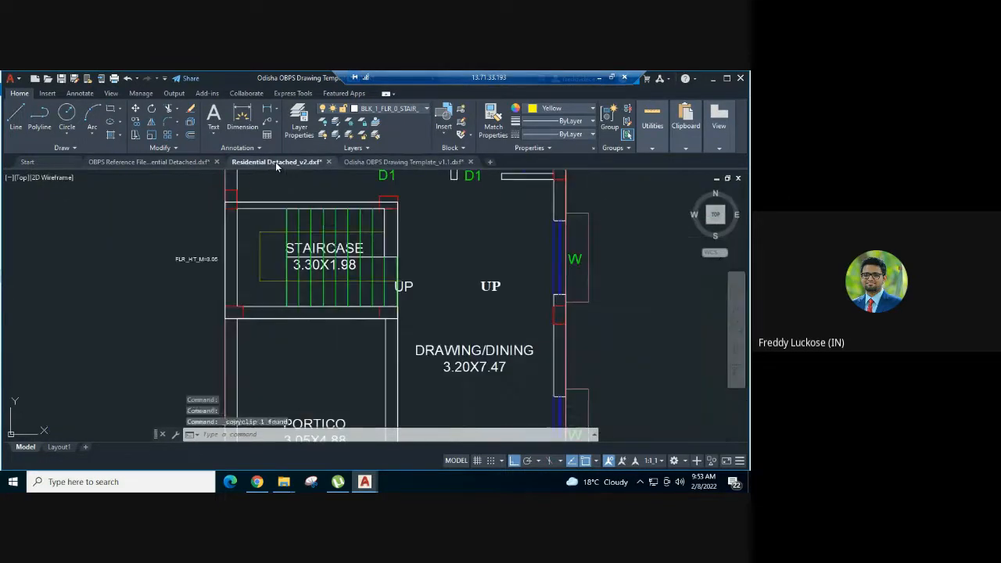
{"action": "middle_click_drag", "start_coordinate": [366, 261], "coordinate": [372, 281]}
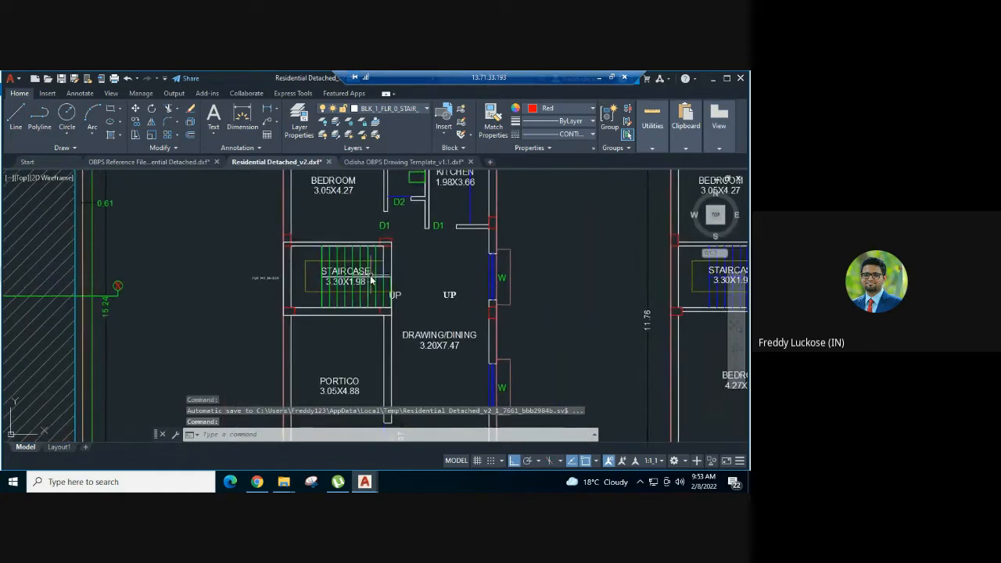
{"action": "key", "text": "ctrl+v"}
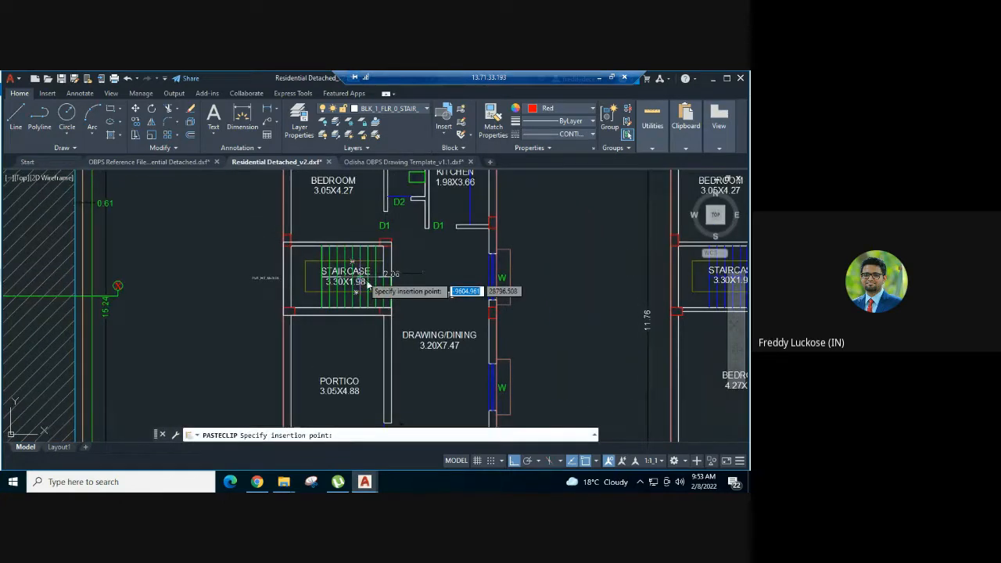
{"action": "left_click", "coordinate": [213, 310]}
{"action": "left_click", "coordinate": [241, 315]}
{"action": "left_click", "coordinate": [214, 292]}
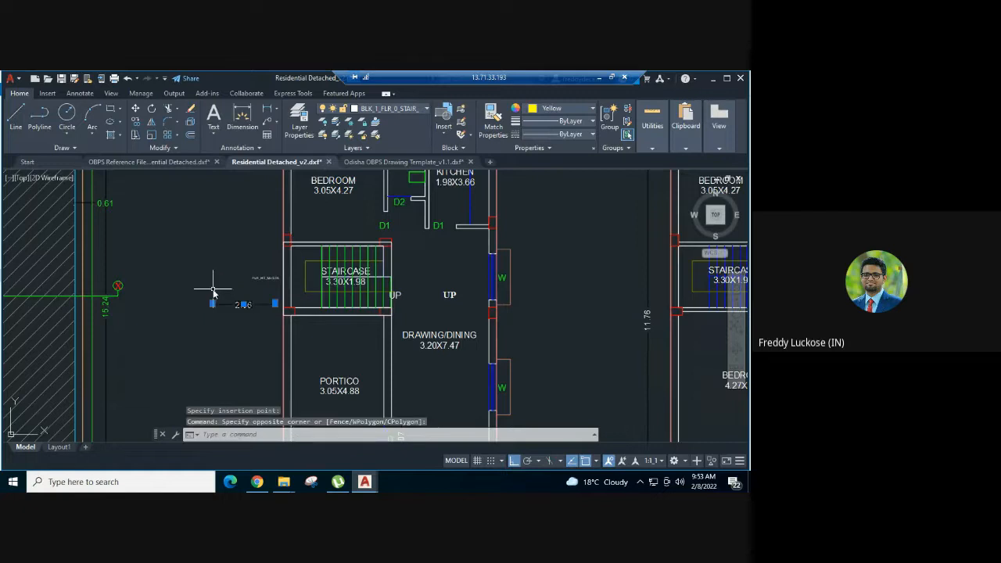
{"action": "scroll", "coordinate": [372, 270], "scroll_direction": "up", "scroll_amount": 2}
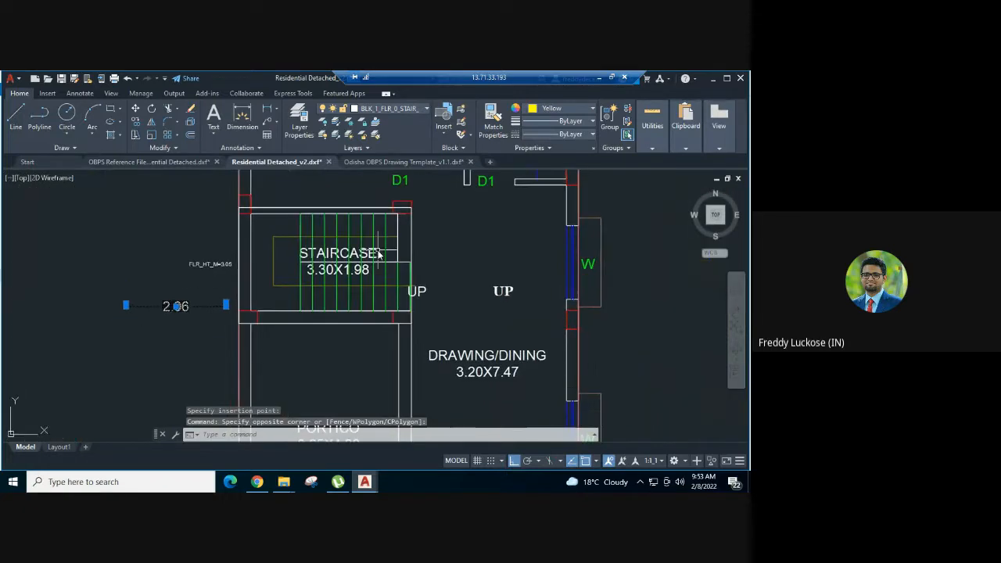
- Add a vertical linear dimension for the lower flight's width at the edge beside the UP text, placed between the two UP labels
{"action": "key", "text": "Escape"}
{"action": "key", "text": "Escape"}
{"action": "type", "text": "d"}
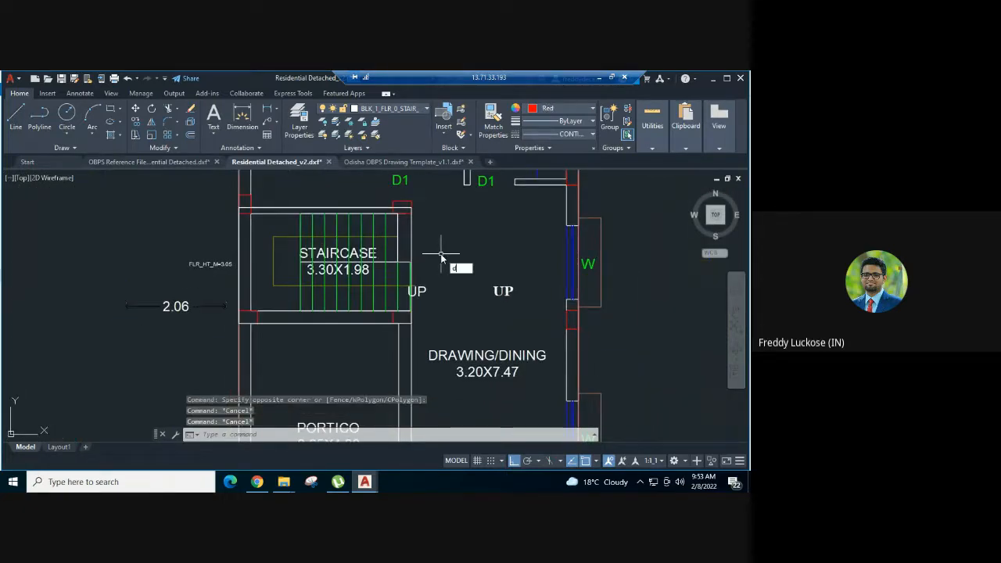
{"action": "type", "text": "li"}
{"action": "key", "text": "Return"}
{"action": "scroll", "coordinate": [428, 272], "scroll_direction": "up", "scroll_amount": 2}
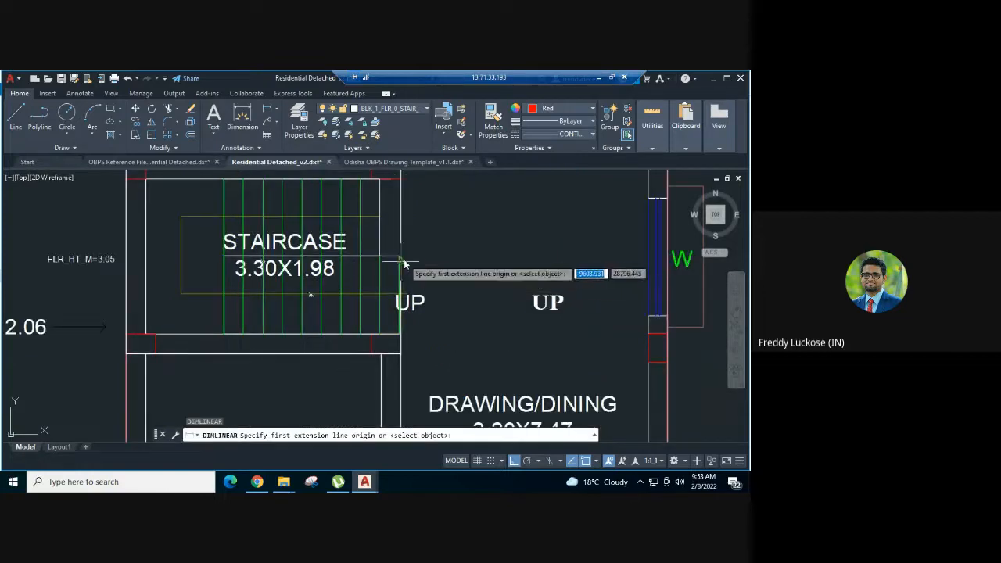
{"action": "left_click", "coordinate": [402, 259]}
{"action": "scroll", "coordinate": [401, 338], "scroll_direction": "up", "scroll_amount": 2}
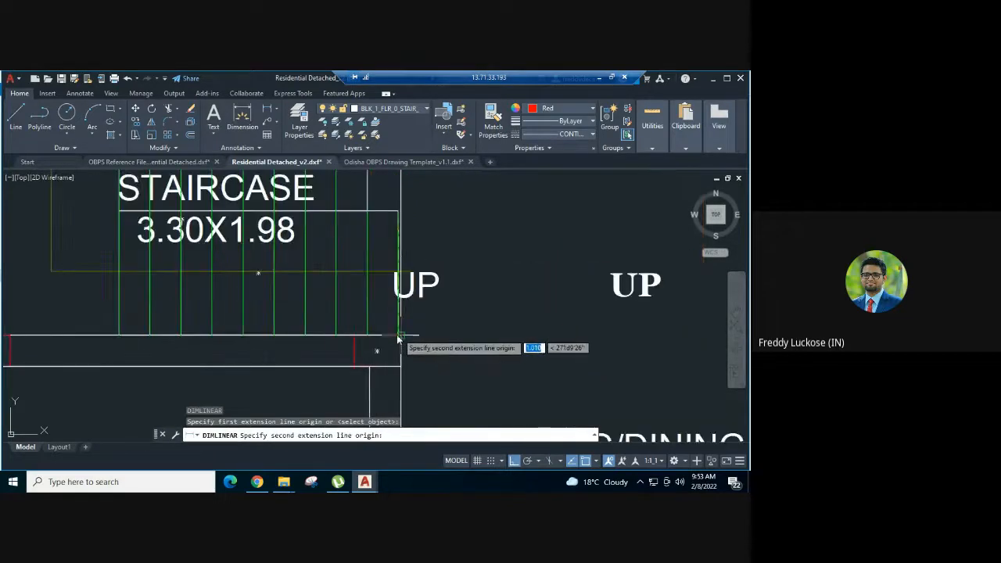
{"action": "left_click", "coordinate": [398, 337]}
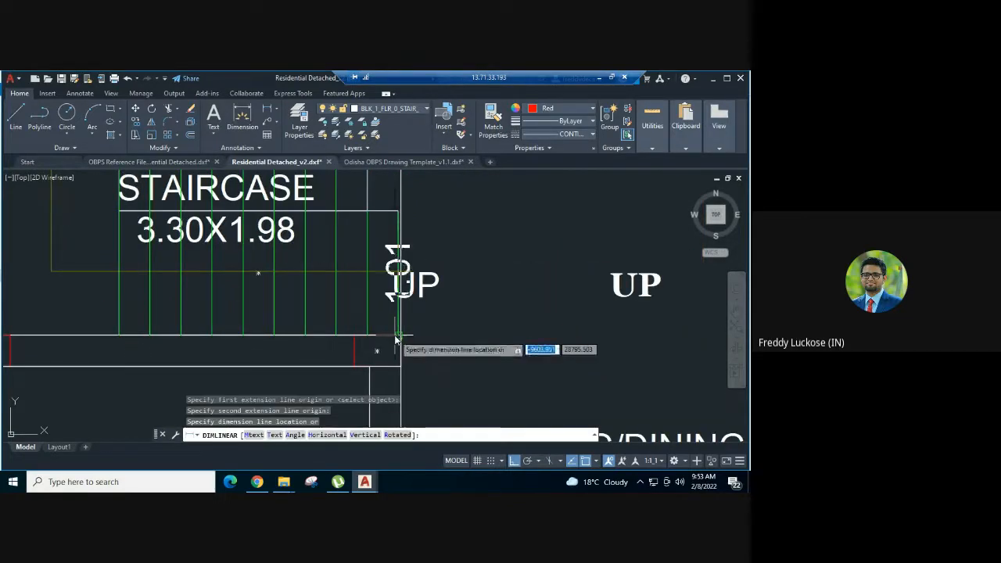
{"action": "left_click", "coordinate": [493, 320]}
{"action": "scroll", "coordinate": [509, 306], "scroll_direction": "down", "scroll_amount": 2}
{"action": "middle_click_drag", "start_coordinate": [487, 270], "coordinate": [483, 290]}
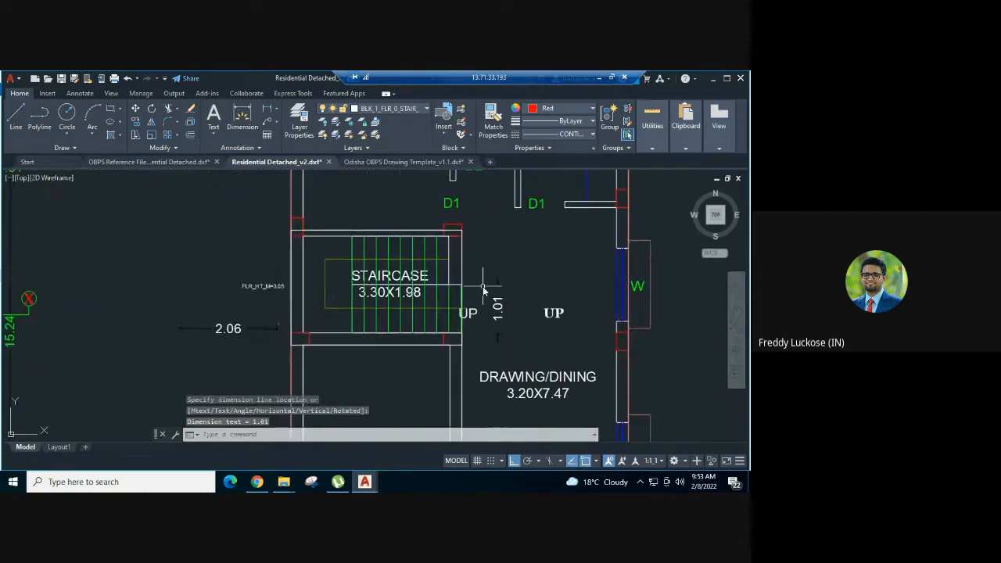
- Match the lower flight's width dimension to the properties of the pasted flight width sample and check its layer and colour
{"action": "type", "text": "ma"}
{"action": "key", "text": "Return"}
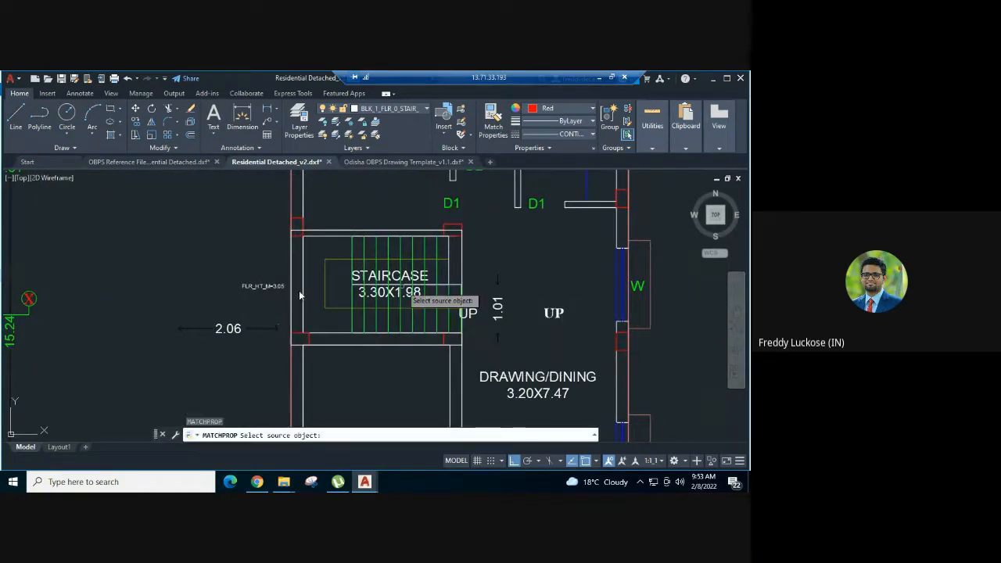
{"action": "left_click", "coordinate": [254, 330]}
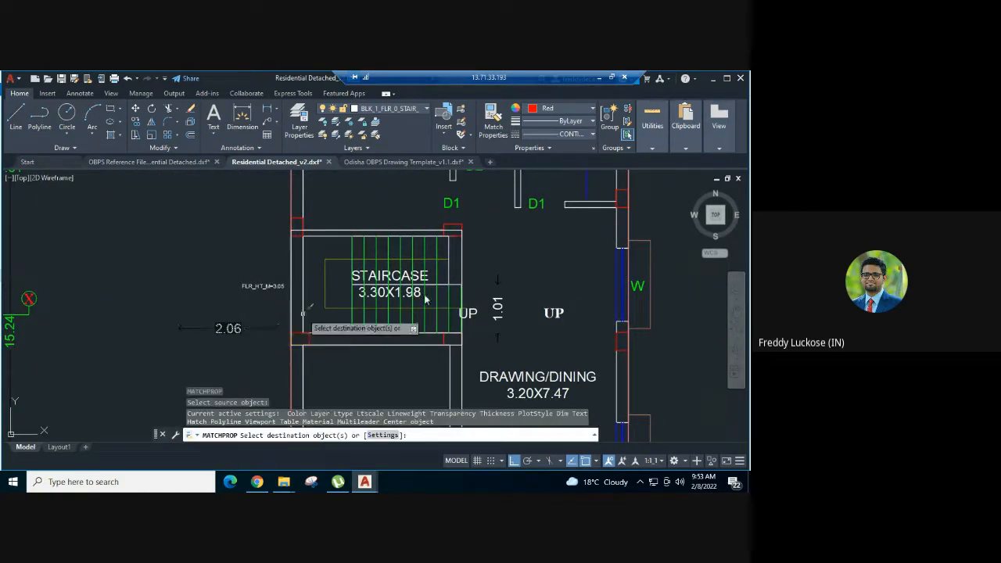
{"action": "left_click", "coordinate": [503, 305]}
{"action": "key", "text": "Escape"}
{"action": "left_click", "coordinate": [259, 337]}
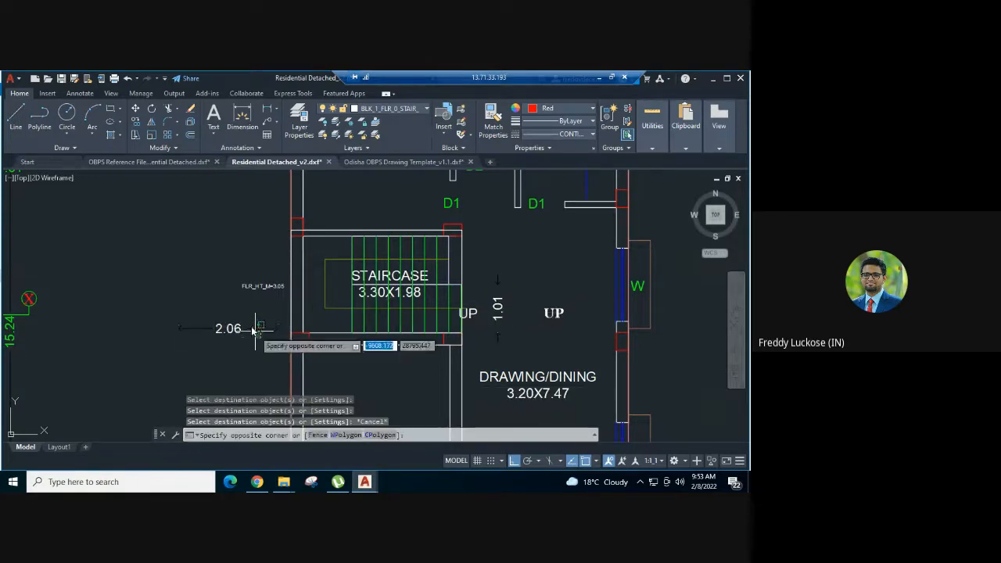
{"action": "left_click", "coordinate": [250, 325]}
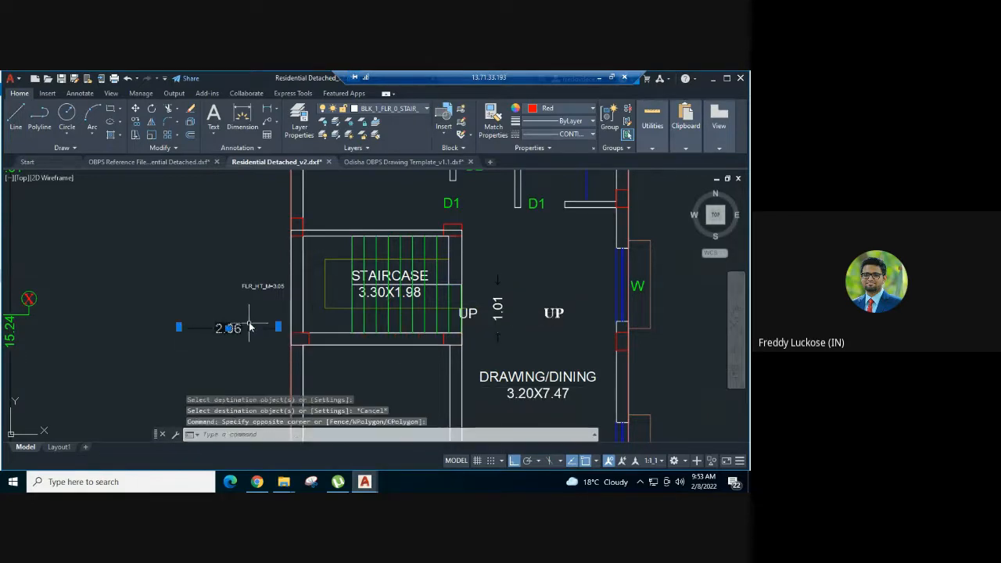
{"action": "key", "text": "Escape"}
{"action": "left_click", "coordinate": [492, 293]}
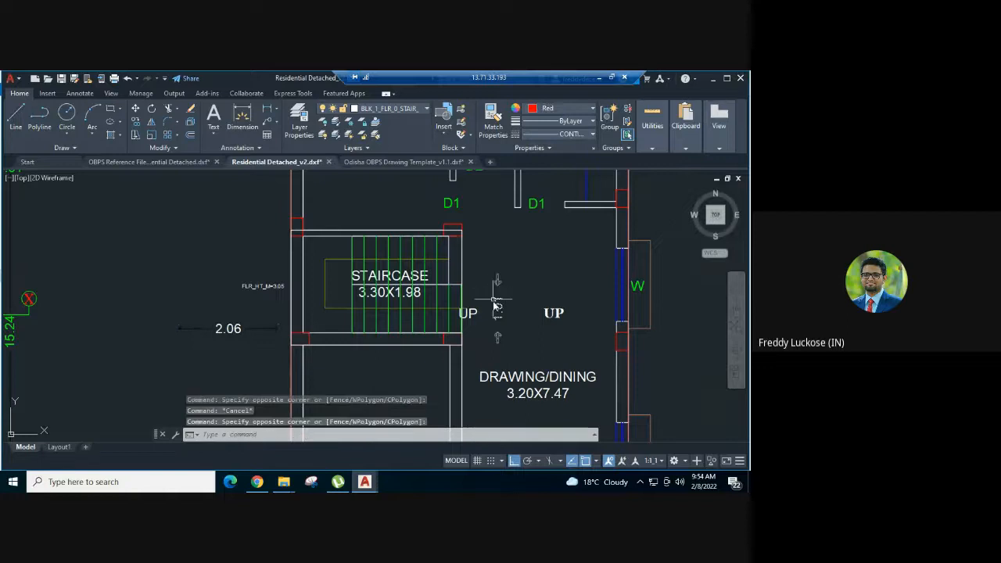
{"action": "left_click", "coordinate": [497, 305]}
{"action": "key", "text": "Escape"}
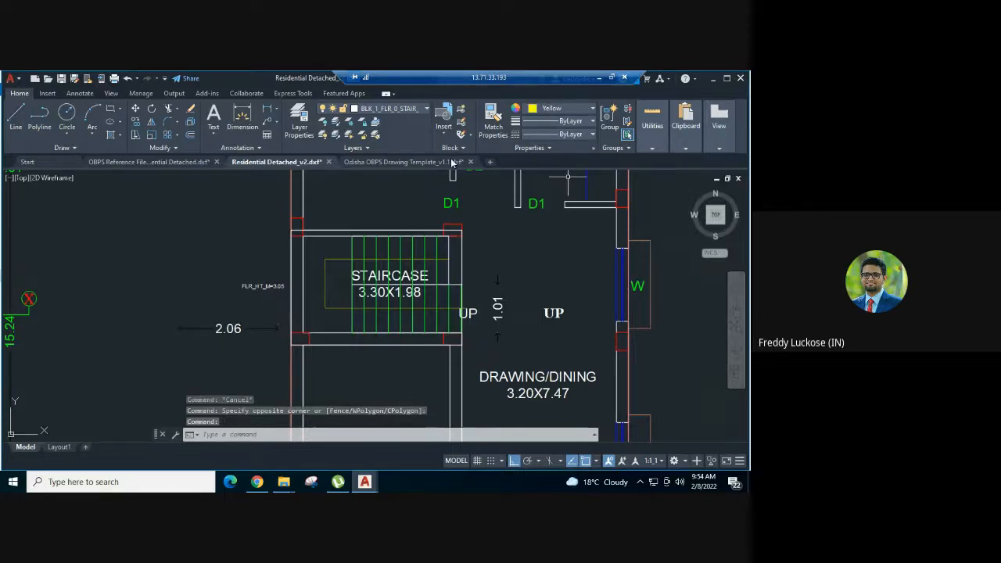
- Examine the layer and colour of the first Flight Length Dimension sample in Odisha OBPS Drawing Template_v1.1, and return to Residential Detached_v2
{"action": "left_click", "coordinate": [402, 162]}
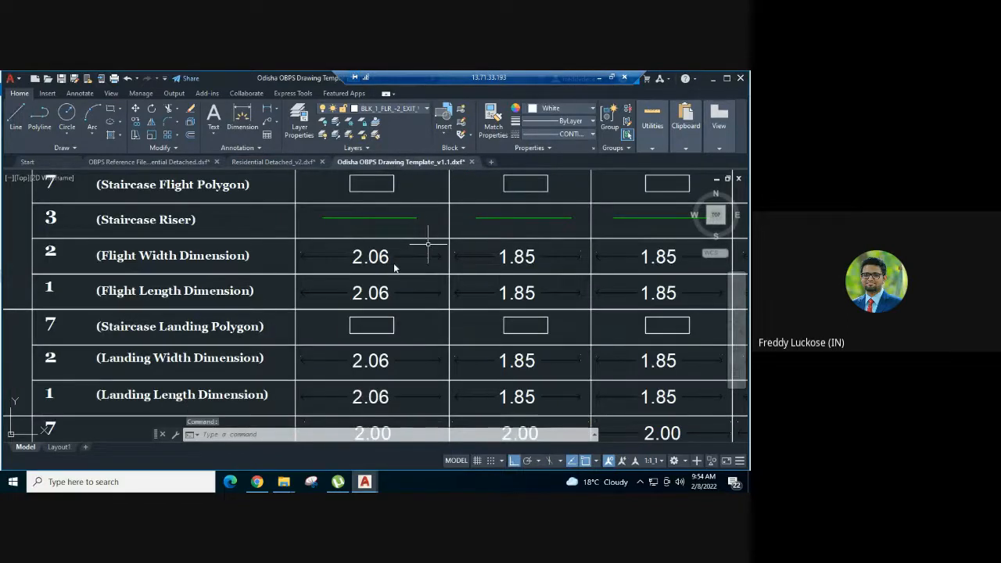
{"action": "left_click", "coordinate": [153, 295]}
{"action": "key", "text": "Escape"}
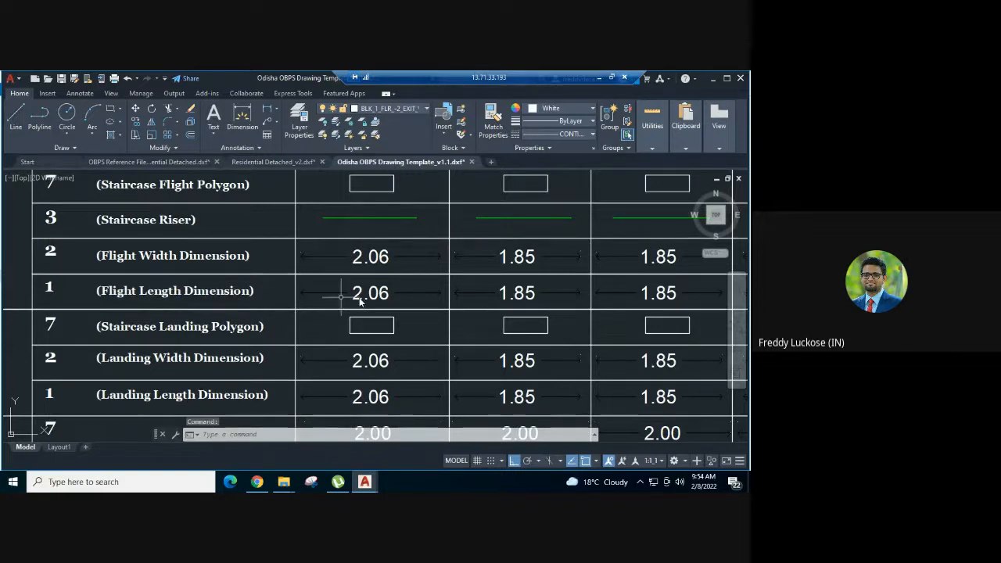
{"action": "left_click", "coordinate": [360, 292]}
{"action": "key", "text": "Escape"}
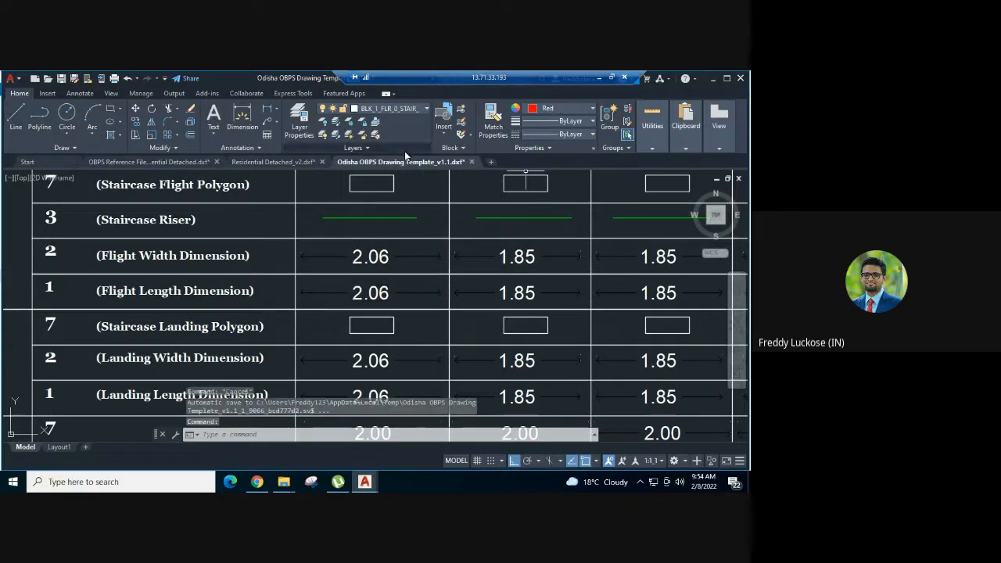
{"action": "left_click", "coordinate": [276, 162]}
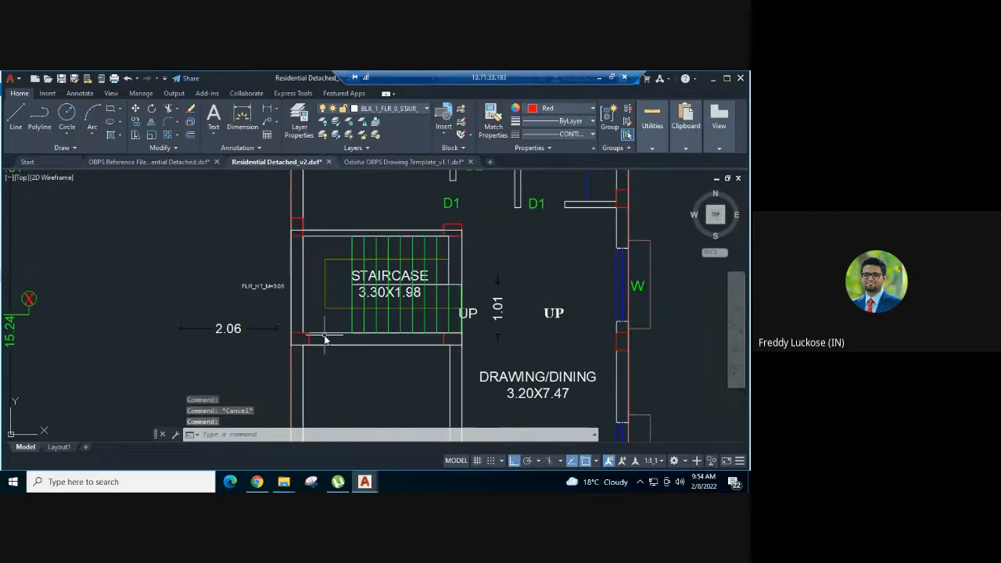
- Add a horizontal linear dimension for the lower flight's length between its end corners, placed below the staircase wall
{"action": "type", "text": "d"}
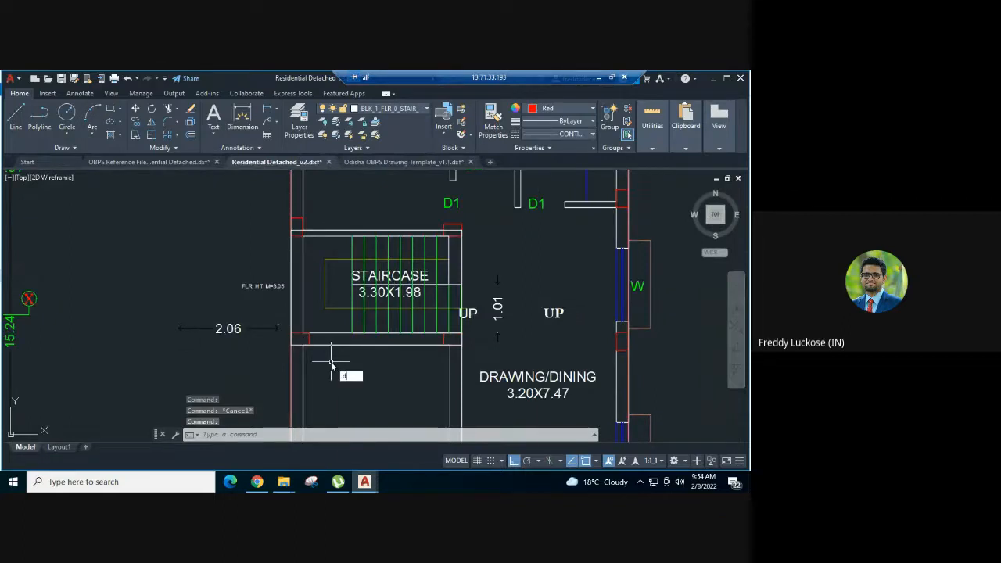
{"action": "type", "text": "li"}
{"action": "key", "text": "Return"}
{"action": "scroll", "coordinate": [345, 343], "scroll_direction": "up", "scroll_amount": 2}
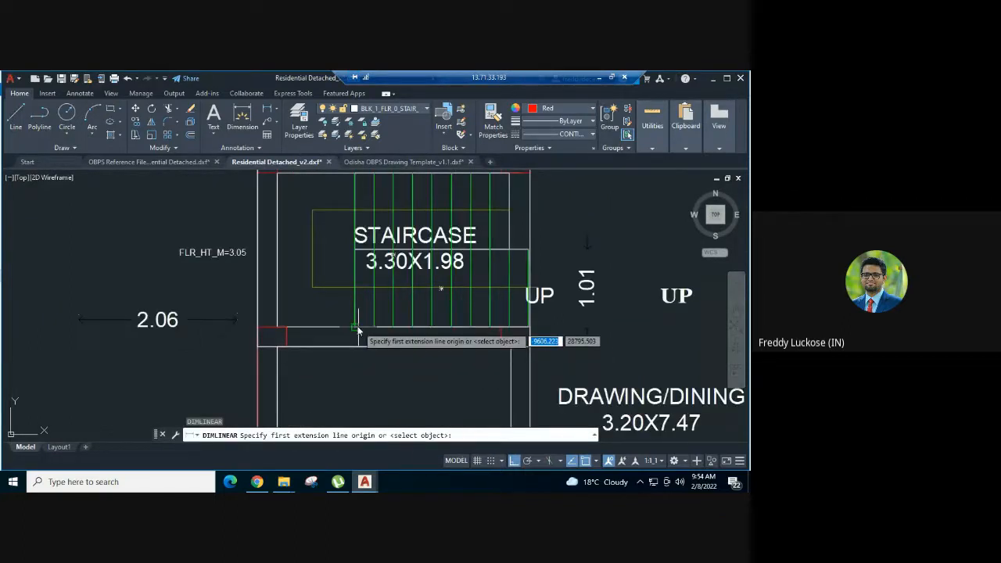
{"action": "left_click", "coordinate": [354, 328]}
{"action": "scroll", "coordinate": [519, 333], "scroll_direction": "up", "scroll_amount": 3}
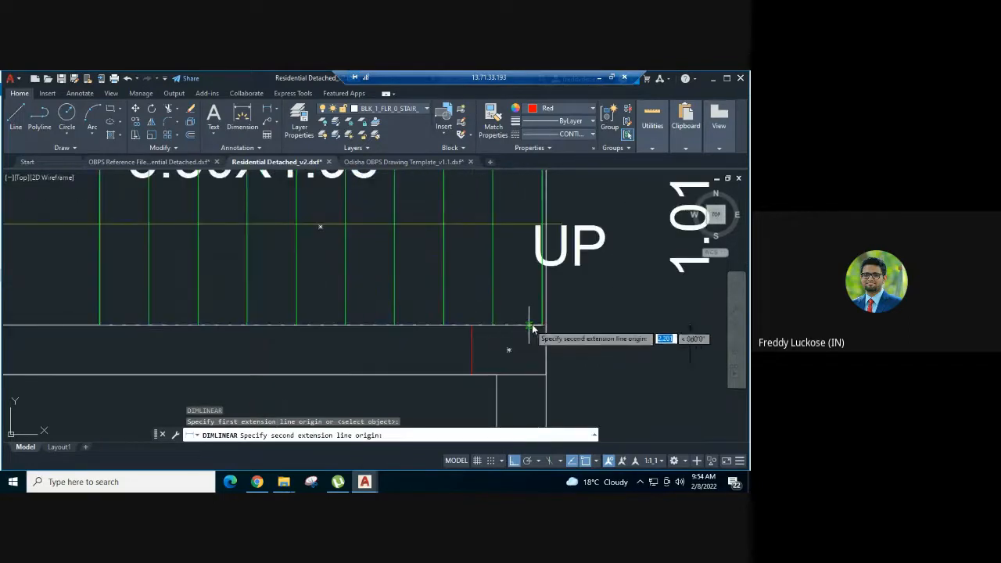
{"action": "left_click", "coordinate": [531, 328]}
{"action": "scroll", "coordinate": [402, 301], "scroll_direction": "down", "scroll_amount": 4}
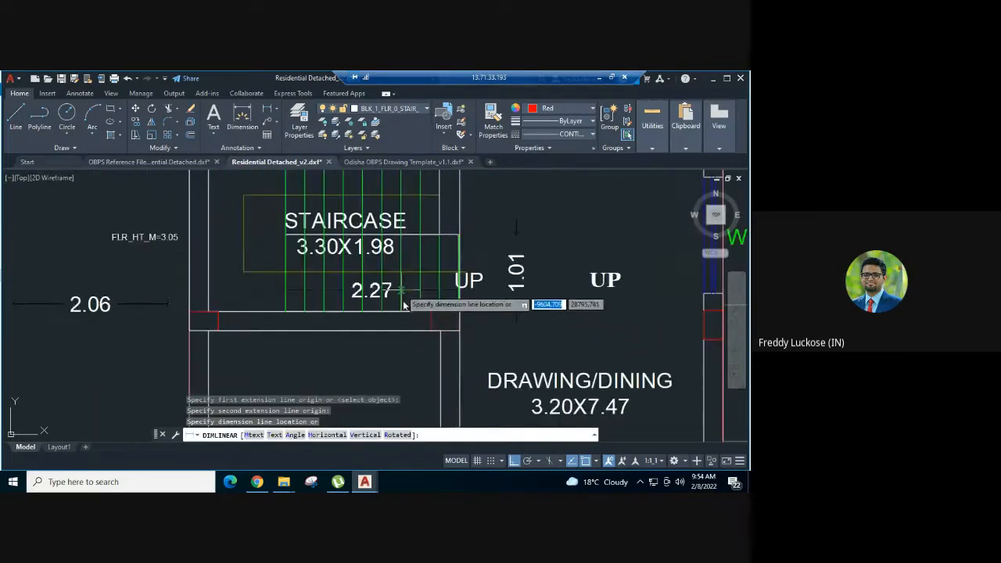
{"action": "left_click", "coordinate": [407, 362]}
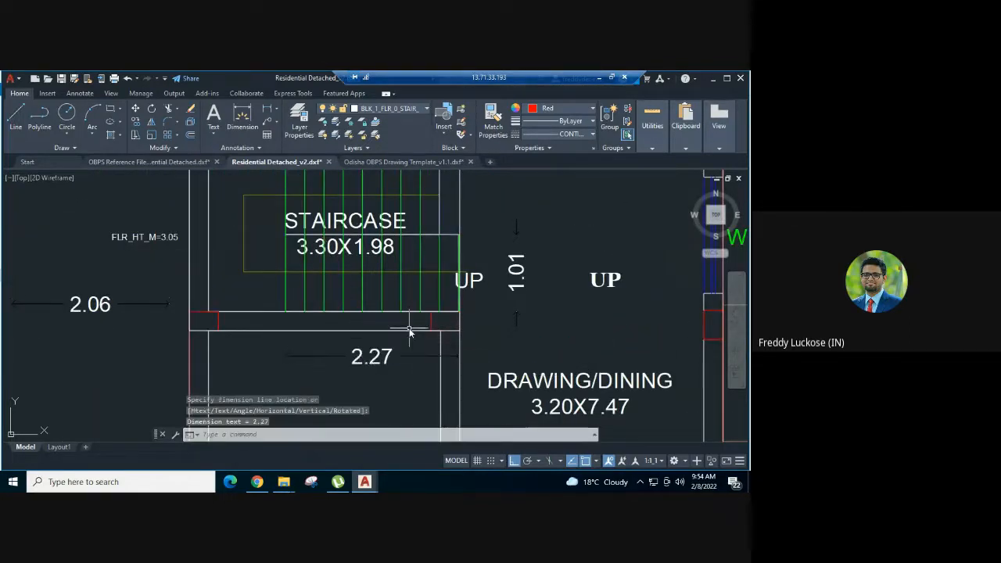
{"action": "middle_click_drag", "start_coordinate": [409, 332], "coordinate": [431, 303]}
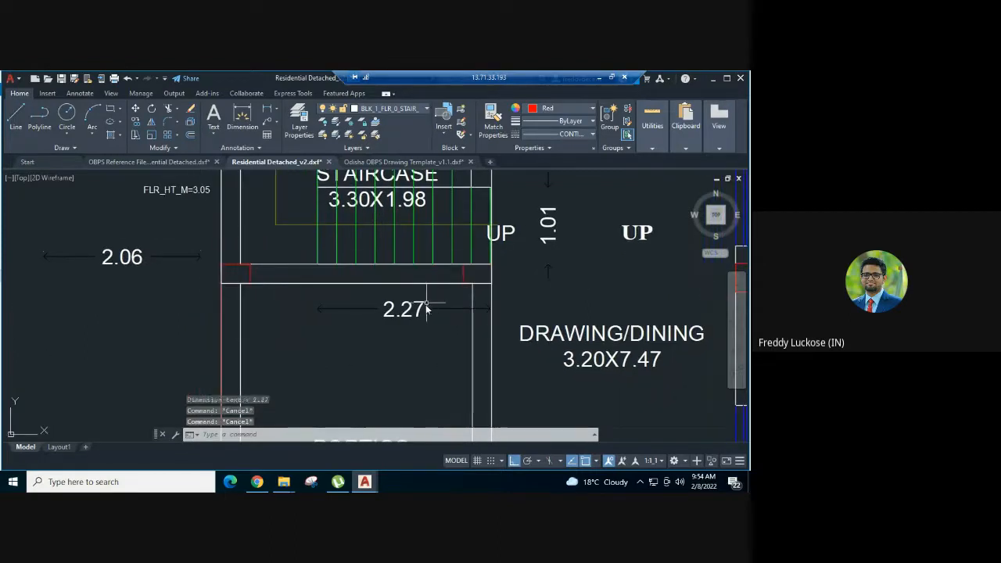
- Match the lower flight's length dimension to the properties of the pasted flight width sample
{"action": "left_click", "coordinate": [425, 308]}
{"action": "key", "text": "Escape"}
{"action": "key", "text": "Escape"}
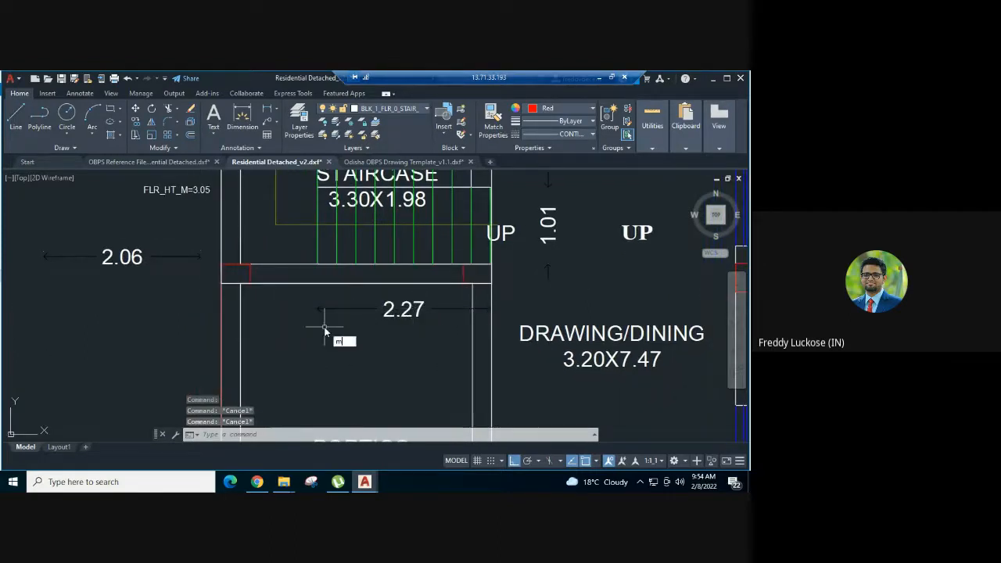
{"action": "type", "text": "ma"}
{"action": "key", "text": "Return"}
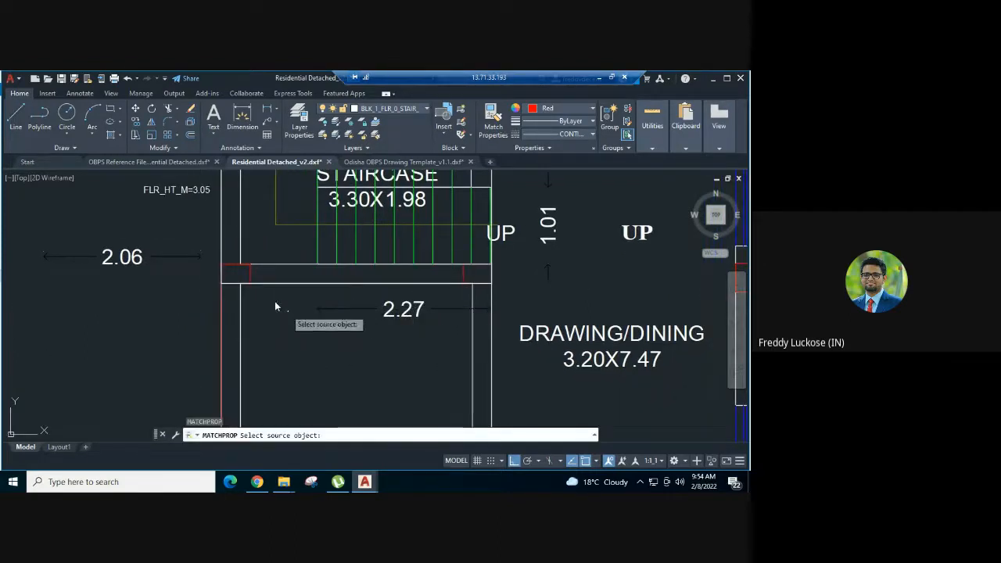
{"action": "left_click", "coordinate": [185, 257]}
{"action": "left_click", "coordinate": [388, 310]}
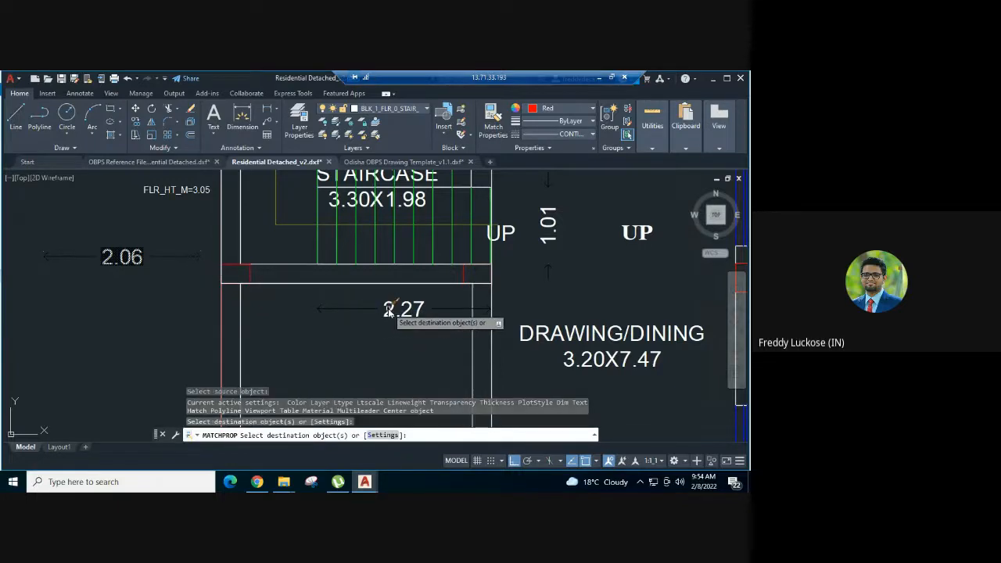
{"action": "key", "text": "Escape"}
- Set the colour of the lower flight's length dimension to red
{"action": "left_click", "coordinate": [388, 309]}
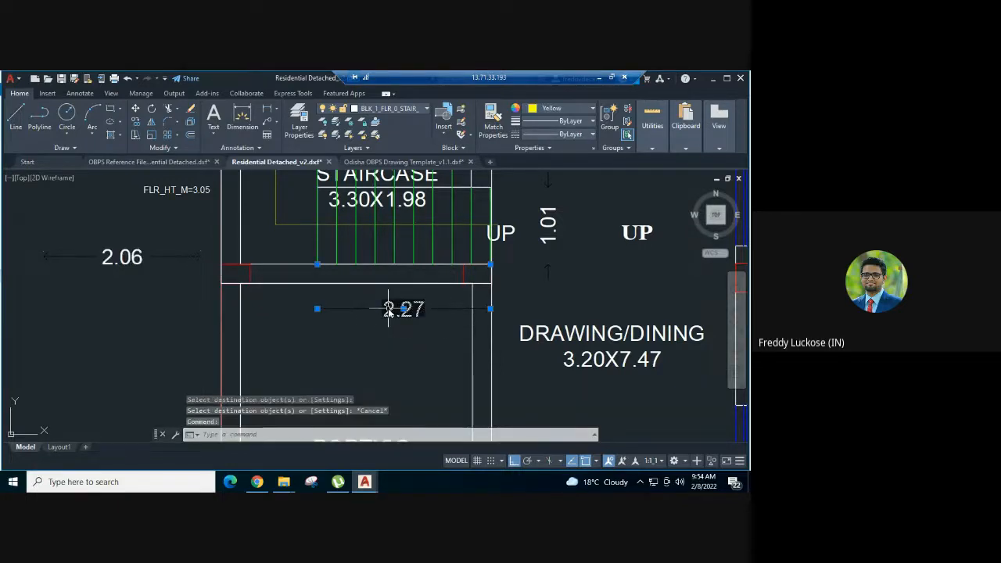
{"action": "left_click", "coordinate": [561, 109]}
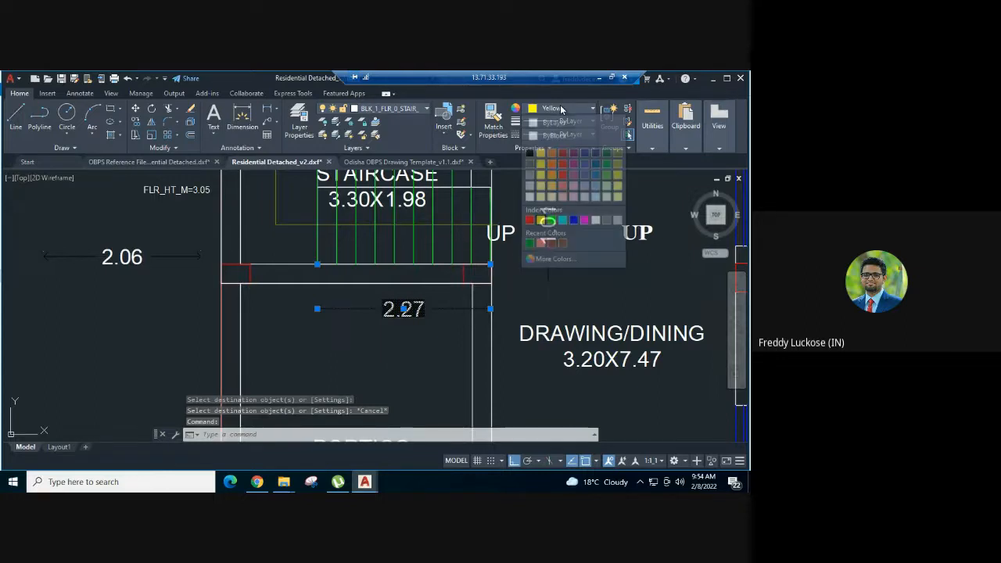
{"action": "left_click", "coordinate": [530, 220]}
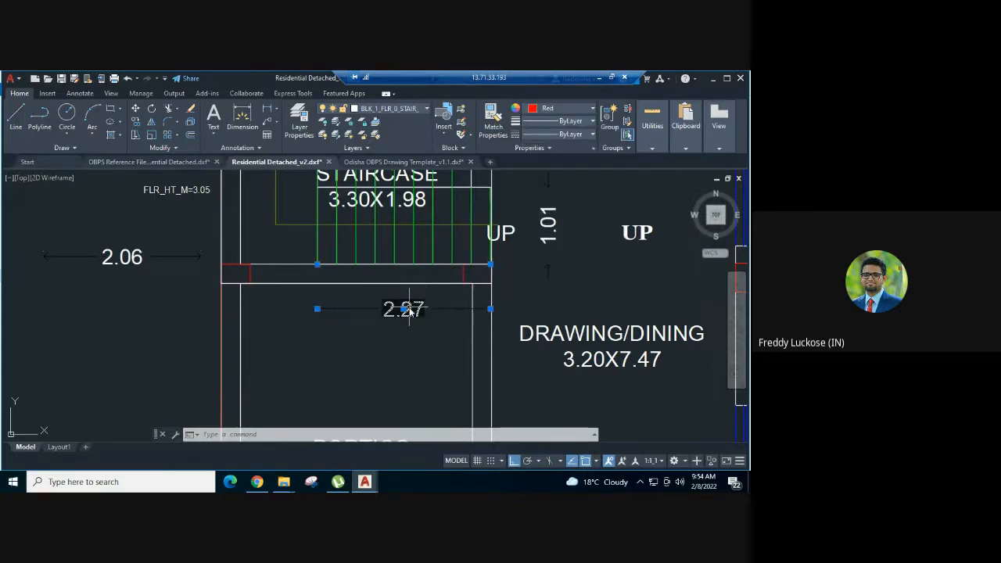
{"action": "key", "text": "Escape"}
- Delete the pasted flight width dimension sample below the FLR_HT_M=3.05 text
{"action": "left_click", "coordinate": [183, 286]}
{"action": "left_click", "coordinate": [136, 241]}
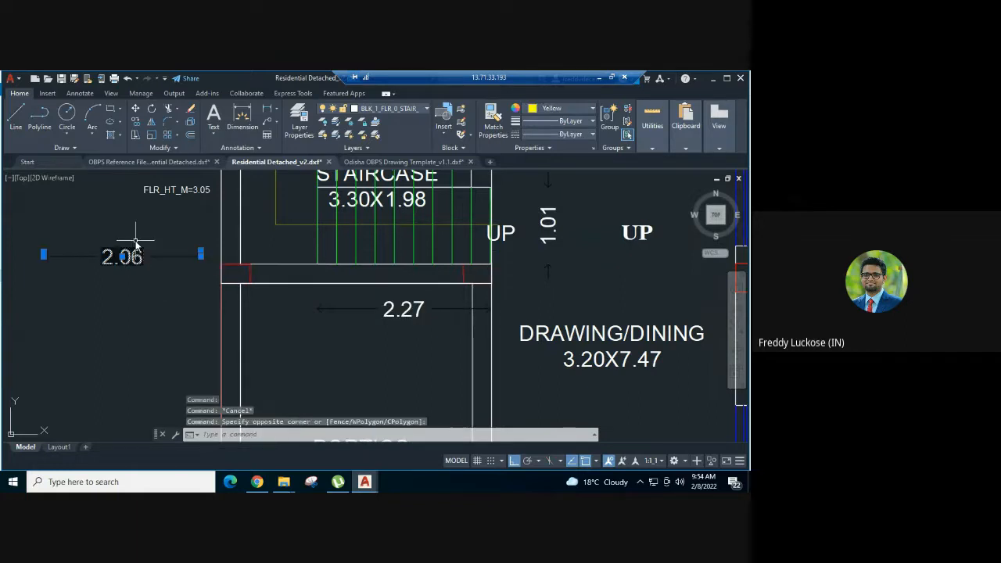
{"action": "key", "text": "Delete"}
{"action": "scroll", "coordinate": [405, 267], "scroll_direction": "down", "scroll_amount": 2}
{"action": "scroll", "coordinate": [383, 266], "scroll_direction": "up", "scroll_amount": 2}
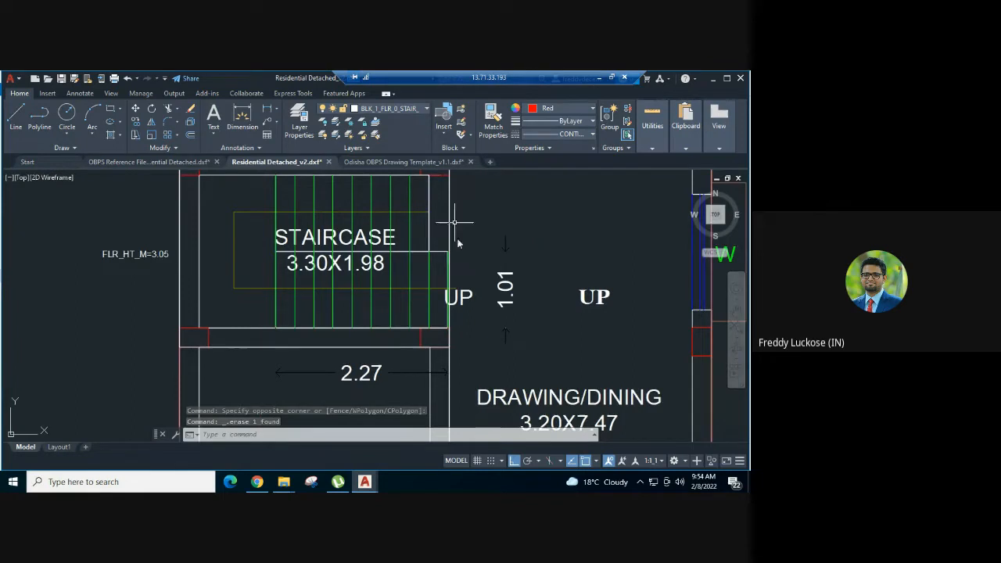
- Add a vertical linear dimension for the upper flight's width at its edge nearest the drawing/dining room, placed outside the staircase wall
{"action": "middle_click_drag", "start_coordinate": [456, 224], "coordinate": [461, 252]}
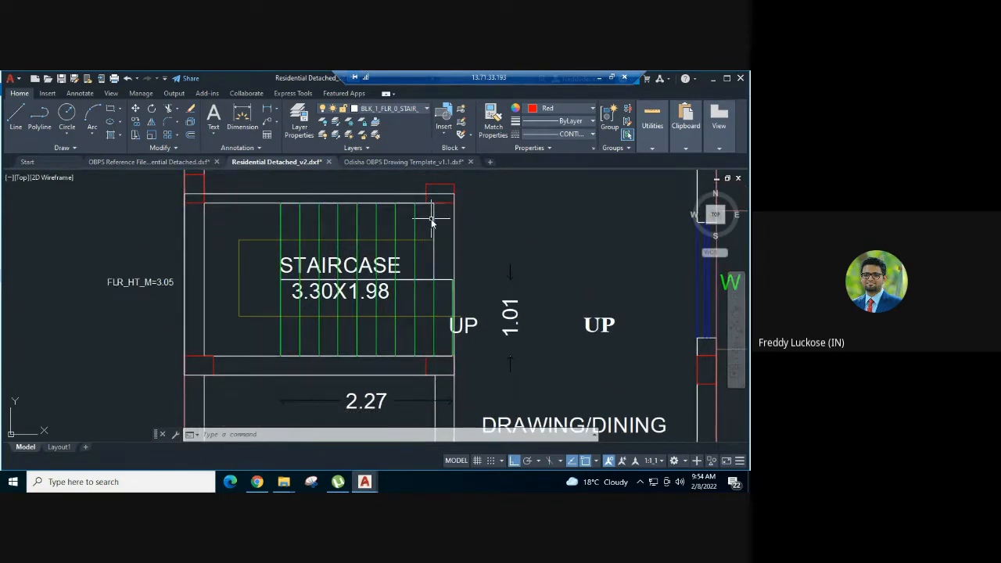
{"action": "type", "text": "dli"}
{"action": "key", "text": "Return"}
{"action": "scroll", "coordinate": [462, 222], "scroll_direction": "up", "scroll_amount": 2}
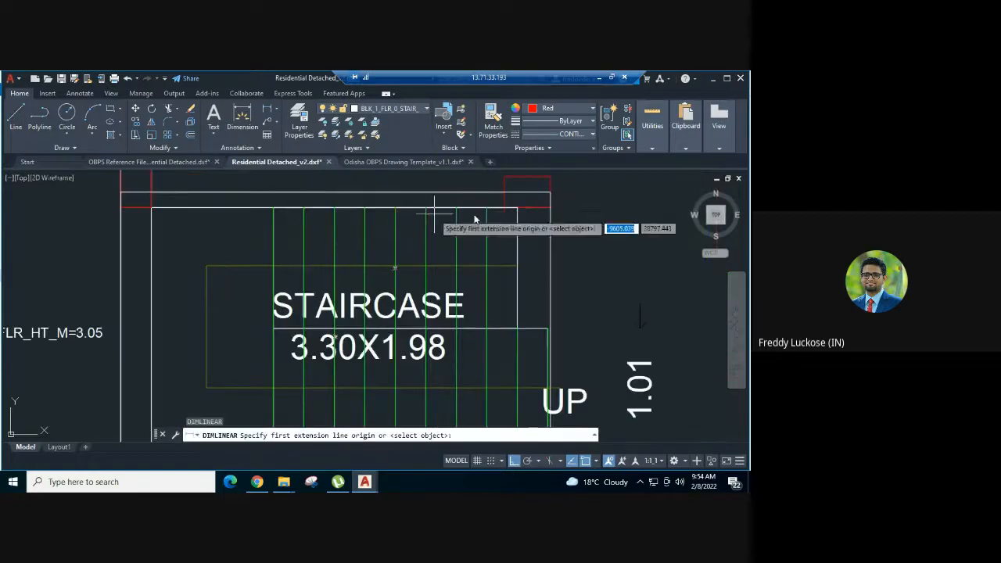
{"action": "left_click", "coordinate": [517, 208]}
{"action": "left_click", "coordinate": [517, 331]}
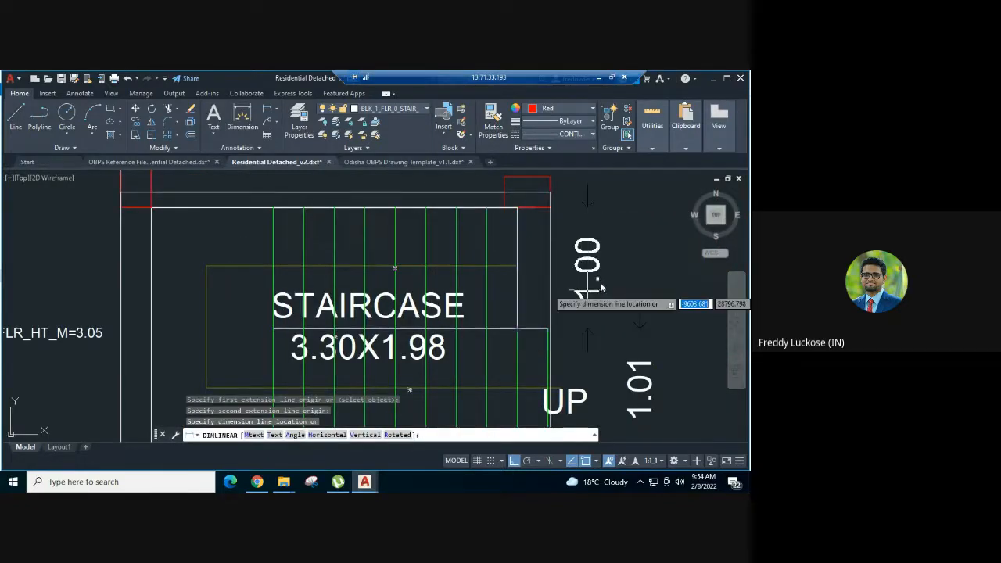
{"action": "left_click", "coordinate": [603, 284]}
{"action": "key", "text": "Escape"}
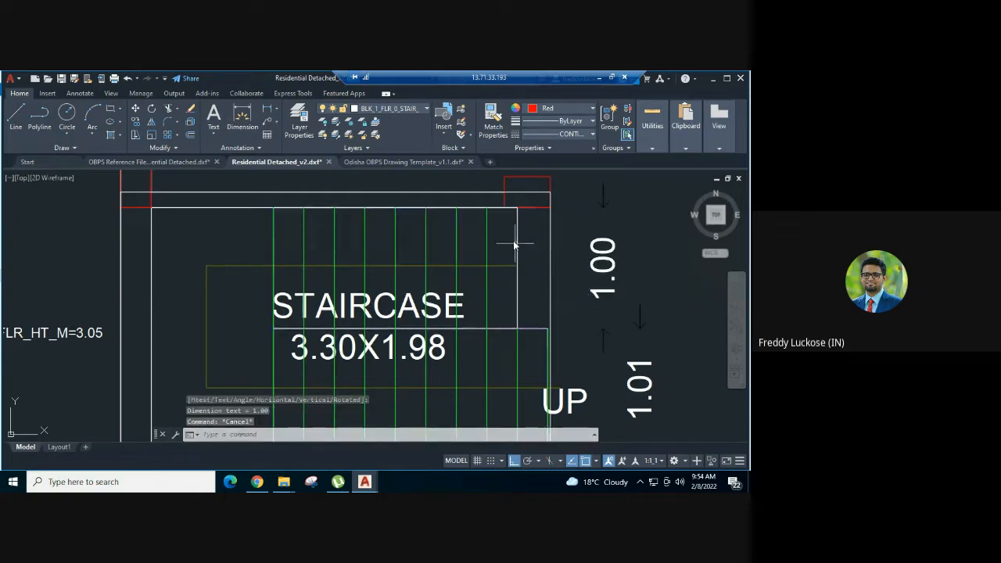
{"action": "left_click", "coordinate": [518, 335]}
{"action": "left_click", "coordinate": [518, 201]}
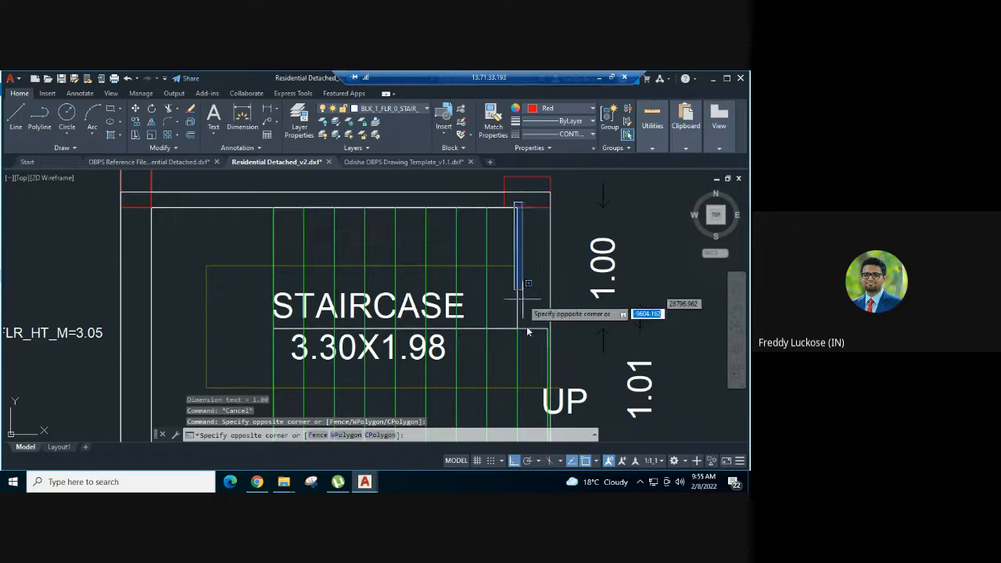
{"action": "left_click", "coordinate": [525, 346]}
{"action": "key", "text": "Escape"}
- Copy the upper flight's last riser line onto the flight polygon's edge nearest the drawing/dining room
{"action": "left_click", "coordinate": [487, 247]}
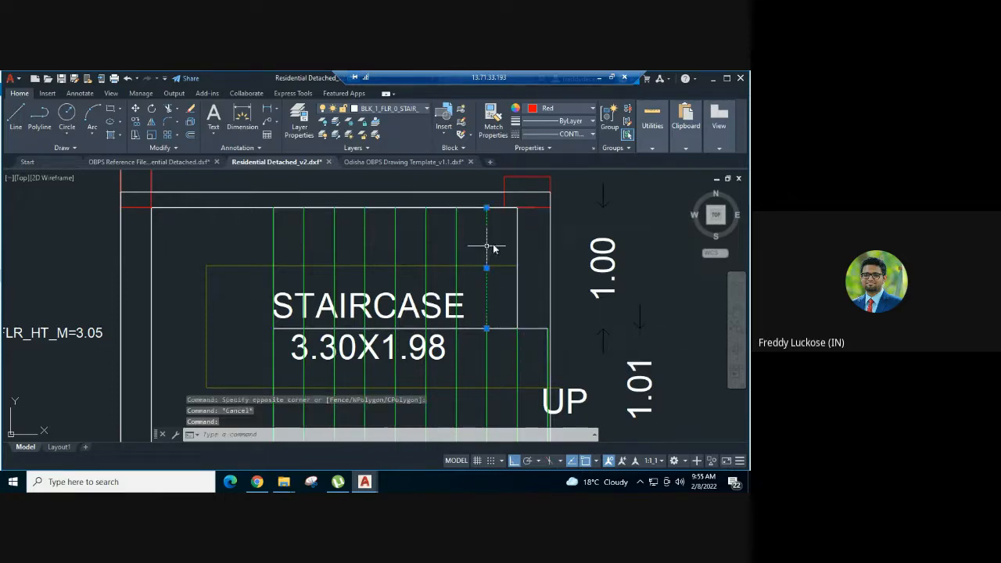
{"action": "type", "text": "co"}
{"action": "key", "text": "Return"}
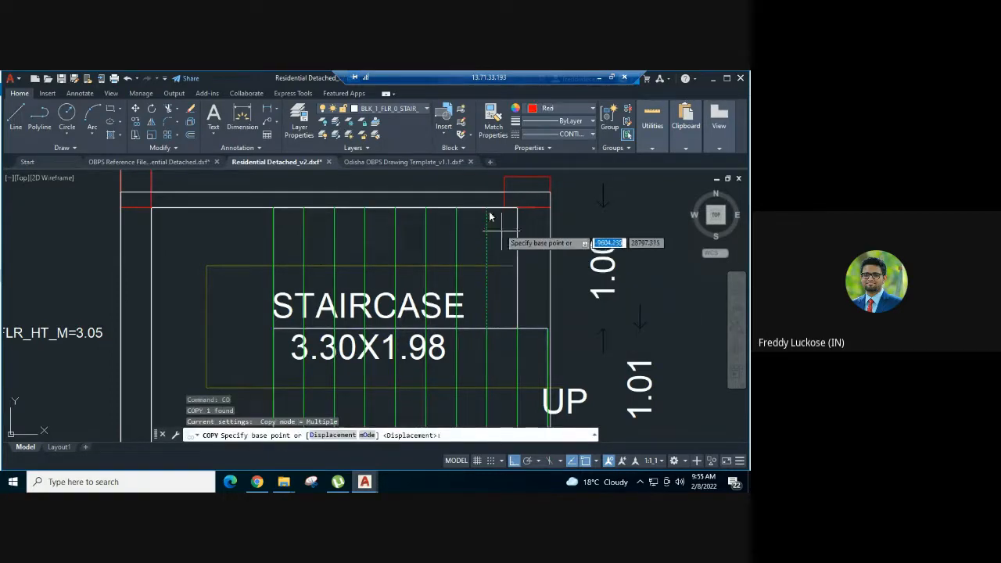
{"action": "scroll", "coordinate": [490, 213], "scroll_direction": "up", "scroll_amount": 3}
{"action": "left_click", "coordinate": [485, 210]}
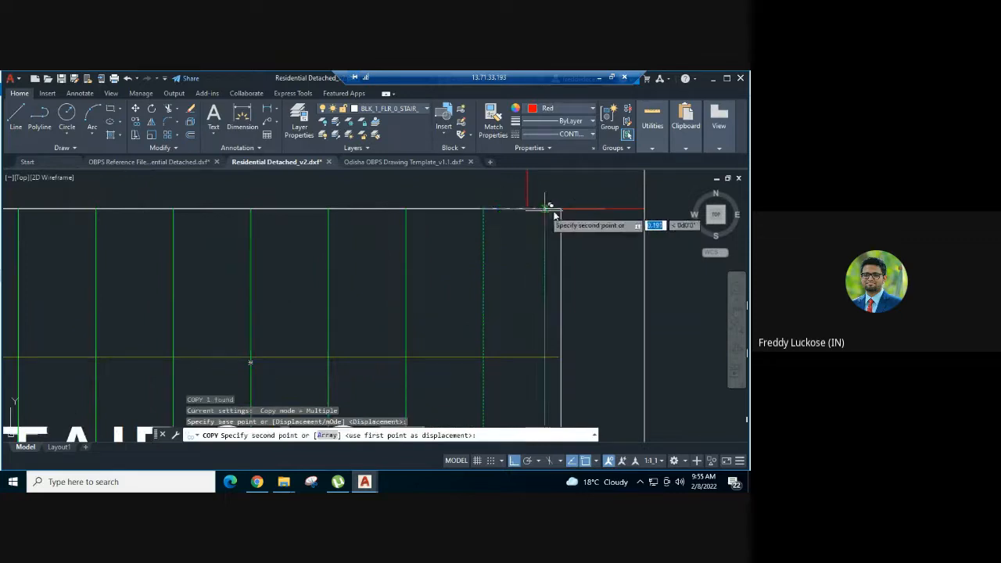
{"action": "left_click", "coordinate": [560, 209]}
{"action": "scroll", "coordinate": [417, 226], "scroll_direction": "down", "scroll_amount": 3}
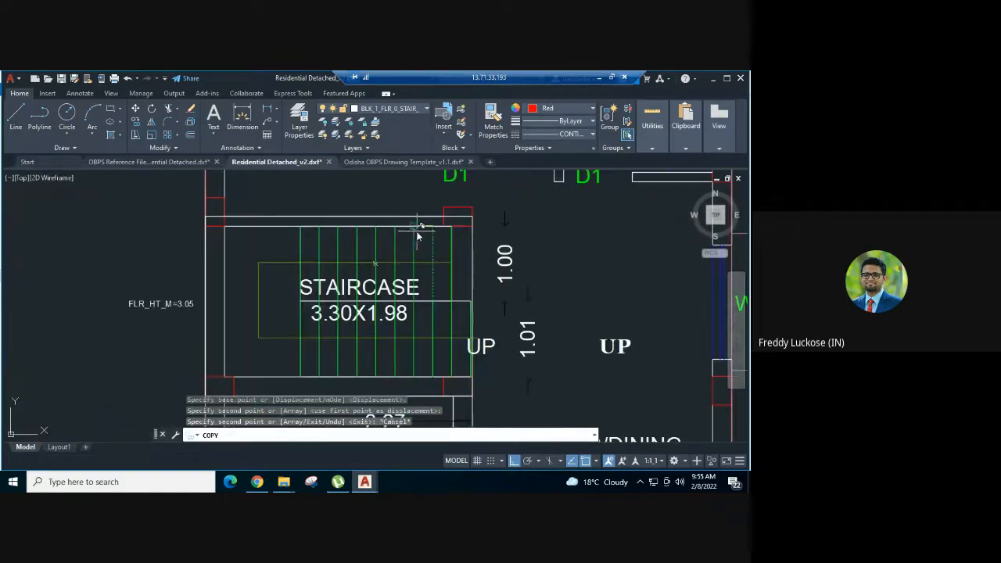
{"action": "key", "text": "Escape"}
- Add a horizontal linear dimension for the upper flight's length, from its first to its last riser, placed above the staircase wall
{"action": "middle_click_drag", "start_coordinate": [525, 241], "coordinate": [528, 245]}
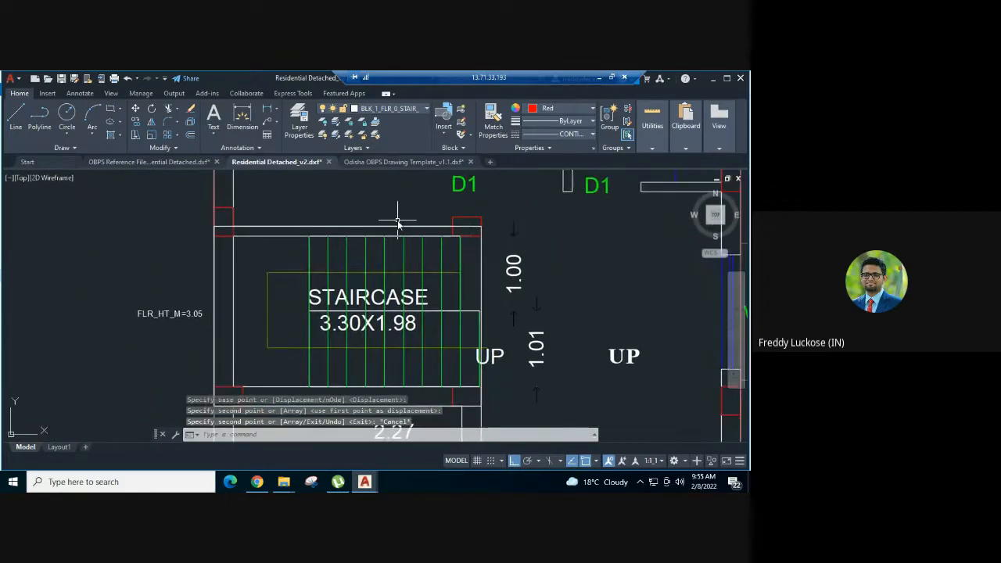
{"action": "type", "text": "dli"}
{"action": "key", "text": "Return"}
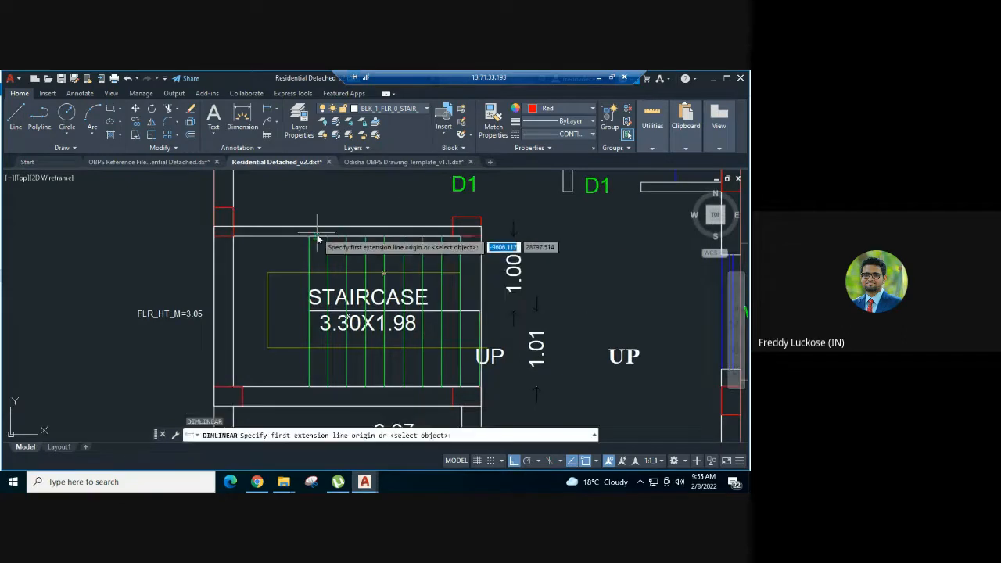
{"action": "left_click", "coordinate": [308, 235]}
{"action": "scroll", "coordinate": [470, 250], "scroll_direction": "up", "scroll_amount": 2}
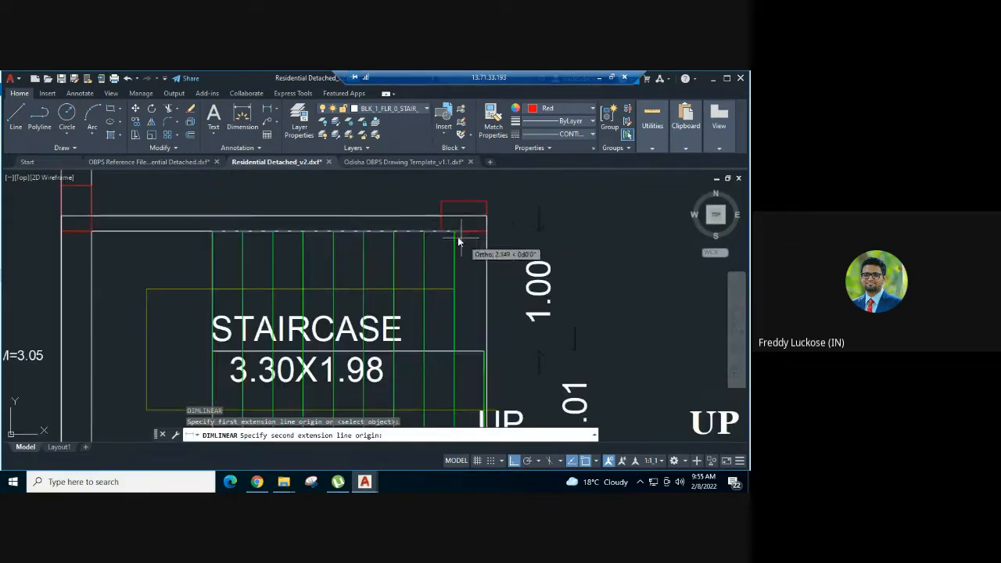
{"action": "left_click", "coordinate": [452, 234]}
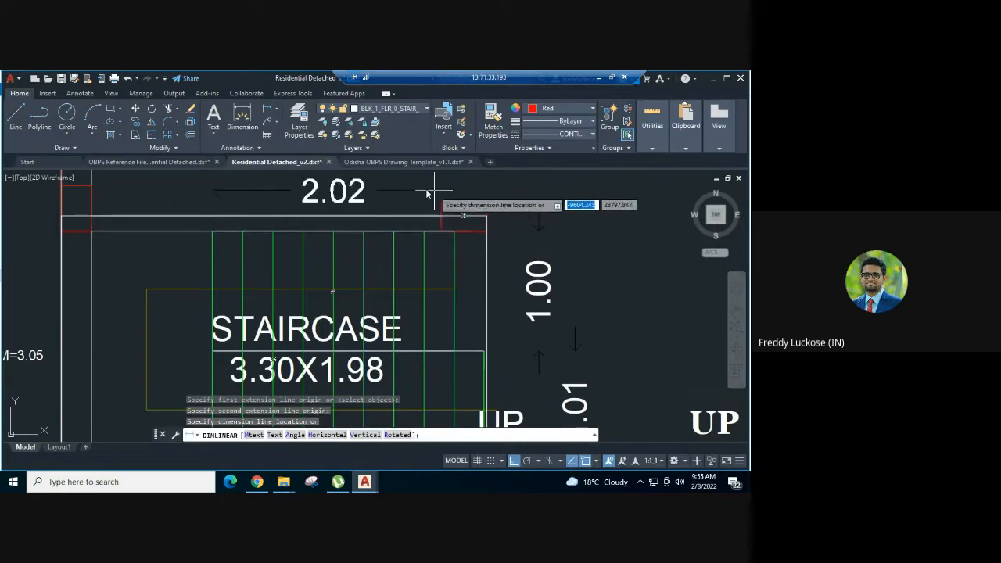
{"action": "left_click", "coordinate": [412, 190]}
{"action": "scroll", "coordinate": [422, 225], "scroll_direction": "down", "scroll_amount": 2}
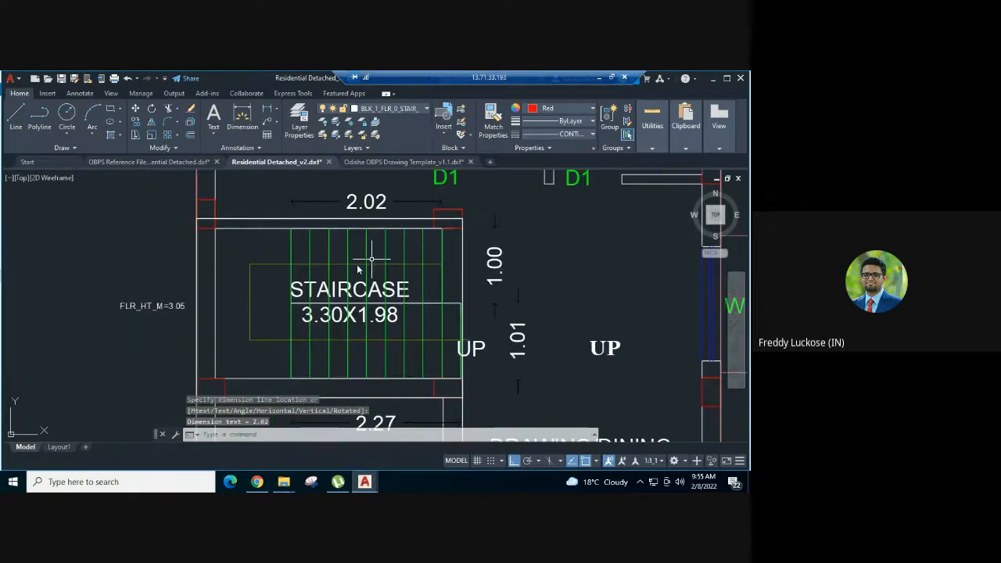
- Match the upper flight's width and length dimensions to the properties of the upper flight polygon and check their layer
{"action": "type", "text": "MA"}
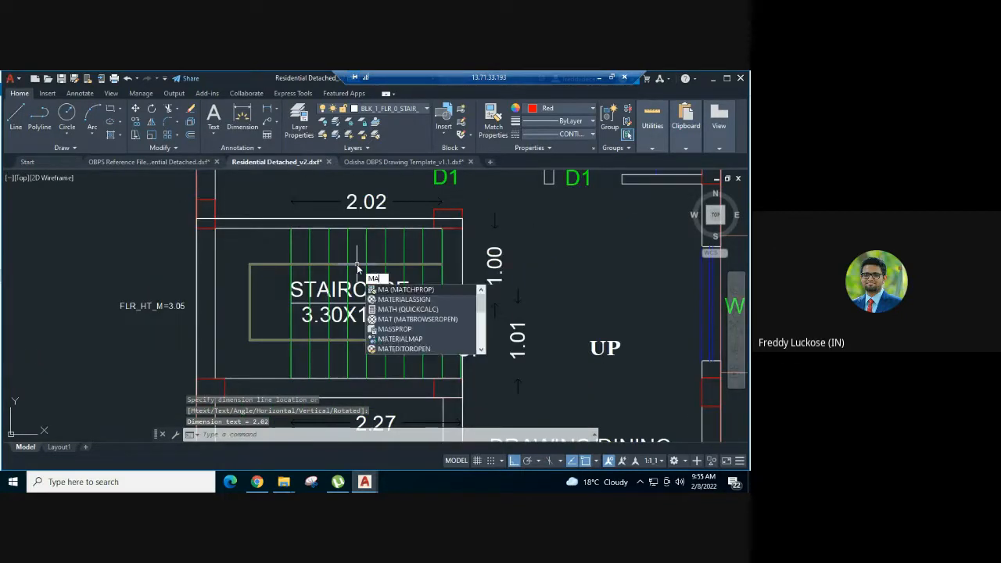
{"action": "key", "text": "Return"}
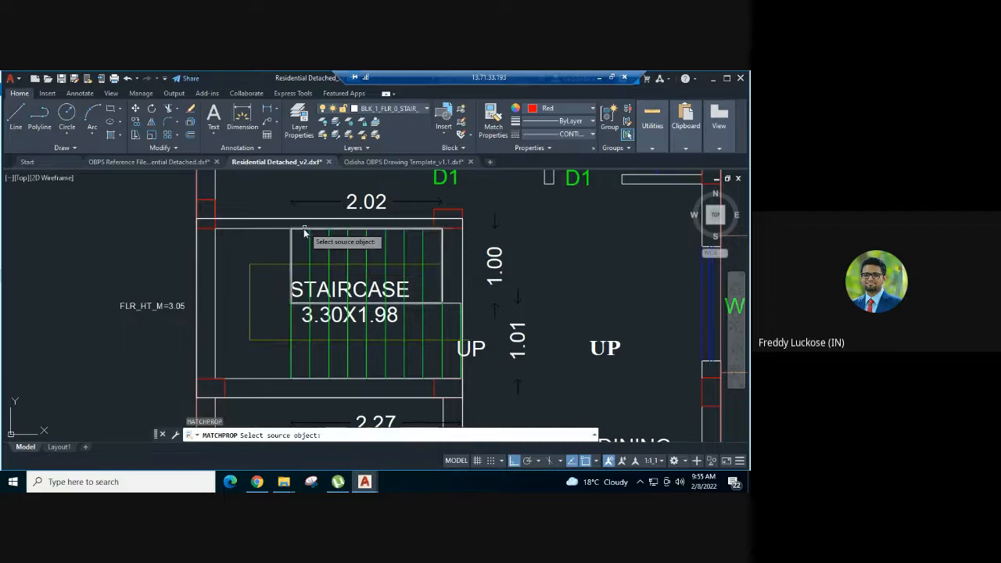
{"action": "left_click", "coordinate": [304, 229]}
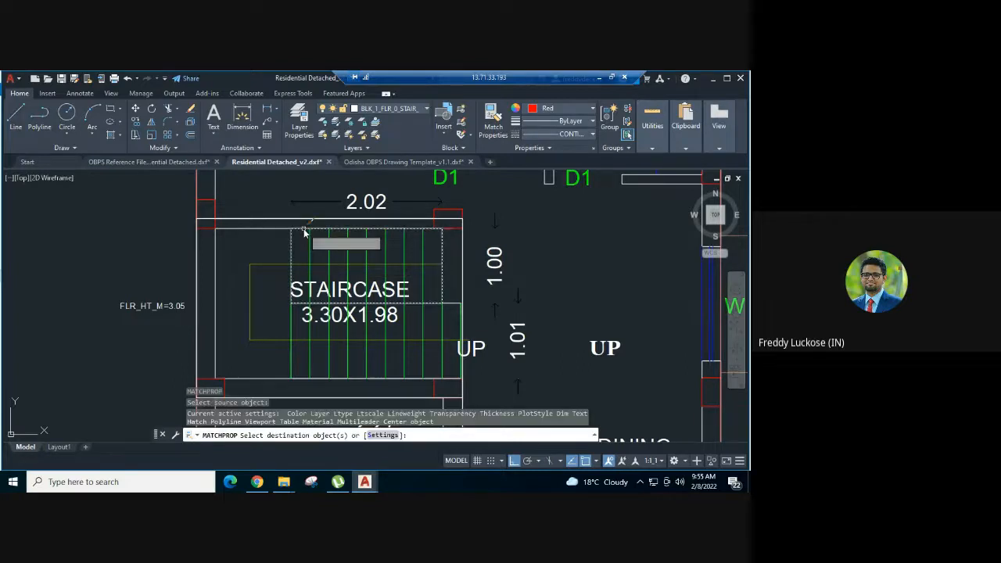
{"action": "left_click", "coordinate": [494, 260]}
{"action": "key", "text": "Escape"}
{"action": "key", "text": "Escape"}
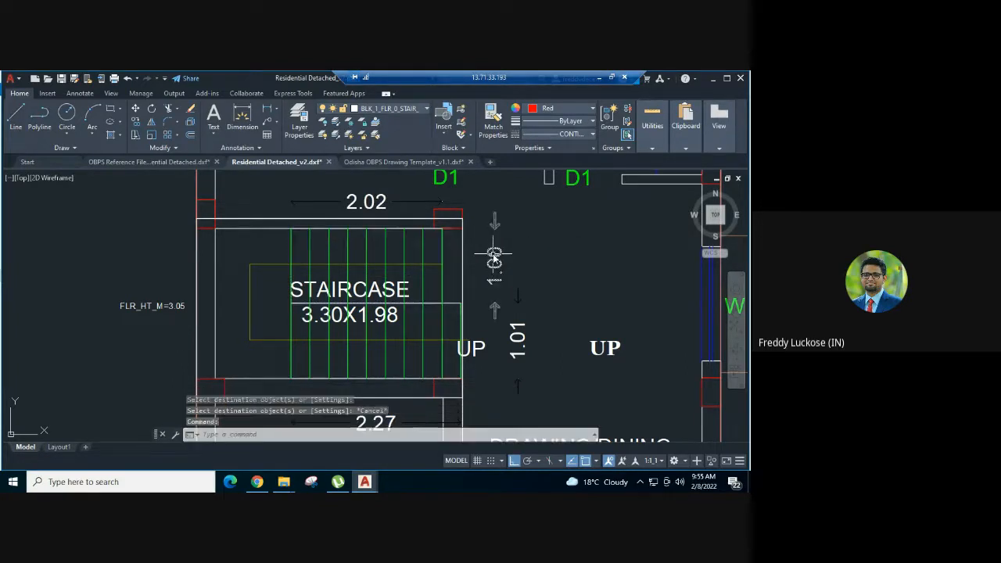
{"action": "left_click", "coordinate": [493, 259]}
{"action": "left_click", "coordinate": [383, 201]}
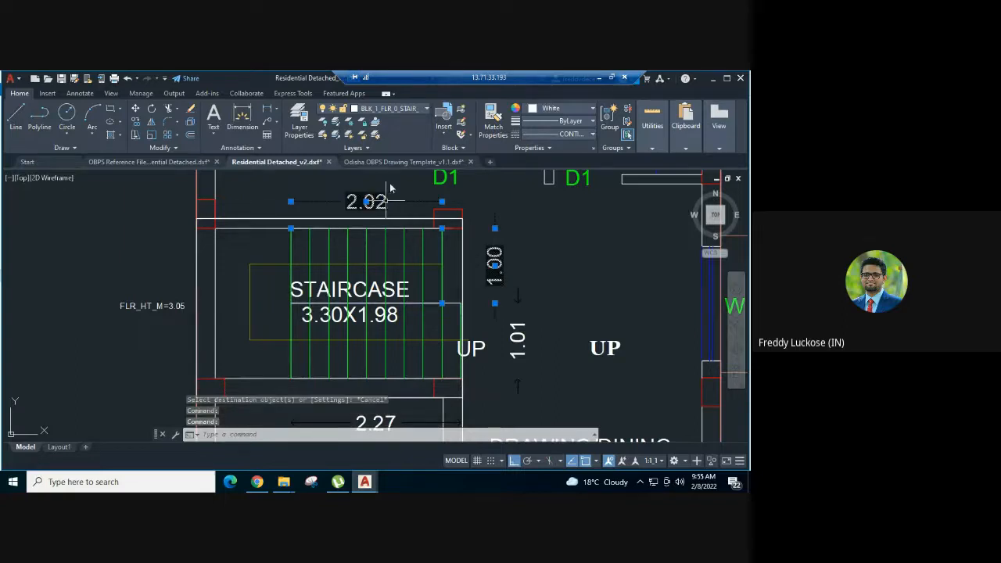
{"action": "left_click", "coordinate": [400, 110]}
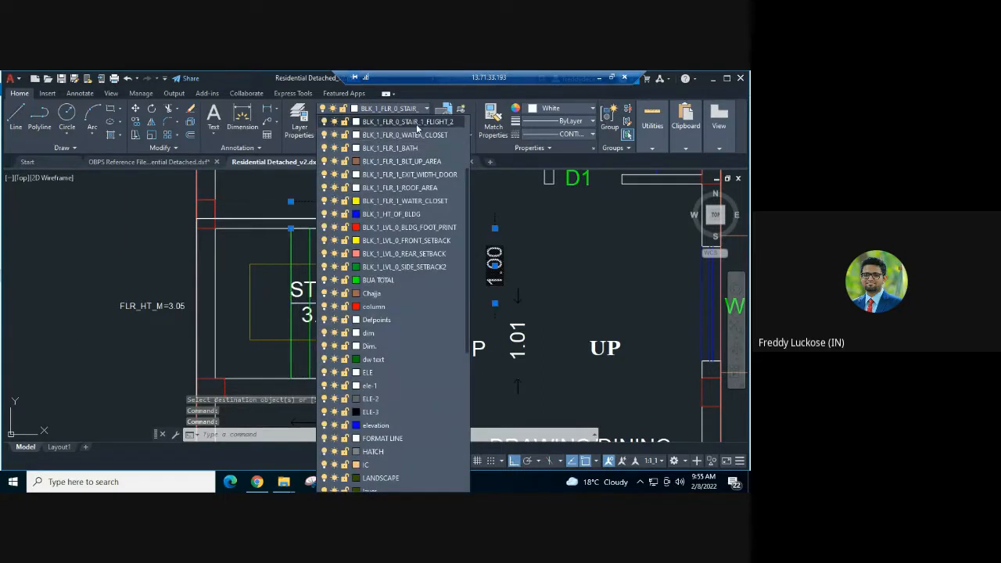
{"action": "key", "text": "Escape"}
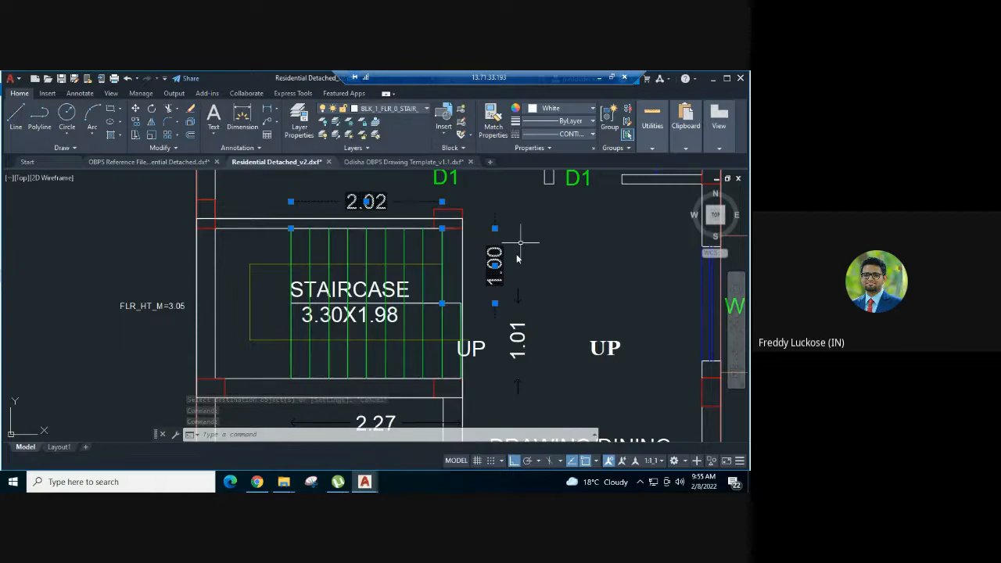
{"action": "key", "text": "Escape"}
- Set the colour of the upper flight's width dimension to yellow
{"action": "left_click", "coordinate": [508, 256]}
{"action": "left_click", "coordinate": [488, 235]}
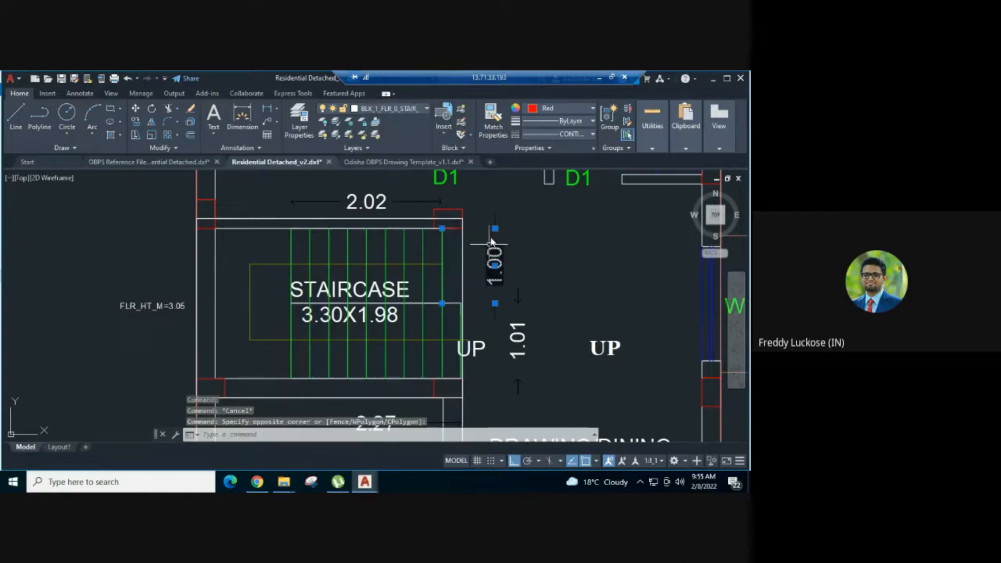
{"action": "left_click", "coordinate": [559, 108]}
{"action": "left_click", "coordinate": [543, 220]}
{"action": "key", "text": "Escape"}
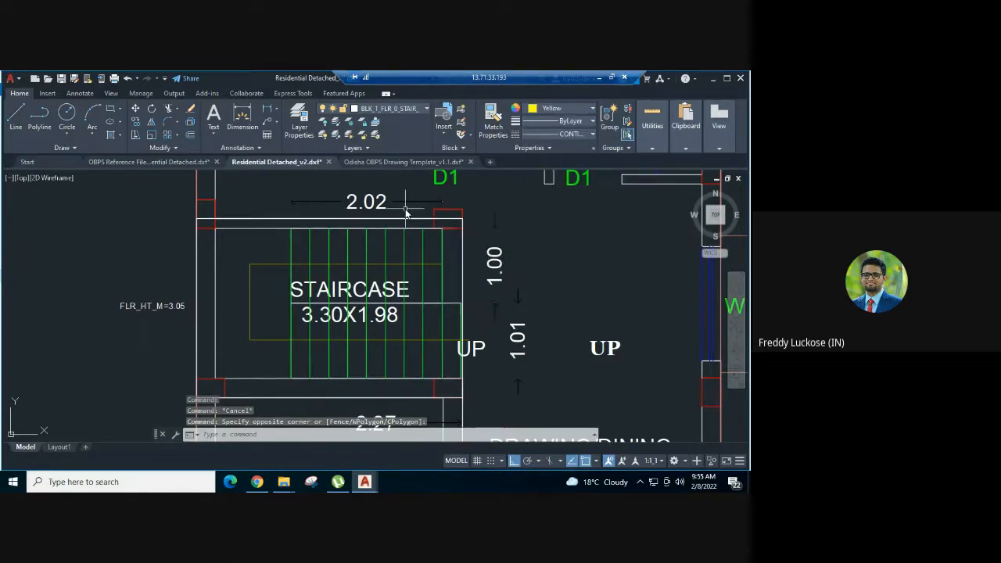
- Set the colour of the upper flight's length dimension to red
{"action": "left_click", "coordinate": [404, 211]}
{"action": "left_click", "coordinate": [392, 190]}
{"action": "left_click", "coordinate": [562, 111]}
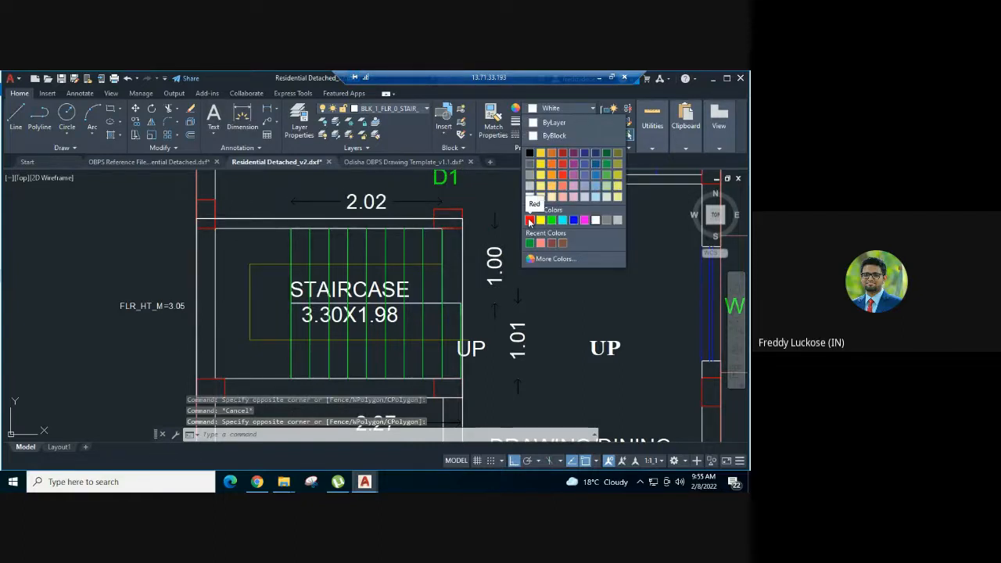
{"action": "left_click", "coordinate": [530, 221]}
{"action": "key", "text": "Escape"}
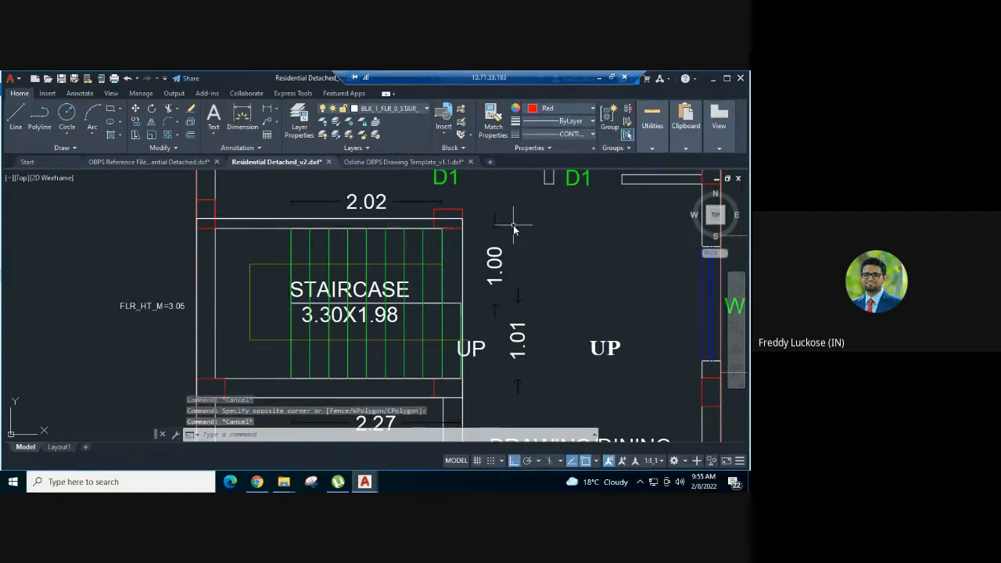
- Switch to Odisha OBPS Drawing Template_v1.1 and review the layer names and colour codes of the staircase flight and landing rows
{"action": "scroll", "coordinate": [514, 228], "scroll_direction": "down", "scroll_amount": 1}
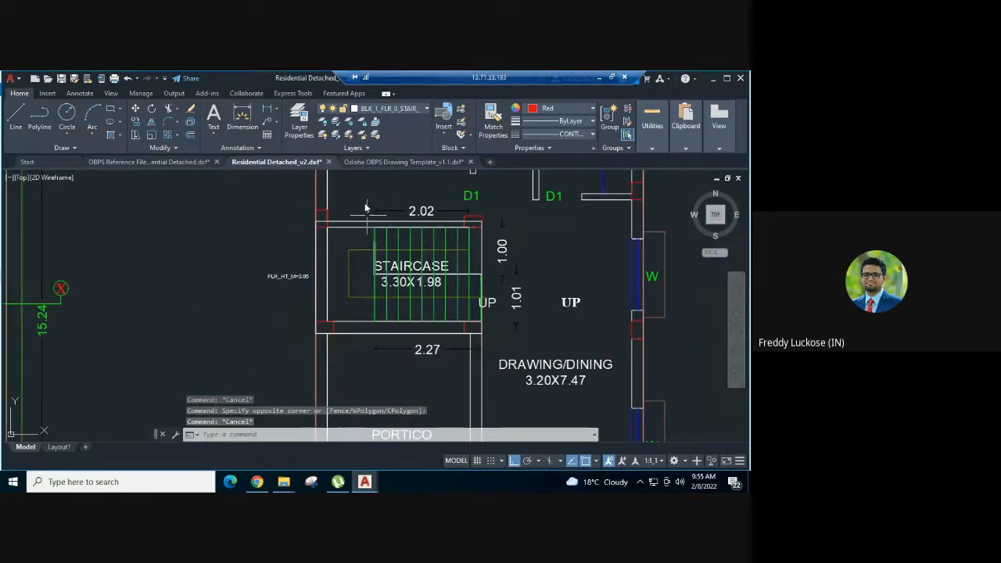
{"action": "left_click", "coordinate": [389, 162]}
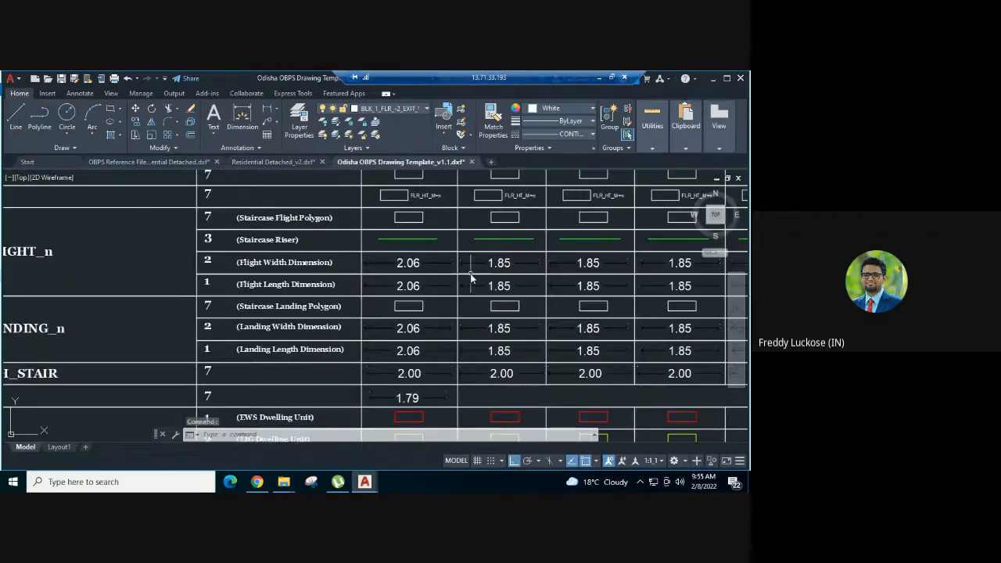
{"action": "scroll", "coordinate": [471, 277], "scroll_direction": "down", "scroll_amount": 3}
{"action": "scroll", "coordinate": [298, 248], "scroll_direction": "up", "scroll_amount": 3}
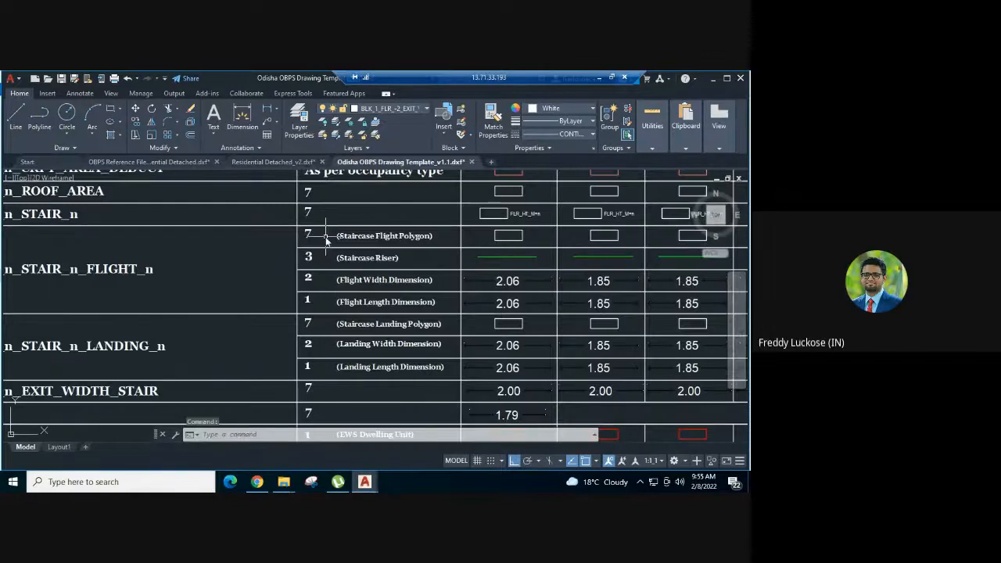
{"action": "scroll", "coordinate": [327, 241], "scroll_direction": "down", "scroll_amount": 1}
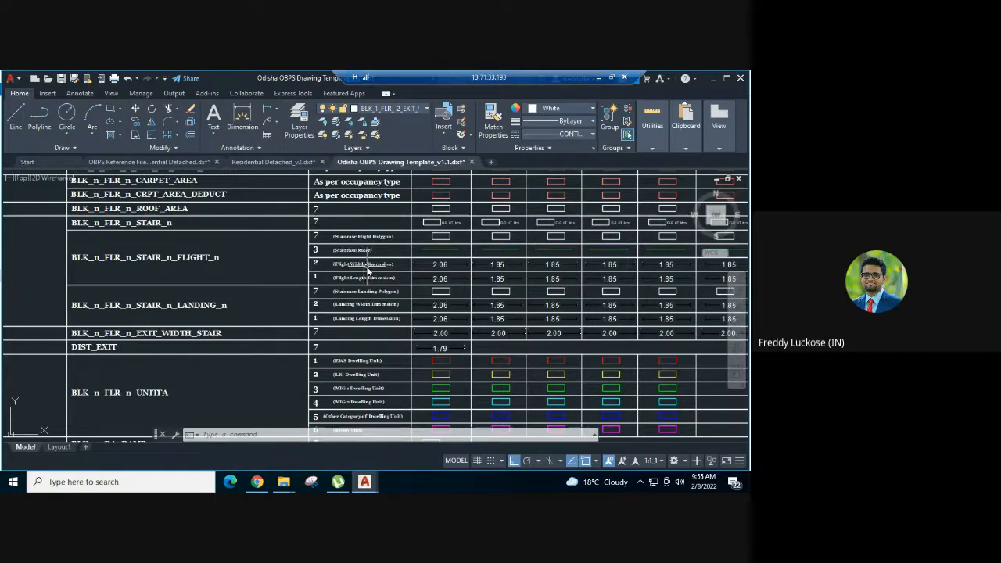
{"action": "scroll", "coordinate": [370, 244], "scroll_direction": "up", "scroll_amount": 2}
{"action": "mouse_move", "coordinate": [384, 285]}
{"action": "middle_mouse_down"}
{"action": "mouse_move", "coordinate": [433, 258]}
{"action": "mouse_move", "coordinate": [316, 314]}
{"action": "mouse_move", "coordinate": [373, 277]}
{"action": "middle_mouse_up"}
{"action": "scroll", "coordinate": [479, 264], "scroll_direction": "up", "scroll_amount": 2}
{"action": "scroll", "coordinate": [375, 305], "scroll_direction": "up", "scroll_amount": 2}
{"action": "scroll", "coordinate": [375, 306], "scroll_direction": "down", "scroll_amount": 2}
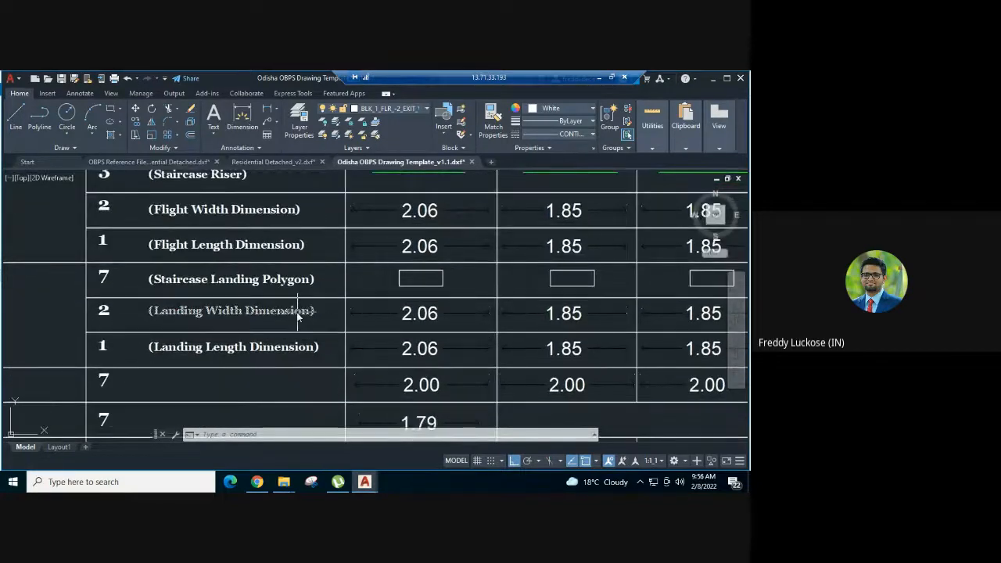
- Copy the first staircase landing polygon sample from the template and paste it into Residential Detached_v2 above the FLR_HT_M=3.05 text
{"action": "left_click", "coordinate": [433, 280]}
{"action": "left_click", "coordinate": [386, 284]}
{"action": "key", "text": "ctrl+c"}
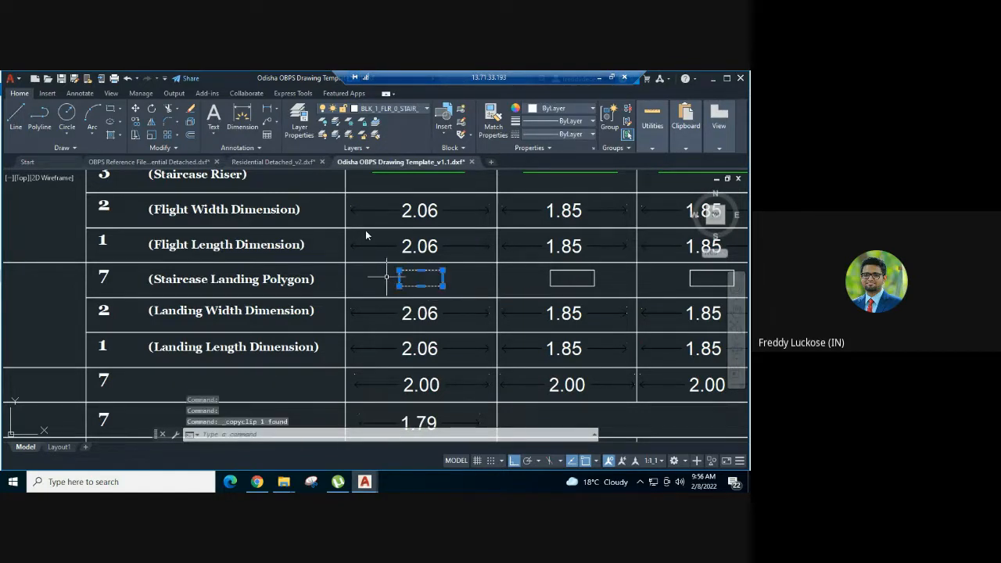
{"action": "scroll", "coordinate": [188, 282], "scroll_direction": "down", "scroll_amount": 4}
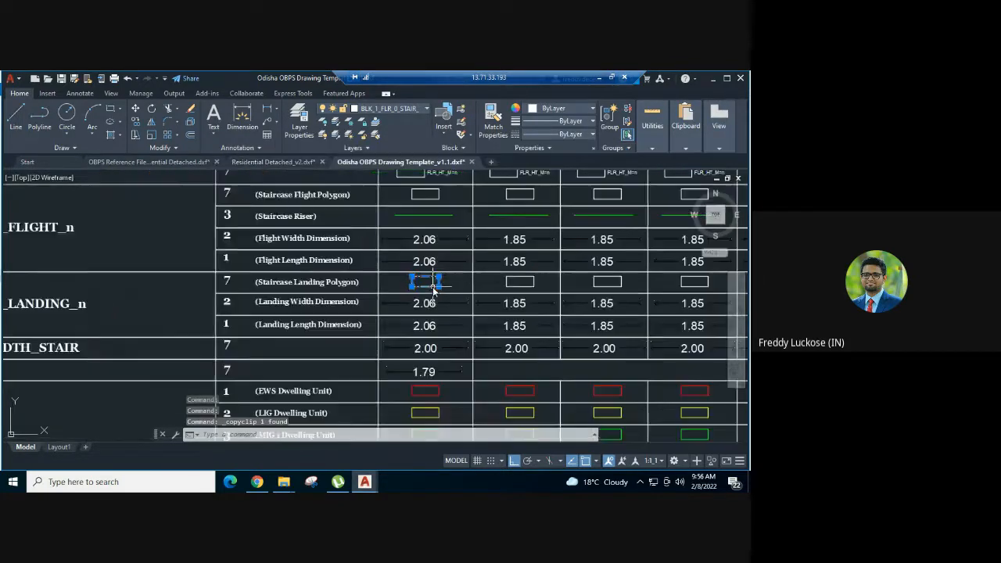
{"action": "scroll", "coordinate": [188, 284], "scroll_direction": "up", "scroll_amount": 3}
{"action": "scroll", "coordinate": [192, 316], "scroll_direction": "down", "scroll_amount": 1}
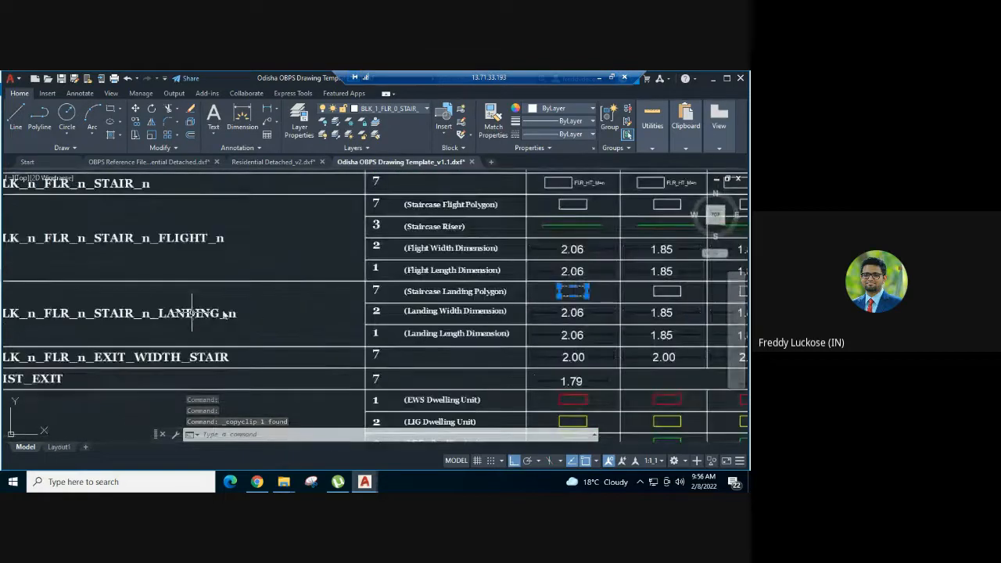
{"action": "left_click", "coordinate": [275, 162]}
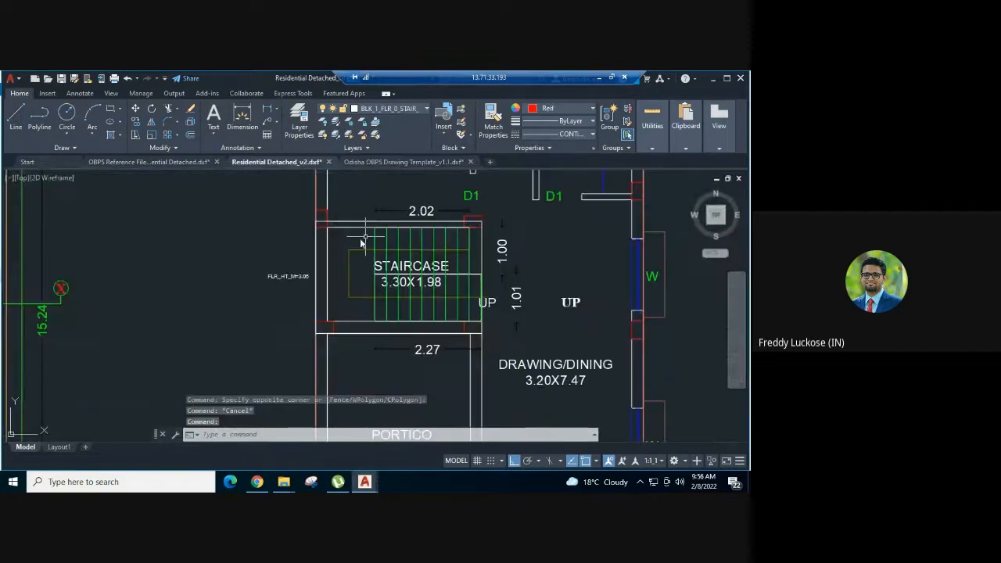
{"action": "key", "text": "ctrl+v"}
{"action": "scroll", "coordinate": [263, 248], "scroll_direction": "up", "scroll_amount": 2}
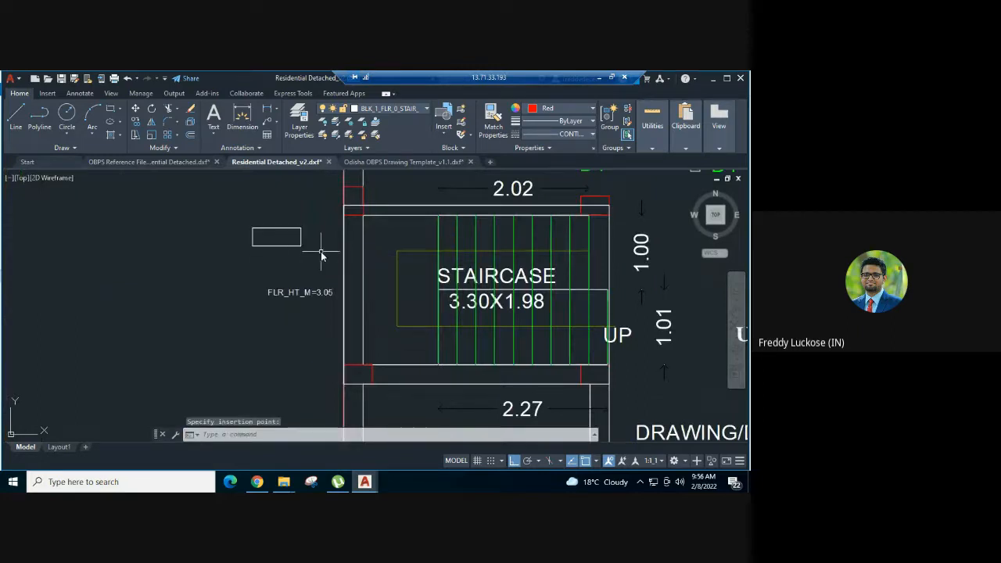
- Draw a landing rectangle of about 1 m by 2 m between the staircase's inner wall and the start of both flights
{"action": "key", "text": "Return"}
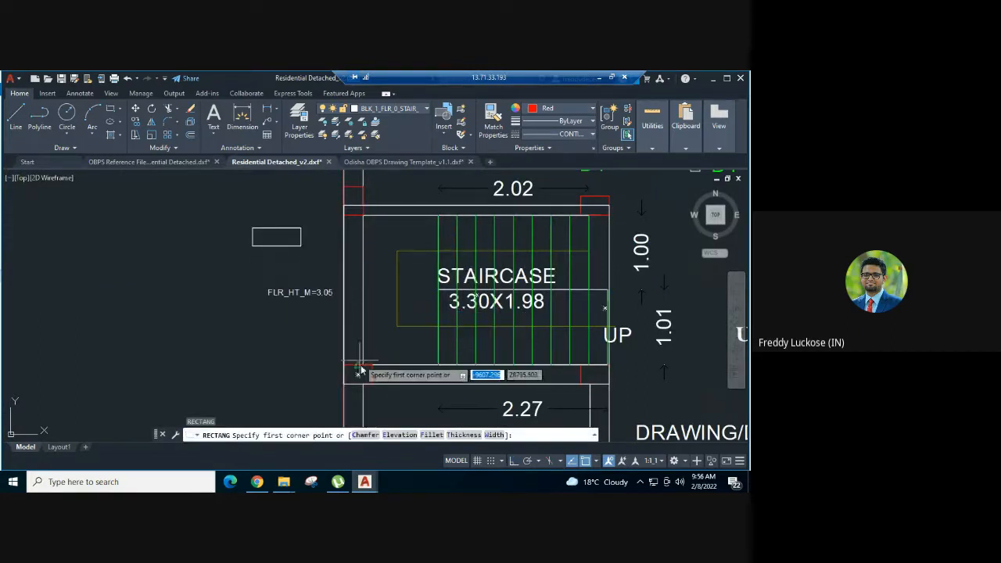
{"action": "left_click", "coordinate": [357, 374]}
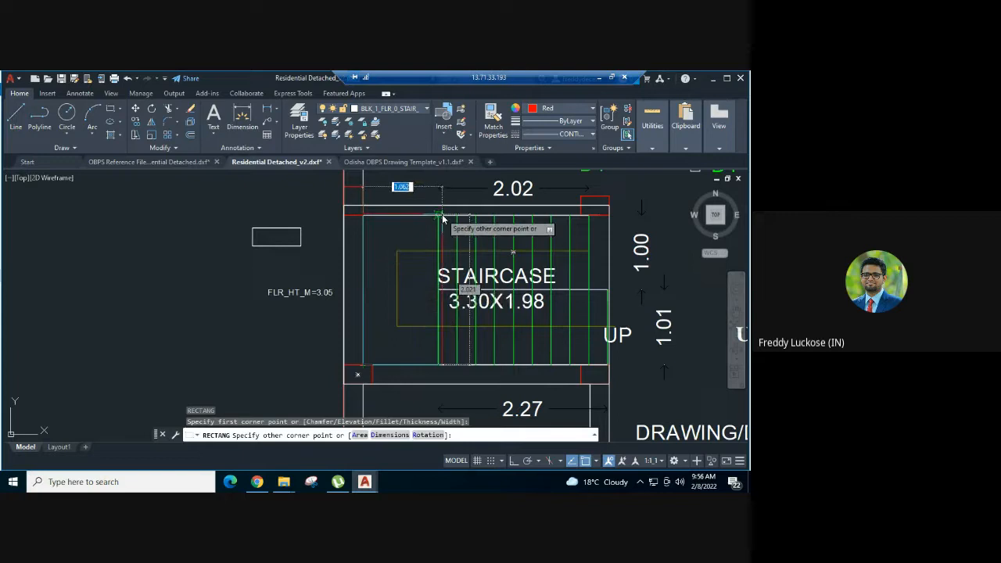
{"action": "key", "text": "Escape"}
{"action": "key", "text": "Escape"}
{"action": "key", "text": "Escape"}
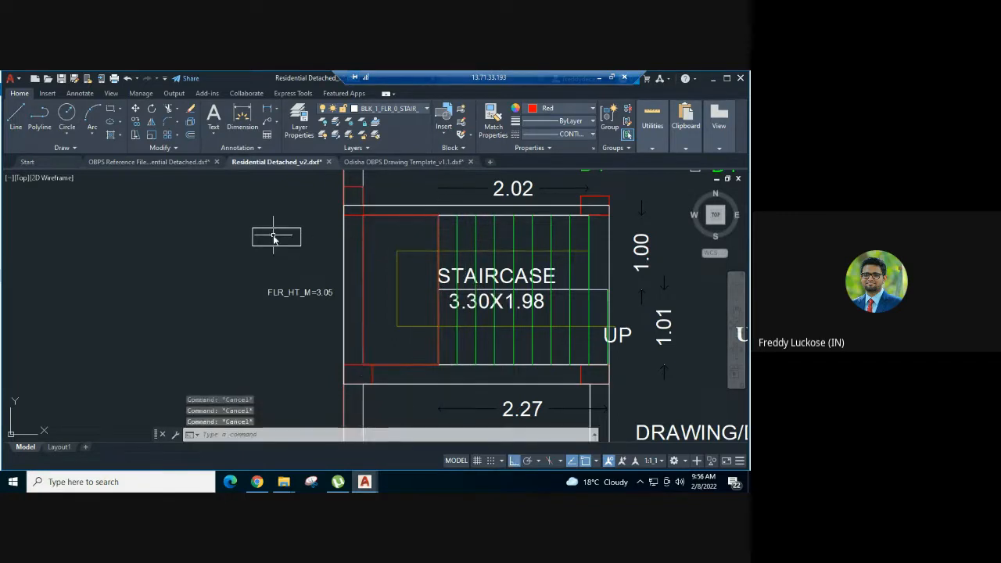
- Match the drawn landing rectangle's properties to the pasted landing polygon sample, and erase the sample
{"action": "type", "text": "ma"}
{"action": "key", "text": "Return"}
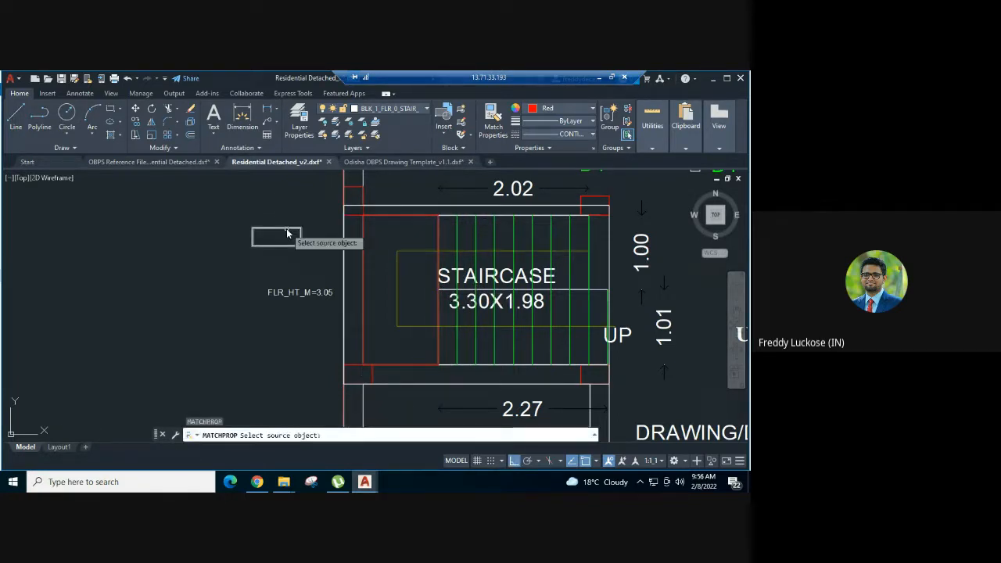
{"action": "left_click", "coordinate": [287, 231]}
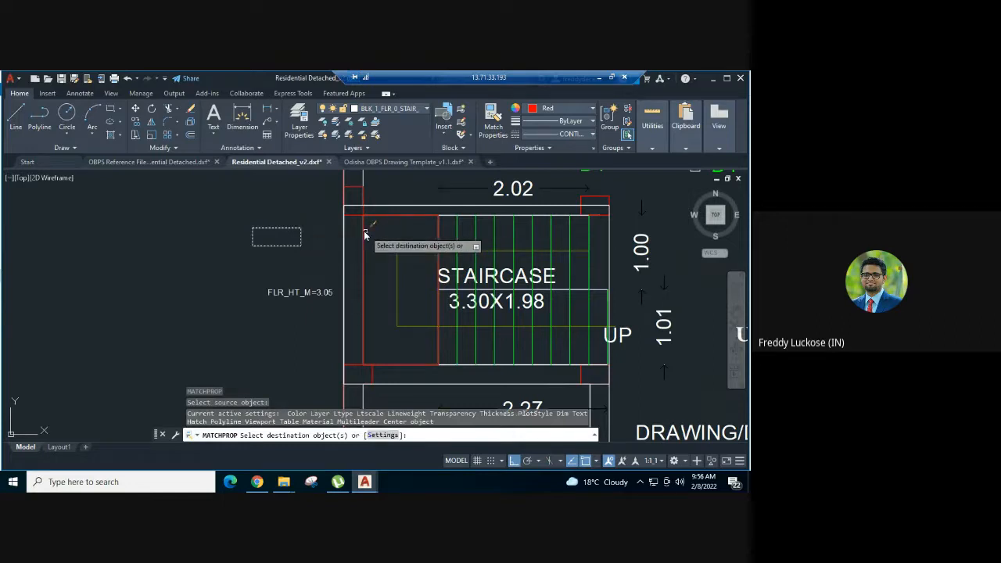
{"action": "left_click", "coordinate": [364, 231]}
{"action": "key", "text": "Escape"}
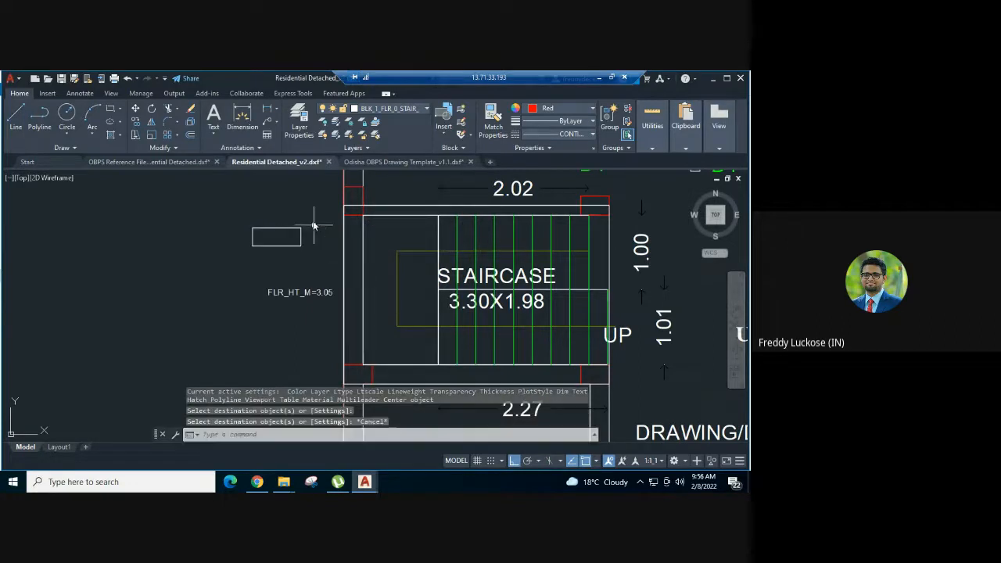
{"action": "left_click_drag", "start_coordinate": [321, 229], "coordinate": [281, 240]}
{"action": "key", "text": "Delete"}
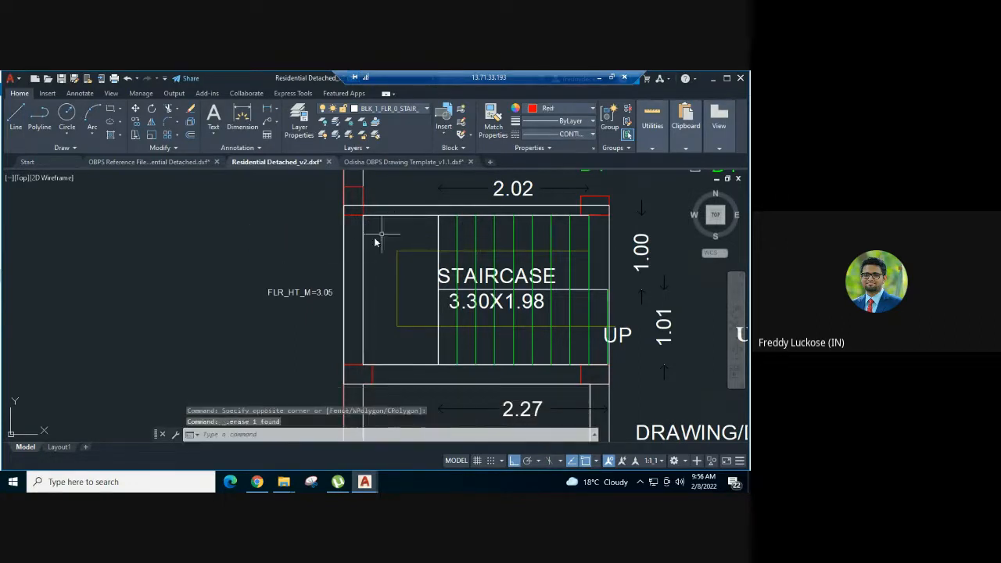
{"action": "left_click", "coordinate": [386, 108]}
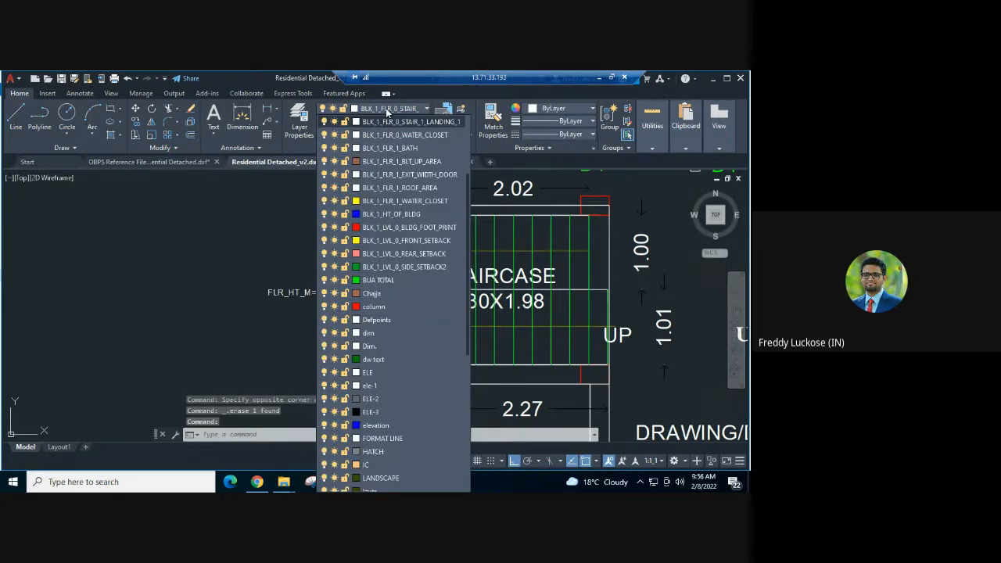
{"action": "left_click", "coordinate": [385, 109]}
{"action": "key", "text": "Escape"}
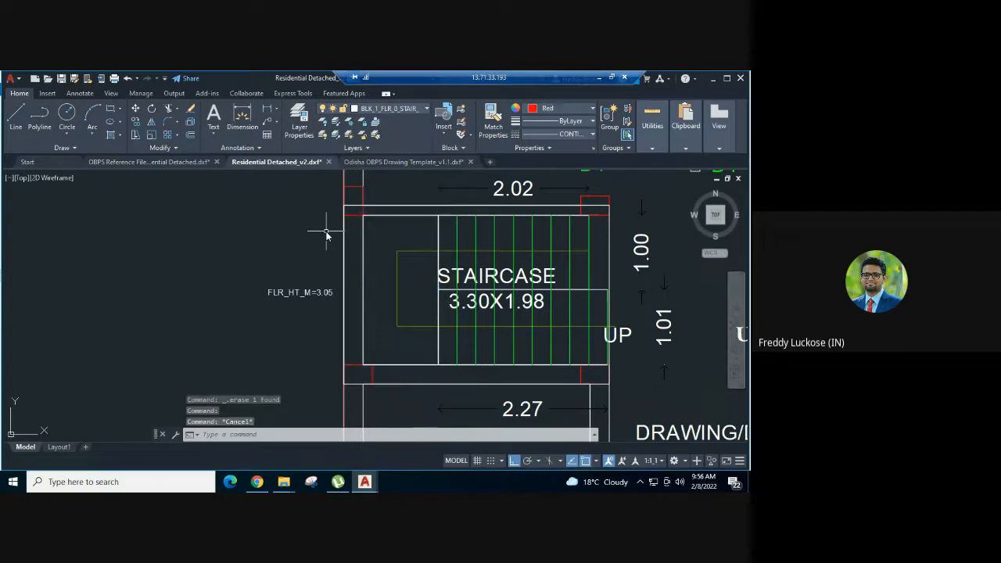
- Add a linear dimension for the staircase landing's width, placed outside the wall beside the FLR_HT_M=3.05 text
{"action": "type", "text": "li"}
{"action": "key", "text": "Return"}
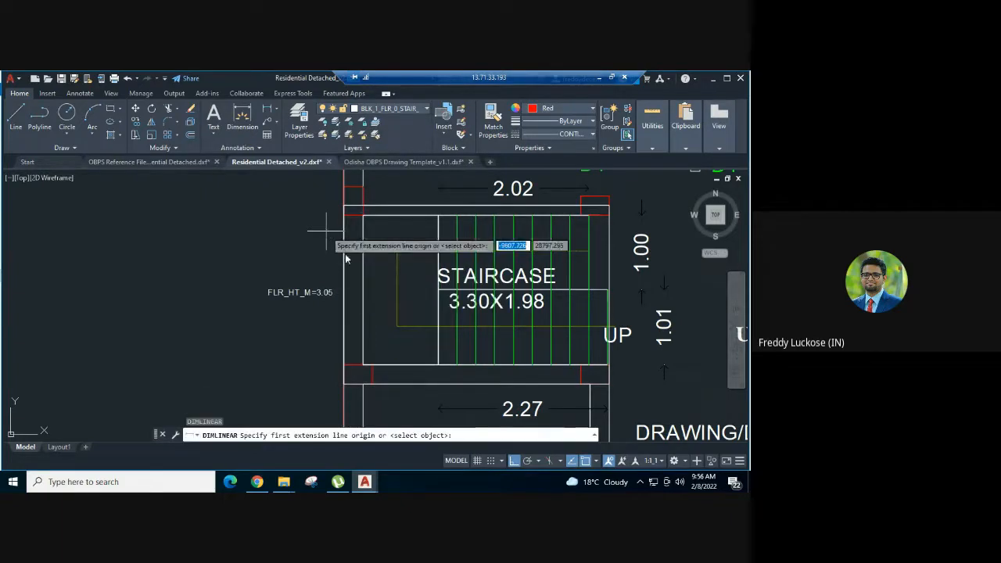
{"action": "left_click", "coordinate": [358, 373]}
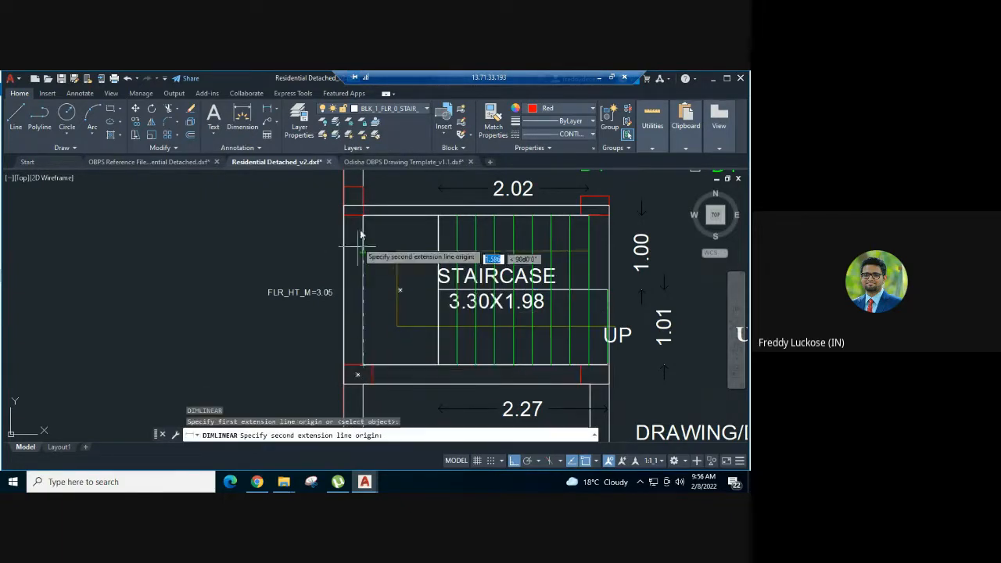
{"action": "left_click", "coordinate": [354, 205]}
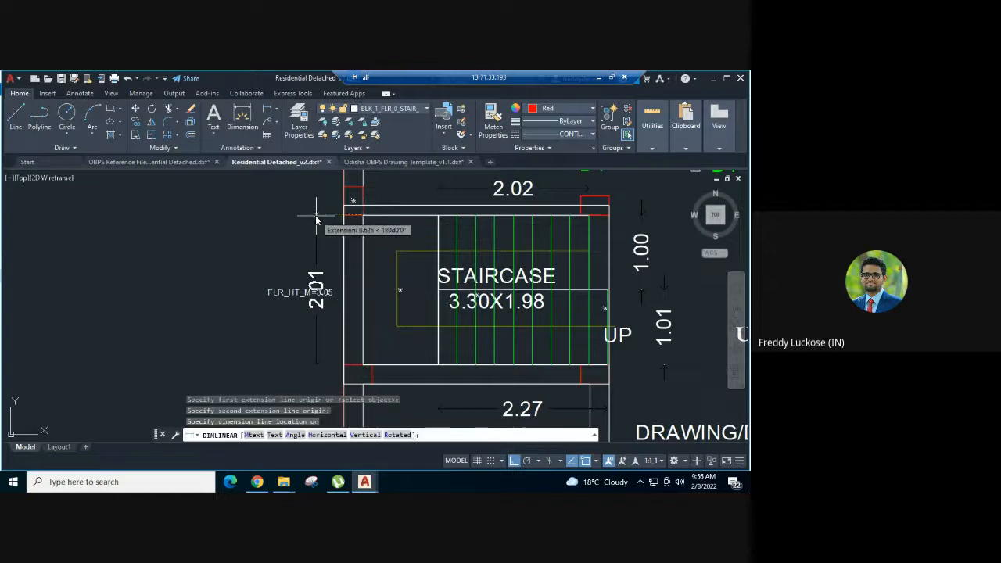
{"action": "left_click", "coordinate": [304, 220]}
- Add a linear dimension for the staircase landing's length, placed below the staircase in line with the lower flight's dimension
{"action": "middle_click_drag", "start_coordinate": [331, 242], "coordinate": [292, 185]}
{"action": "key", "text": "Return"}
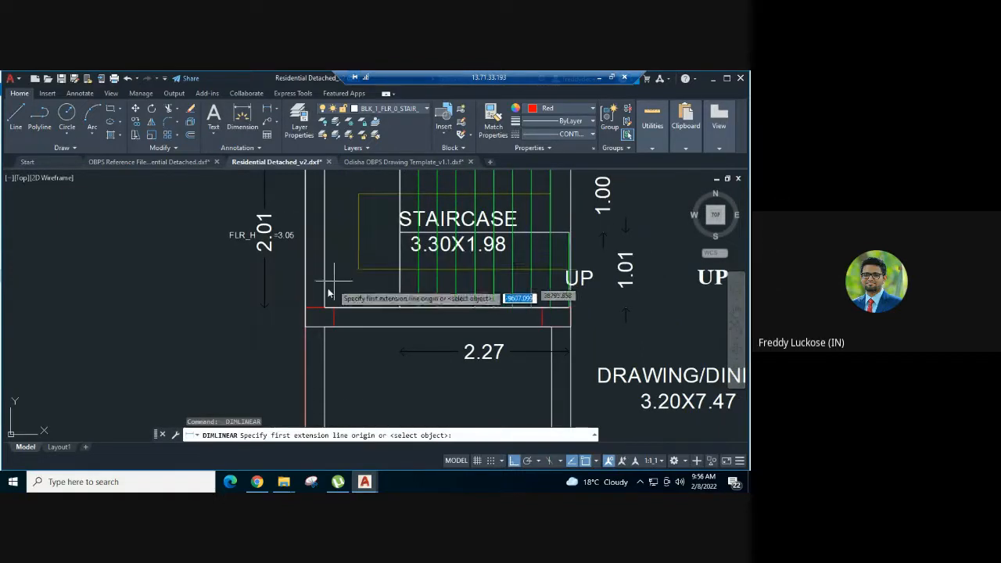
{"action": "left_click", "coordinate": [319, 311]}
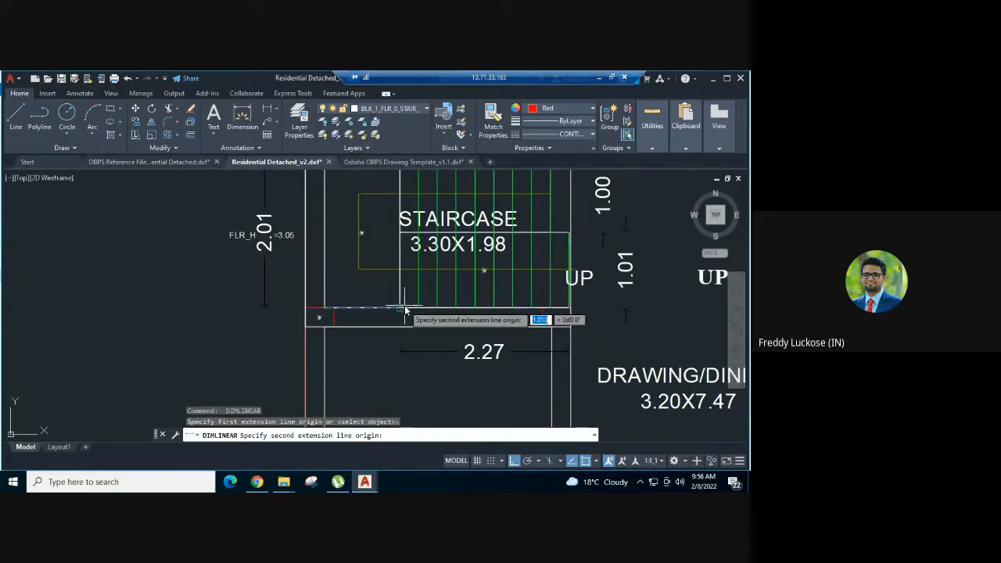
{"action": "left_click", "coordinate": [400, 311]}
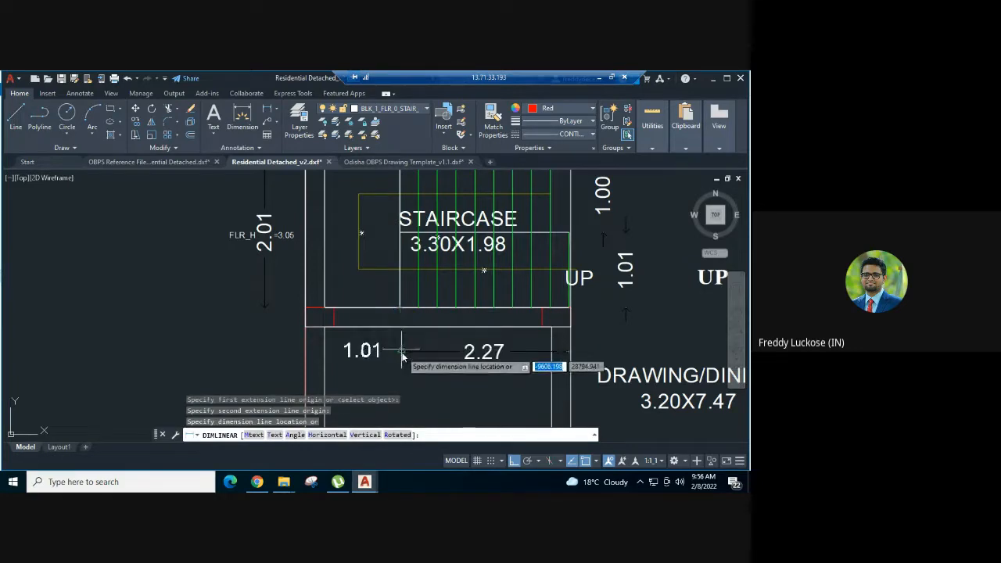
{"action": "left_click", "coordinate": [402, 350]}
{"action": "scroll", "coordinate": [397, 338], "scroll_direction": "down", "scroll_amount": 3}
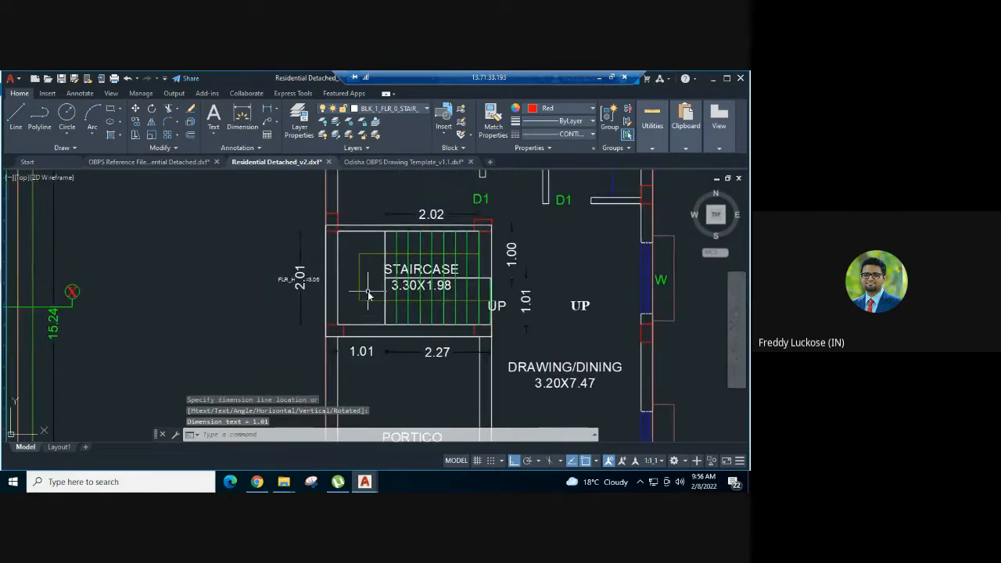
{"action": "key", "text": "Escape"}
{"action": "key", "text": "Escape"}
{"action": "key", "text": "Escape"}
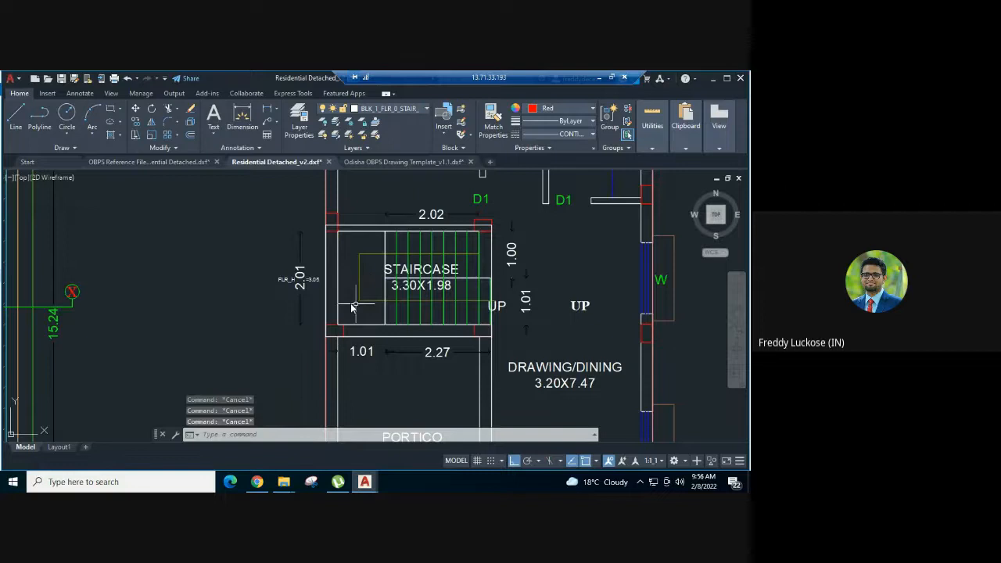
- Set the colour of the landing's width dimension to yellow
{"action": "left_click", "coordinate": [315, 257]}
{"action": "left_click", "coordinate": [283, 237]}
{"action": "left_click", "coordinate": [553, 114]}
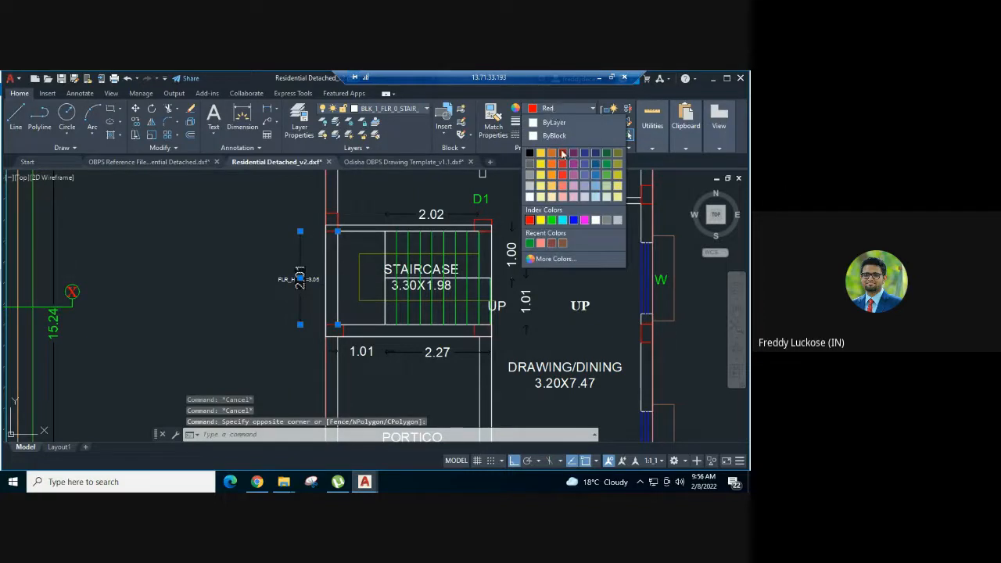
{"action": "left_click", "coordinate": [540, 220]}
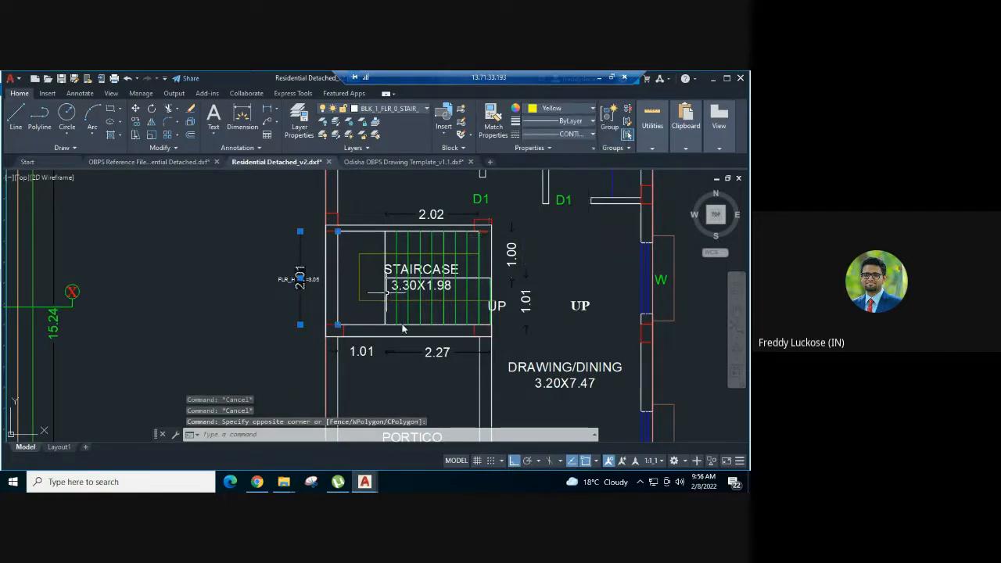
{"action": "key", "text": "Escape"}
- Set the colour of the landing's length dimension to red and dismiss the notification
{"action": "left_click", "coordinate": [360, 351]}
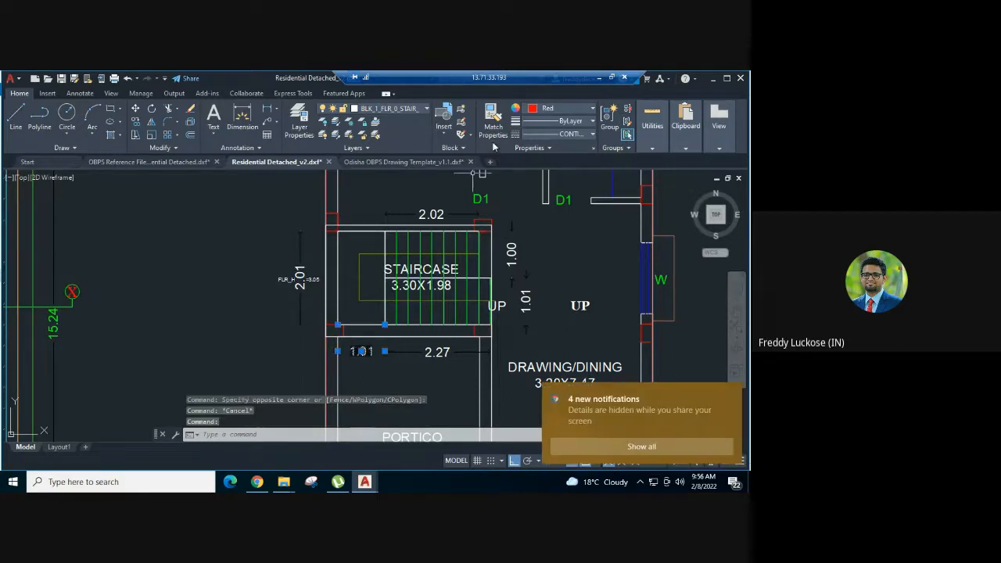
{"action": "left_click", "coordinate": [548, 117]}
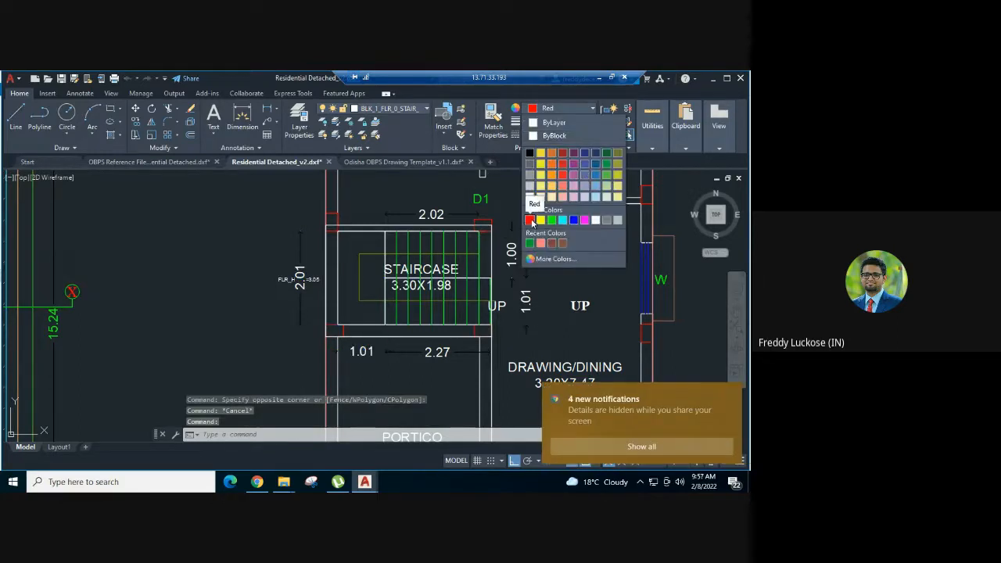
{"action": "left_click", "coordinate": [532, 223]}
{"action": "key", "text": "Escape"}
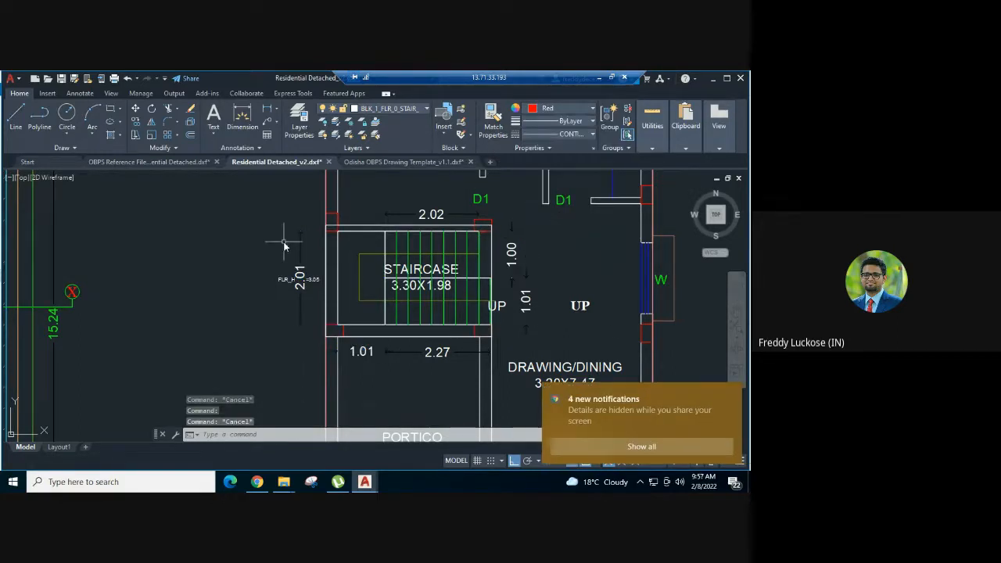
{"action": "left_click", "coordinate": [731, 394]}
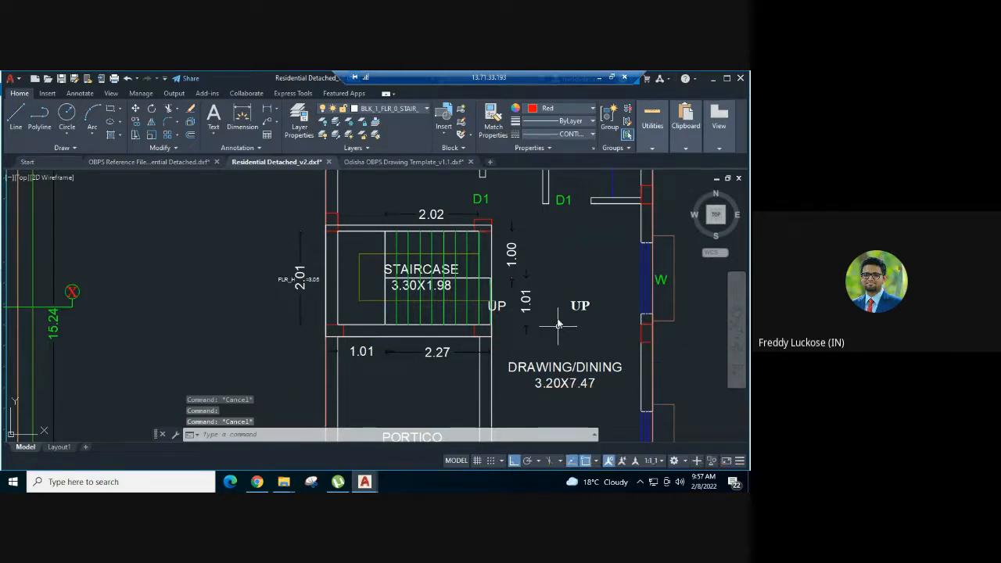
- Review the first floor plan's staircase and the drawing's list of staircase layers
{"action": "scroll", "coordinate": [558, 320], "scroll_direction": "down", "scroll_amount": 5}
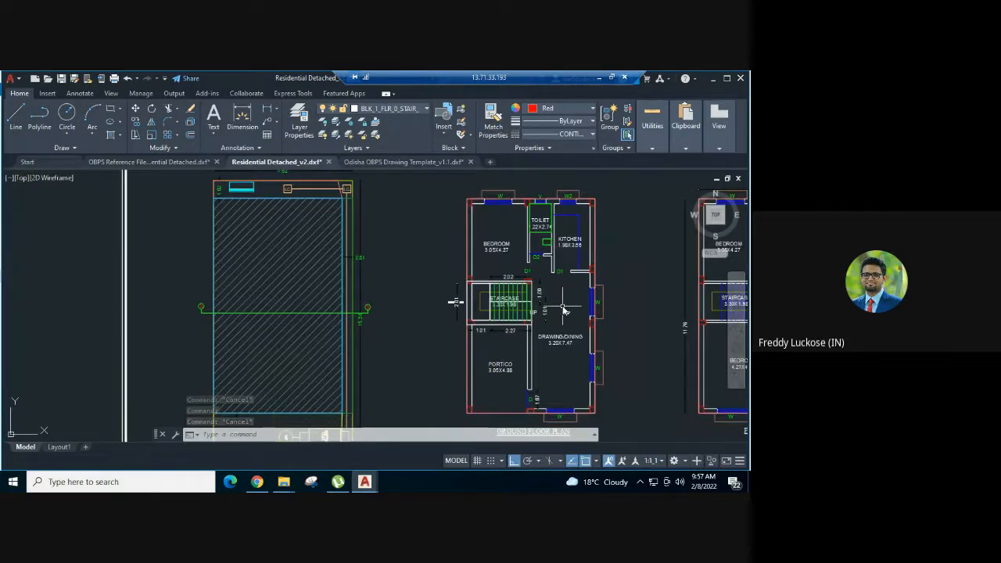
{"action": "mouse_move", "coordinate": [558, 321]}
{"action": "middle_mouse_down"}
{"action": "mouse_move", "coordinate": [479, 321]}
{"action": "mouse_move", "coordinate": [402, 278]}
{"action": "middle_mouse_up"}
{"action": "scroll", "coordinate": [401, 277], "scroll_direction": "up", "scroll_amount": 3}
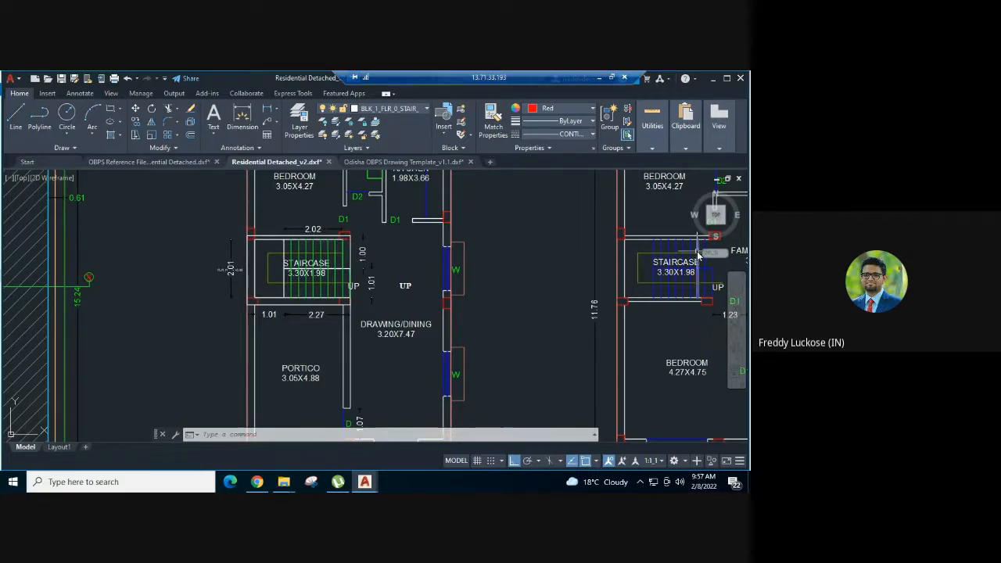
{"action": "middle_click_drag", "start_coordinate": [535, 255], "coordinate": [348, 284]}
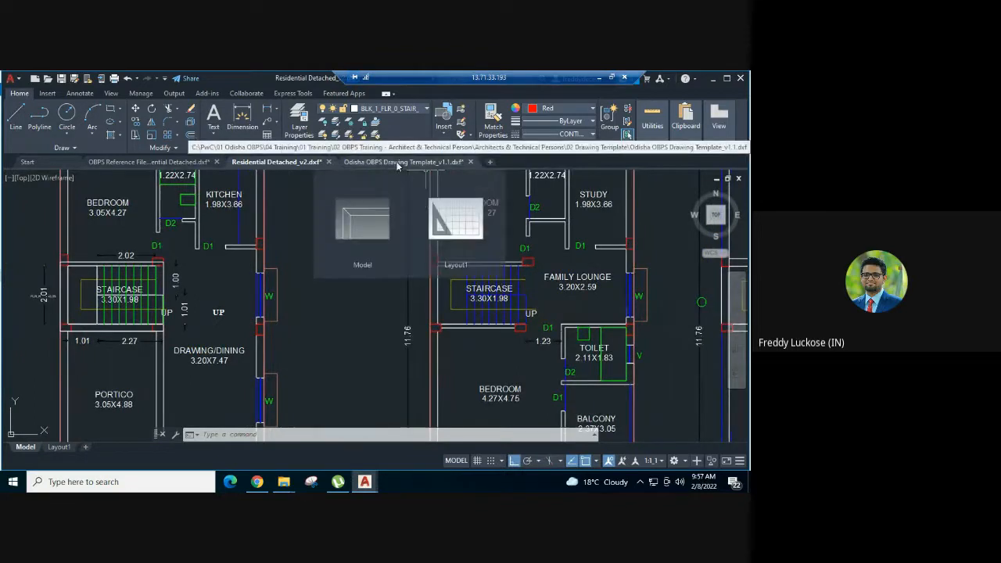
{"action": "left_click", "coordinate": [300, 126]}
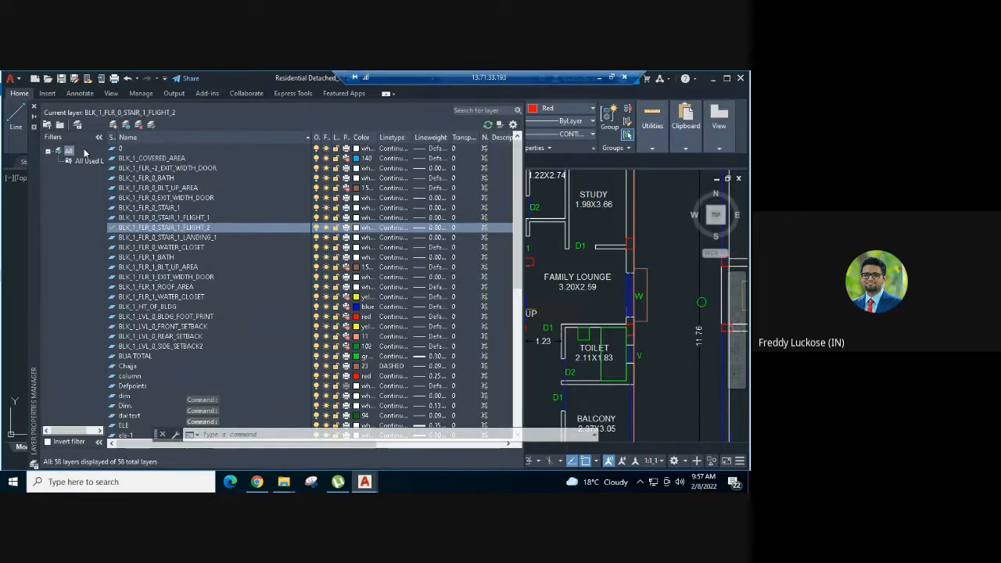
{"action": "left_click", "coordinate": [34, 106]}
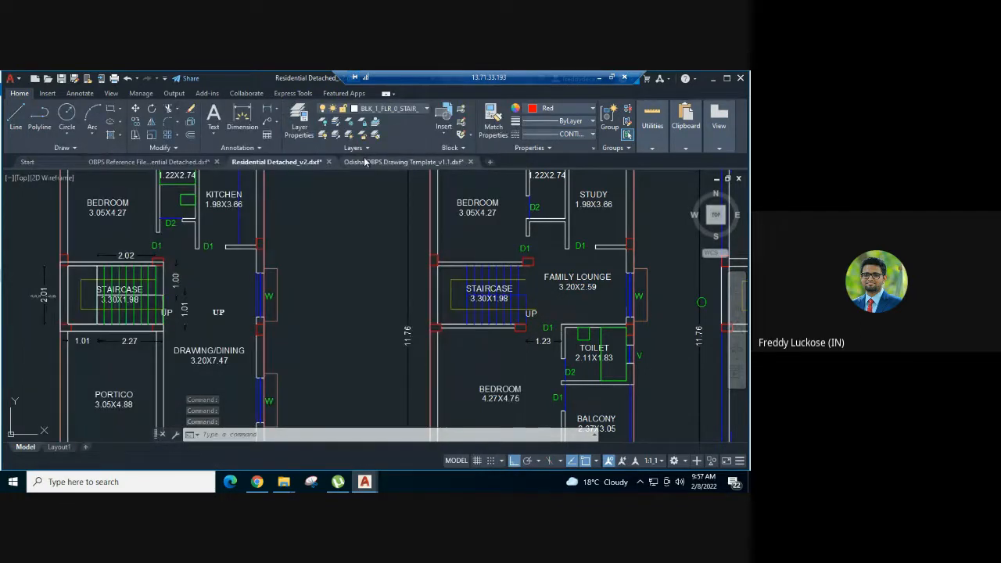
- Copy the second STAIR_n polygon sample with its FLR_HT_M=n text from the template and paste them into Residential Detached_v2 beside the first floor plan
{"action": "left_click", "coordinate": [365, 161]}
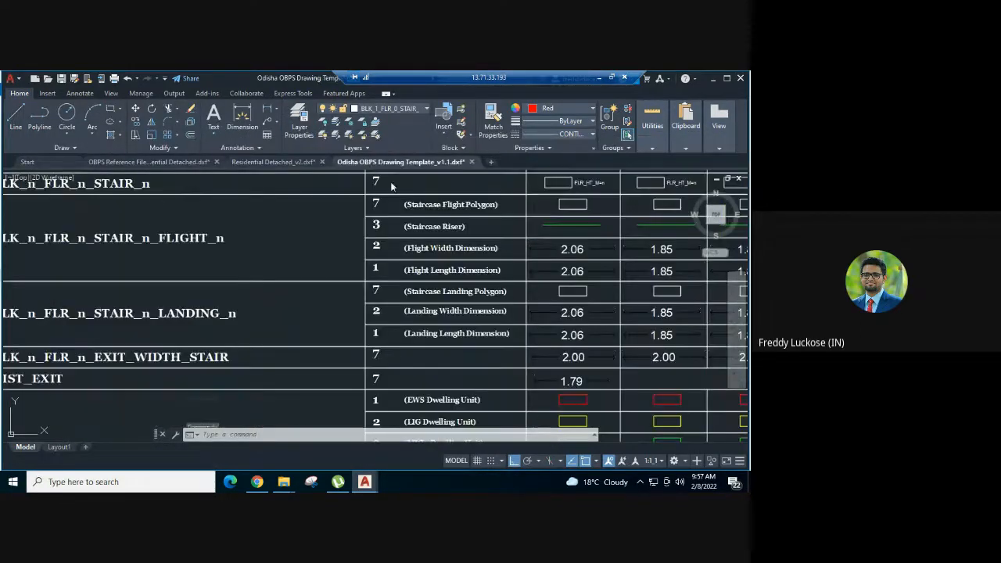
{"action": "middle_click_drag", "start_coordinate": [411, 254], "coordinate": [387, 307]}
{"action": "scroll", "coordinate": [523, 264], "scroll_direction": "up", "scroll_amount": 5}
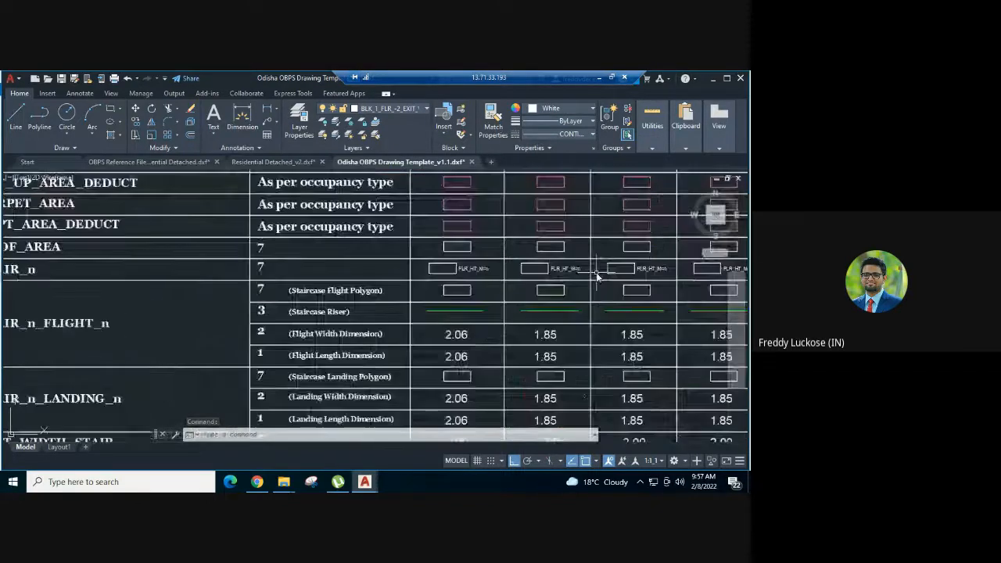
{"action": "scroll", "coordinate": [524, 260], "scroll_direction": "up", "scroll_amount": 3}
{"action": "left_click", "coordinate": [485, 263]}
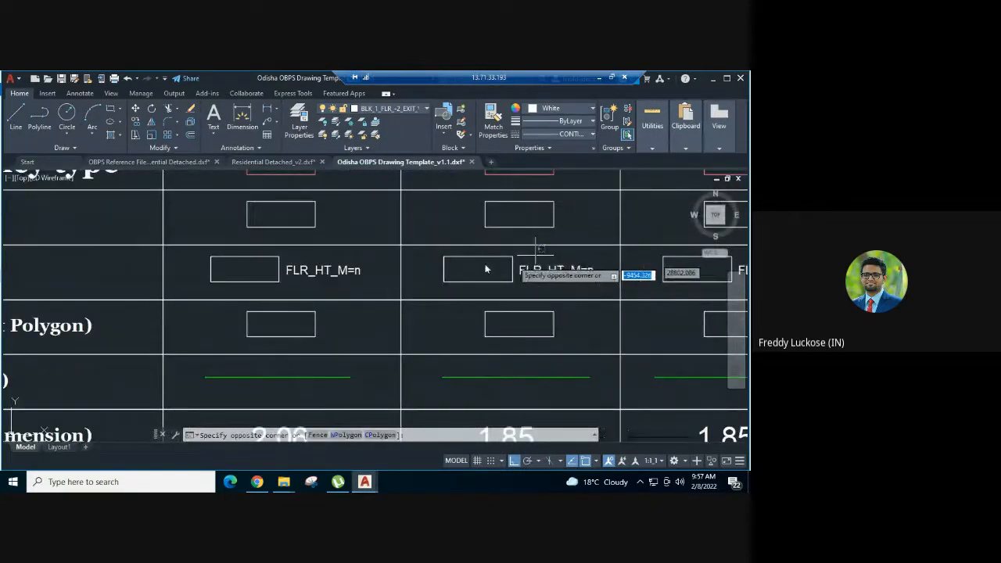
{"action": "left_click", "coordinate": [470, 270]}
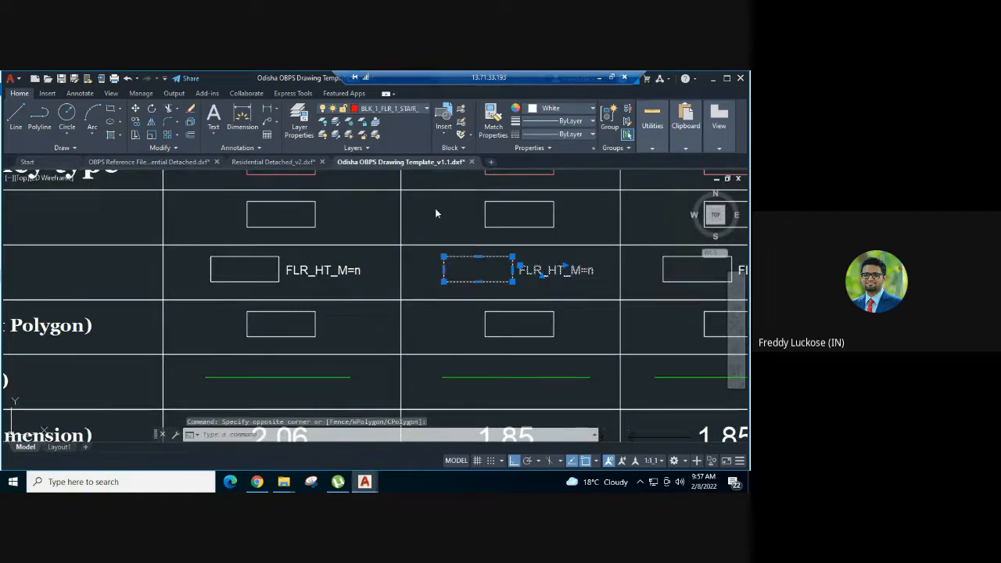
{"action": "left_click", "coordinate": [273, 162]}
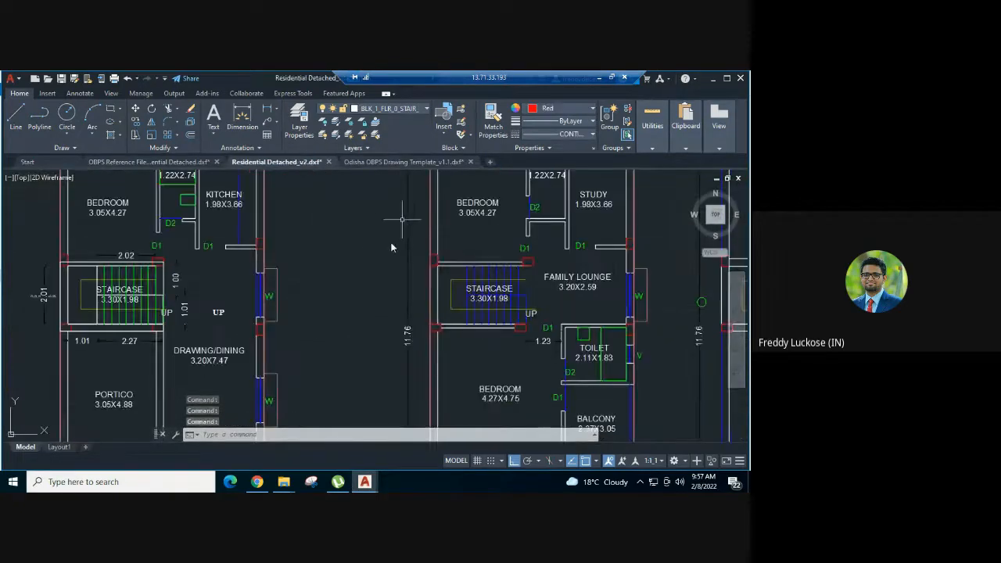
{"action": "key", "text": "ctrl+v"}
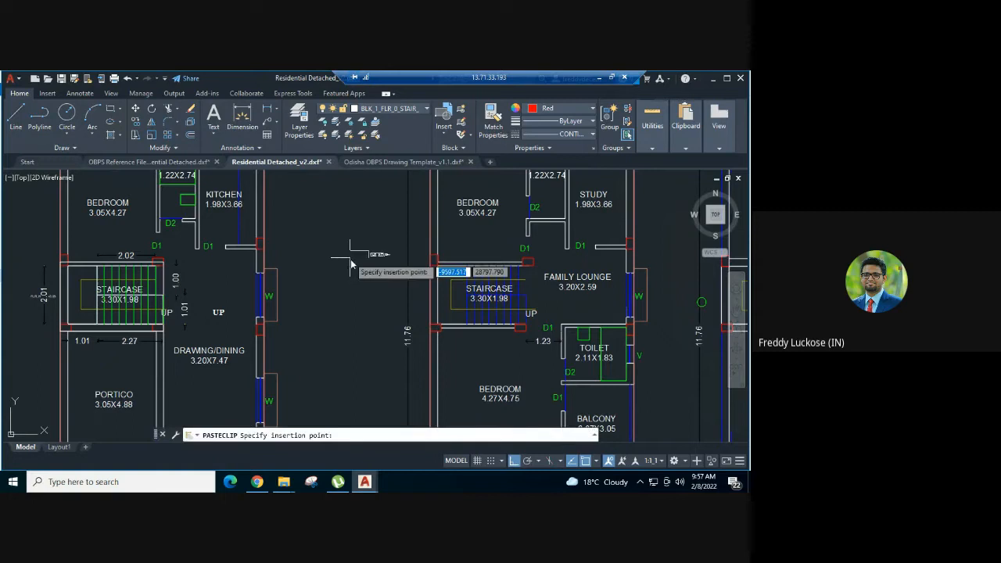
- Examine the ground floor staircase's polygons, dimensions and floor height text alongside the first floor plan's staircase
{"action": "middle_click_drag", "start_coordinate": [227, 245], "coordinate": [333, 234]}
{"action": "scroll", "coordinate": [164, 278], "scroll_direction": "up", "scroll_amount": 3}
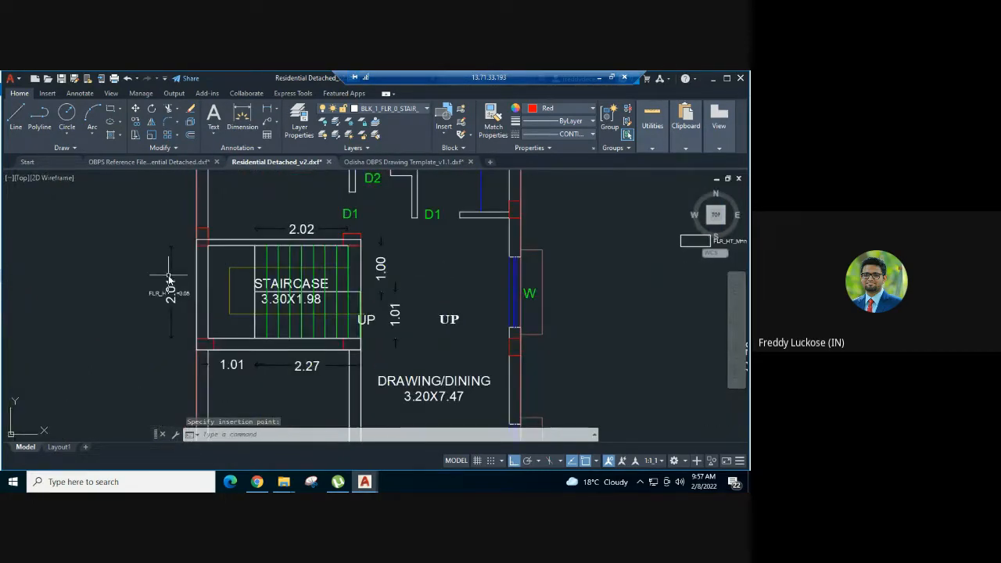
{"action": "scroll", "coordinate": [354, 300], "scroll_direction": "down", "scroll_amount": 4}
{"action": "middle_click_drag", "start_coordinate": [354, 300], "coordinate": [289, 296]}
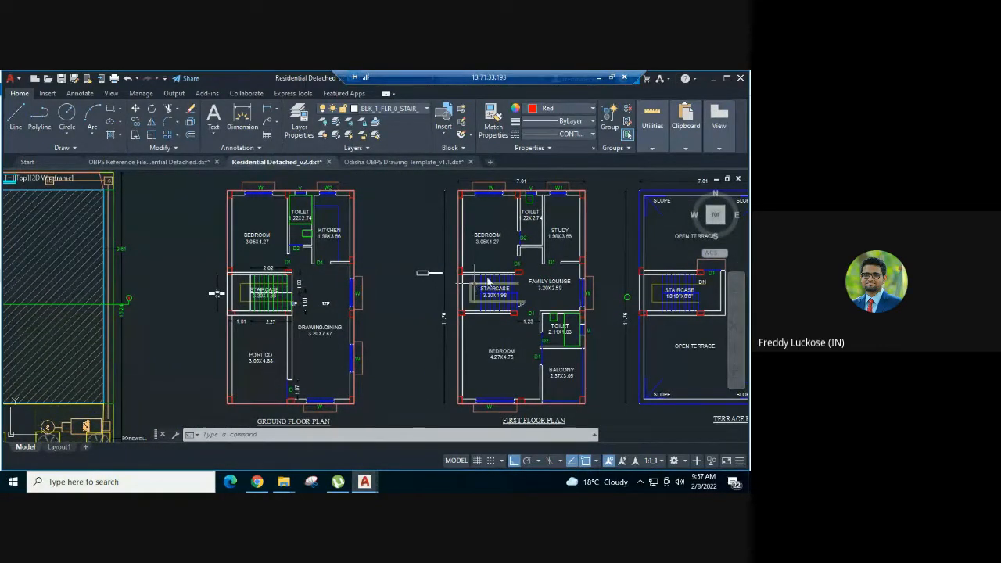
{"action": "scroll", "coordinate": [239, 301], "scroll_direction": "up", "scroll_amount": 2}
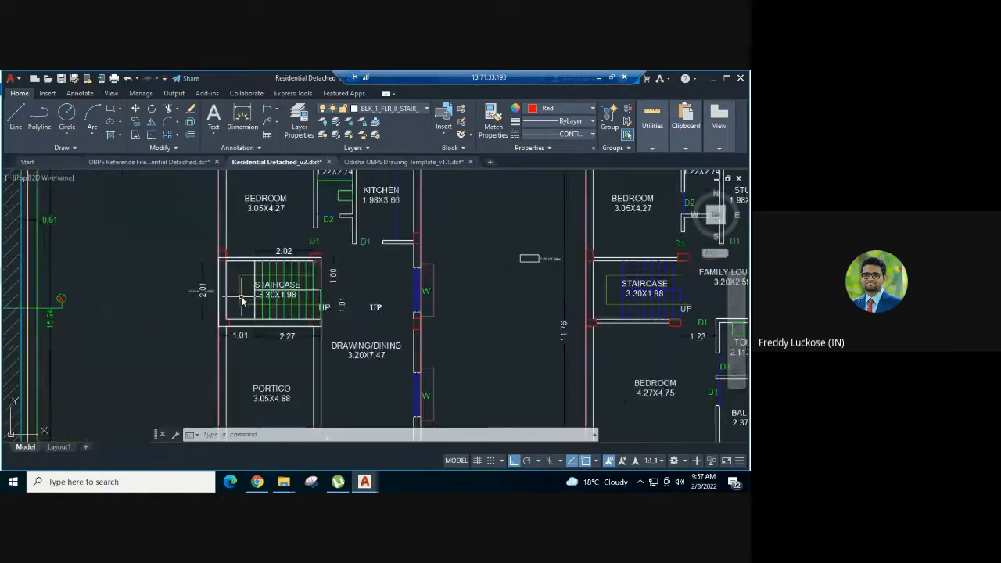
{"action": "scroll", "coordinate": [192, 298], "scroll_direction": "up", "scroll_amount": 4}
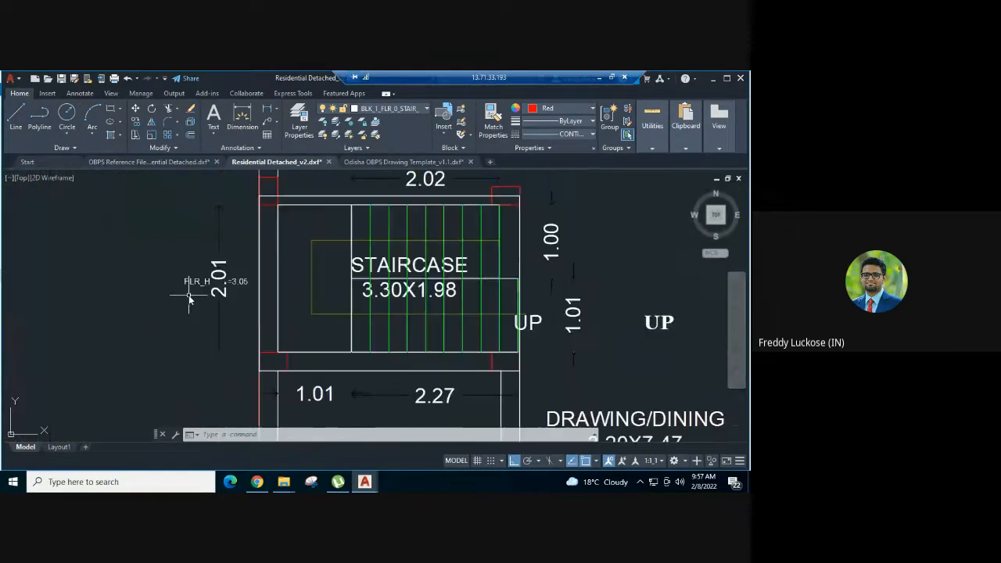
- Select the ground floor landing's length dimension, the landing polygon, the FLR_HT_M=3.05 text and the outer staircase polygon
{"action": "left_click", "coordinate": [219, 227]}
{"action": "left_click", "coordinate": [306, 205]}
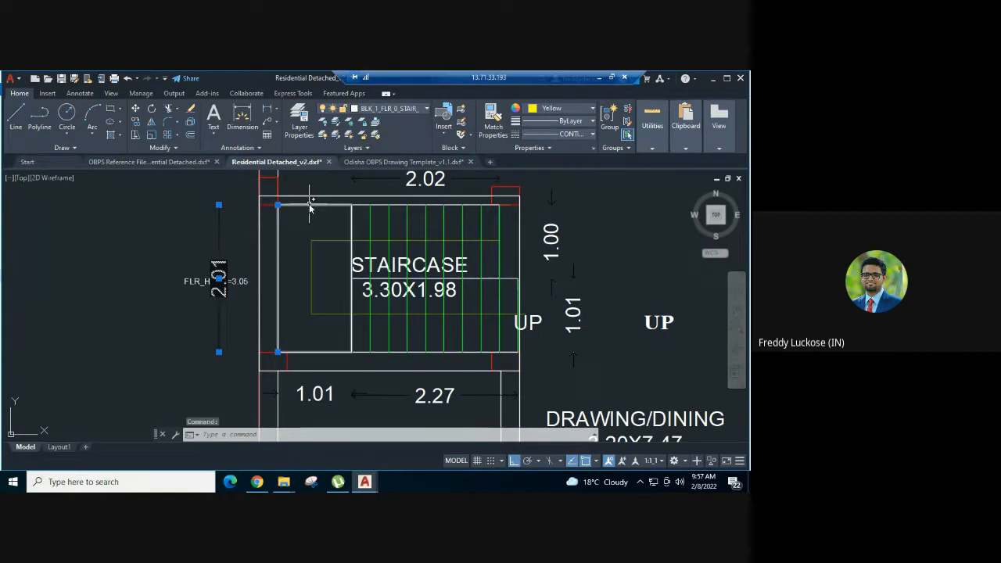
{"action": "left_click", "coordinate": [310, 204]}
{"action": "left_click", "coordinate": [196, 283]}
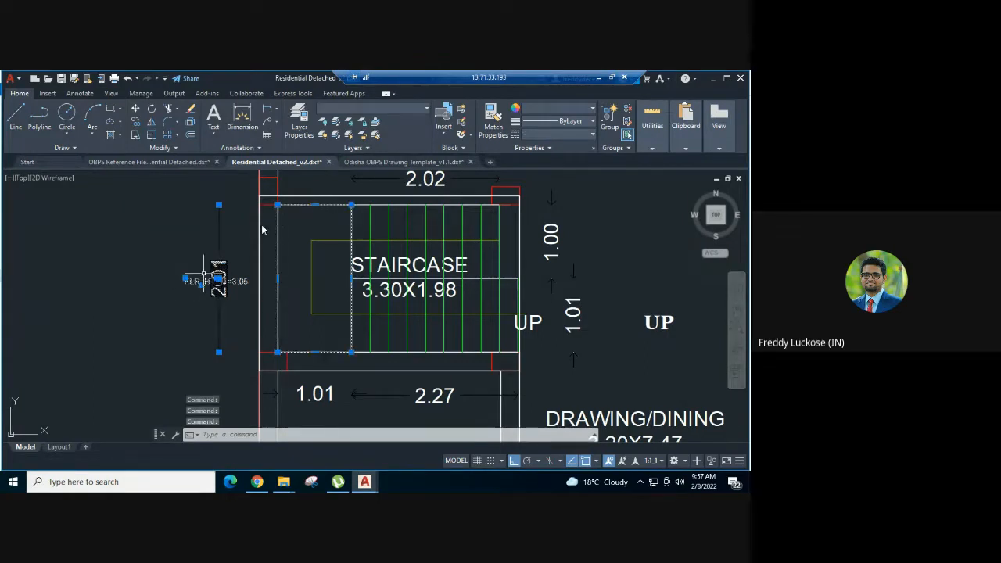
{"action": "left_click", "coordinate": [311, 197]}
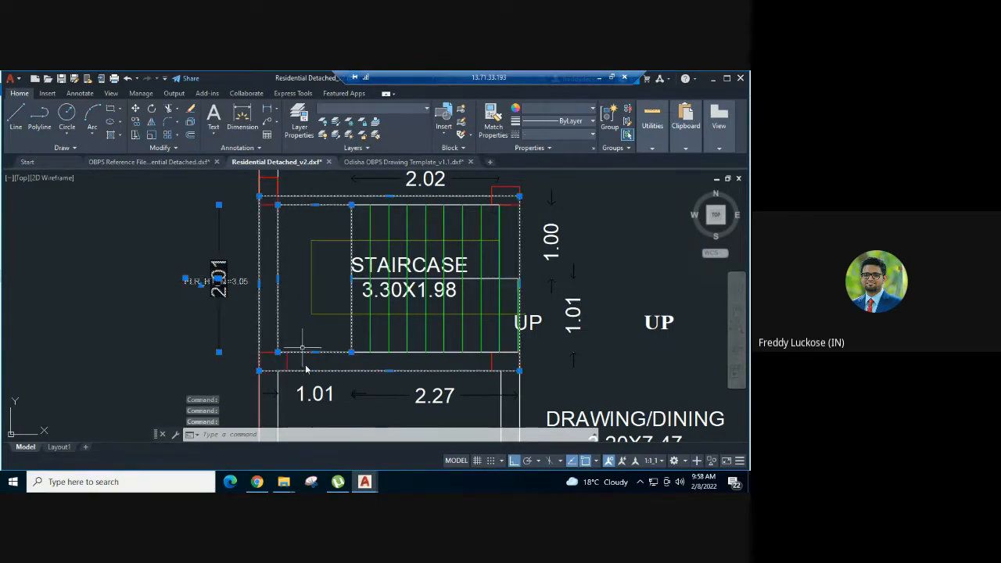
- Add the landing's width dimension and the length and width dimensions of both ground floor flights to the selection
{"action": "left_click", "coordinate": [314, 394]}
{"action": "left_click", "coordinate": [457, 397]}
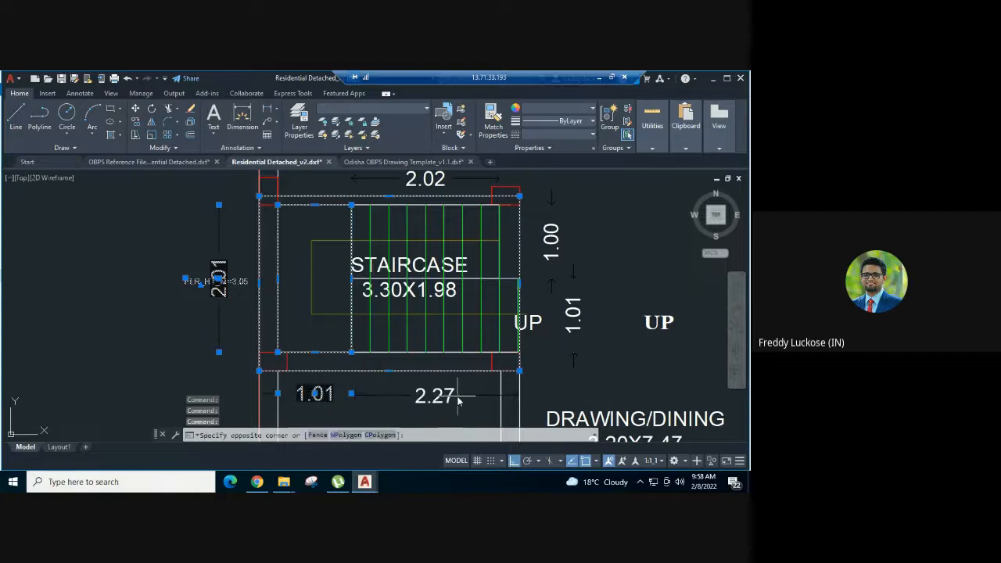
{"action": "left_click", "coordinate": [435, 394]}
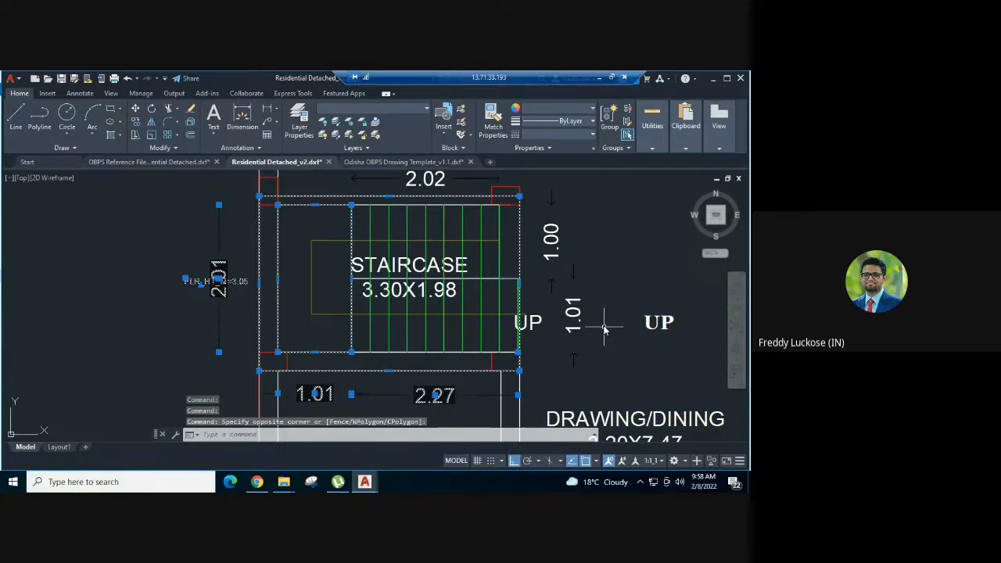
{"action": "left_click", "coordinate": [605, 329]}
{"action": "left_click", "coordinate": [563, 285]}
{"action": "left_click", "coordinate": [565, 255]}
{"action": "left_click", "coordinate": [558, 233]}
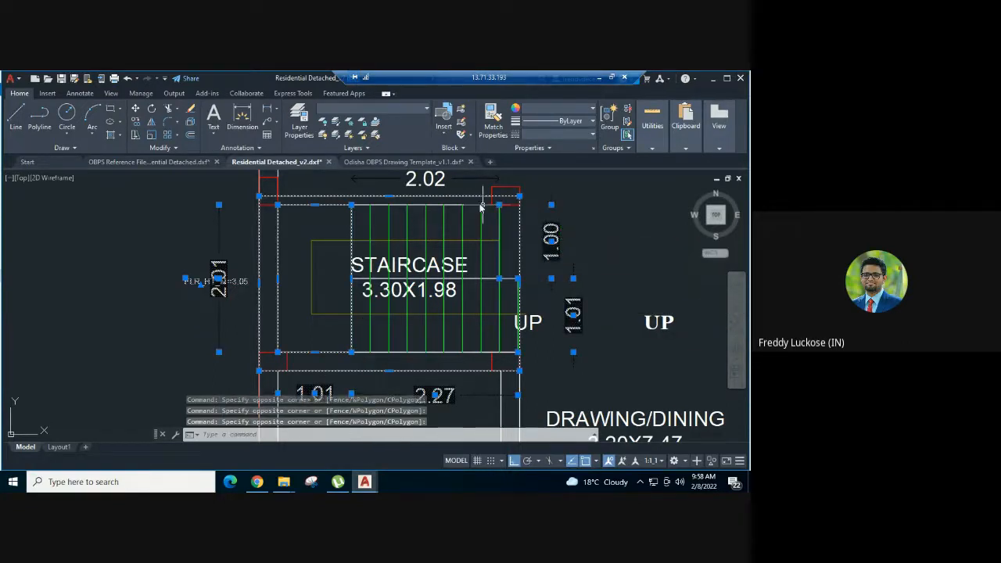
{"action": "left_click", "coordinate": [448, 174]}
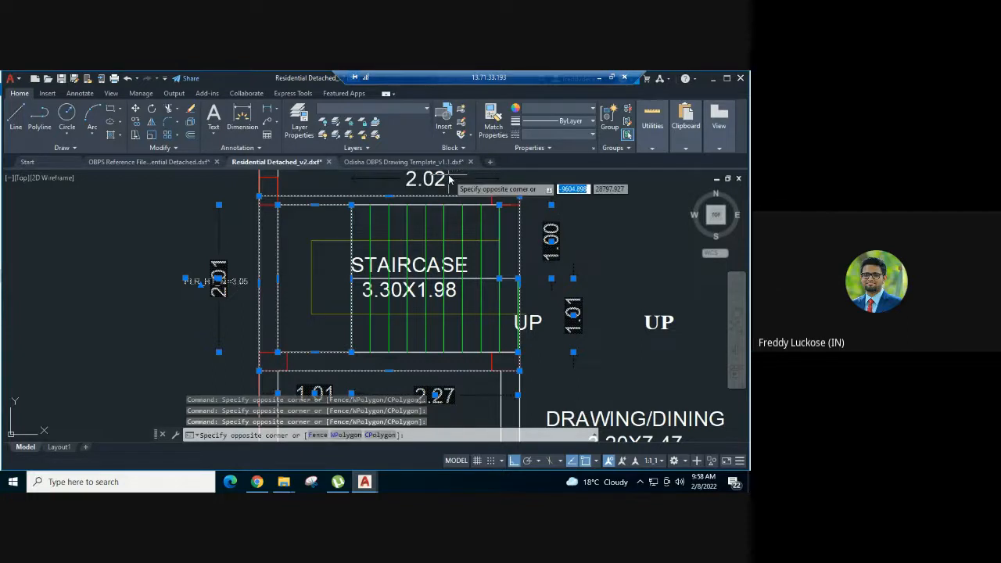
{"action": "left_click", "coordinate": [443, 183]}
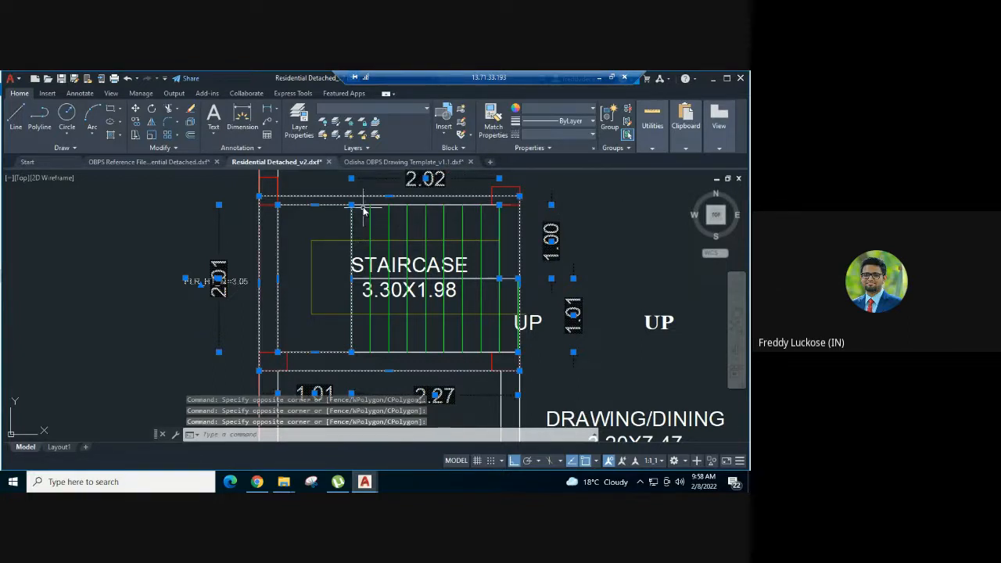
- Add the riser lines at the ends of both ground floor flights to the selection
{"action": "scroll", "coordinate": [347, 211], "scroll_direction": "up", "scroll_amount": 2}
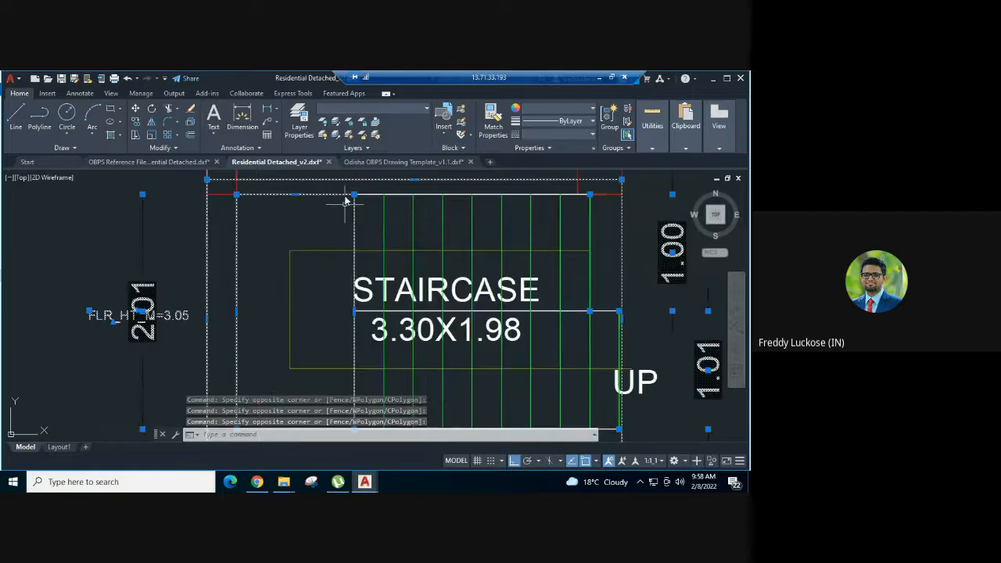
{"action": "left_click", "coordinate": [347, 188]}
{"action": "left_click", "coordinate": [365, 321]}
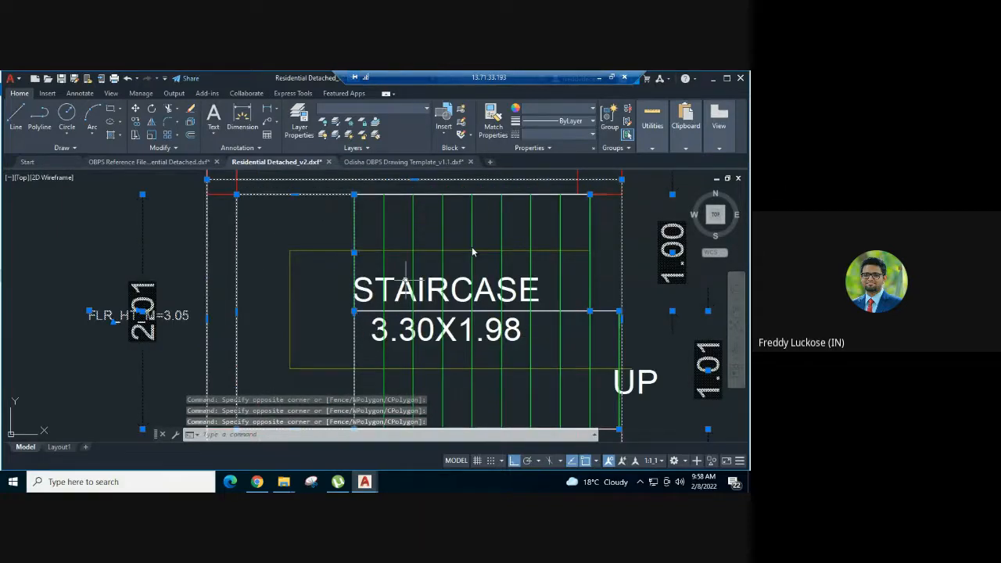
{"action": "left_click", "coordinate": [579, 188]}
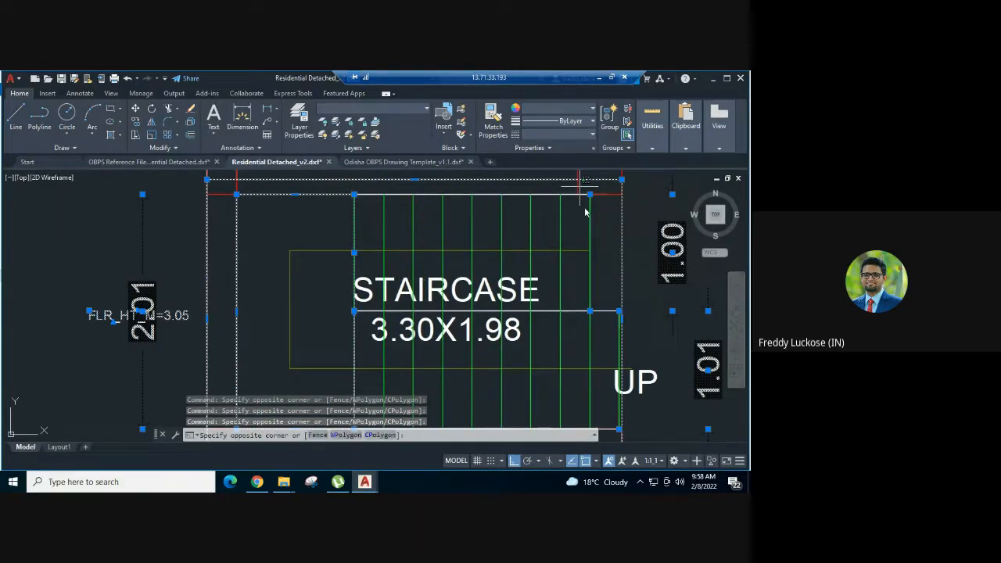
{"action": "middle_click_drag", "start_coordinate": [599, 335], "coordinate": [563, 284]}
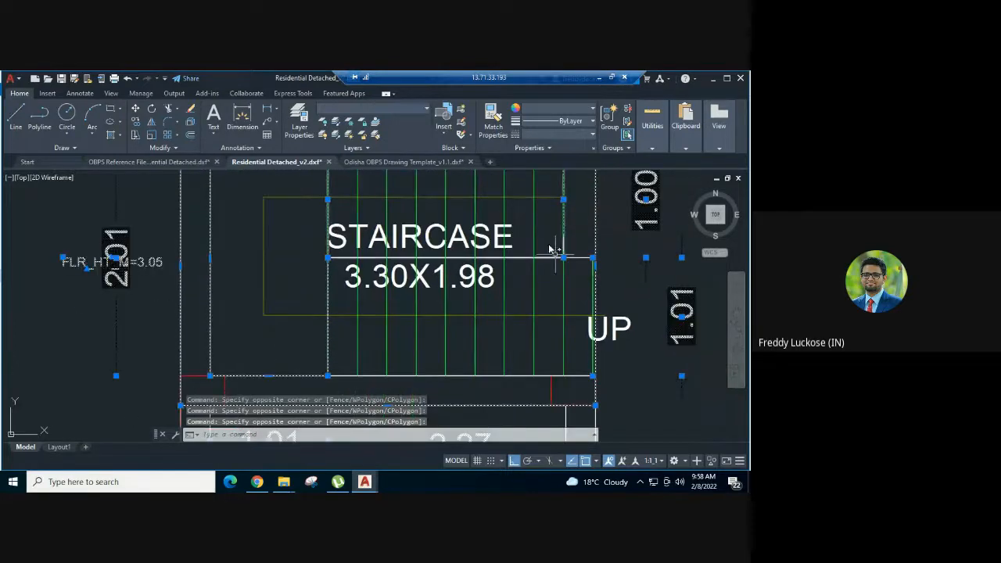
{"action": "left_click", "coordinate": [579, 393]}
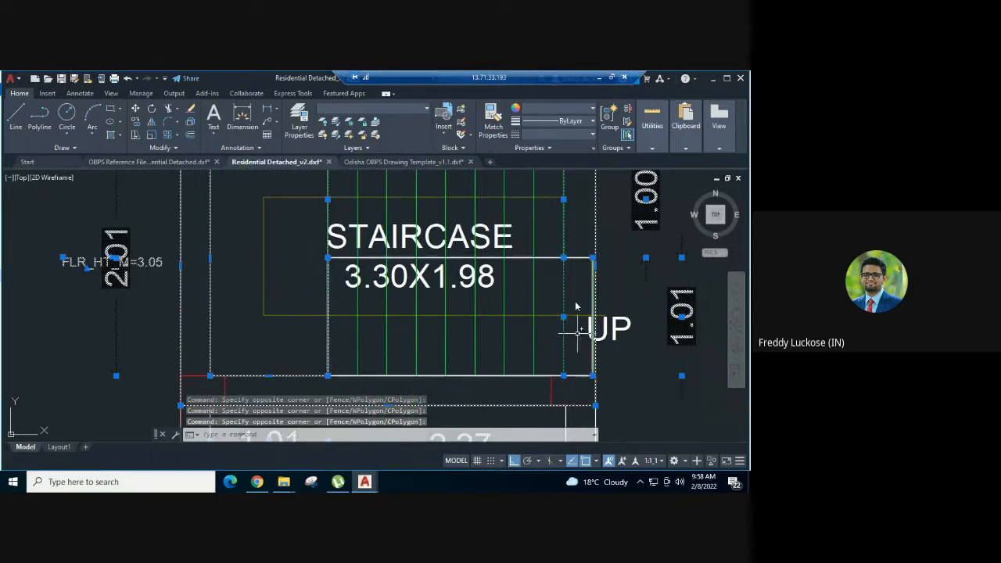
{"action": "left_click", "coordinate": [583, 241]}
{"action": "left_click", "coordinate": [609, 383]}
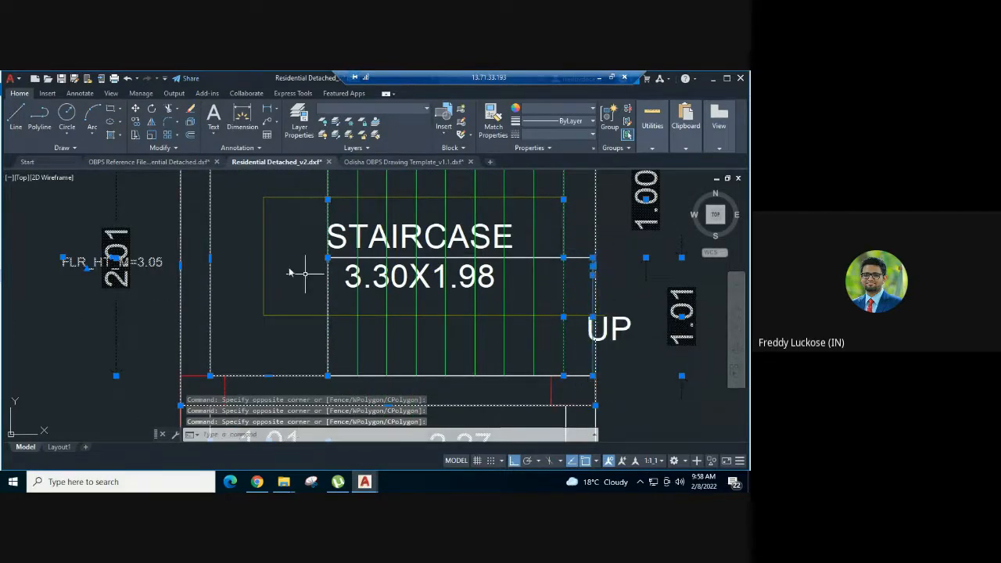
{"action": "left_click", "coordinate": [328, 256]}
{"action": "left_click", "coordinate": [338, 389]}
- Add the intermediate riser lines of the ground floor staircase's lower flight to the selection
{"action": "left_click", "coordinate": [357, 343]}
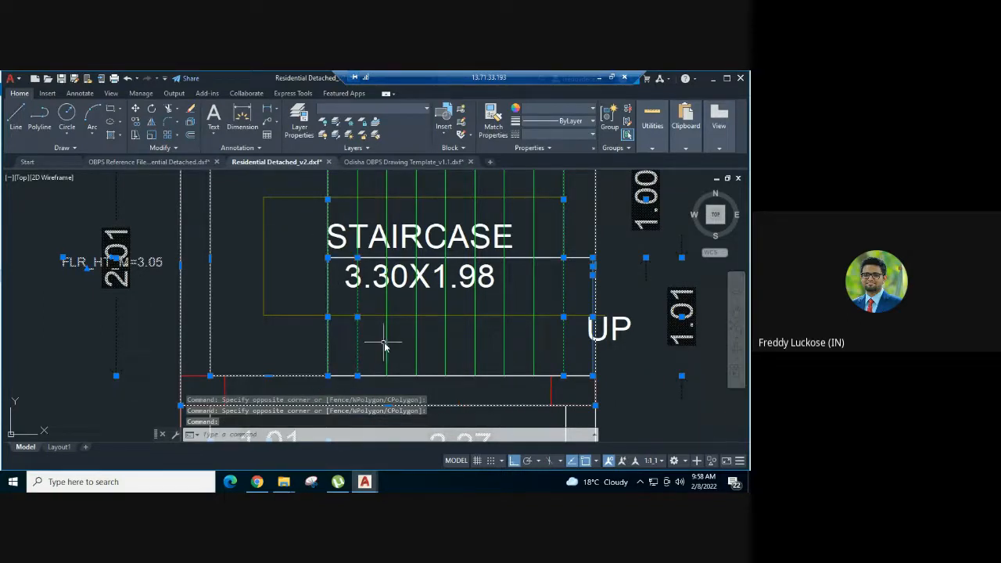
{"action": "left_click", "coordinate": [386, 342]}
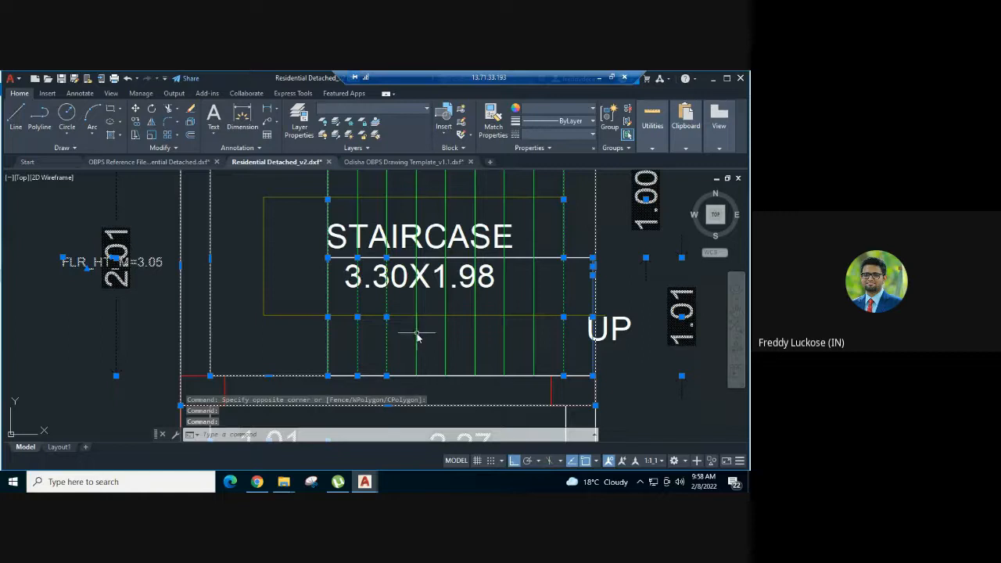
{"action": "left_click", "coordinate": [417, 336]}
{"action": "left_click", "coordinate": [445, 341]}
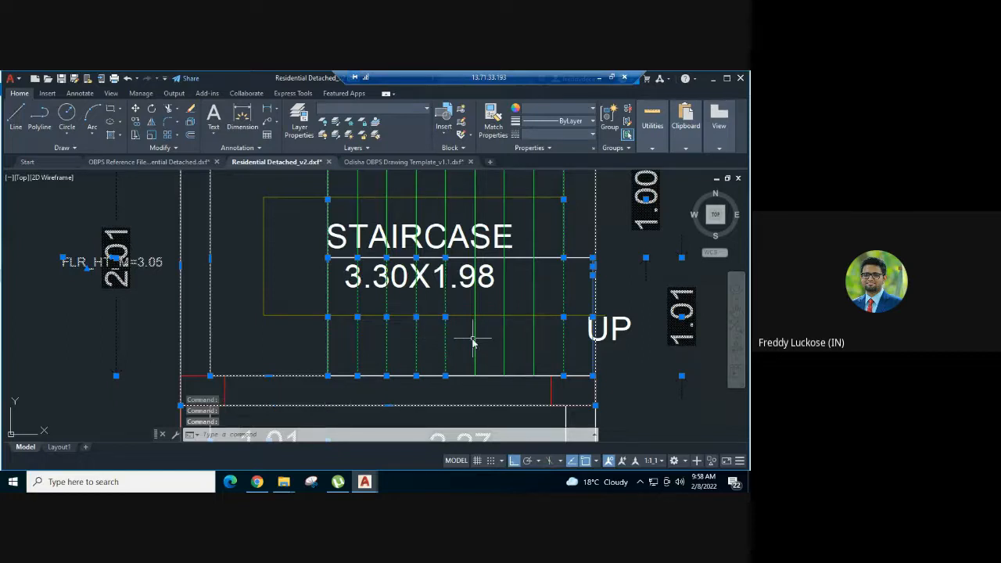
{"action": "left_click", "coordinate": [475, 339]}
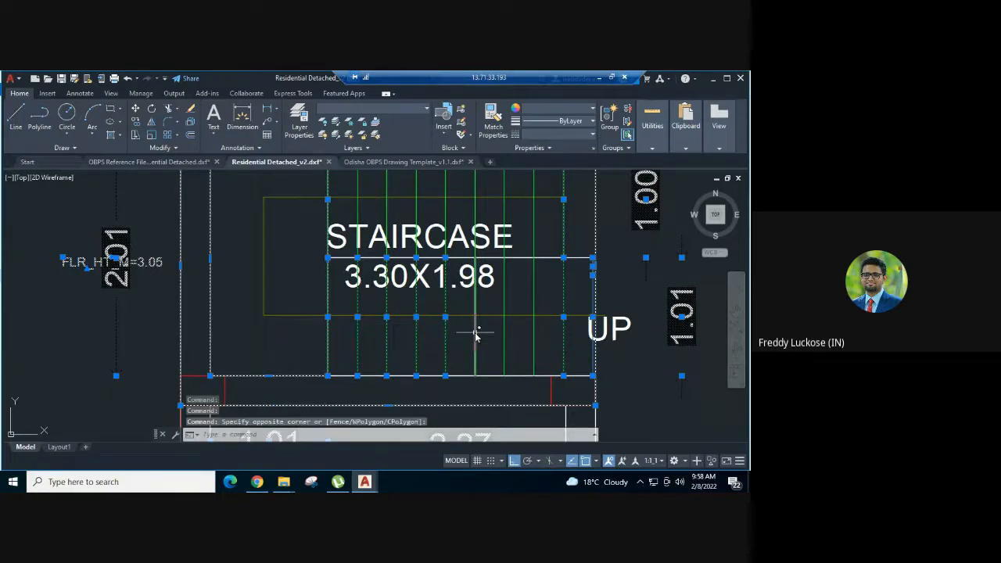
{"action": "left_click", "coordinate": [493, 340]}
{"action": "left_click", "coordinate": [506, 347]}
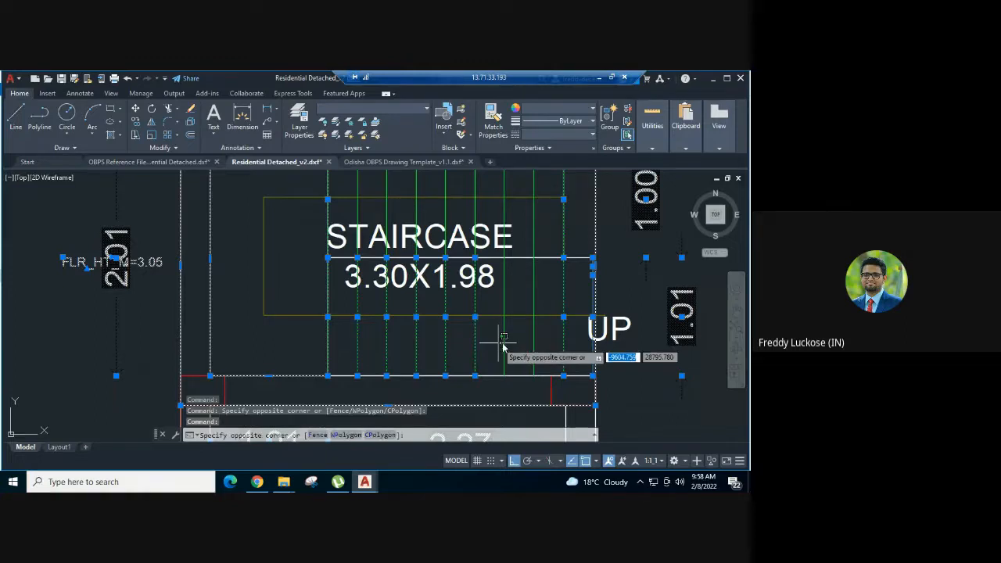
{"action": "left_click", "coordinate": [501, 347]}
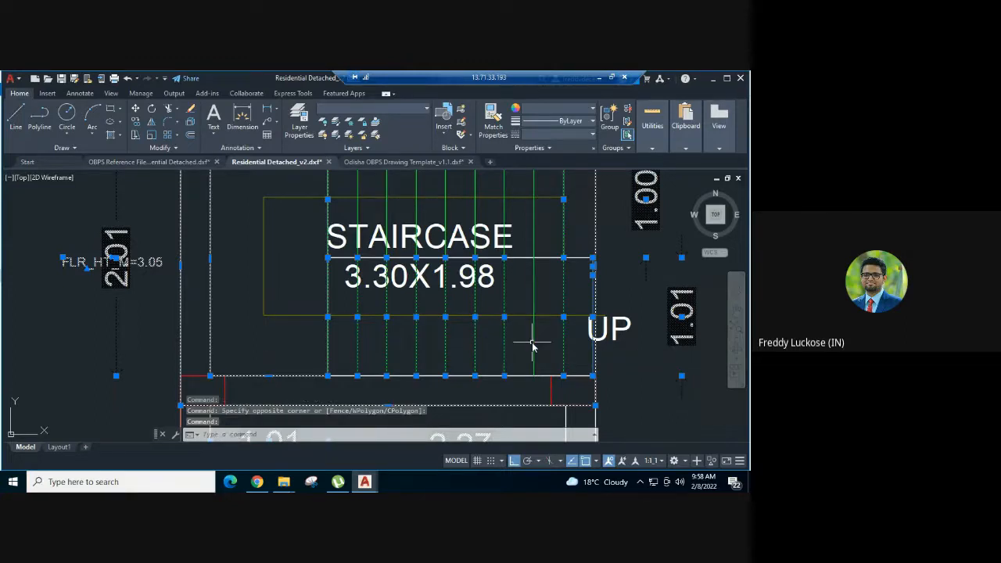
{"action": "left_click", "coordinate": [533, 340]}
- Add the upper flight's remaining riser lines and the flight polygon to the ground floor staircase selection
{"action": "middle_click_drag", "start_coordinate": [543, 273], "coordinate": [554, 347]}
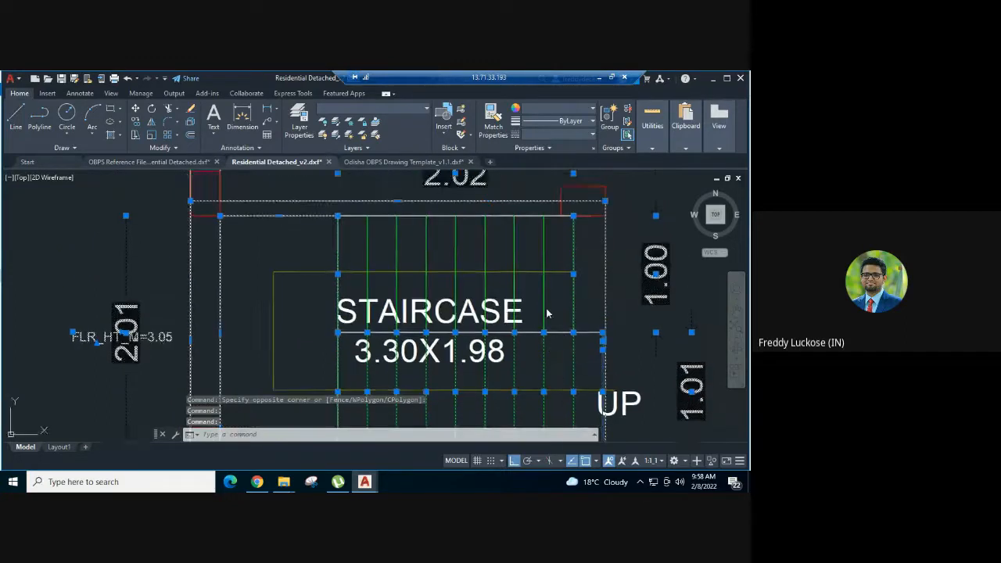
{"action": "left_click", "coordinate": [486, 279]}
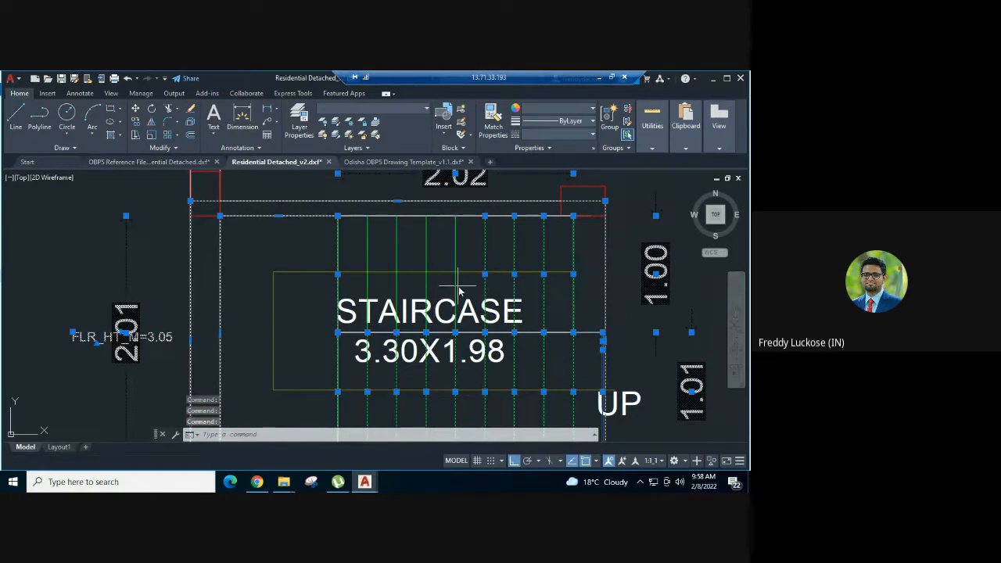
{"action": "left_click", "coordinate": [461, 290]}
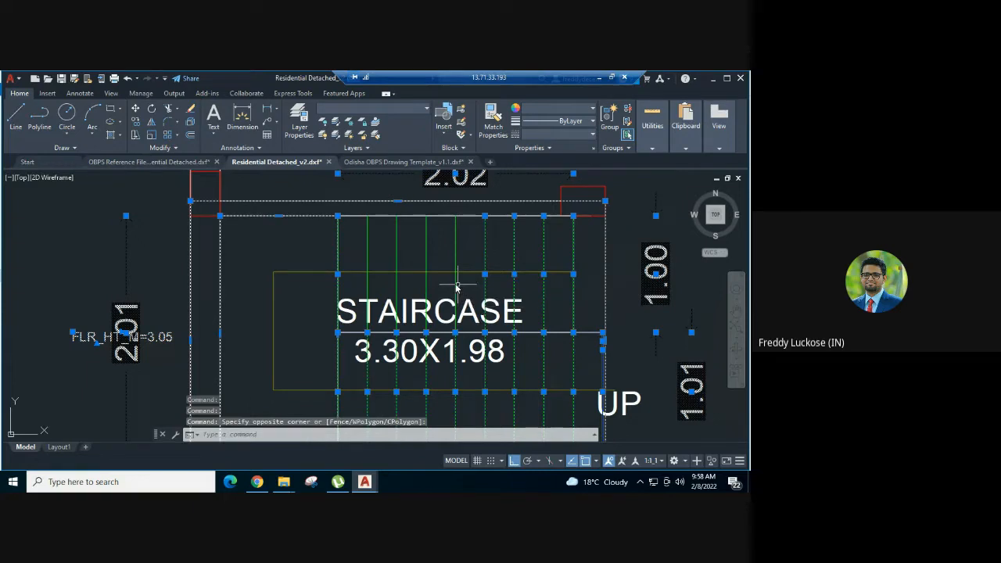
{"action": "left_click", "coordinate": [457, 287]}
{"action": "left_click", "coordinate": [427, 282]}
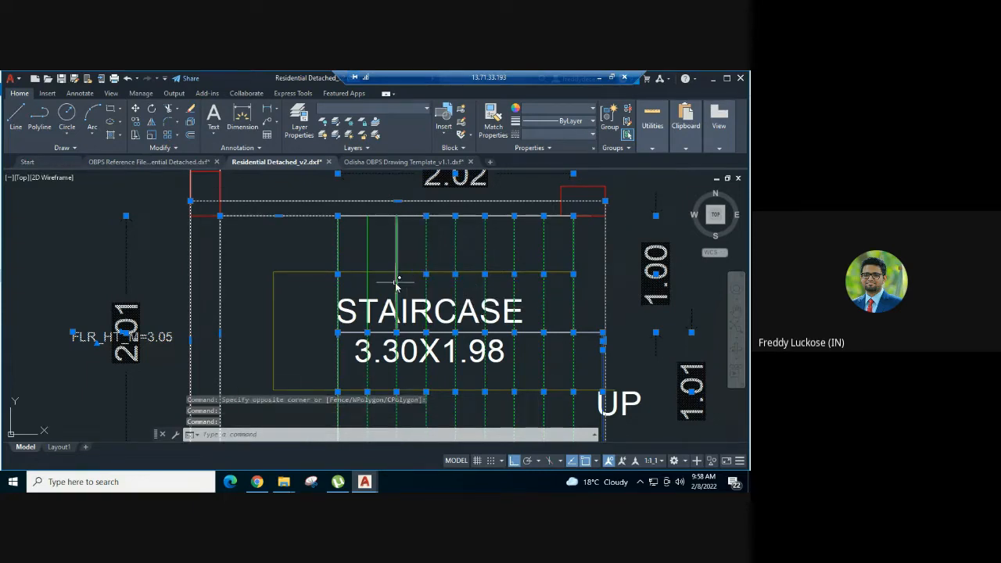
{"action": "left_click", "coordinate": [396, 284]}
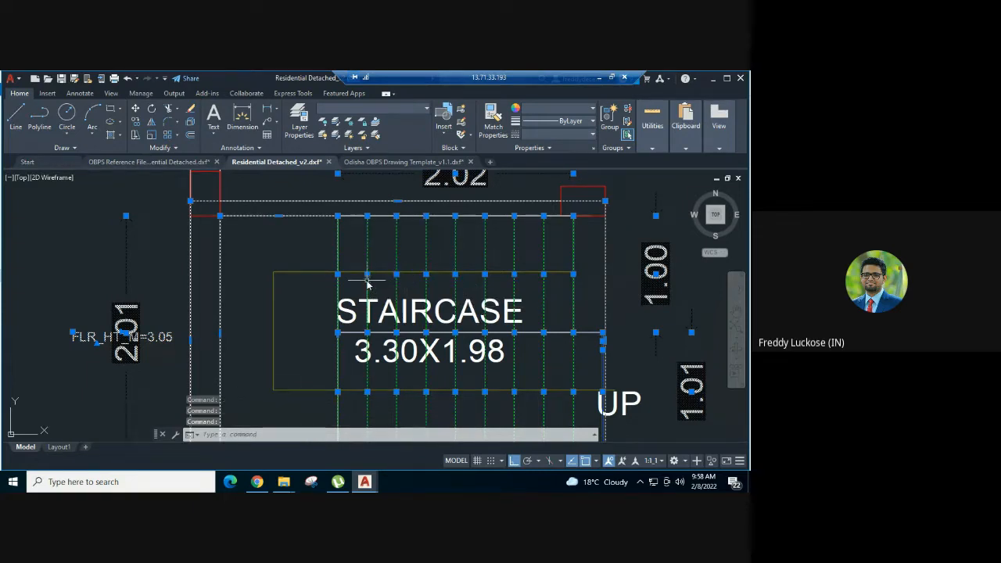
{"action": "left_click", "coordinate": [352, 216]}
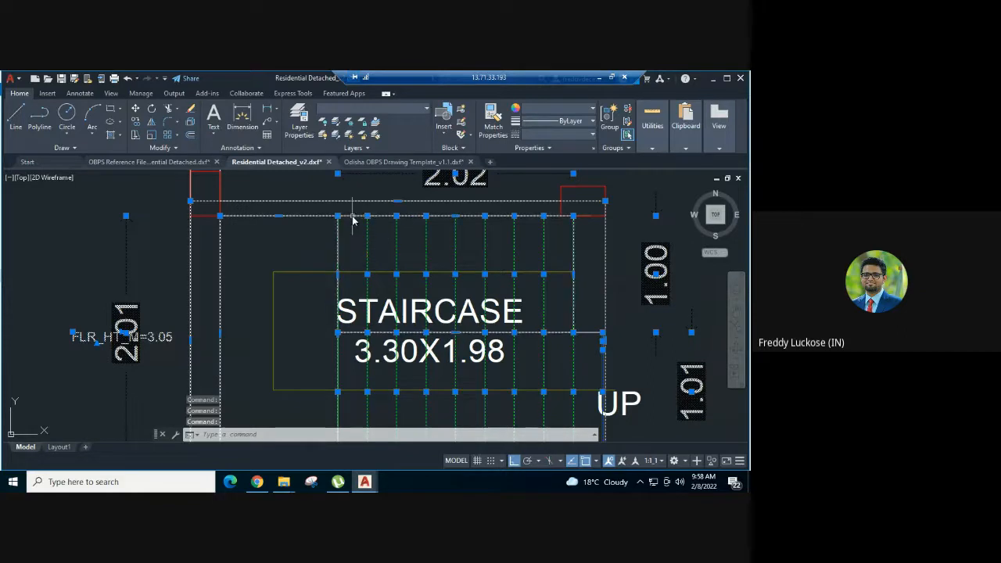
- Copy the selected ground floor staircase objects onto the first floor staircase, using the stairwell's inner lower-left corner as base point
{"action": "scroll", "coordinate": [361, 217], "scroll_direction": "down", "scroll_amount": 2}
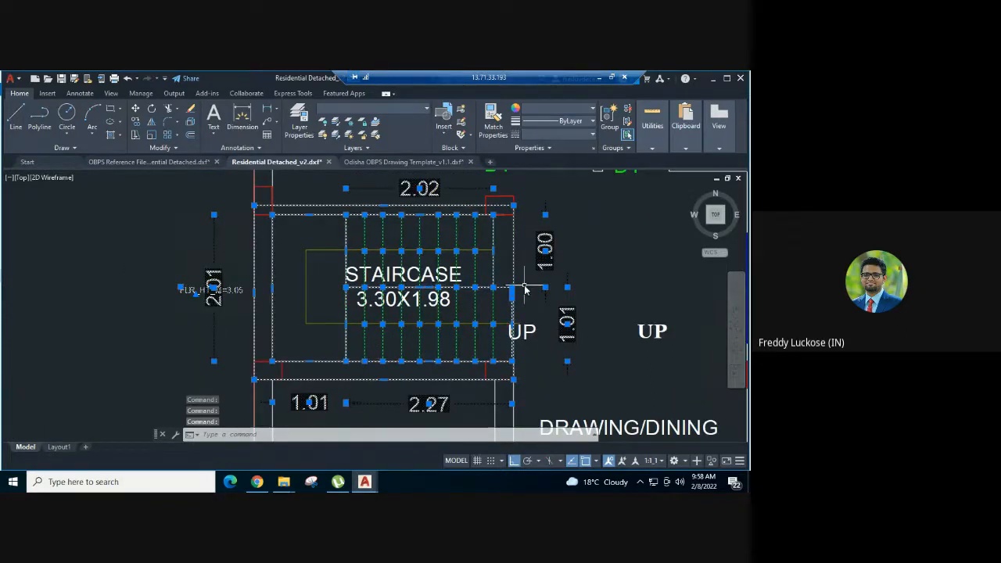
{"action": "scroll", "coordinate": [525, 286], "scroll_direction": "down", "scroll_amount": 2}
{"action": "middle_click_drag", "start_coordinate": [563, 263], "coordinate": [485, 266]}
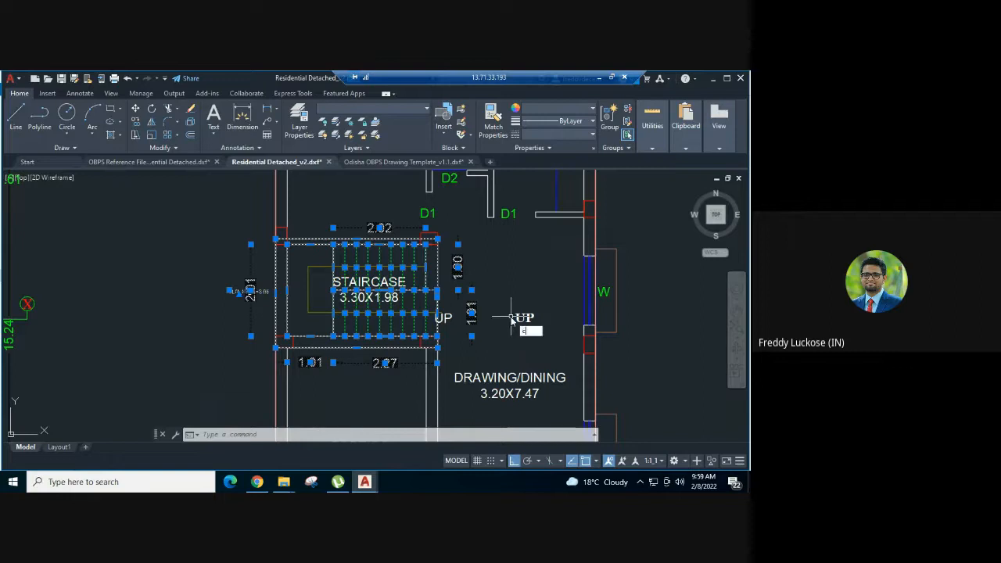
{"action": "type", "text": "o"}
{"action": "key", "text": "Return"}
{"action": "scroll", "coordinate": [306, 344], "scroll_direction": "up", "scroll_amount": 2}
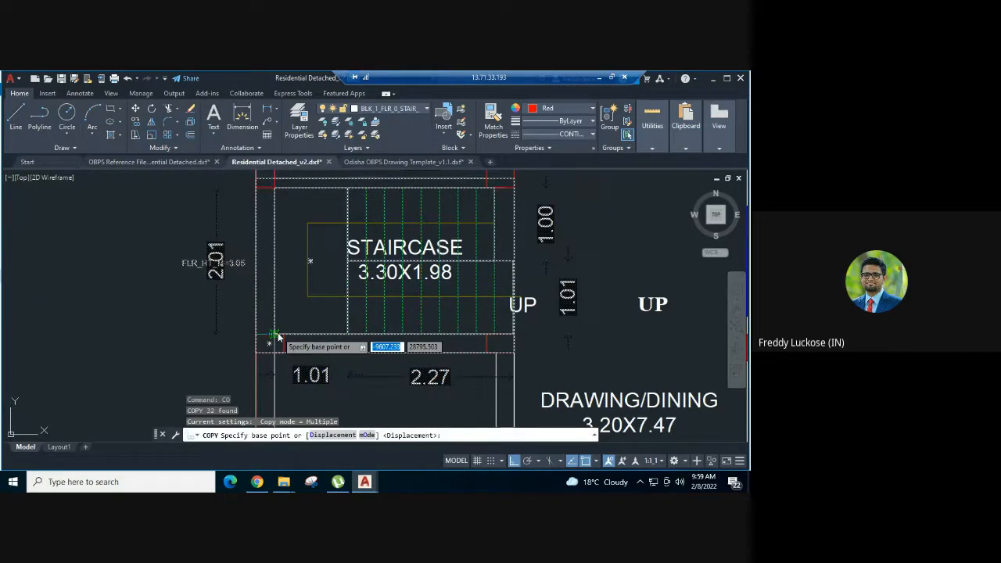
{"action": "left_click", "coordinate": [275, 336]}
{"action": "scroll", "coordinate": [161, 324], "scroll_direction": "down", "scroll_amount": 4}
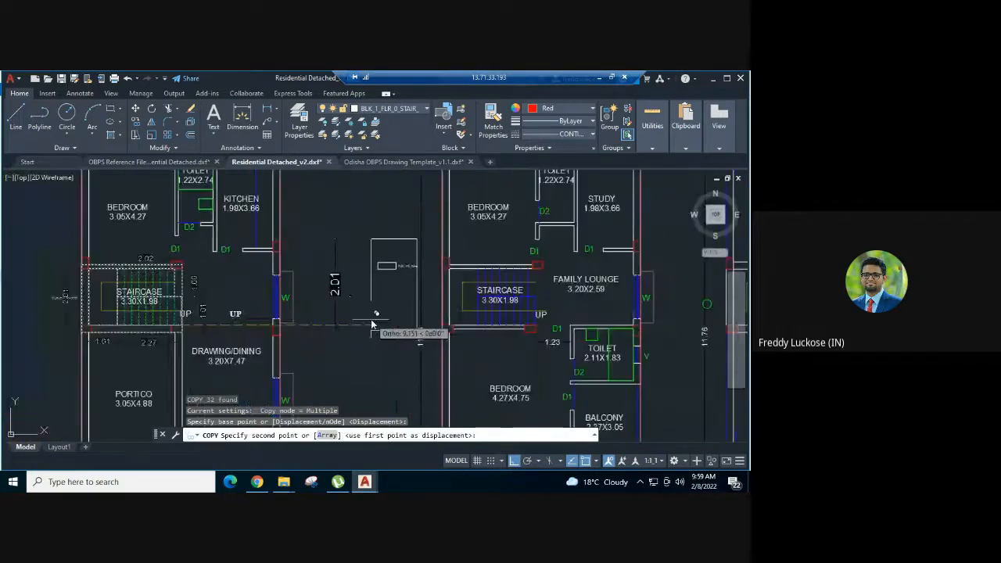
{"action": "scroll", "coordinate": [438, 333], "scroll_direction": "up", "scroll_amount": 6}
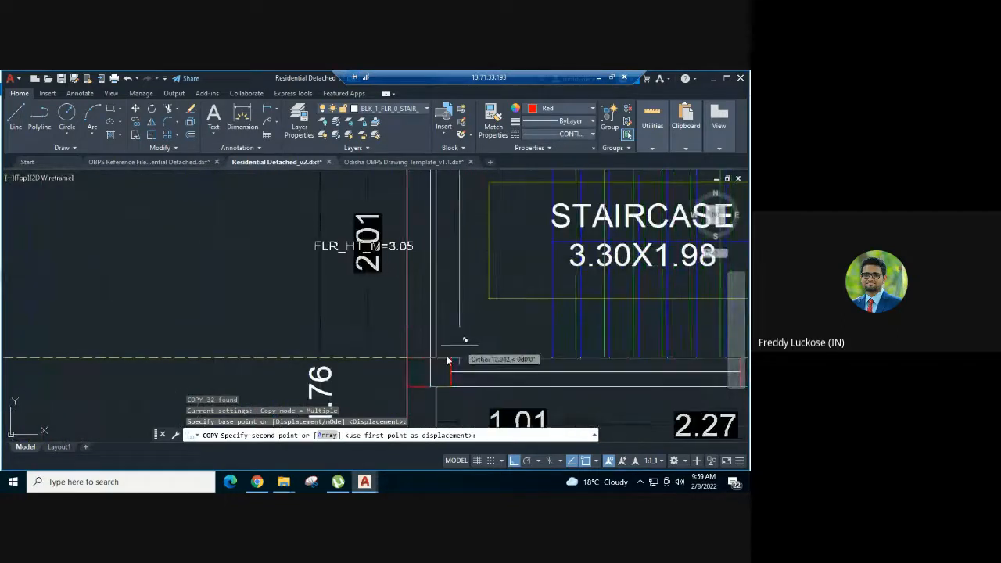
{"action": "left_click", "coordinate": [436, 358]}
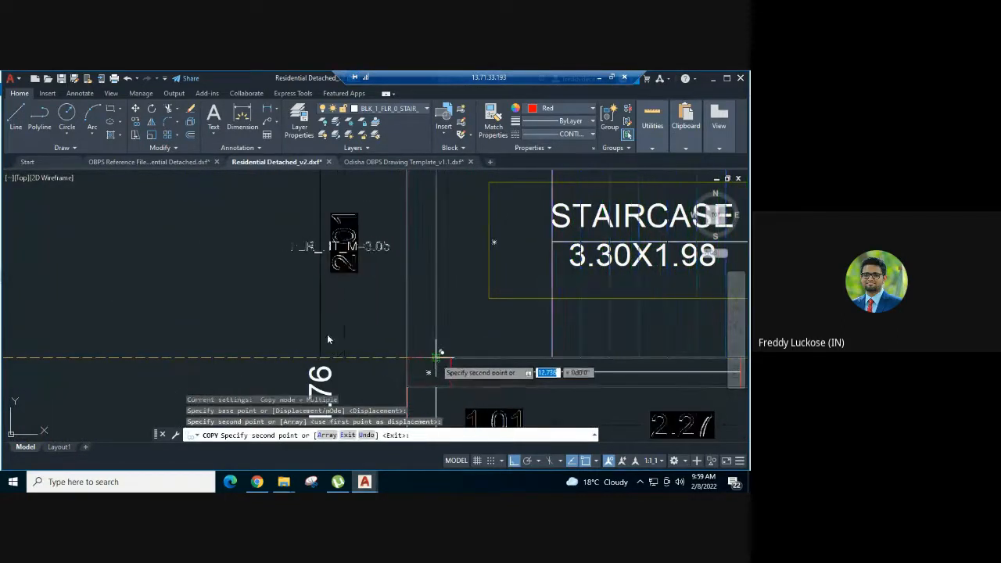
{"action": "scroll", "coordinate": [321, 334], "scroll_direction": "down", "scroll_amount": 4}
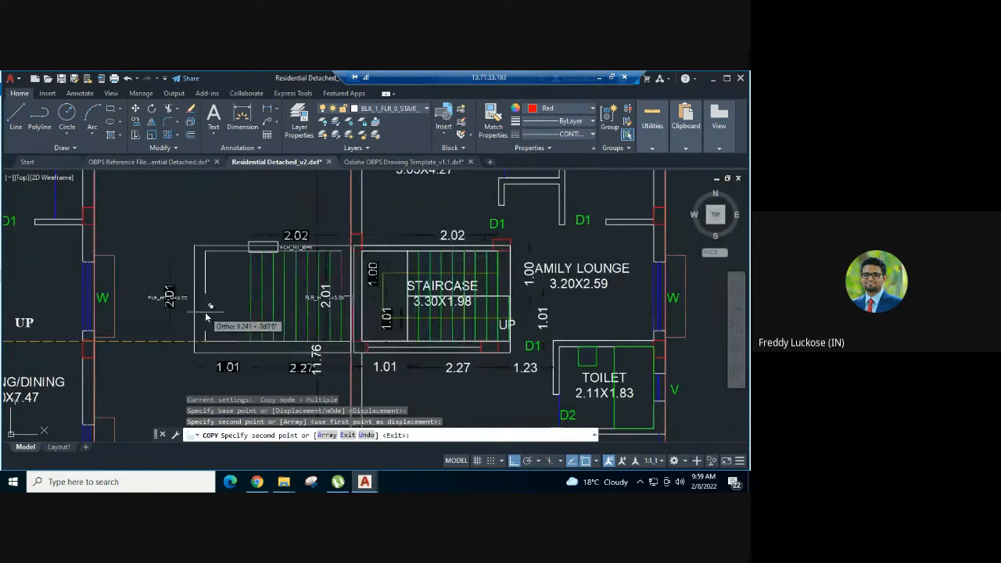
{"action": "key", "text": "Escape"}
- Move the floor-height template rectangle and its FLR_HT_M=n label about 0.8 units farther away from the first floor staircase
{"action": "scroll", "coordinate": [341, 252], "scroll_direction": "down", "scroll_amount": 3}
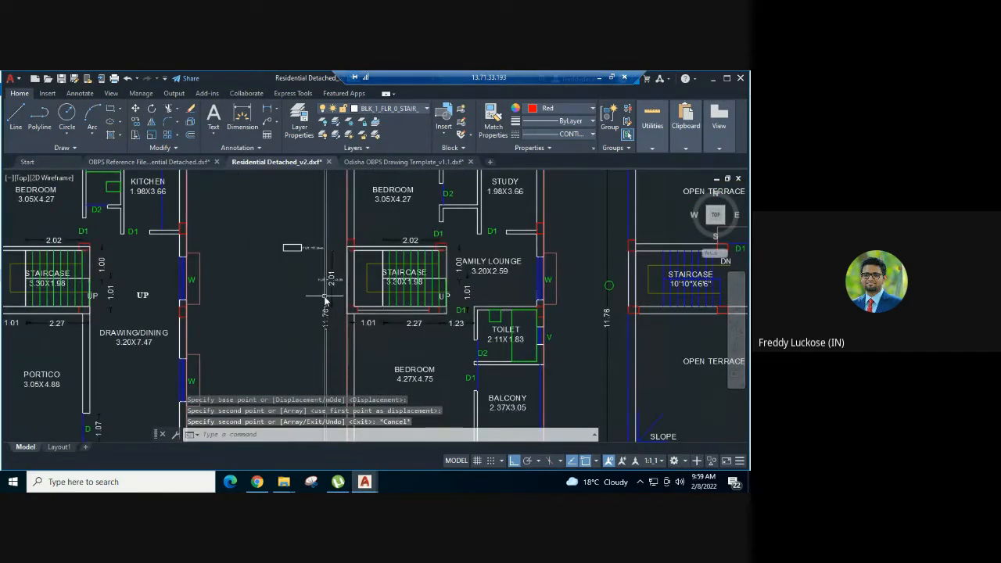
{"action": "scroll", "coordinate": [294, 273], "scroll_direction": "up", "scroll_amount": 3}
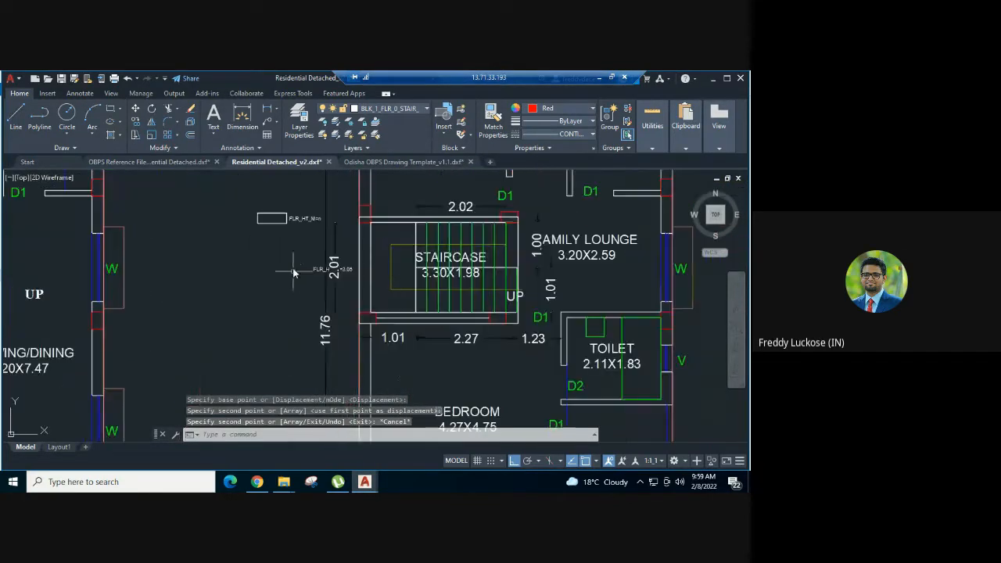
{"action": "left_click", "coordinate": [301, 208]}
{"action": "left_click", "coordinate": [266, 229]}
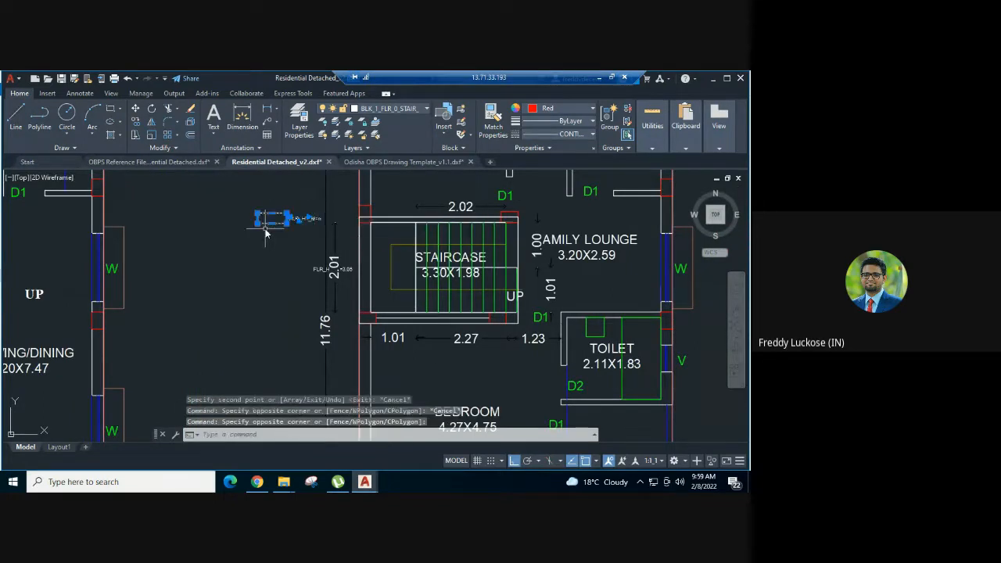
{"action": "type", "text": "m"}
{"action": "key", "text": "Return"}
{"action": "left_click", "coordinate": [277, 261]}
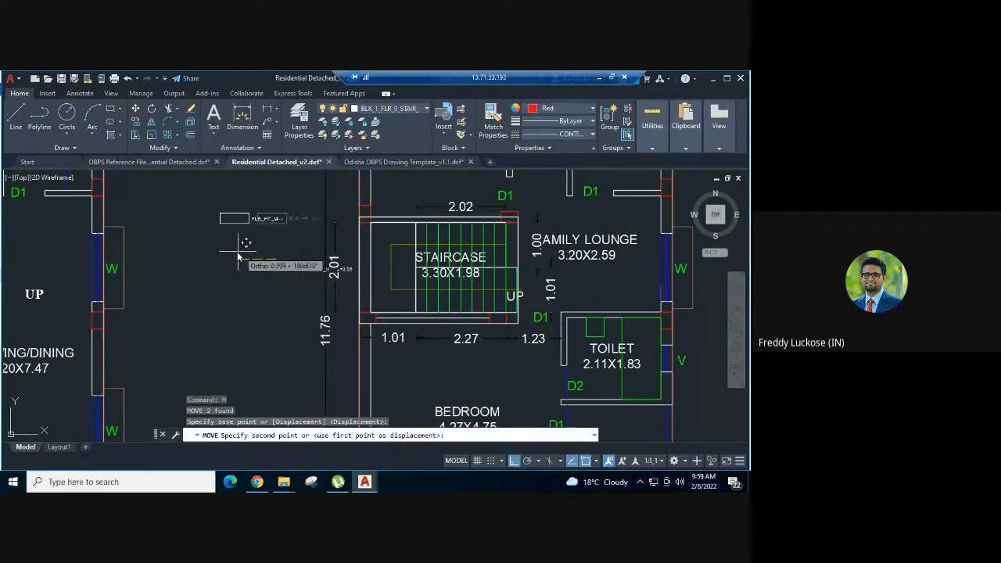
{"action": "left_click", "coordinate": [238, 252]}
{"action": "key", "text": "Escape"}
{"action": "key", "text": "Escape"}
{"action": "key", "text": "Escape"}
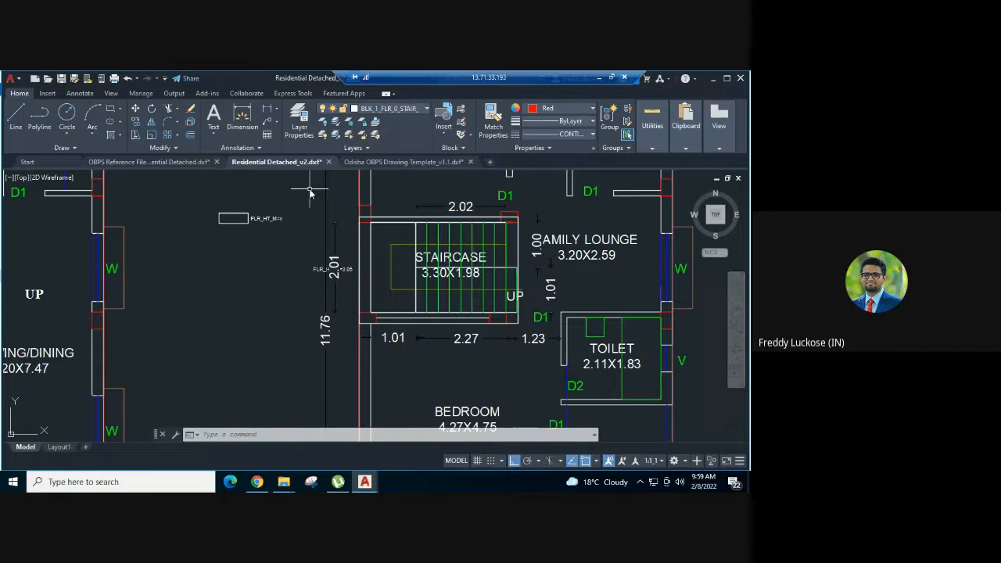
- Match the template rectangle's properties onto the first floor staircase's outer polygon and its FLR_HT_M=3.05 label
{"action": "middle_click_drag", "start_coordinate": [304, 226], "coordinate": [277, 221]}
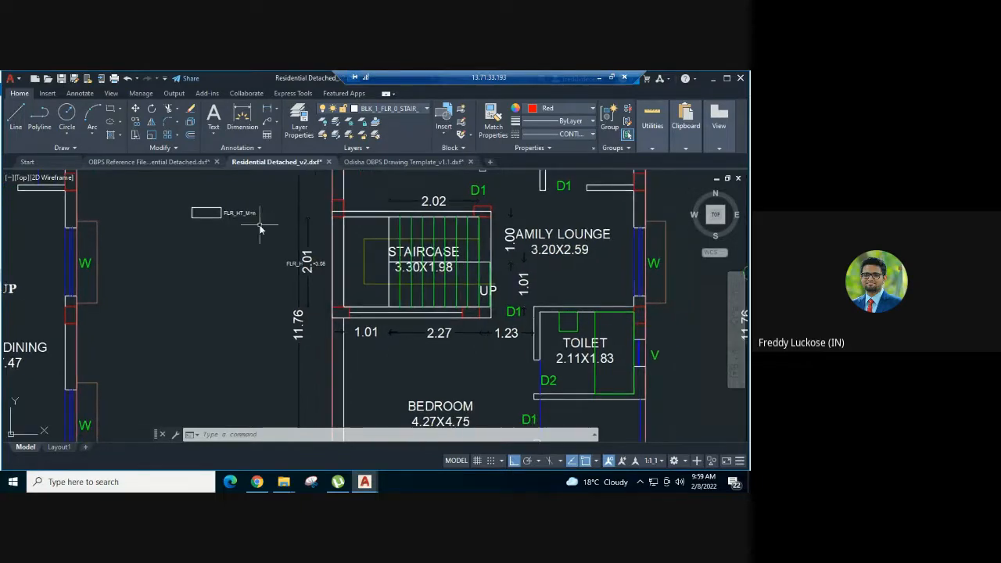
{"action": "type", "text": "a"}
{"action": "key", "text": "Return"}
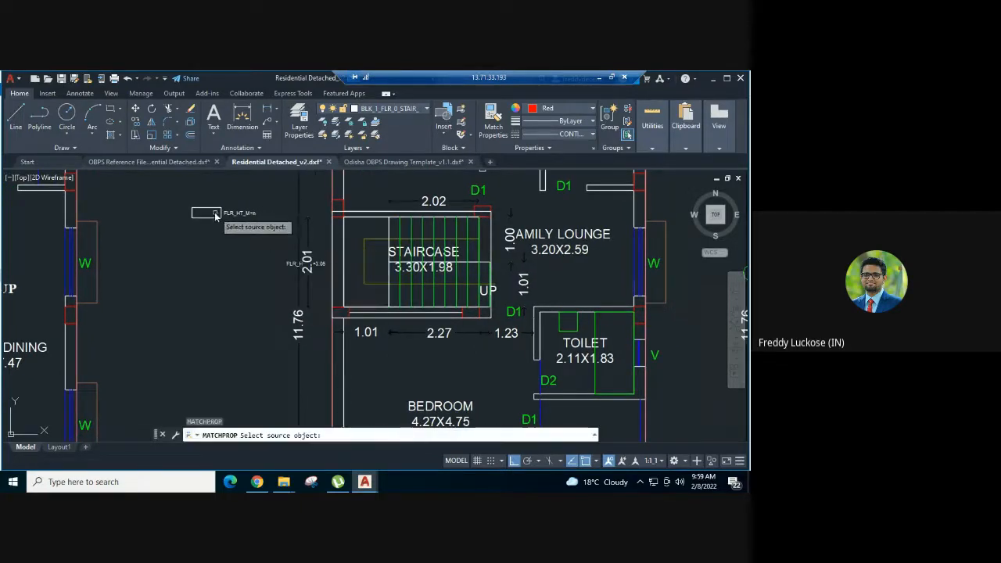
{"action": "left_click", "coordinate": [208, 218]}
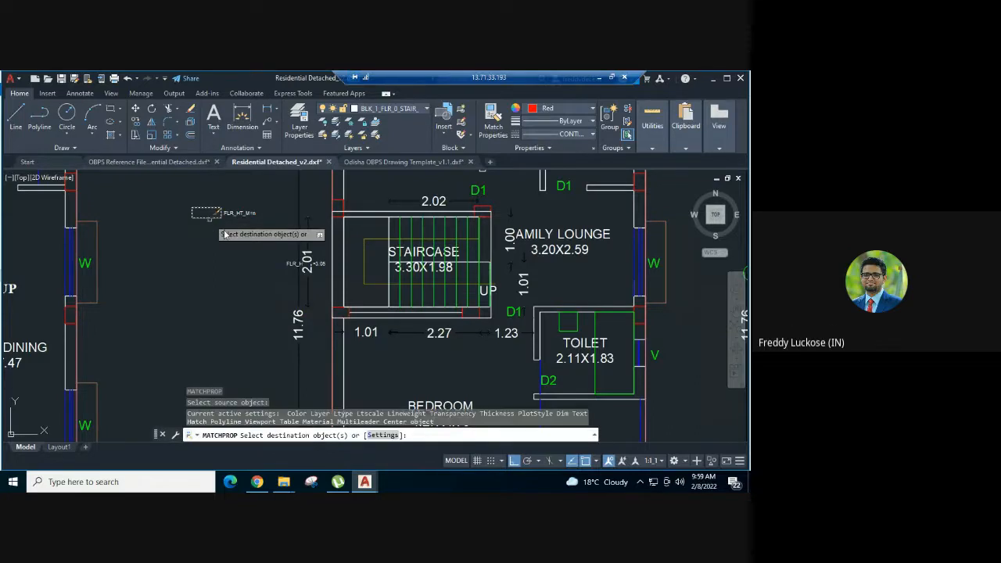
{"action": "scroll", "coordinate": [317, 282], "scroll_direction": "up", "scroll_amount": 2}
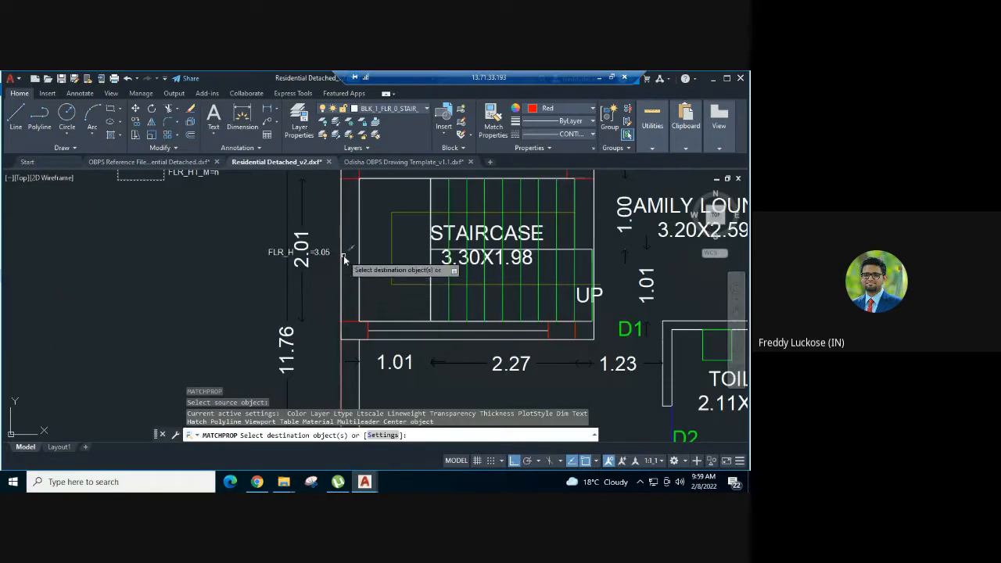
{"action": "left_click", "coordinate": [342, 258]}
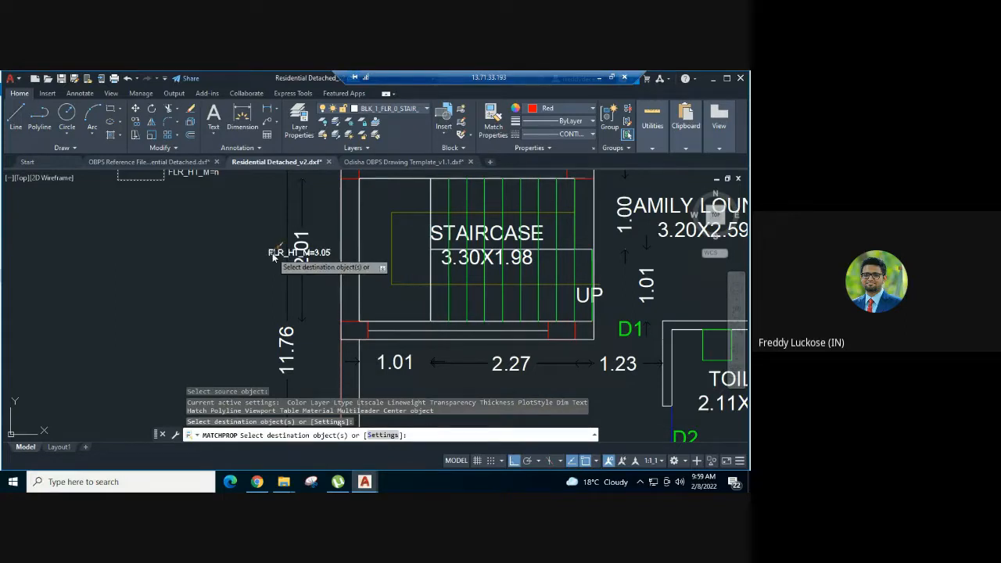
{"action": "left_click", "coordinate": [272, 252]}
{"action": "key", "text": "Escape"}
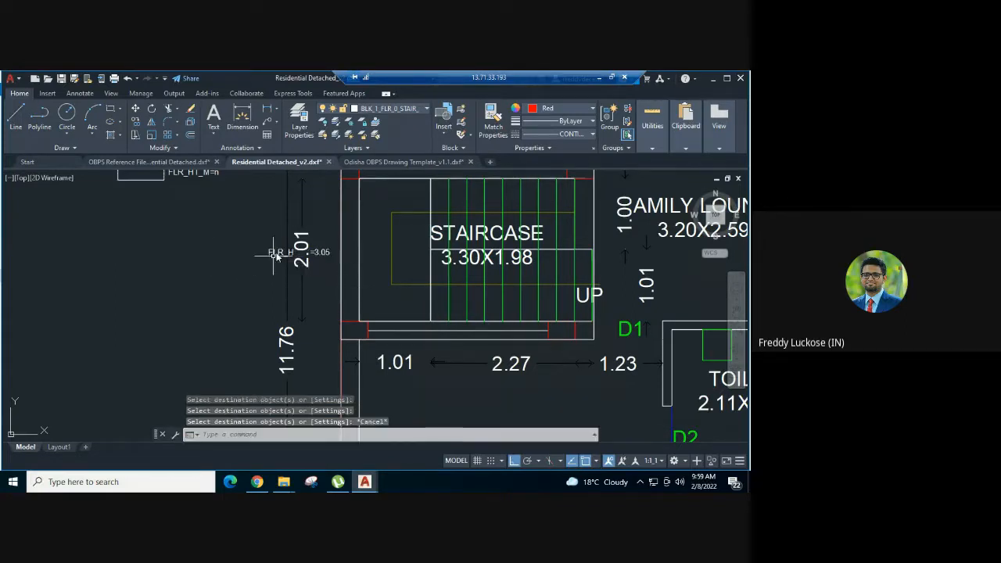
- Assign the staircase's outer polygon and its FLR_HT_M=3.05 label to the BLK_1_FLR_1_STAIR_1 layer
{"action": "left_click", "coordinate": [270, 252]}
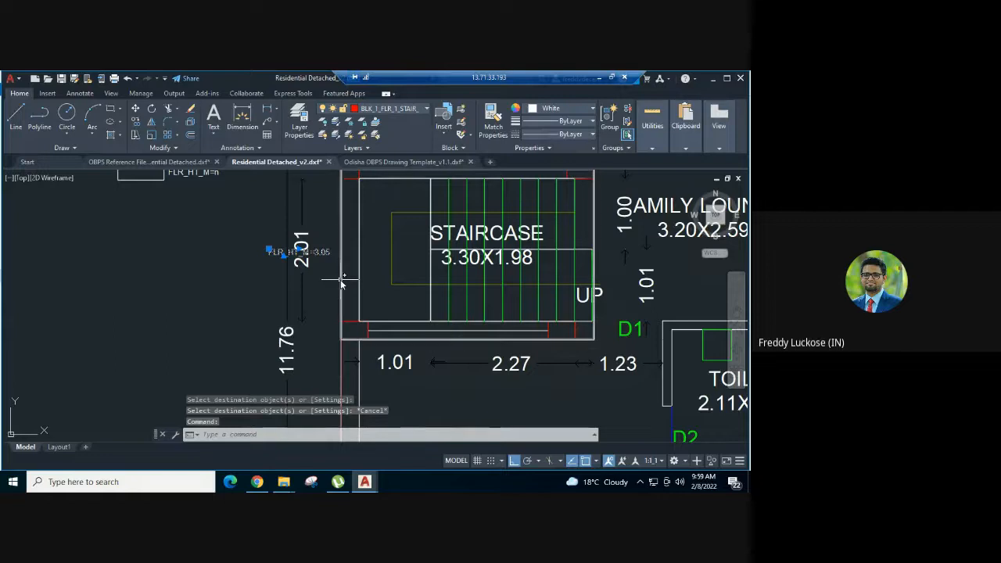
{"action": "left_click", "coordinate": [342, 278]}
{"action": "left_click", "coordinate": [386, 114]}
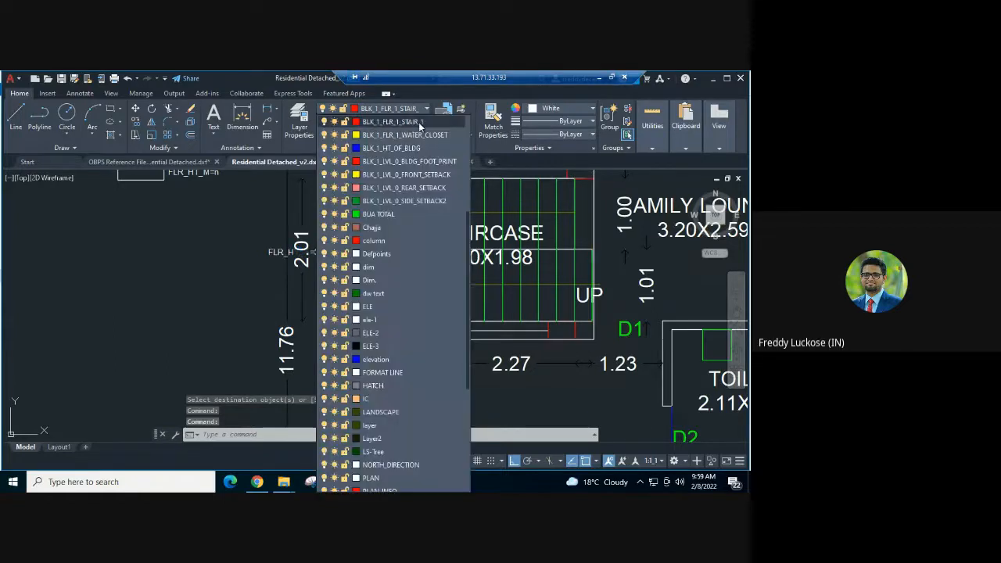
{"action": "left_click", "coordinate": [418, 122]}
- Erase the staircase's outer polygon and FLR_HT_M=3.05 label together with the template rectangle and its FLR_HT_M=n label
{"action": "scroll", "coordinate": [224, 259], "scroll_direction": "down", "scroll_amount": 2}
{"action": "left_click", "coordinate": [222, 192]}
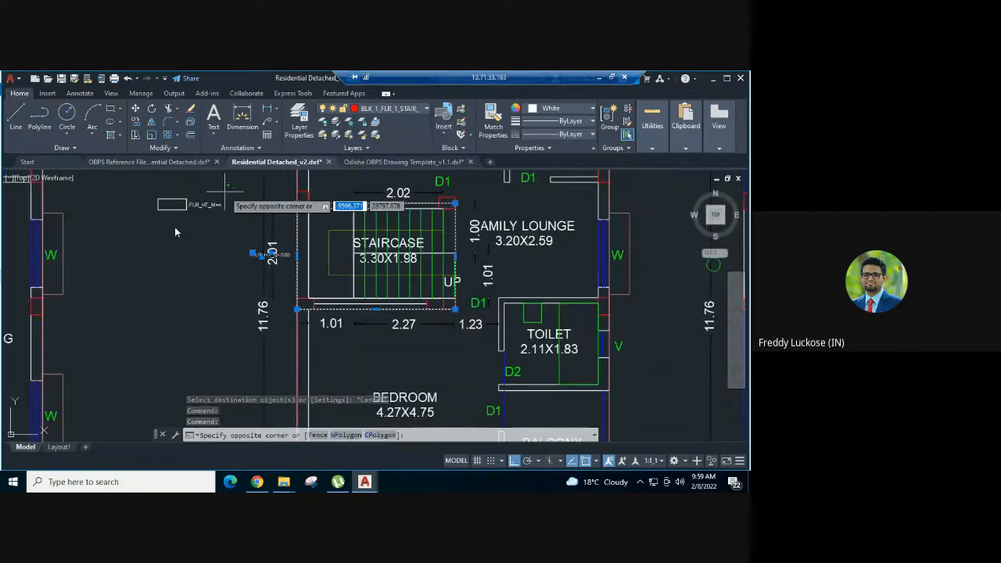
{"action": "left_click", "coordinate": [161, 233]}
{"action": "key", "text": "ctrl+c"}
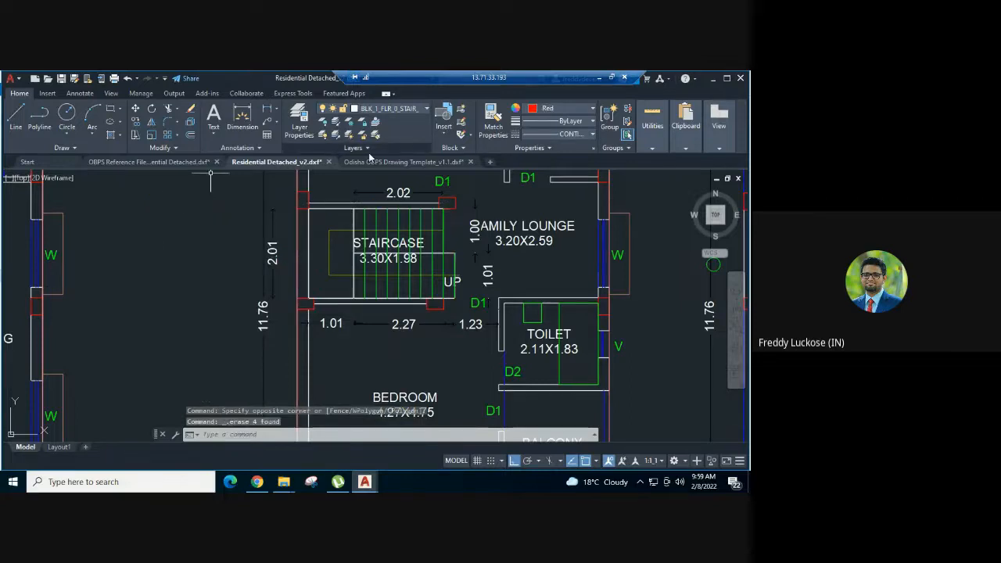
- Copy the first floor Staircase Flight Polygon sample from the Odisha OBPS Drawing Template_v1.1 drawing to the clipboard
{"action": "left_click", "coordinate": [401, 162]}
{"action": "scroll", "coordinate": [393, 259], "scroll_direction": "down", "scroll_amount": 3}
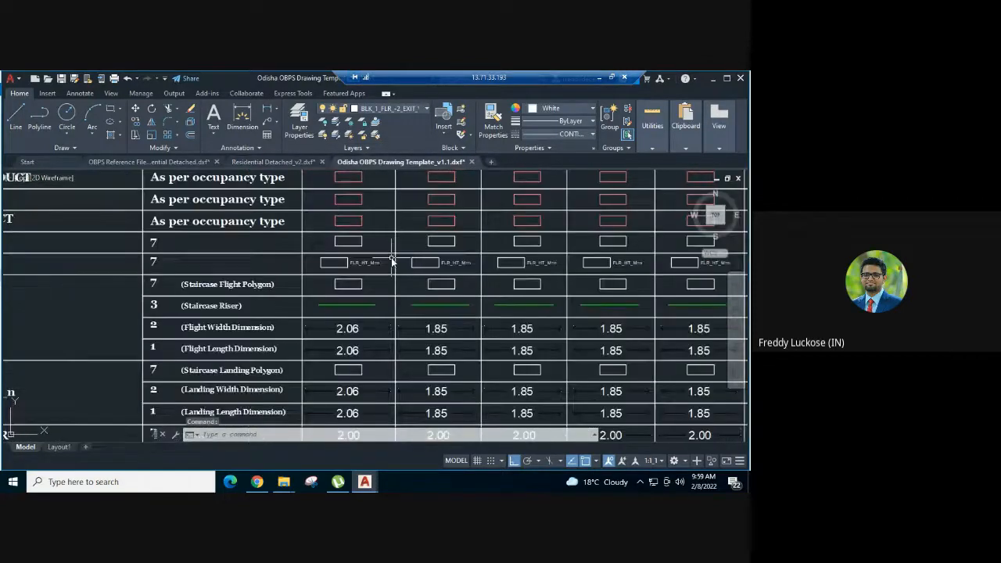
{"action": "scroll", "coordinate": [473, 299], "scroll_direction": "down", "scroll_amount": 3}
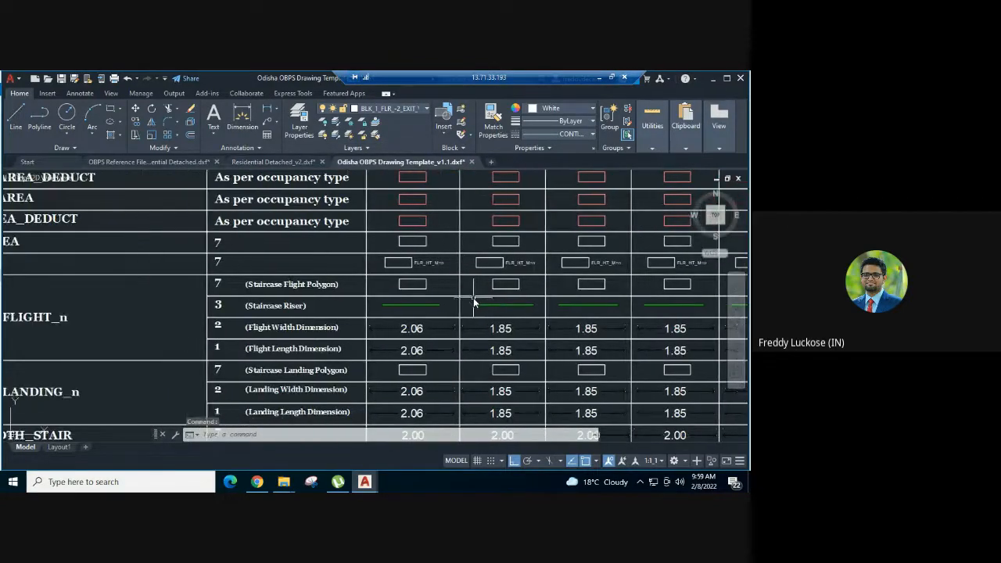
{"action": "scroll", "coordinate": [478, 303], "scroll_direction": "up", "scroll_amount": 2}
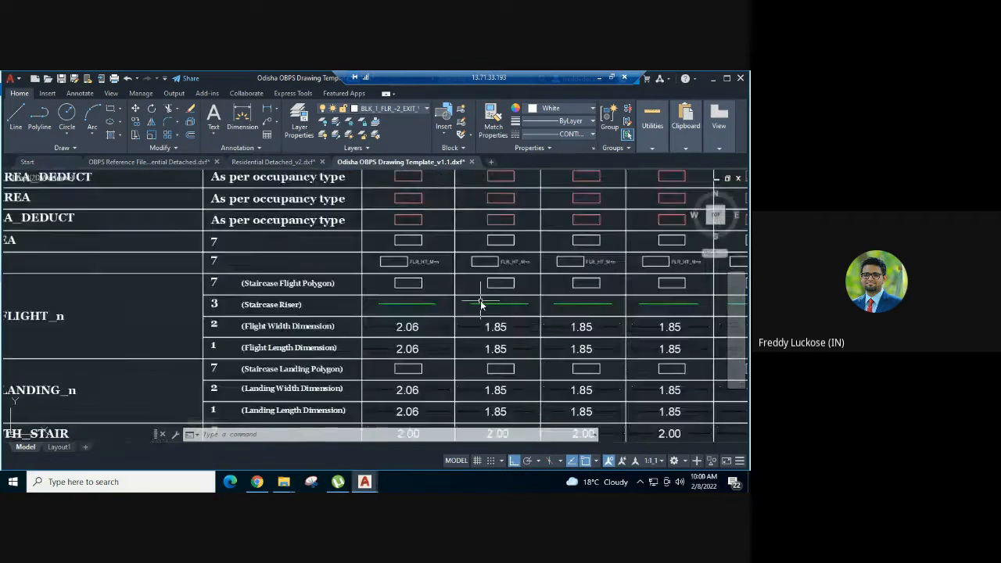
{"action": "scroll", "coordinate": [500, 296], "scroll_direction": "up", "scroll_amount": 2}
{"action": "left_click", "coordinate": [501, 275]}
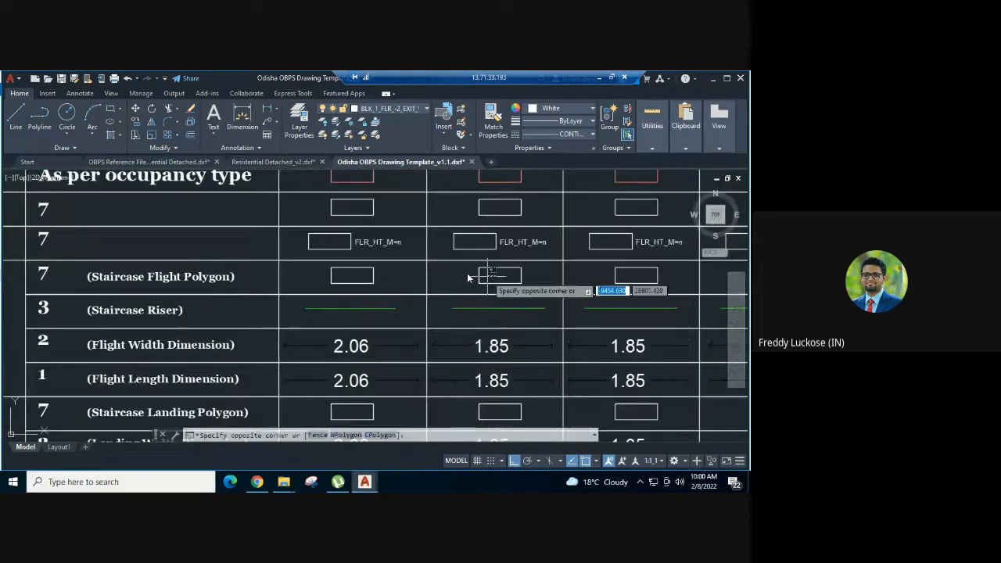
{"action": "left_click", "coordinate": [468, 276]}
{"action": "key", "text": "ctrl+c"}
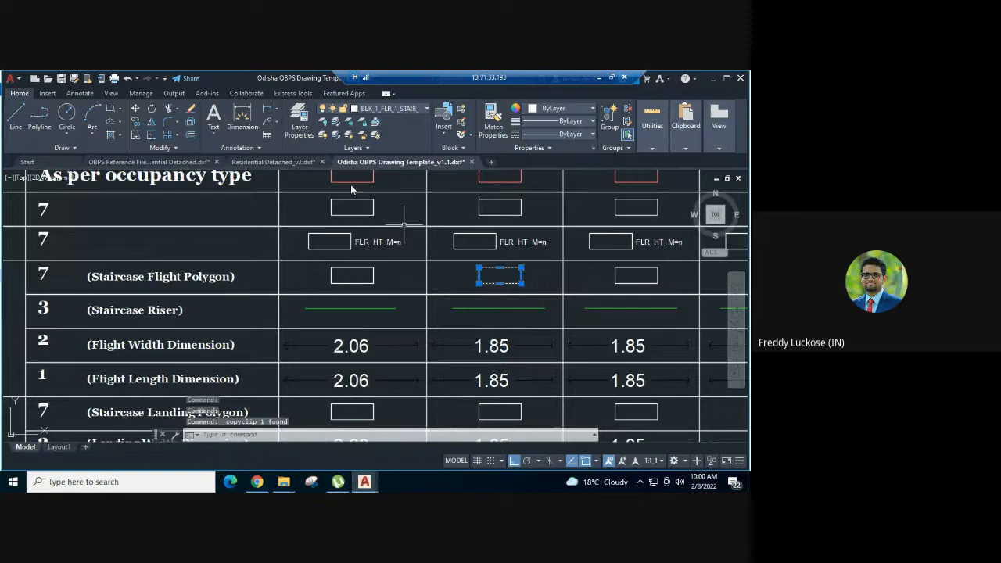
- Paste the flight polygon sample into Residential Detached_v2, below the first floor staircase's 2.27 dimension
{"action": "left_click", "coordinate": [273, 162]}
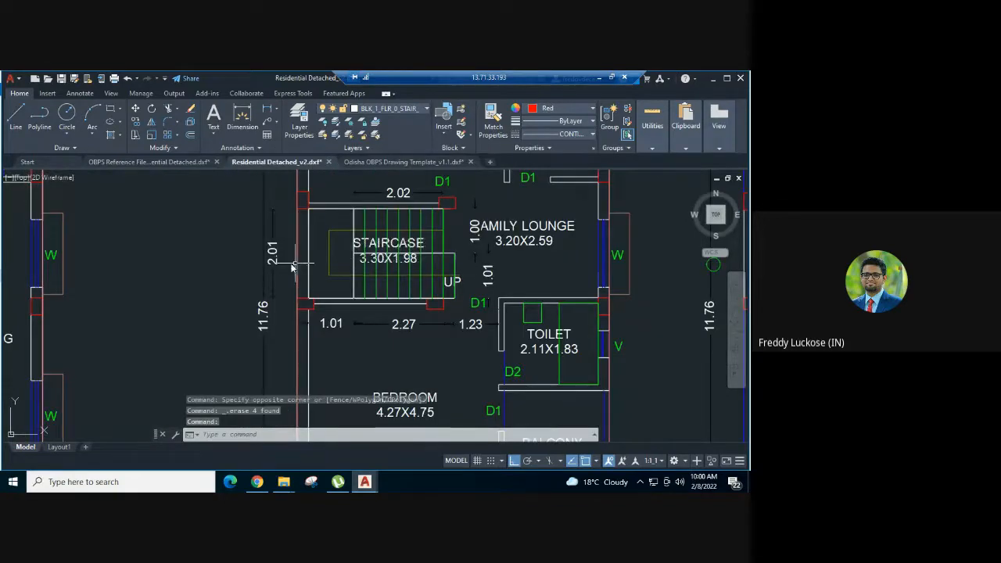
{"action": "key", "text": "ctrl+v"}
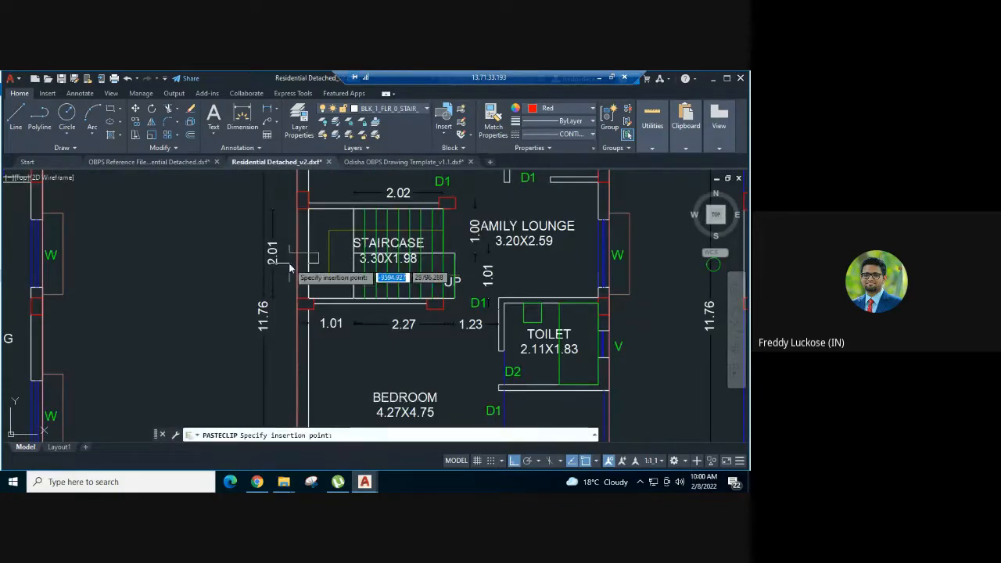
{"action": "scroll", "coordinate": [384, 350], "scroll_direction": "up", "scroll_amount": 2}
{"action": "left_click", "coordinate": [386, 353]}
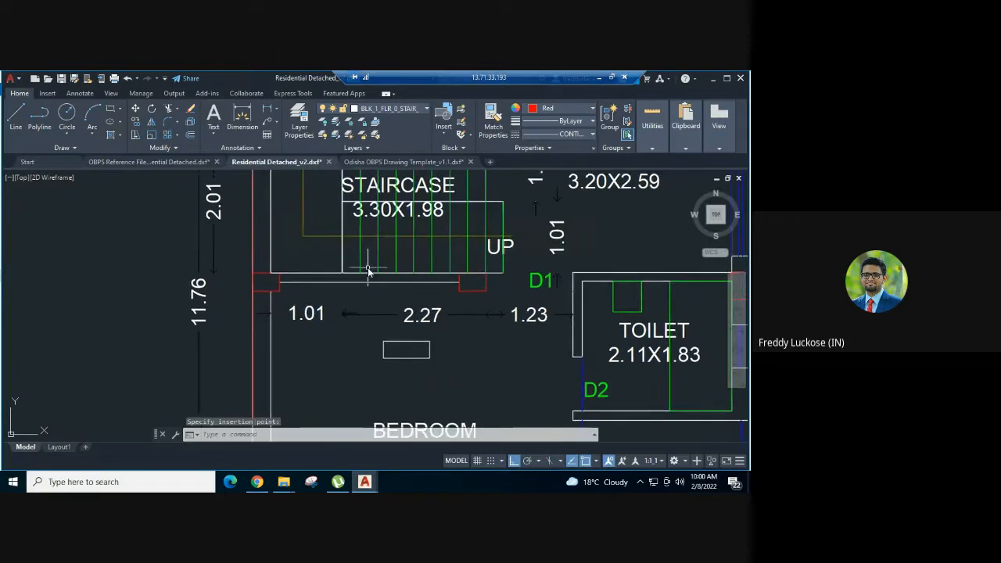
- Match the pasted flight polygon's properties onto the first floor lower flight's landing-end line and the next two riser lines
{"action": "scroll", "coordinate": [368, 270], "scroll_direction": "up", "scroll_amount": 2}
{"action": "middle_click_drag", "start_coordinate": [368, 271], "coordinate": [336, 290]}
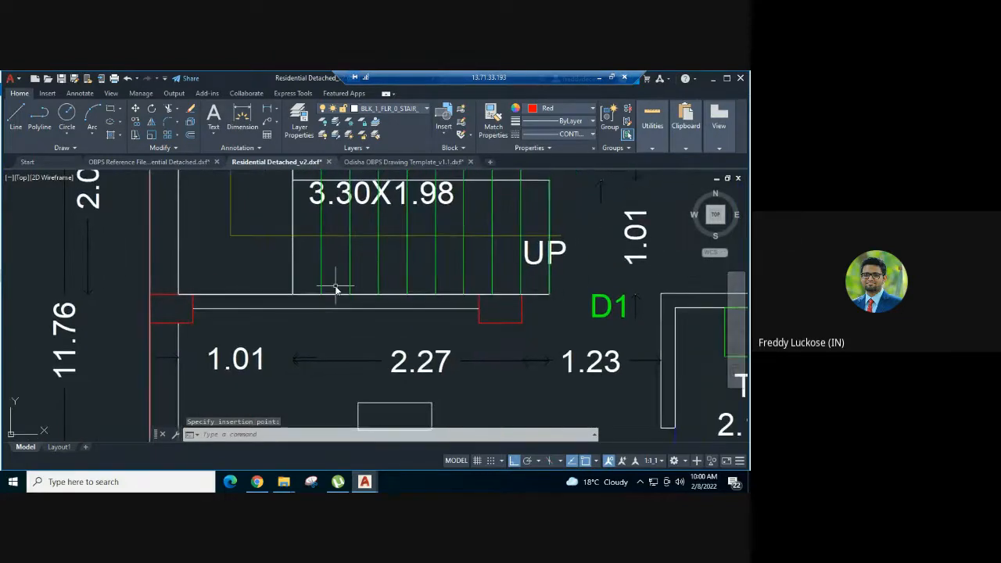
{"action": "type", "text": "a"}
{"action": "key", "text": "Return"}
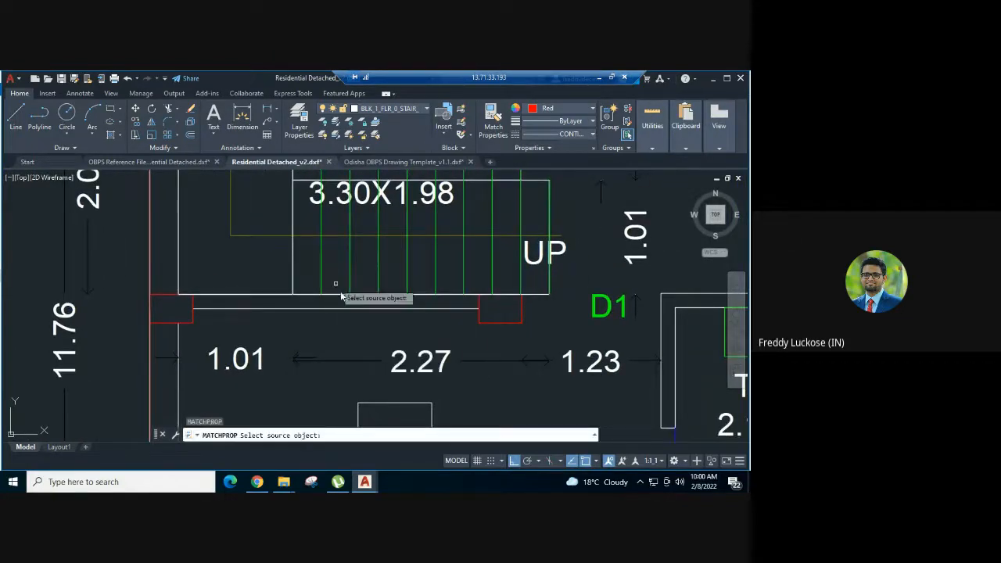
{"action": "left_click", "coordinate": [383, 402]}
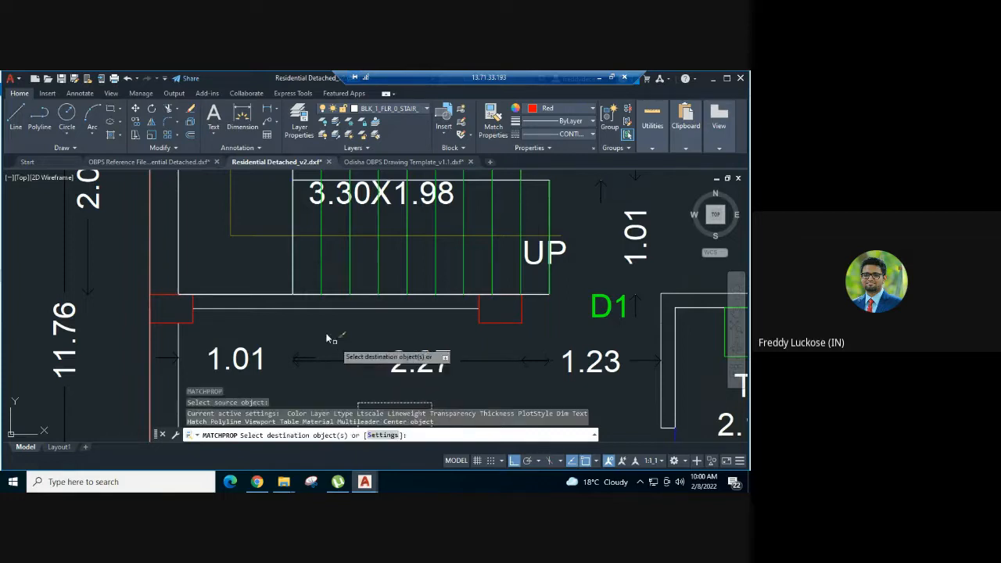
{"action": "left_click", "coordinate": [294, 276]}
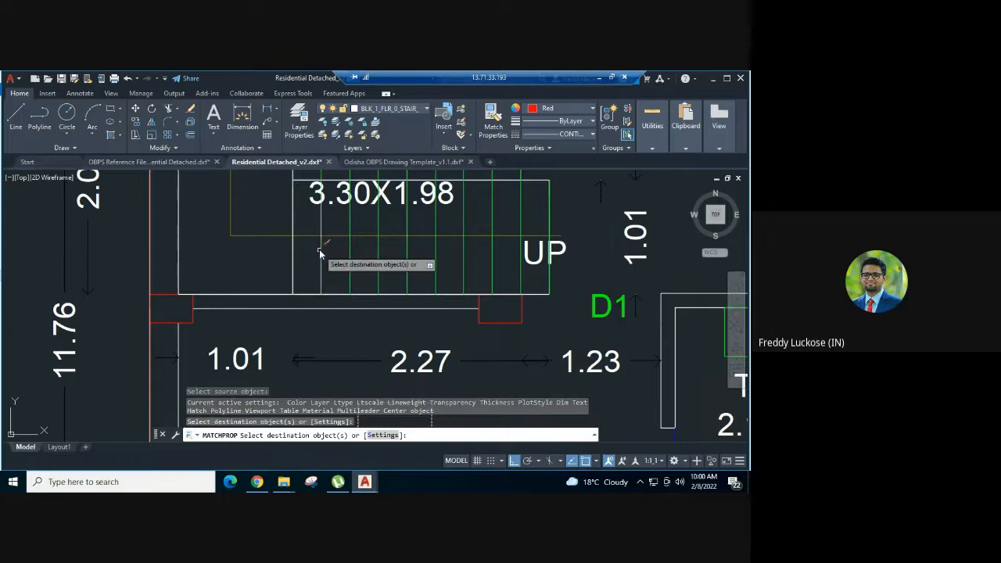
{"action": "left_click", "coordinate": [318, 256]}
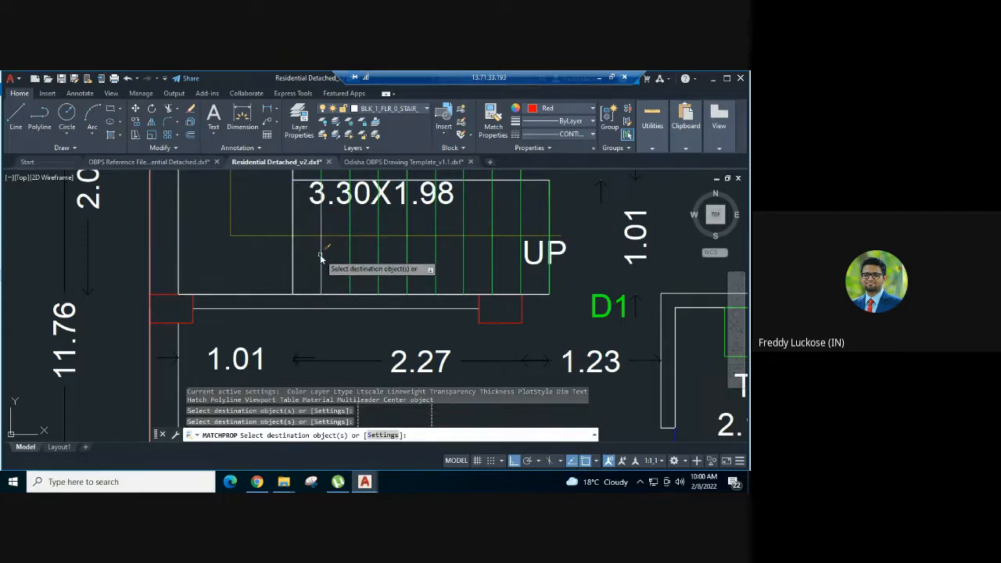
{"action": "left_click", "coordinate": [349, 268]}
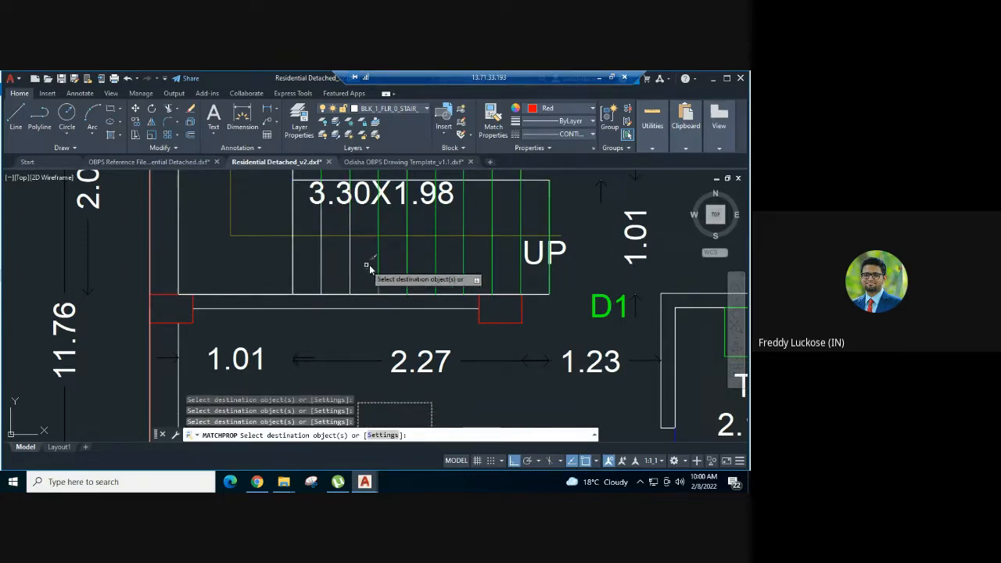
- Match the flight polygon's properties onto the remaining riser lines of the first floor lower flight, through to its outer end
{"action": "left_click", "coordinate": [378, 266]}
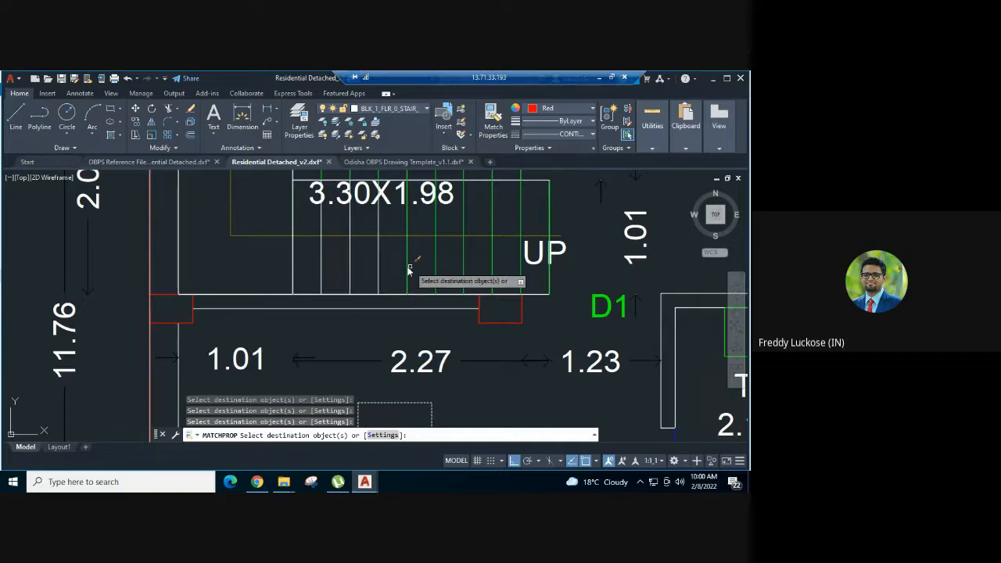
{"action": "left_click", "coordinate": [408, 269]}
{"action": "left_click", "coordinate": [435, 266]}
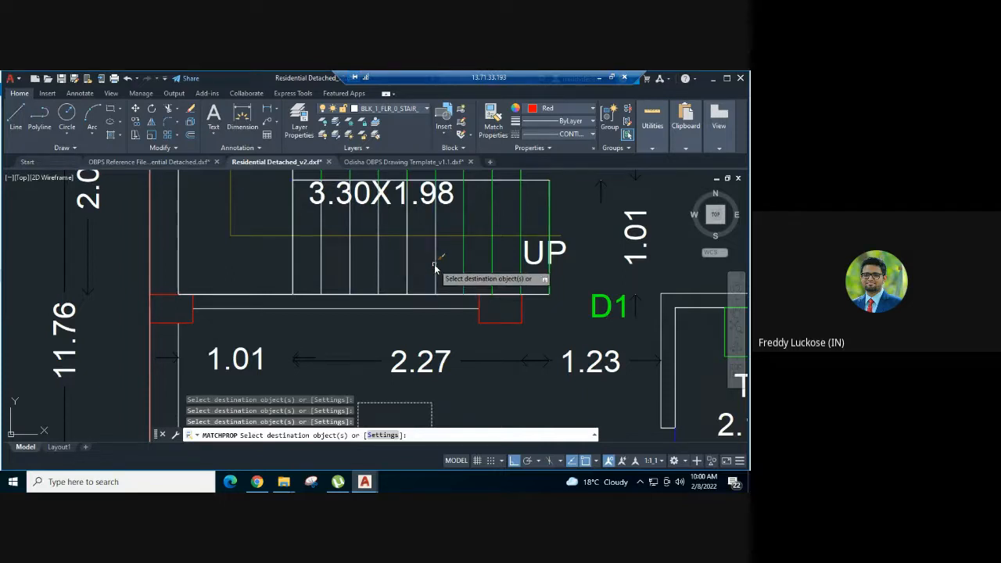
{"action": "left_click", "coordinate": [466, 264]}
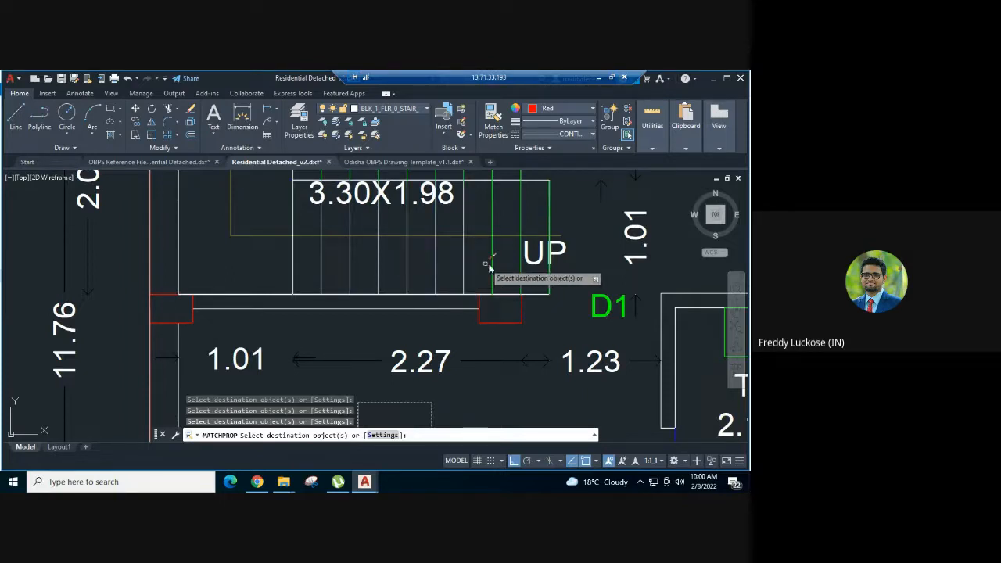
{"action": "left_click", "coordinate": [492, 265]}
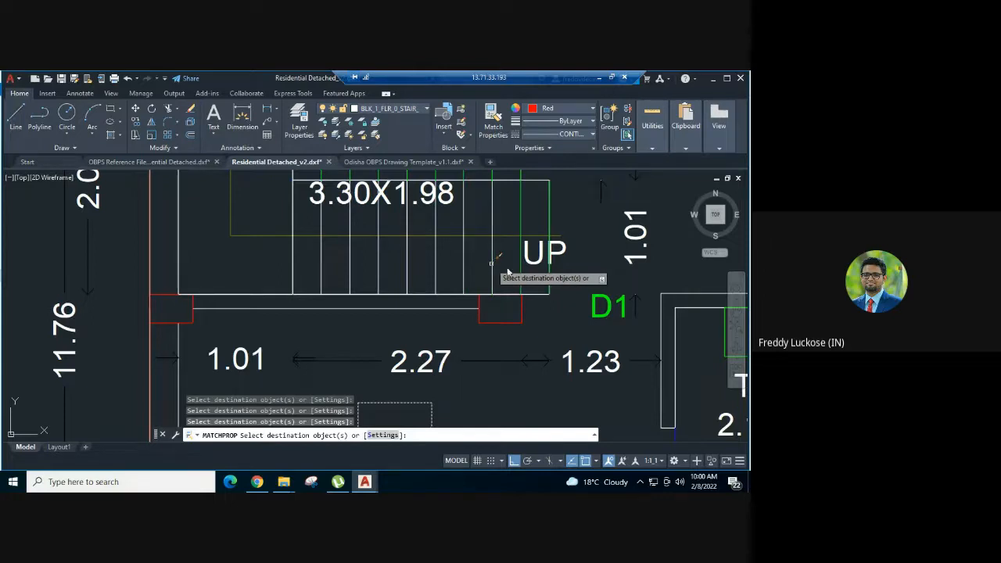
{"action": "left_click", "coordinate": [550, 278]}
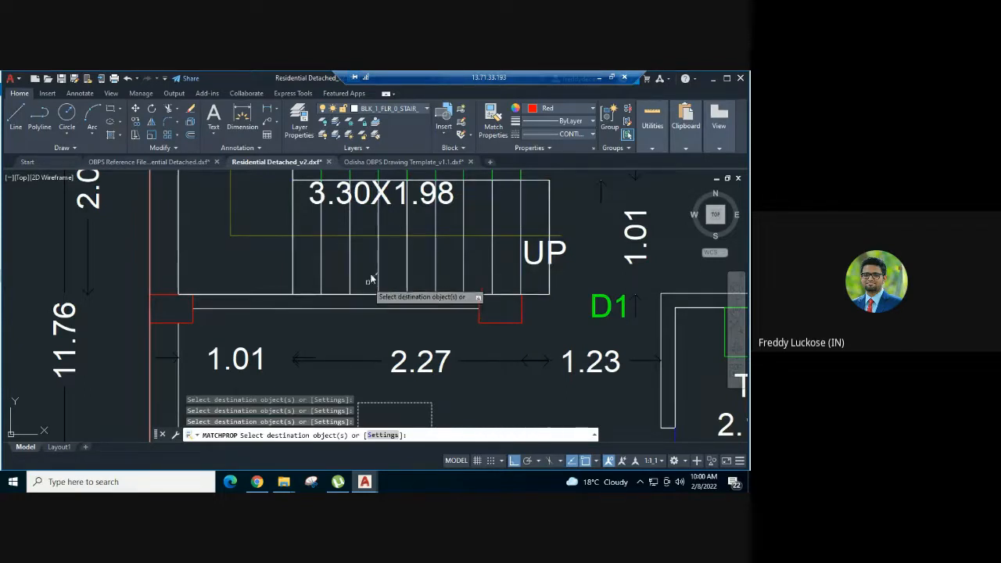
{"action": "scroll", "coordinate": [374, 277], "scroll_direction": "down", "scroll_amount": 2}
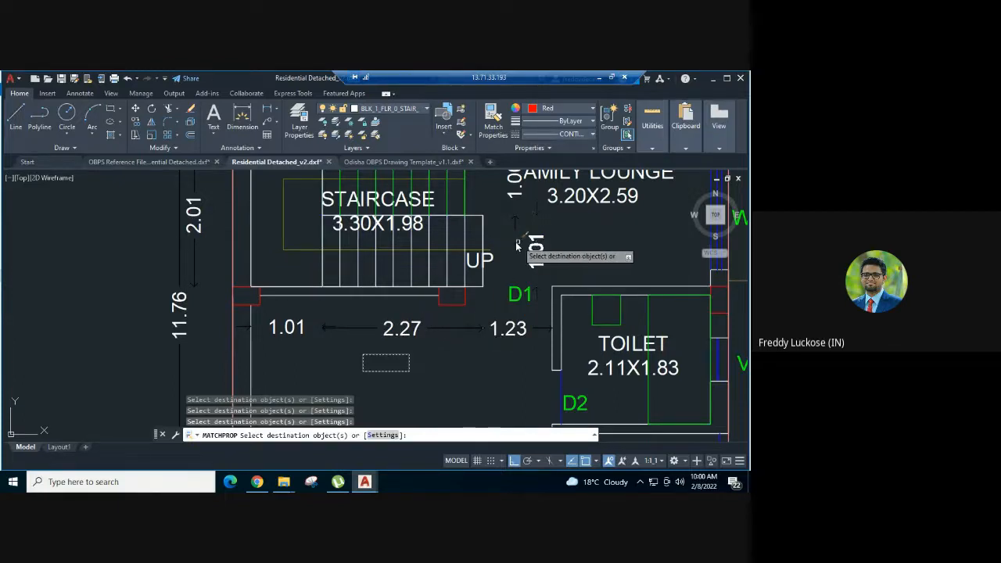
- Set the colour of the first floor lower flight's 2.27 length dimension to red
{"action": "key", "text": "Escape"}
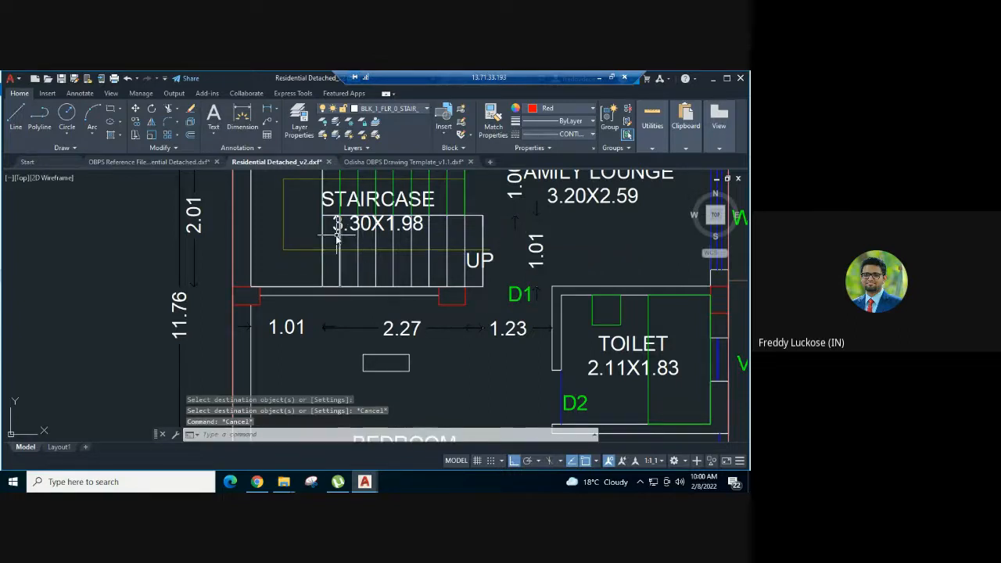
{"action": "left_click", "coordinate": [399, 327]}
{"action": "left_click", "coordinate": [378, 314]}
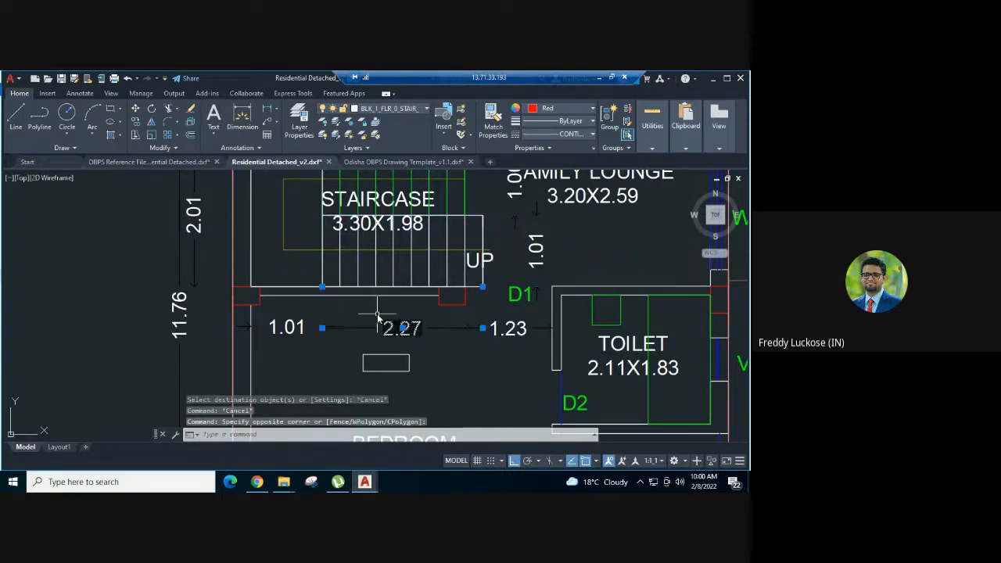
{"action": "left_click", "coordinate": [546, 111]}
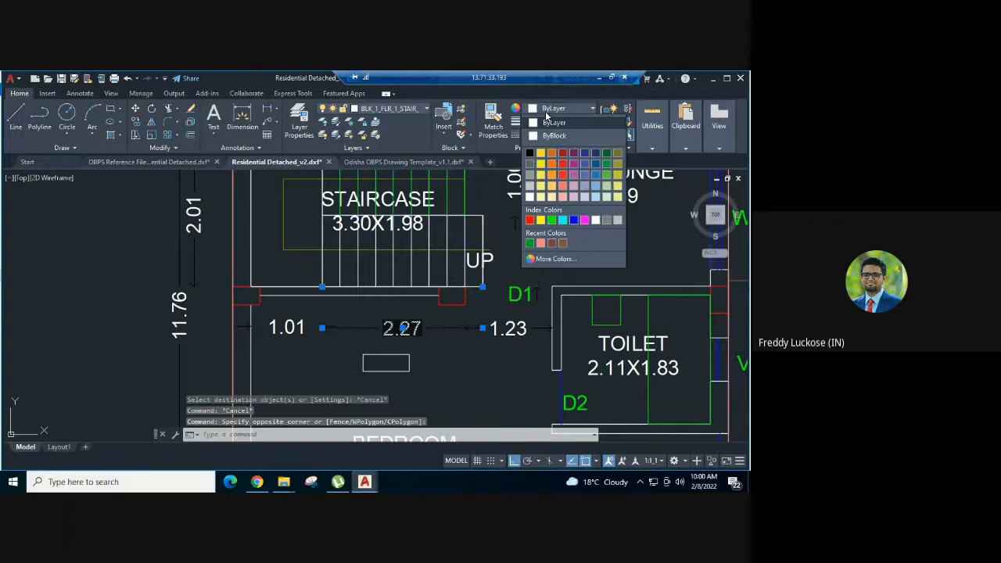
{"action": "left_click", "coordinate": [529, 220]}
{"action": "key", "text": "Escape"}
- Set the colour of the first floor lower flight's 1.01 width dimension to red
{"action": "left_click", "coordinate": [541, 262]}
{"action": "left_click", "coordinate": [516, 235]}
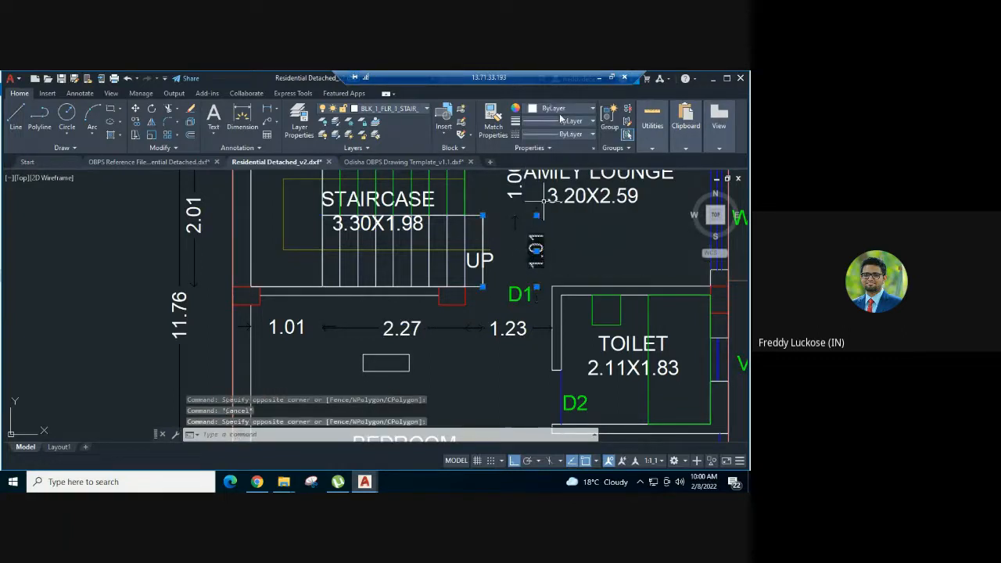
{"action": "left_click", "coordinate": [555, 110]}
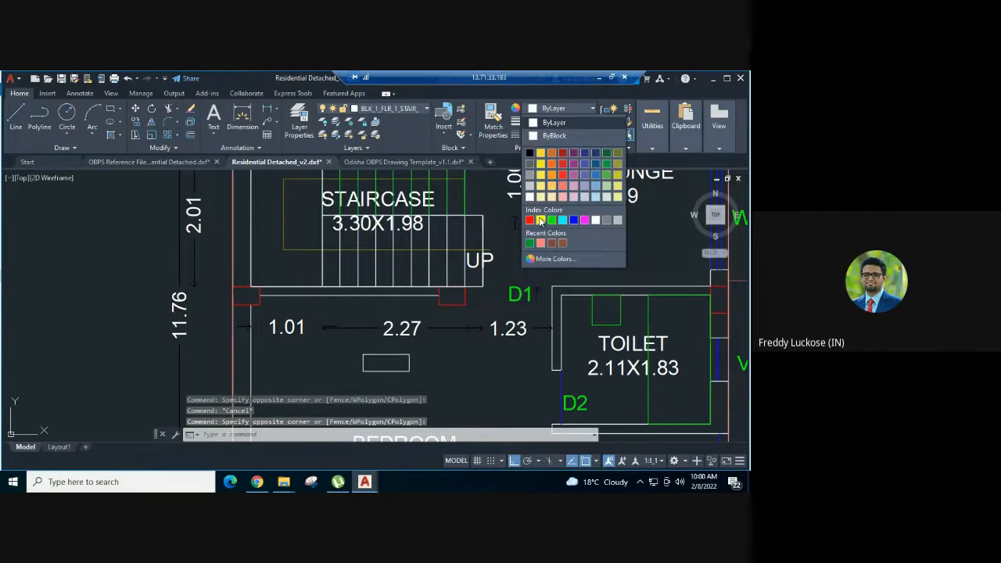
{"action": "left_click", "coordinate": [529, 220]}
{"action": "key", "text": "Escape"}
- Move the lower flight's green landing-end riser line slightly towards the landing, clear of the flight outline
{"action": "scroll", "coordinate": [338, 216], "scroll_direction": "up", "scroll_amount": 2}
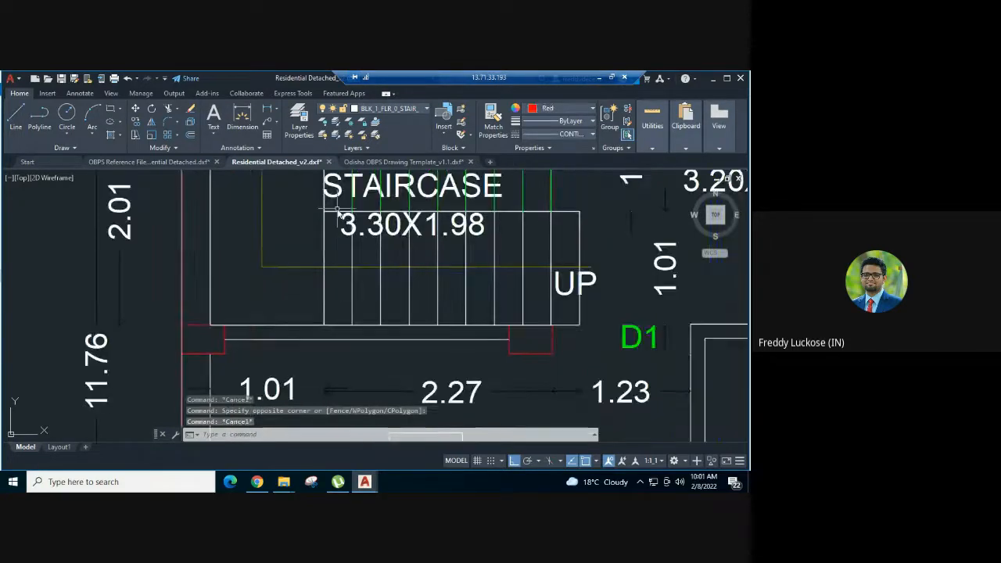
{"action": "left_click", "coordinate": [322, 220]}
{"action": "key", "text": "Escape"}
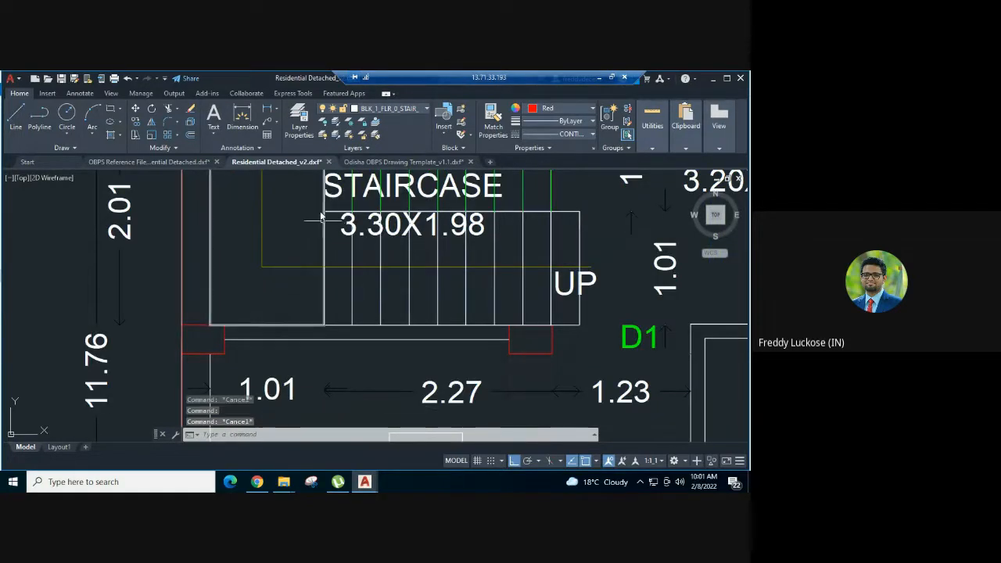
{"action": "left_click", "coordinate": [320, 208]}
{"action": "left_click", "coordinate": [336, 335]}
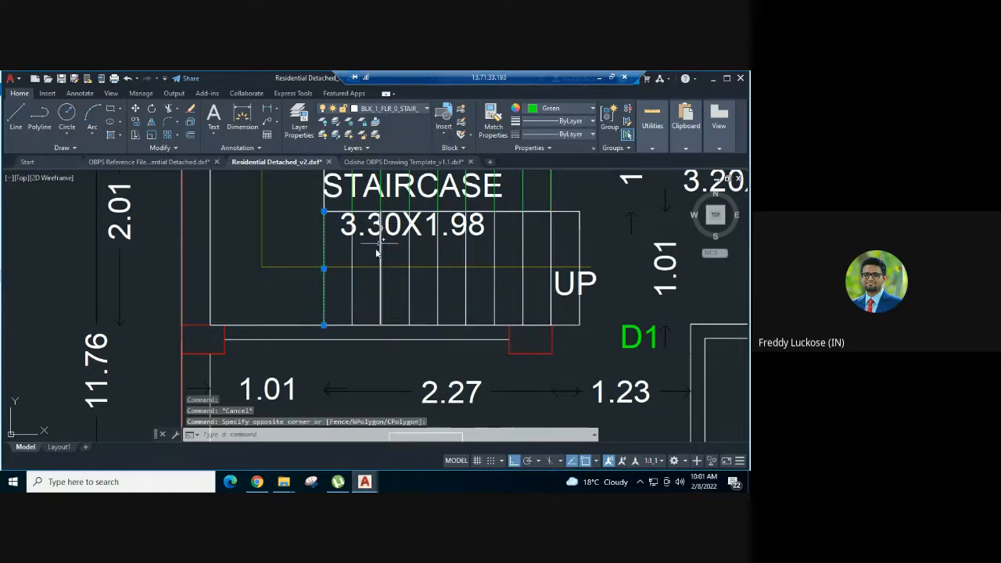
{"action": "type", "text": "m"}
{"action": "key", "text": "Return"}
{"action": "left_click", "coordinate": [309, 235]}
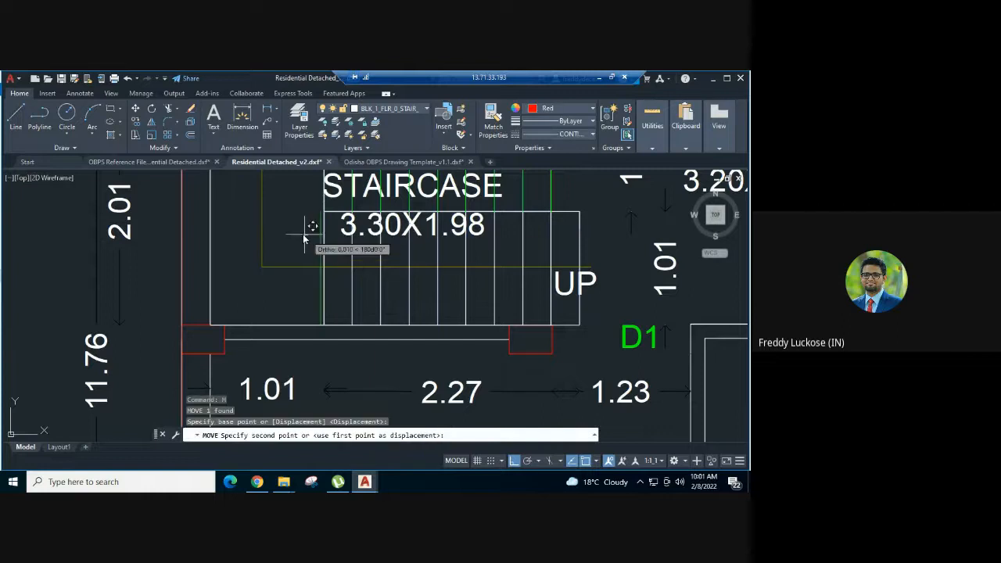
{"action": "left_click", "coordinate": [303, 234]}
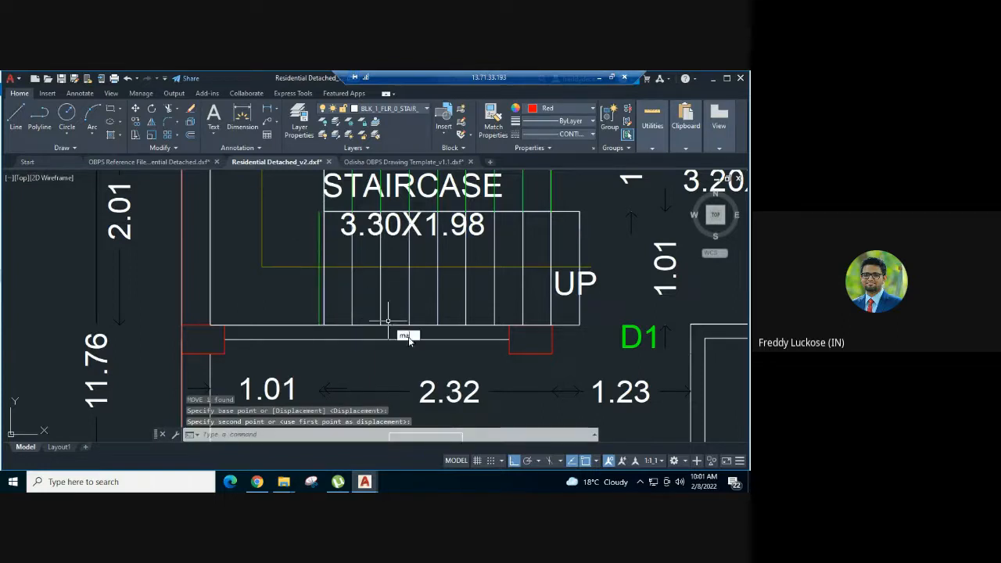
- Match the lower flight's length dimension properties onto the displaced landing-end riser line
{"action": "type", "text": "ma"}
{"action": "key", "text": "Return"}
{"action": "left_click", "coordinate": [439, 392]}
{"action": "left_click", "coordinate": [428, 387]}
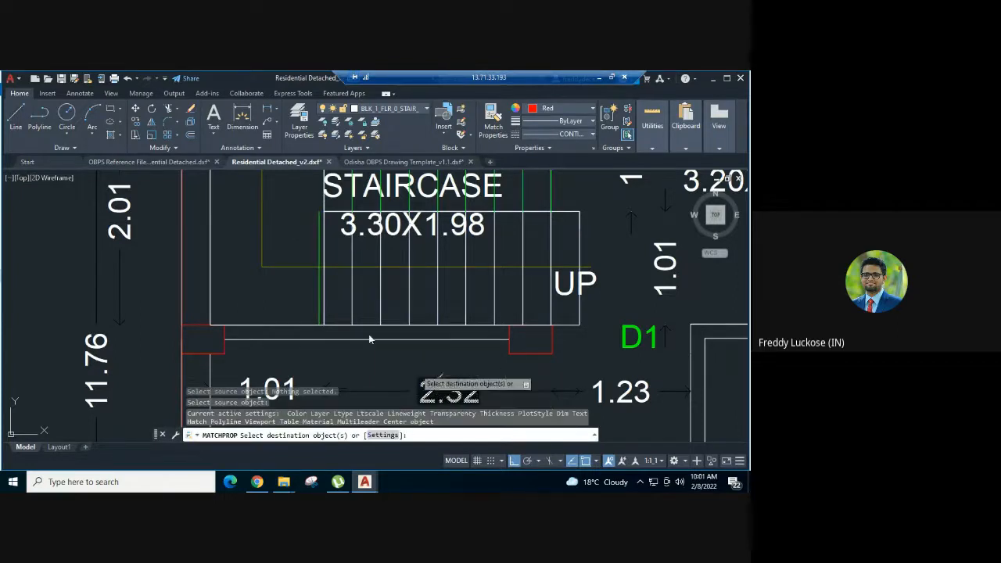
{"action": "left_click", "coordinate": [317, 298]}
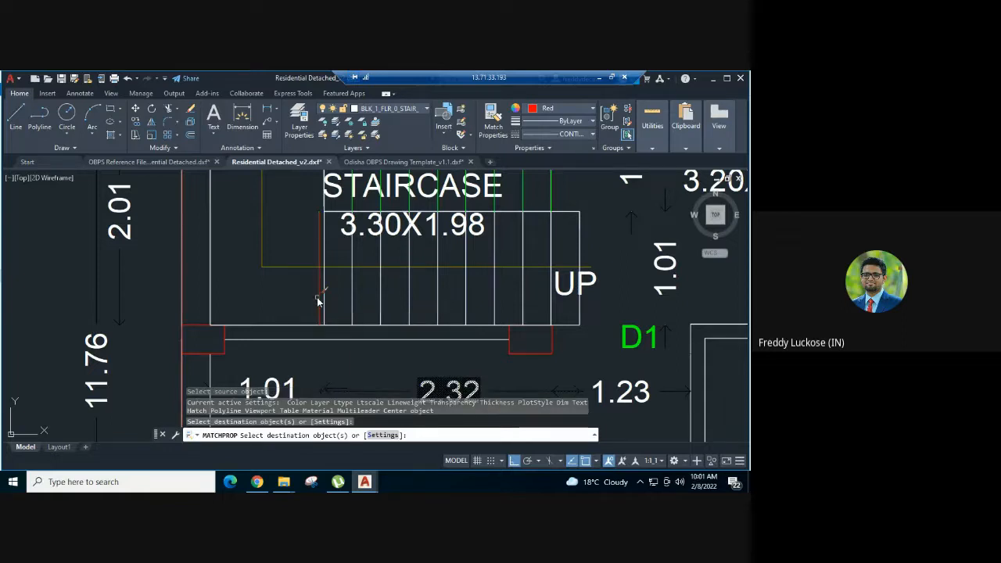
{"action": "key", "text": "Escape"}
- Set the displaced landing-end riser line's colour to green
{"action": "left_click", "coordinate": [317, 298]}
{"action": "left_click", "coordinate": [551, 108]}
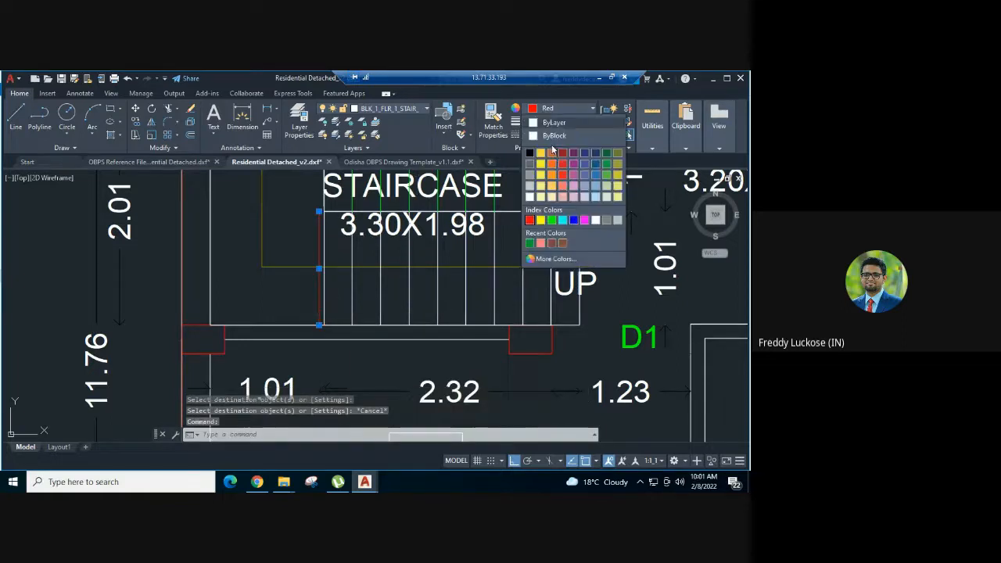
{"action": "left_click", "coordinate": [551, 220]}
{"action": "key", "text": "Escape"}
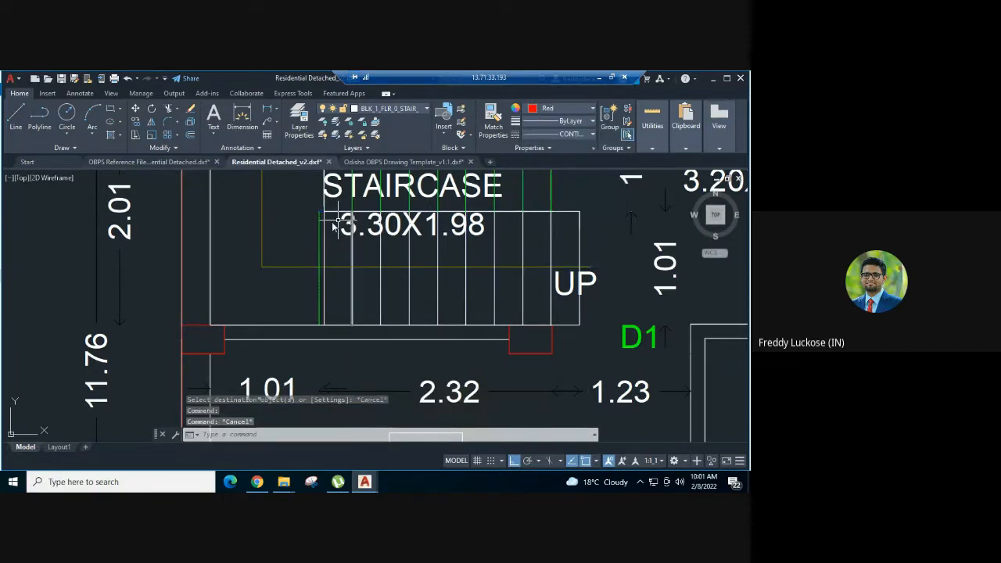
{"action": "left_click", "coordinate": [319, 225]}
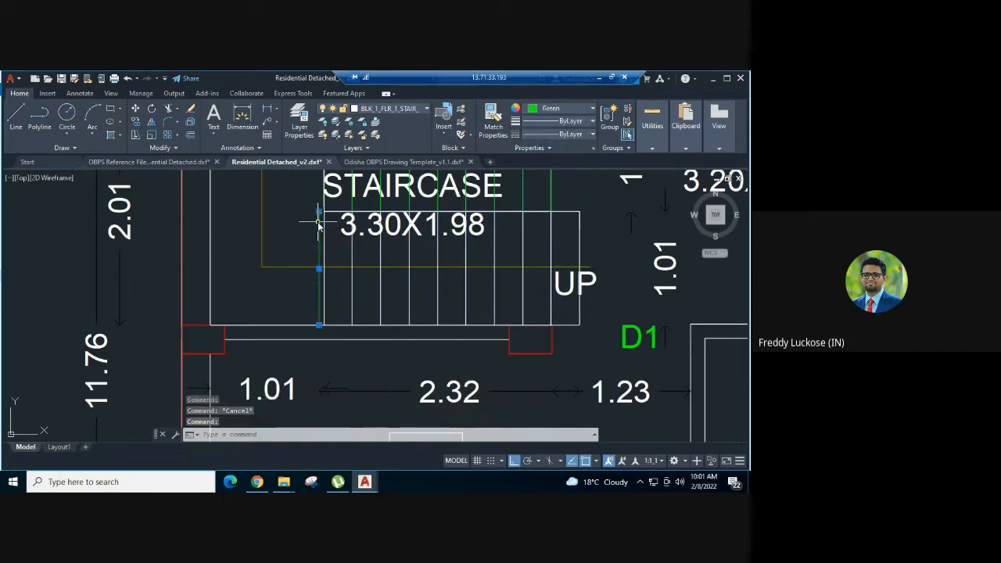
{"action": "left_click", "coordinate": [321, 221]}
{"action": "type", "text": "m"}
{"action": "key", "text": "Return"}
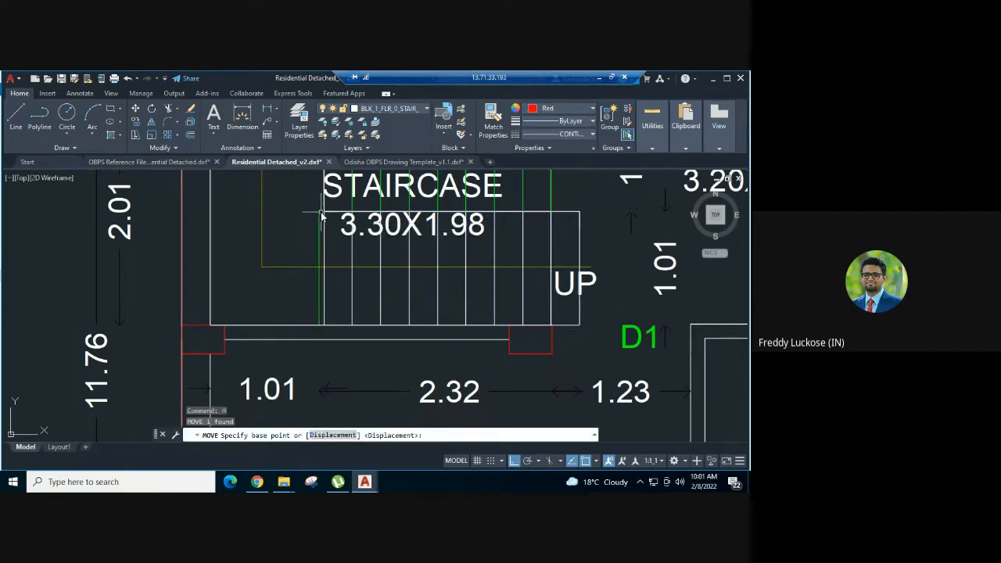
{"action": "key", "text": "Escape"}
- Match the green landing-end line's properties onto all remaining riser lines of the first floor lower flight, through to its outer end
{"action": "type", "text": "ma"}
{"action": "key", "text": "Return"}
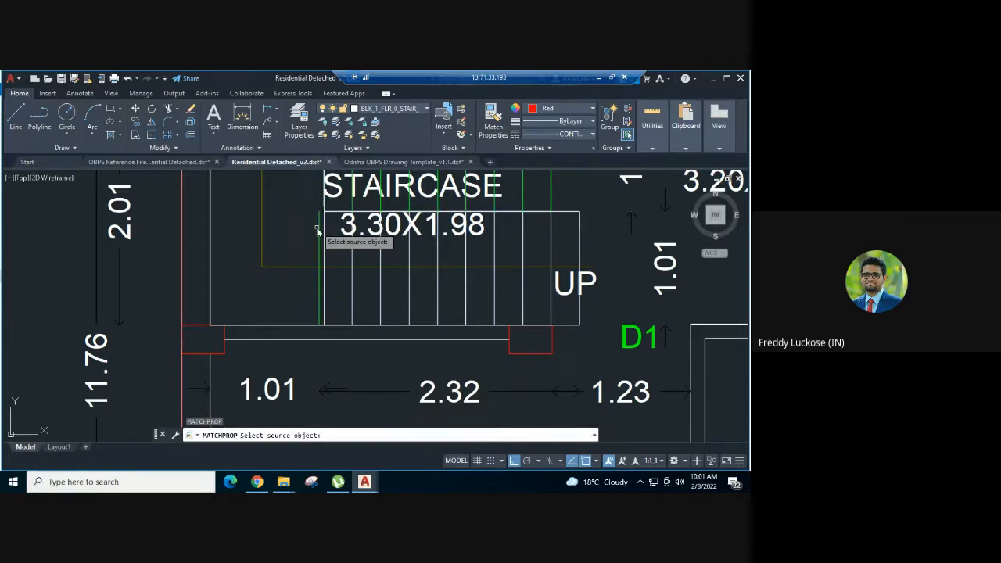
{"action": "left_click", "coordinate": [320, 234]}
{"action": "left_click", "coordinate": [319, 234]}
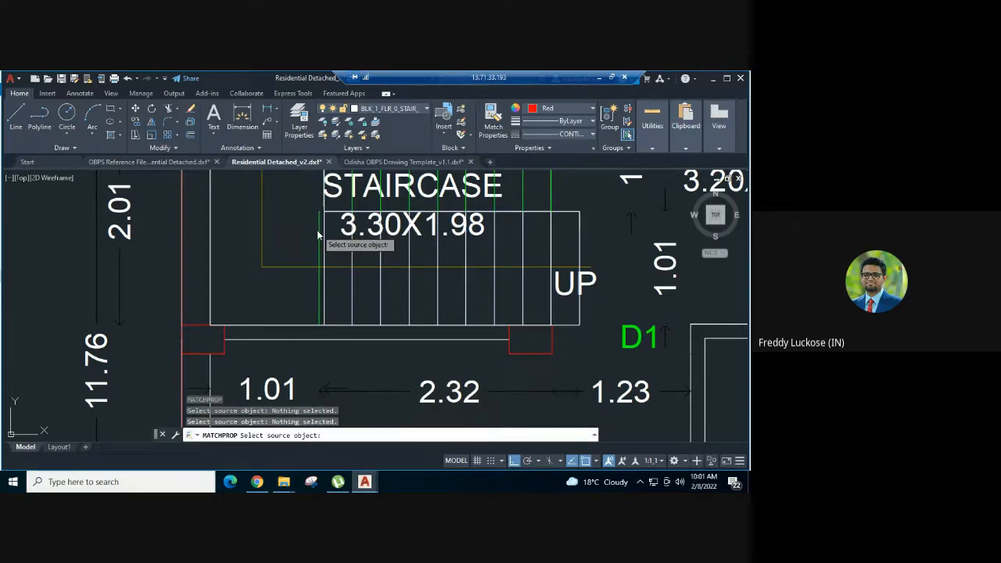
{"action": "left_click", "coordinate": [319, 233]}
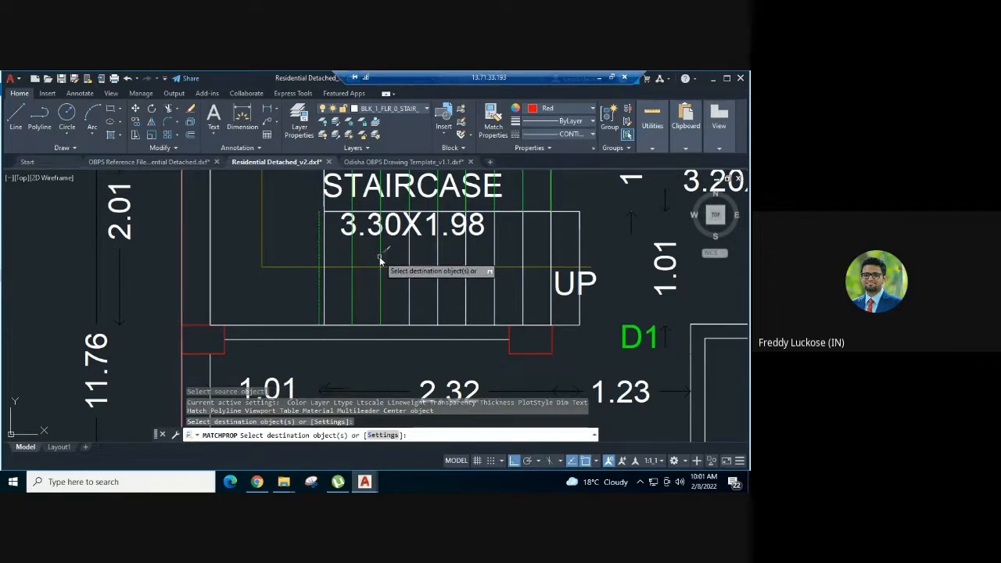
{"action": "left_click", "coordinate": [380, 257]}
{"action": "left_click", "coordinate": [426, 252]}
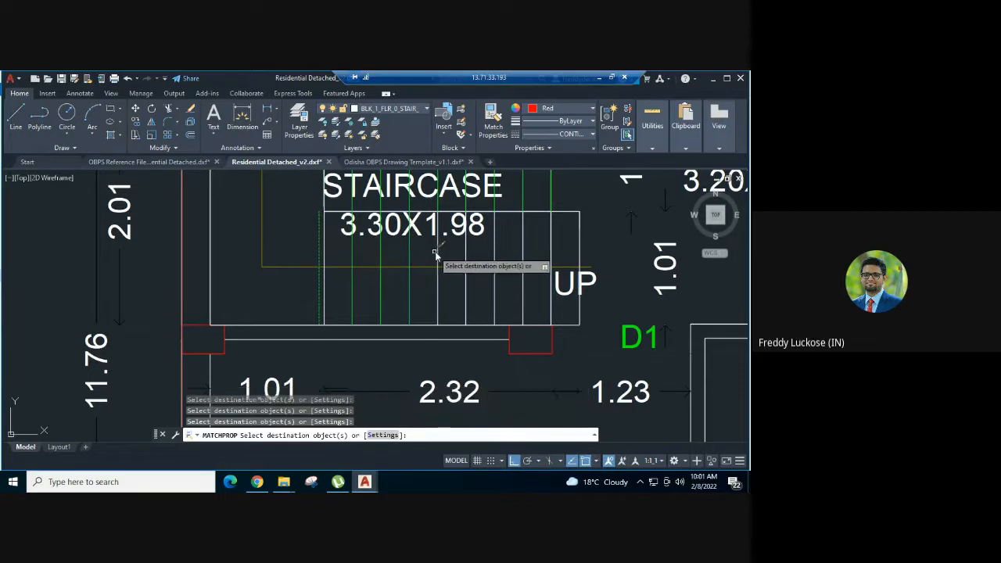
{"action": "left_click", "coordinate": [437, 252]}
{"action": "left_click", "coordinate": [466, 252]}
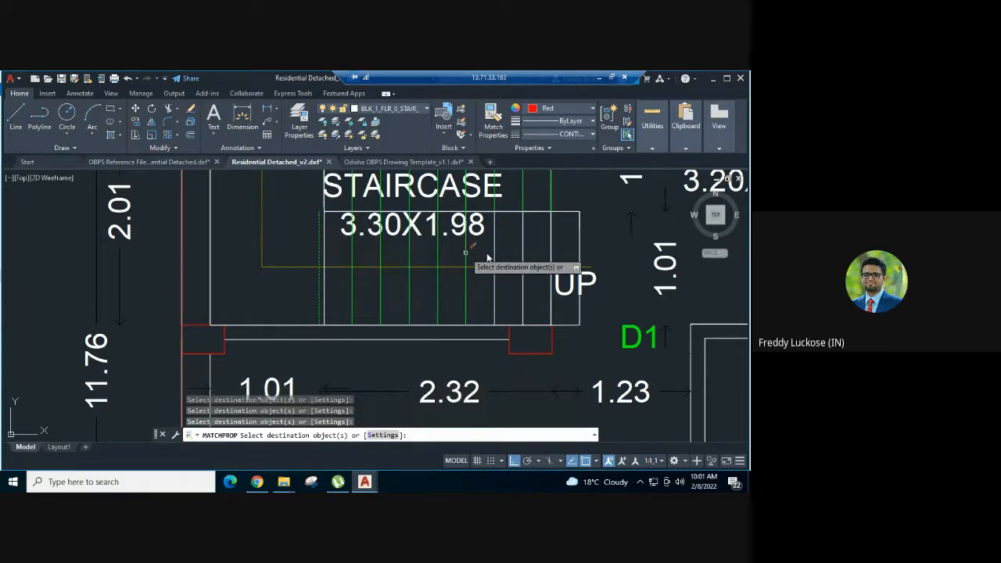
{"action": "left_click", "coordinate": [496, 255]}
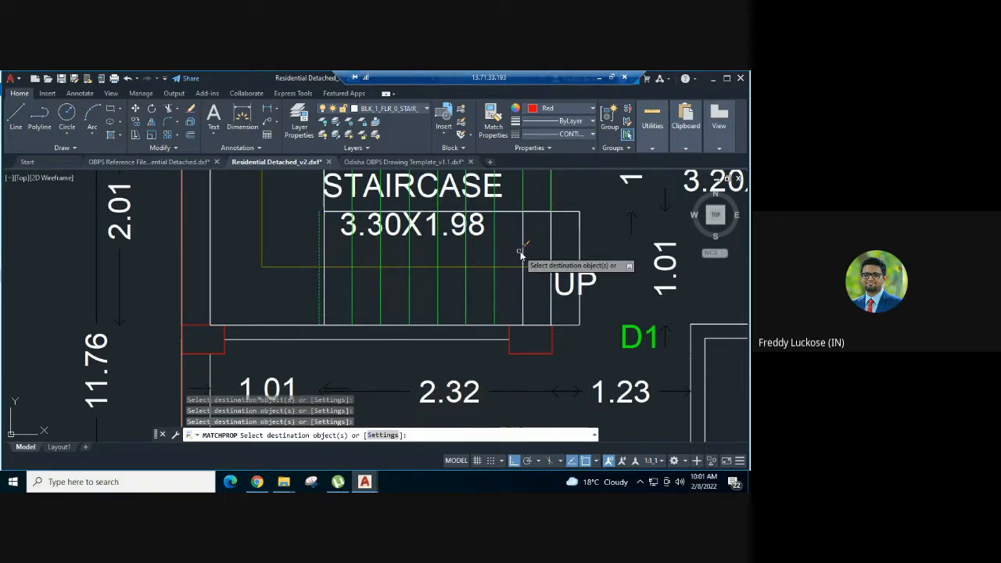
{"action": "left_click", "coordinate": [522, 250]}
{"action": "left_click", "coordinate": [551, 250]}
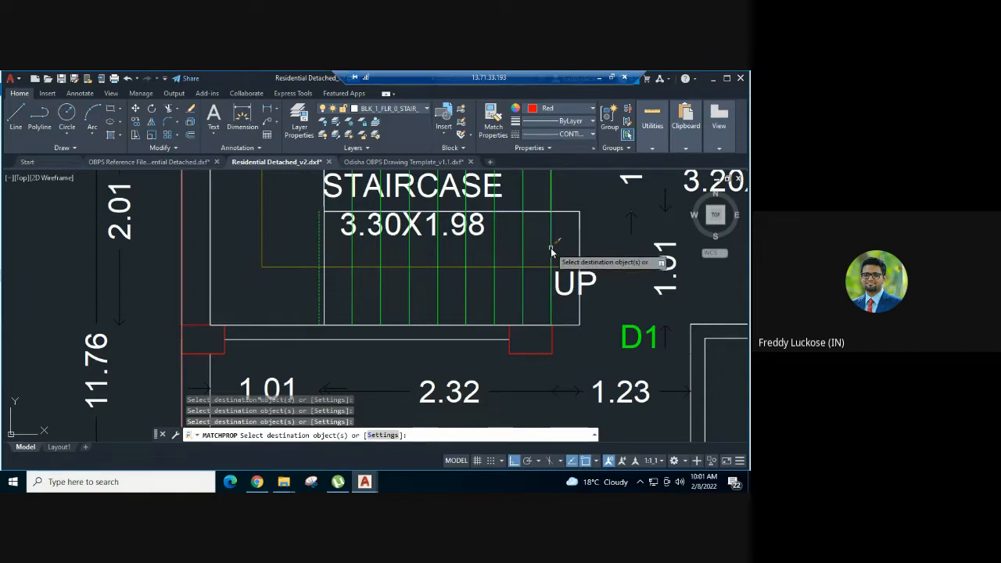
{"action": "left_click", "coordinate": [580, 249]}
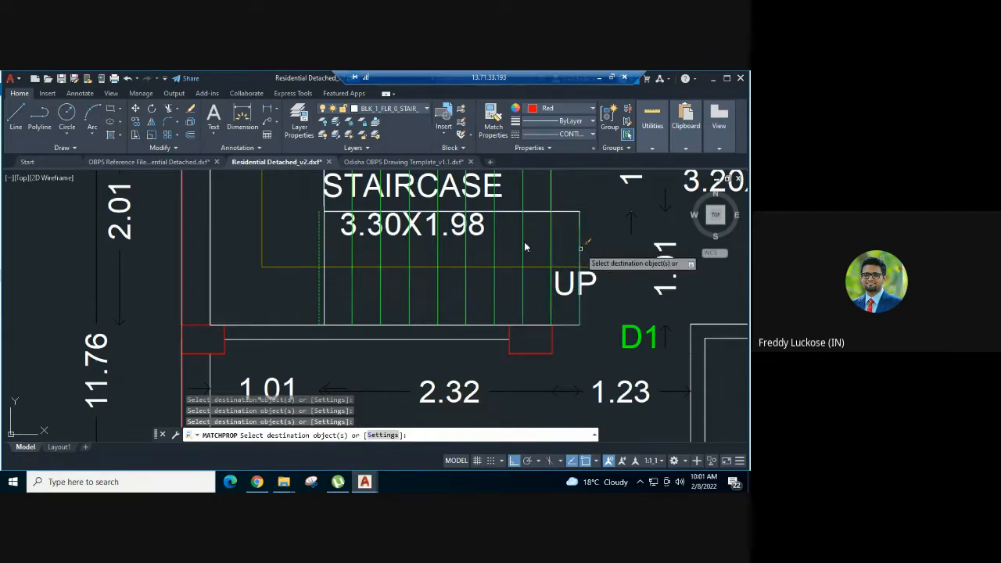
{"action": "key", "text": "Escape"}
- Move the green landing-end riser line back onto the corner of the lower flight outline
{"action": "left_click", "coordinate": [319, 235]}
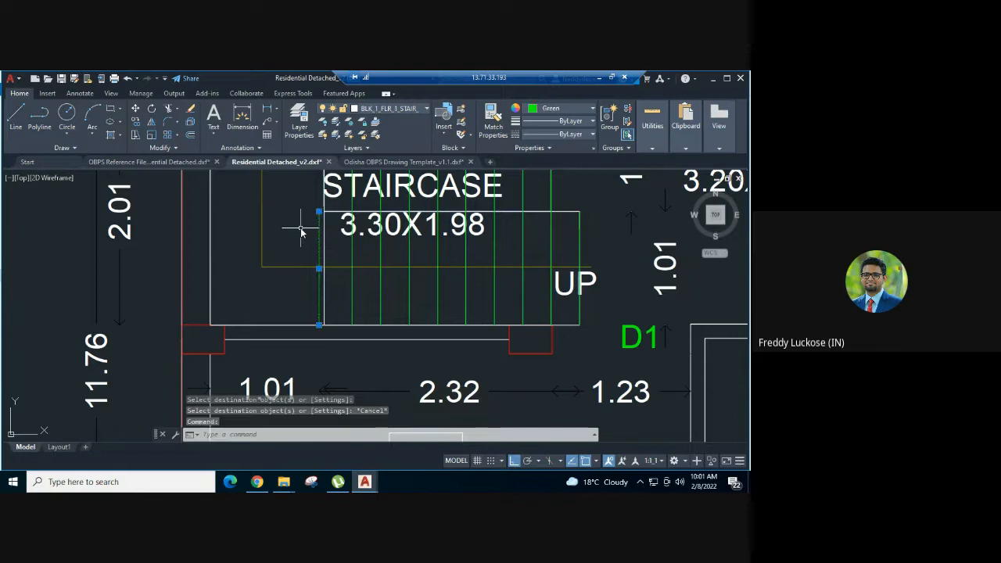
{"action": "type", "text": "m"}
{"action": "key", "text": "Return"}
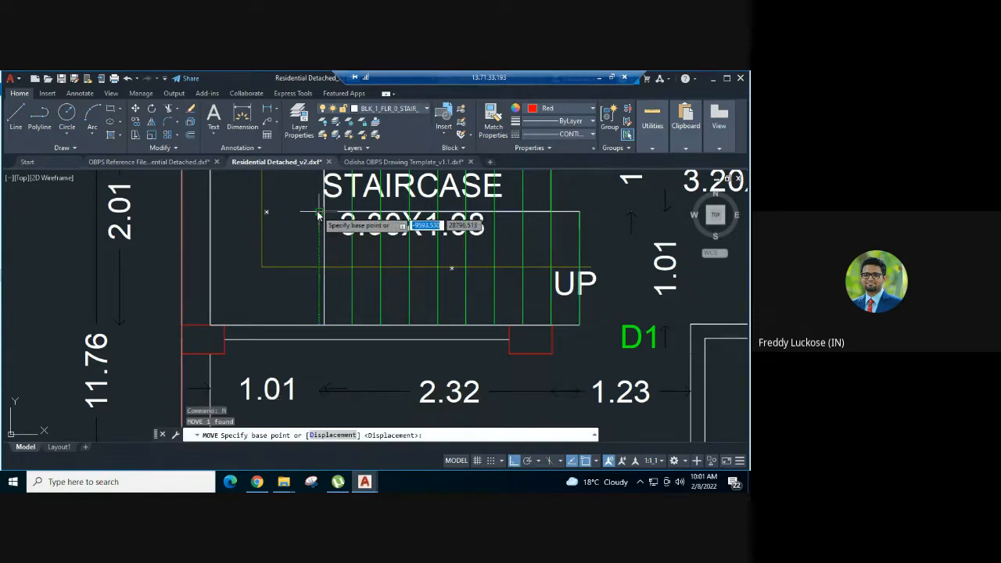
{"action": "left_click", "coordinate": [319, 211]}
{"action": "left_click", "coordinate": [324, 211]}
{"action": "key", "text": "Escape"}
- Inspect the first floor lower flight polygon's layer and properties
{"action": "scroll", "coordinate": [435, 286], "scroll_direction": "down", "scroll_amount": 2}
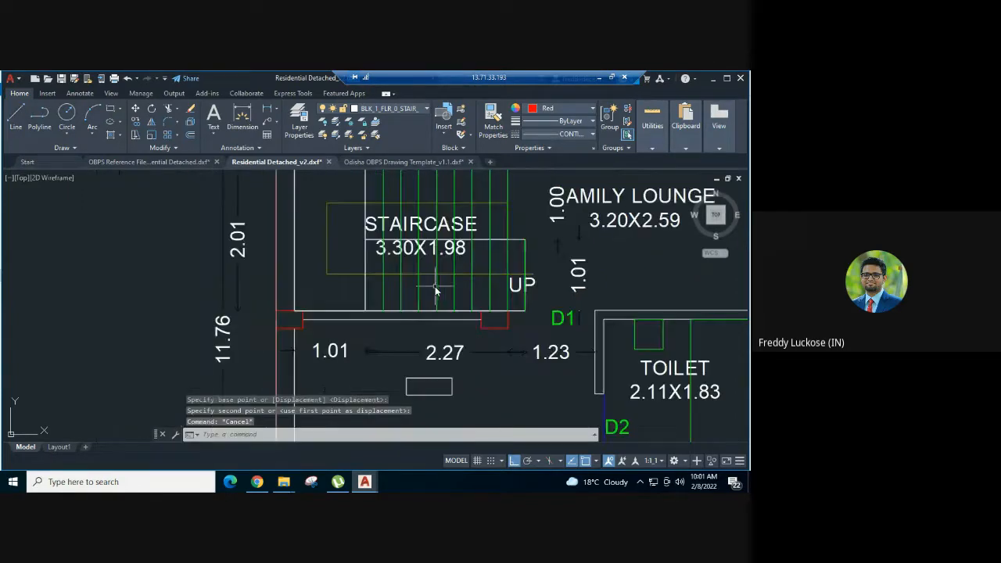
{"action": "middle_click_drag", "start_coordinate": [435, 286], "coordinate": [402, 337]}
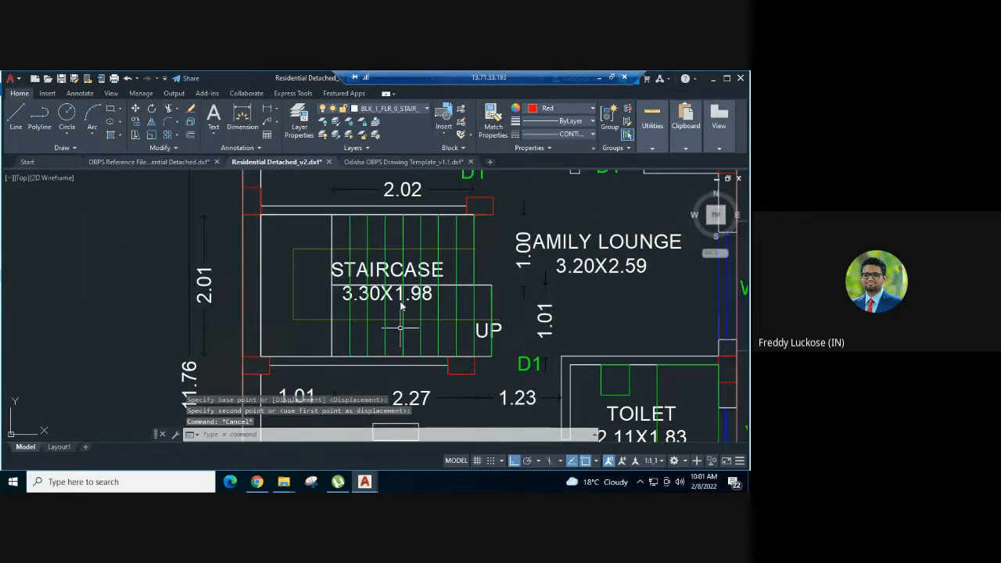
{"action": "scroll", "coordinate": [400, 305], "scroll_direction": "down", "scroll_amount": 2}
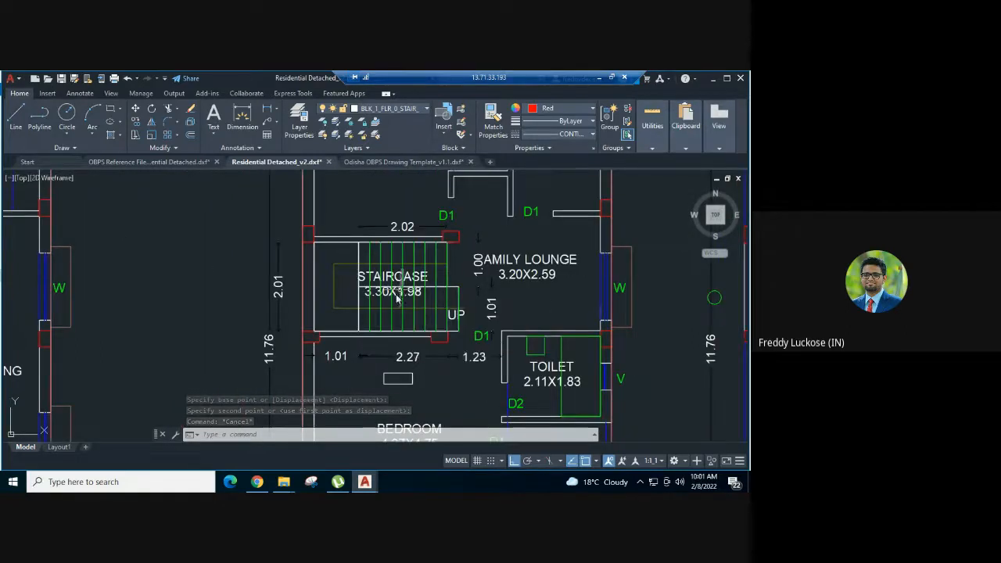
{"action": "scroll", "coordinate": [395, 297], "scroll_direction": "up", "scroll_amount": 2}
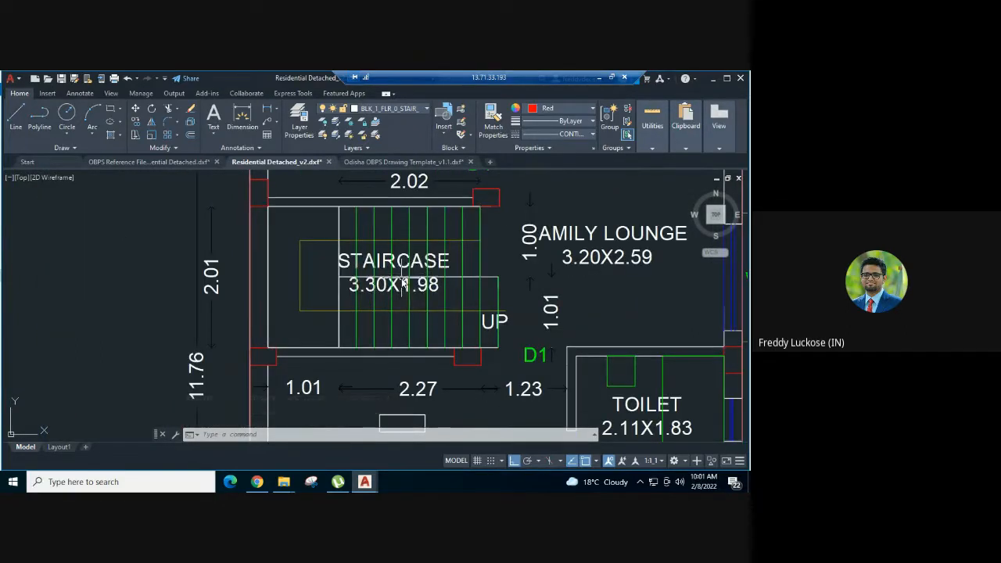
{"action": "left_click", "coordinate": [404, 349]}
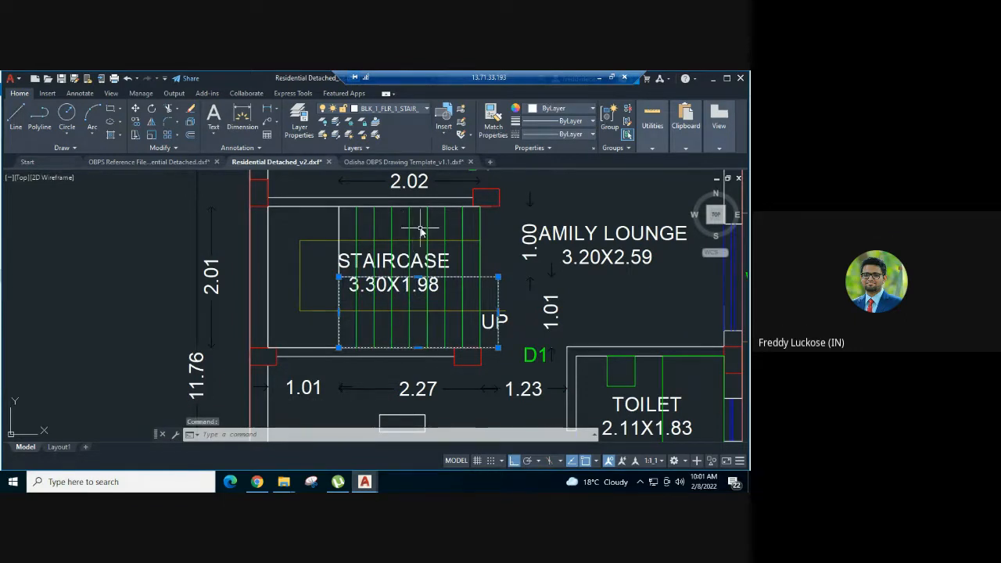
{"action": "key", "text": "Escape"}
{"action": "key", "text": "Escape"}
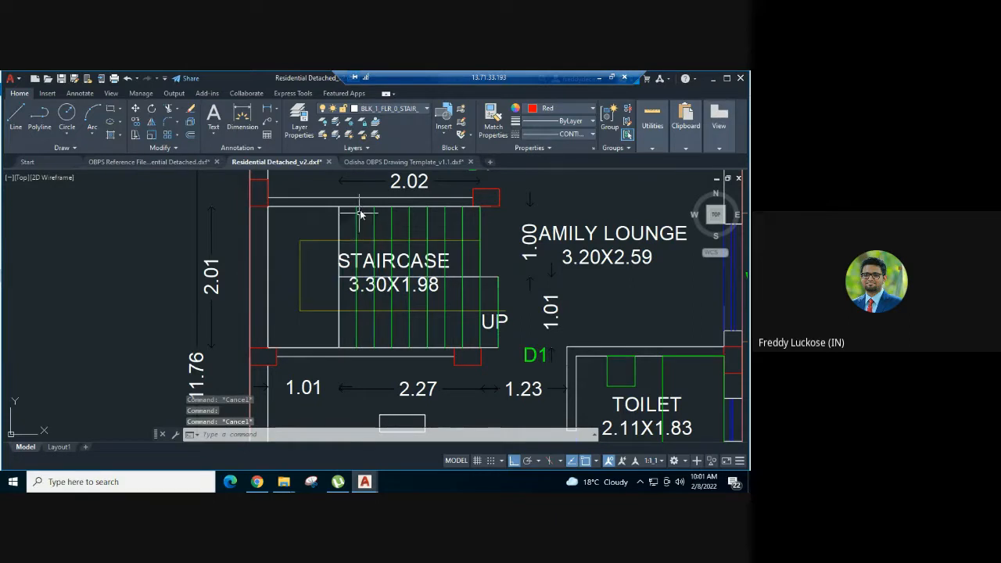
- Create a layer named BLK_1_FLR_1_STAIR_1_FLIGHT_2, reusing the name of the ground floor second flight layer
{"action": "left_click", "coordinate": [300, 125]}
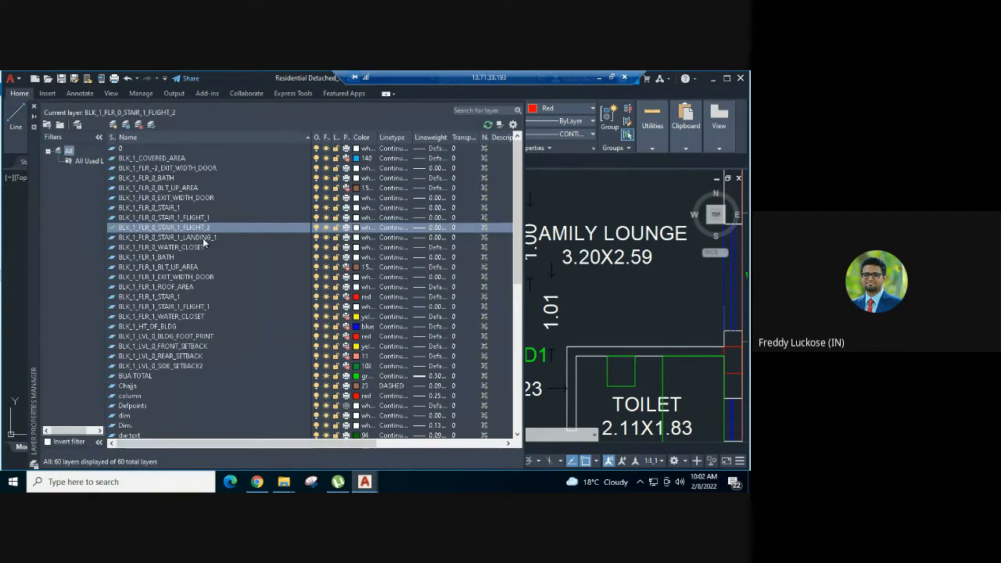
{"action": "scroll", "coordinate": [218, 232], "scroll_direction": "down", "scroll_amount": 1}
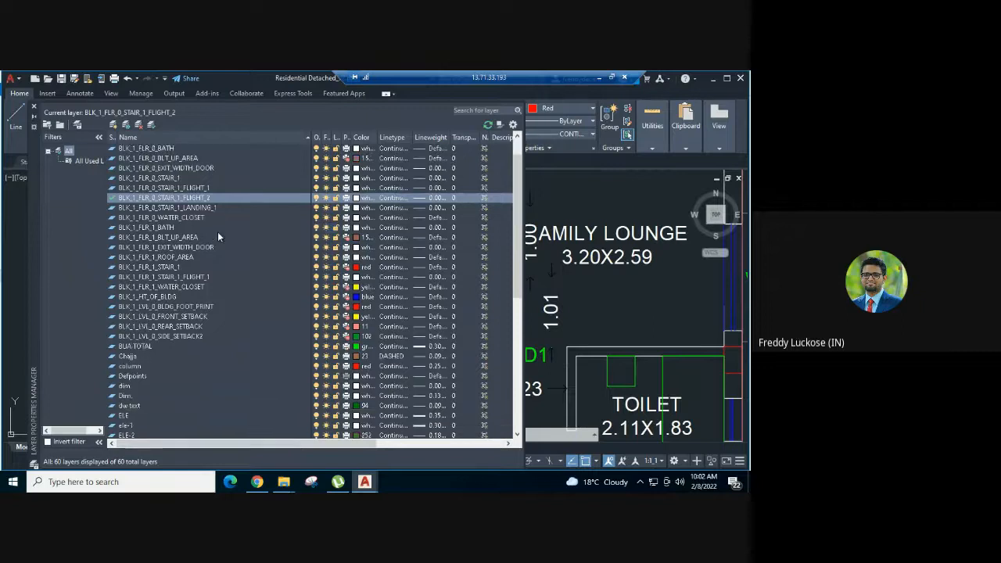
{"action": "left_click", "coordinate": [196, 199]}
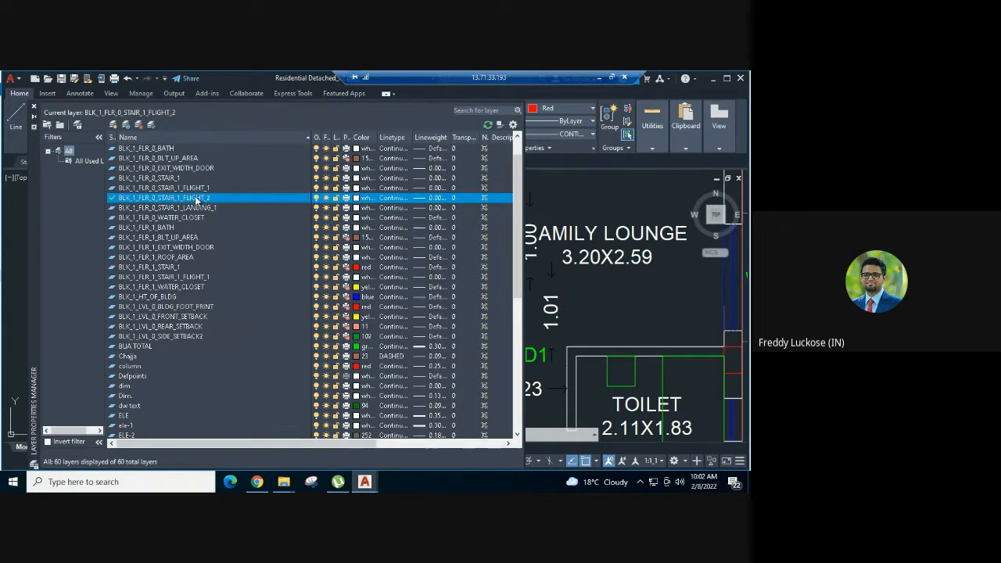
{"action": "left_click", "coordinate": [191, 200]}
{"action": "key", "text": "ctrl+c"}
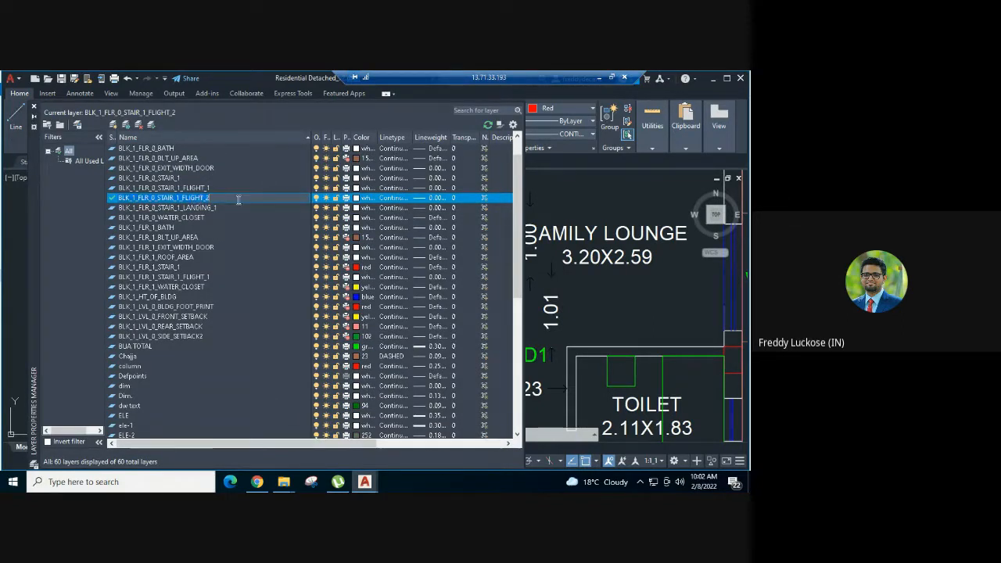
{"action": "left_click", "coordinate": [193, 210]}
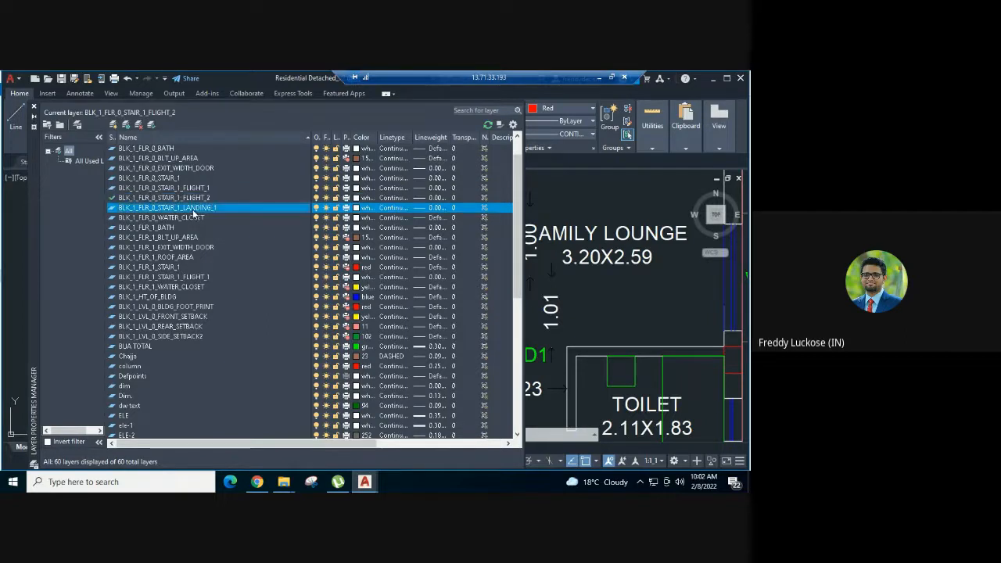
{"action": "left_click", "coordinate": [184, 199]}
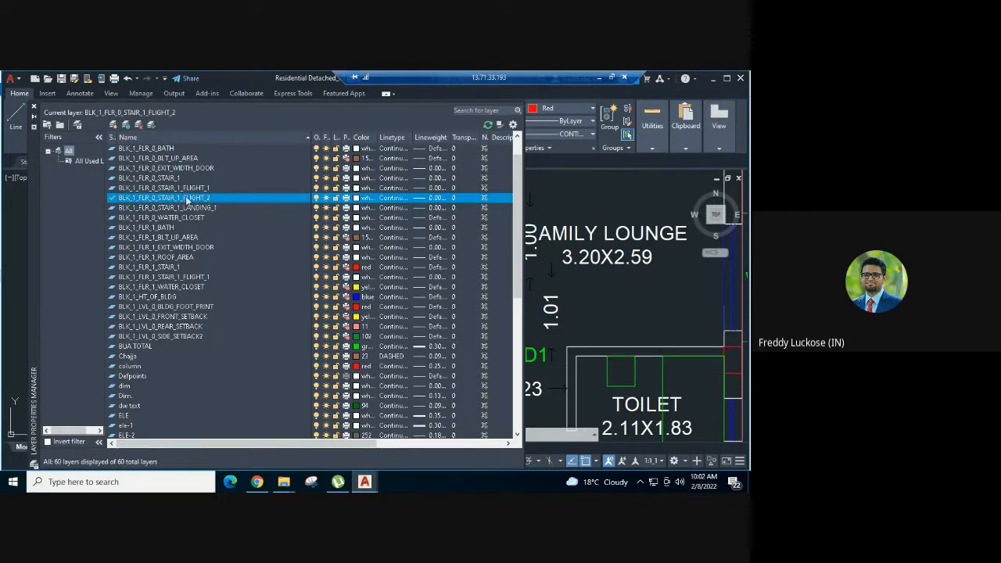
{"action": "left_click", "coordinate": [113, 125]}
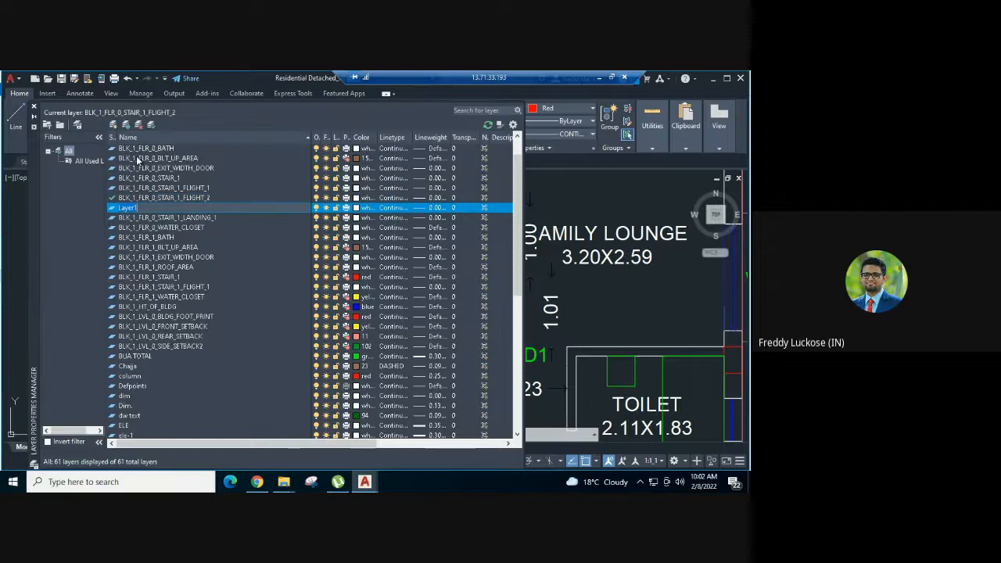
{"action": "key", "text": "ctrl+v"}
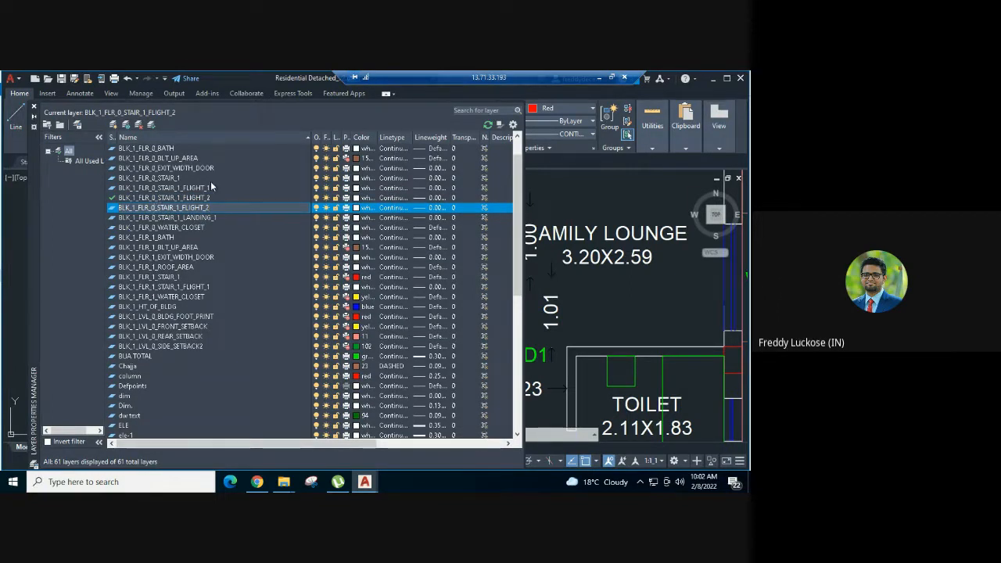
{"action": "key", "text": "BackSpace"}
{"action": "type", "text": "1"}
{"action": "left_click", "coordinate": [186, 229]}
{"action": "left_click", "coordinate": [166, 208]}
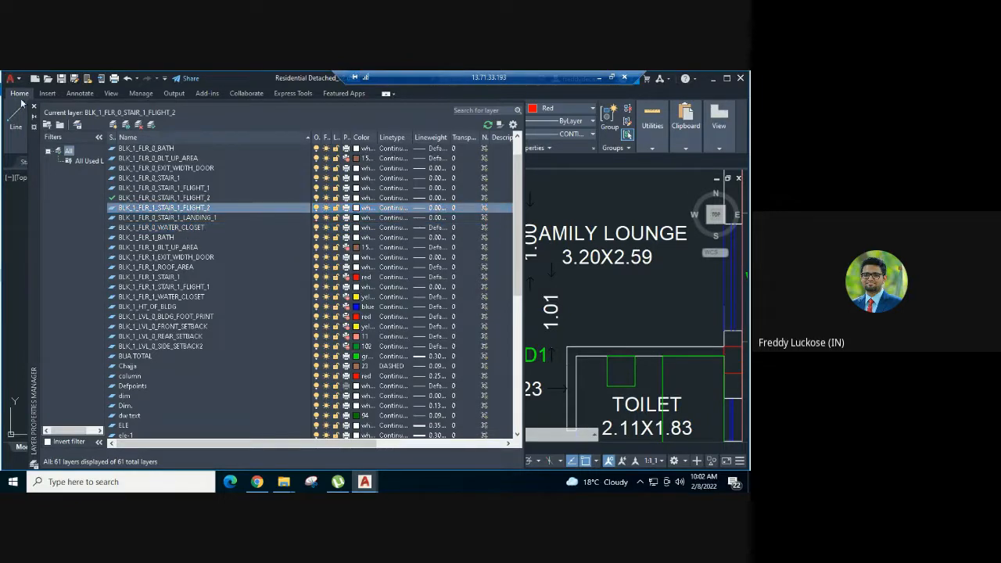
{"action": "left_click", "coordinate": [34, 109]}
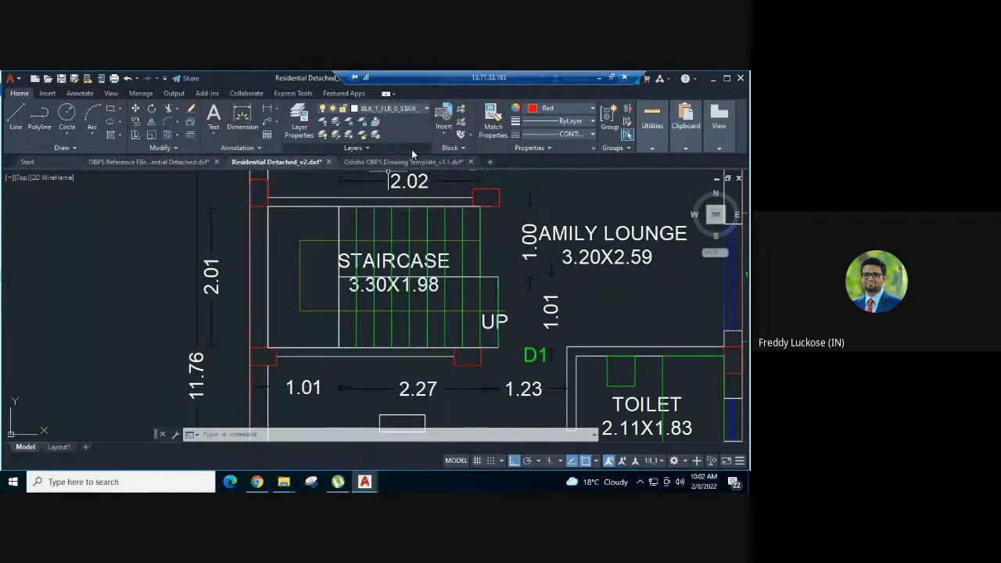
{"action": "middle_click_drag", "start_coordinate": [432, 238], "coordinate": [373, 259]}
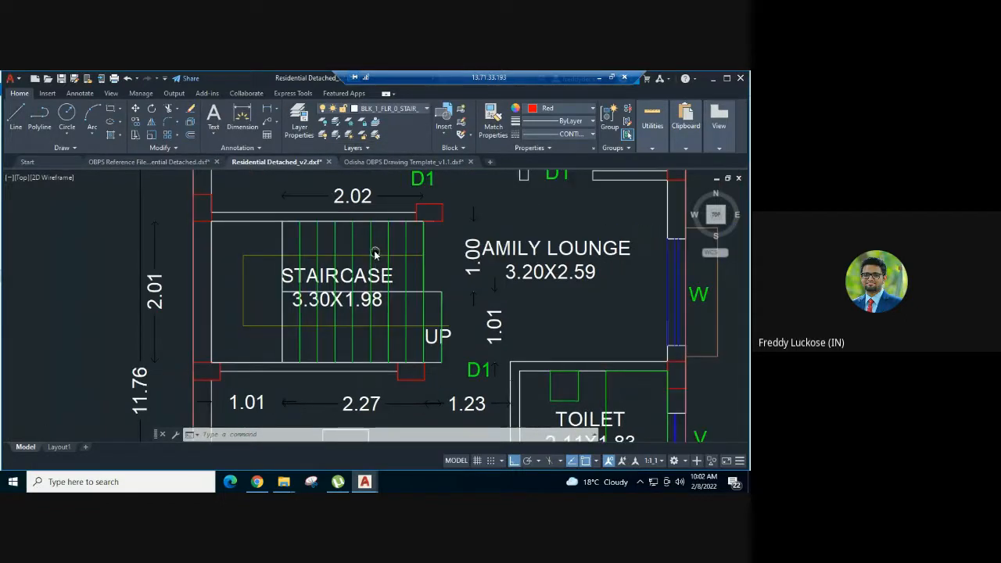
{"action": "scroll", "coordinate": [361, 234], "scroll_direction": "up", "scroll_amount": 2}
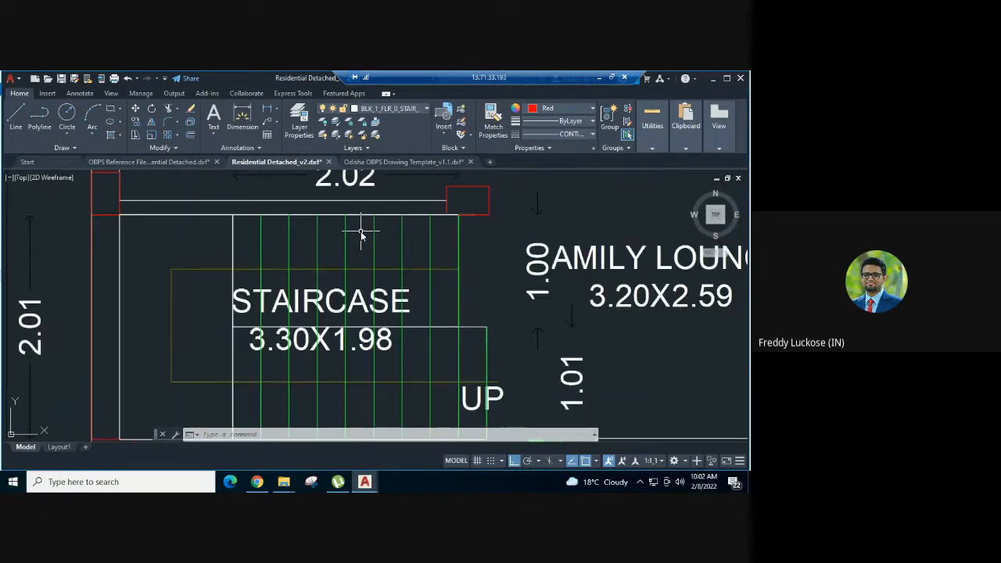
{"action": "left_click", "coordinate": [234, 229]}
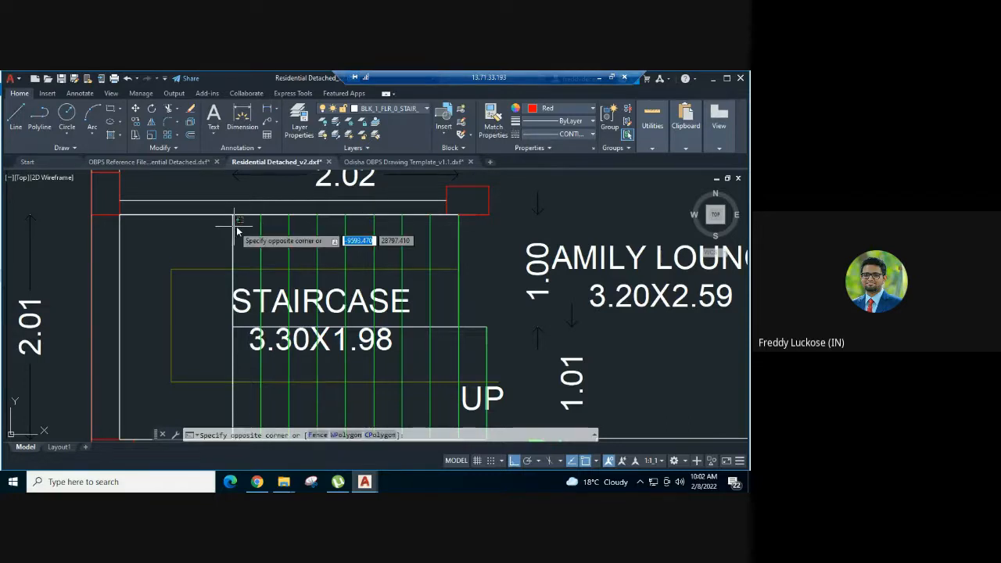
{"action": "left_click", "coordinate": [240, 217]}
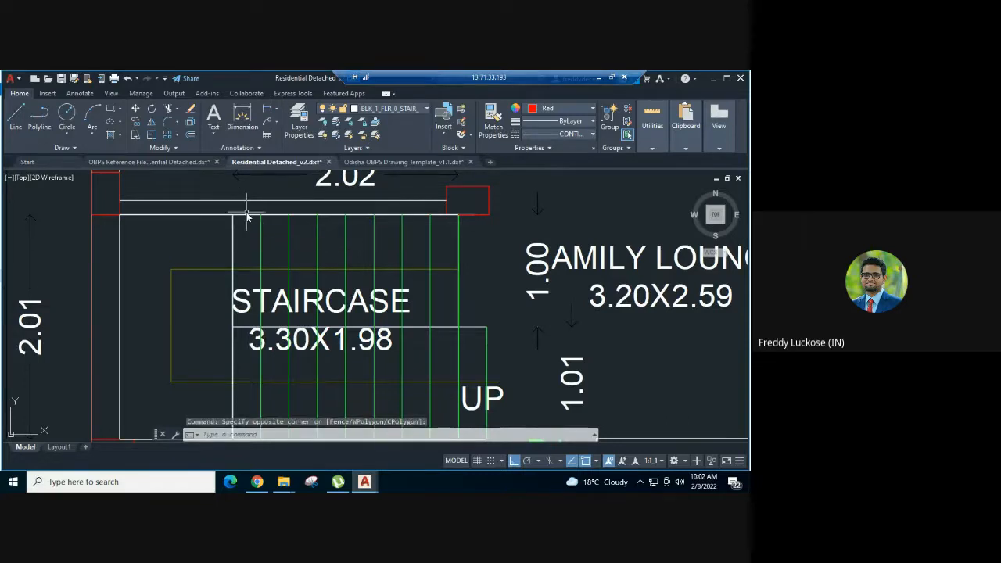
{"action": "left_click", "coordinate": [249, 216]}
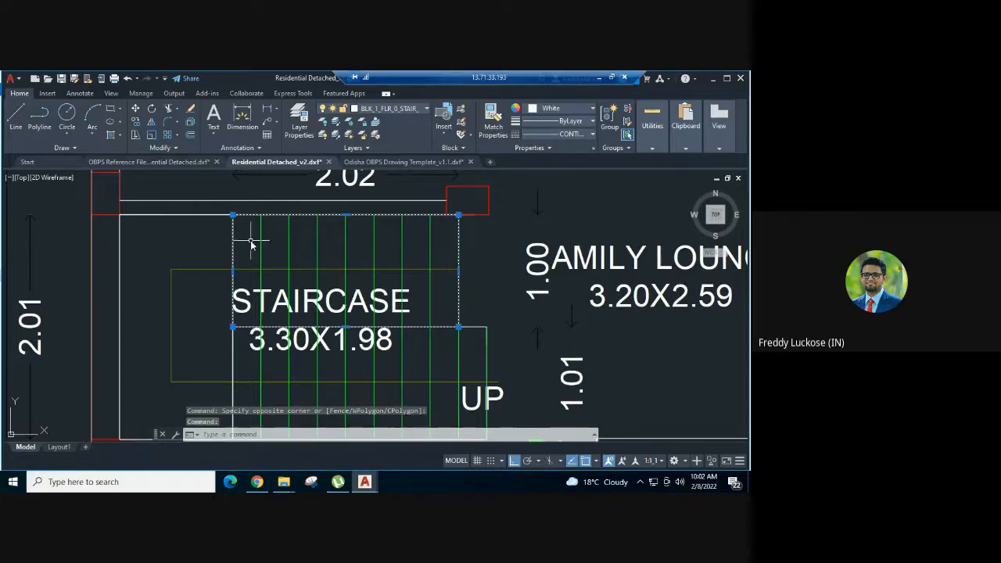
{"action": "scroll", "coordinate": [251, 245], "scroll_direction": "down", "scroll_amount": 2}
{"action": "scroll", "coordinate": [251, 244], "scroll_direction": "up", "scroll_amount": 2}
{"action": "key", "text": "Escape"}
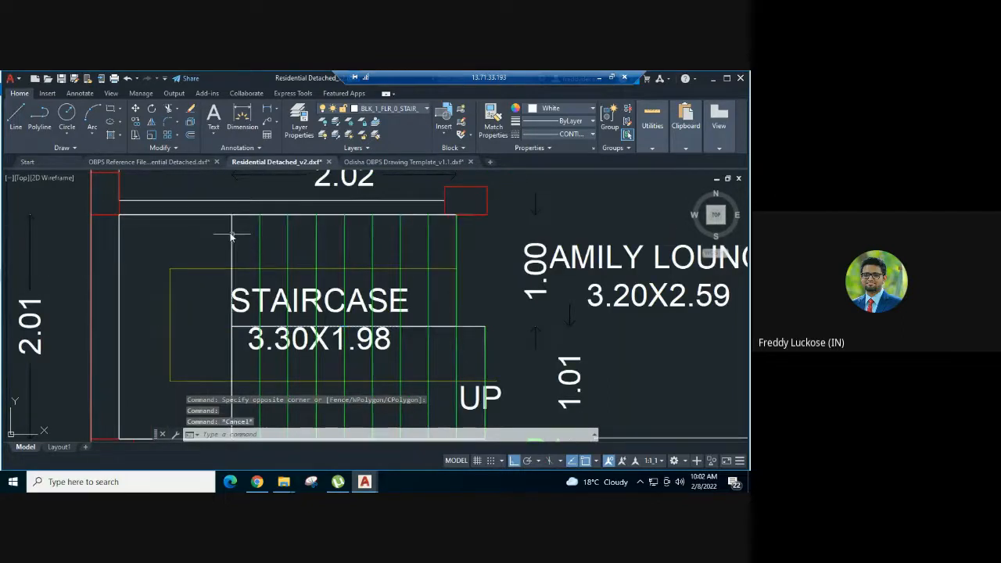
- Assign the first floor upper flight polygon, its riser lines and its 2.02 and 1.00 dimensions to layer BLK_1_FLR_1_STAIR_1_FLIGHT_2
{"action": "left_click", "coordinate": [232, 214]}
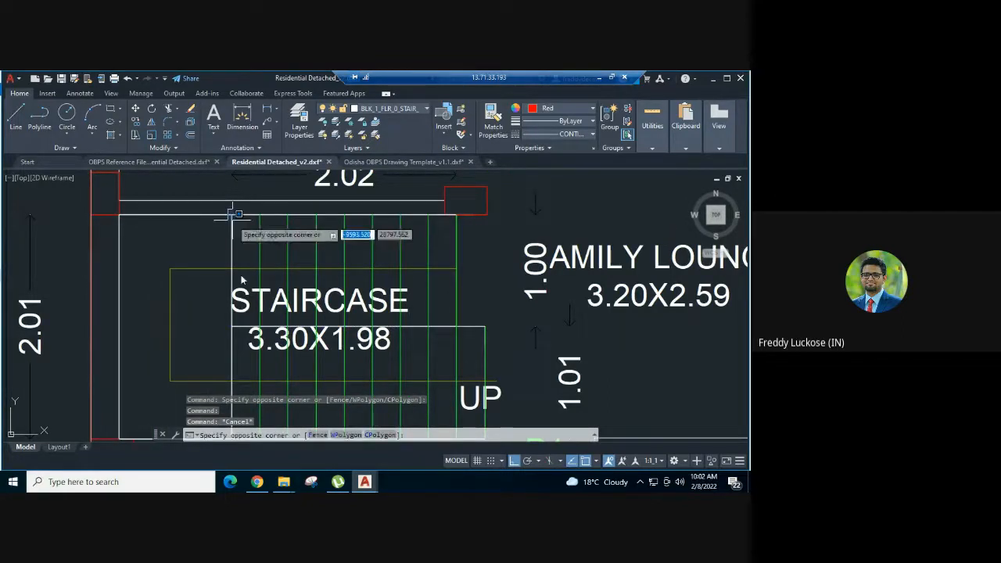
{"action": "left_click", "coordinate": [238, 335]}
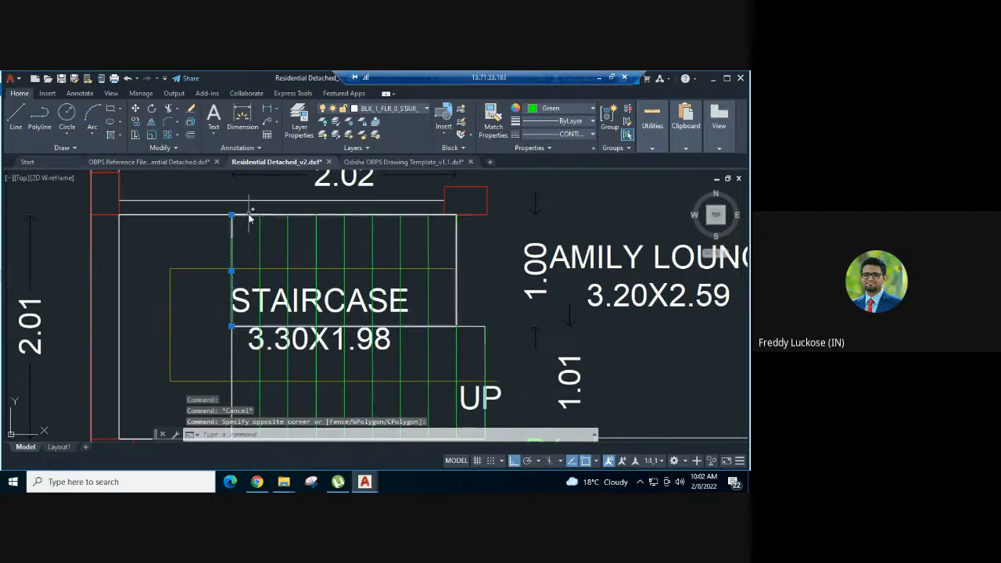
{"action": "left_click", "coordinate": [249, 217]}
{"action": "left_click", "coordinate": [261, 229]}
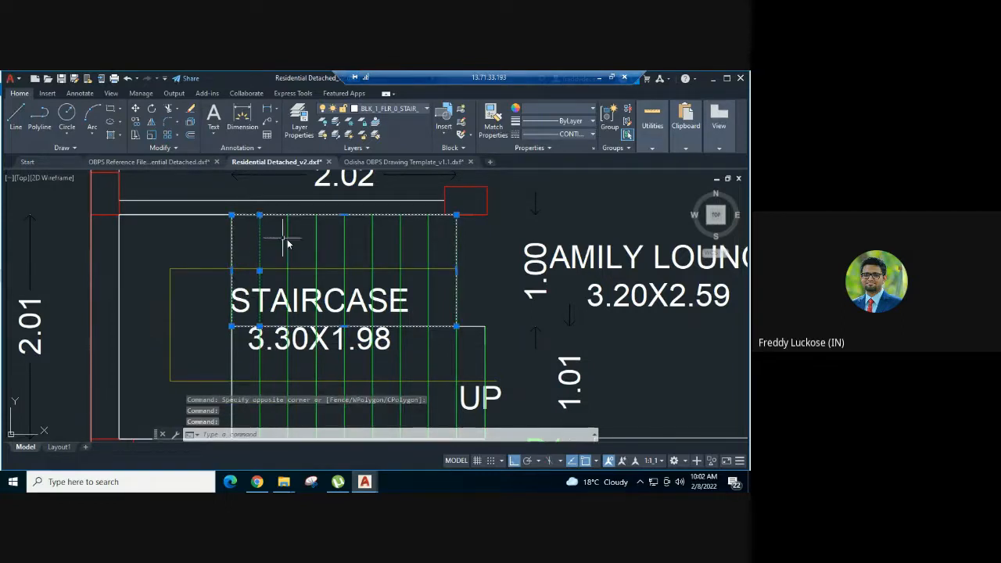
{"action": "left_click", "coordinate": [288, 241]}
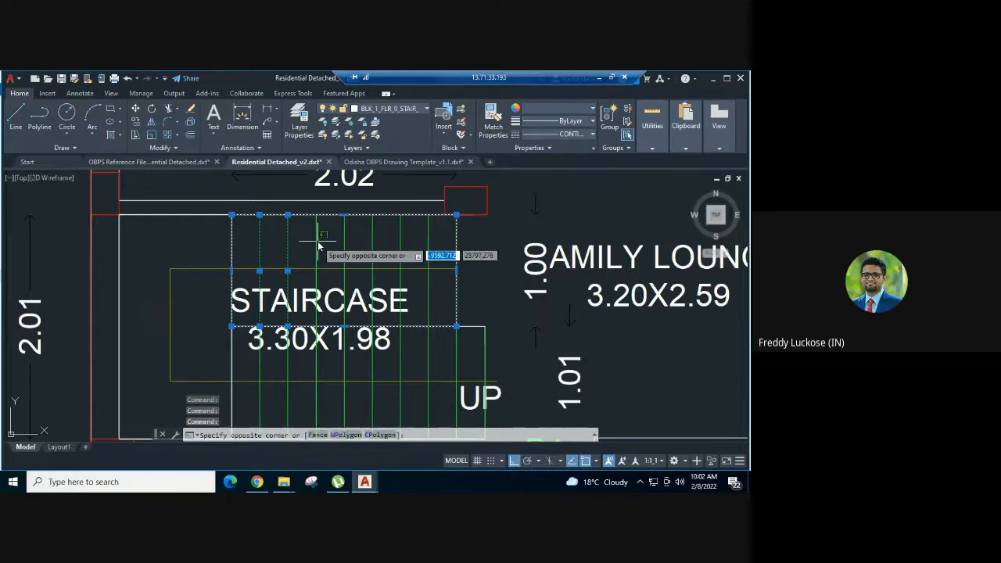
{"action": "left_click", "coordinate": [318, 244]}
{"action": "left_click", "coordinate": [315, 245]}
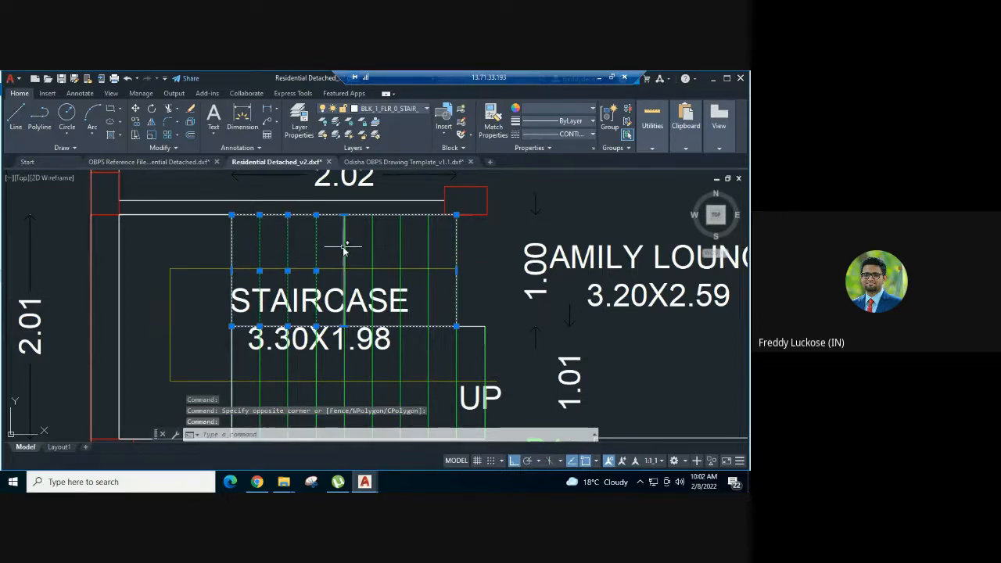
{"action": "left_click", "coordinate": [345, 241]}
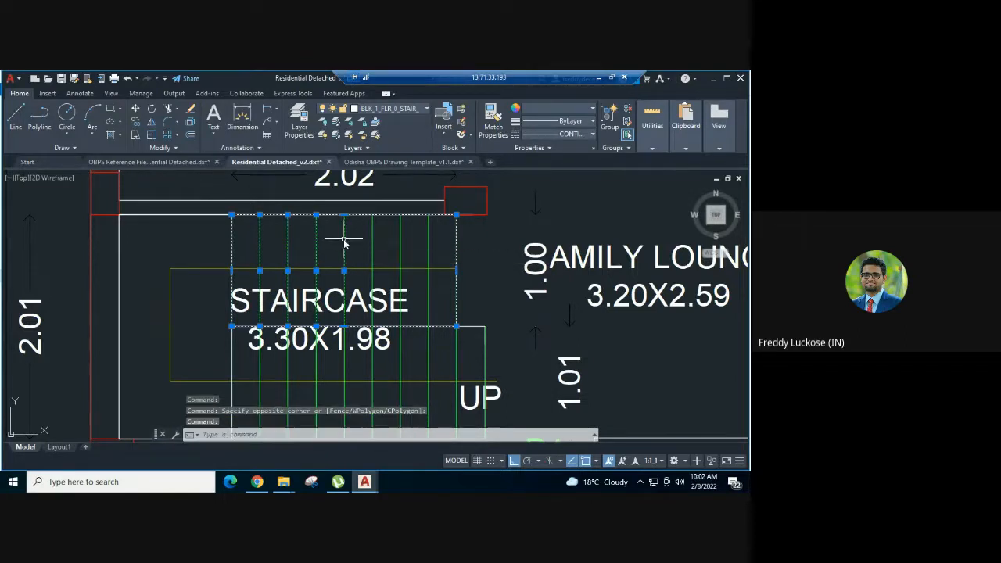
{"action": "left_click", "coordinate": [373, 242]}
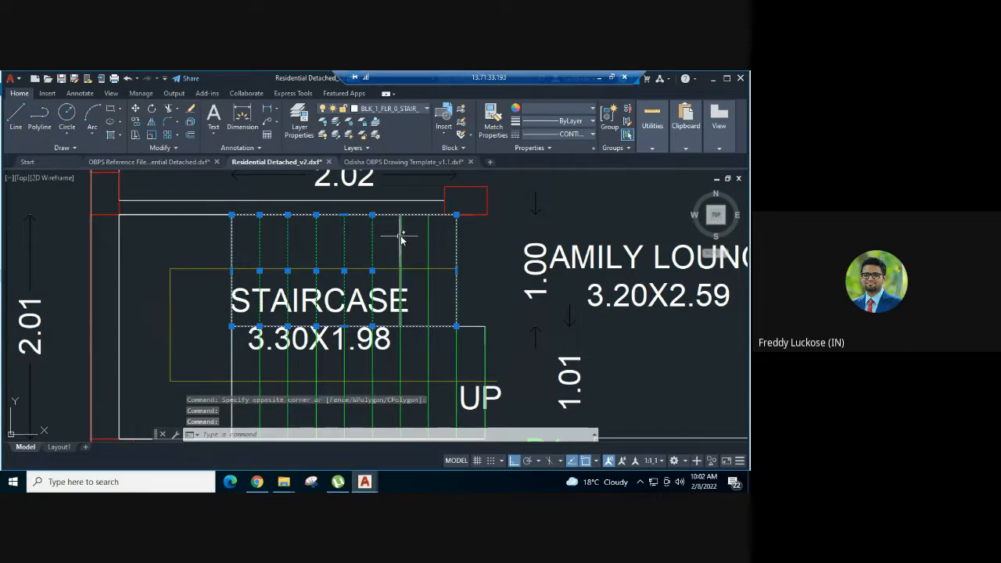
{"action": "left_click", "coordinate": [400, 239]}
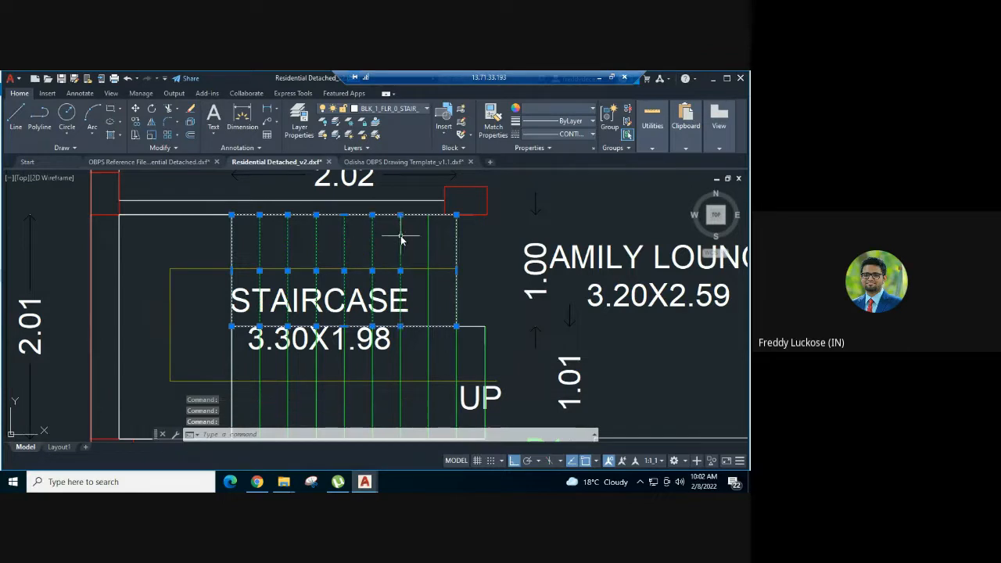
{"action": "left_click", "coordinate": [468, 201]}
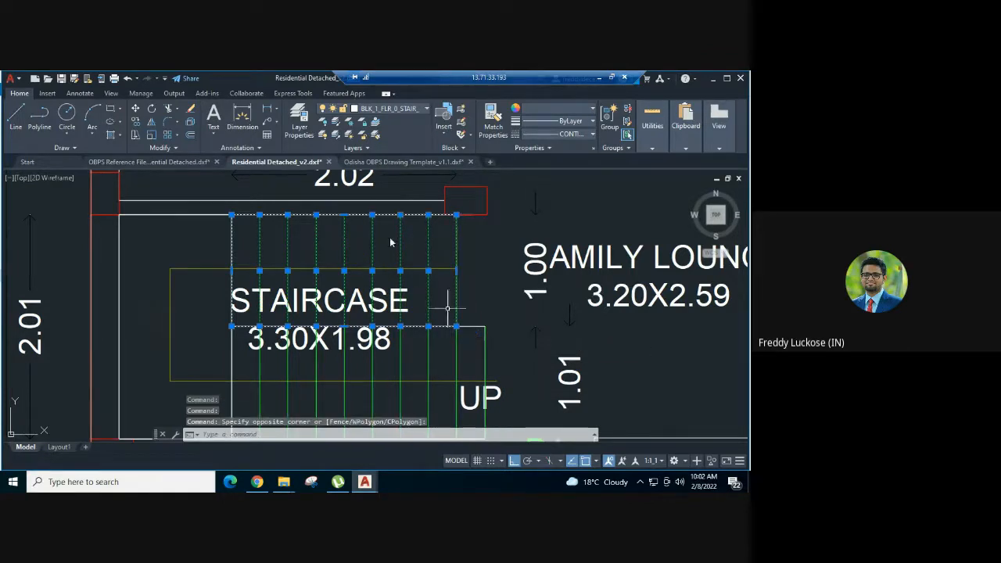
{"action": "scroll", "coordinate": [371, 217], "scroll_direction": "down", "scroll_amount": 2}
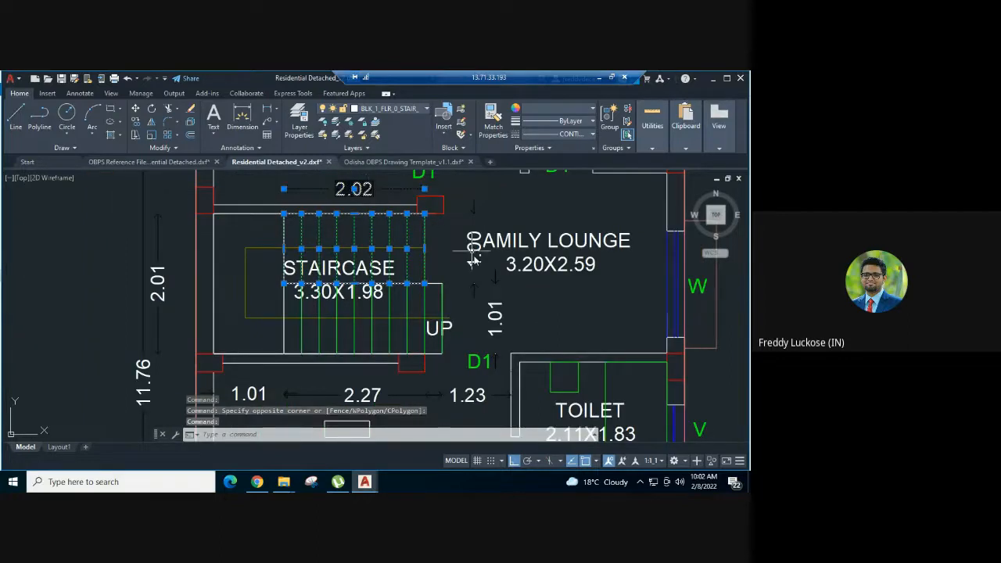
{"action": "left_click", "coordinate": [426, 188]}
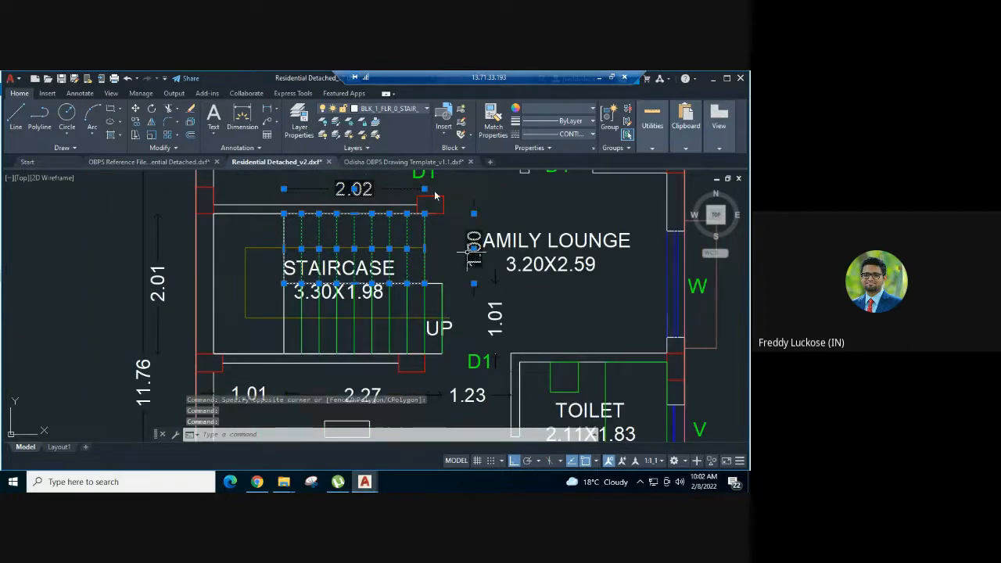
{"action": "left_click", "coordinate": [403, 111]}
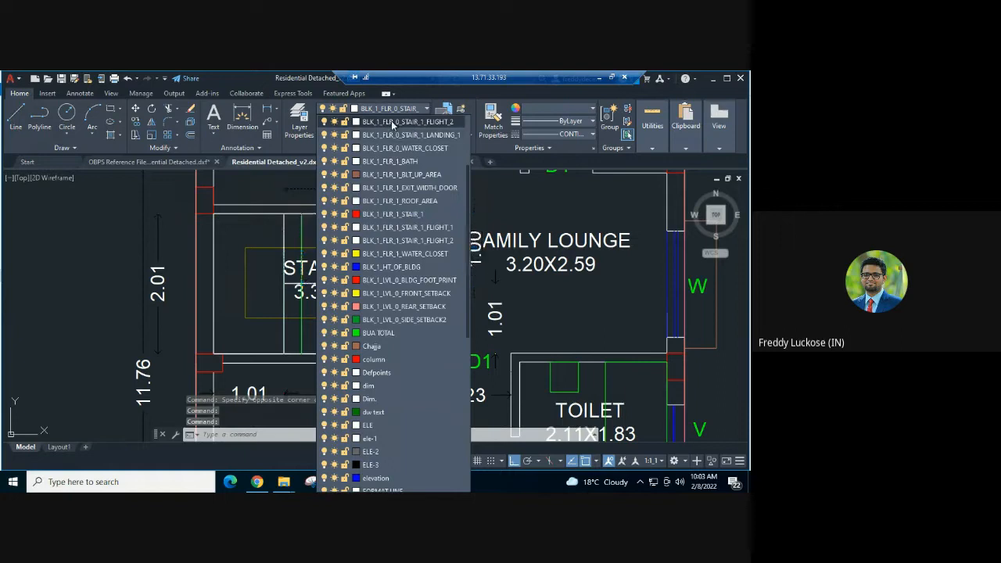
{"action": "left_click", "coordinate": [413, 242]}
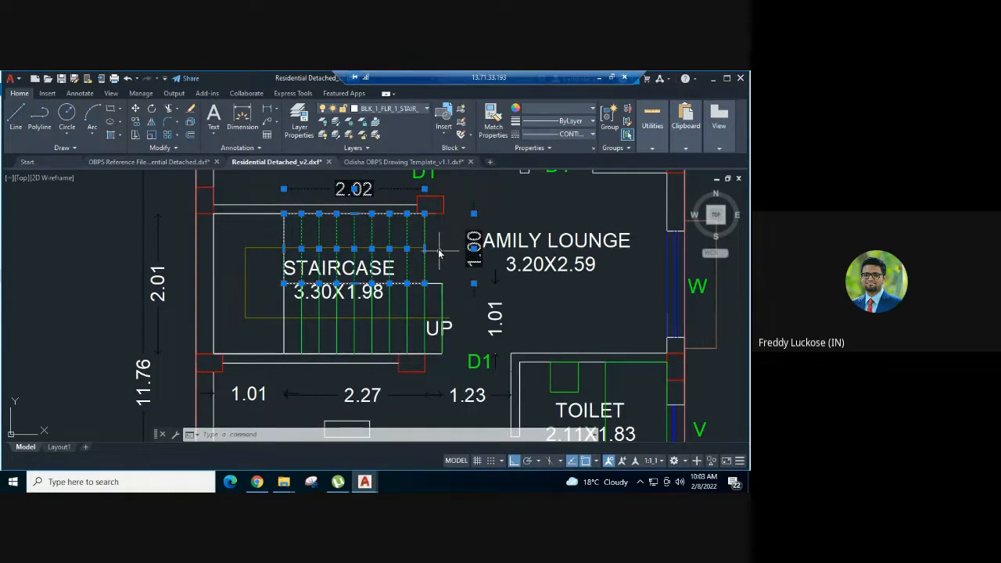
{"action": "key", "text": "Escape"}
{"action": "left_click", "coordinate": [423, 232]}
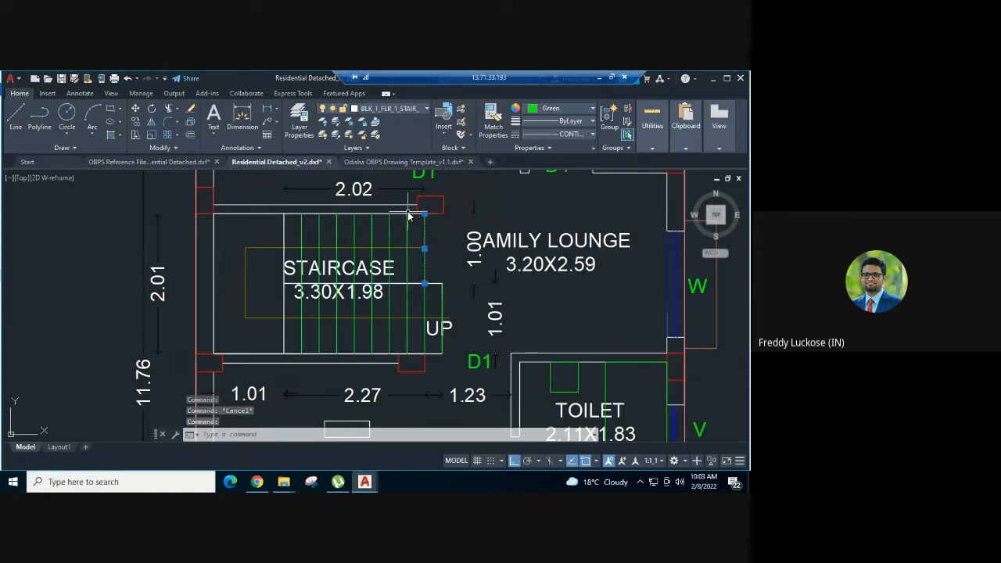
{"action": "key", "text": "Escape"}
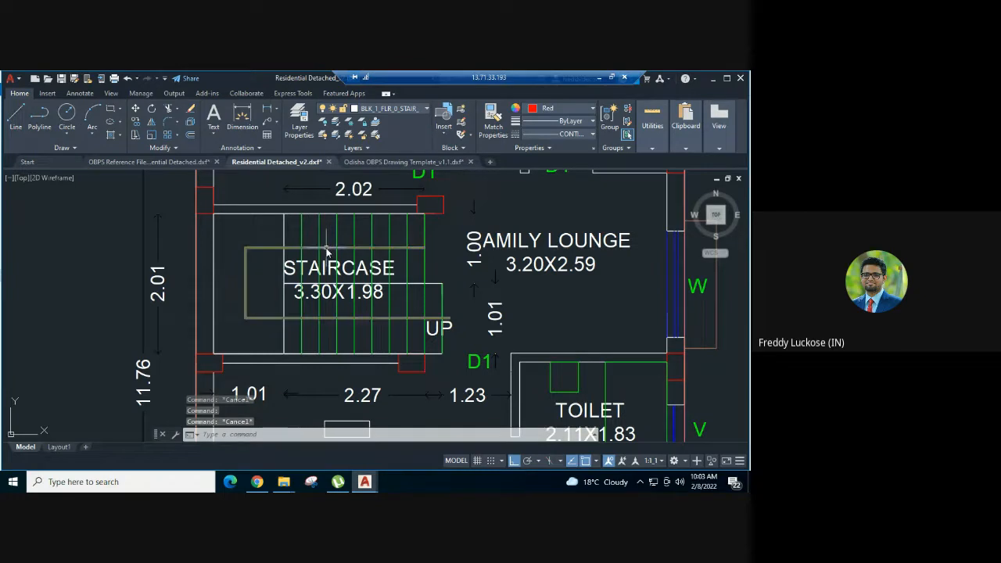
- Create a layer named BLK_1_FLR_1_STAIR_1_LANDING_1 for the first floor landing, reusing the name of the ground floor landing layer
{"action": "scroll", "coordinate": [327, 245], "scroll_direction": "down", "scroll_amount": 2}
{"action": "left_click", "coordinate": [283, 225]}
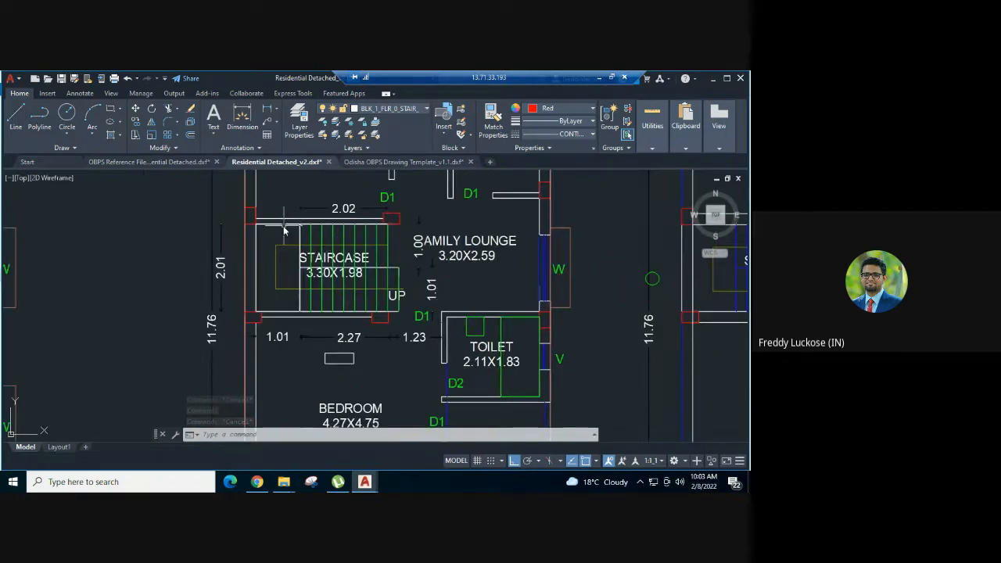
{"action": "key", "text": "Escape"}
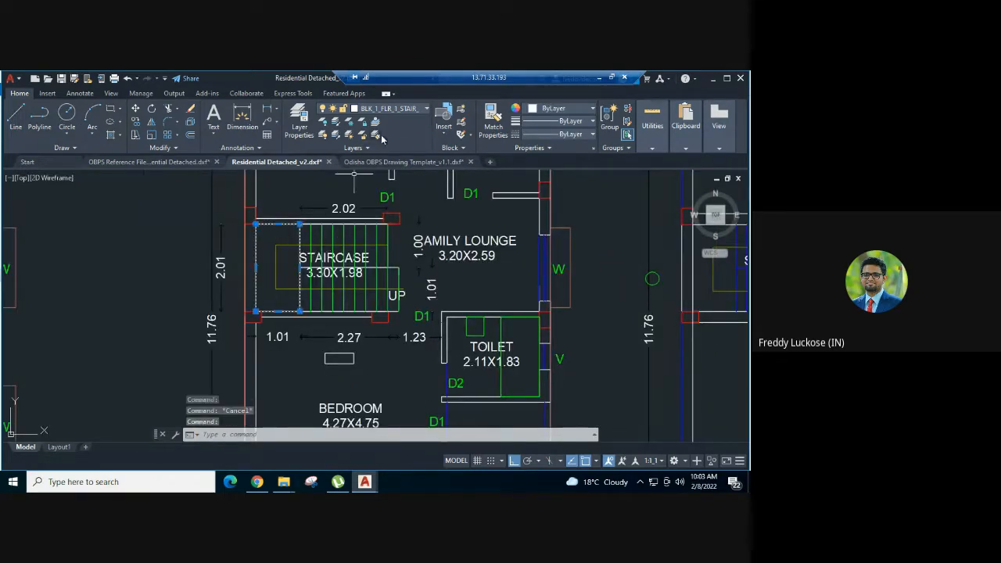
{"action": "left_click", "coordinate": [299, 121]}
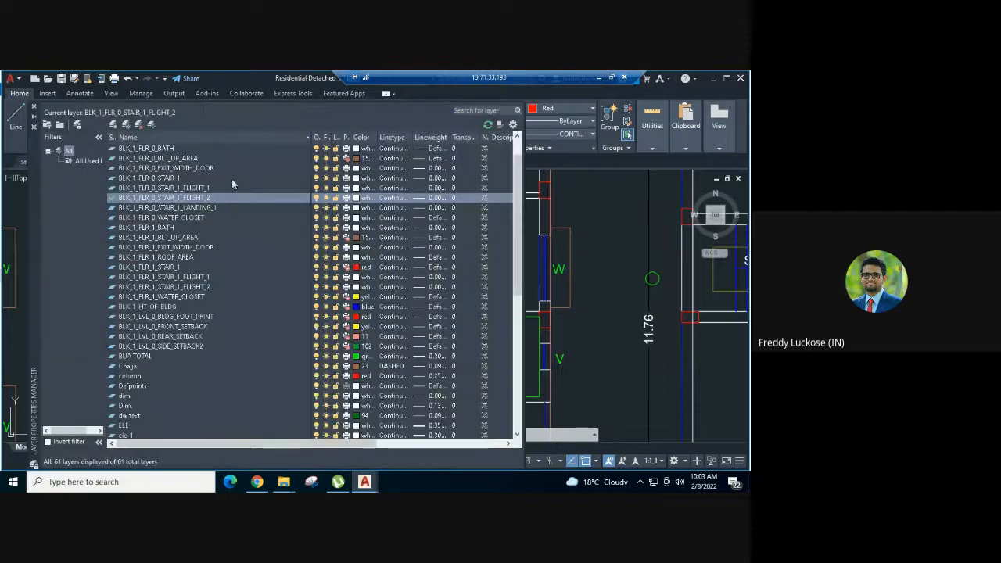
{"action": "left_click", "coordinate": [188, 208]}
{"action": "left_click", "coordinate": [207, 209]}
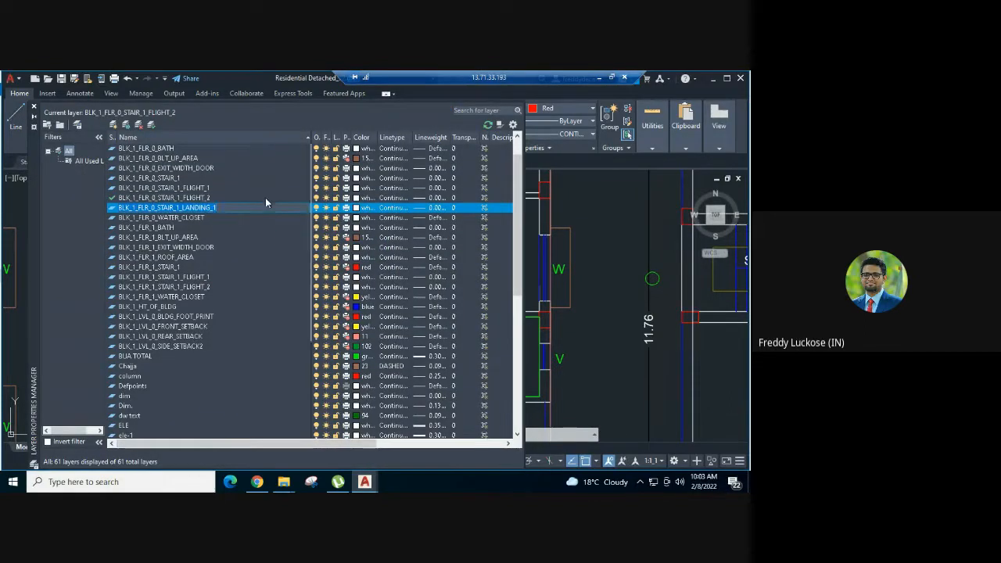
{"action": "left_click", "coordinate": [114, 125]}
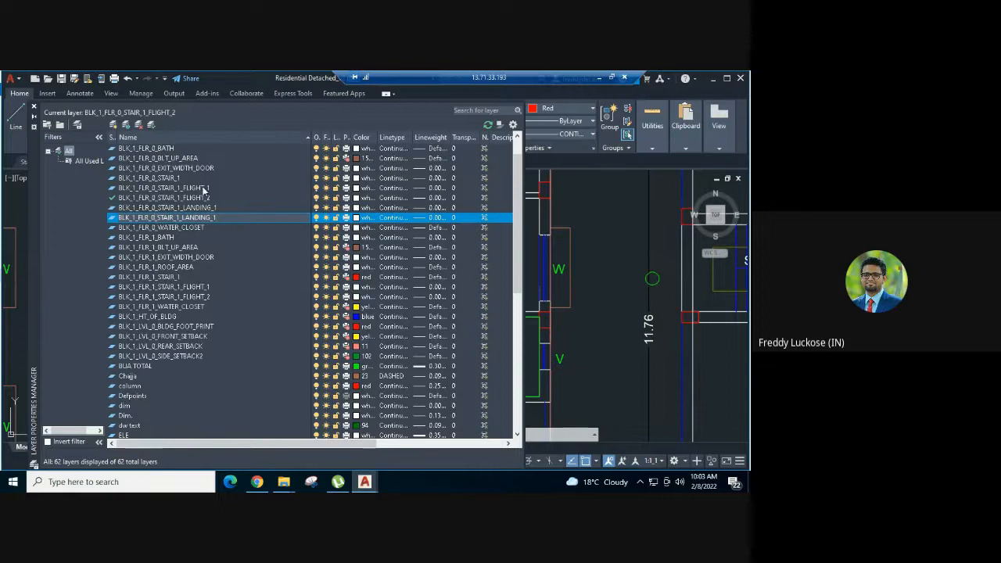
{"action": "key", "text": "BackSpace"}
{"action": "type", "text": "1"}
{"action": "left_click", "coordinate": [186, 227]}
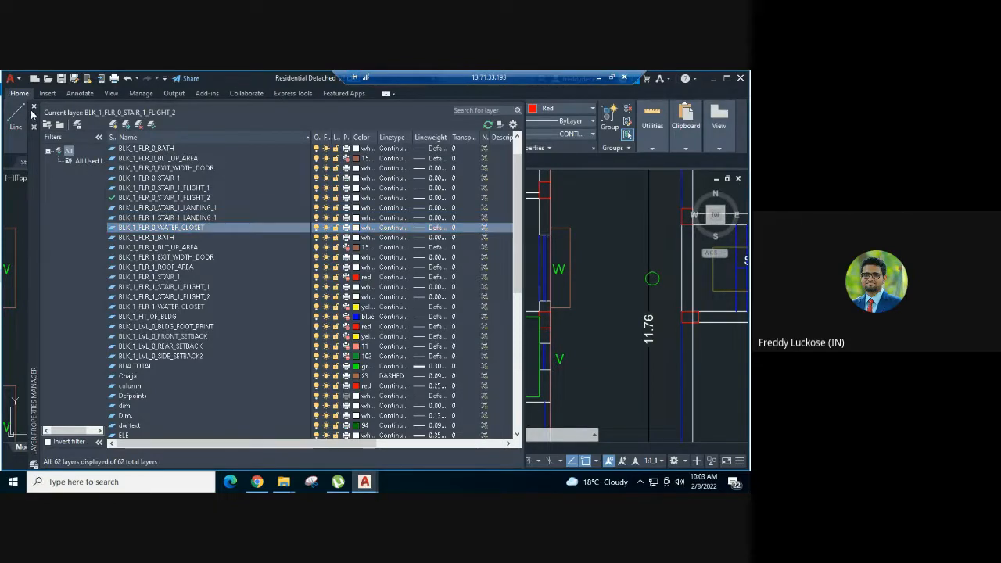
{"action": "left_click", "coordinate": [34, 105]}
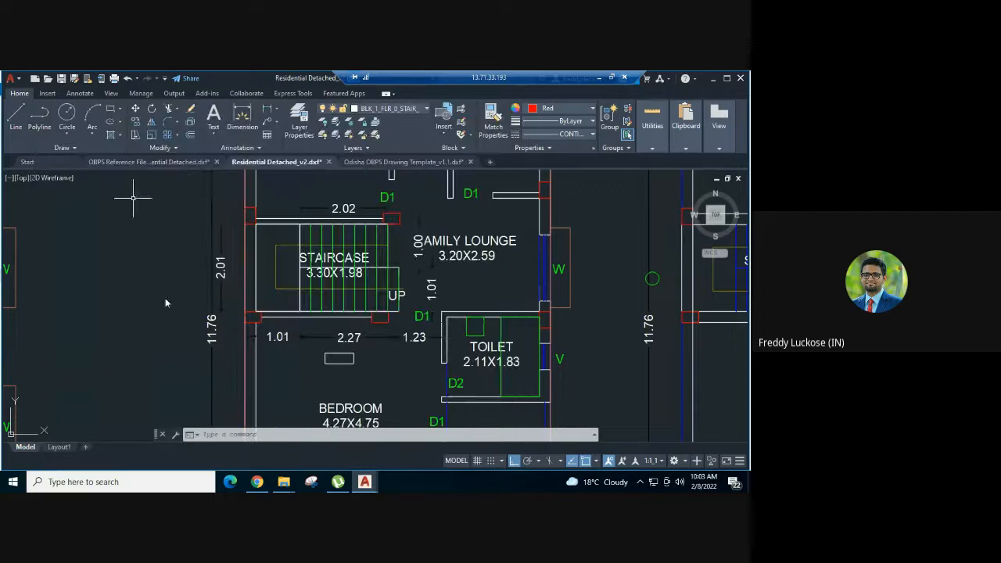
- Select the first floor staircase landing polygon together with its 2.01 length dimension
{"action": "left_click", "coordinate": [257, 259]}
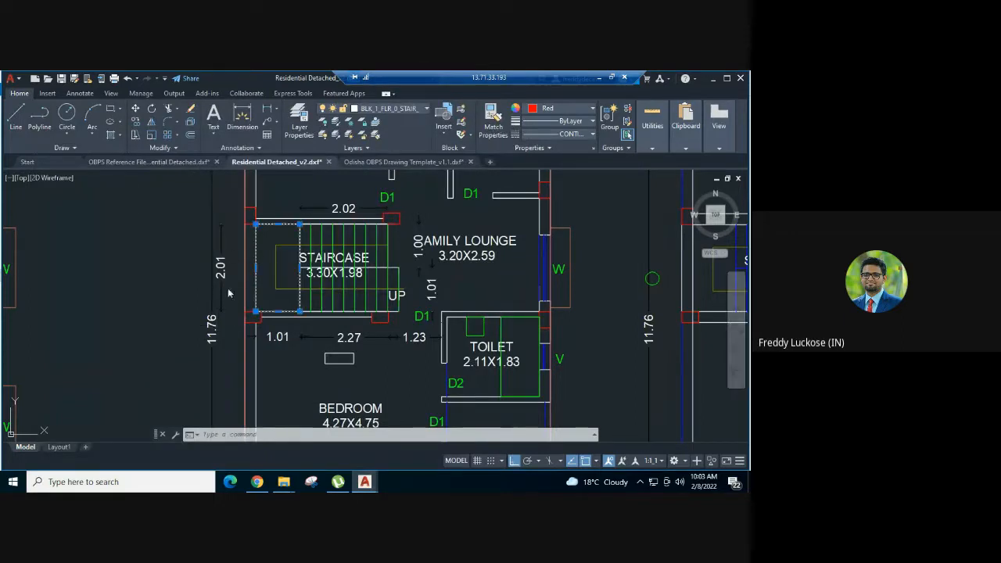
{"action": "left_click", "coordinate": [222, 264]}
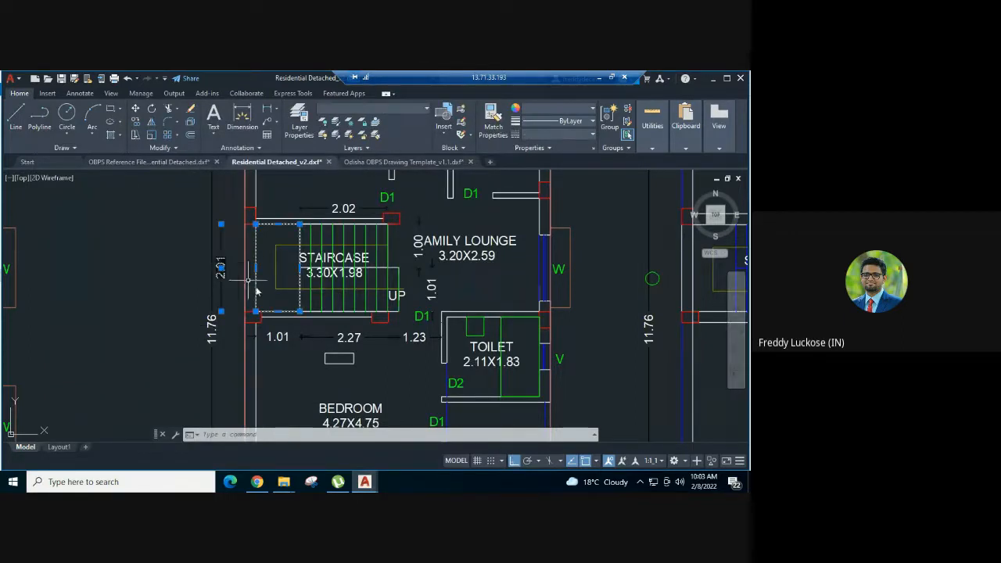
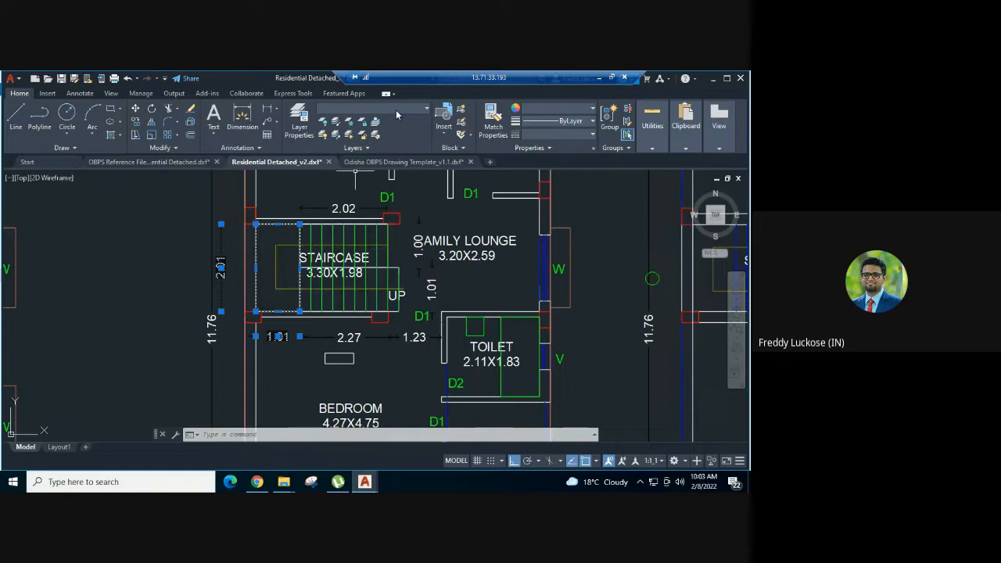
- Check the layer of the first floor landing's 1.01 width dimension
{"action": "key", "text": "Escape"}
{"action": "left_click", "coordinate": [278, 336]}
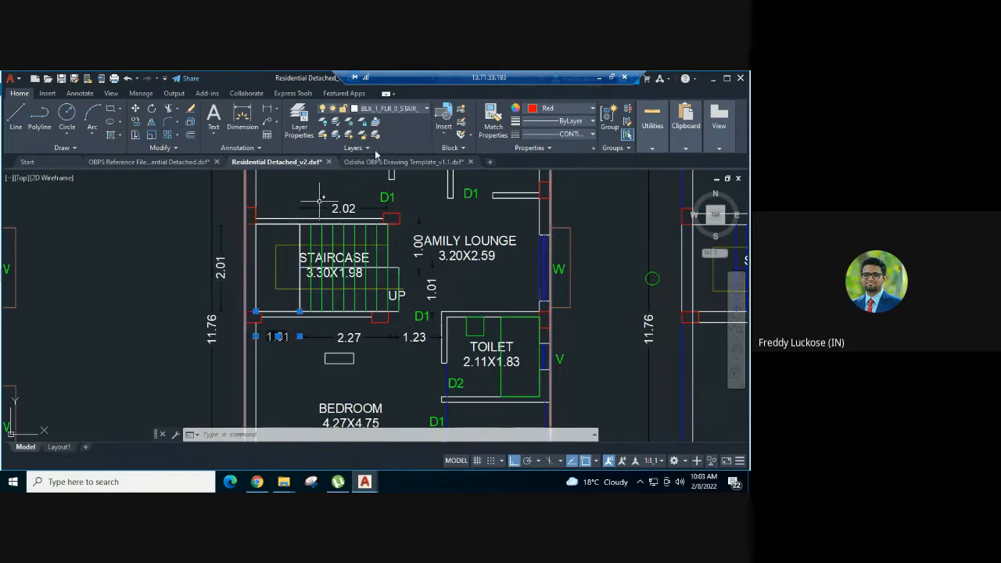
{"action": "left_click", "coordinate": [413, 109]}
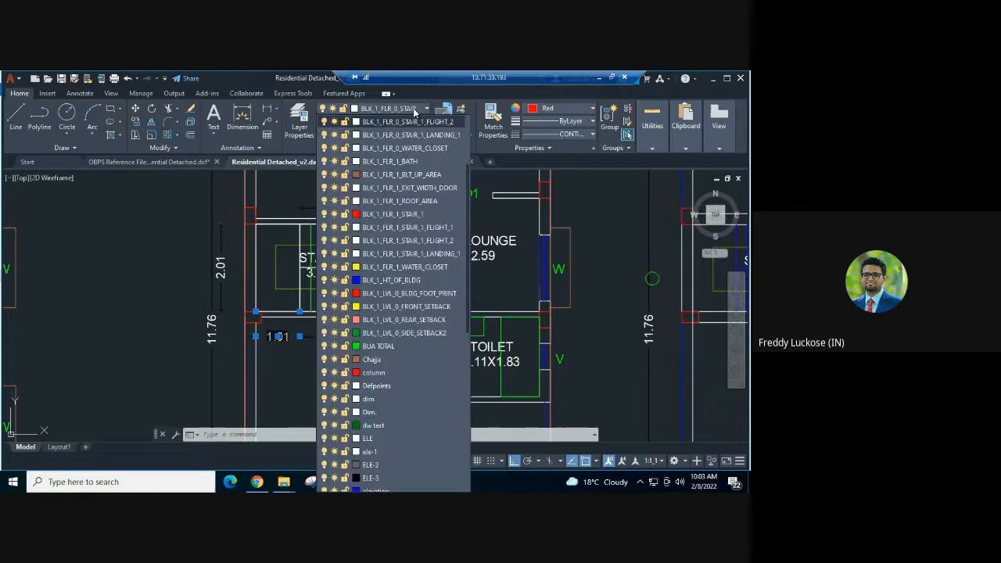
{"action": "key", "text": "Escape"}
{"action": "key", "text": "Escape"}
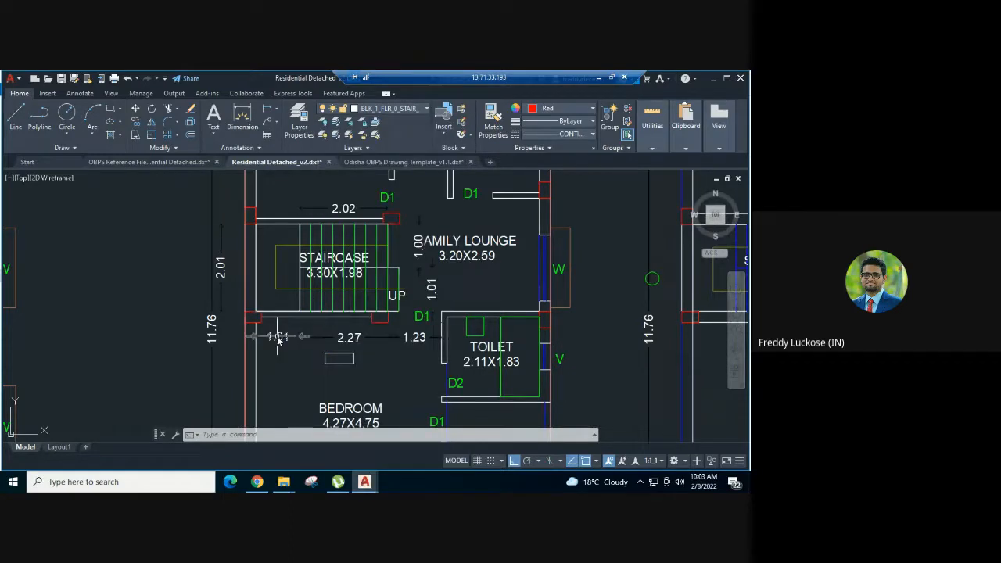
- Assign the first floor landing polygon and its 1.01 and 2.01 dimensions to layer BLK_1_FLR_1_STAIR_1_LANDING_1
{"action": "left_click", "coordinate": [277, 338]}
{"action": "left_click", "coordinate": [283, 313]}
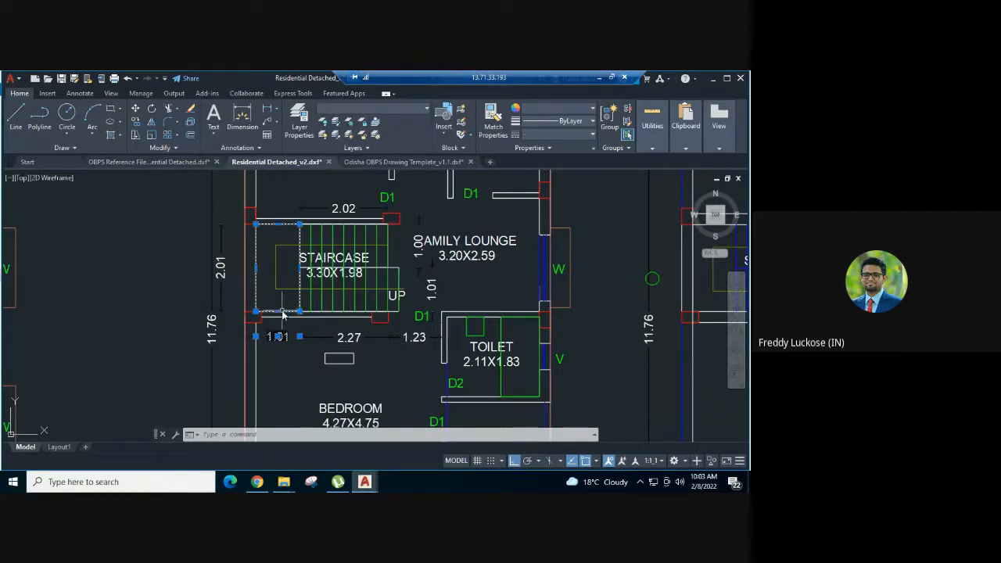
{"action": "left_click", "coordinate": [221, 269]}
{"action": "left_click", "coordinate": [413, 109]}
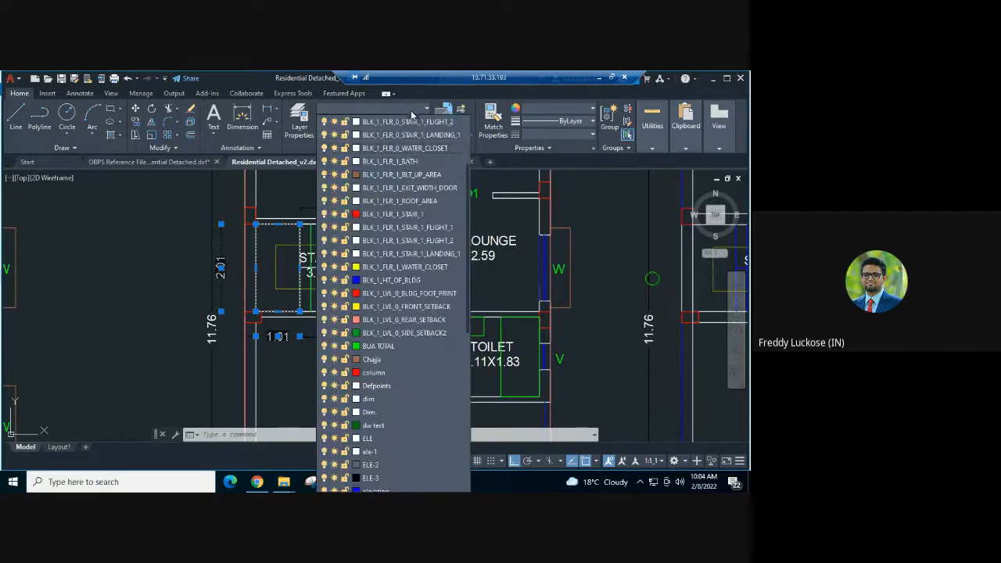
{"action": "scroll", "coordinate": [401, 218], "scroll_direction": "down", "scroll_amount": 1}
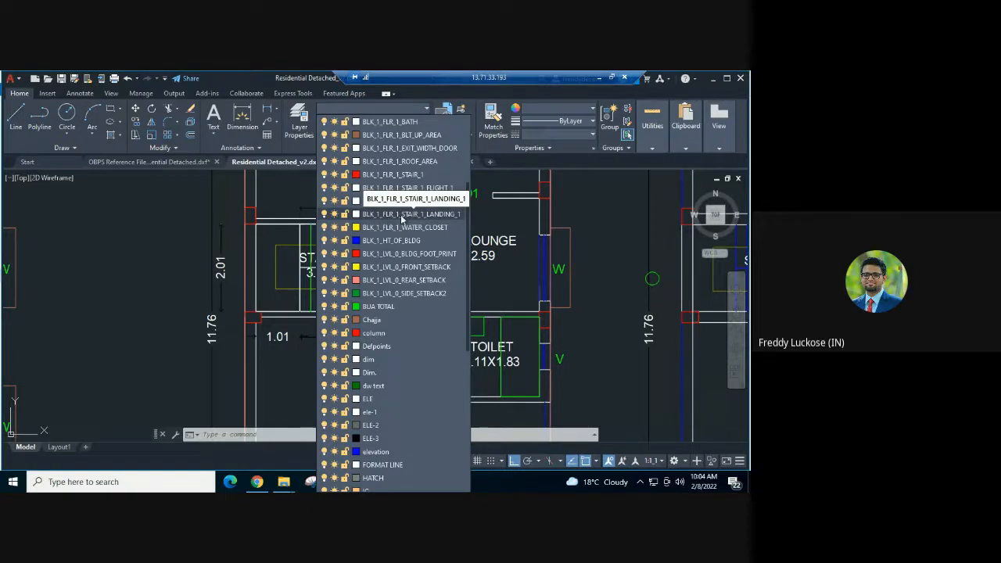
{"action": "left_click", "coordinate": [450, 218]}
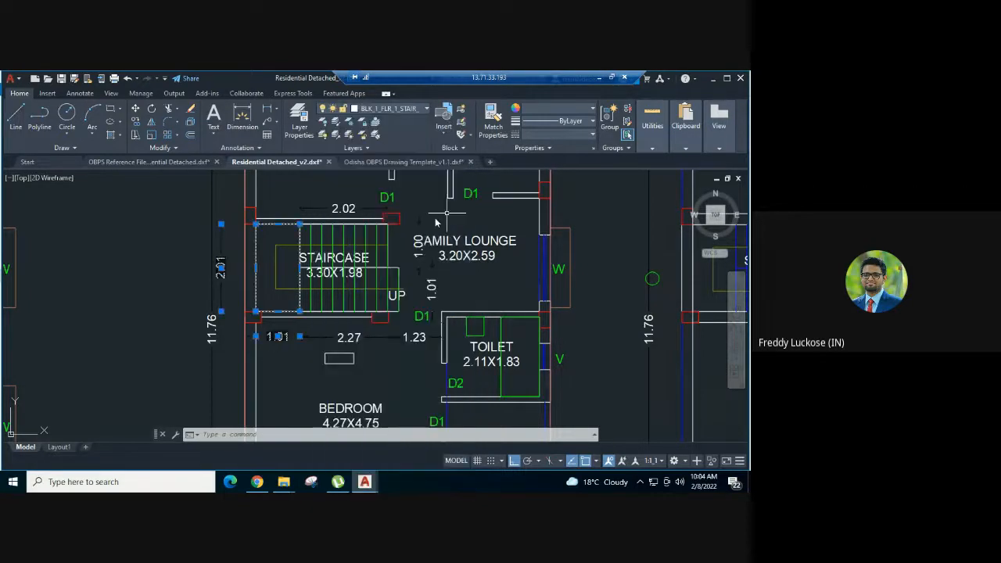
{"action": "key", "text": "Escape"}
- Check the layer assignments of the first floor landing polygon and its dimensions
{"action": "left_click", "coordinate": [283, 336]}
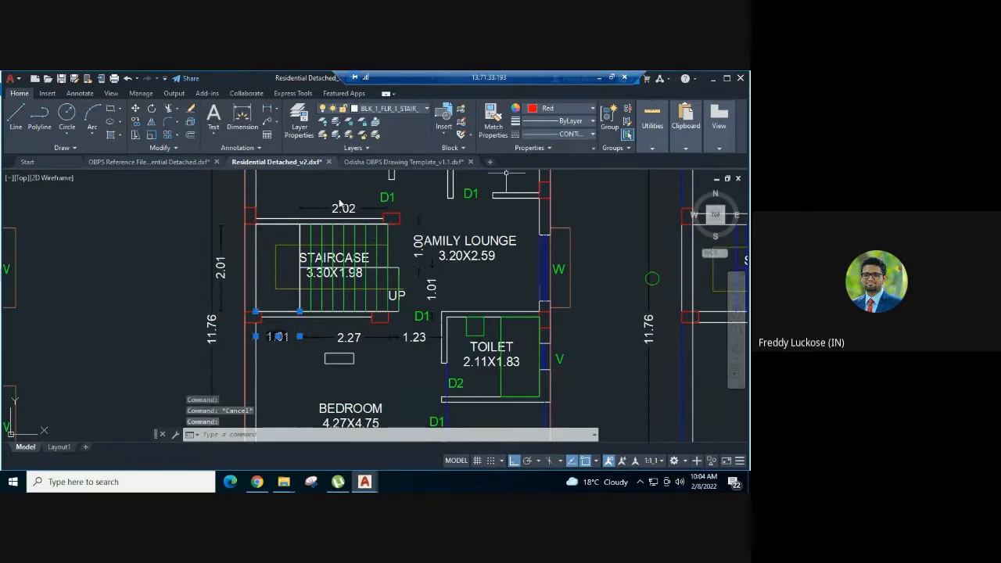
{"action": "key", "text": "Escape"}
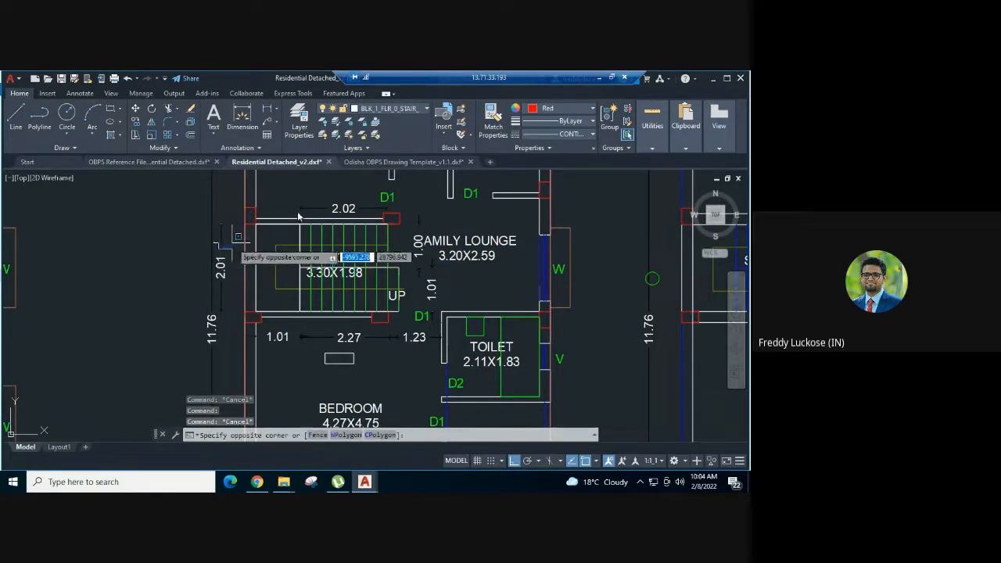
{"action": "left_click", "coordinate": [217, 252]}
{"action": "left_click", "coordinate": [223, 248]}
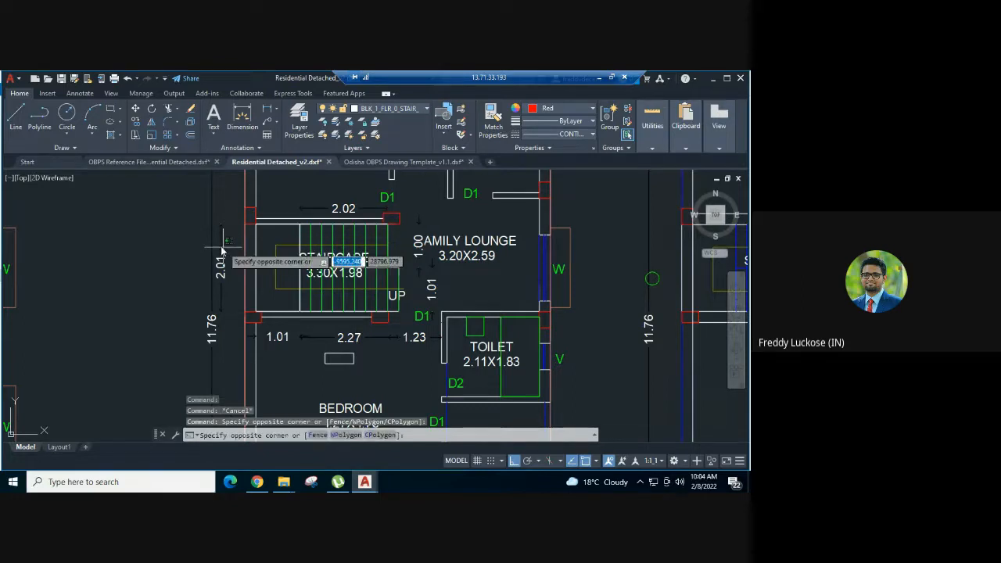
{"action": "left_click", "coordinate": [217, 245]}
{"action": "key", "text": "Escape"}
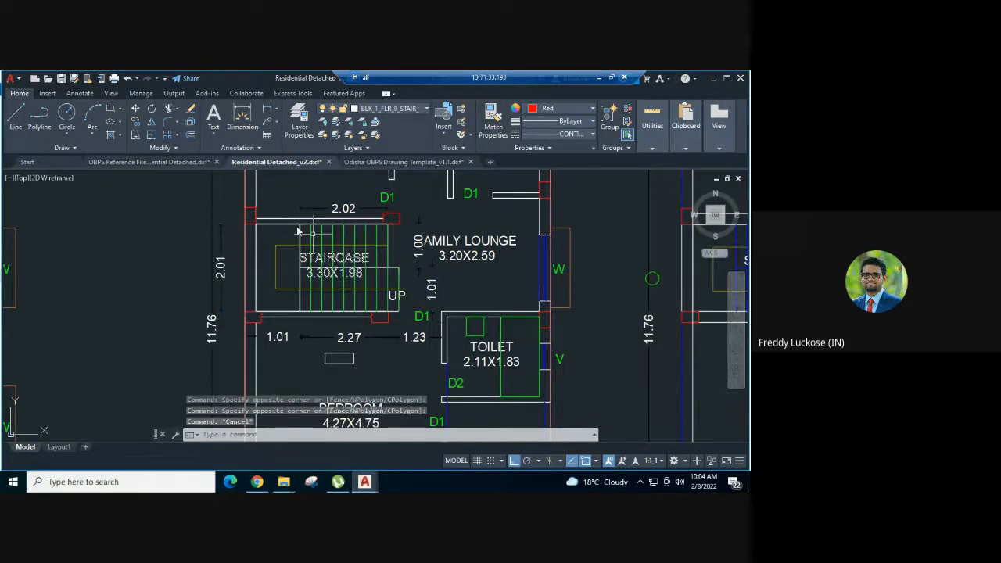
{"action": "left_click", "coordinate": [290, 225]}
{"action": "key", "text": "Escape"}
- Check the layers of the ground floor landing's 1.01 width dimension and of the landing polygon
{"action": "scroll", "coordinate": [503, 240], "scroll_direction": "down", "scroll_amount": 2}
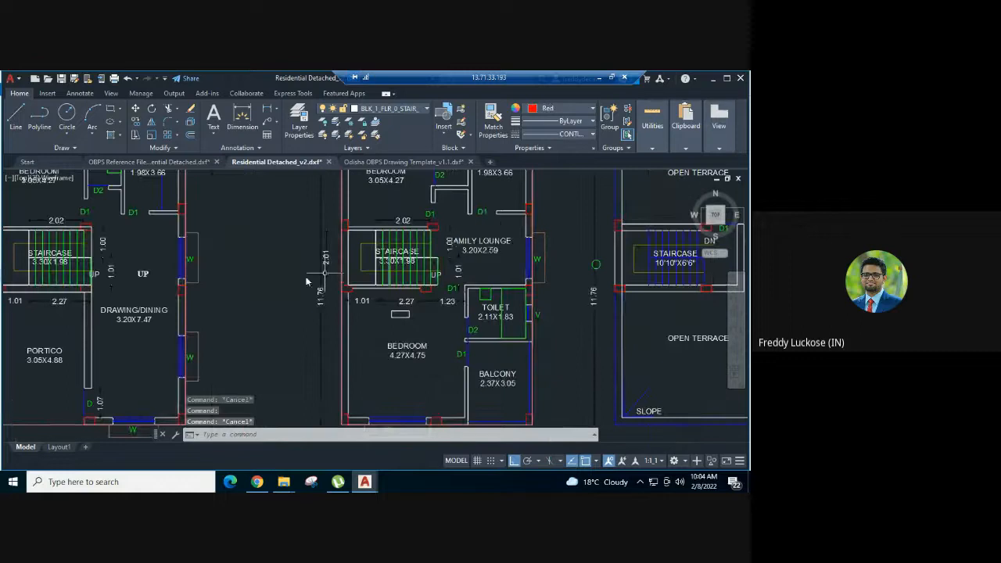
{"action": "scroll", "coordinate": [319, 280], "scroll_direction": "down", "scroll_amount": 3}
{"action": "scroll", "coordinate": [75, 274], "scroll_direction": "up", "scroll_amount": 5}
{"action": "left_click", "coordinate": [208, 320]}
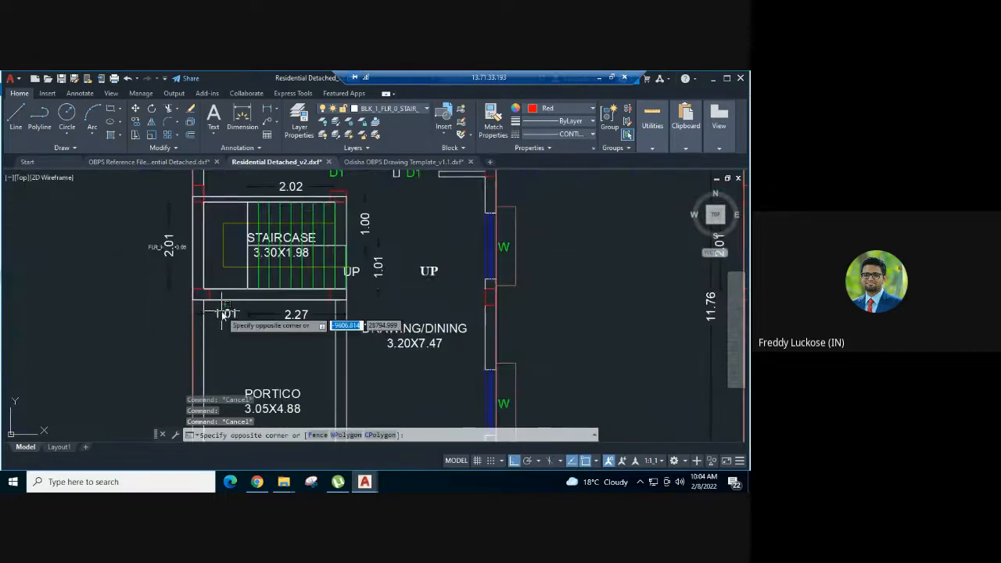
{"action": "left_click", "coordinate": [409, 109]}
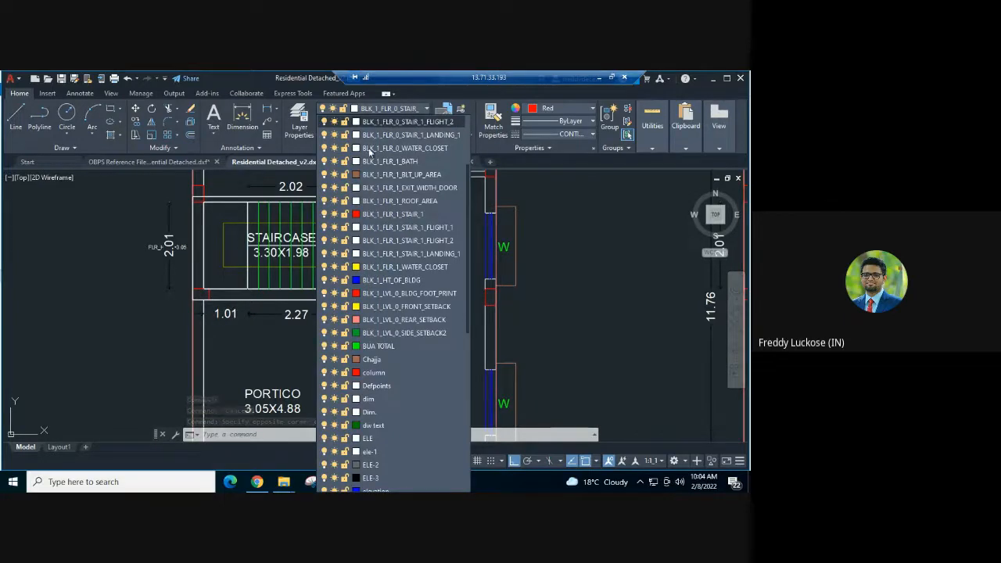
{"action": "left_click", "coordinate": [438, 125]}
{"action": "left_click", "coordinate": [241, 226]}
{"action": "key", "text": "Escape"}
{"action": "left_click", "coordinate": [205, 231]}
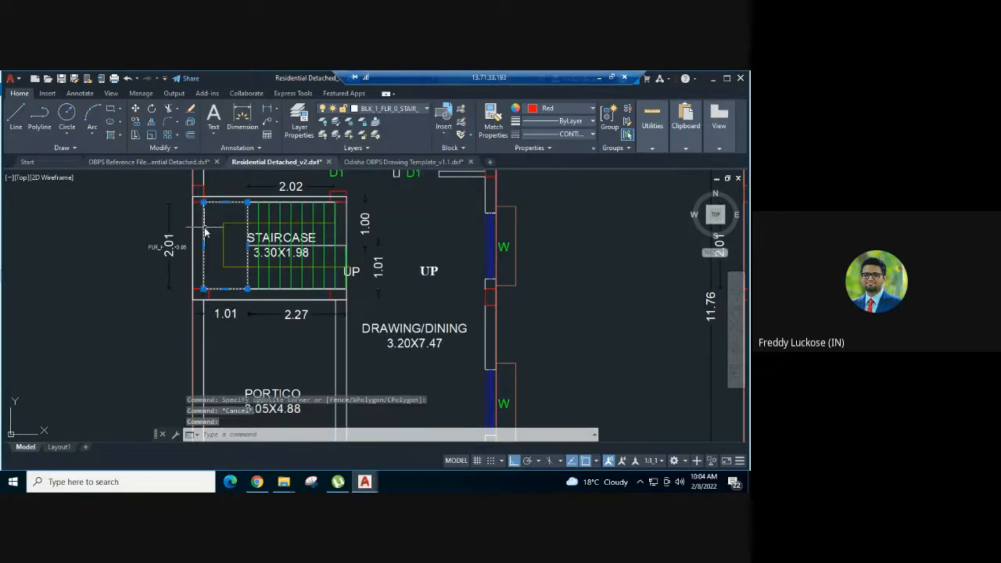
{"action": "left_click", "coordinate": [424, 110]}
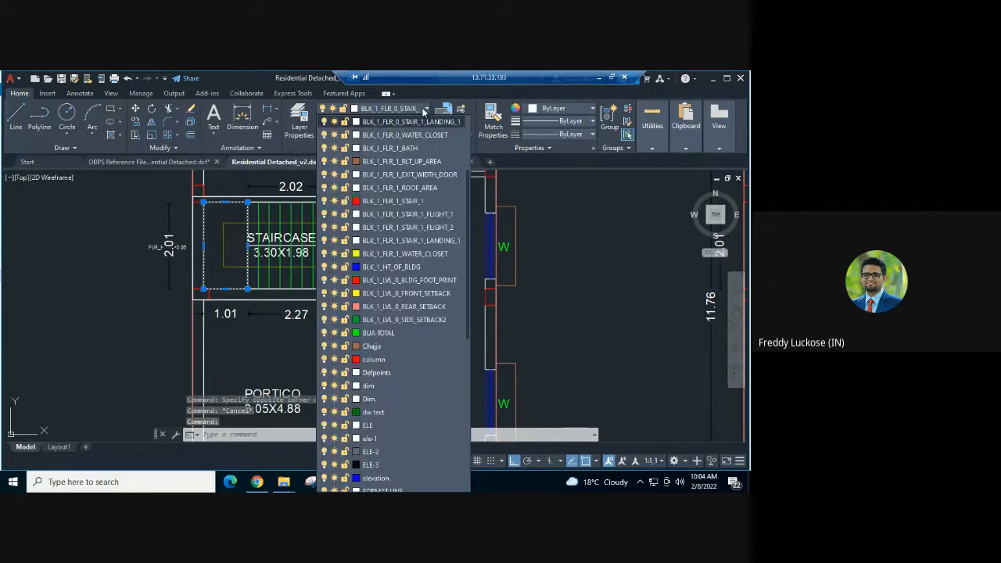
{"action": "left_click", "coordinate": [241, 269]}
{"action": "key", "text": "Escape"}
- Match the ground floor landing's 1.01 width dimension to the properties of the landing polygon
{"action": "left_click", "coordinate": [231, 315]}
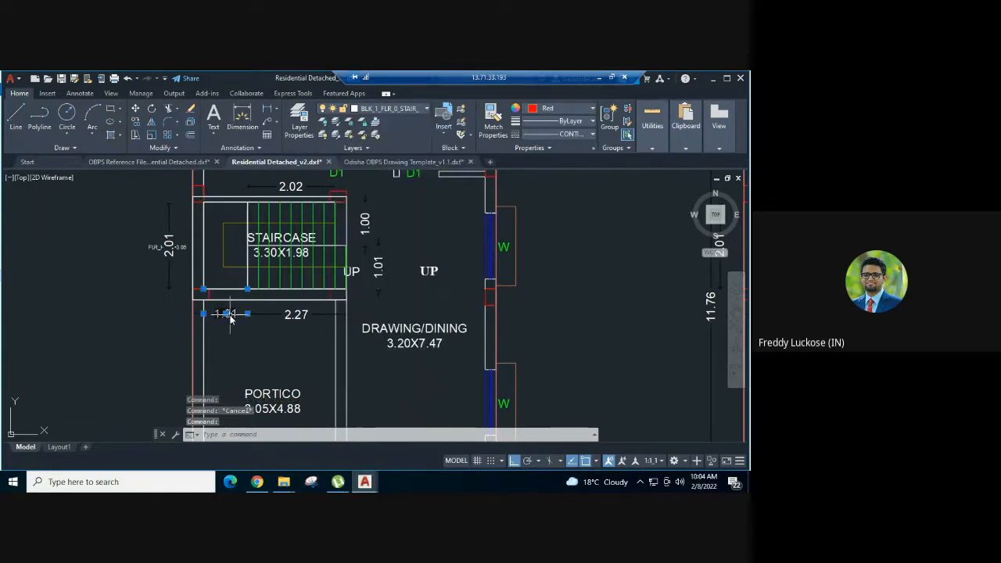
{"action": "key", "text": "Escape"}
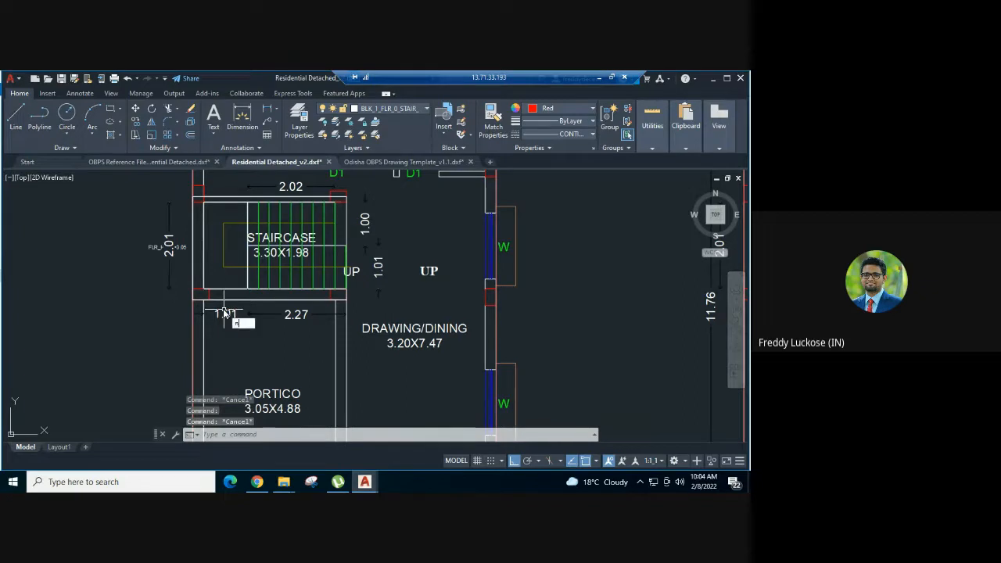
{"action": "key", "text": "Escape"}
{"action": "key", "text": "Escape"}
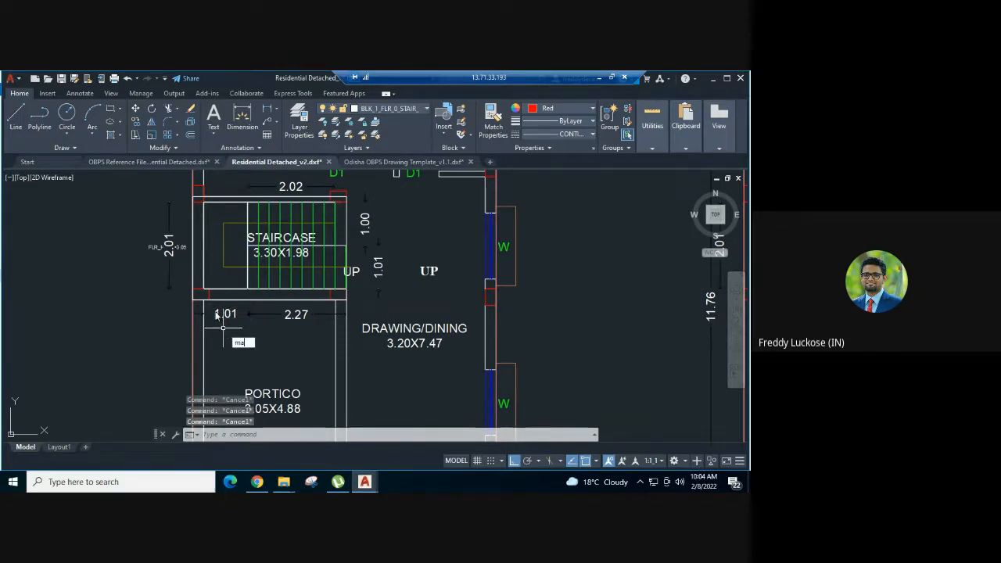
{"action": "type", "text": "ma"}
{"action": "key", "text": "Return"}
{"action": "left_click", "coordinate": [204, 270]}
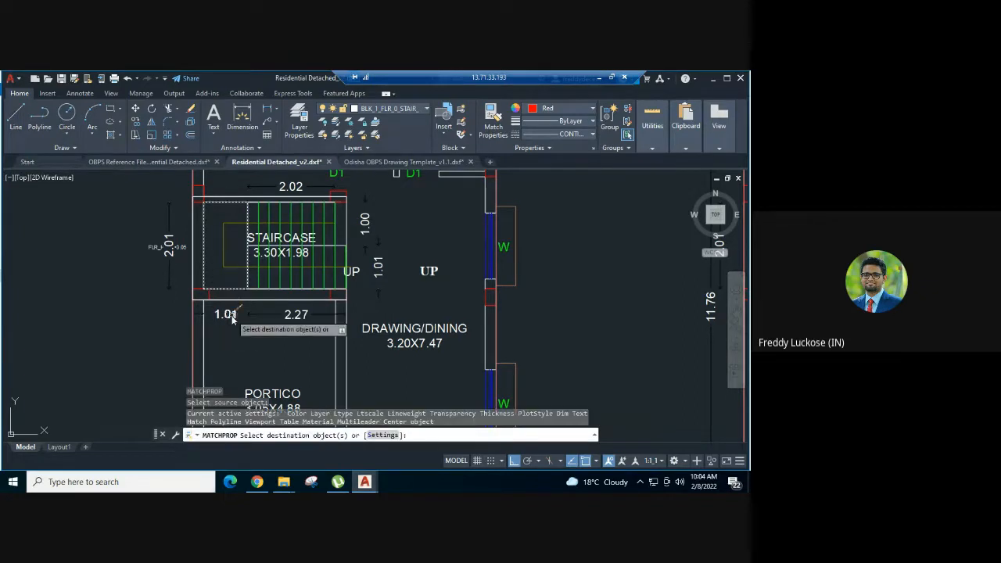
{"action": "left_click", "coordinate": [233, 317]}
{"action": "key", "text": "Escape"}
{"action": "left_click", "coordinate": [228, 317]}
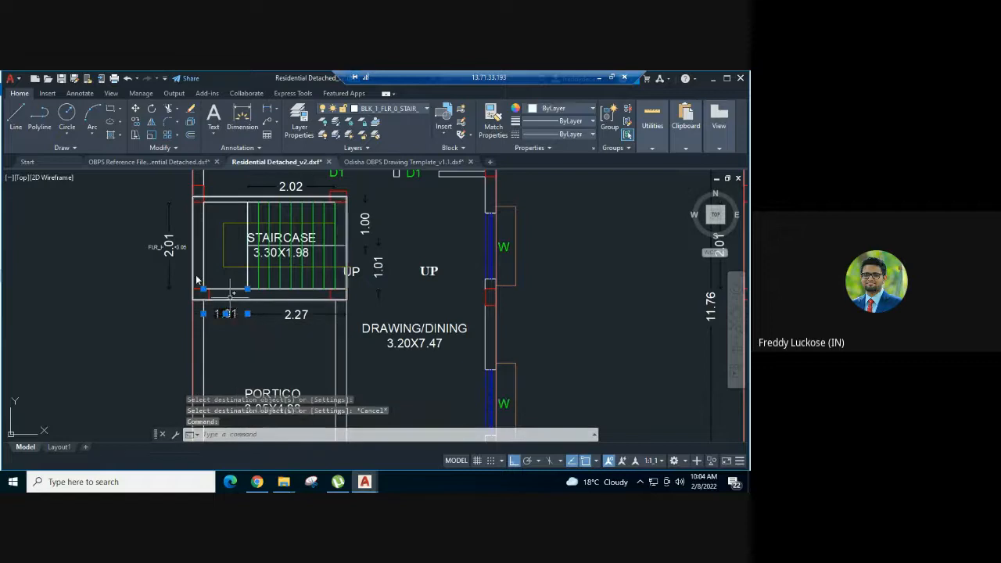
{"action": "key", "text": "Escape"}
- Check the layer of the ground floor landing's 2.01 length dimension
{"action": "left_click", "coordinate": [168, 227]}
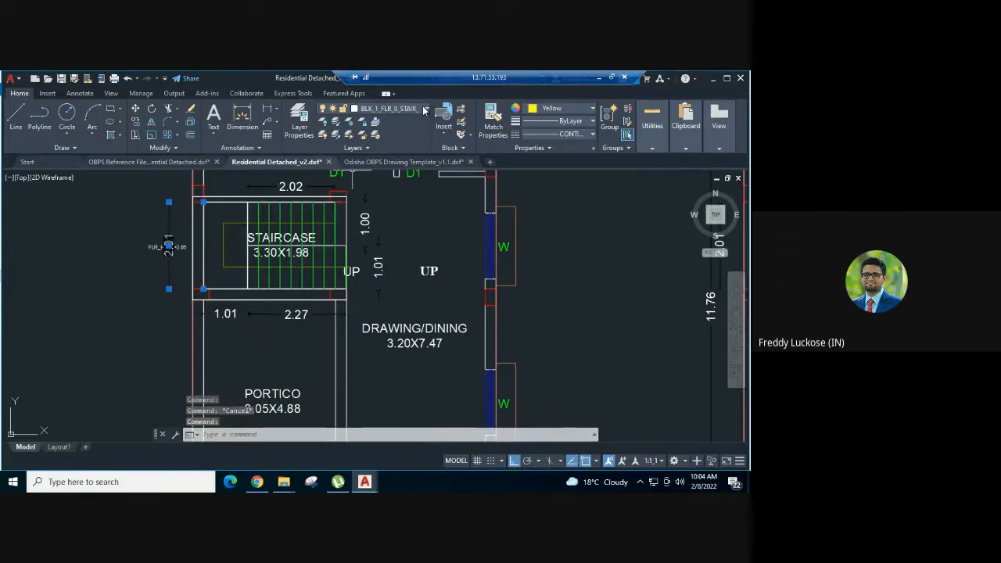
{"action": "left_click", "coordinate": [424, 109]}
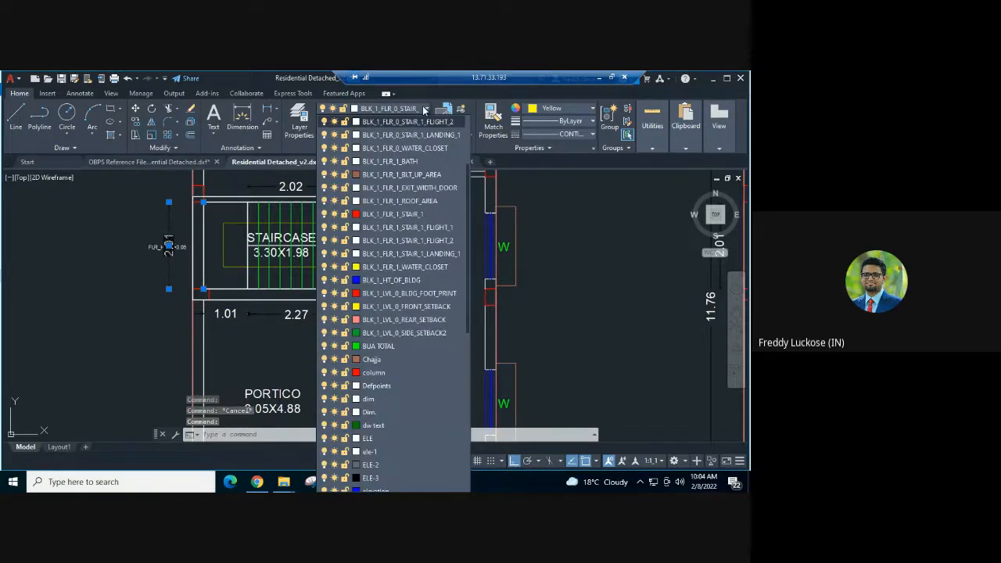
{"action": "left_click", "coordinate": [422, 106]}
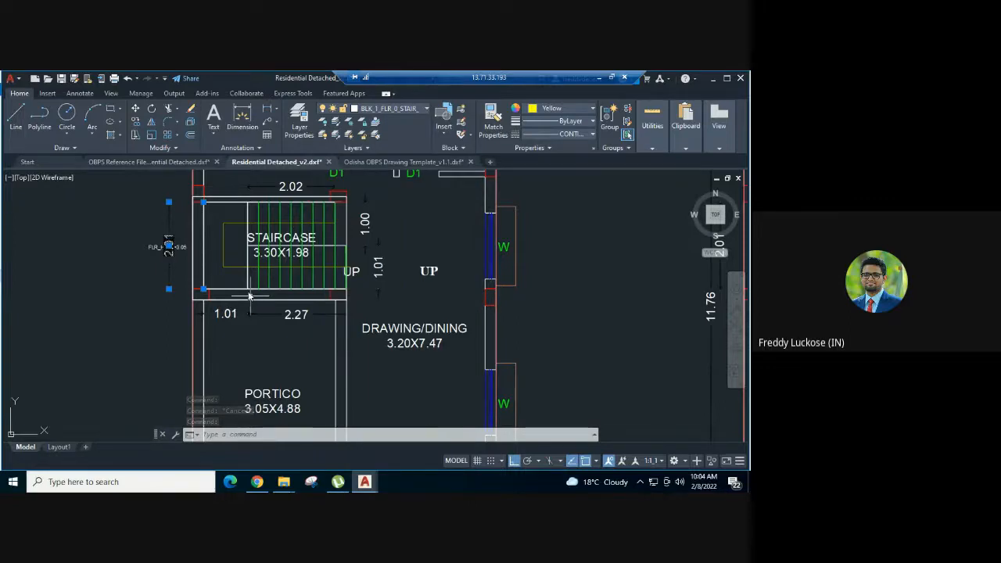
{"action": "key", "text": "Escape"}
- Match the ground floor landing's 2.01 and 1.01 dimensions to the properties of the landing polygon
{"action": "type", "text": "m"}
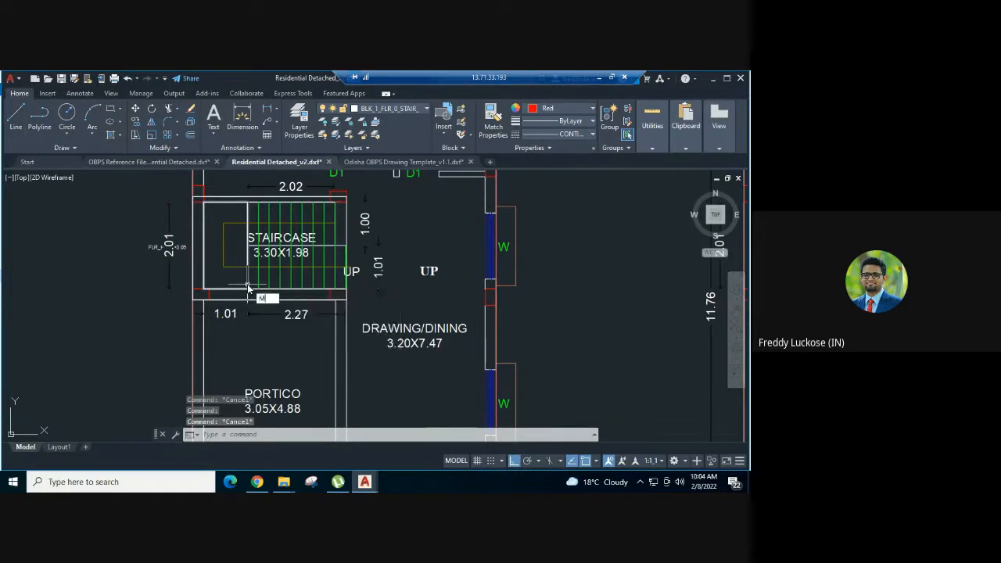
{"action": "key", "text": "Escape"}
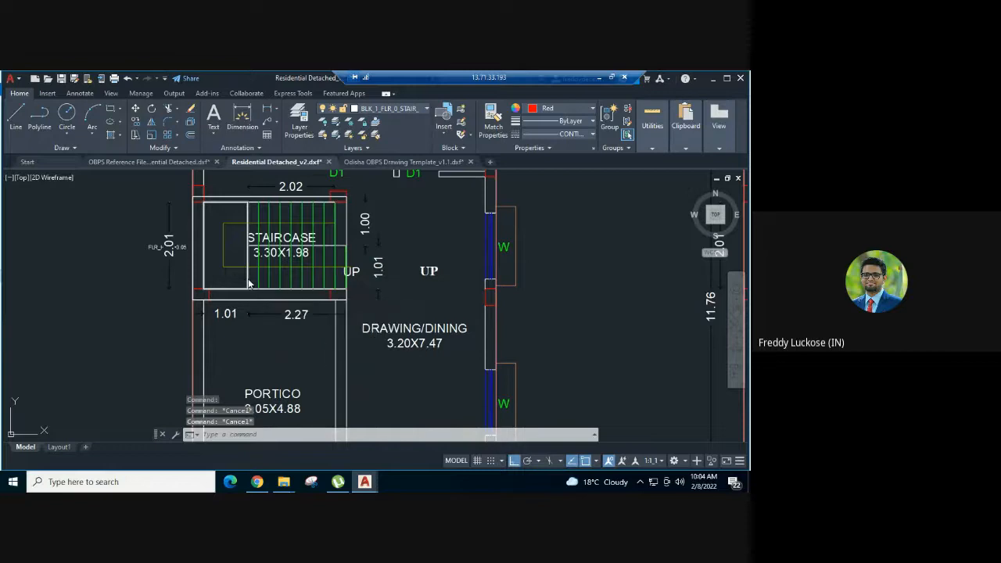
{"action": "type", "text": "ma"}
{"action": "key", "text": "Return"}
{"action": "left_click", "coordinate": [247, 272]}
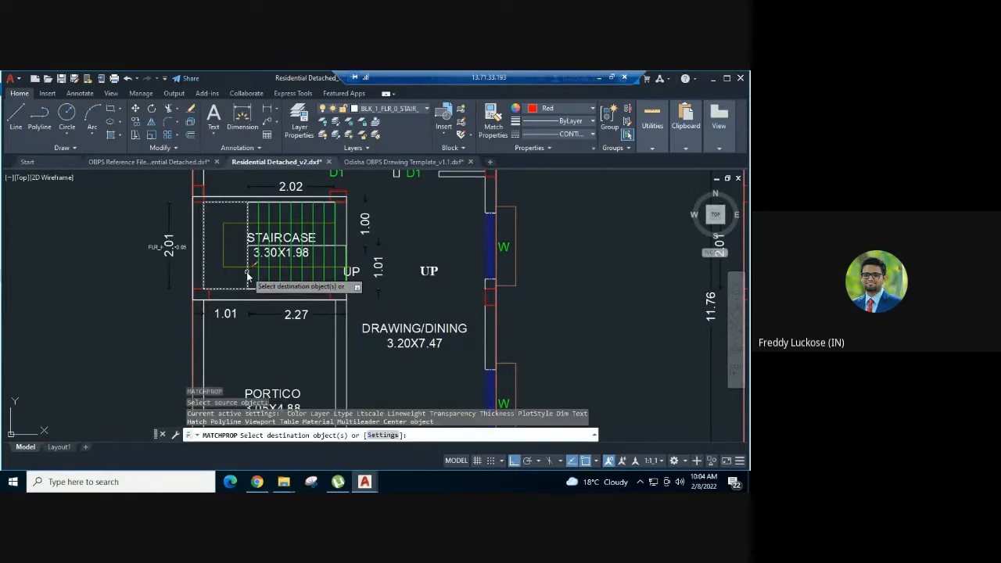
{"action": "left_click", "coordinate": [166, 256]}
{"action": "left_click", "coordinate": [230, 316]}
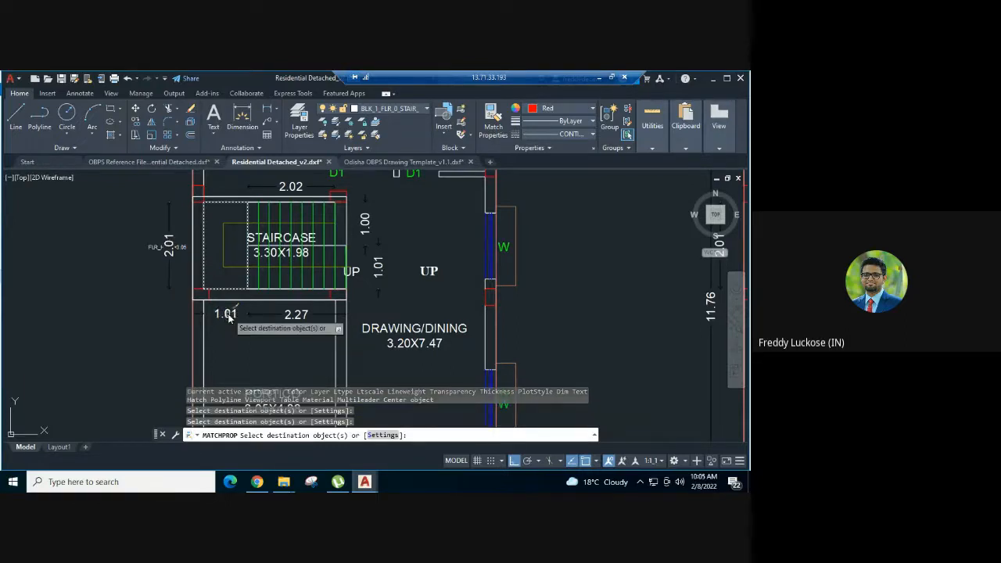
{"action": "key", "text": "Escape"}
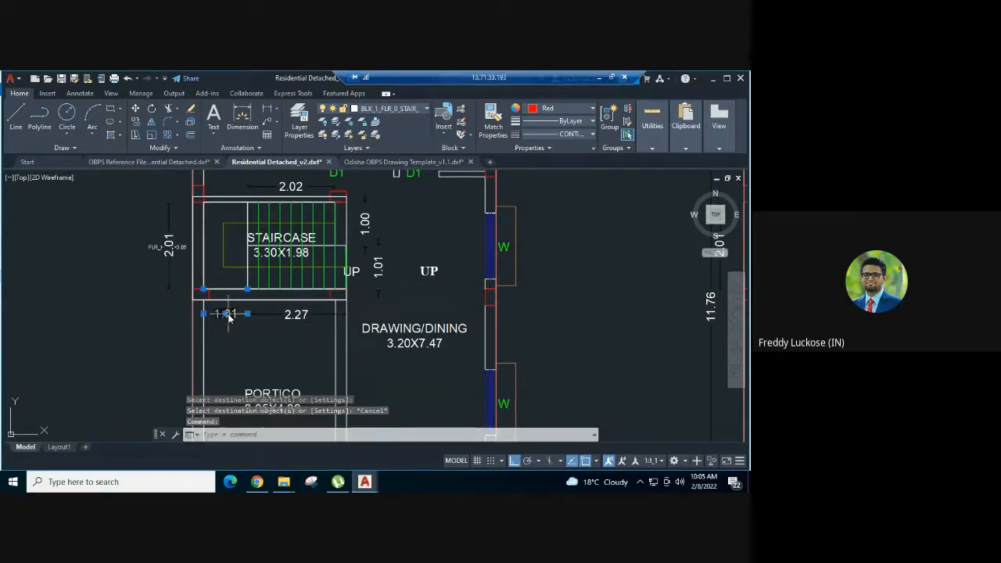
- Select the ground floor landing polygon with its 1.01 and 2.01 dimensions and check that they share one layer
{"action": "left_click", "coordinate": [227, 314]}
{"action": "left_click", "coordinate": [223, 290]}
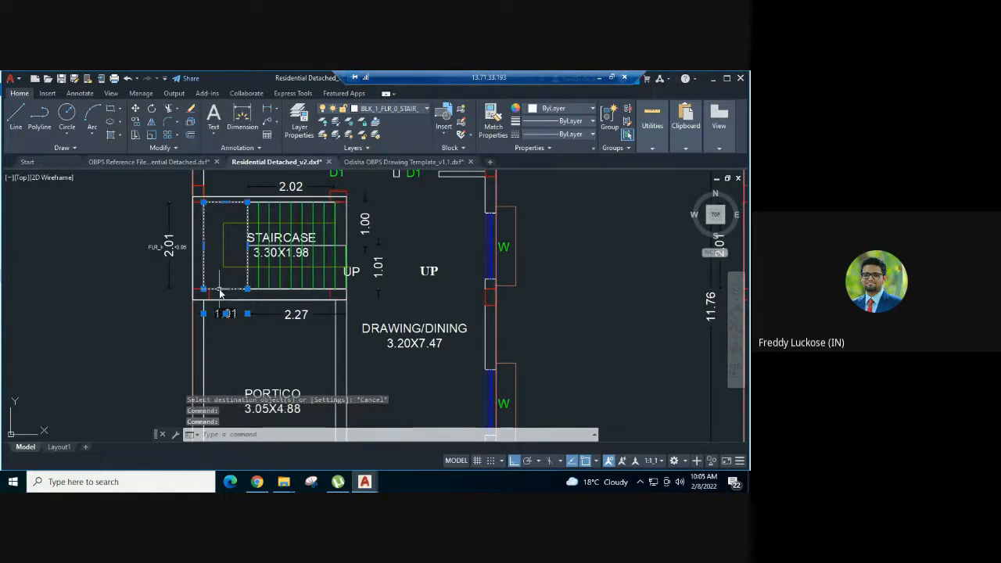
{"action": "left_click", "coordinate": [169, 264]}
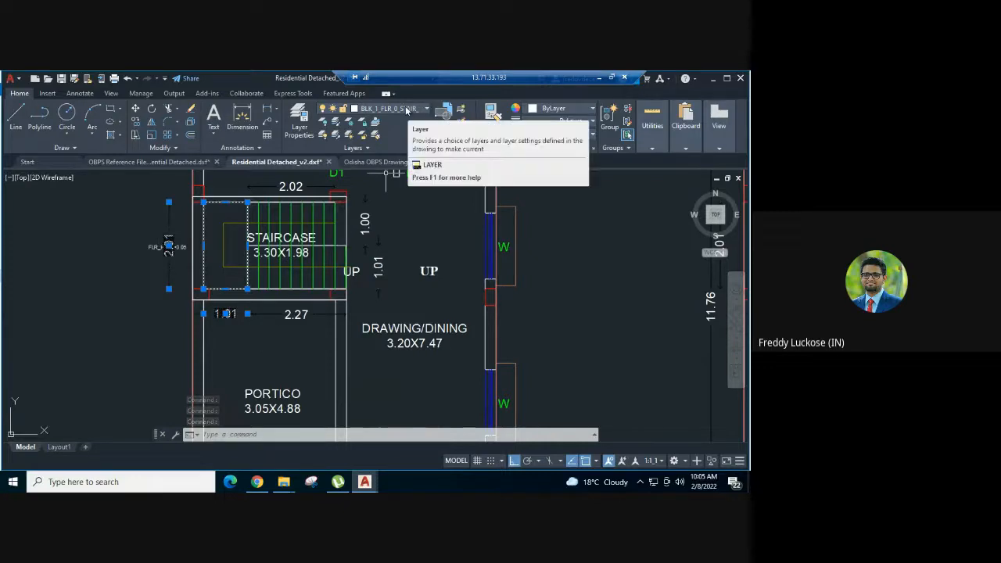
{"action": "left_click", "coordinate": [406, 111]}
{"action": "key", "text": "Escape"}
{"action": "key", "text": "Escape"}
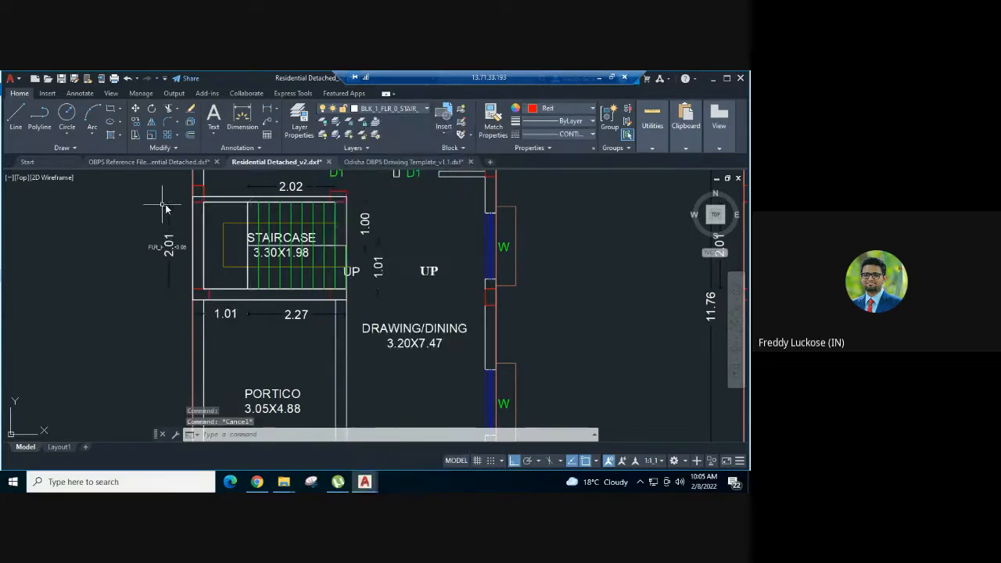
- Set the ground floor landing's 2.01 dimension to index colour yellow and its 1.01 dimension to index colour red
{"action": "left_click", "coordinate": [169, 224]}
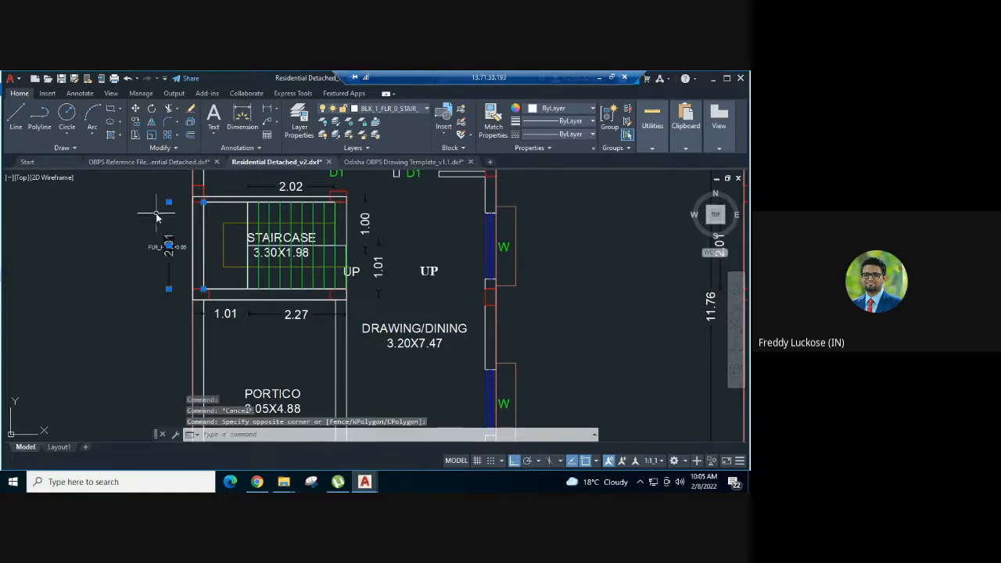
{"action": "left_click", "coordinate": [540, 110]}
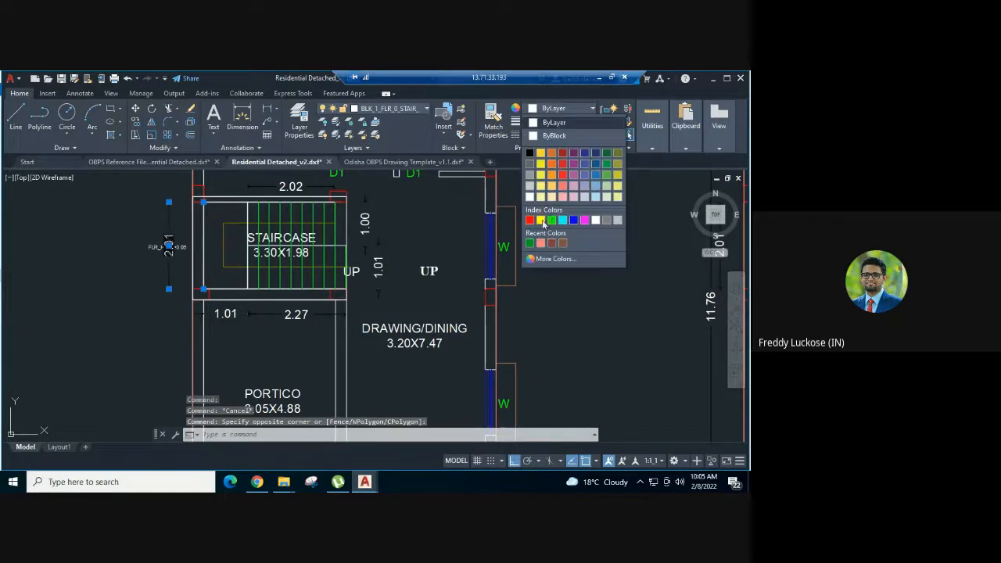
{"action": "key", "text": "Escape"}
{"action": "left_click", "coordinate": [223, 314]}
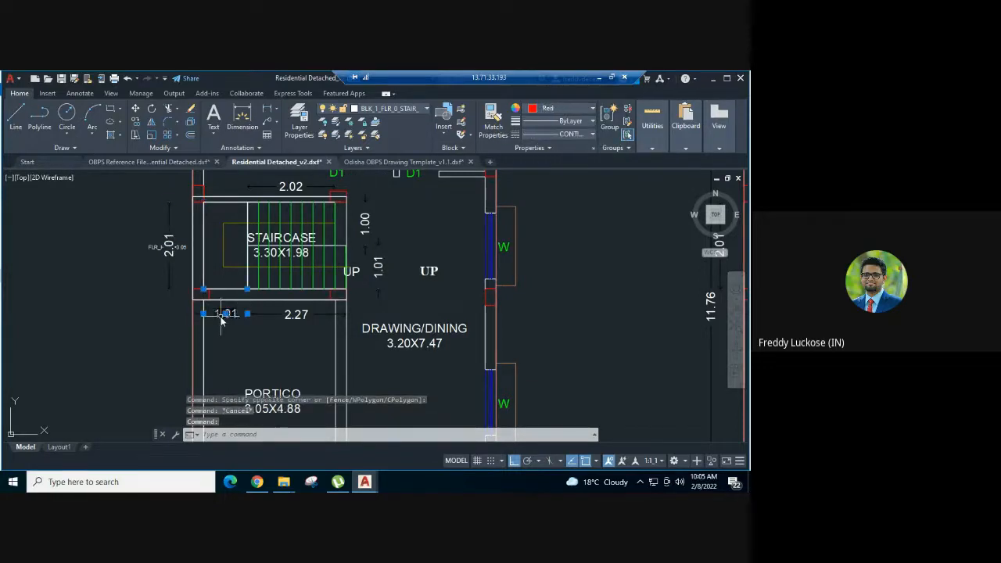
{"action": "left_click", "coordinate": [560, 108]}
{"action": "left_click", "coordinate": [531, 218]}
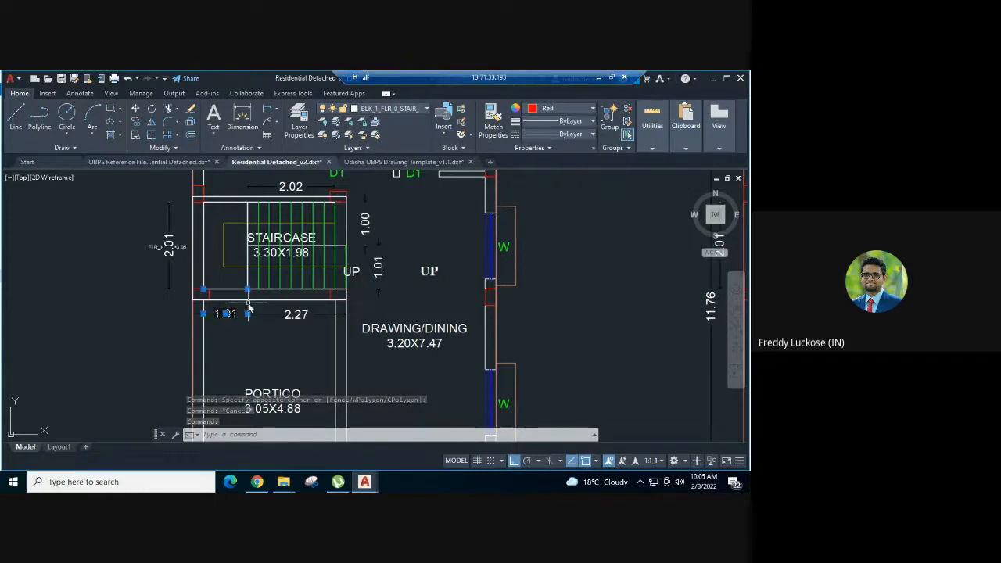
{"action": "key", "text": "Escape"}
- Examine the layout of the whole sheet and the plinth and ground levels in the section at X-X
{"action": "scroll", "coordinate": [249, 309], "scroll_direction": "down", "scroll_amount": 4}
{"action": "scroll", "coordinate": [475, 309], "scroll_direction": "up", "scroll_amount": 3}
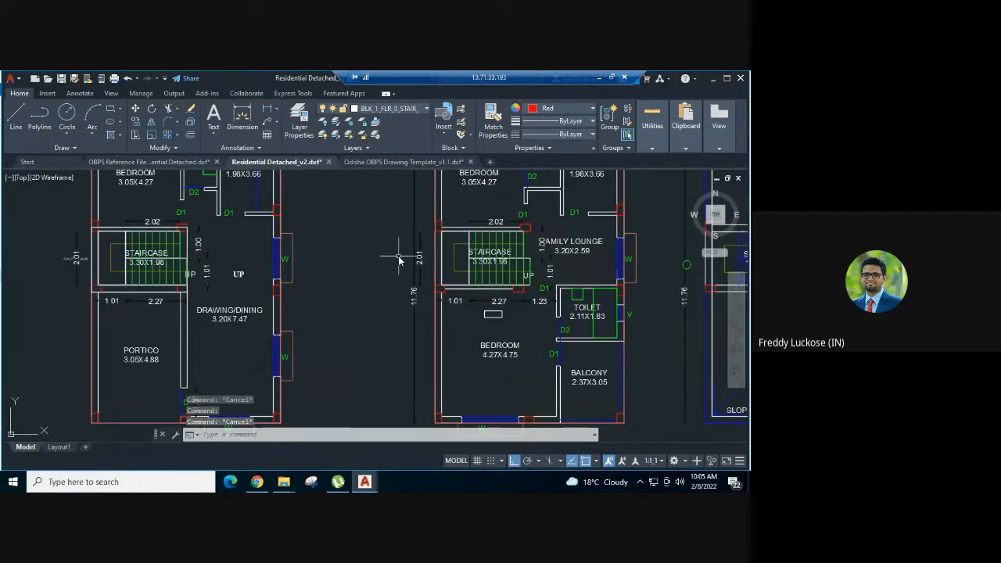
{"action": "scroll", "coordinate": [399, 261], "scroll_direction": "down", "scroll_amount": 5}
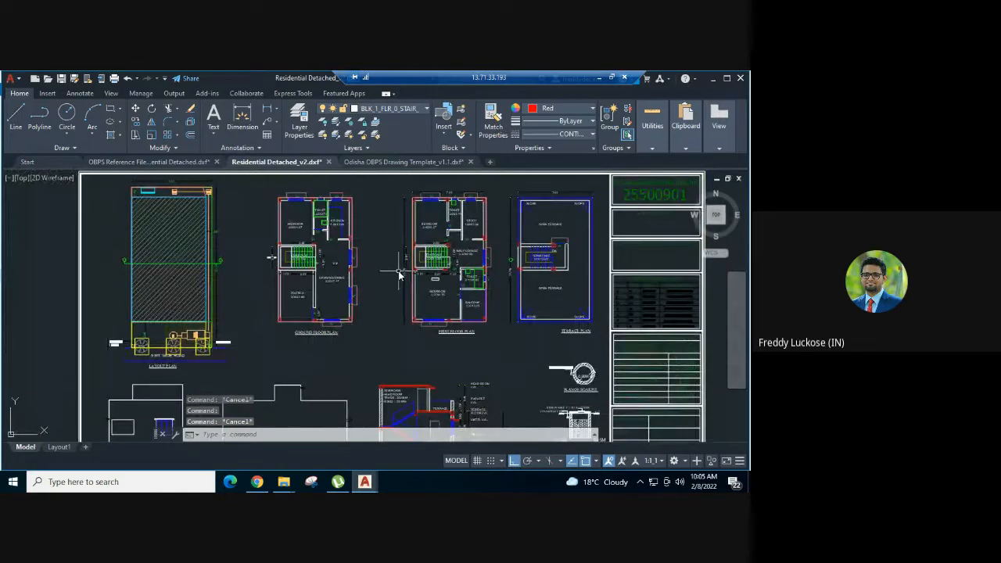
{"action": "middle_click_drag", "start_coordinate": [382, 249], "coordinate": [358, 262]}
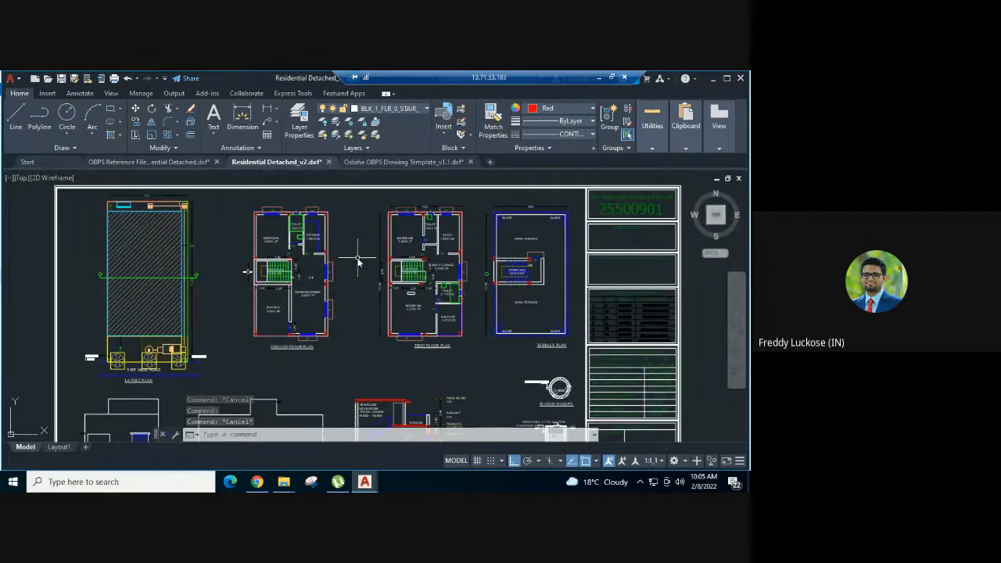
{"action": "scroll", "coordinate": [349, 201], "scroll_direction": "down", "scroll_amount": 2}
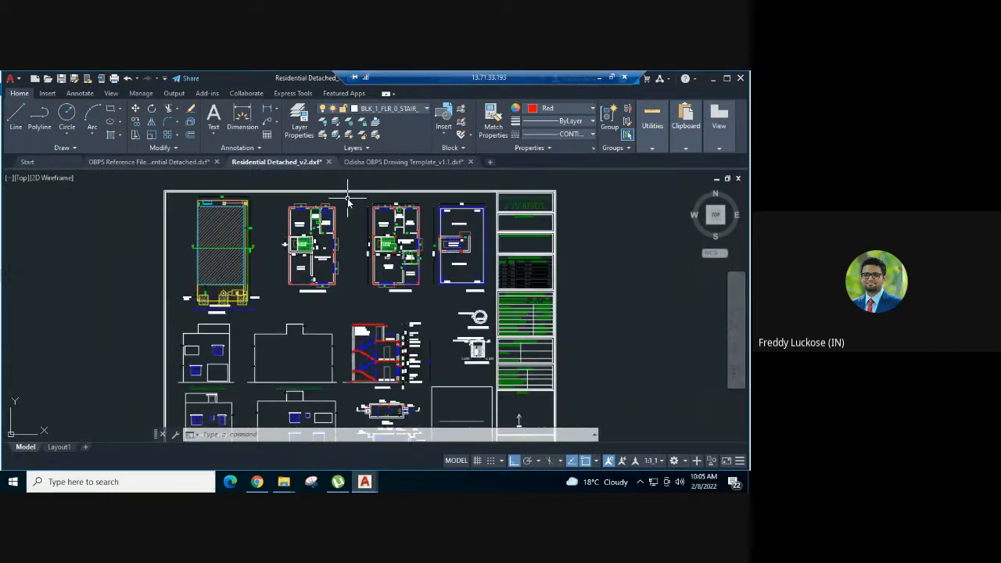
{"action": "scroll", "coordinate": [349, 202], "scroll_direction": "up", "scroll_amount": 2}
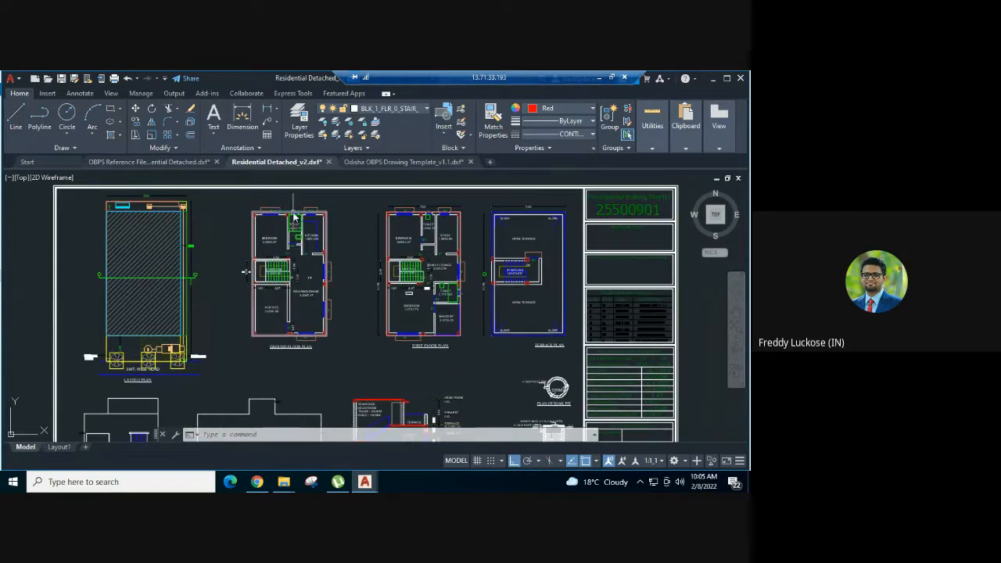
{"action": "scroll", "coordinate": [381, 272], "scroll_direction": "down", "scroll_amount": 4}
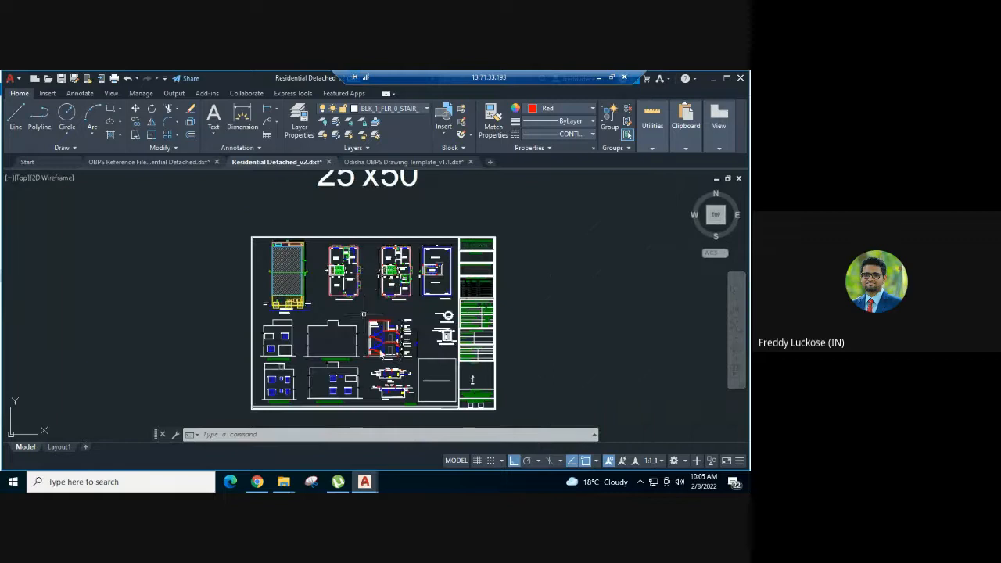
{"action": "scroll", "coordinate": [381, 354], "scroll_direction": "up", "scroll_amount": 4}
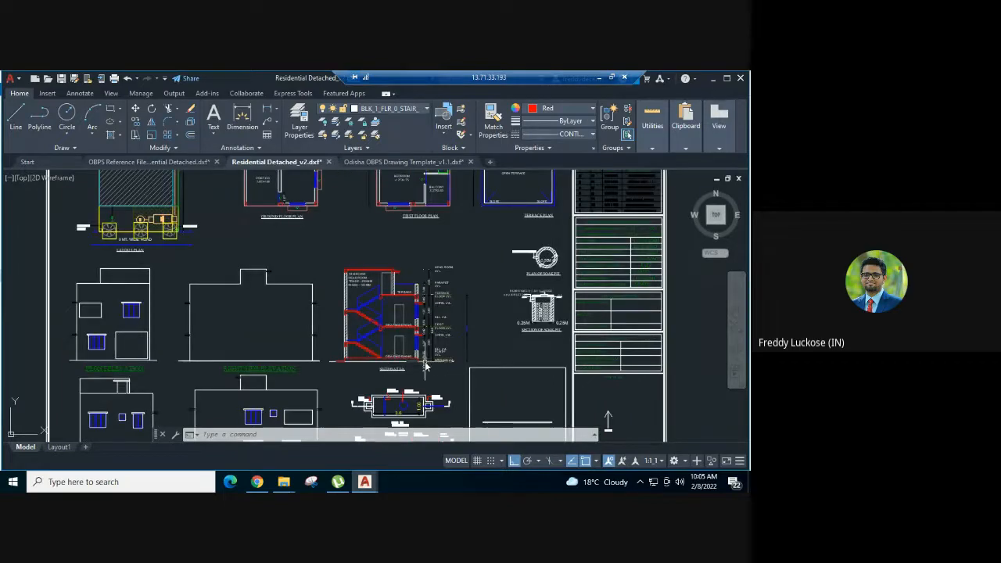
{"action": "scroll", "coordinate": [425, 362], "scroll_direction": "up", "scroll_amount": 3}
{"action": "scroll", "coordinate": [407, 367], "scroll_direction": "up", "scroll_amount": 2}
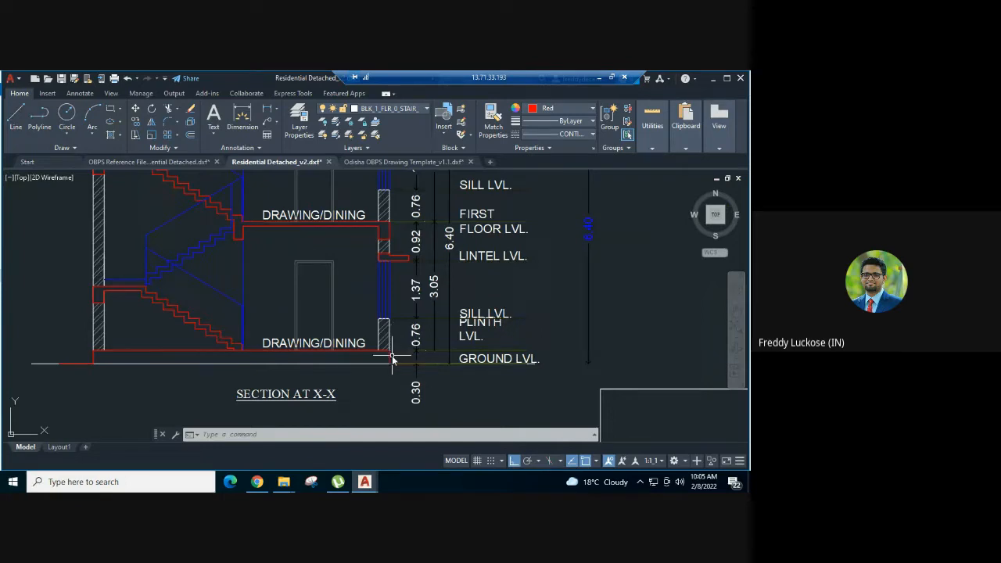
{"action": "scroll", "coordinate": [392, 367], "scroll_direction": "down", "scroll_amount": 5}
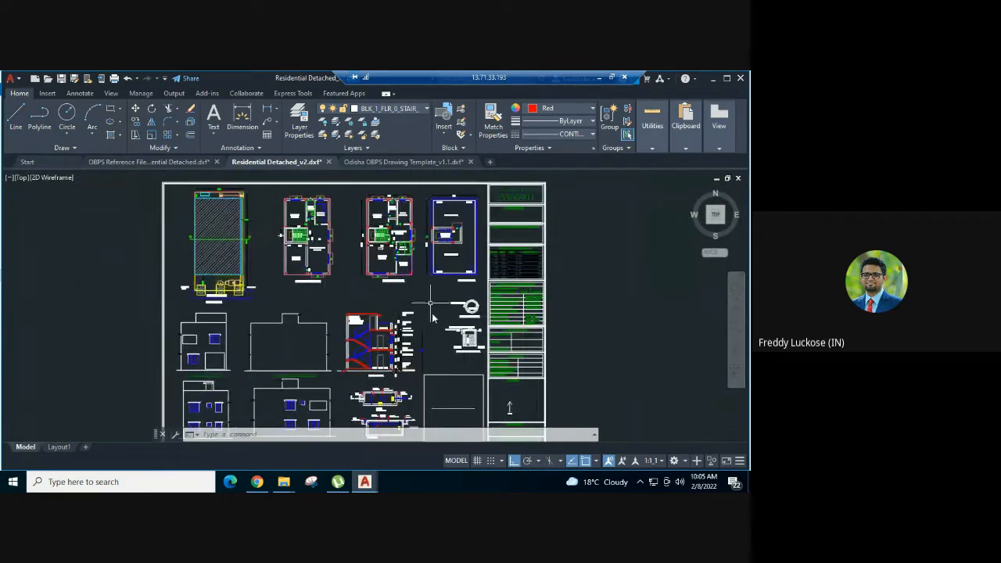
- Examine the window projections outside the ground floor plan's bedroom and kitchen windows
{"action": "scroll", "coordinate": [434, 304], "scroll_direction": "up", "scroll_amount": 4}
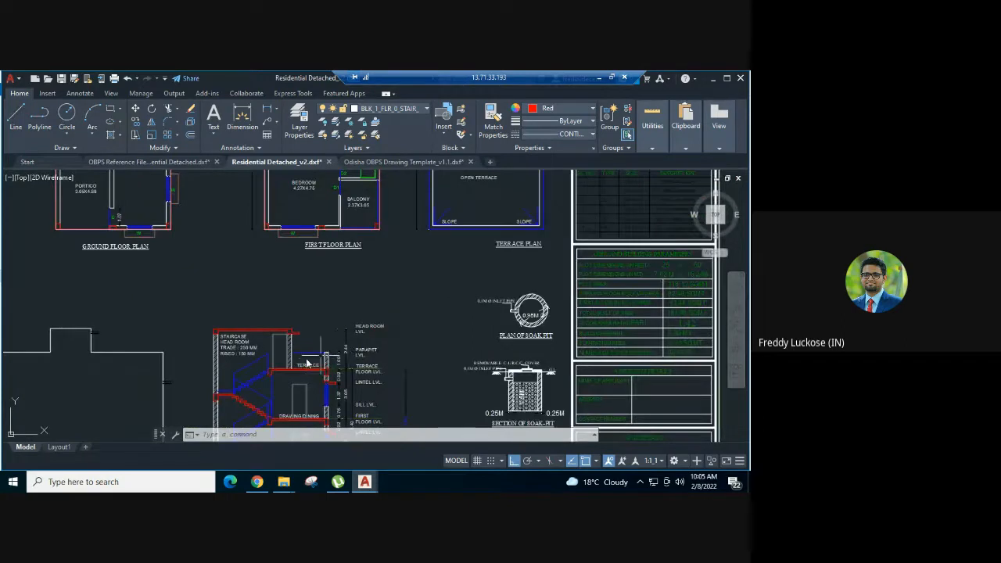
{"action": "scroll", "coordinate": [352, 344], "scroll_direction": "down", "scroll_amount": 2}
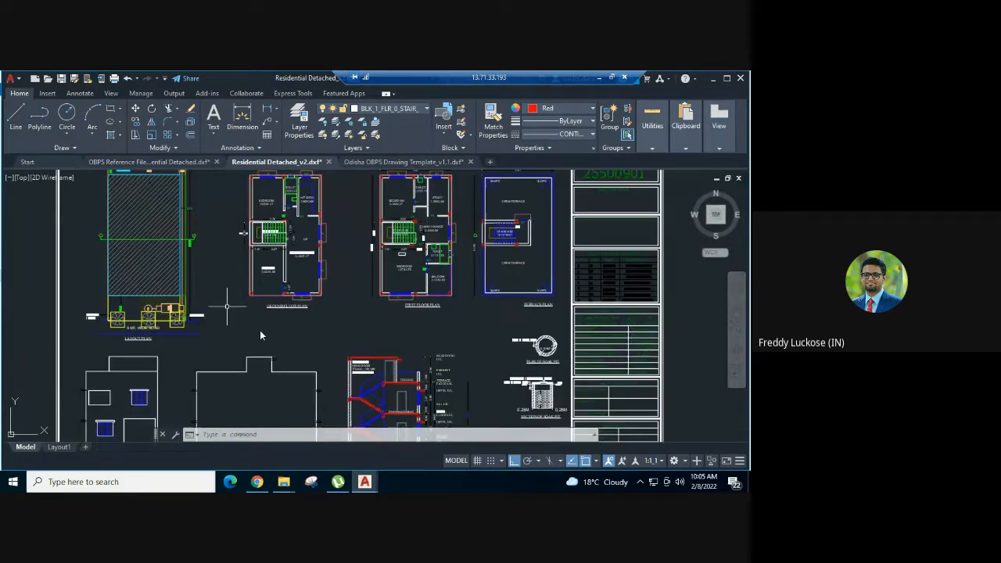
{"action": "scroll", "coordinate": [260, 334], "scroll_direction": "up", "scroll_amount": 1}
{"action": "scroll", "coordinate": [272, 261], "scroll_direction": "up", "scroll_amount": 3}
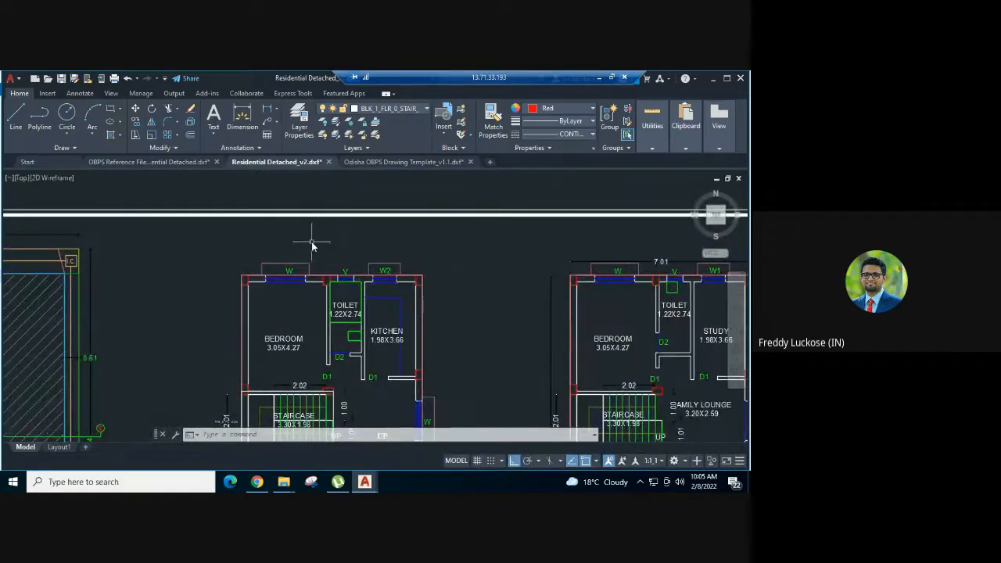
{"action": "scroll", "coordinate": [311, 241], "scroll_direction": "down", "scroll_amount": 2}
{"action": "scroll", "coordinate": [253, 242], "scroll_direction": "down", "scroll_amount": 2}
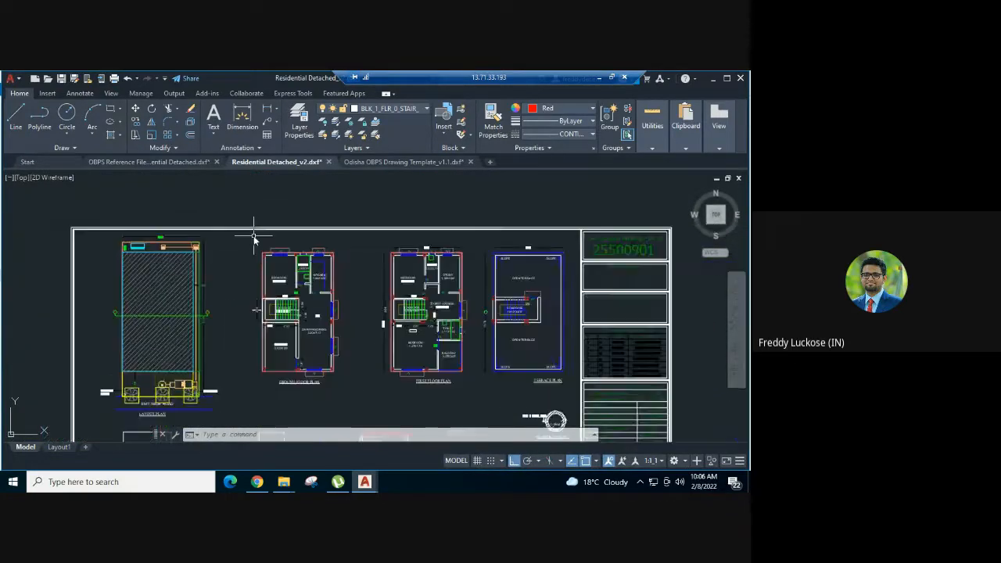
{"action": "scroll", "coordinate": [253, 237], "scroll_direction": "up", "scroll_amount": 2}
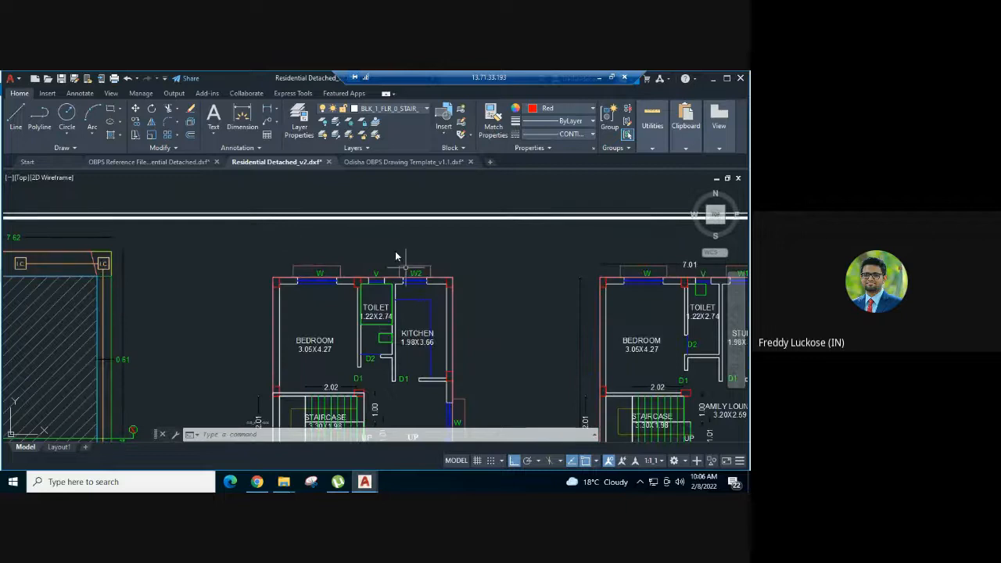
{"action": "scroll", "coordinate": [358, 229], "scroll_direction": "down", "scroll_amount": 2}
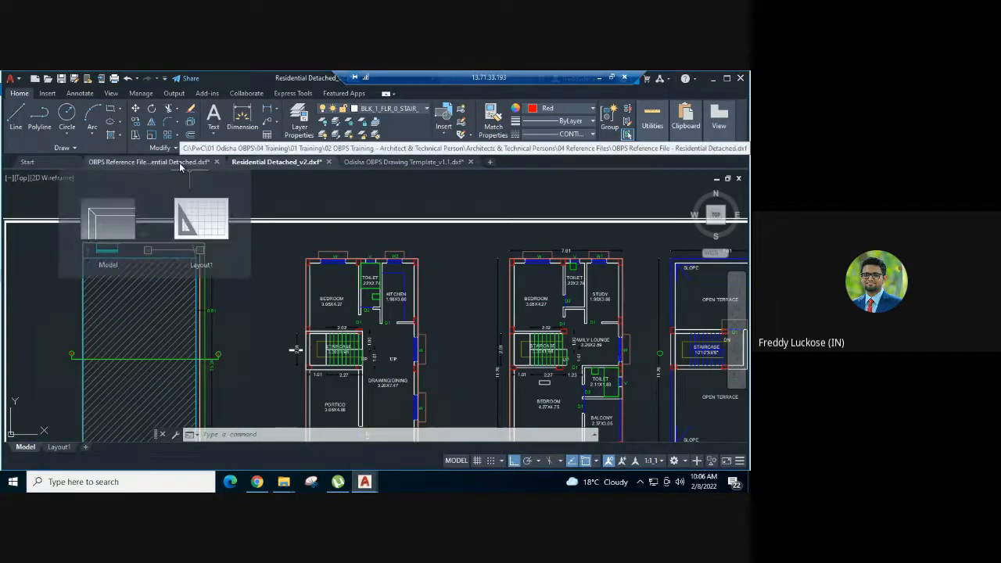
- Find the Chajja/Projections over Setback row, with layer BLK_n_FLR_n_CHAJJA and colour 7, in Odisha OBPS Drawing Template_v1.1
{"action": "left_click", "coordinate": [405, 163]}
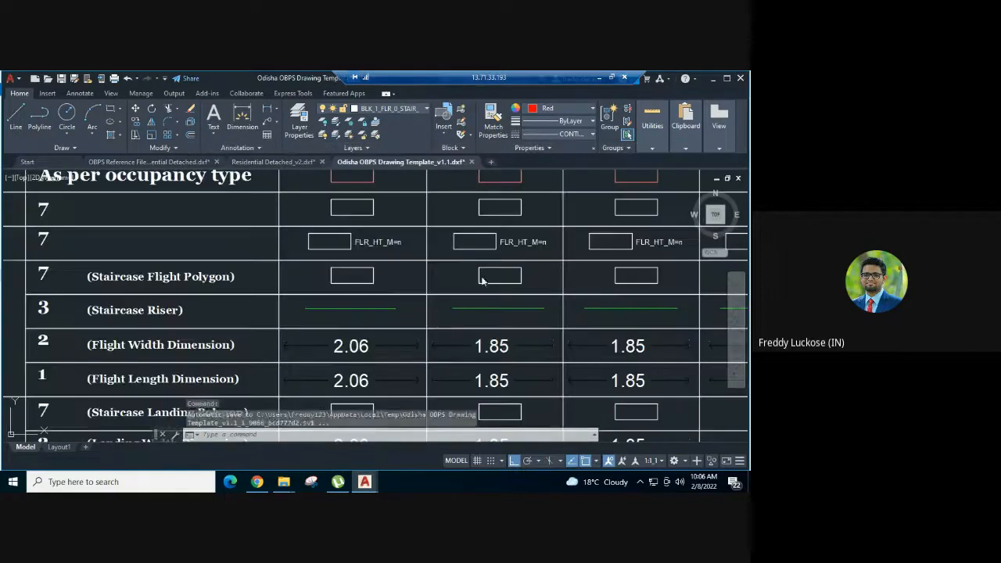
{"action": "scroll", "coordinate": [481, 274], "scroll_direction": "down", "scroll_amount": 3}
{"action": "scroll", "coordinate": [482, 276], "scroll_direction": "down", "scroll_amount": 2}
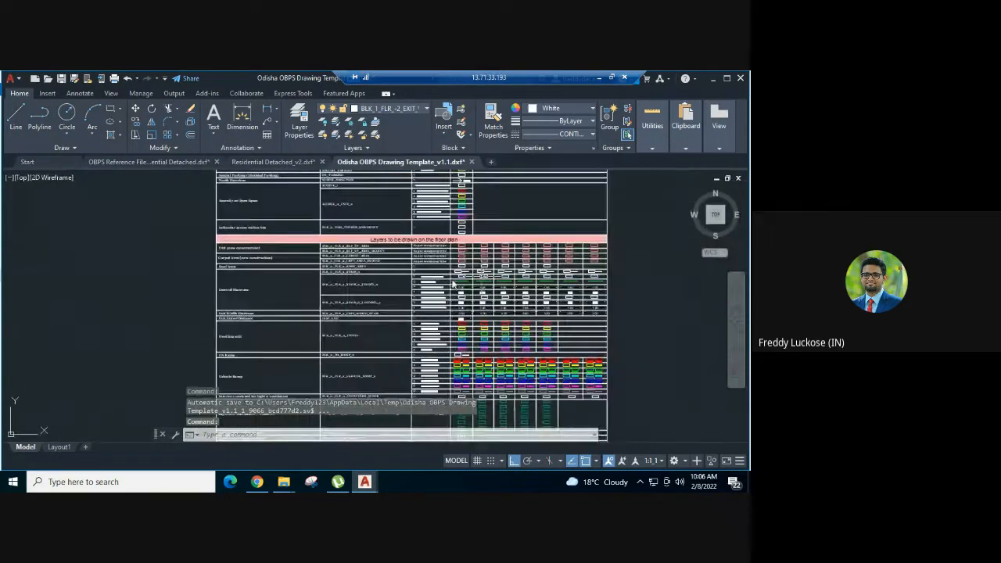
{"action": "middle_click_drag", "start_coordinate": [254, 199], "coordinate": [241, 130]}
{"action": "scroll", "coordinate": [266, 284], "scroll_direction": "up", "scroll_amount": 2}
{"action": "middle_click_drag", "start_coordinate": [273, 259], "coordinate": [234, 197]}
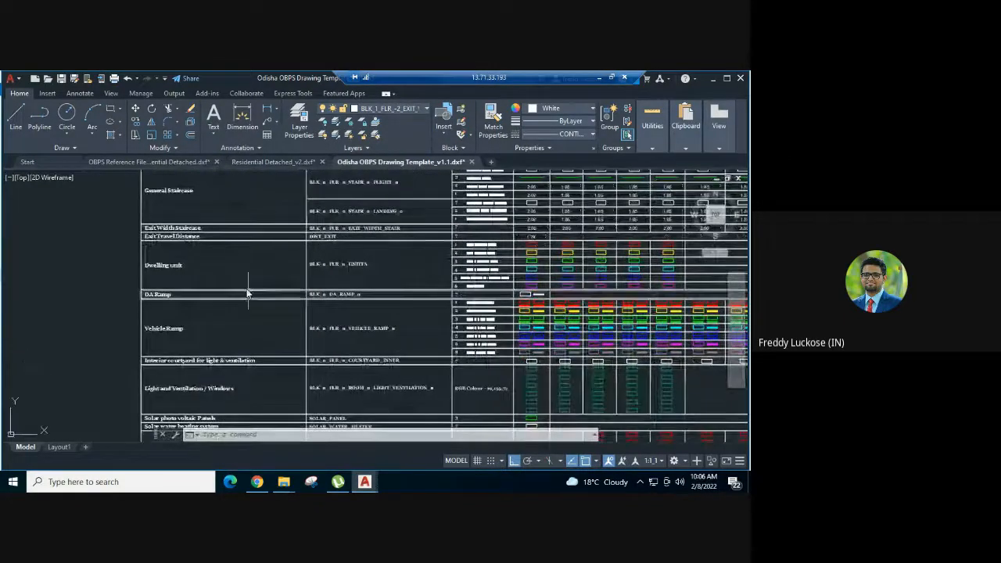
{"action": "middle_click_drag", "start_coordinate": [246, 290], "coordinate": [223, 203]}
{"action": "middle_click_drag", "start_coordinate": [235, 274], "coordinate": [226, 203]}
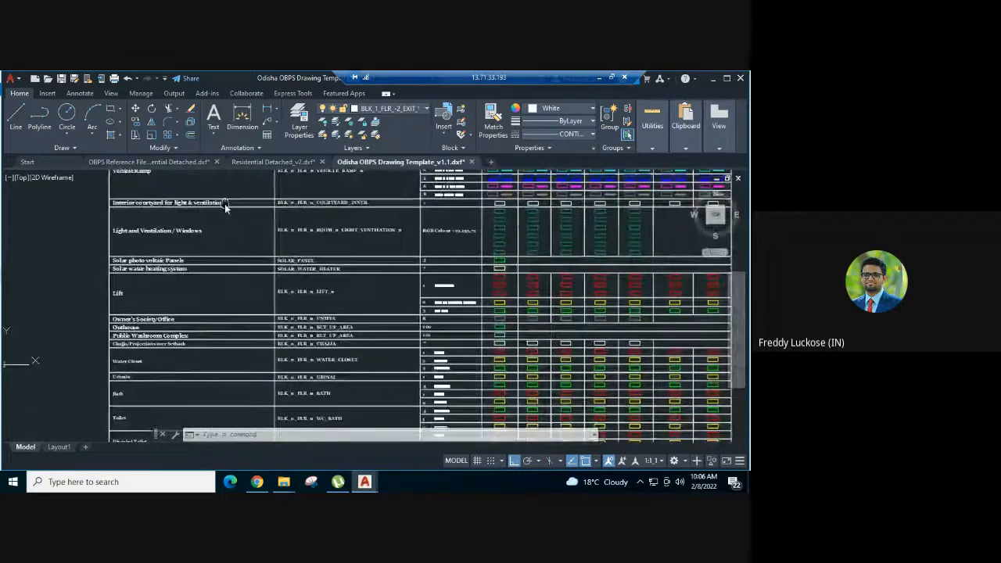
{"action": "scroll", "coordinate": [228, 277], "scroll_direction": "up", "scroll_amount": 1}
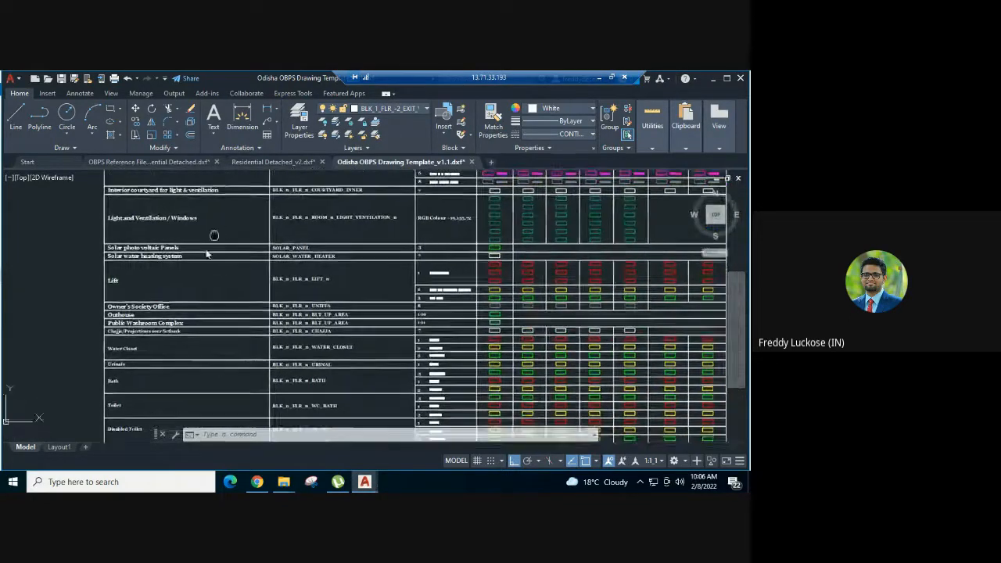
{"action": "scroll", "coordinate": [172, 345], "scroll_direction": "up", "scroll_amount": 3}
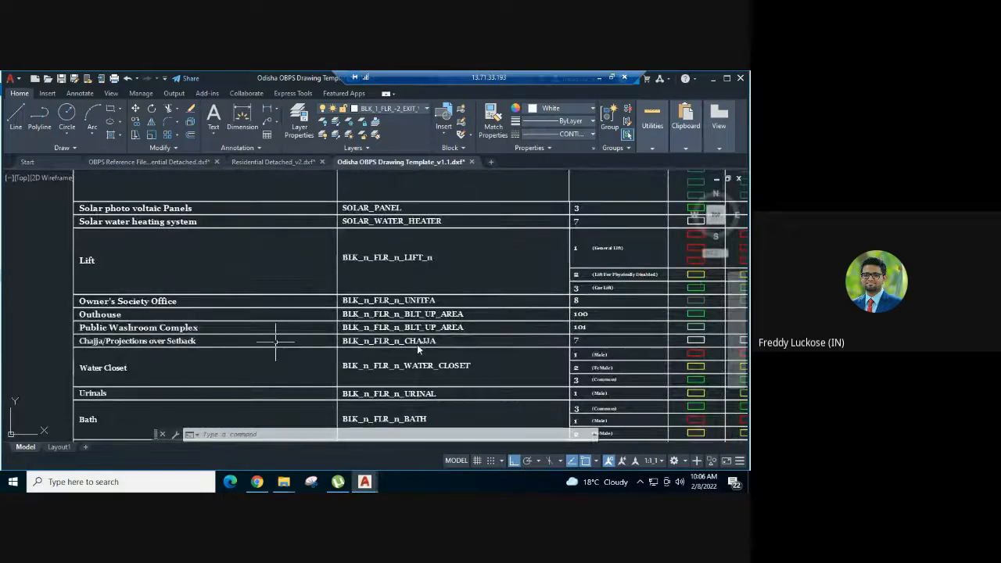
{"action": "middle_click_drag", "start_coordinate": [483, 344], "coordinate": [233, 344]}
{"action": "scroll", "coordinate": [435, 346], "scroll_direction": "up", "scroll_amount": 4}
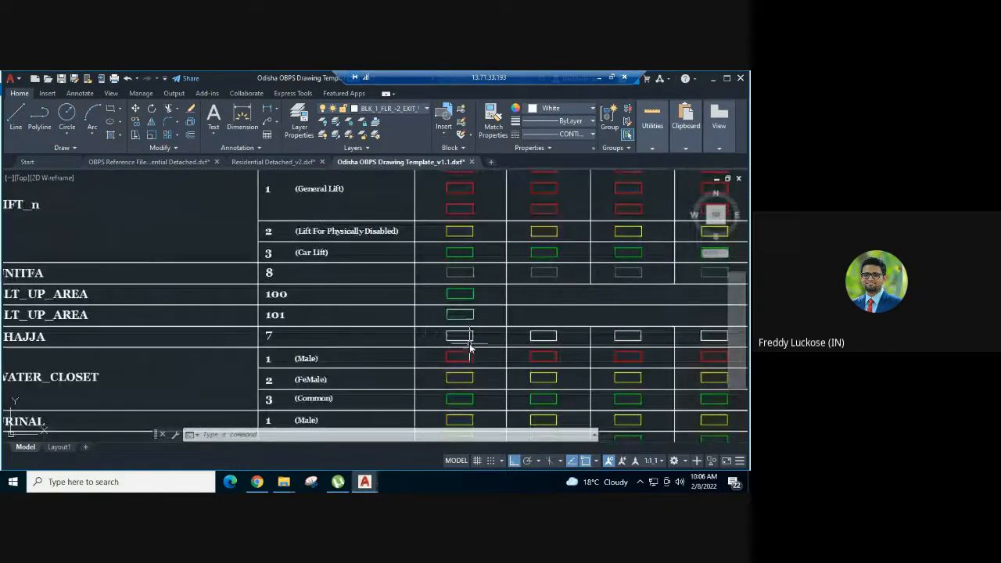
- Copy the first two CHAJJA sample rectangles from the template into Residential Detached_v2, between the ground and first floor plans
{"action": "left_click", "coordinate": [492, 329]}
{"action": "left_click", "coordinate": [465, 330]}
{"action": "left_click", "coordinate": [583, 335]}
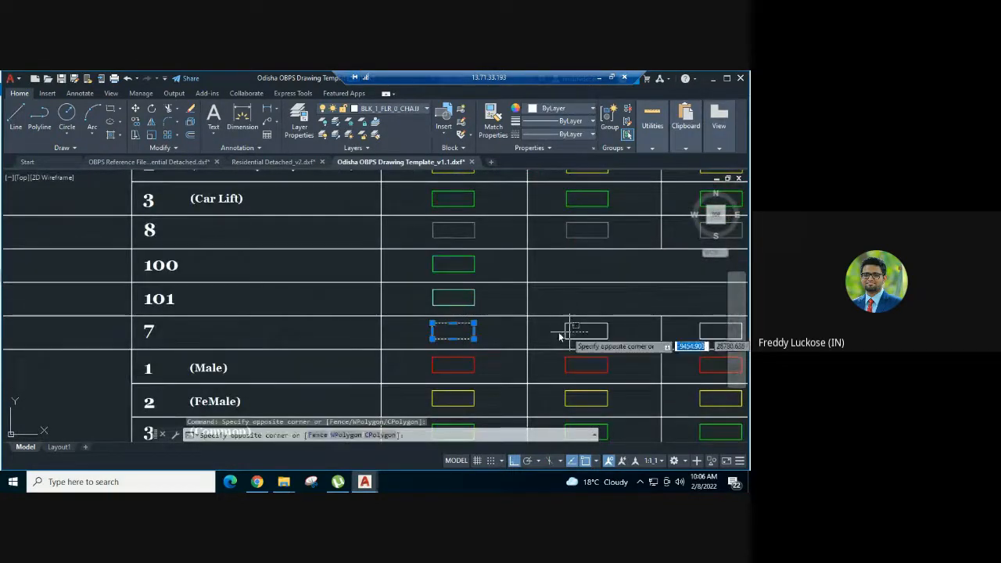
{"action": "left_click", "coordinate": [556, 331]}
{"action": "key", "text": "ctrl+c"}
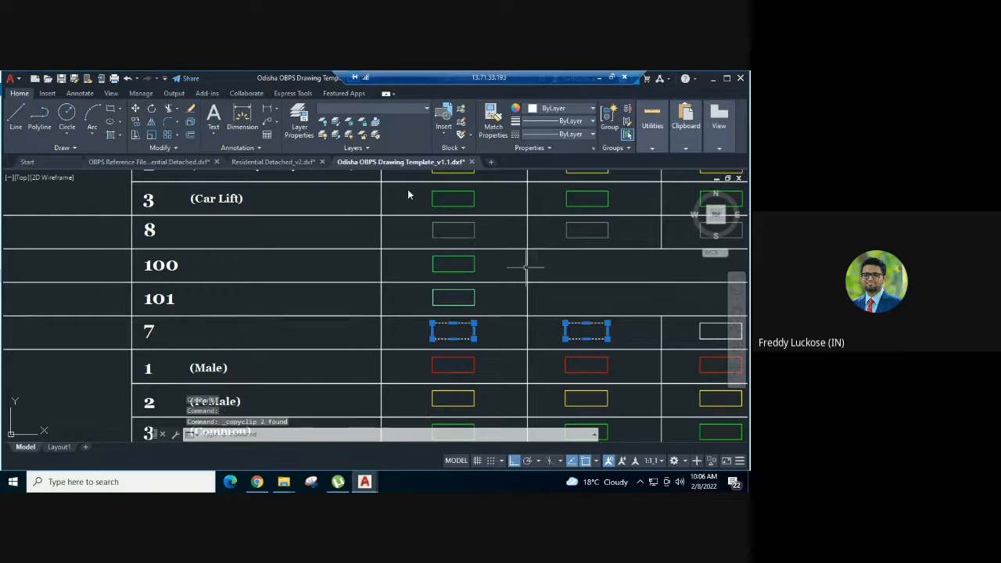
{"action": "left_click", "coordinate": [273, 162]}
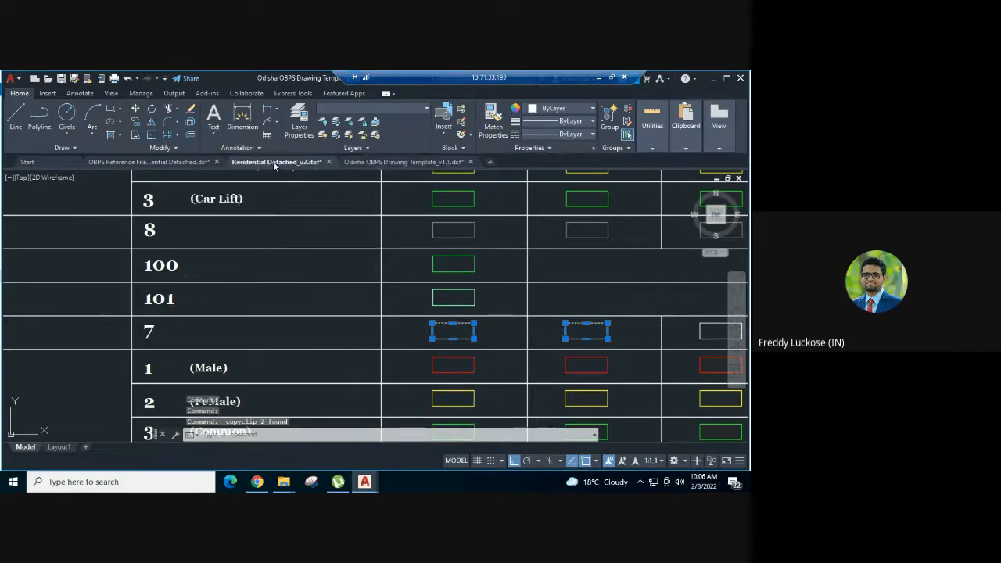
{"action": "key", "text": "ctrl+v"}
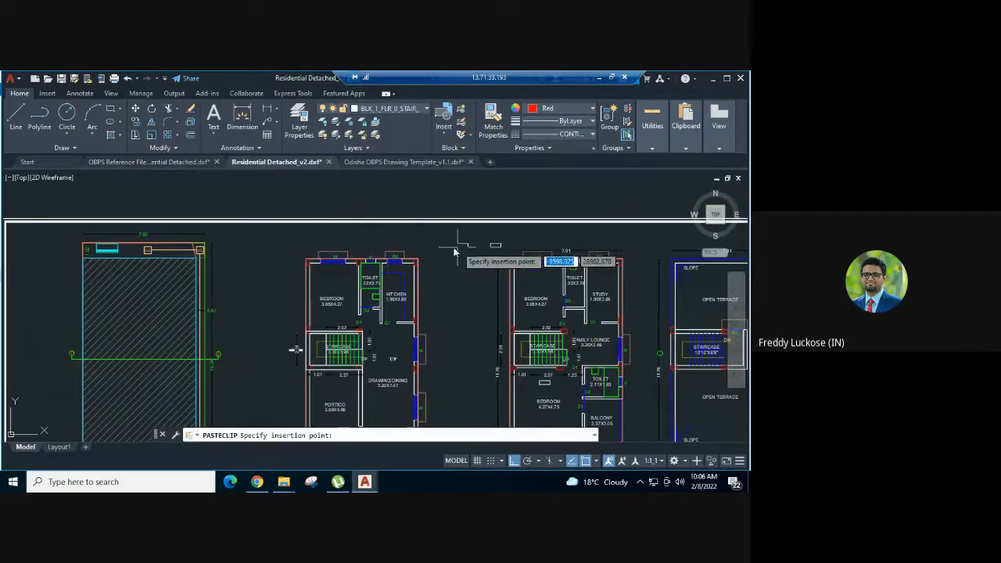
{"action": "scroll", "coordinate": [376, 250], "scroll_direction": "up", "scroll_amount": 2}
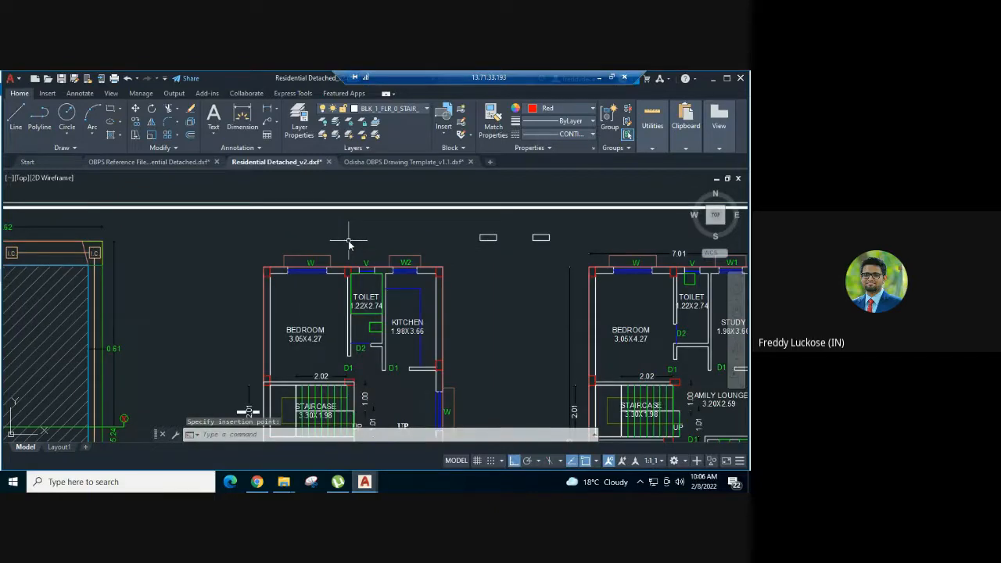
- Trace rectangles over the projections outside bedroom window W and kitchen window W2 on the ground floor plan
{"action": "type", "text": "rec"}
{"action": "key", "text": "Return"}
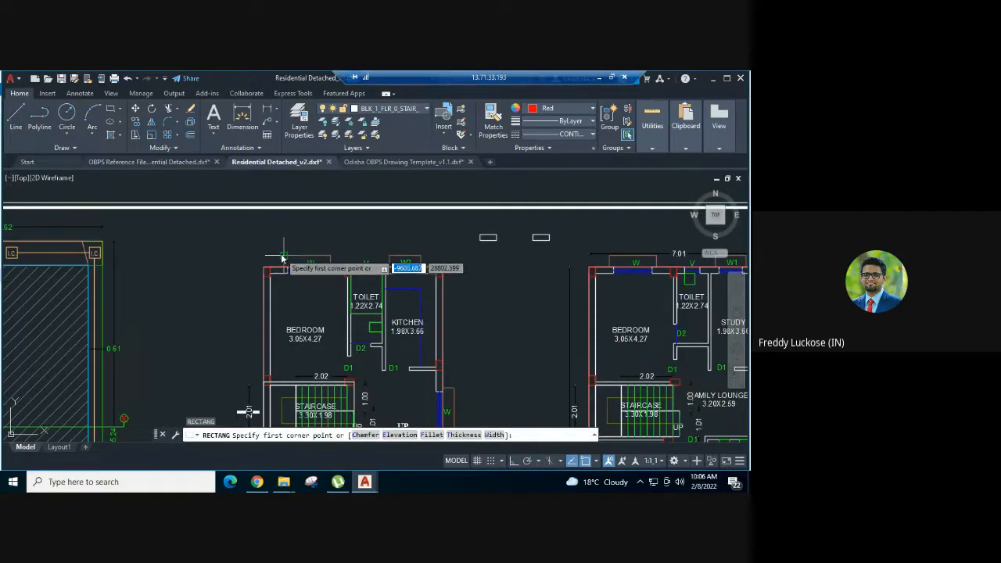
{"action": "left_click", "coordinate": [284, 256]}
{"action": "scroll", "coordinate": [329, 264], "scroll_direction": "up", "scroll_amount": 2}
{"action": "left_click", "coordinate": [332, 268]}
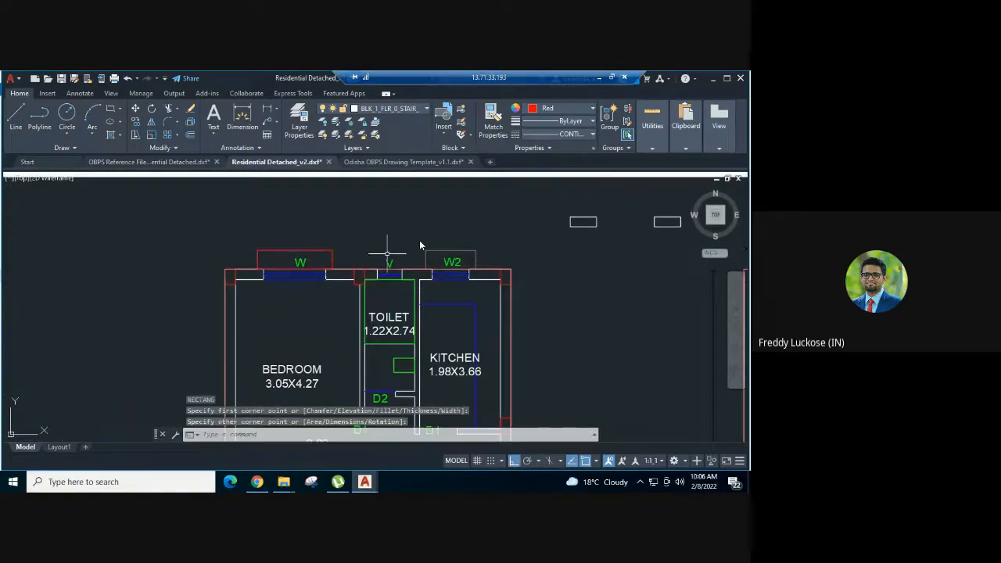
{"action": "key", "text": "Return"}
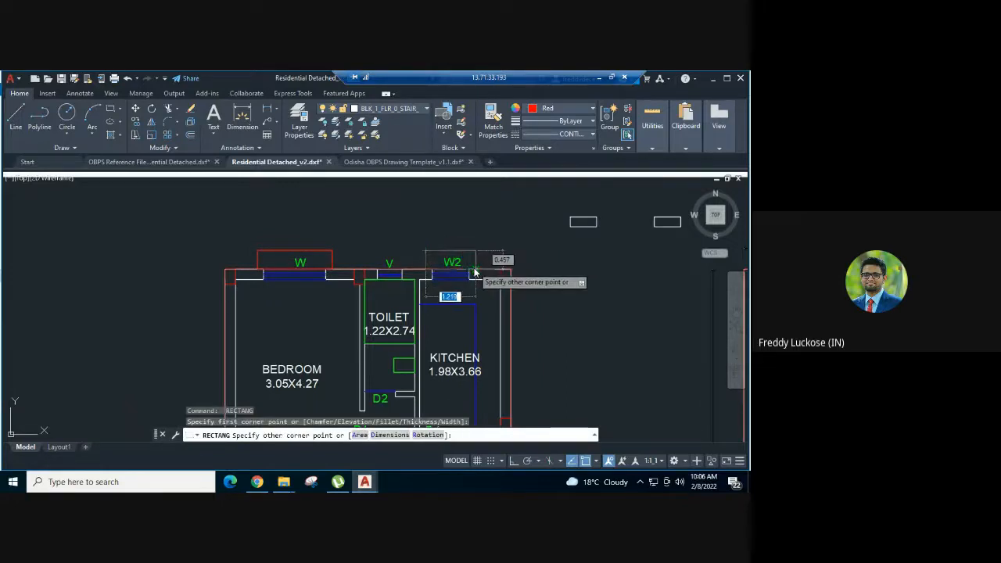
{"action": "left_click", "coordinate": [474, 270]}
- Trace rectangles over the projections outside the three drawing/dining windows on the ground floor plan
{"action": "middle_click_drag", "start_coordinate": [519, 328], "coordinate": [448, 152]}
{"action": "key", "text": "Return"}
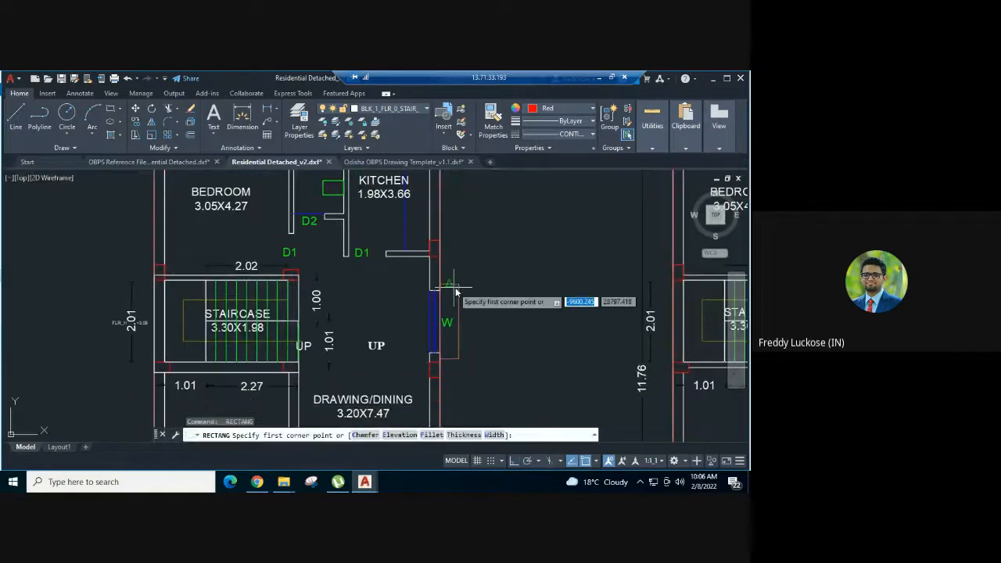
{"action": "left_click", "coordinate": [458, 285]}
{"action": "left_click", "coordinate": [440, 353]}
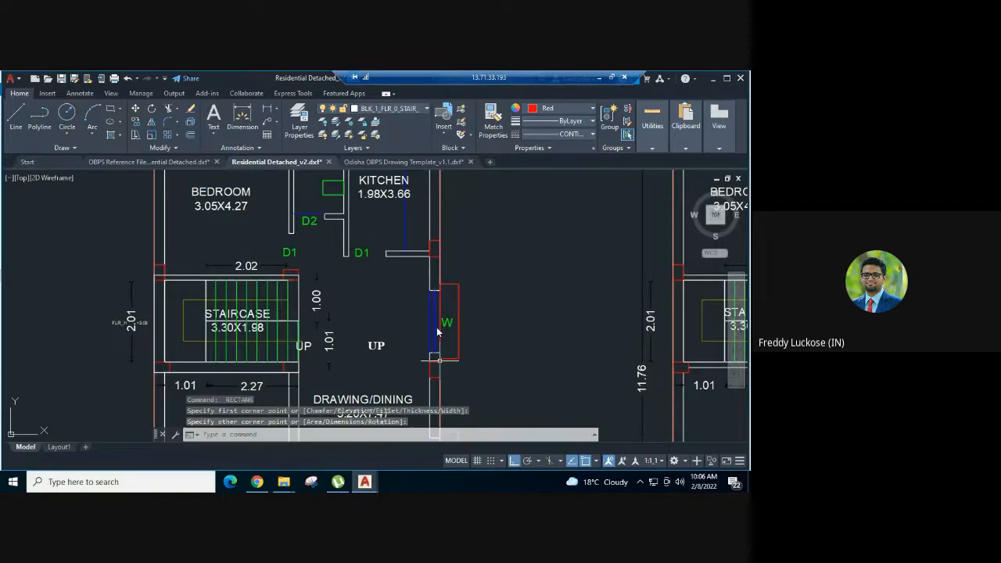
{"action": "scroll", "coordinate": [439, 333], "scroll_direction": "down", "scroll_amount": 4}
{"action": "scroll", "coordinate": [439, 332], "scroll_direction": "up", "scroll_amount": 2}
{"action": "key", "text": "Return"}
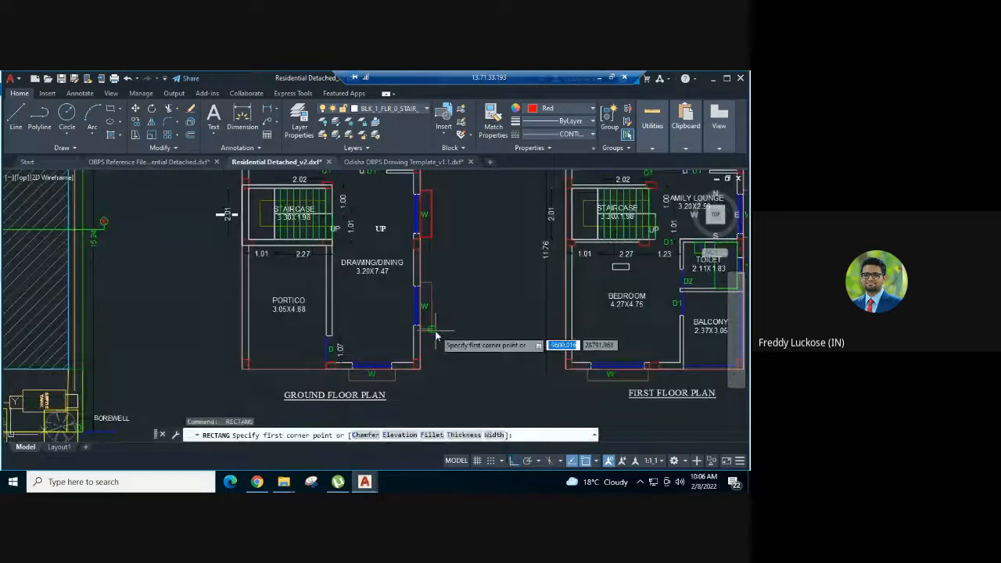
{"action": "left_click", "coordinate": [418, 327]}
{"action": "left_click", "coordinate": [431, 287]}
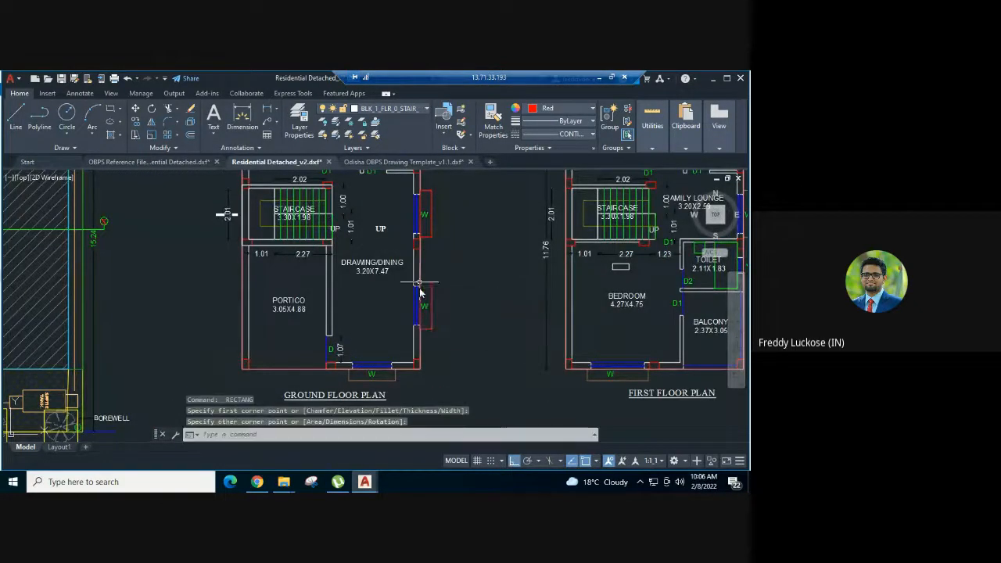
{"action": "key", "text": "Return"}
{"action": "left_click", "coordinate": [395, 342]}
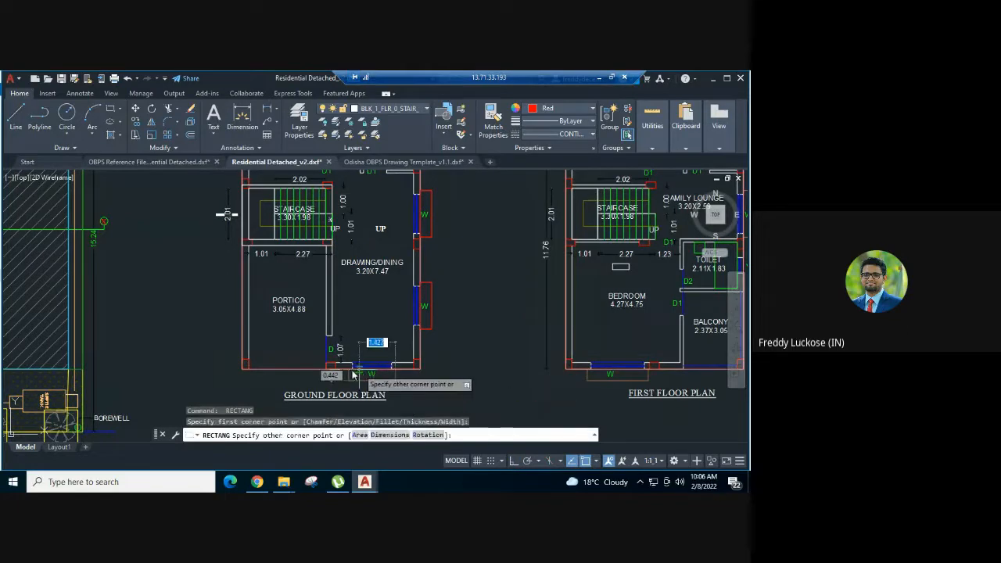
{"action": "left_click", "coordinate": [348, 375]}
- Match the five traced ground floor window projections to the BLK_1_FLR_0_CHAJJA sample rectangle's properties
{"action": "scroll", "coordinate": [508, 259], "scroll_direction": "down", "scroll_amount": 5}
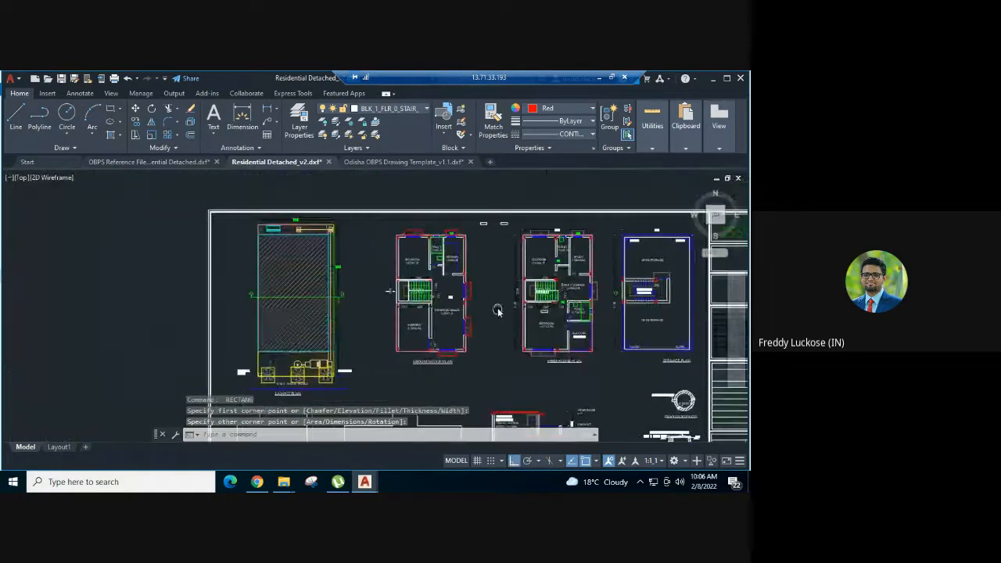
{"action": "type", "text": "ma"}
{"action": "key", "text": "Return"}
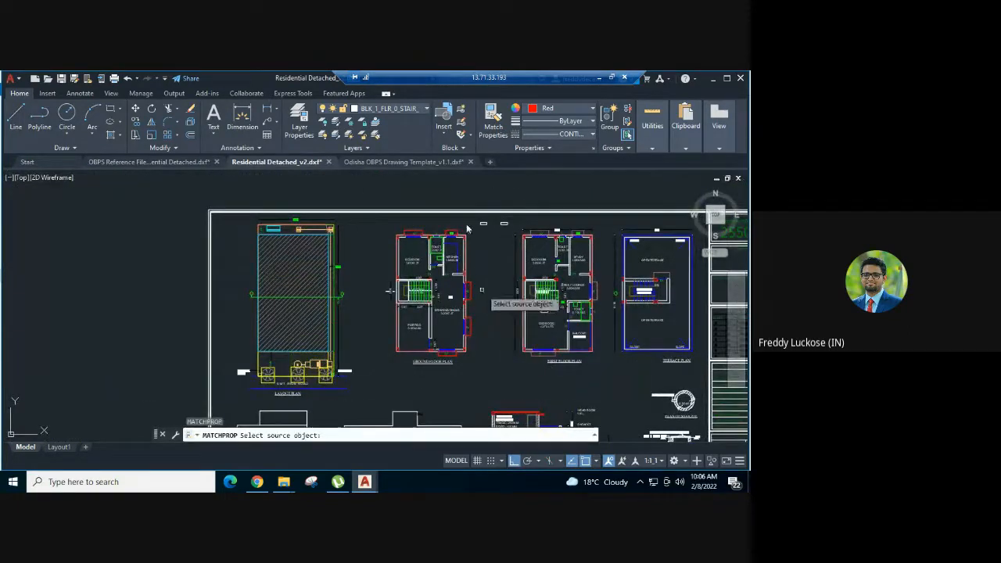
{"action": "scroll", "coordinate": [509, 225], "scroll_direction": "up", "scroll_amount": 3}
{"action": "left_click", "coordinate": [496, 223]}
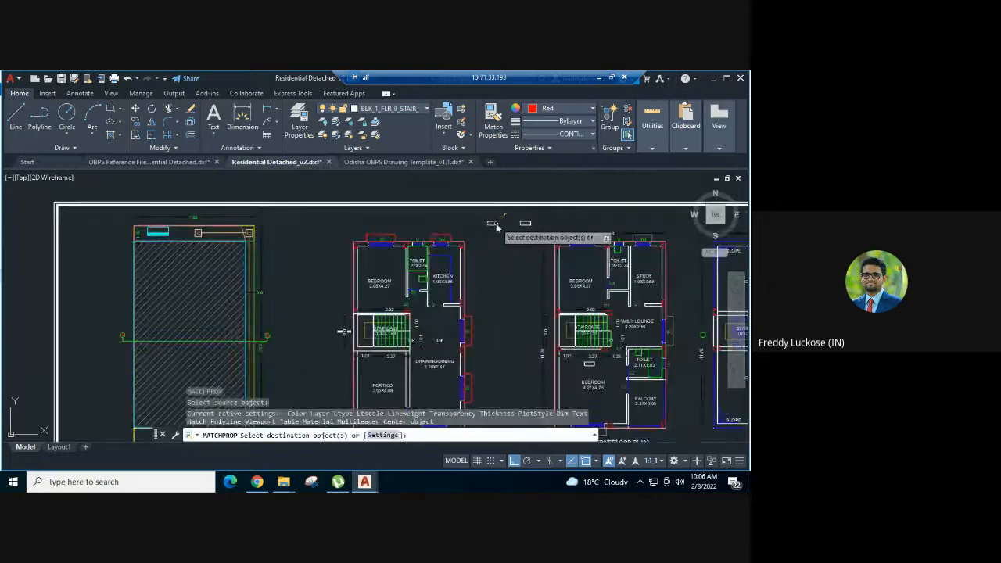
{"action": "left_click", "coordinate": [390, 238]}
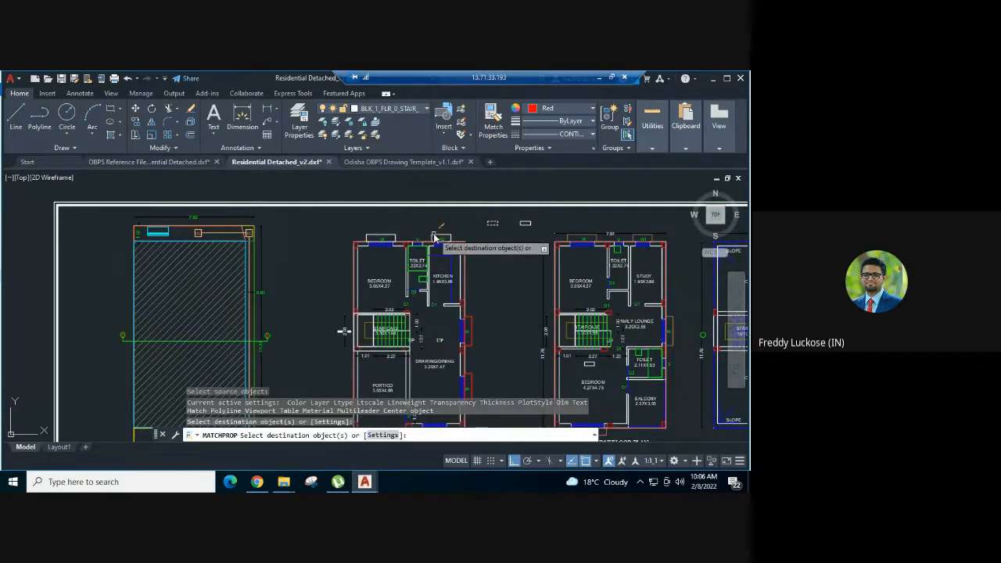
{"action": "left_click", "coordinate": [441, 238]}
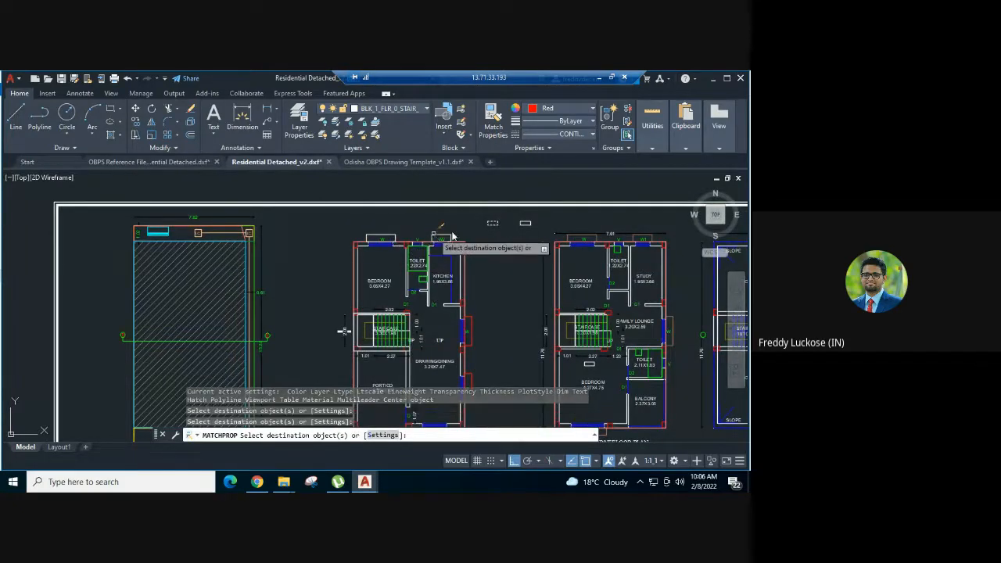
{"action": "left_click", "coordinate": [472, 329]}
{"action": "middle_click_drag", "start_coordinate": [472, 328], "coordinate": [468, 243]}
{"action": "left_click", "coordinate": [469, 302]}
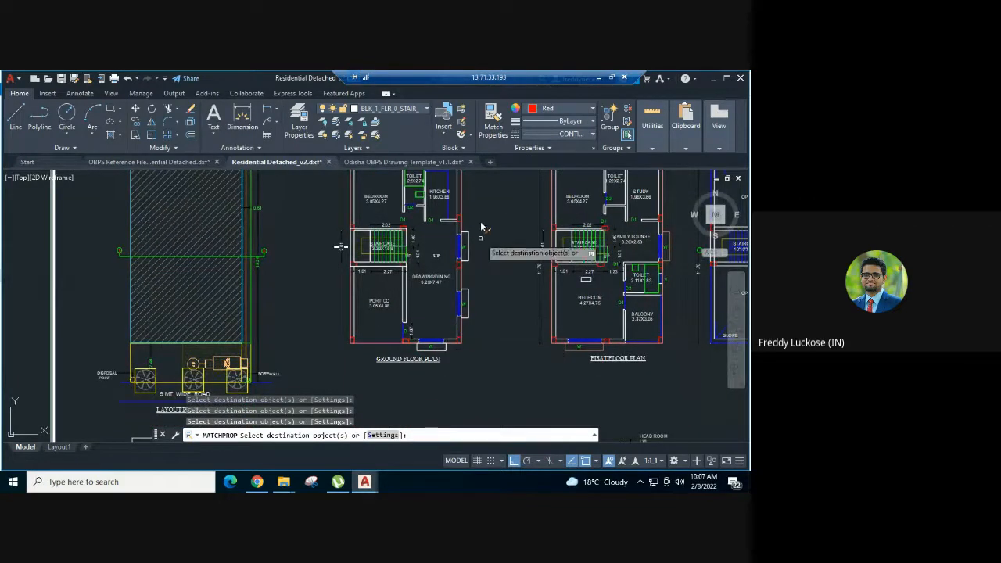
{"action": "middle_click_drag", "start_coordinate": [481, 218], "coordinate": [457, 318]}
{"action": "key", "text": "Escape"}
- Delete the BLK_1_FLR_0_CHAJJA sample rectangle between the ground and first floor plans
{"action": "left_click", "coordinate": [472, 247]}
{"action": "left_click", "coordinate": [464, 234]}
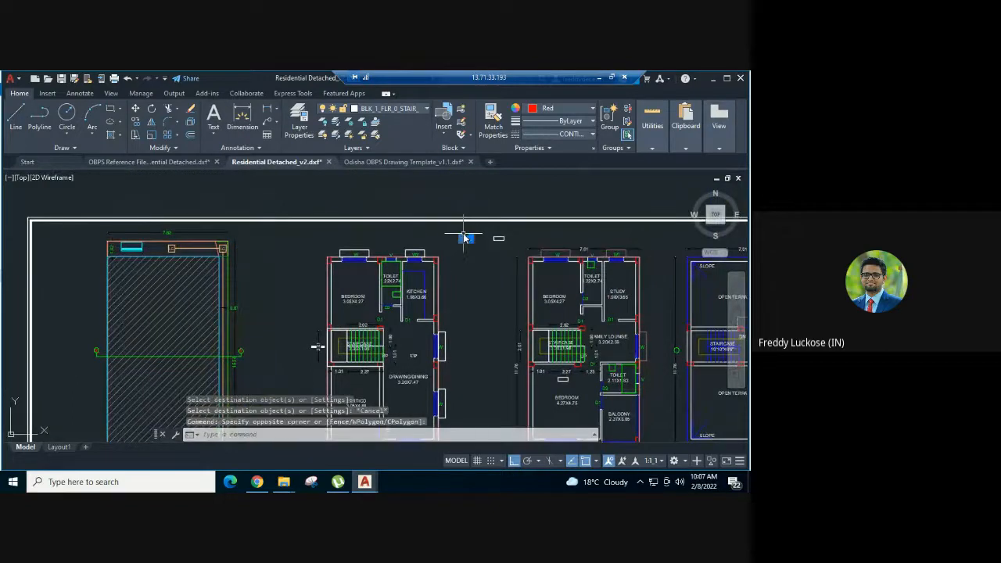
{"action": "key", "text": "Delete"}
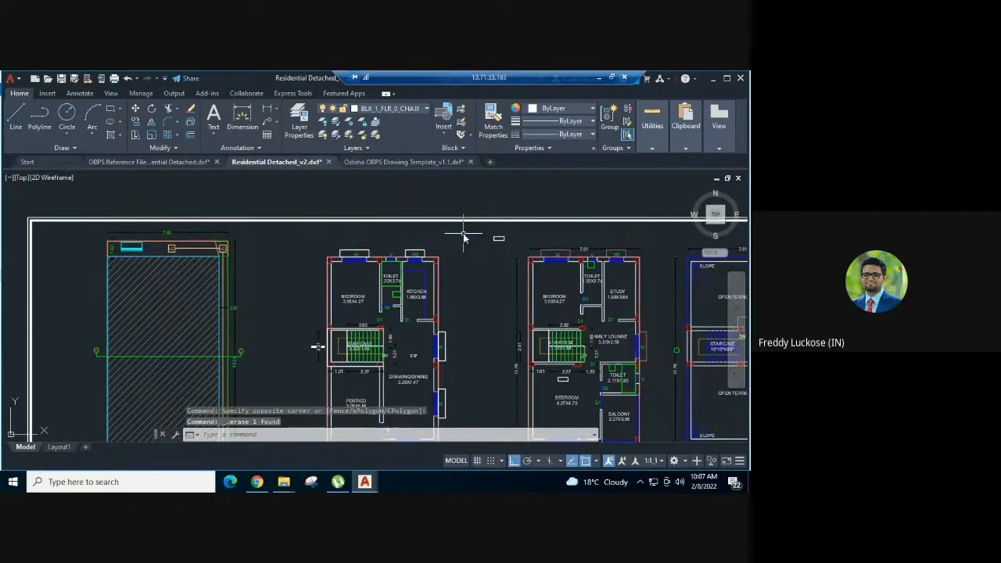
- Trace rectangles over the projections outside rear bedroom window W and study window W1 on the first floor plan
{"action": "middle_click_drag", "start_coordinate": [590, 235], "coordinate": [494, 203]}
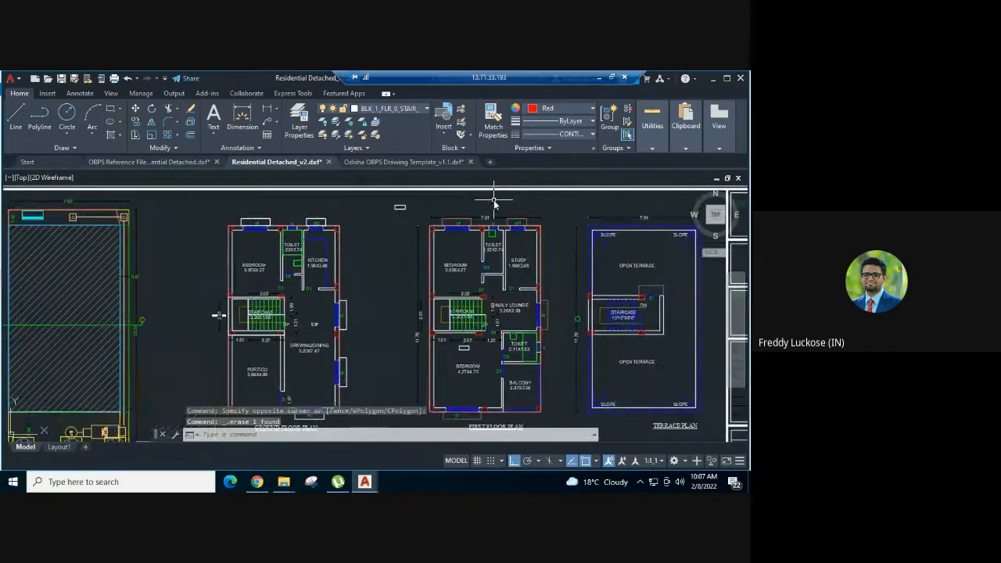
{"action": "key", "text": "Return"}
{"action": "scroll", "coordinate": [447, 222], "scroll_direction": "up", "scroll_amount": 2}
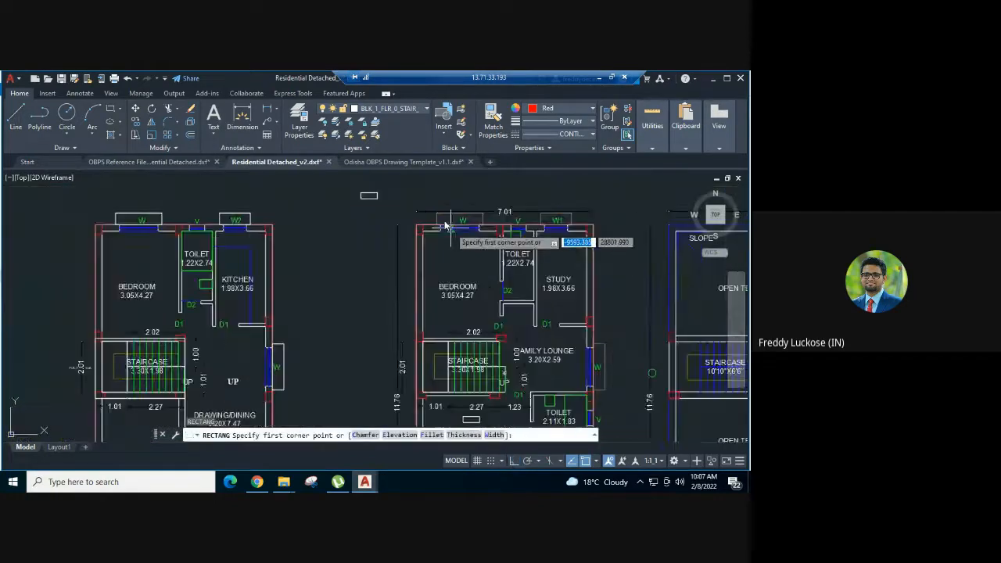
{"action": "left_click", "coordinate": [437, 213]}
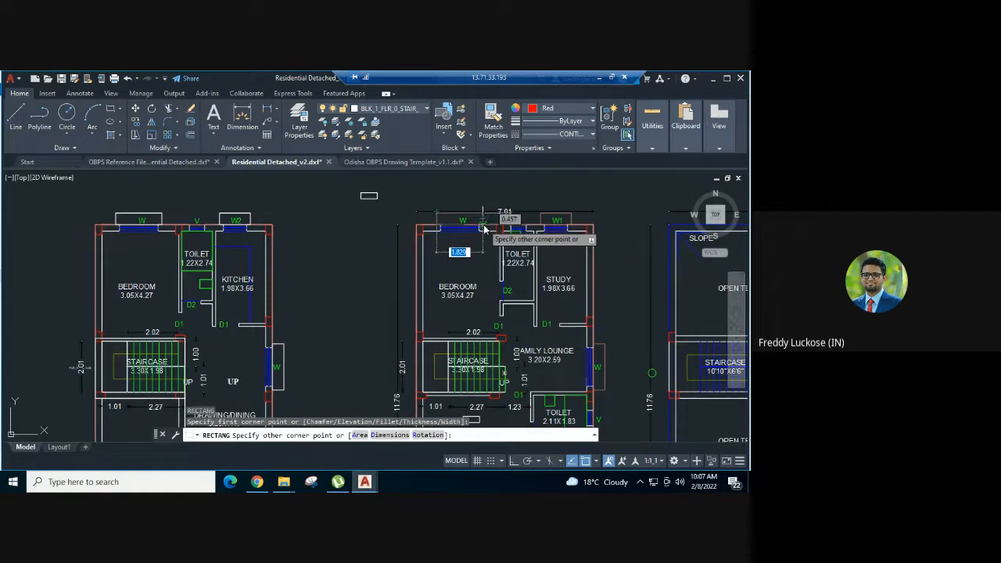
{"action": "left_click", "coordinate": [483, 225]}
{"action": "key", "text": "Return"}
{"action": "scroll", "coordinate": [572, 221], "scroll_direction": "up", "scroll_amount": 3}
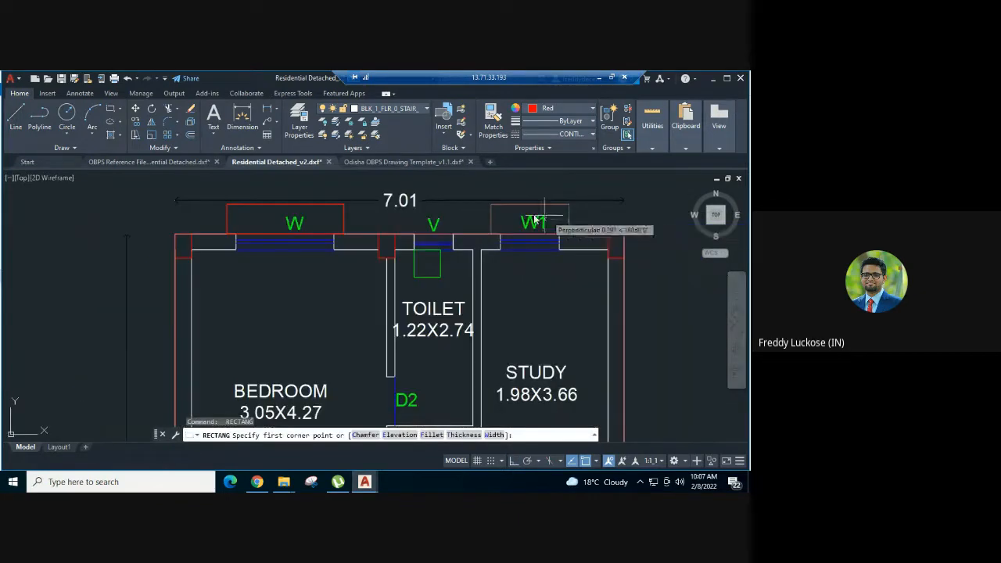
{"action": "left_click", "coordinate": [491, 205]}
{"action": "left_click", "coordinate": [570, 241]}
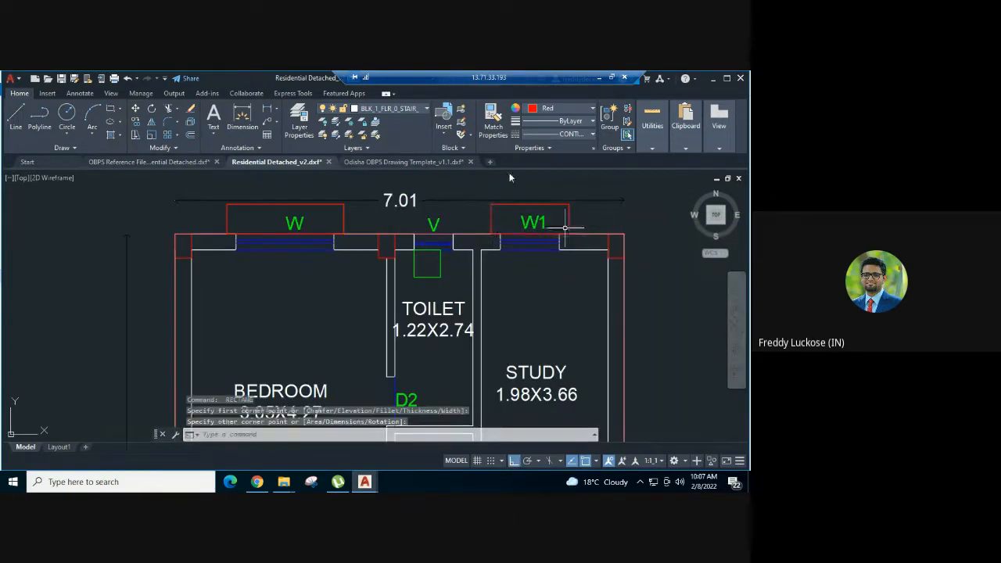
- Trace rectangles over the projections outside the family lounge window and the front bedroom window on the first floor plan
{"action": "scroll", "coordinate": [567, 278], "scroll_direction": "down", "scroll_amount": 3}
{"action": "key", "text": "Return"}
{"action": "scroll", "coordinate": [560, 335], "scroll_direction": "up", "scroll_amount": 3}
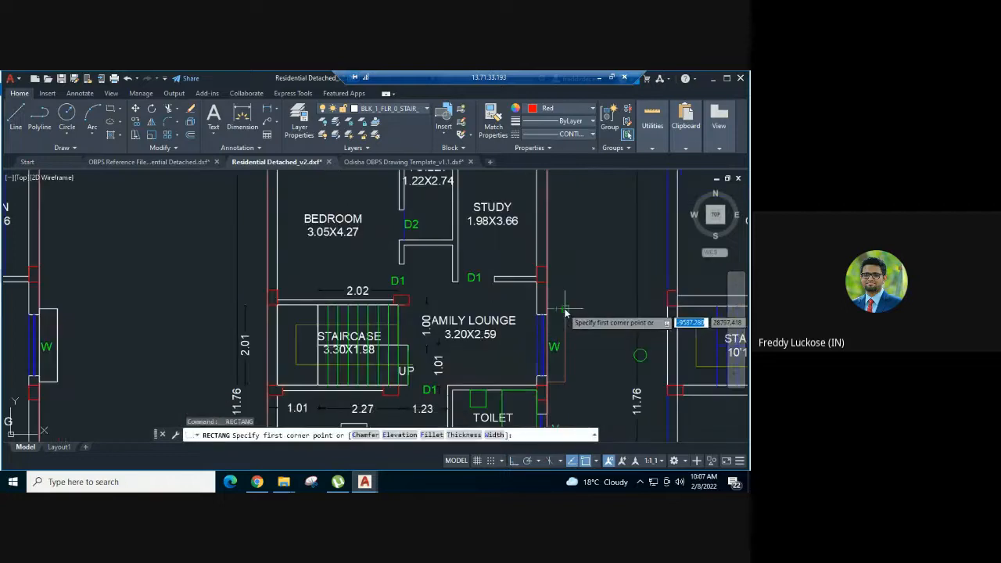
{"action": "left_click", "coordinate": [564, 312]}
{"action": "left_click", "coordinate": [545, 380]}
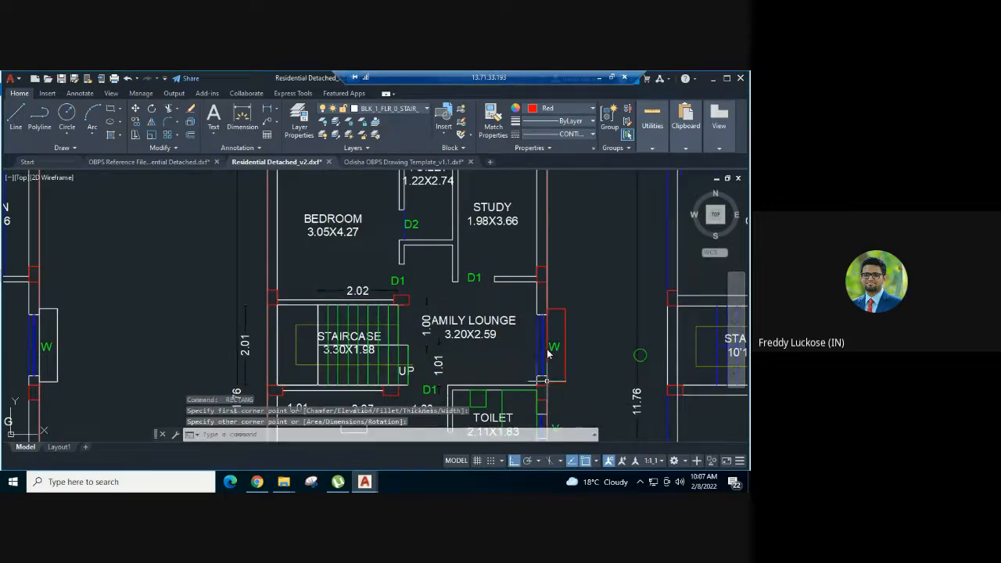
{"action": "scroll", "coordinate": [545, 241], "scroll_direction": "down", "scroll_amount": 3}
{"action": "scroll", "coordinate": [508, 352], "scroll_direction": "up", "scroll_amount": 3}
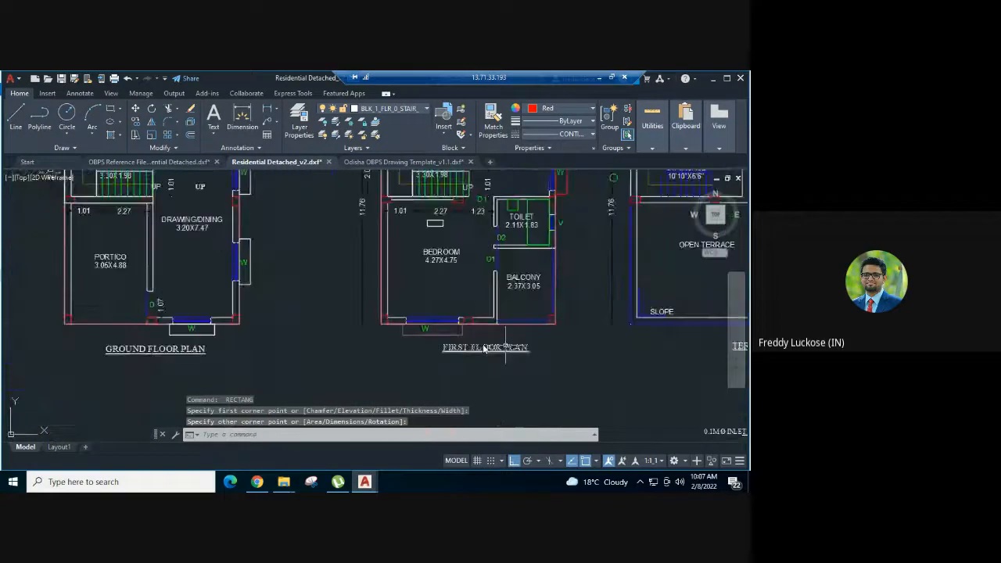
{"action": "key", "text": "Return"}
{"action": "left_click", "coordinate": [436, 329]}
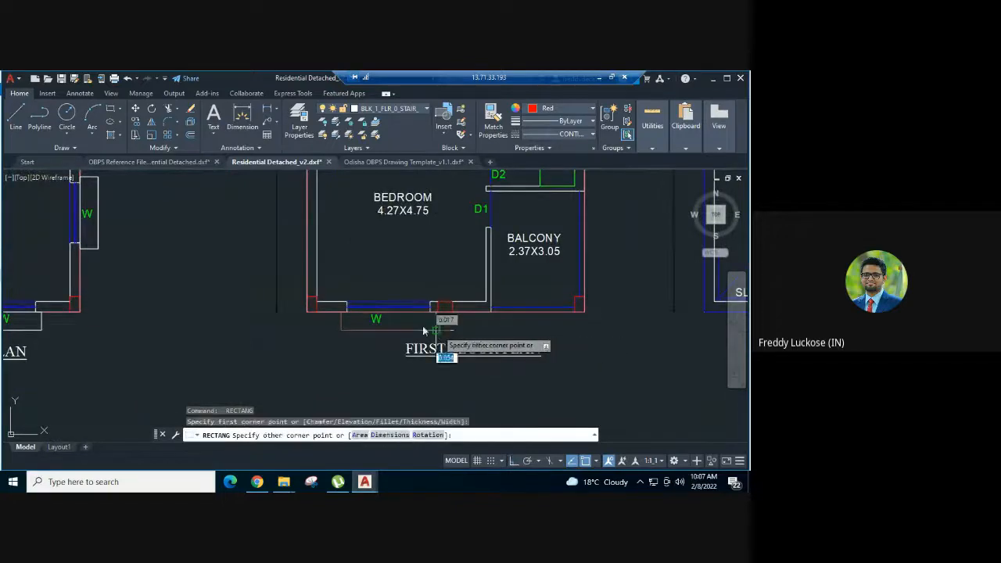
{"action": "left_click", "coordinate": [341, 317]}
- Match the four traced first floor window projections to the BLK_1_FLR_1_CHAJJA sample rectangle's properties
{"action": "scroll", "coordinate": [469, 344], "scroll_direction": "down", "scroll_amount": 5}
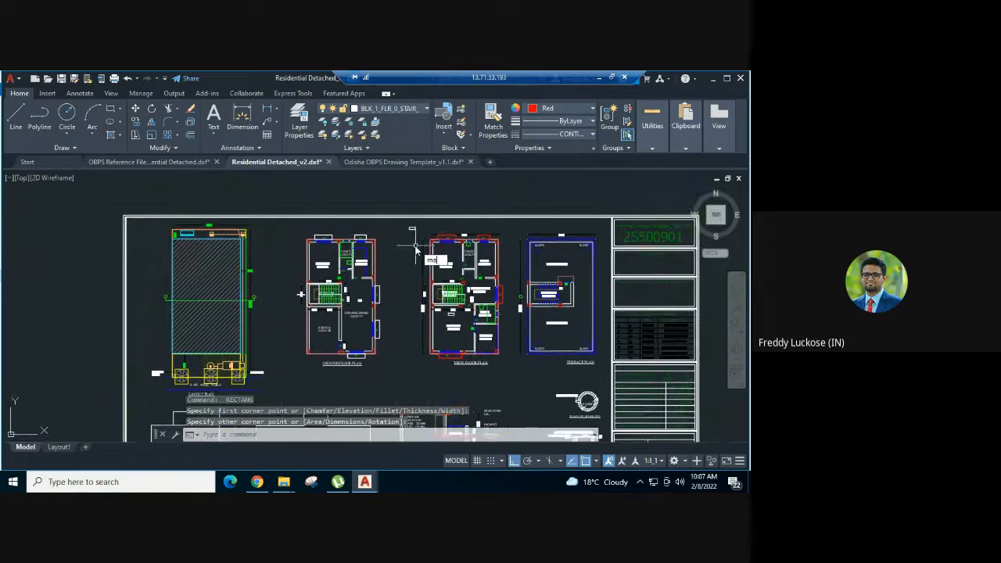
{"action": "type", "text": "ma"}
{"action": "key", "text": "Return"}
{"action": "left_click", "coordinate": [412, 229]}
{"action": "scroll", "coordinate": [486, 244], "scroll_direction": "up", "scroll_amount": 2}
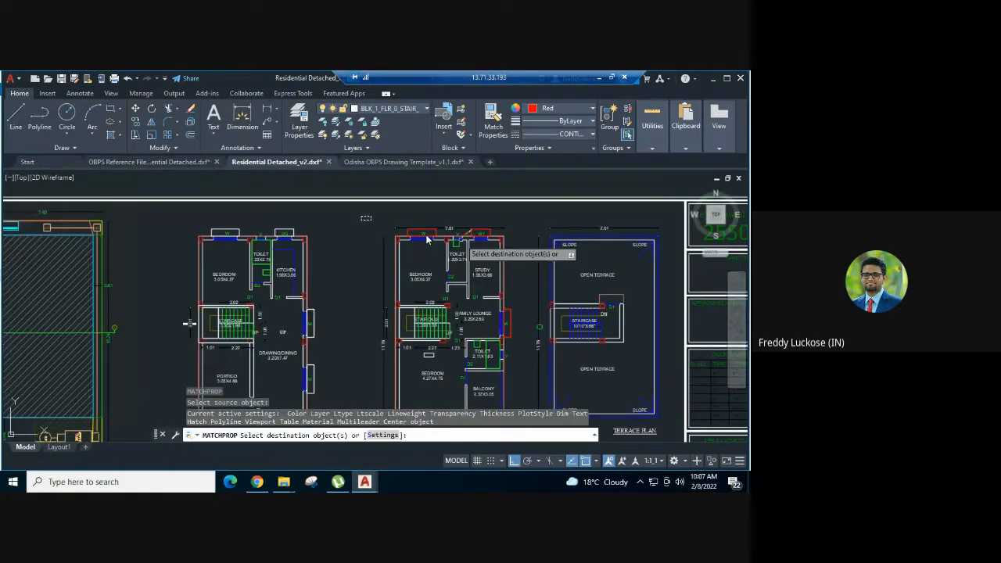
{"action": "left_click", "coordinate": [422, 232]}
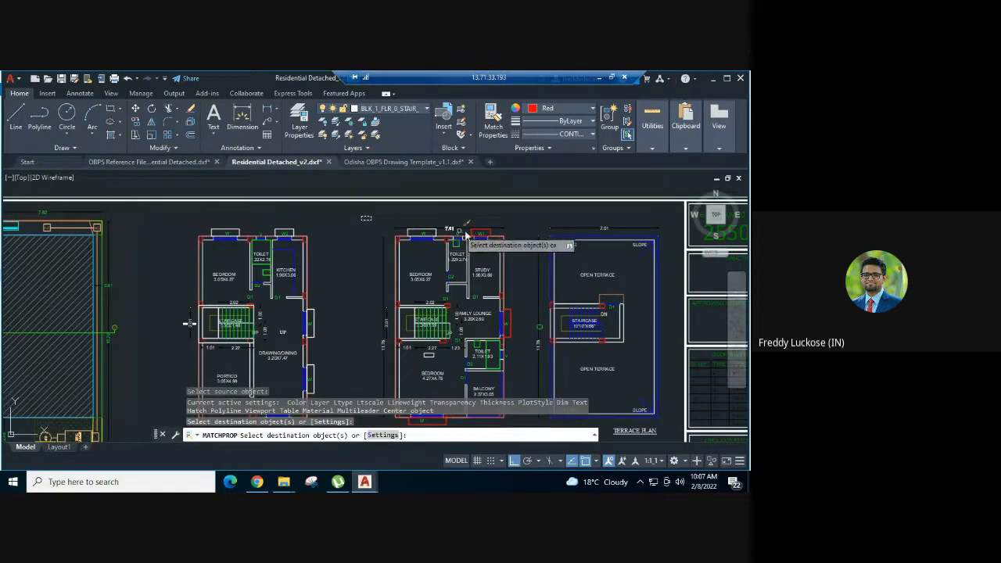
{"action": "left_click", "coordinate": [476, 230]}
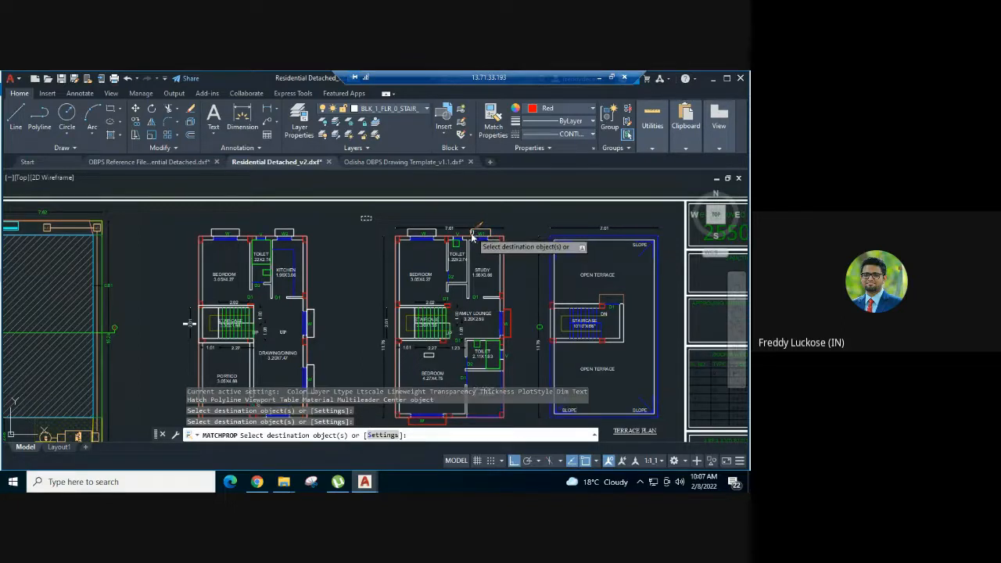
{"action": "left_click", "coordinate": [512, 311]}
{"action": "middle_click_drag", "start_coordinate": [513, 311], "coordinate": [524, 222]}
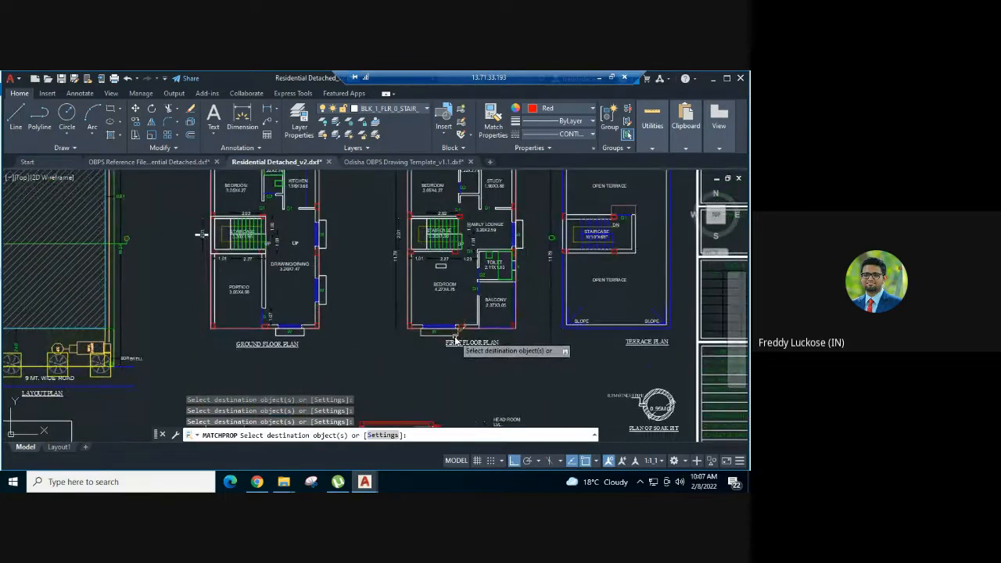
{"action": "middle_click_drag", "start_coordinate": [366, 228], "coordinate": [371, 319]}
{"action": "key", "text": "Escape"}
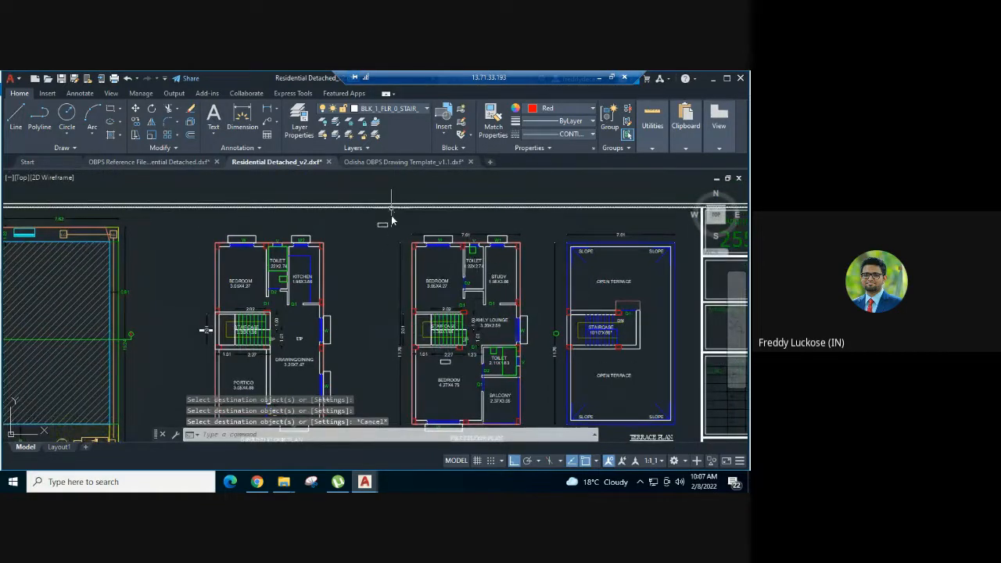
- Delete the remaining BLK_1_FLR_1_CHAJJA sample rectangle between the two floor plans
{"action": "left_click", "coordinate": [384, 220]}
{"action": "left_click", "coordinate": [371, 241]}
{"action": "key", "text": "Delete"}
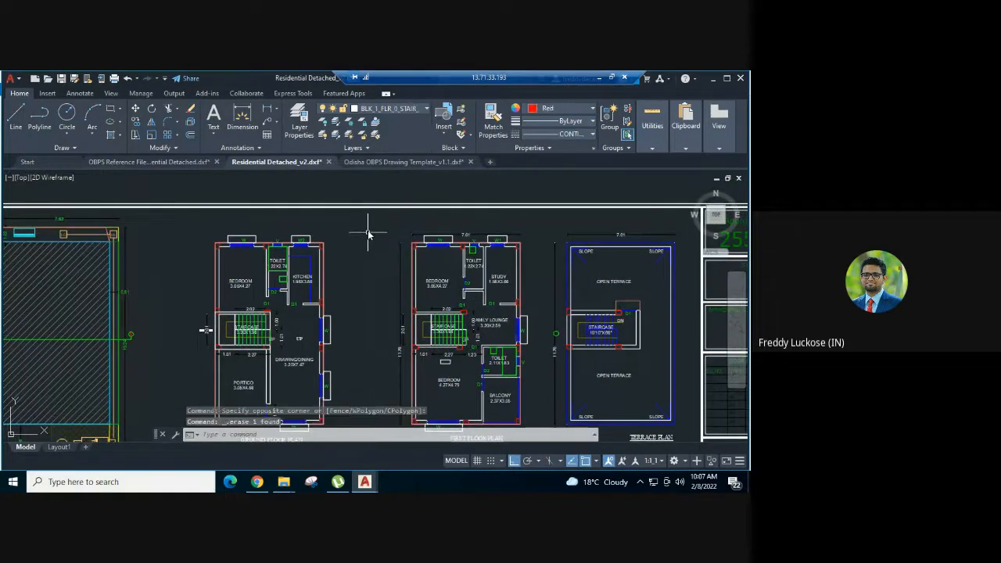
- Check the layer of the projection rectangle outside the first floor plan's rear bedroom window
{"action": "scroll", "coordinate": [371, 222], "scroll_direction": "down", "scroll_amount": 3}
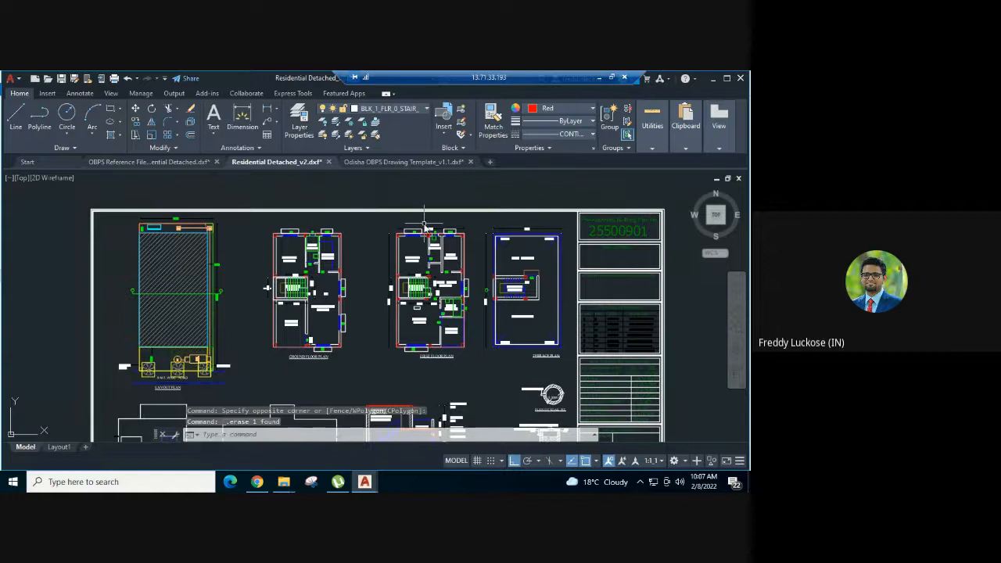
{"action": "scroll", "coordinate": [425, 229], "scroll_direction": "up", "scroll_amount": 2}
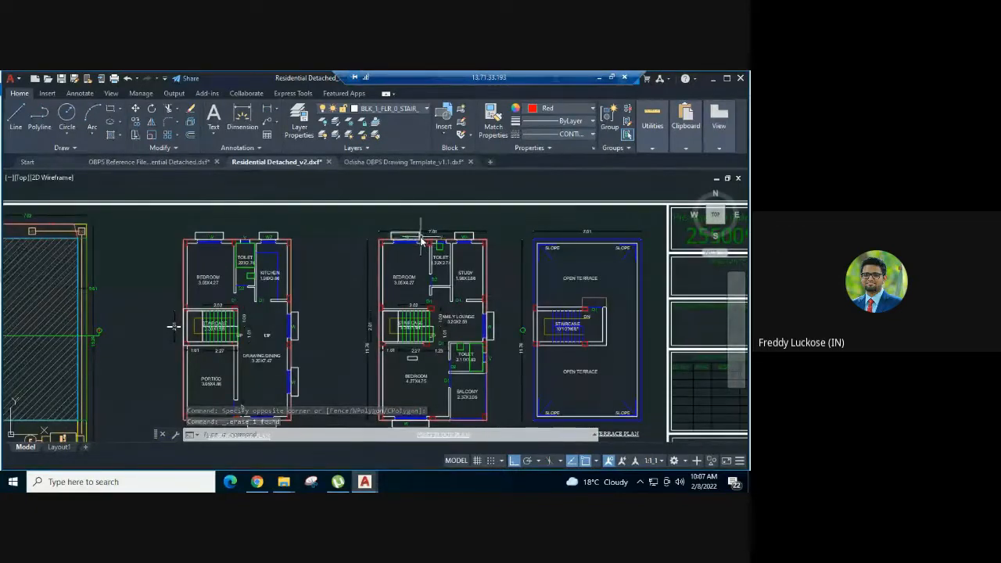
{"action": "left_click", "coordinate": [420, 237]}
{"action": "scroll", "coordinate": [463, 186], "scroll_direction": "down", "scroll_amount": 4}
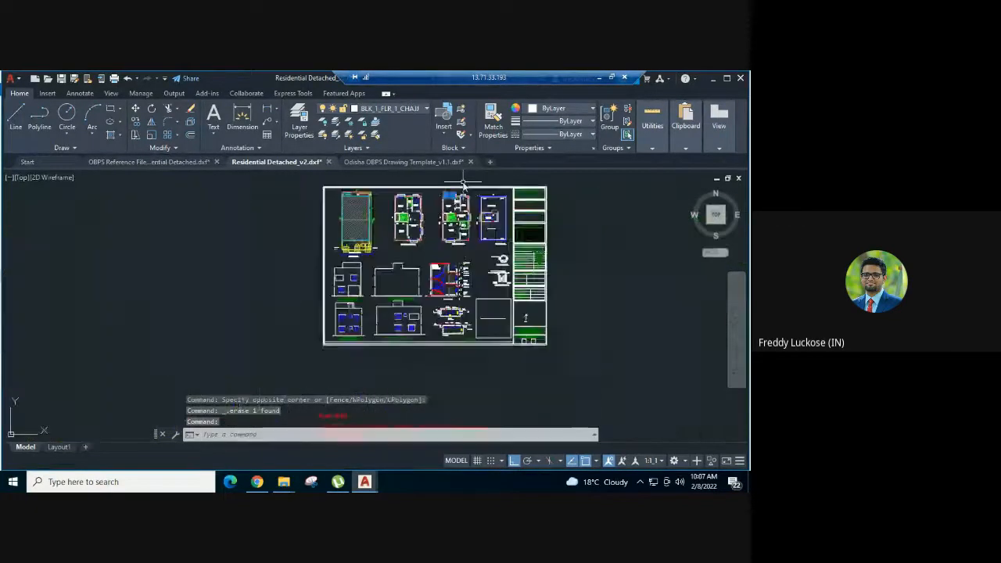
- Copy the plinth height sample dimension from the Odisha OBPS Drawing Template's sectional elevation layers and paste it below Section X-X in Residential Detached_v2
{"action": "key", "text": "Escape"}
{"action": "left_click", "coordinate": [458, 264]}
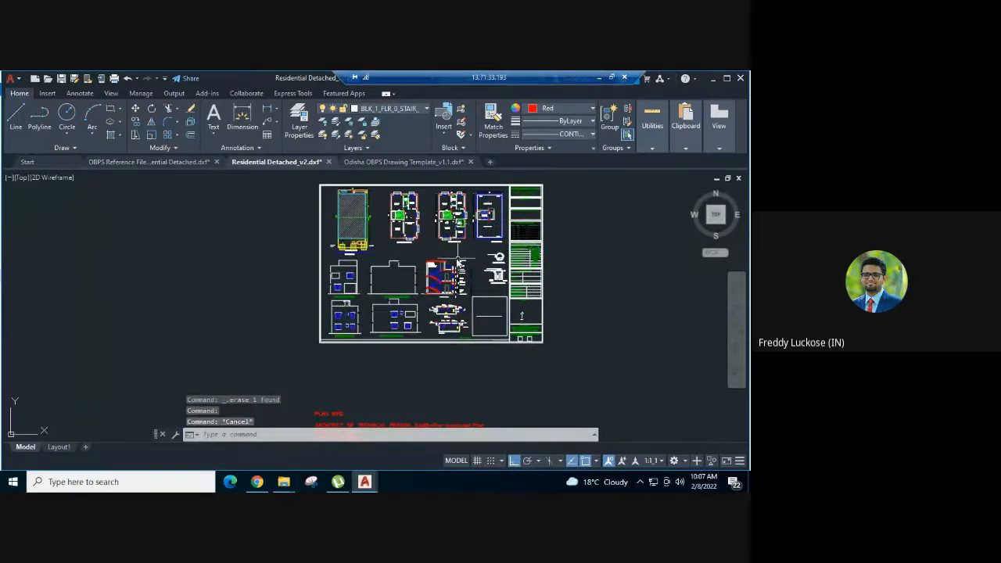
{"action": "scroll", "coordinate": [458, 262], "scroll_direction": "up", "scroll_amount": 2}
{"action": "scroll", "coordinate": [472, 244], "scroll_direction": "up", "scroll_amount": 2}
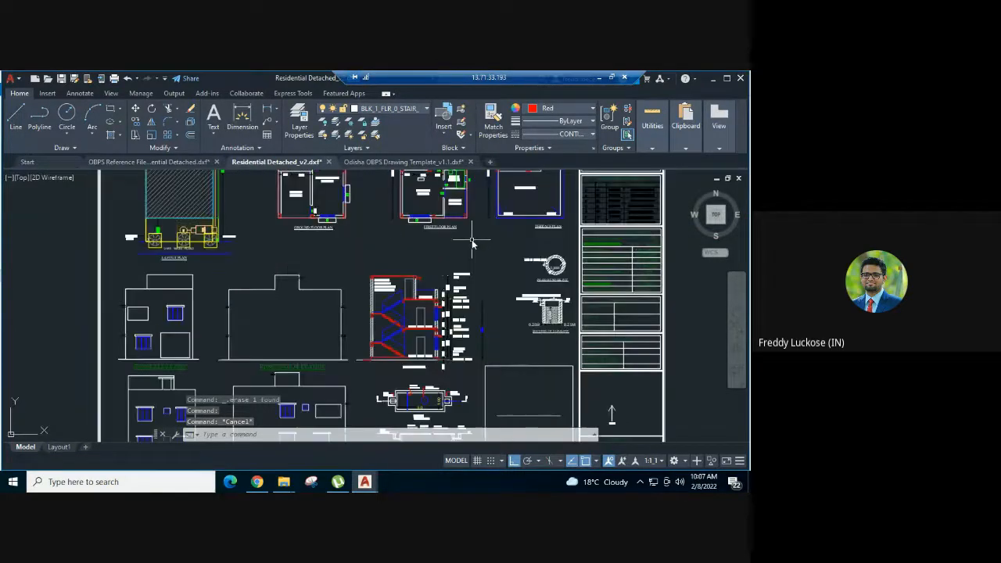
{"action": "scroll", "coordinate": [461, 389], "scroll_direction": "up", "scroll_amount": 2}
{"action": "scroll", "coordinate": [426, 361], "scroll_direction": "up", "scroll_amount": 3}
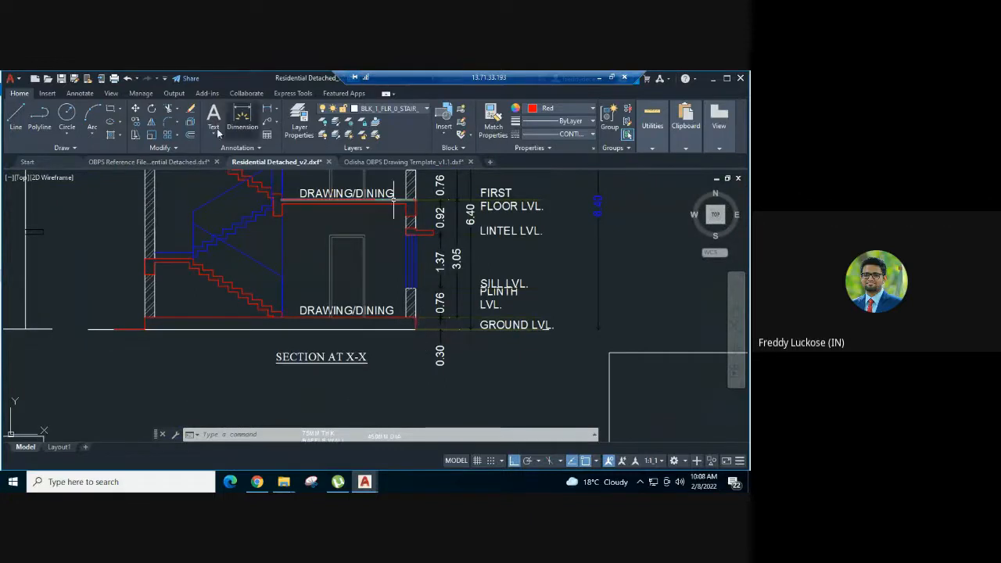
{"action": "left_click", "coordinate": [372, 163]}
{"action": "scroll", "coordinate": [462, 219], "scroll_direction": "down", "scroll_amount": 3}
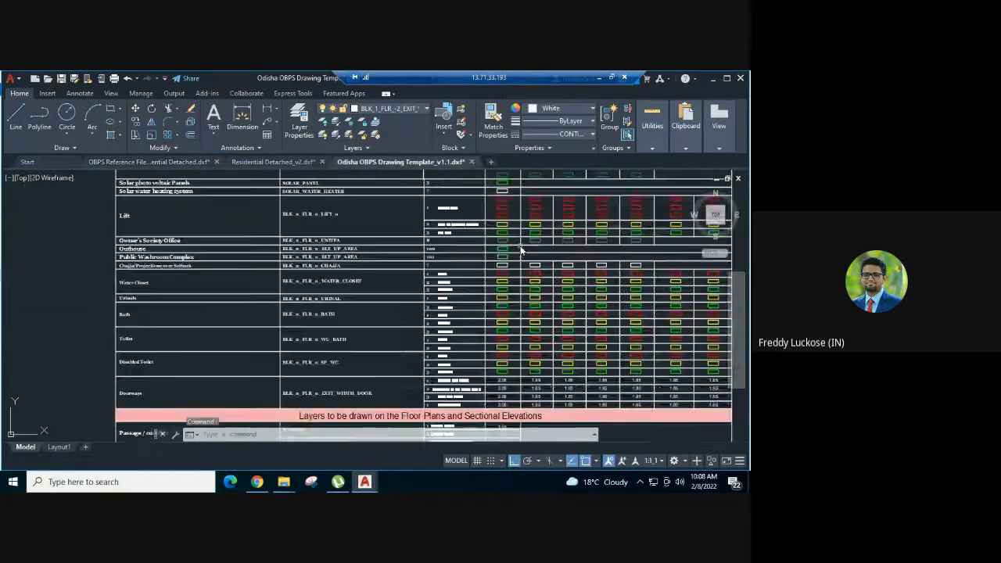
{"action": "scroll", "coordinate": [516, 250], "scroll_direction": "down", "scroll_amount": 2}
{"action": "middle_click_drag", "start_coordinate": [436, 309], "coordinate": [407, 233]}
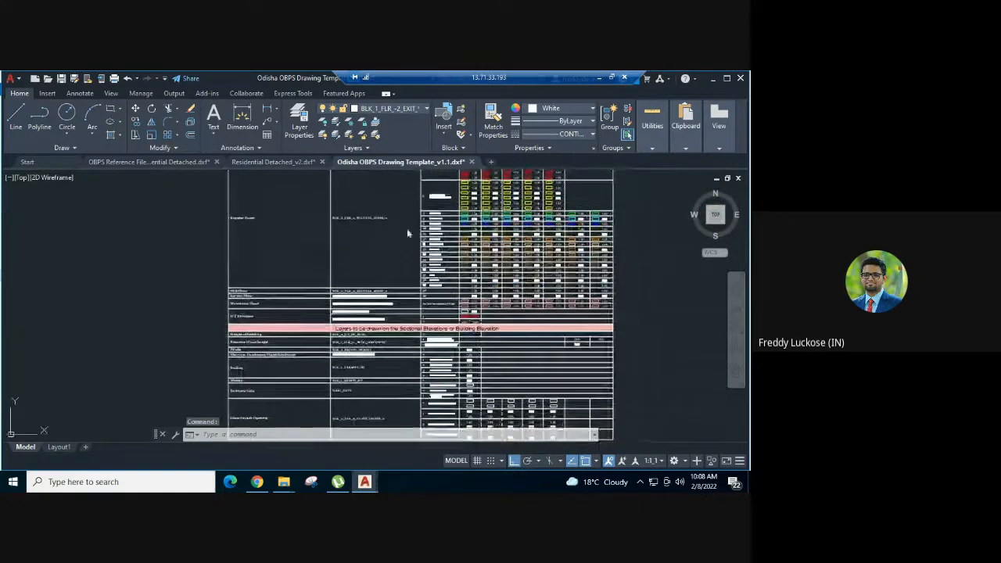
{"action": "middle_click_drag", "start_coordinate": [379, 266], "coordinate": [368, 132]}
{"action": "scroll", "coordinate": [249, 223], "scroll_direction": "up", "scroll_amount": 2}
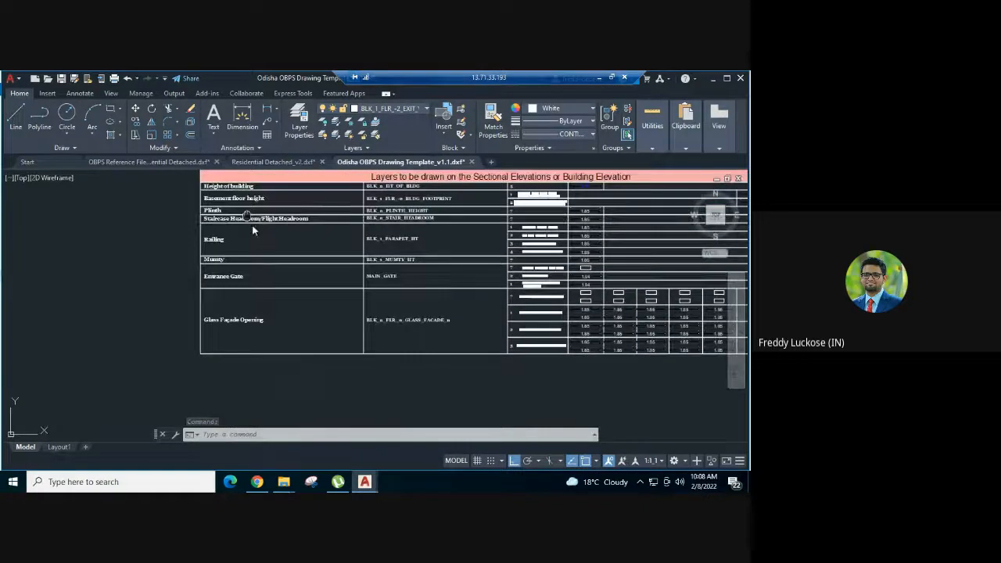
{"action": "middle_click_drag", "start_coordinate": [252, 224], "coordinate": [243, 268]}
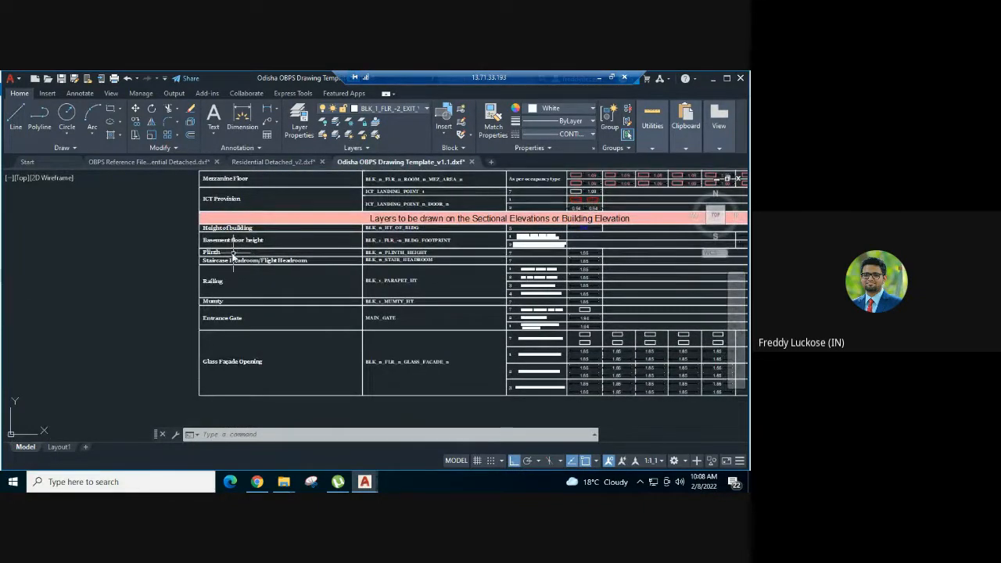
{"action": "scroll", "coordinate": [457, 254], "scroll_direction": "up", "scroll_amount": 2}
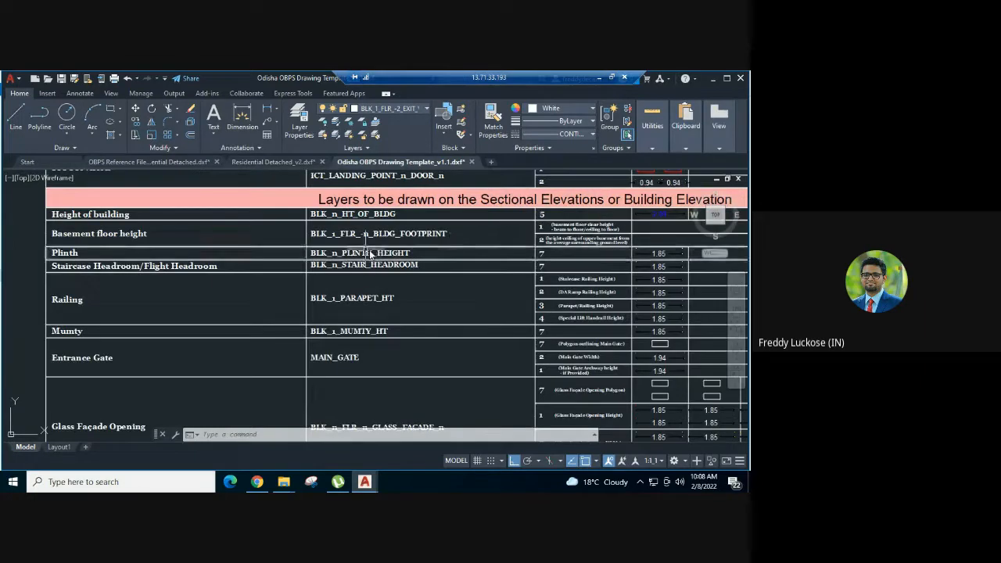
{"action": "middle_click_drag", "start_coordinate": [382, 254], "coordinate": [246, 264]}
{"action": "scroll", "coordinate": [513, 261], "scroll_direction": "up", "scroll_amount": 4}
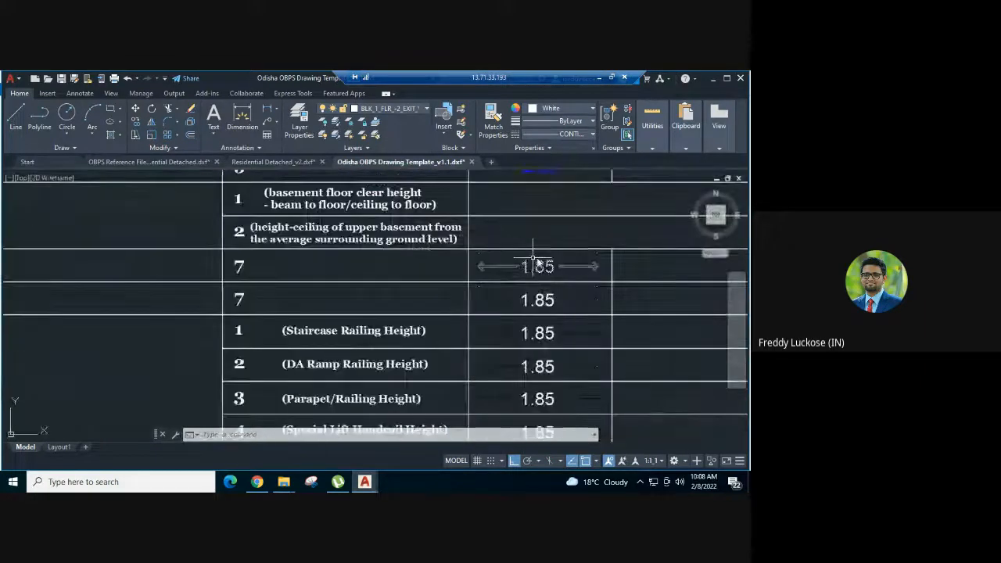
{"action": "left_click", "coordinate": [508, 268]}
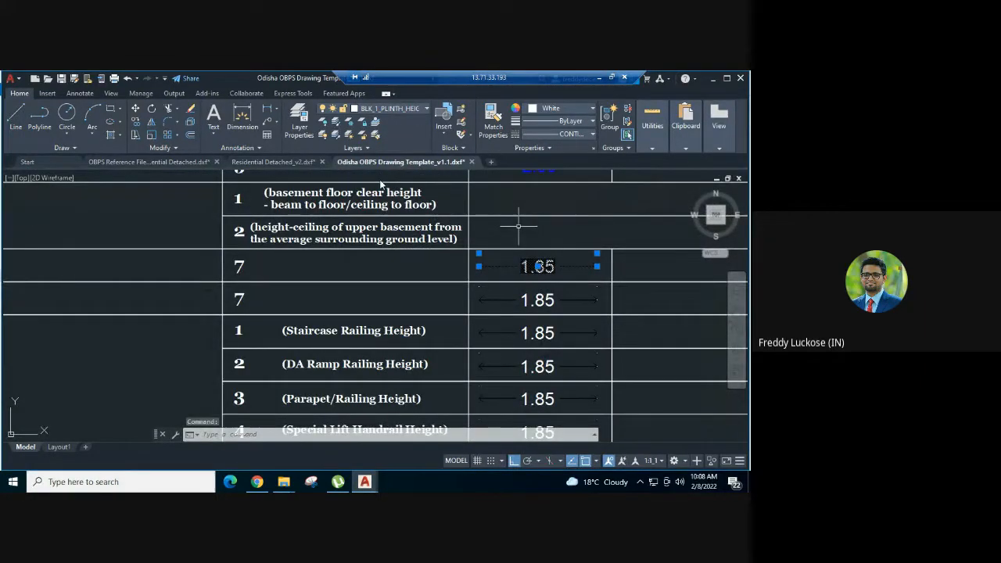
{"action": "left_click", "coordinate": [305, 162]}
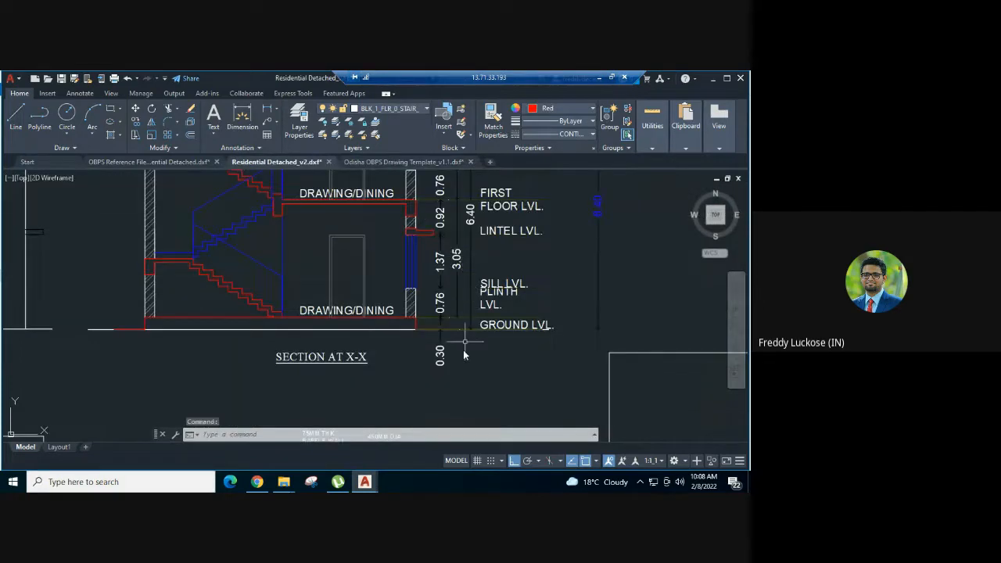
{"action": "key", "text": "ctrl+v"}
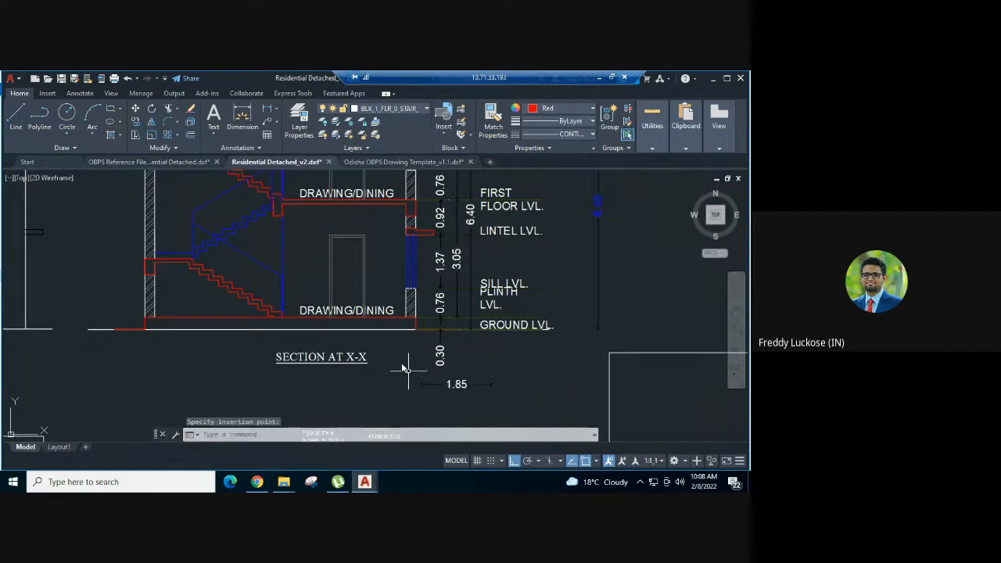
- Add a vertical linear dimension for the plinth height in Section X-X, from the ground line to the plinth, beyond the level labels
{"action": "type", "text": "dli"}
{"action": "key", "text": "Return"}
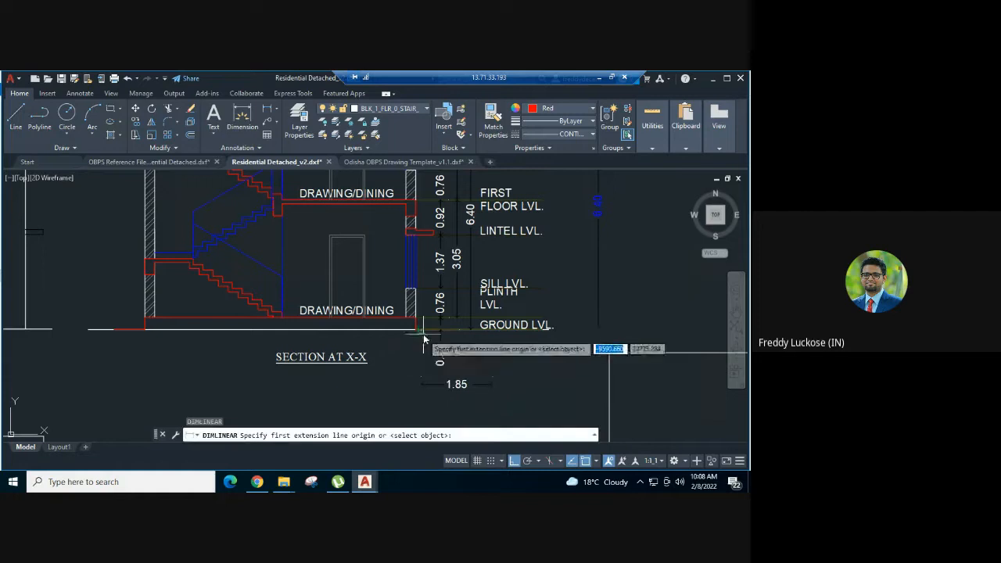
{"action": "scroll", "coordinate": [424, 335], "scroll_direction": "up", "scroll_amount": 2}
{"action": "left_click", "coordinate": [409, 325]}
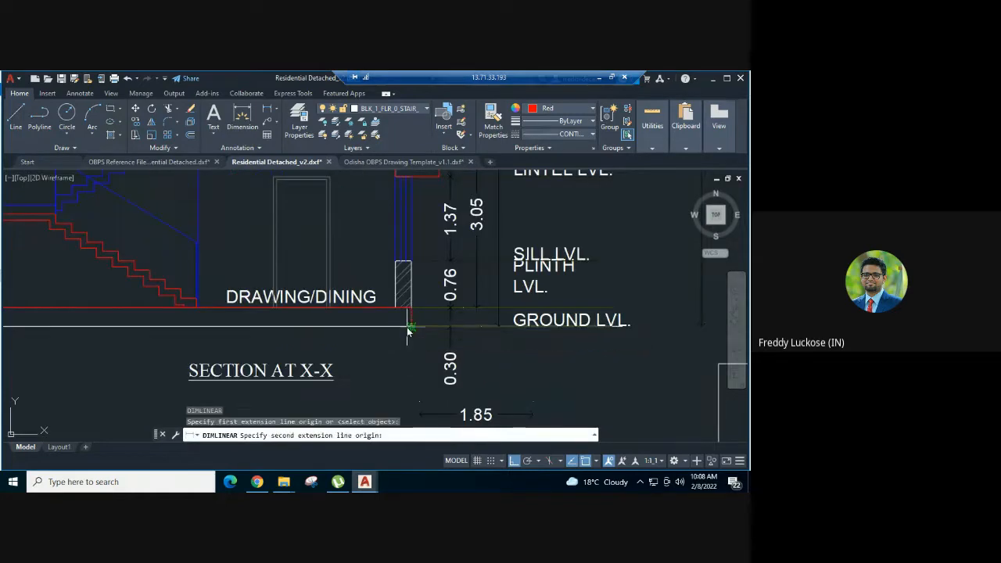
{"action": "left_click", "coordinate": [410, 307]}
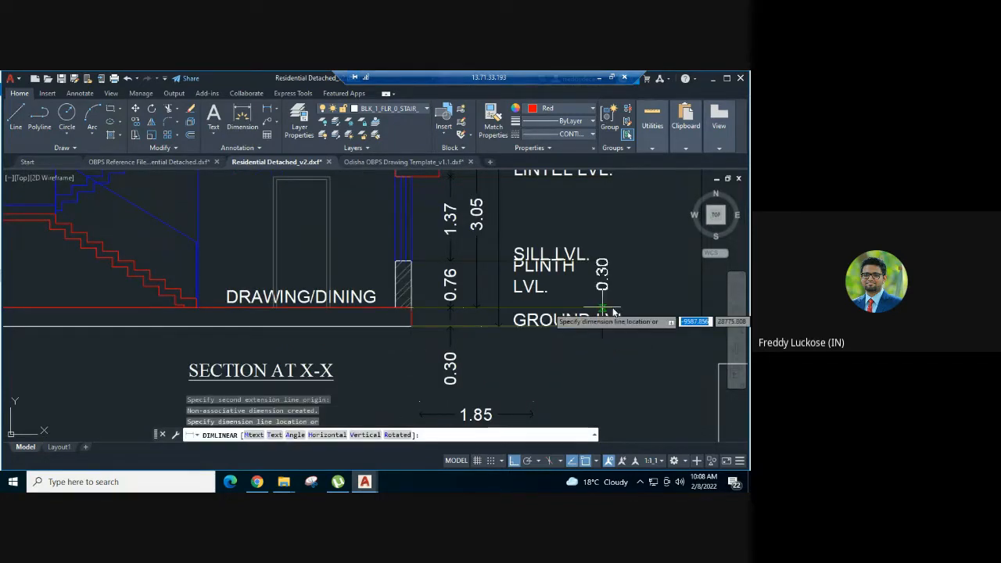
{"action": "left_click", "coordinate": [654, 288]}
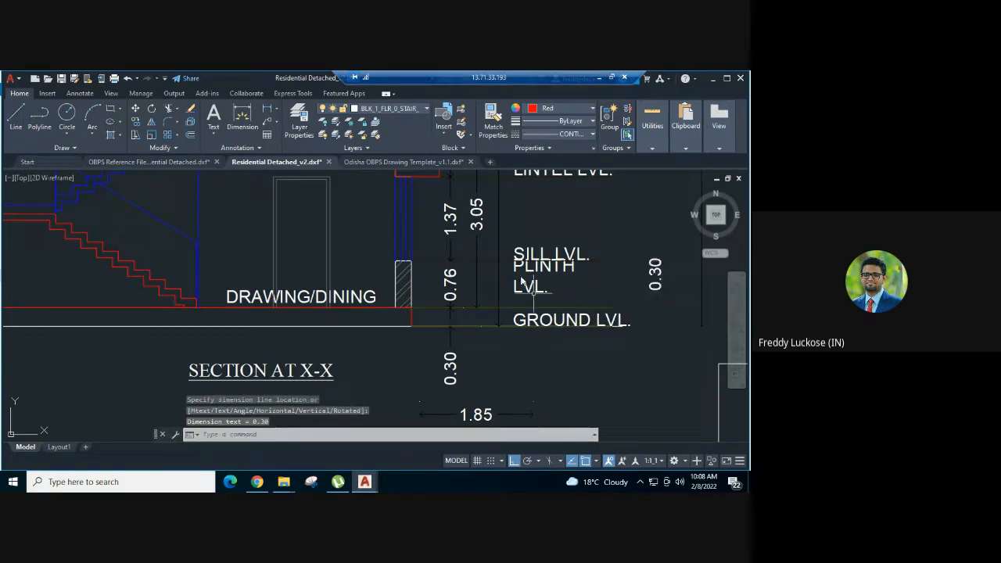
- Match the new plinth height dimension's properties to the pasted plinth height sample dimension below the section
{"action": "middle_click_drag", "start_coordinate": [521, 280], "coordinate": [411, 231]}
{"action": "type", "text": "a"}
{"action": "key", "text": "Return"}
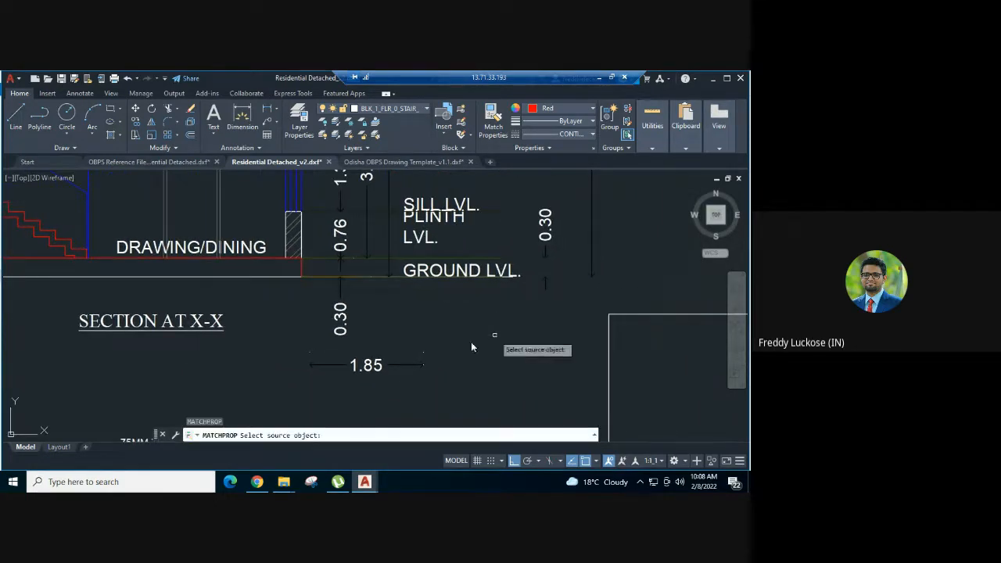
{"action": "left_click", "coordinate": [403, 363]}
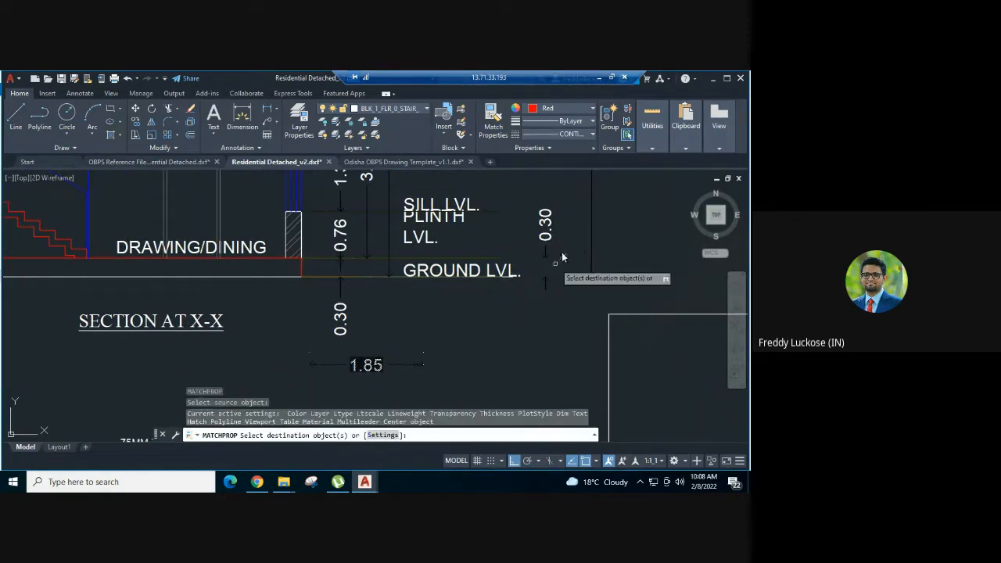
{"action": "left_click", "coordinate": [546, 234]}
{"action": "key", "text": "Escape"}
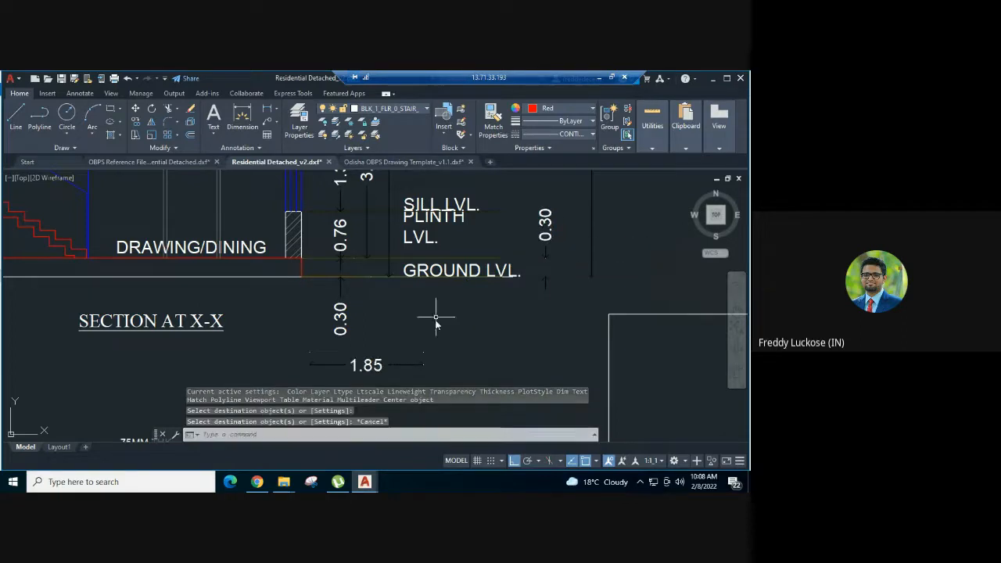
- Delete the pasted plinth height sample dimension below Section X-X
{"action": "left_click", "coordinate": [438, 342]}
{"action": "left_click", "coordinate": [423, 364]}
{"action": "key", "text": "Delete"}
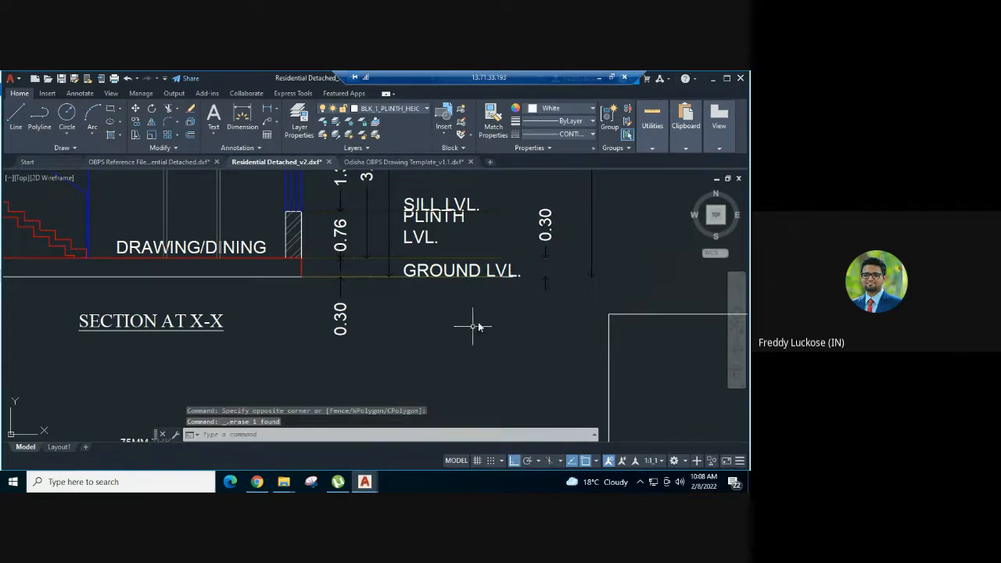
- Copy the template's Parapet/Railing Height sample dimension on BLK_1_PARAPET_HT and paste it beside Section X-X, past the parapet level label, in Residential Detached_v2
{"action": "scroll", "coordinate": [481, 328], "scroll_direction": "down", "scroll_amount": 5}
{"action": "scroll", "coordinate": [482, 314], "scroll_direction": "up", "scroll_amount": 4}
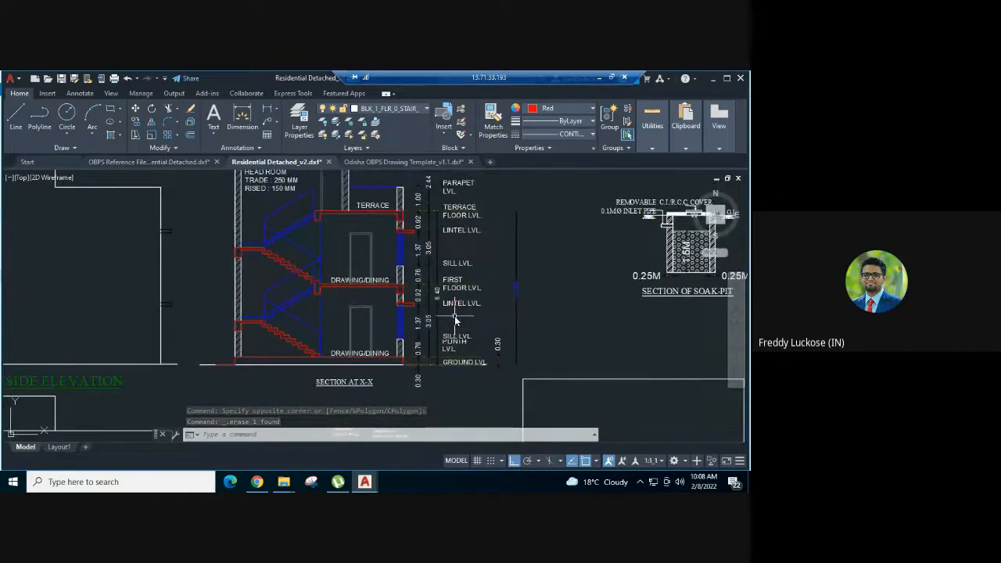
{"action": "middle_click_drag", "start_coordinate": [421, 215], "coordinate": [434, 258]}
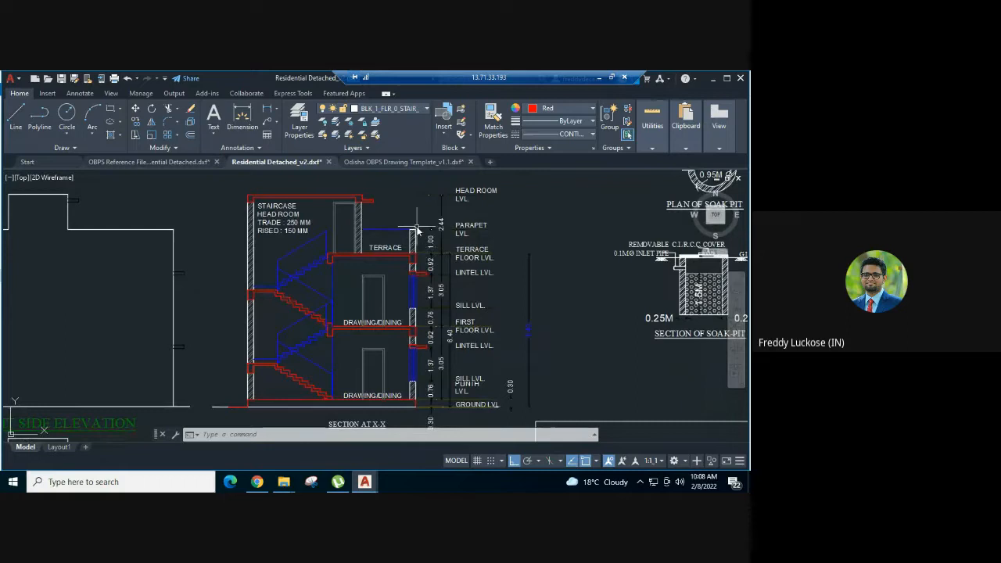
{"action": "left_click", "coordinate": [399, 162]}
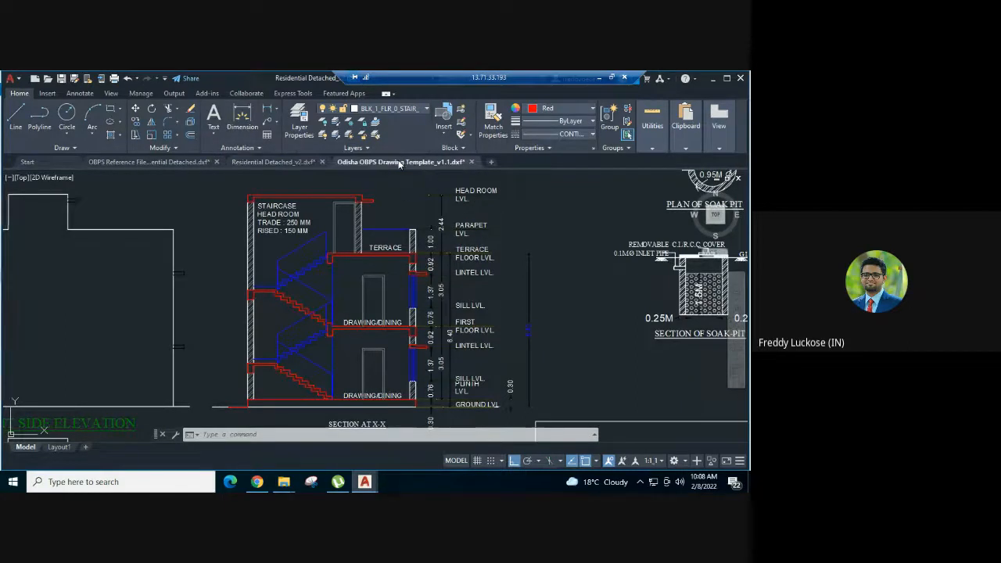
{"action": "scroll", "coordinate": [452, 256], "scroll_direction": "down", "scroll_amount": 1}
{"action": "scroll", "coordinate": [452, 256], "scroll_direction": "down", "scroll_amount": 1}
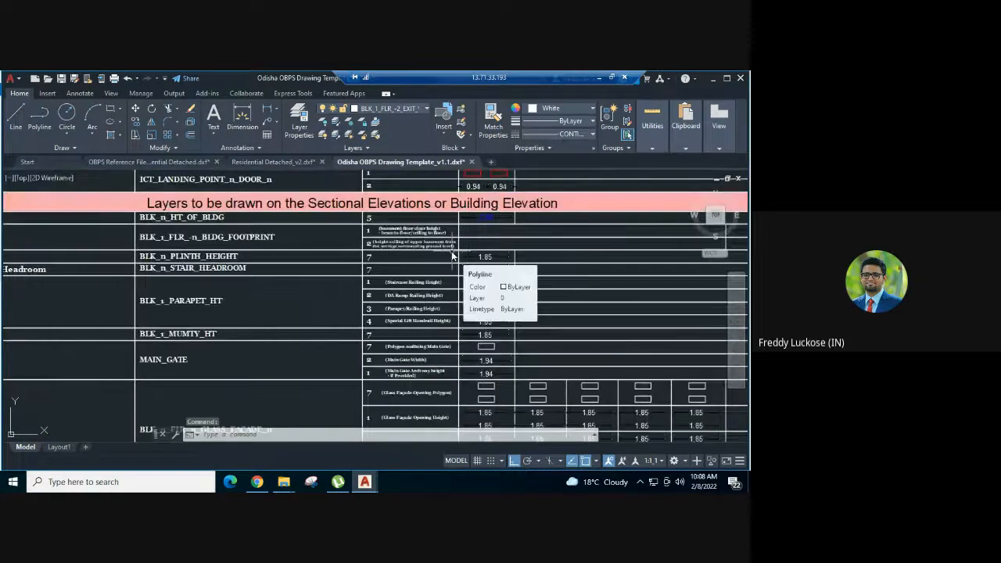
{"action": "scroll", "coordinate": [266, 290], "scroll_direction": "down", "scroll_amount": 1}
{"action": "scroll", "coordinate": [52, 298], "scroll_direction": "up", "scroll_amount": 1}
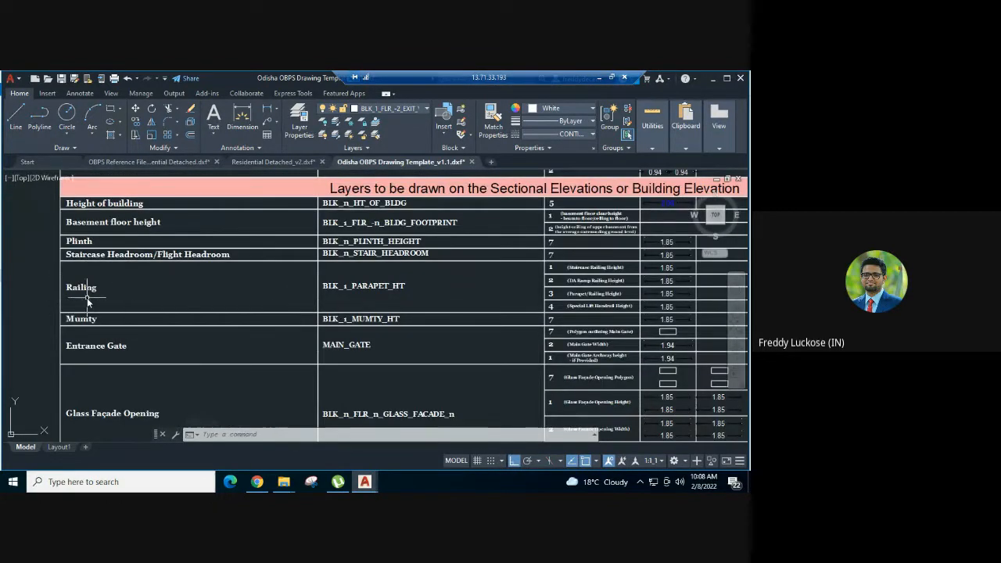
{"action": "scroll", "coordinate": [526, 286], "scroll_direction": "up", "scroll_amount": 1}
{"action": "middle_click_drag", "start_coordinate": [527, 284], "coordinate": [248, 295]}
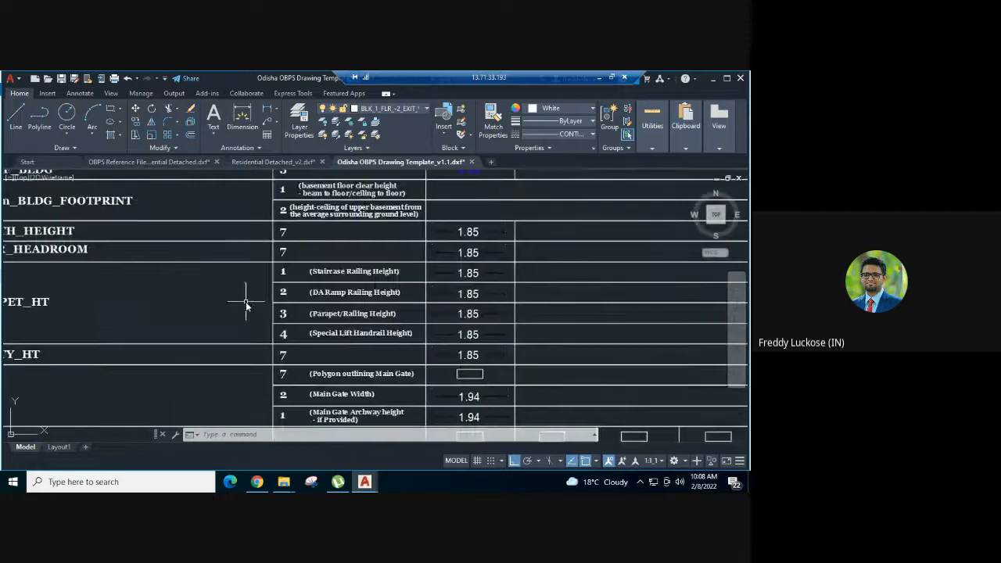
{"action": "scroll", "coordinate": [300, 279], "scroll_direction": "up", "scroll_amount": 1}
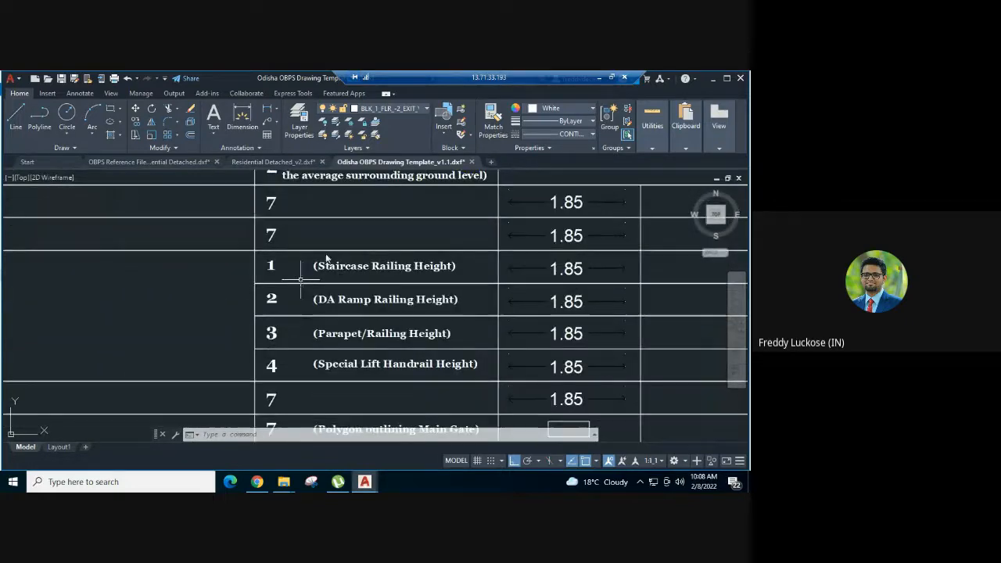
{"action": "middle_click_drag", "start_coordinate": [302, 271], "coordinate": [329, 259]}
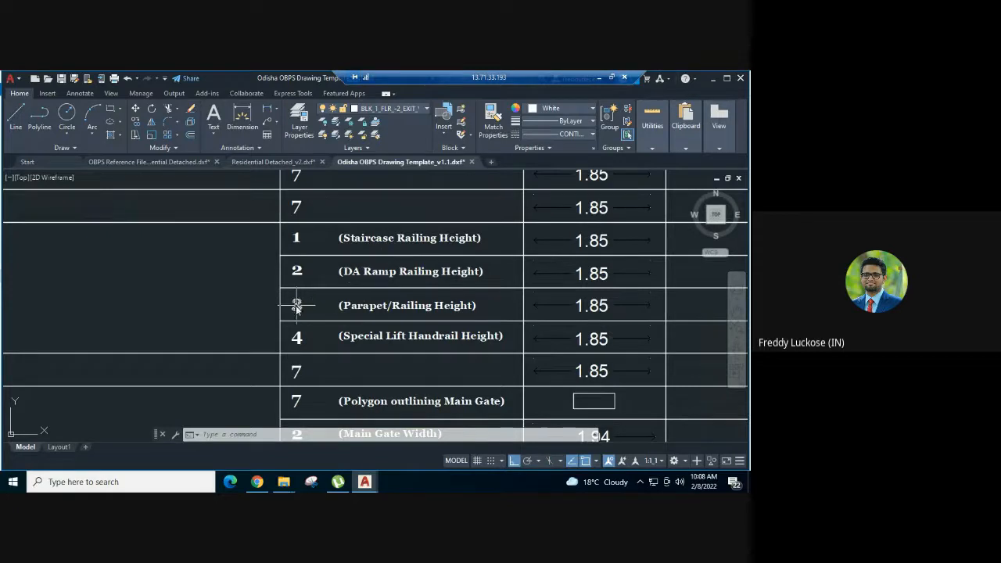
{"action": "left_click", "coordinate": [597, 306]}
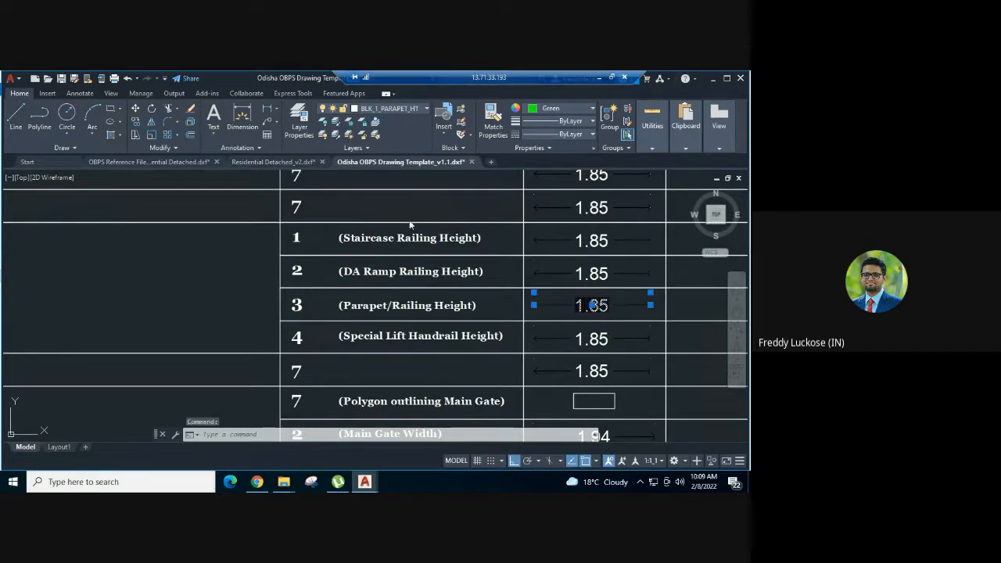
{"action": "key", "text": "ctrl+c"}
{"action": "left_click", "coordinate": [255, 163]}
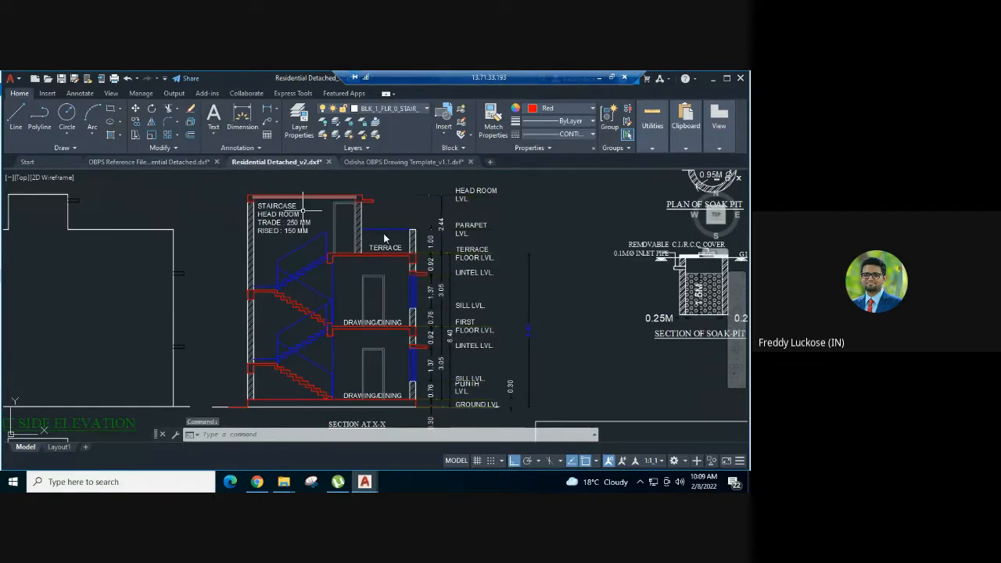
{"action": "key", "text": "ctrl+v"}
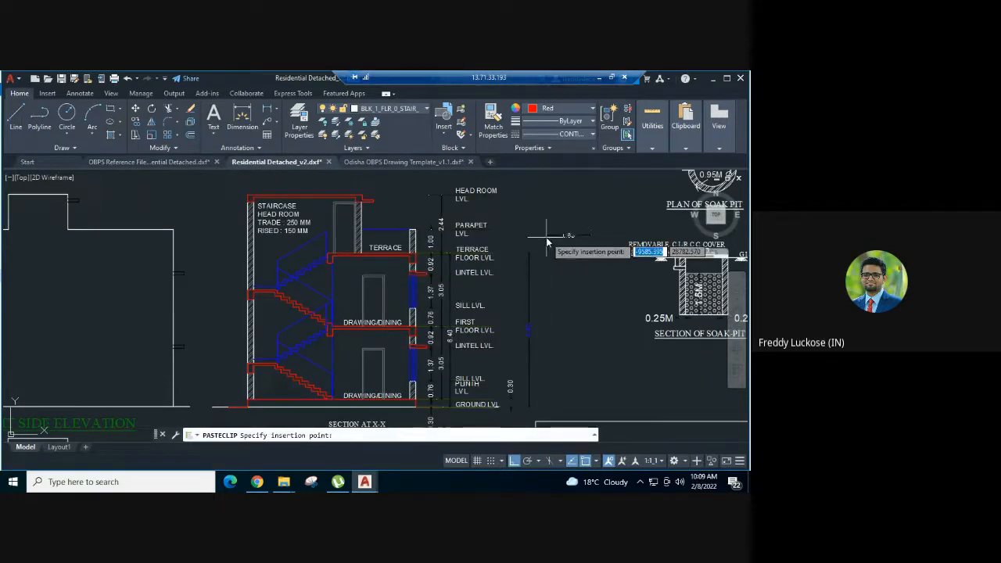
{"action": "scroll", "coordinate": [552, 217], "scroll_direction": "up", "scroll_amount": 2}
- Add a vertical linear dimension for the terrace parapet in Section X-X, from the terrace floor to the parapet's top, just outside the wall
{"action": "type", "text": "d"}
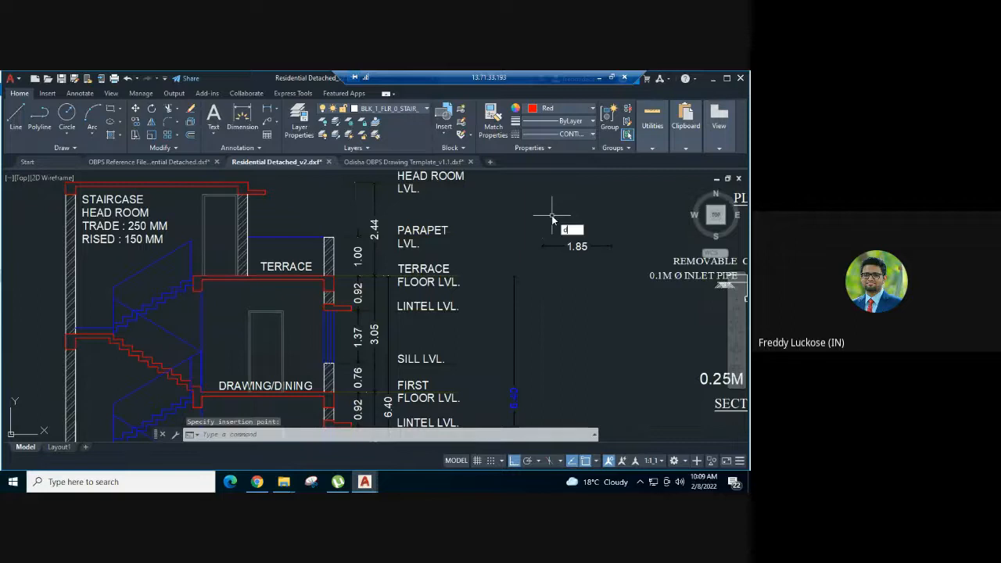
{"action": "type", "text": "li"}
{"action": "key", "text": "Return"}
{"action": "scroll", "coordinate": [329, 277], "scroll_direction": "up", "scroll_amount": 2}
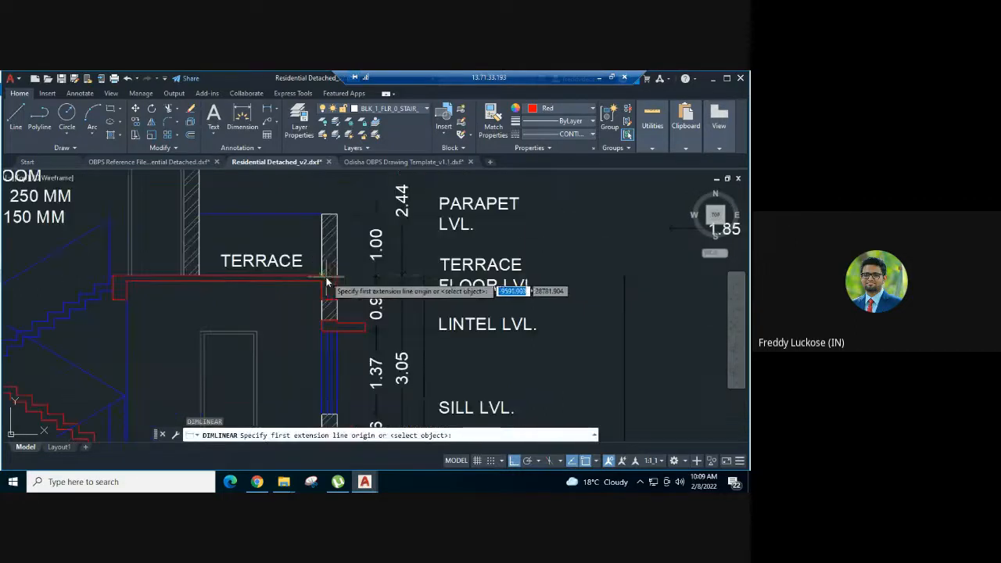
{"action": "left_click", "coordinate": [328, 279]}
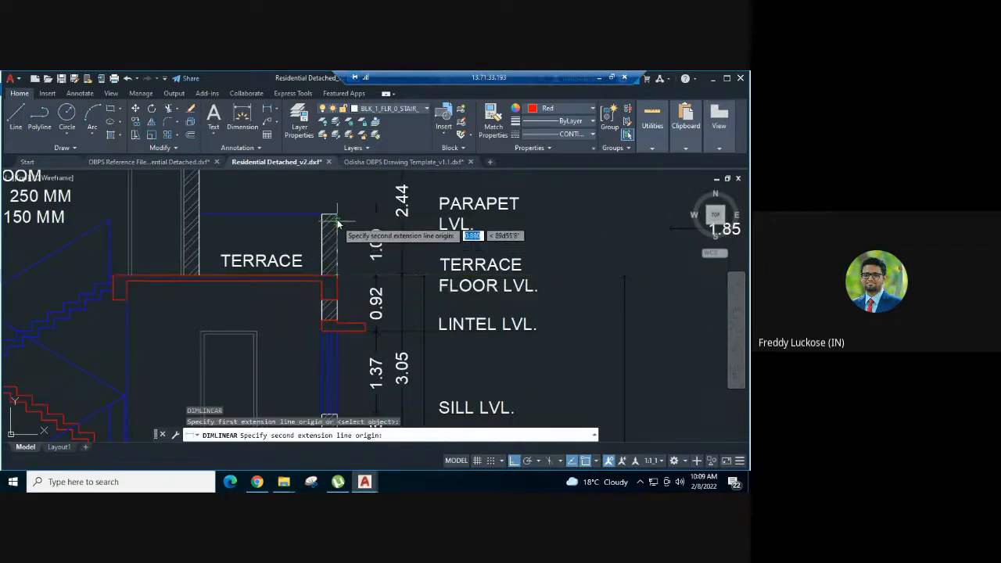
{"action": "left_click", "coordinate": [332, 214]}
{"action": "left_click", "coordinate": [350, 216]}
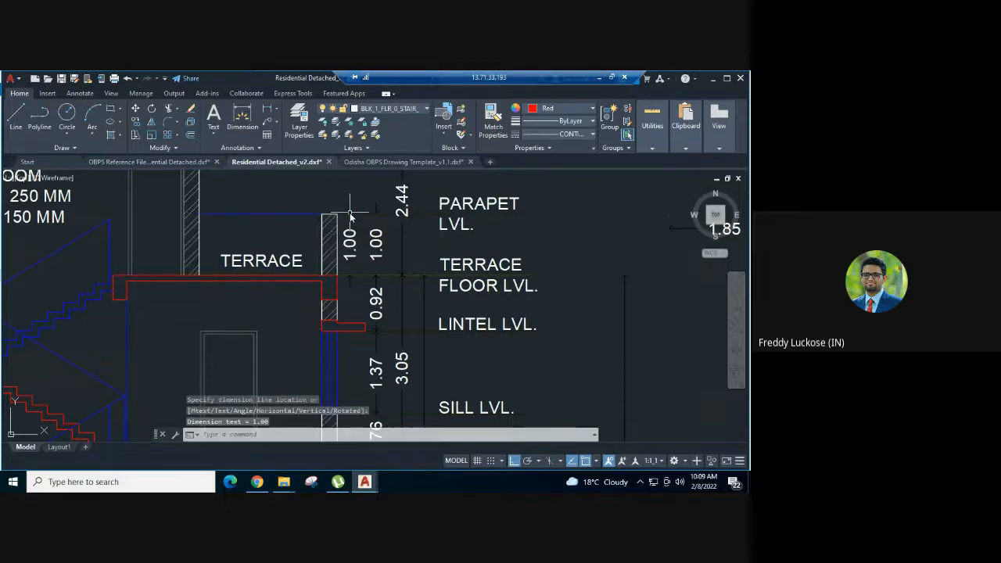
- Match the new terrace parapet dimension's properties to the pasted parapet height sample dimension beside Section X-X
{"action": "scroll", "coordinate": [356, 196], "scroll_direction": "down", "scroll_amount": 2}
{"action": "middle_click_drag", "start_coordinate": [355, 197], "coordinate": [304, 218]}
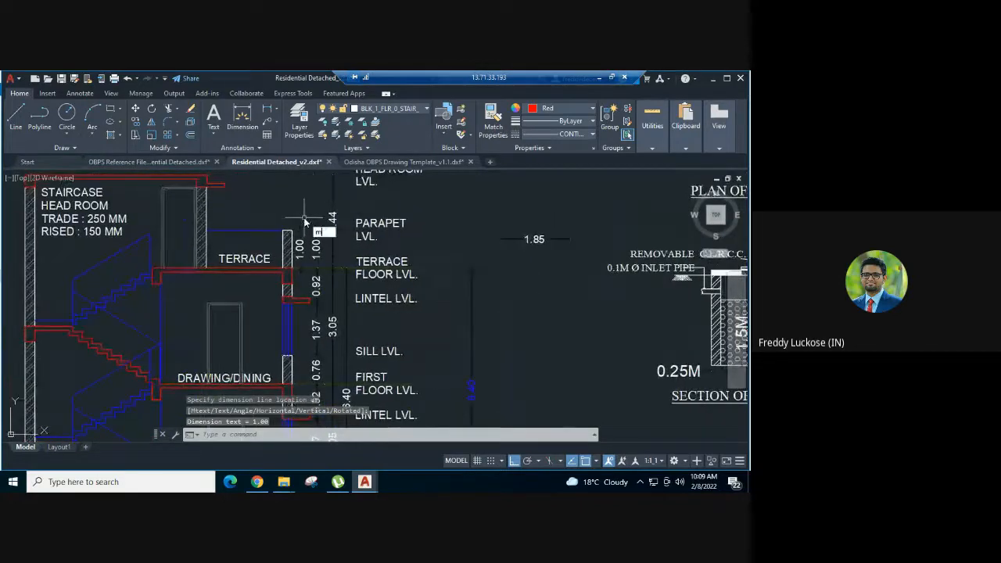
{"action": "type", "text": "a"}
{"action": "key", "text": "Return"}
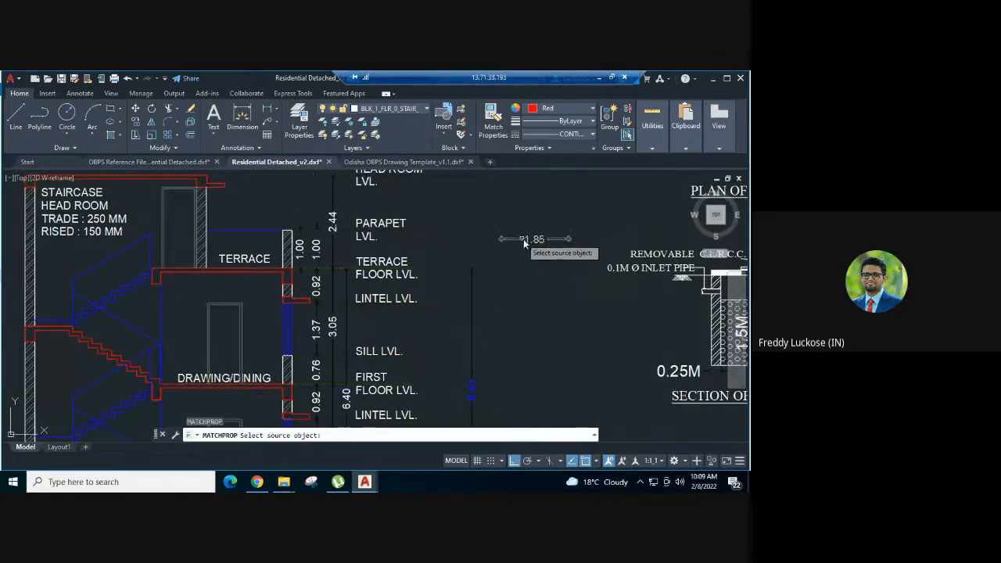
{"action": "left_click", "coordinate": [523, 238]}
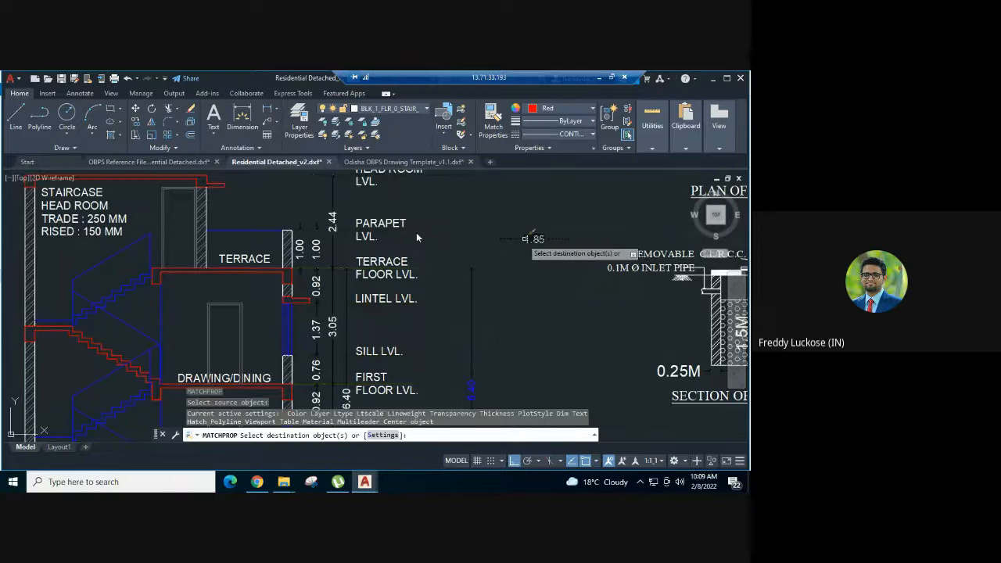
{"action": "left_click", "coordinate": [299, 246]}
{"action": "key", "text": "Escape"}
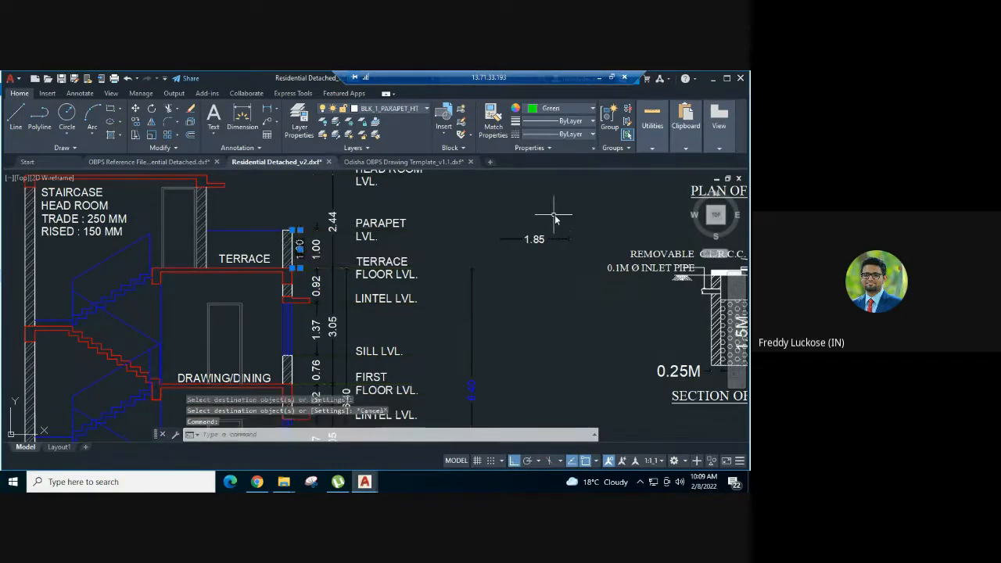
- Delete the pasted parapet height sample dimension beside Section X-X
{"action": "key", "text": "Escape"}
{"action": "left_click", "coordinate": [540, 239]}
{"action": "left_click", "coordinate": [527, 268]}
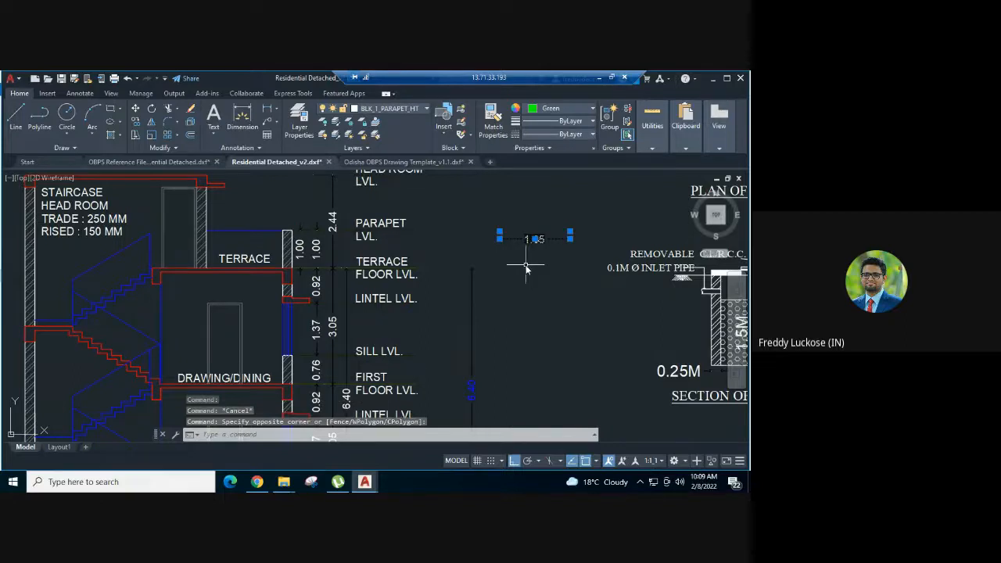
{"action": "key", "text": "Delete"}
- Copy the template's sample dimension on BLK_1_MUMTY_HT and paste it above the staircase head room of Section X-X in Residential Detached_v2
{"action": "scroll", "coordinate": [530, 262], "scroll_direction": "down", "scroll_amount": 5}
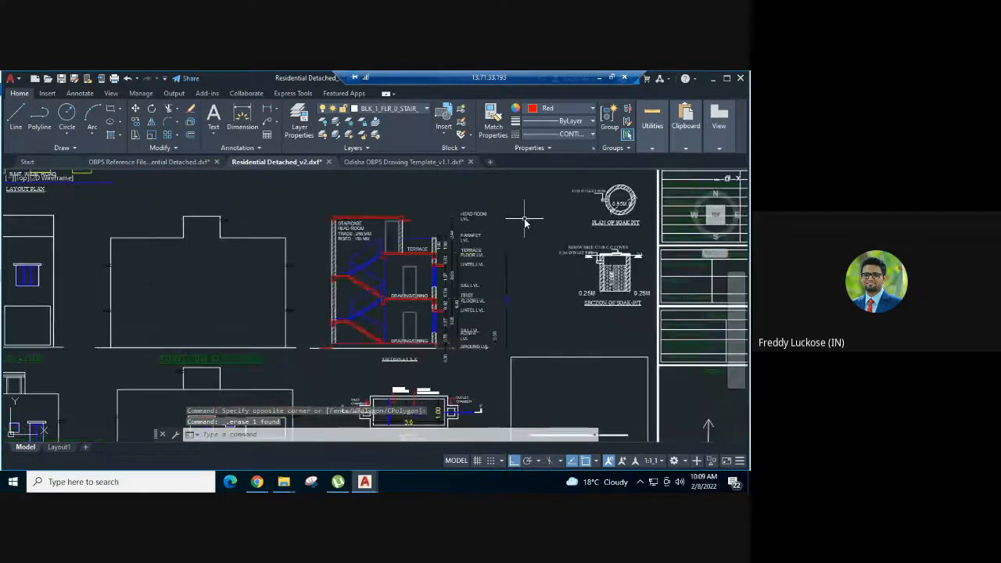
{"action": "mouse_move", "coordinate": [524, 223]}
{"action": "middle_mouse_down"}
{"action": "mouse_move", "coordinate": [522, 215]}
{"action": "mouse_move", "coordinate": [496, 239]}
{"action": "middle_mouse_up"}
{"action": "scroll", "coordinate": [322, 256], "scroll_direction": "up", "scroll_amount": 2}
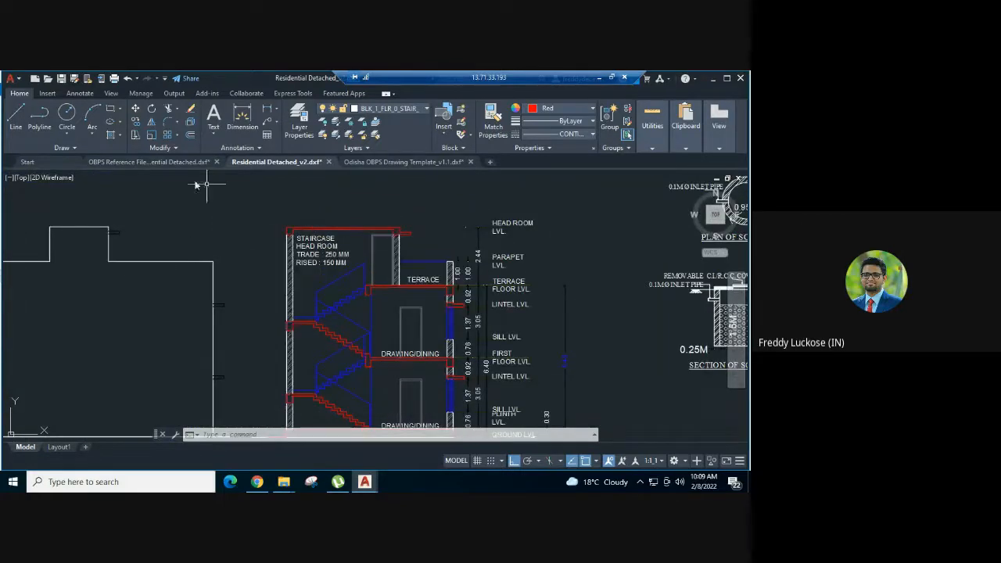
{"action": "left_click", "coordinate": [383, 162]}
{"action": "scroll", "coordinate": [540, 294], "scroll_direction": "down", "scroll_amount": 4}
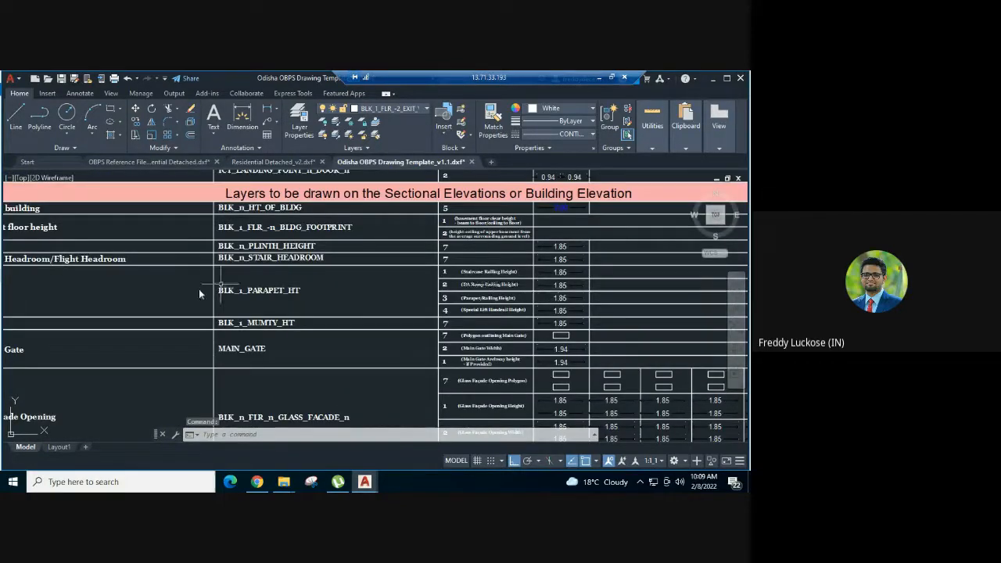
{"action": "middle_click_drag", "start_coordinate": [199, 288], "coordinate": [503, 244]}
{"action": "middle_click_drag", "start_coordinate": [397, 289], "coordinate": [209, 313]}
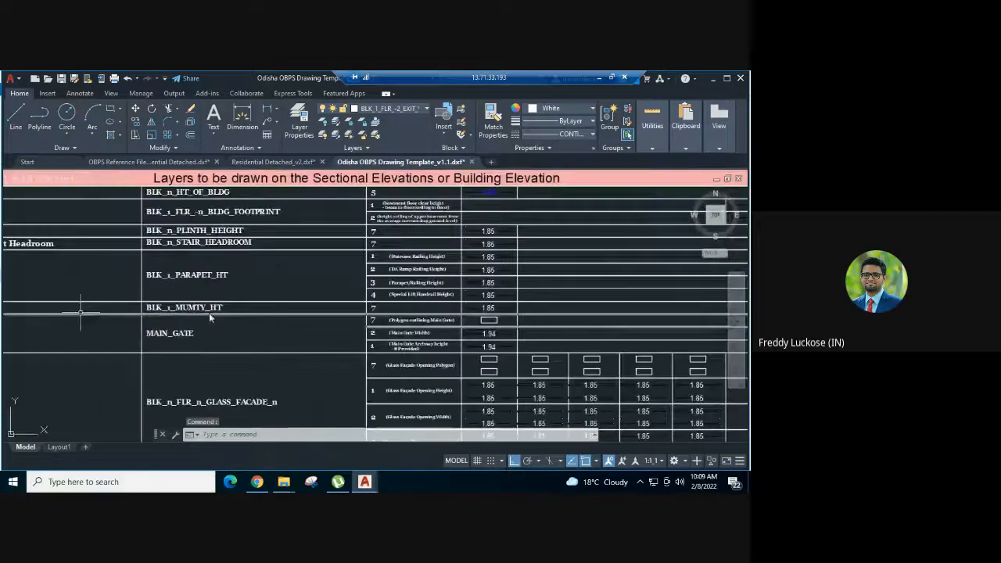
{"action": "scroll", "coordinate": [510, 311], "scroll_direction": "up", "scroll_amount": 2}
{"action": "left_click", "coordinate": [510, 309]}
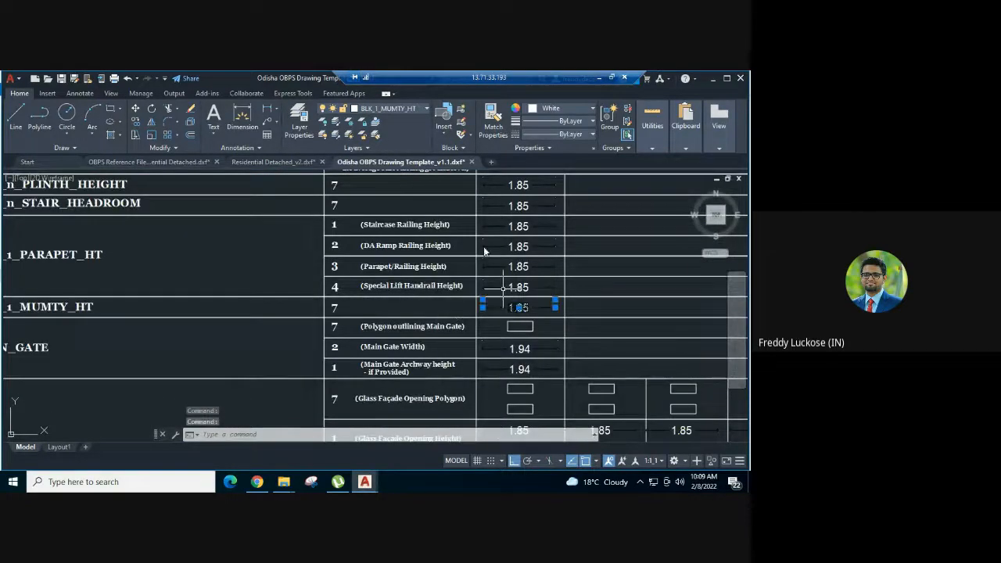
{"action": "left_click", "coordinate": [273, 163]}
{"action": "key", "text": "ctrl+v"}
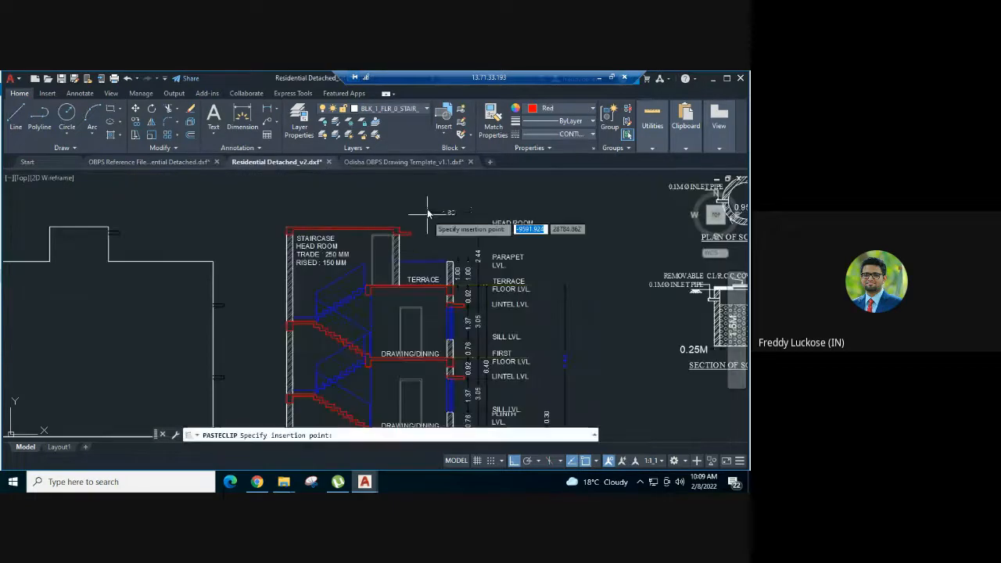
- Add a vertical linear dimension for the staircase head room in Section X-X, from the terrace floor to the head room's roof, over the terrace
{"action": "scroll", "coordinate": [400, 221], "scroll_direction": "up", "scroll_amount": 2}
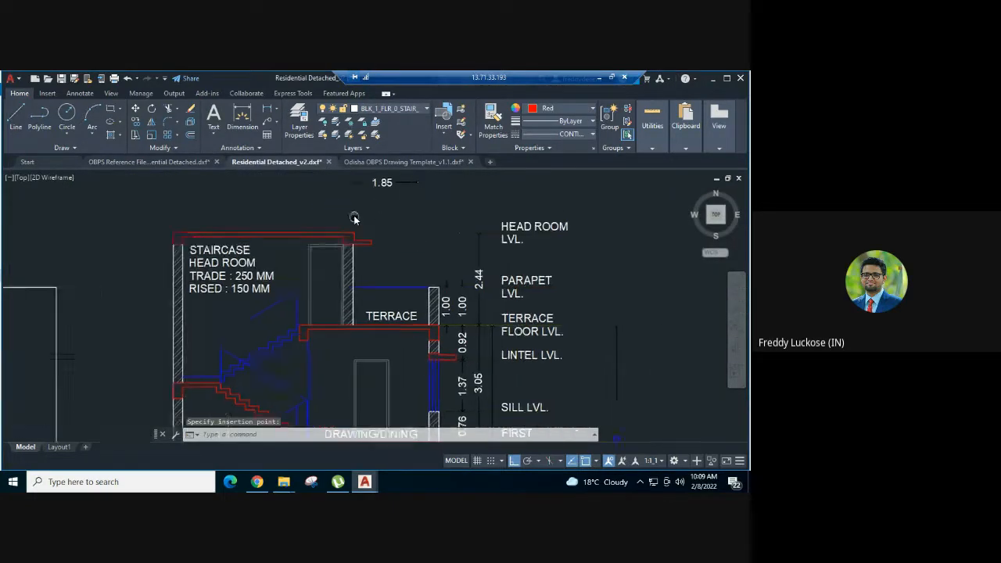
{"action": "type", "text": "dli"}
{"action": "key", "text": "Return"}
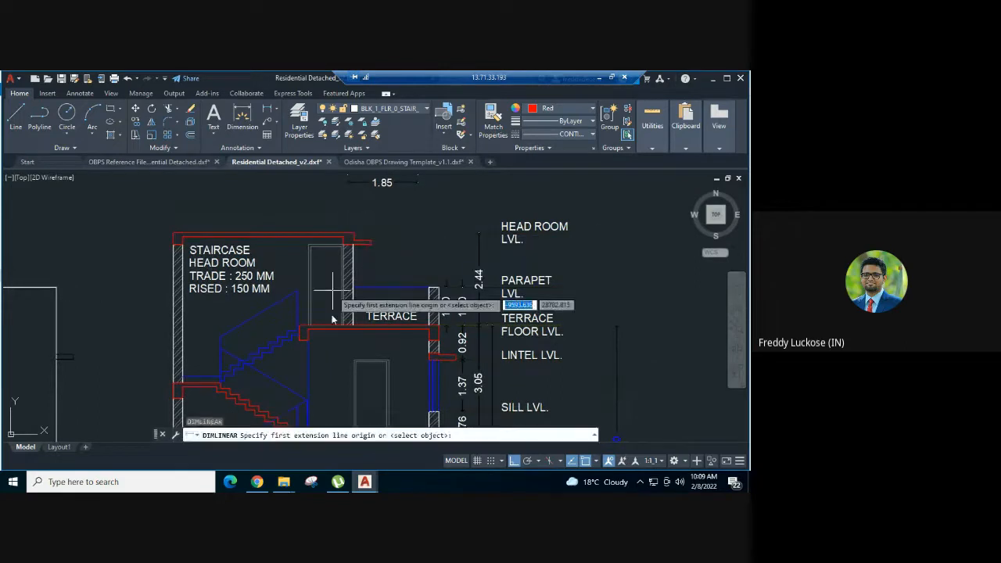
{"action": "left_click", "coordinate": [355, 327]}
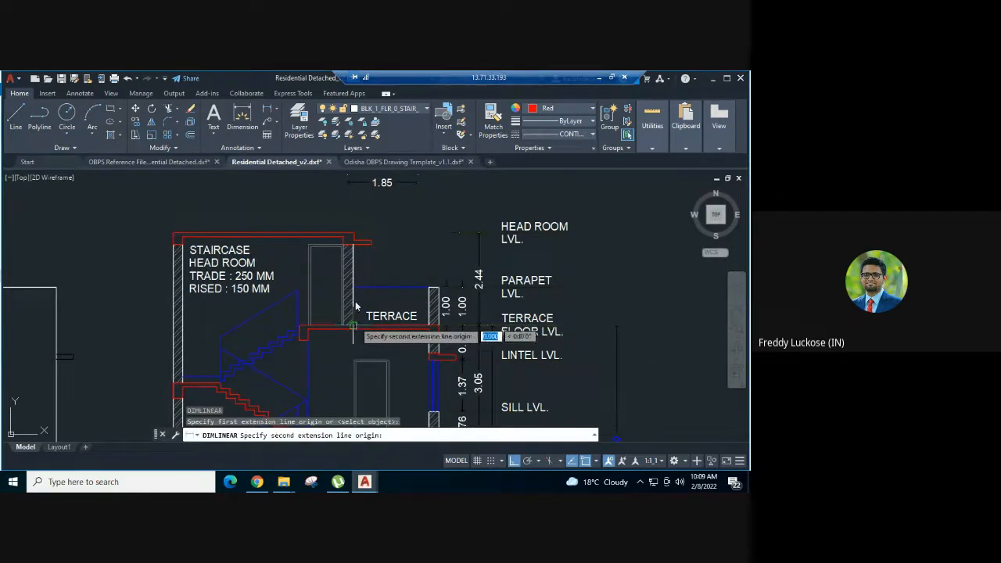
{"action": "left_click", "coordinate": [355, 234]}
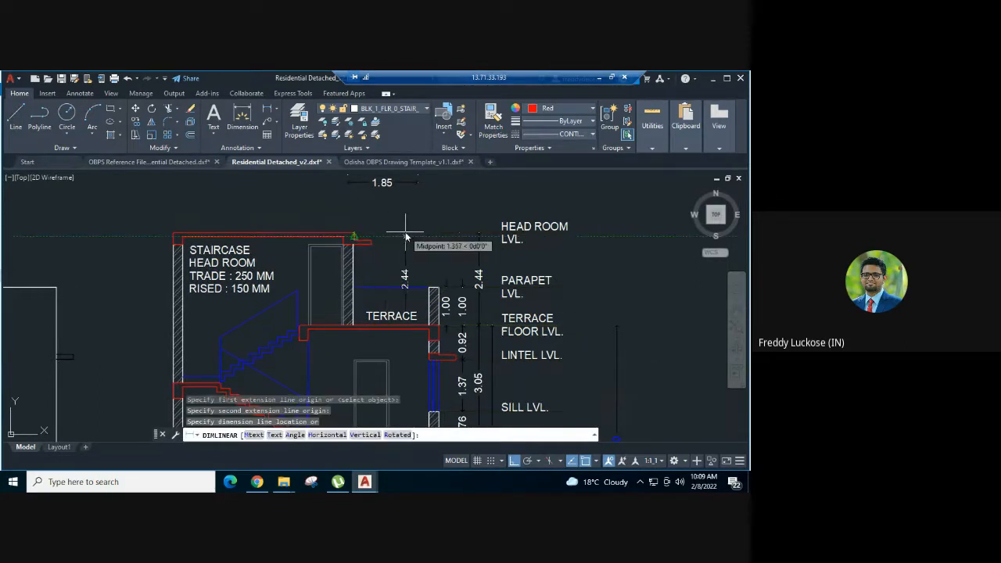
{"action": "left_click", "coordinate": [405, 233]}
- Match the new head room dimension's properties to the pasted mumty height sample dimension above the section
{"action": "middle_click_drag", "start_coordinate": [419, 207], "coordinate": [403, 233]}
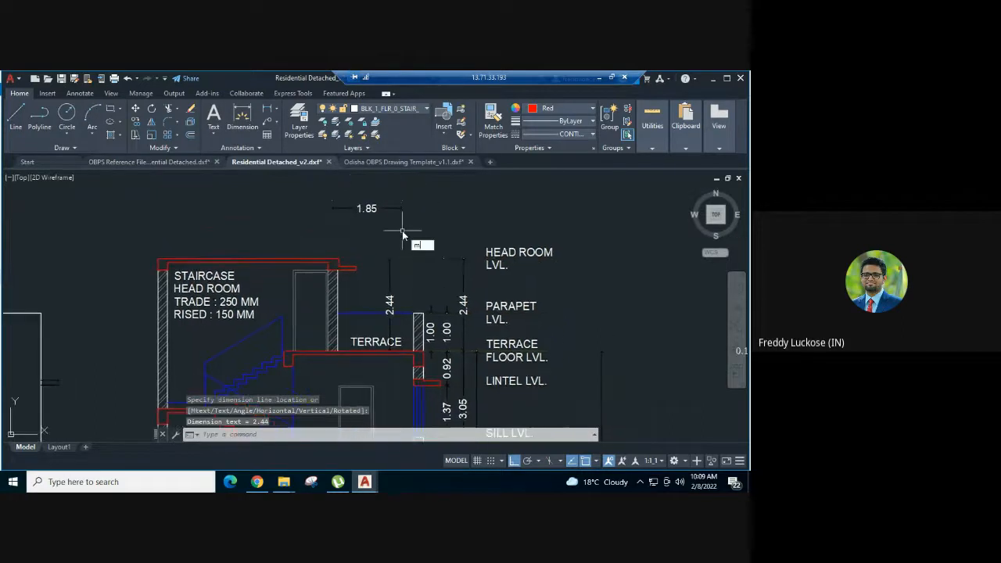
{"action": "type", "text": "ma"}
{"action": "key", "text": "Return"}
{"action": "left_click", "coordinate": [402, 217]}
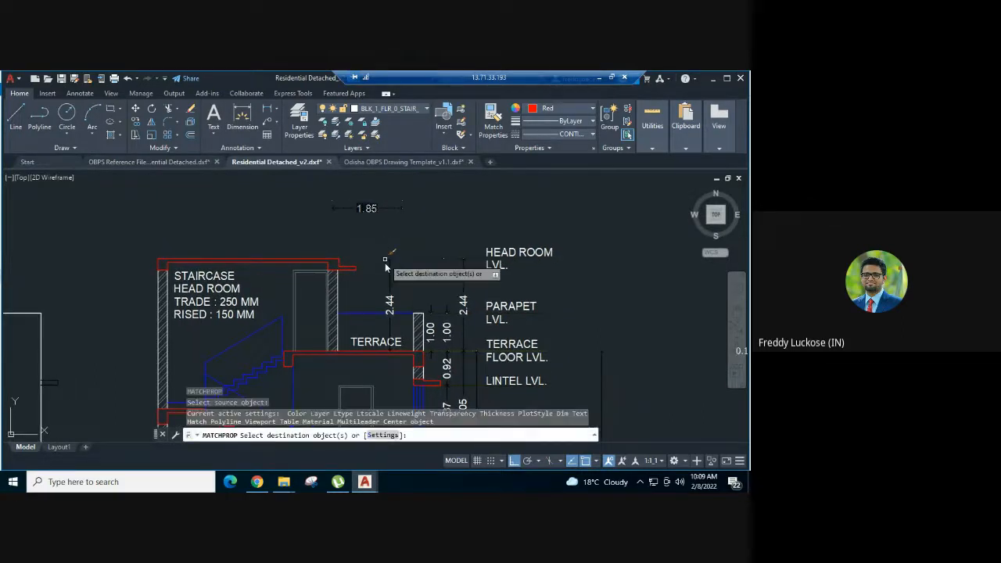
{"action": "left_click", "coordinate": [391, 260]}
{"action": "key", "text": "Escape"}
- Delete the pasted mumty height sample dimension above the staircase head room
{"action": "left_click", "coordinate": [350, 205]}
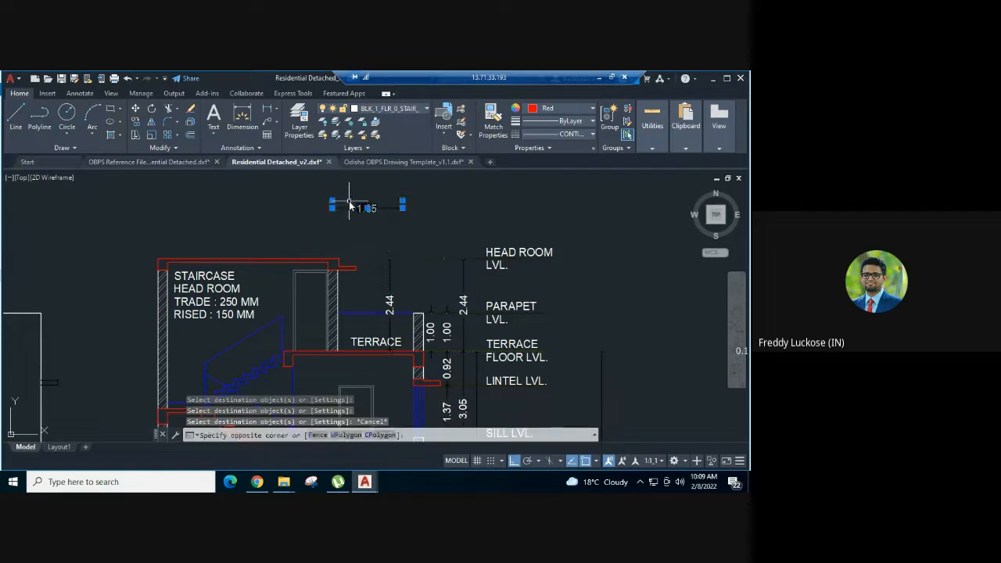
{"action": "key", "text": "Delete"}
- Review the elevations and Section X-X on the drawing sheet with their newly added height dimensions
{"action": "scroll", "coordinate": [415, 205], "scroll_direction": "down", "scroll_amount": 2}
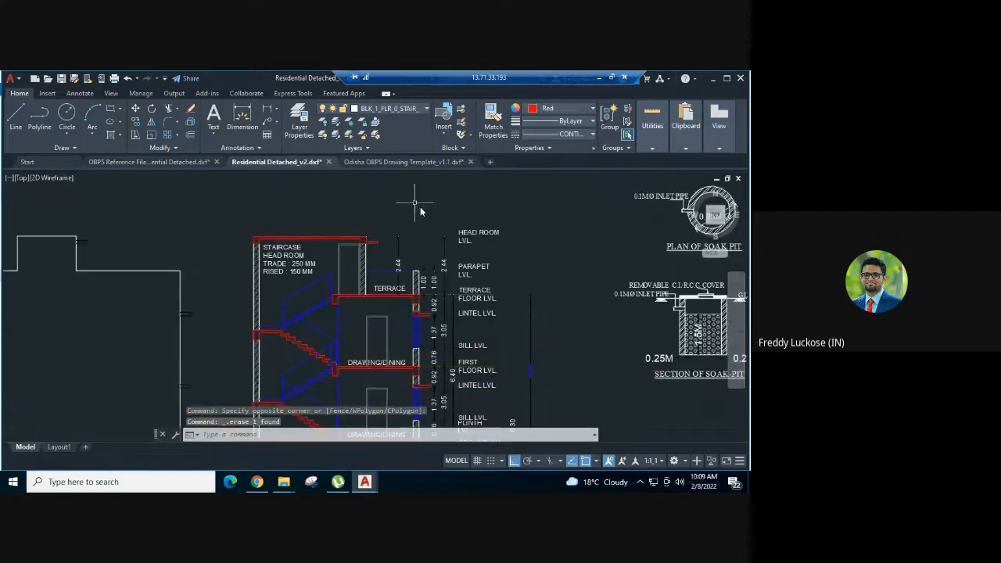
{"action": "scroll", "coordinate": [420, 211], "scroll_direction": "down", "scroll_amount": 4}
{"action": "middle_click_drag", "start_coordinate": [420, 212], "coordinate": [376, 232]}
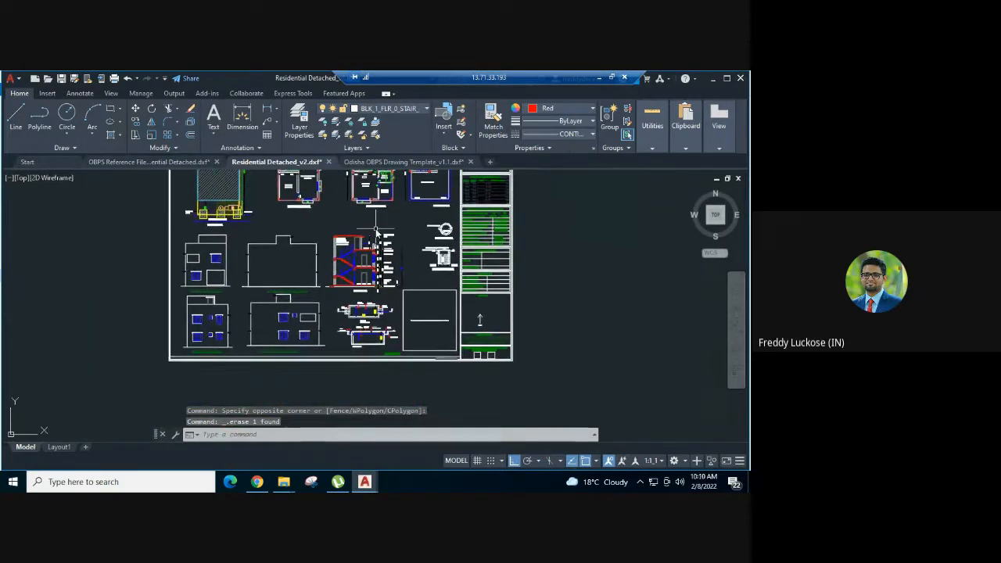
{"action": "scroll", "coordinate": [376, 232], "scroll_direction": "up", "scroll_amount": 2}
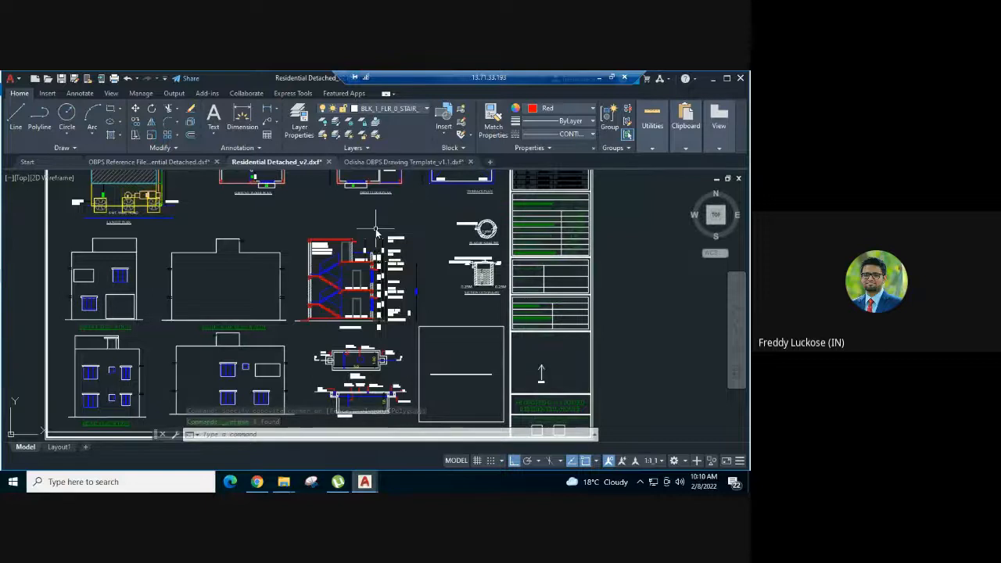
{"action": "middle_click_drag", "start_coordinate": [380, 217], "coordinate": [392, 232]}
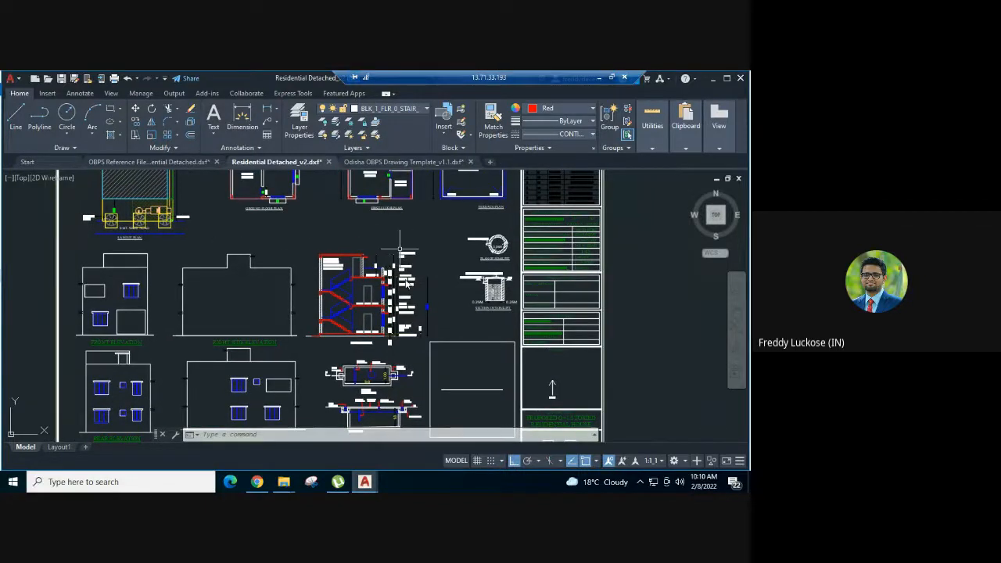
{"action": "scroll", "coordinate": [403, 291], "scroll_direction": "up", "scroll_amount": 2}
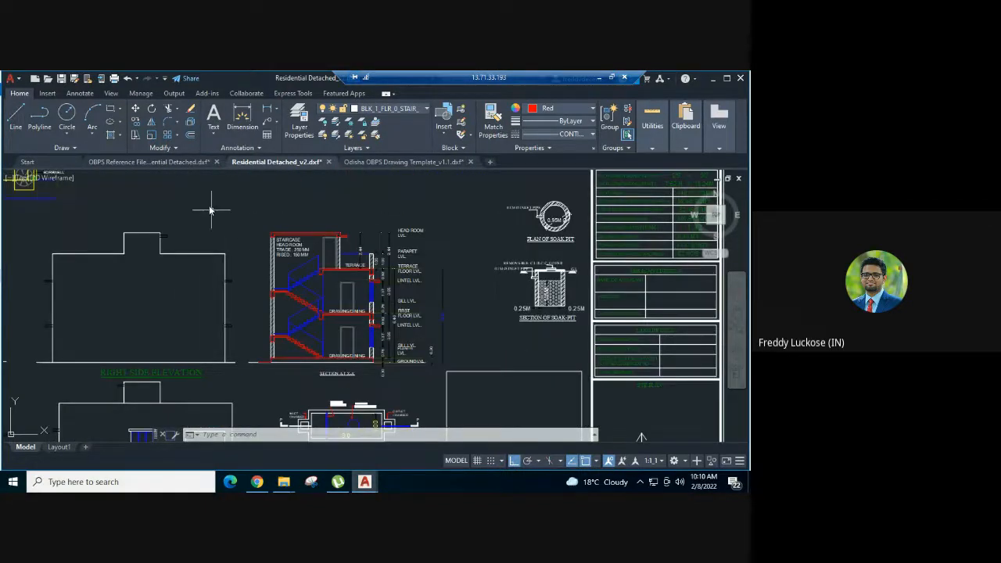
{"action": "mouse_move", "coordinate": [211, 209]}
{"action": "middle_mouse_down"}
{"action": "mouse_move", "coordinate": [456, 341]}
{"action": "mouse_move", "coordinate": [446, 287]}
{"action": "mouse_move", "coordinate": [392, 230]}
{"action": "middle_mouse_up"}
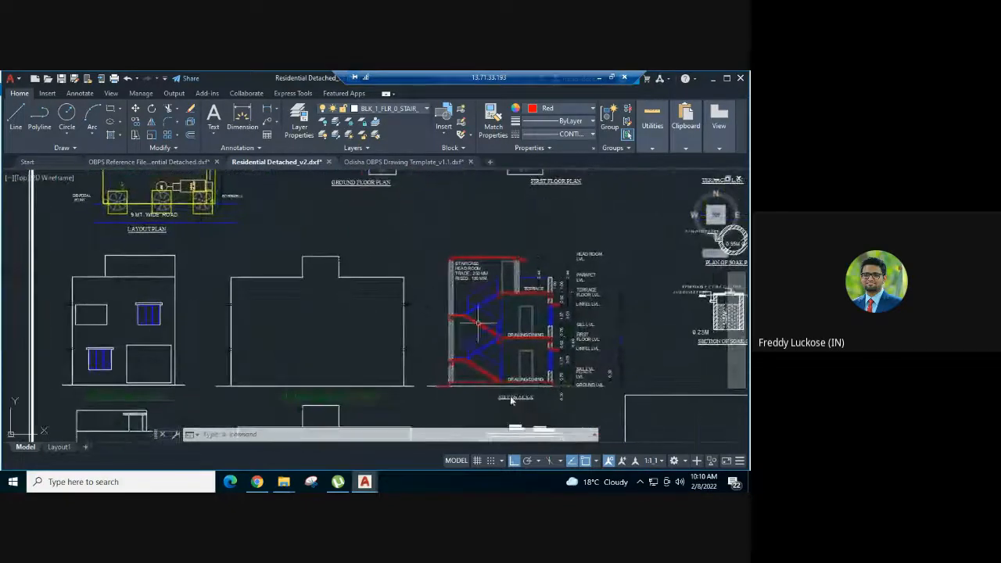
{"action": "scroll", "coordinate": [513, 400], "scroll_direction": "up", "scroll_amount": 2}
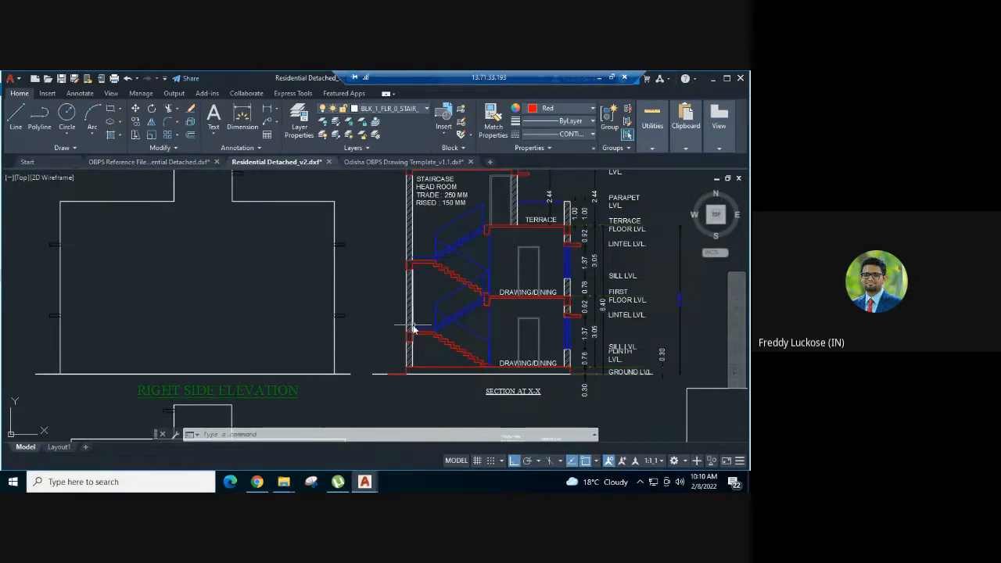
{"action": "scroll", "coordinate": [561, 352], "scroll_direction": "down", "scroll_amount": 2}
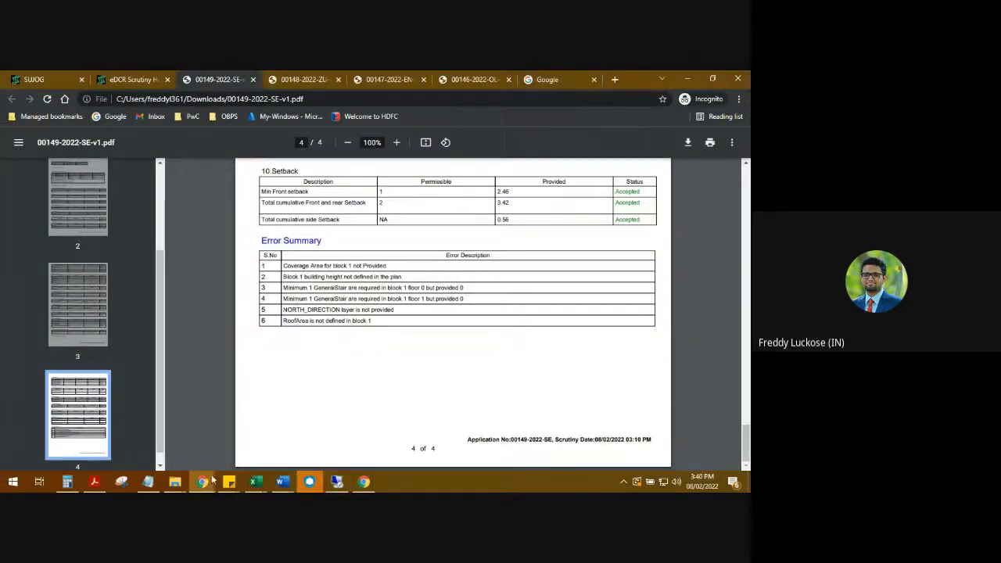
{"action": "mouse_move", "coordinate": [205, 480]}
{"action": "left_click", "coordinate": [130, 438]}
{"action": "left_click", "coordinate": [439, 443]}
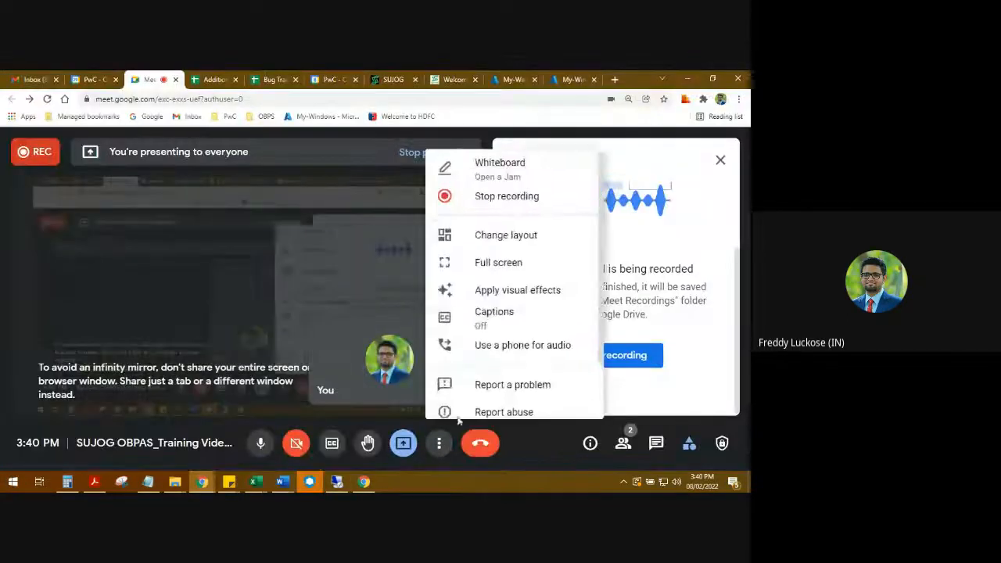
{"action": "left_click", "coordinate": [507, 198]}
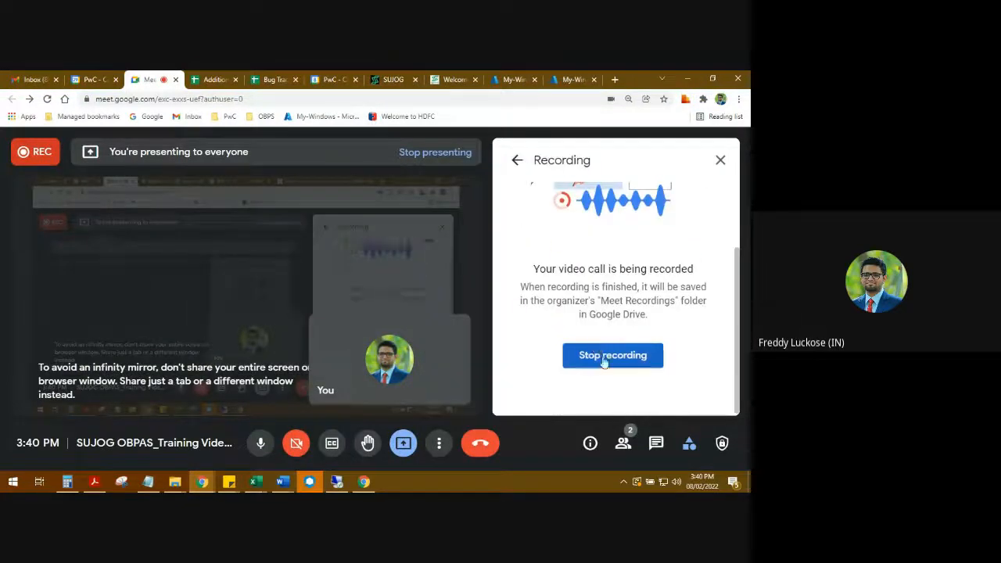